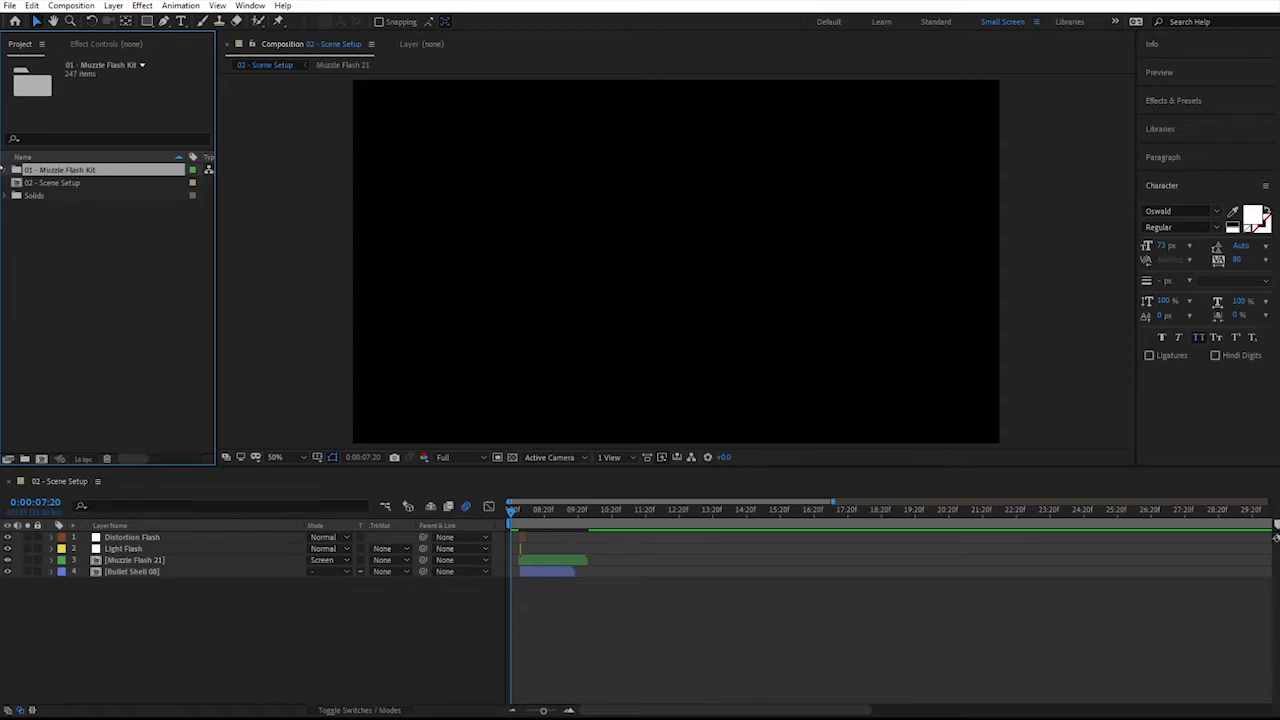
- Expand the 01 - Muzzle Flash Kit folder and look through its subfolders from Bullet Hits to Laser Beams
left_click(7, 171)
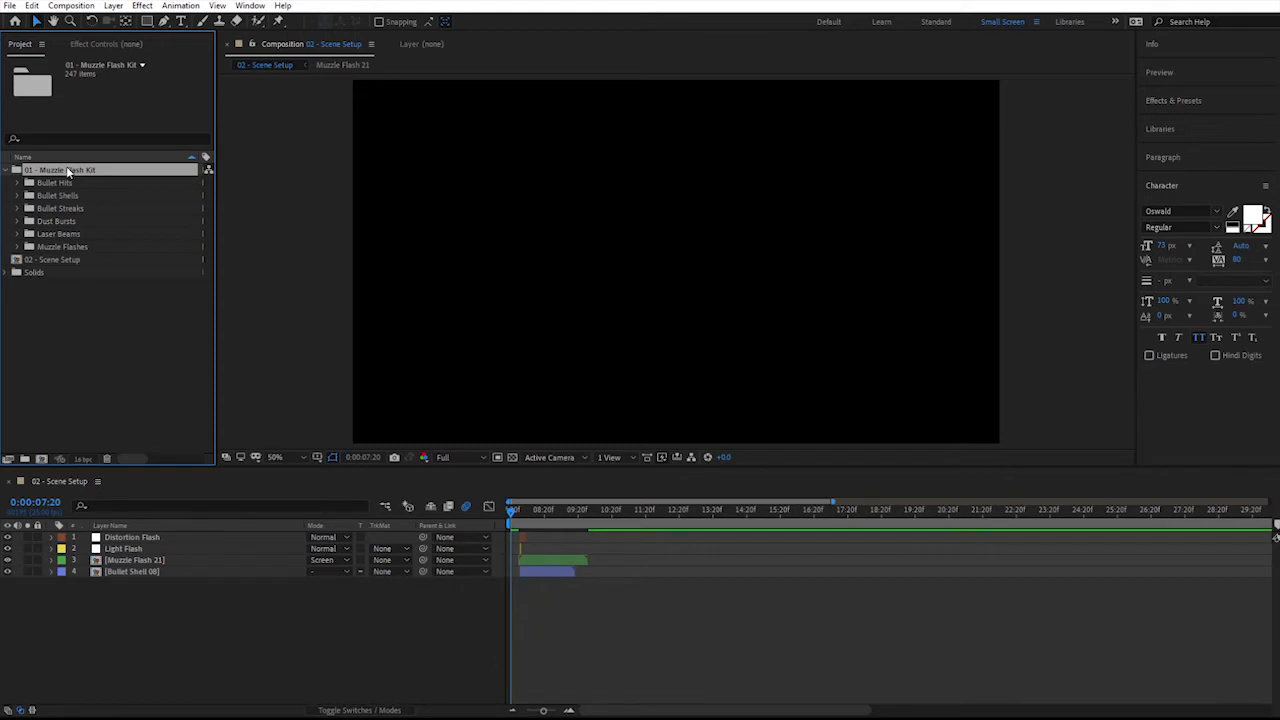
left_click(56, 184)
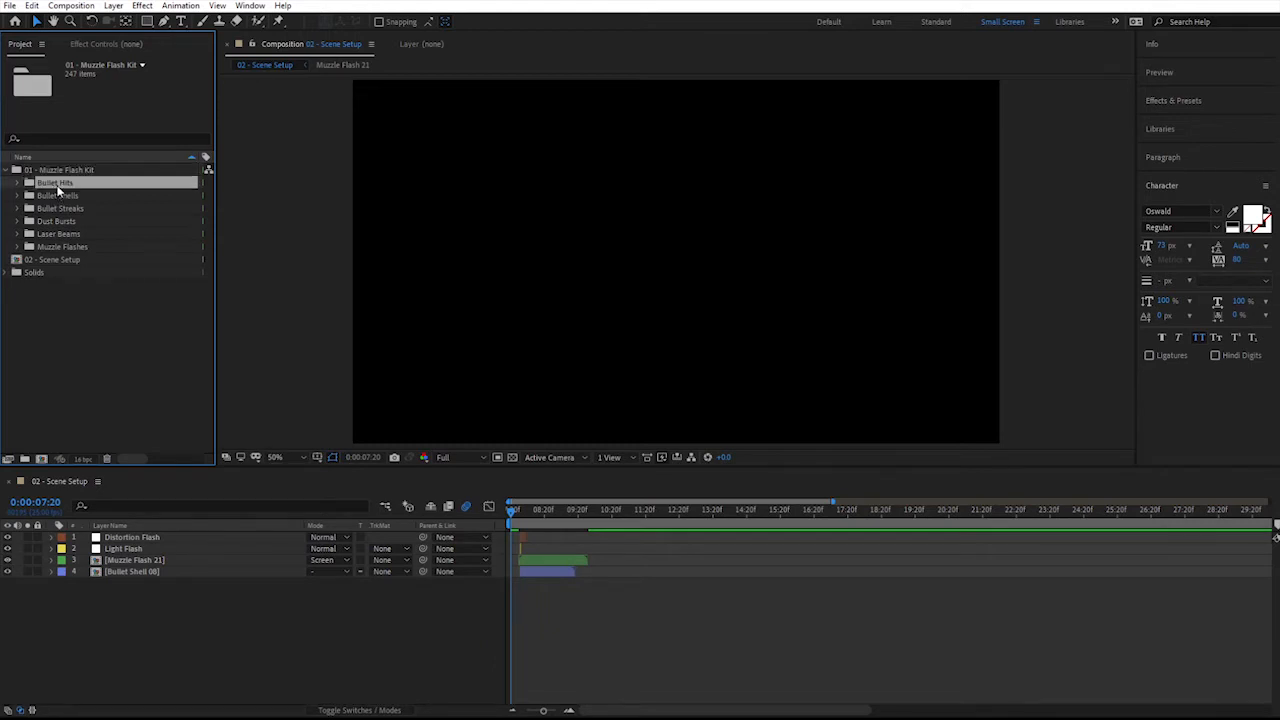
left_click(54, 196)
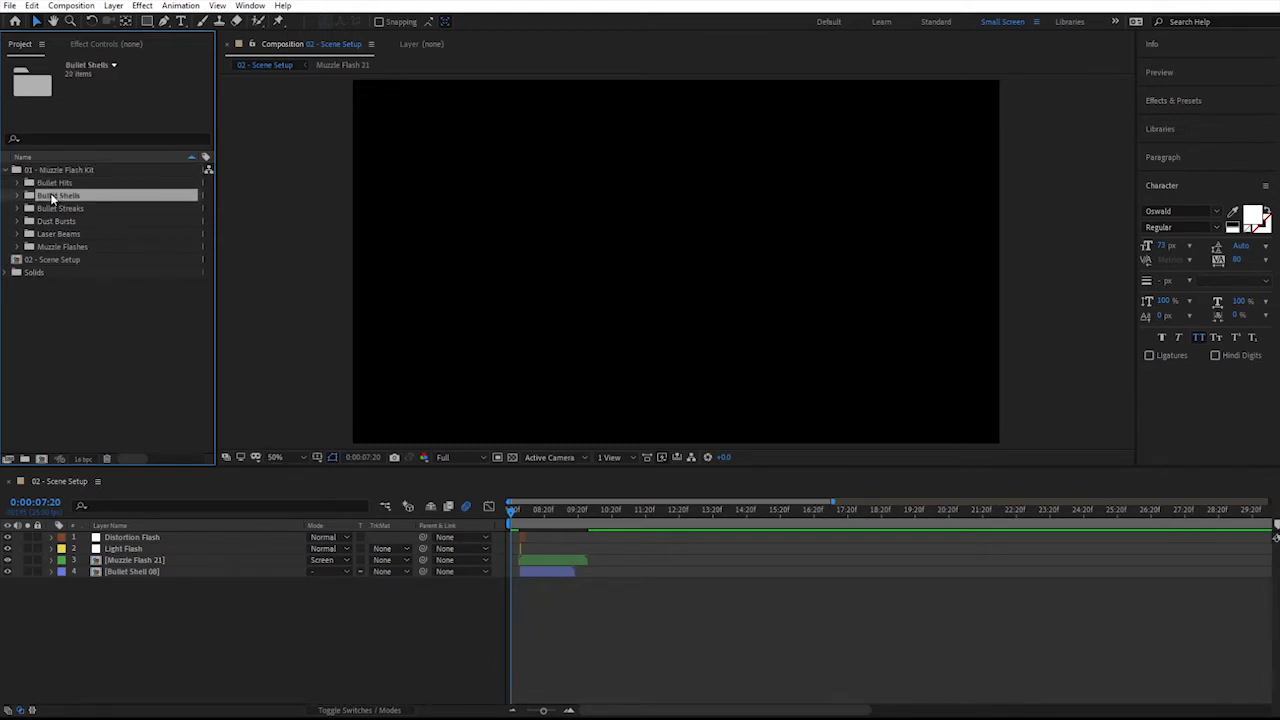
left_click(49, 211)
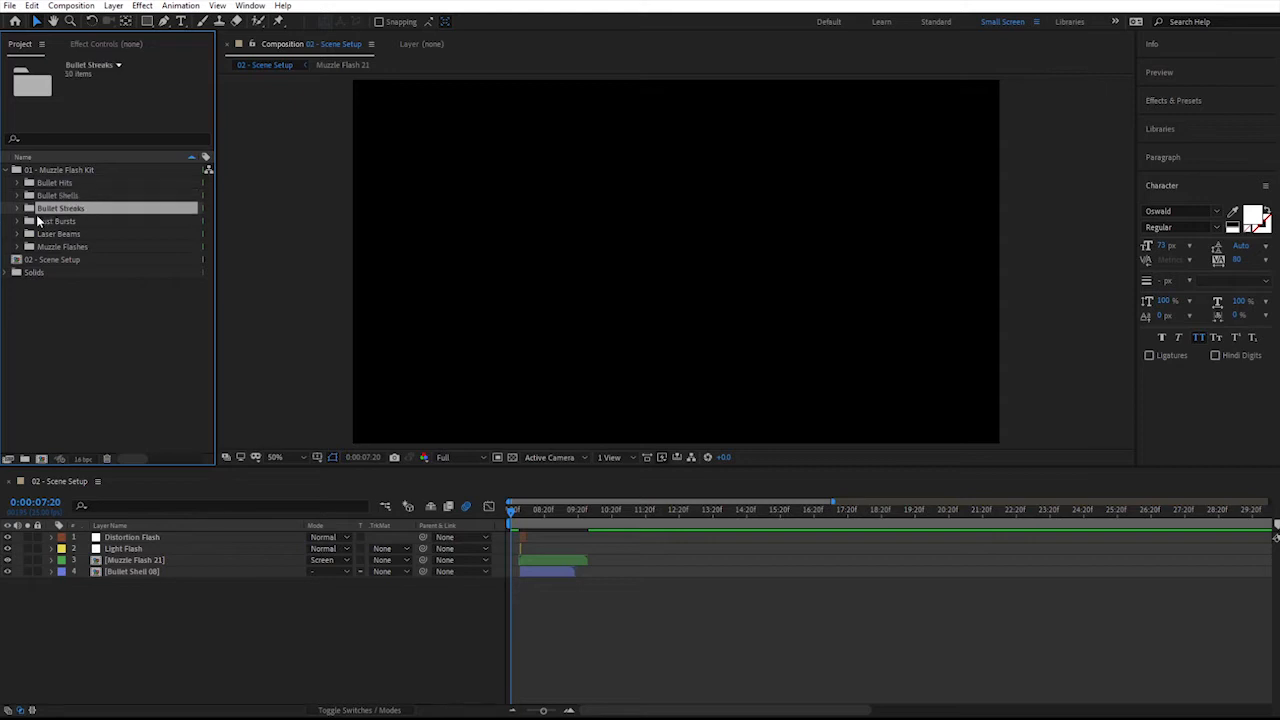
left_click(55, 222)
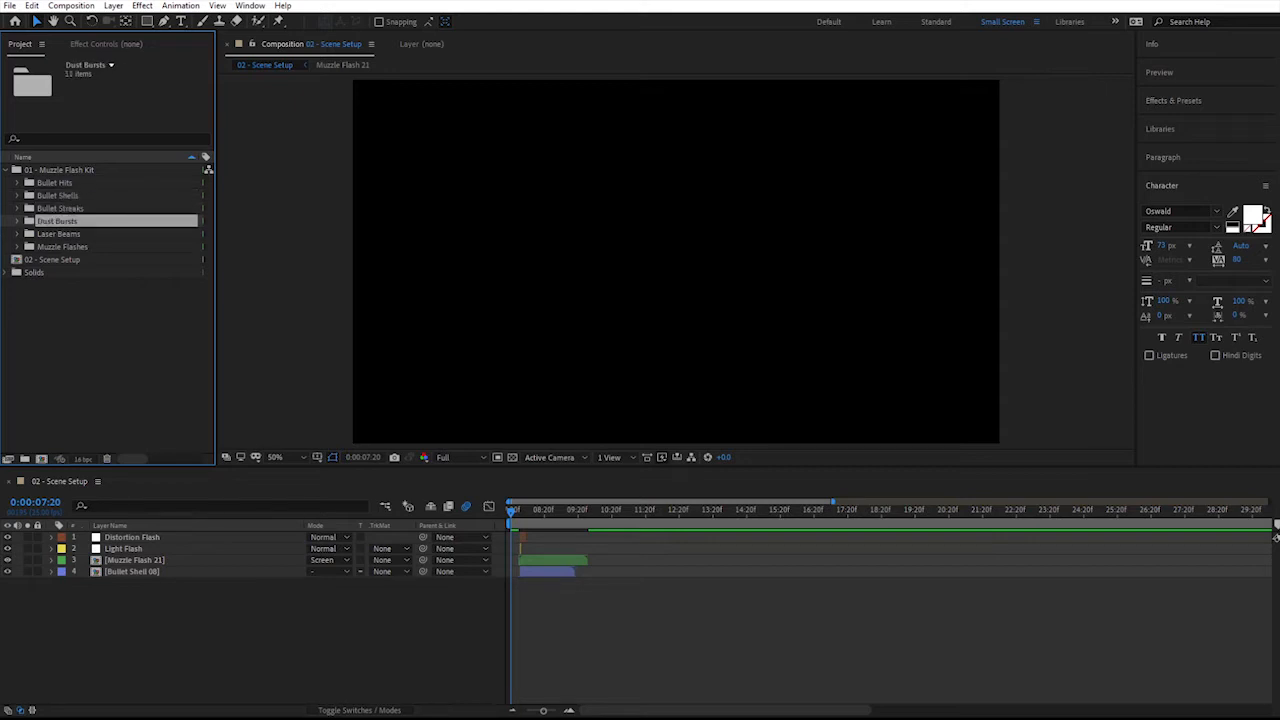
left_click(46, 236)
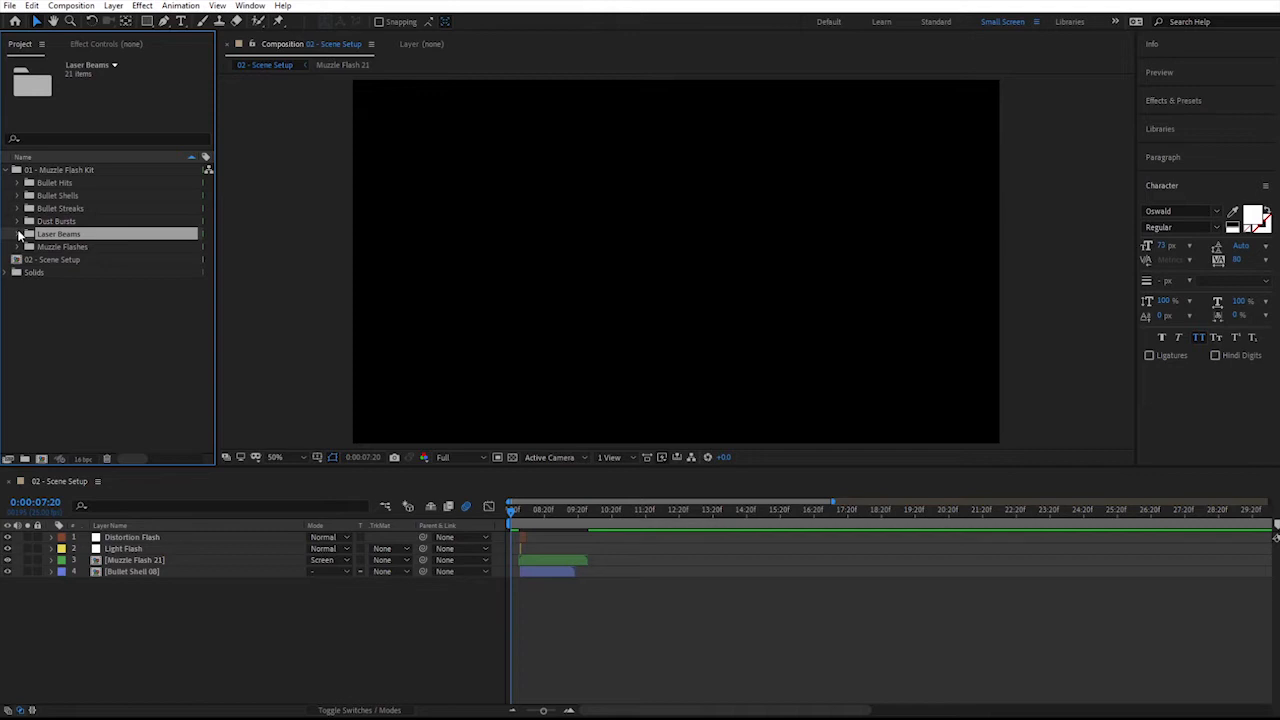
- Open the Muzzle Flash 81 composition from the Bullet Hits folder, preview its animation, and collapse the folder
double_click(45, 186)
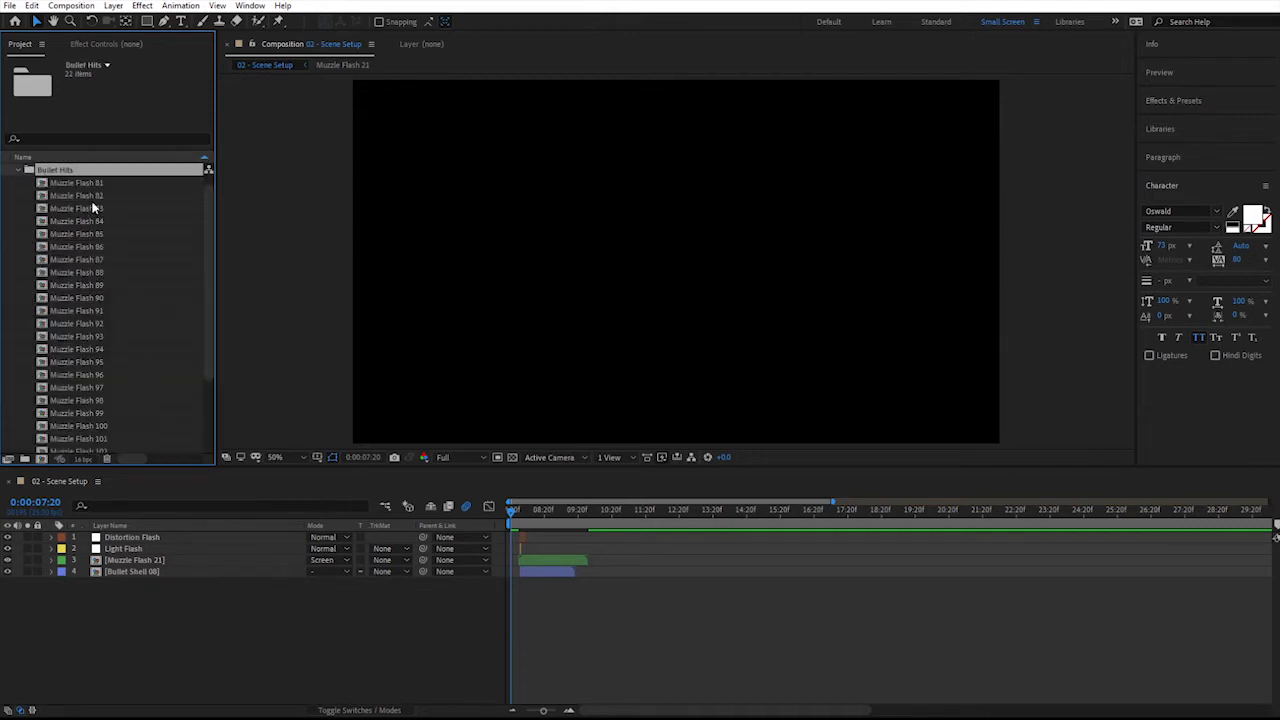
double_click(83, 181)
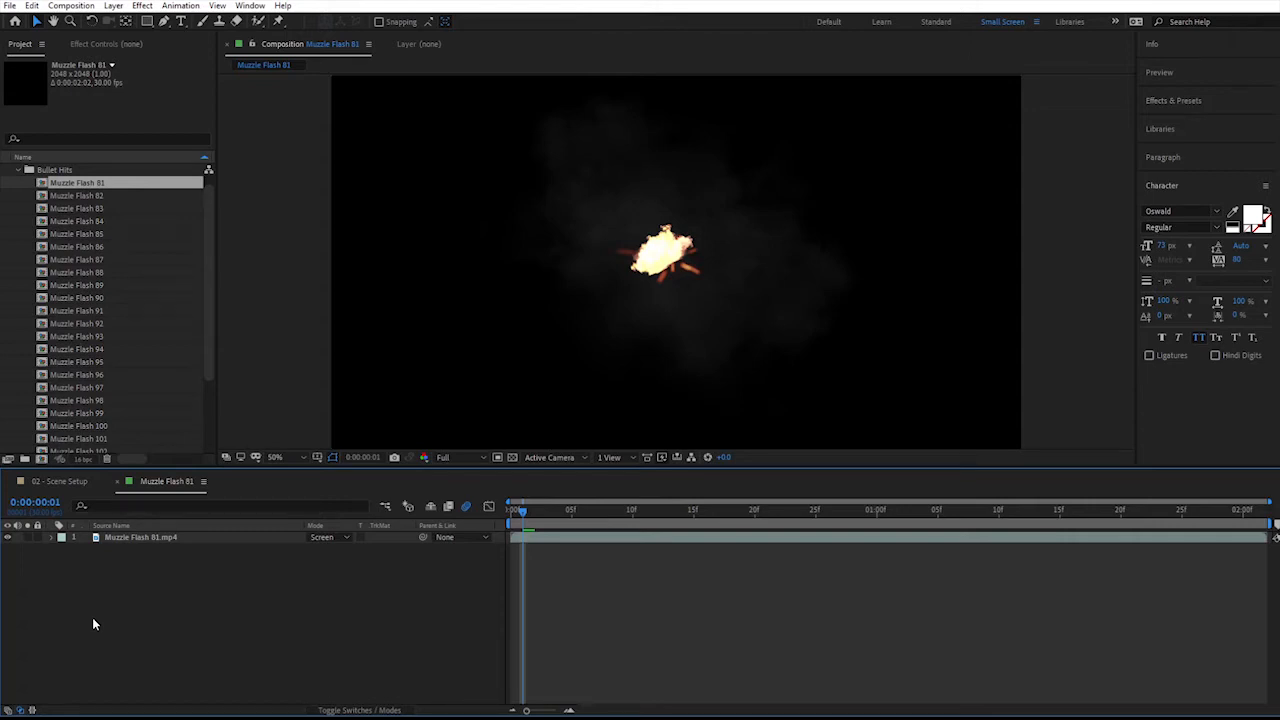
left_click_drag(522, 511, 559, 512)
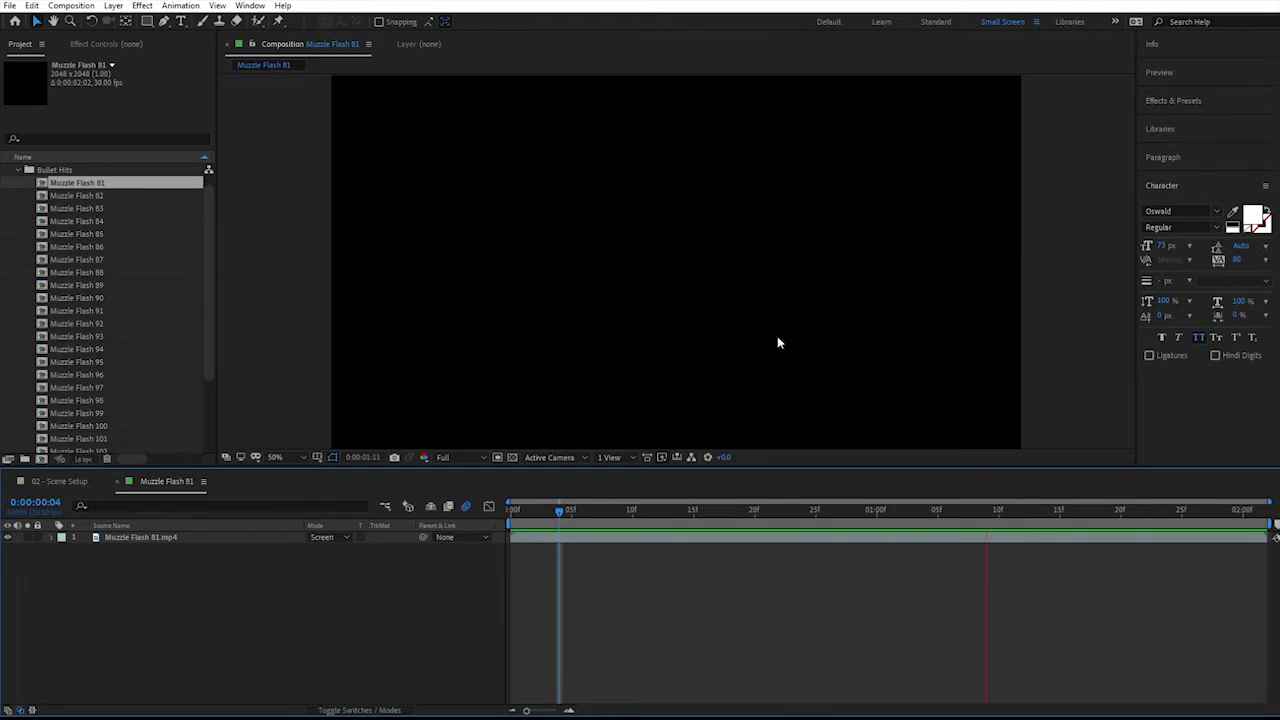
key("space")
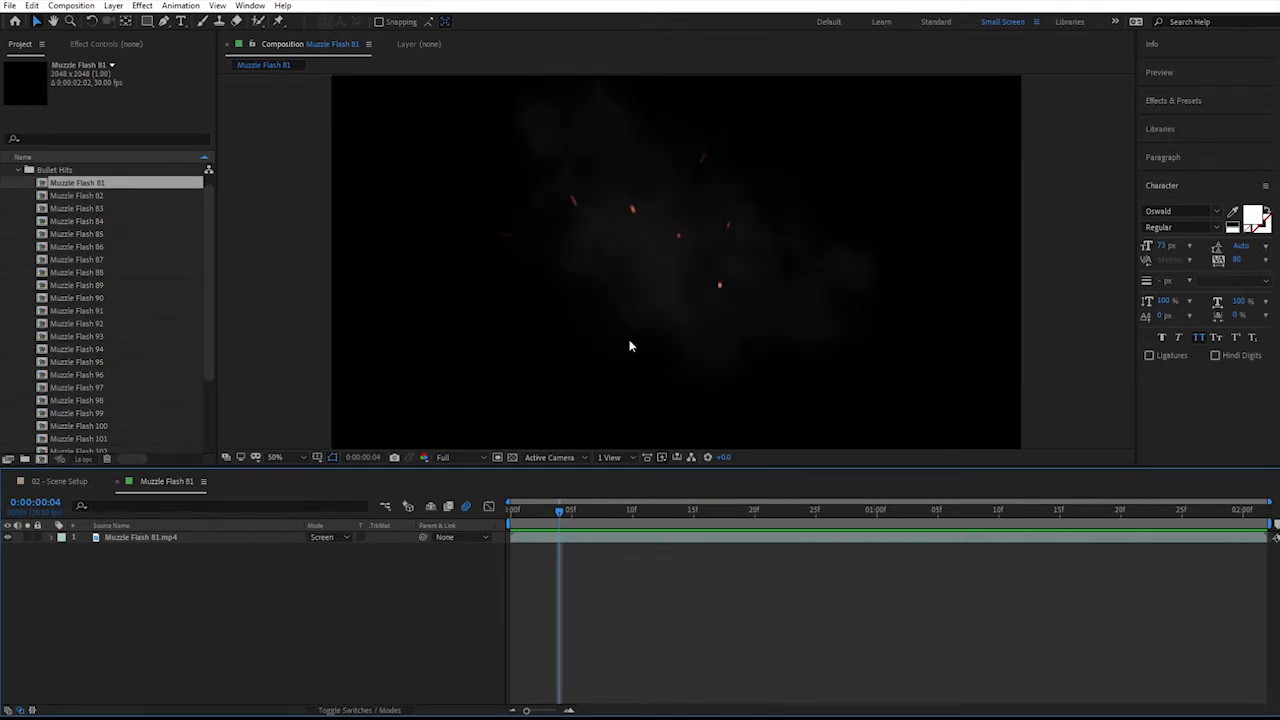
left_click(18, 170)
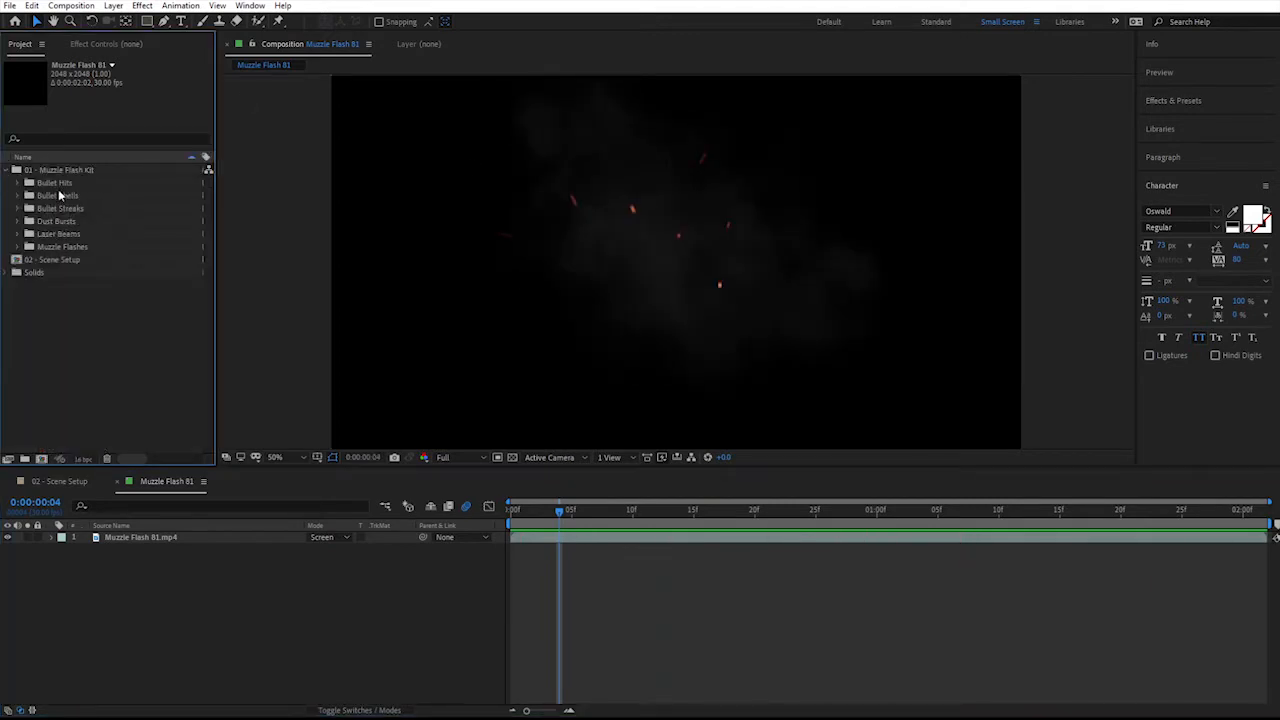
- Open the Bullet Shell 04 composition from the Bullet Shells folder and preview its animation
left_click(52, 196)
left_click(17, 195)
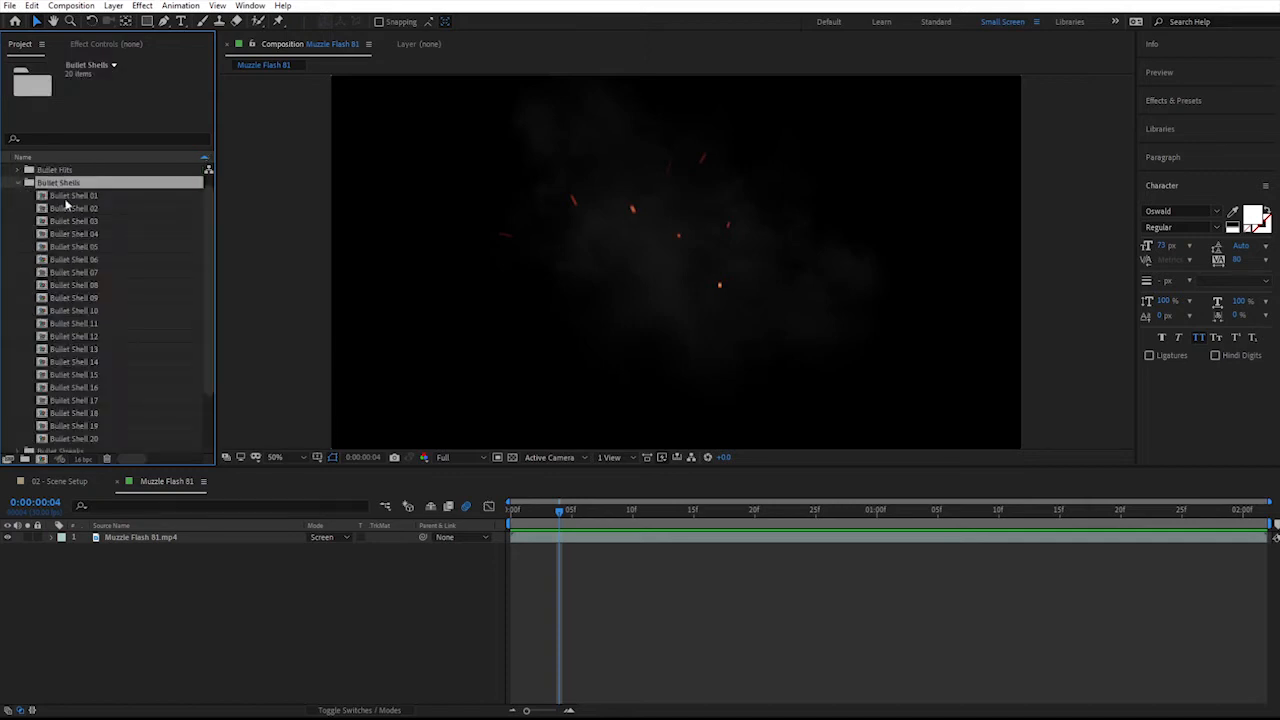
double_click(83, 235)
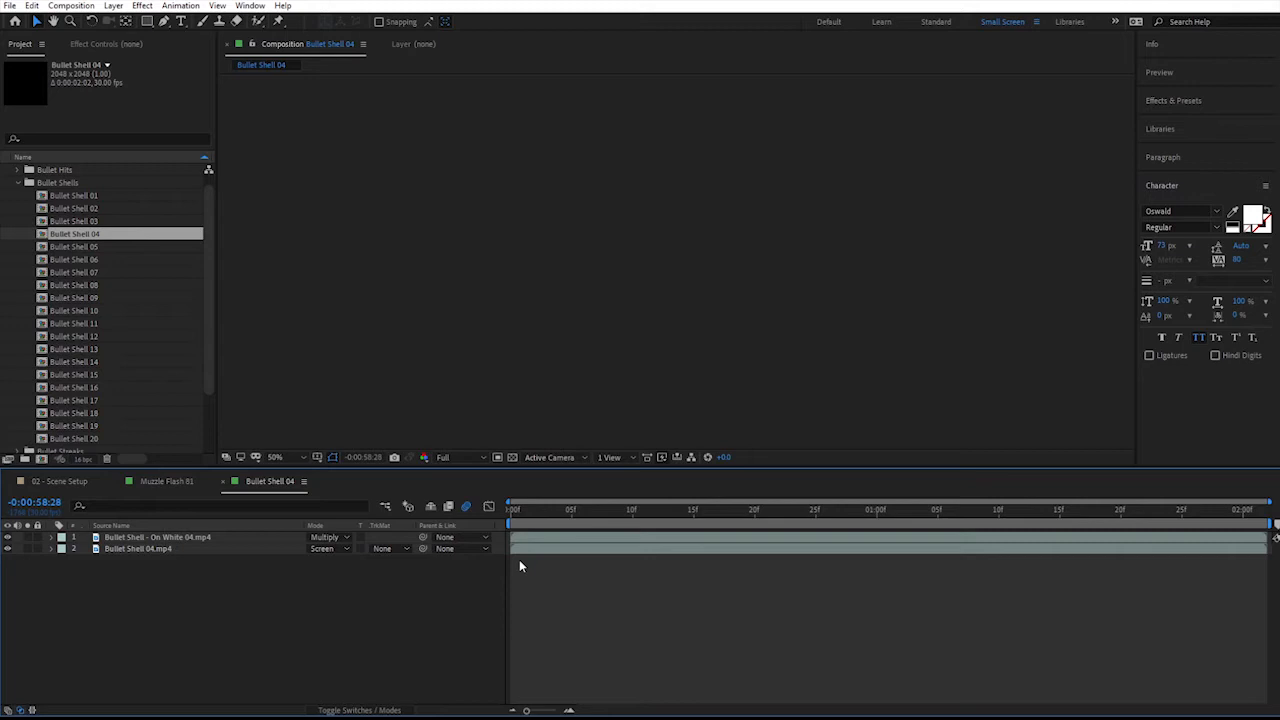
key("space")
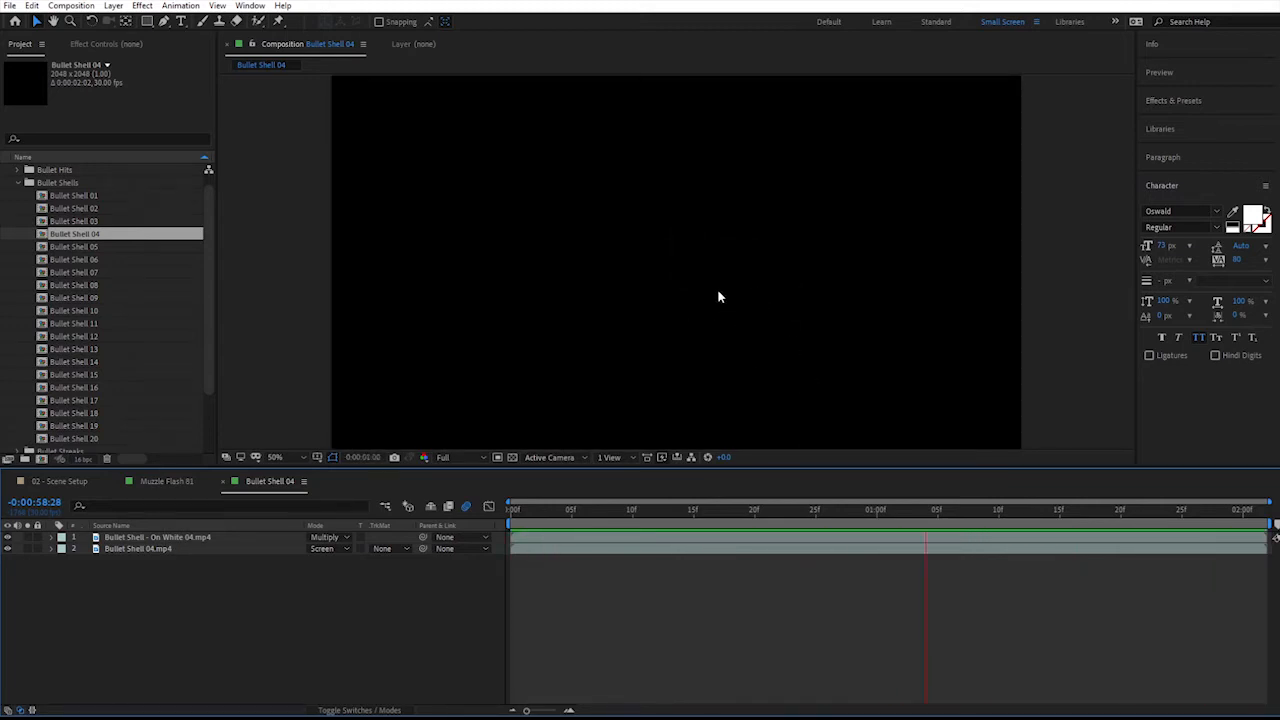
- Open the Bullet Shell 16 composition, preview its animation, and collapse the Bullet Shells folder
scroll(140, 300, "down", 3)
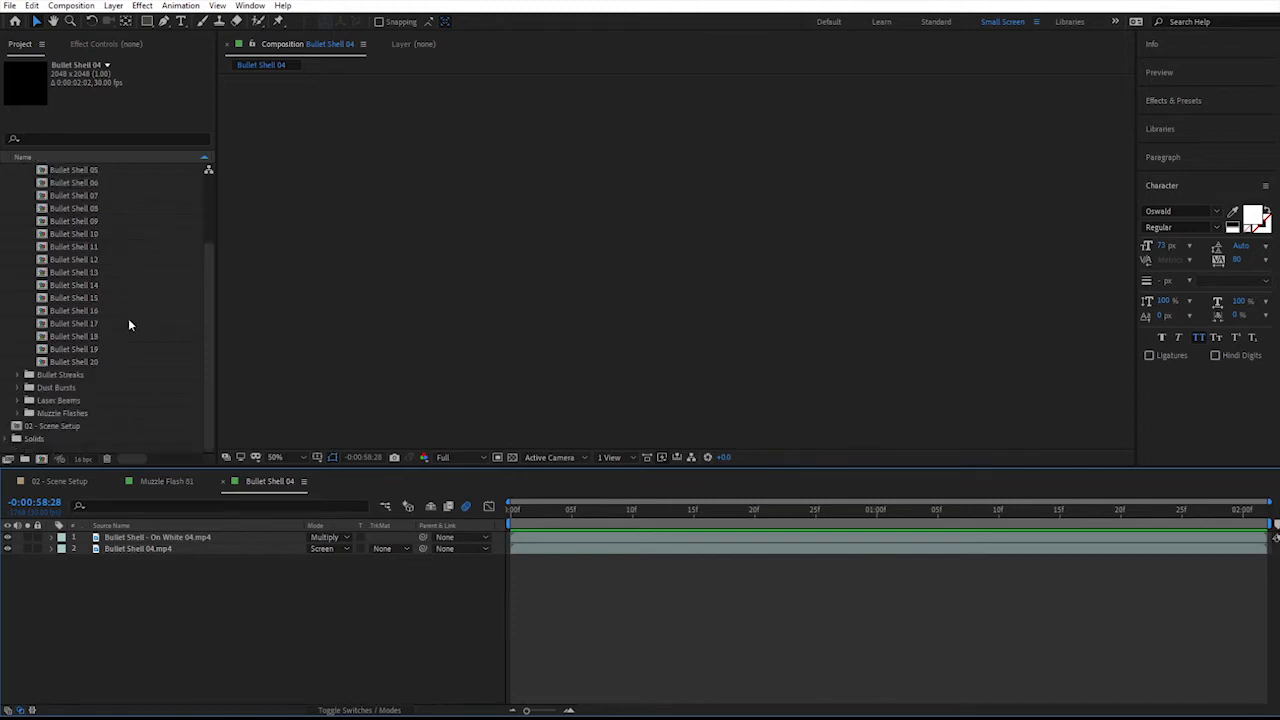
double_click(86, 311)
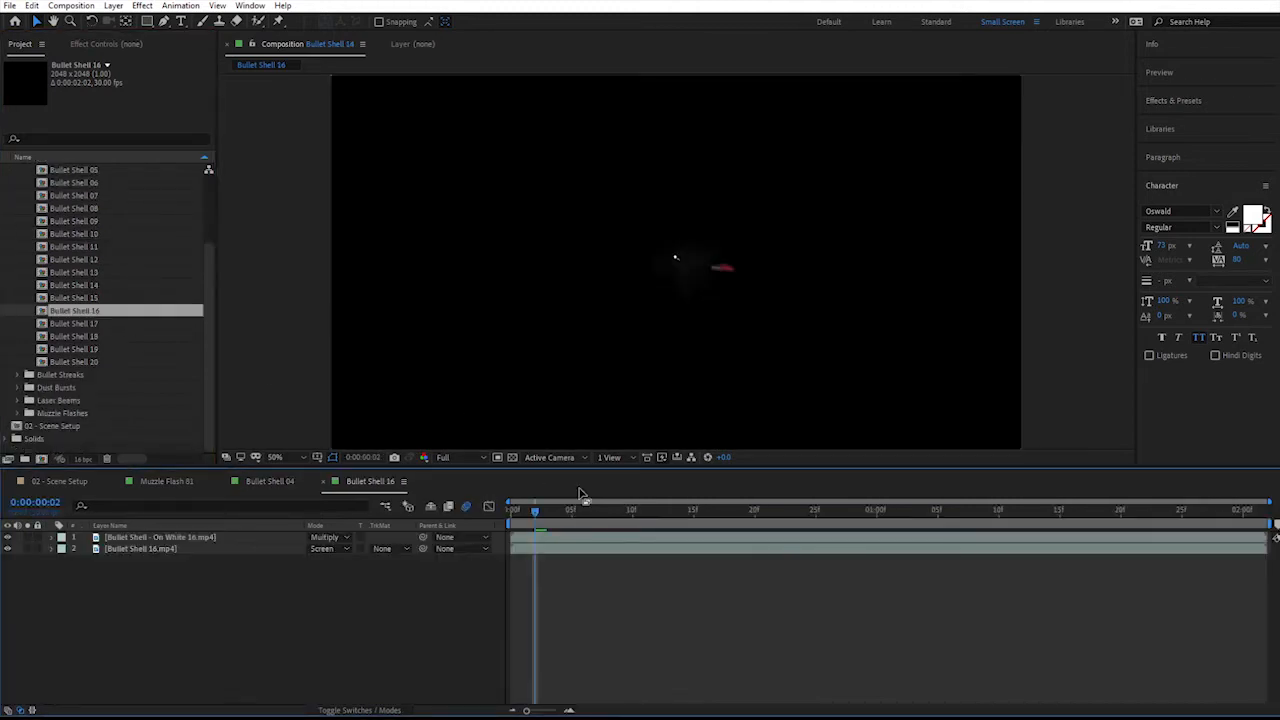
key("space")
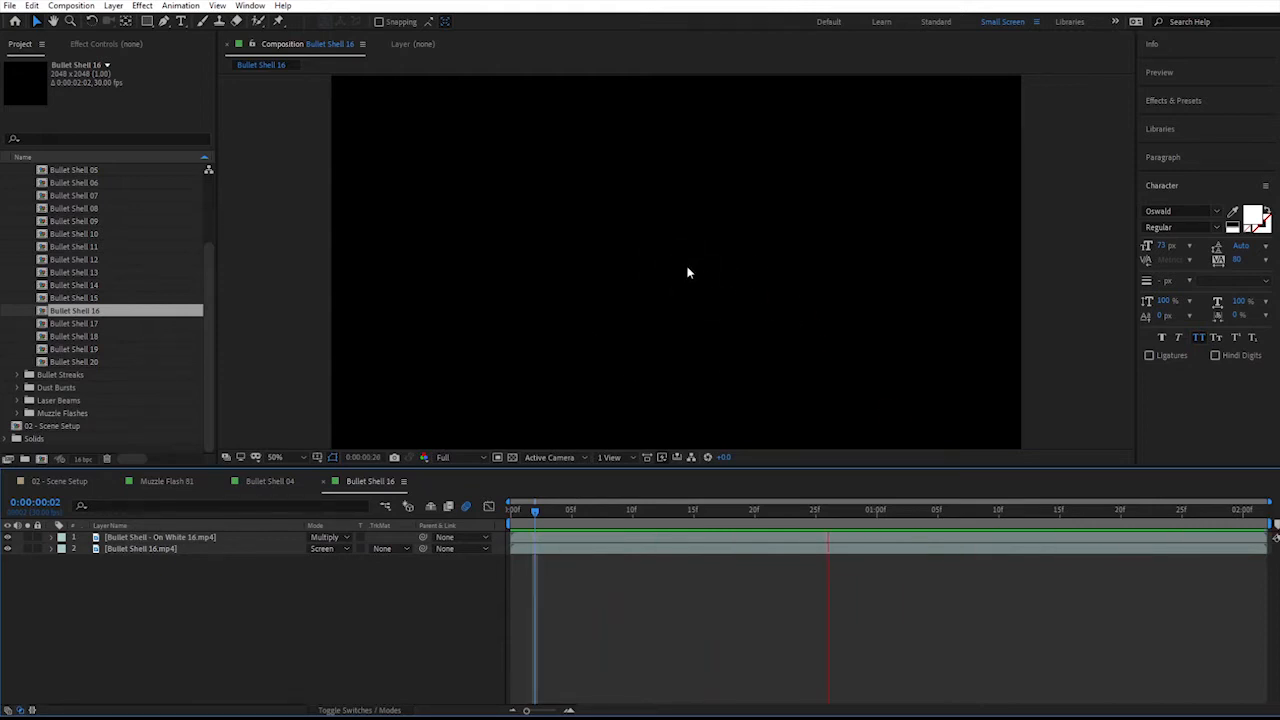
scroll(110, 225, "up", 2)
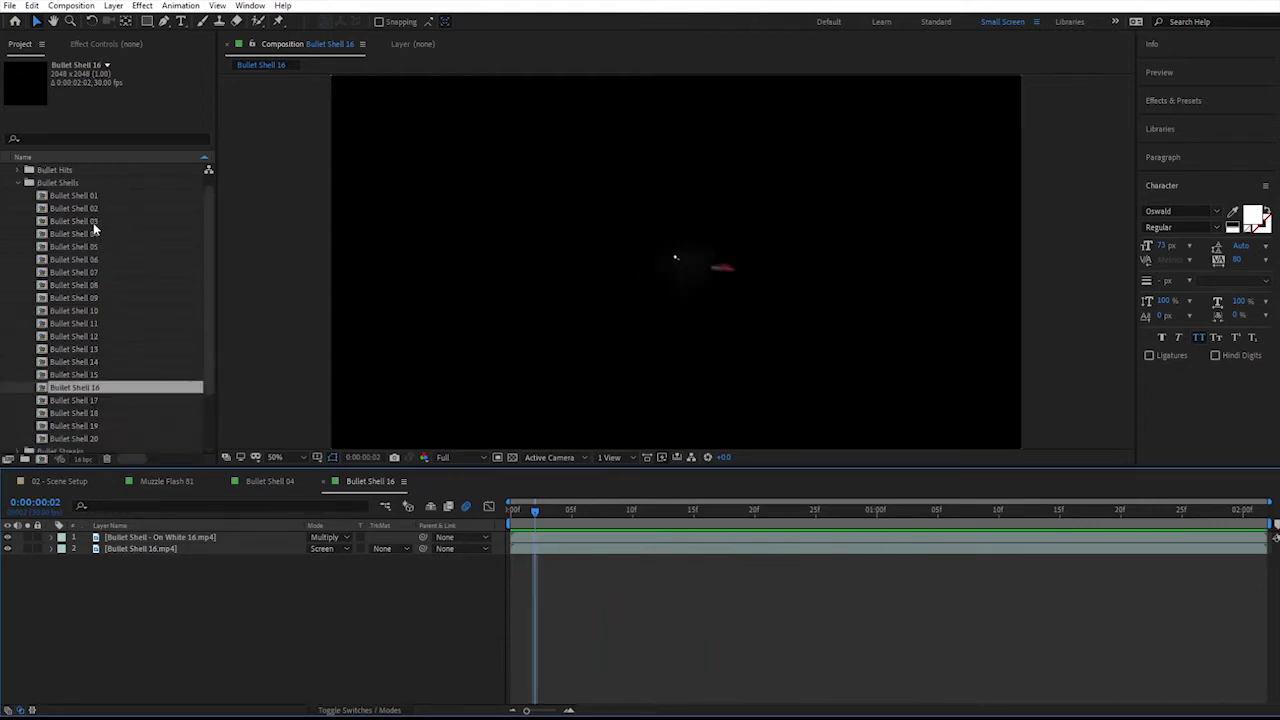
left_click(16, 184)
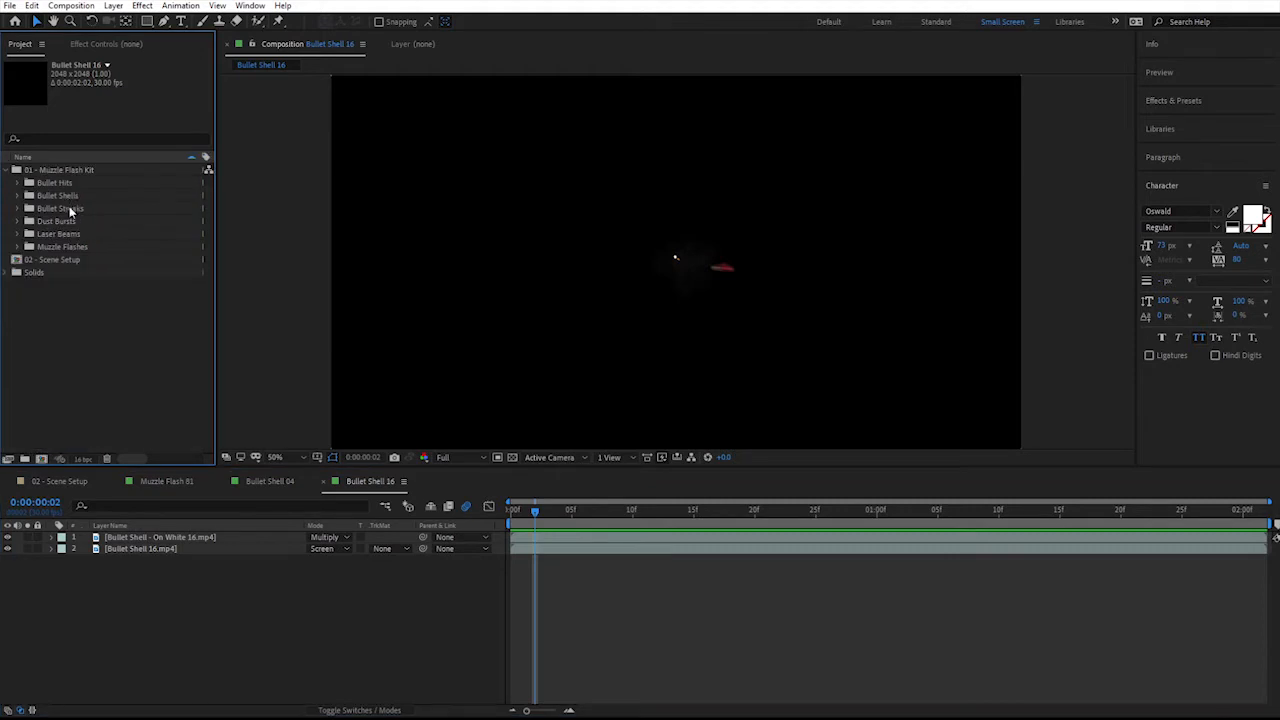
- Open the Bullet Streak 01 composition from the Bullet Streaks folder and preview its frames
left_click(70, 208)
left_click(18, 208)
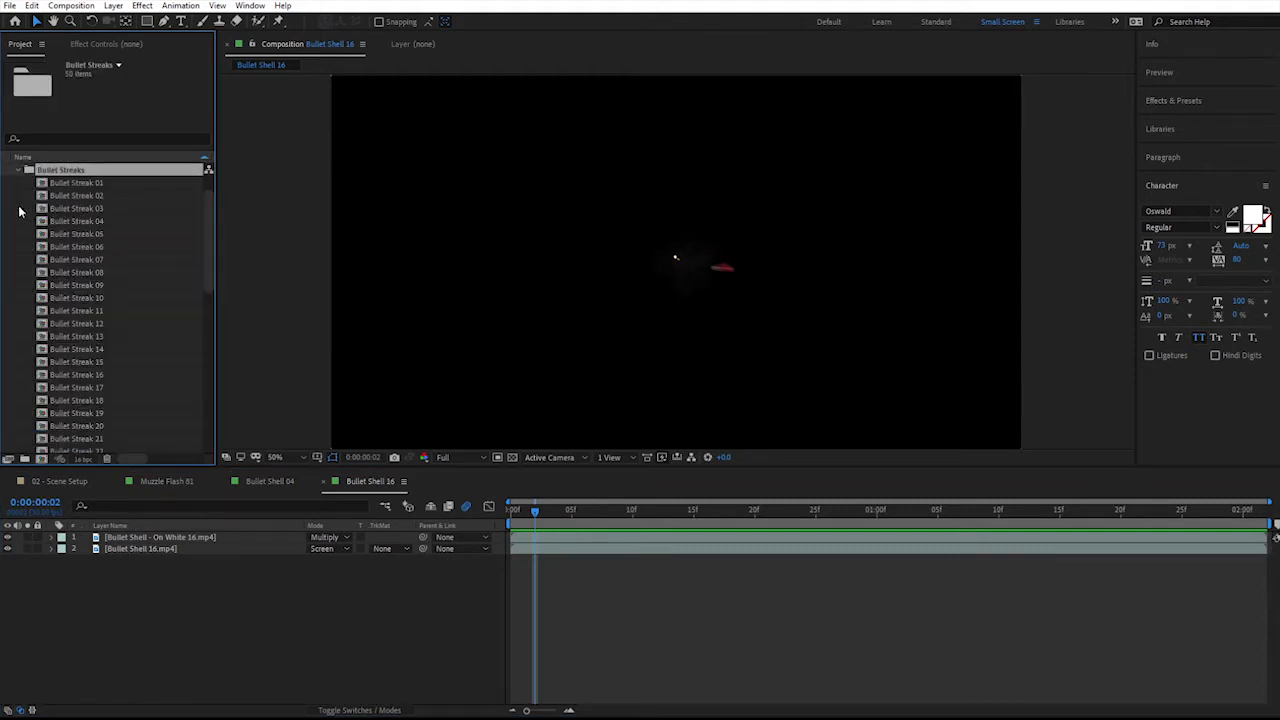
double_click(80, 184)
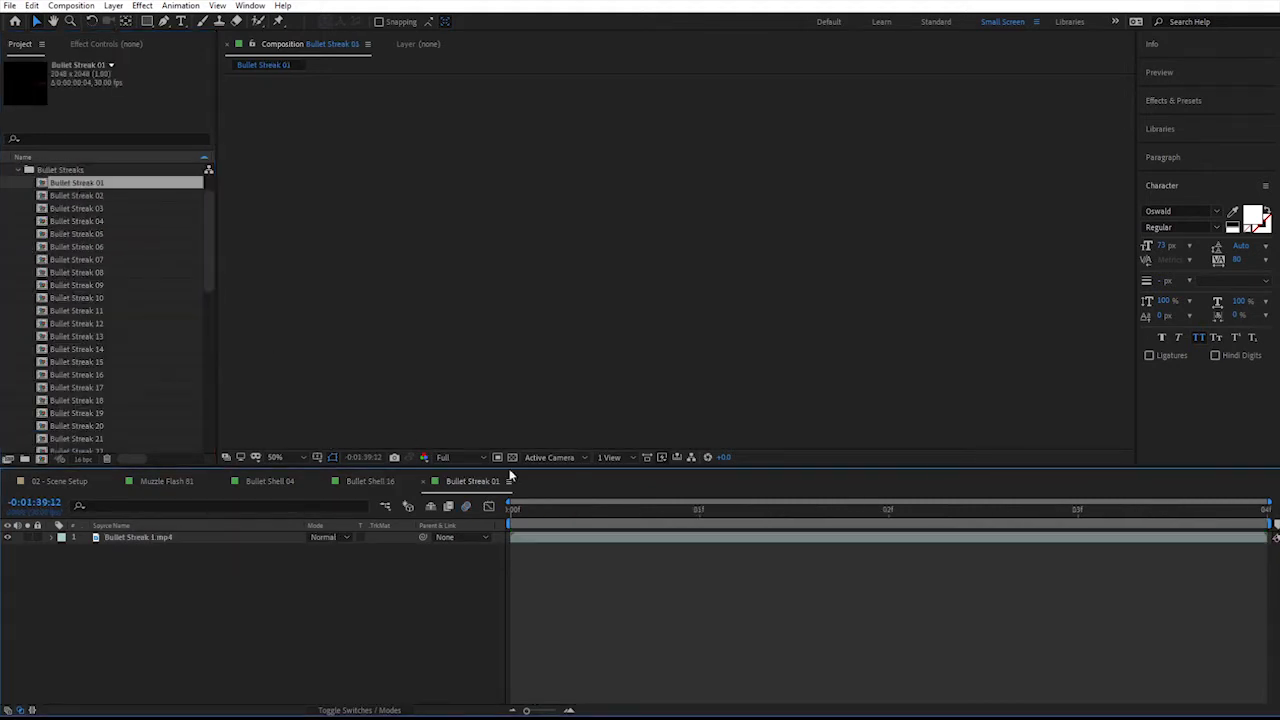
mouse_move(536, 513)
left_mouse_down()
mouse_move(514, 513)
mouse_move(1006, 528)
left_mouse_up()
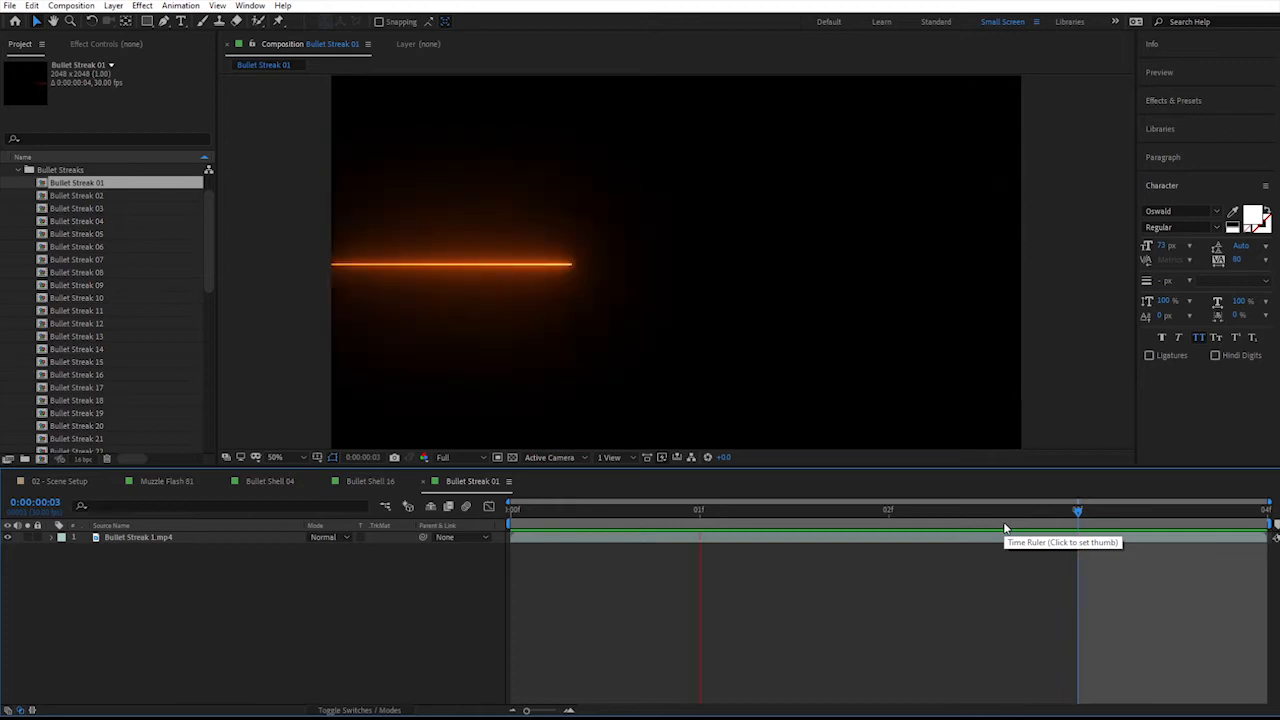
key("space")
- Open the Bullet Streak 11 composition, preview it from frame 1, and collapse the Bullet Streaks folder
double_click(131, 312)
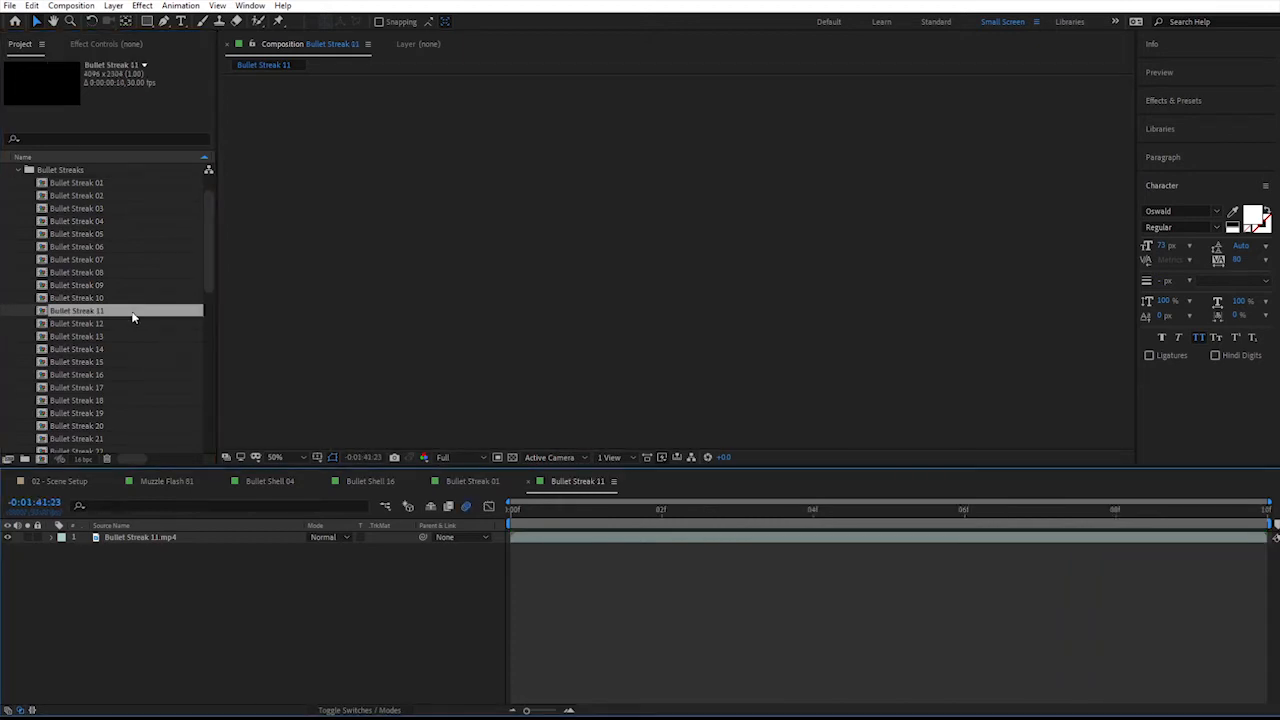
scroll(122, 320, "down", 5)
scroll(121, 330, "up", 4)
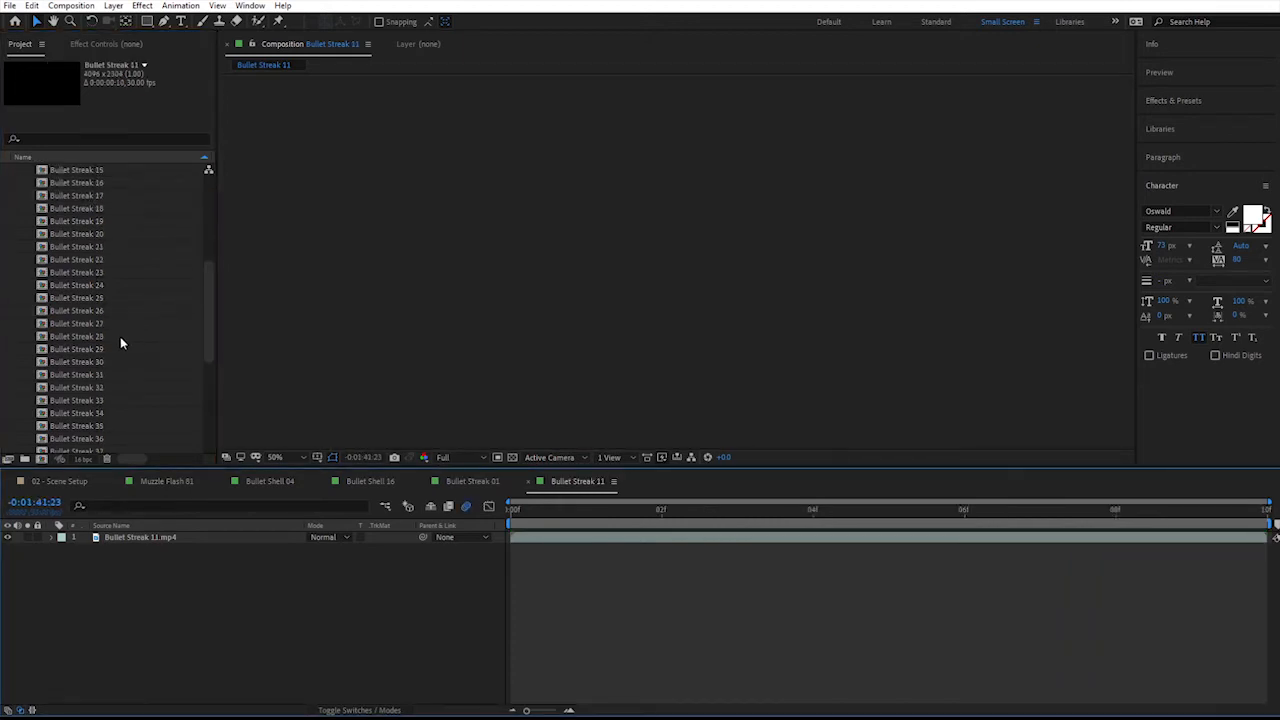
left_click(588, 512)
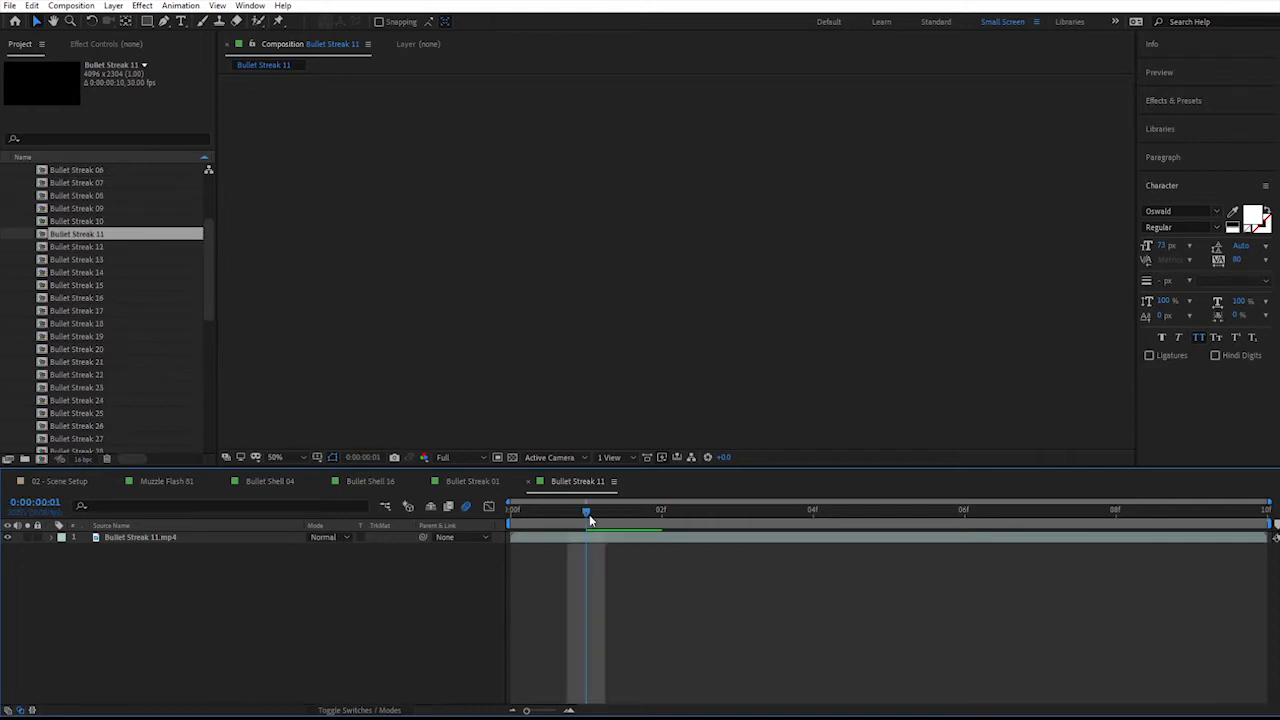
key("space")
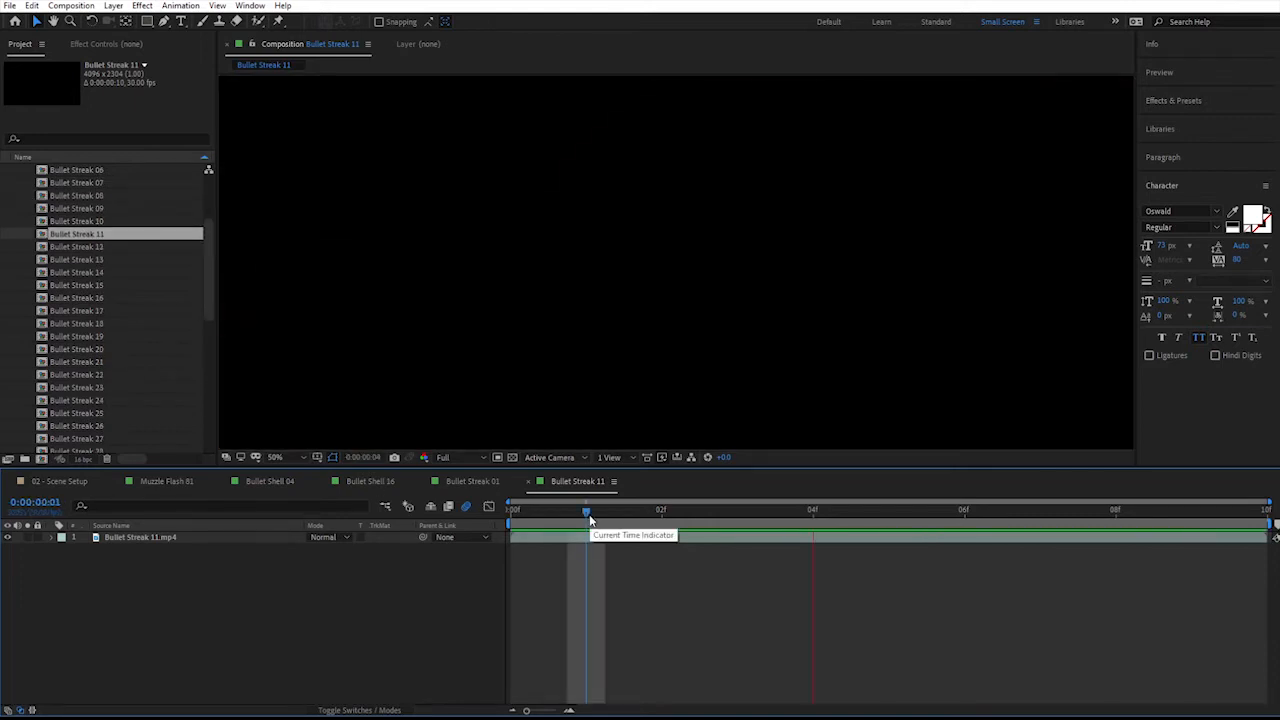
key("space")
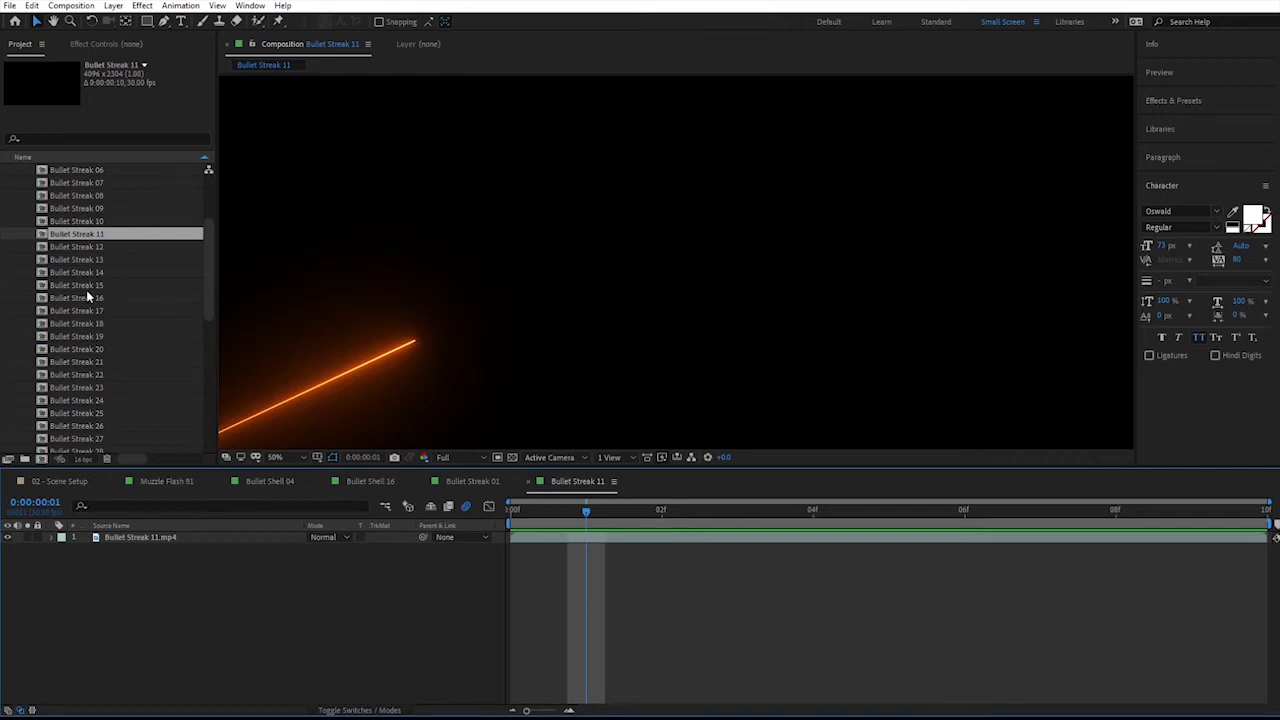
scroll(86, 290, "up", 3)
left_click(19, 209)
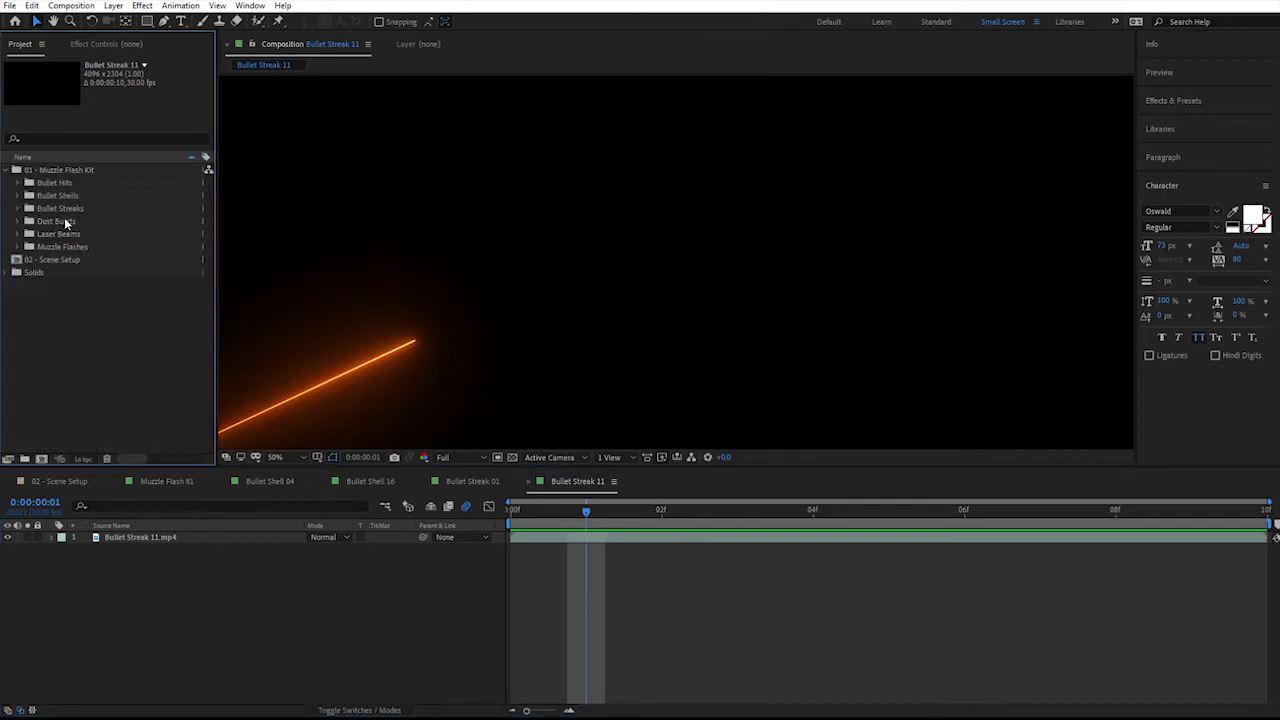
- Open the Dust Burst 01 composition from the Dust Bursts folder, fit the whole frame in the viewer, and preview its animation
left_click(19, 220)
left_click(18, 221)
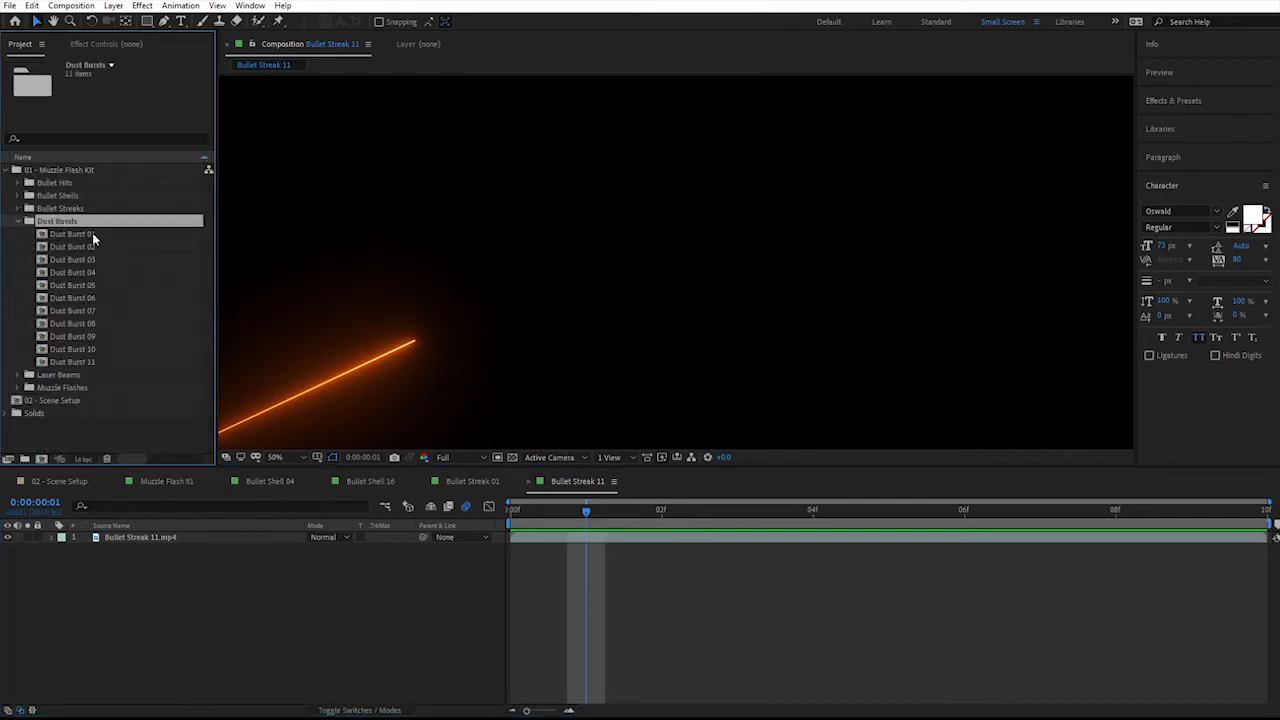
double_click(92, 232)
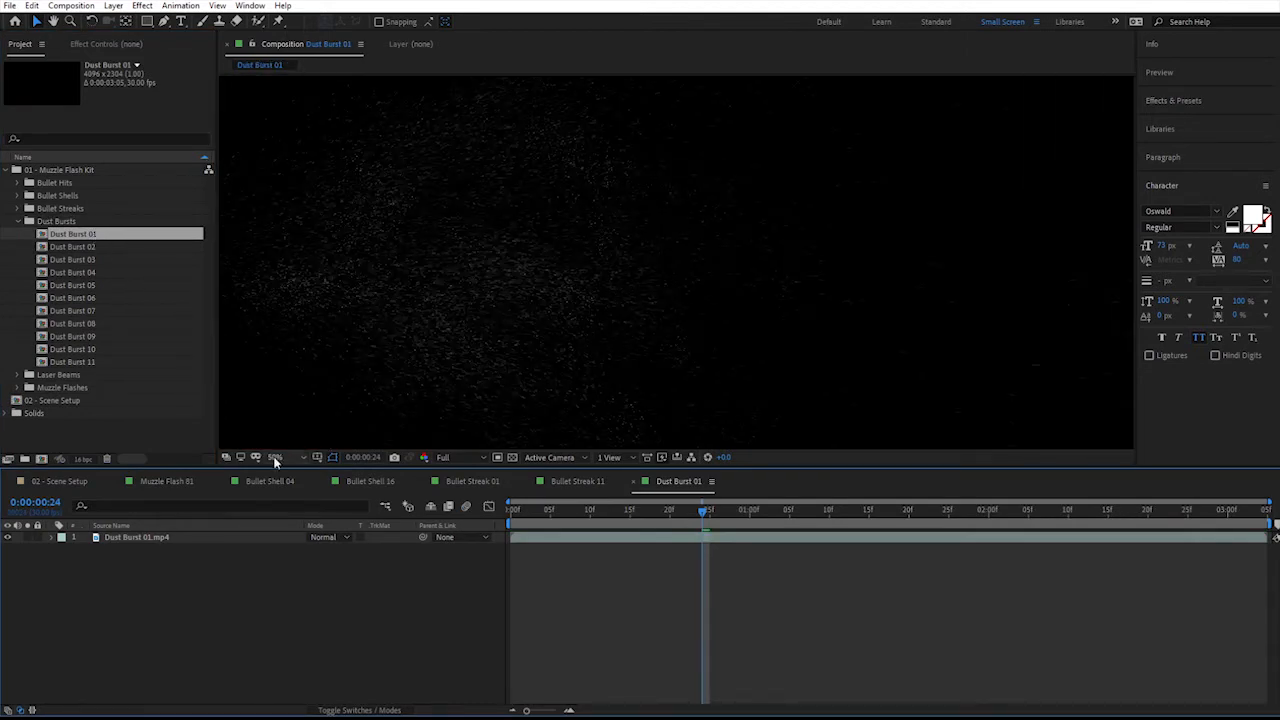
left_click(275, 457)
left_click(285, 488)
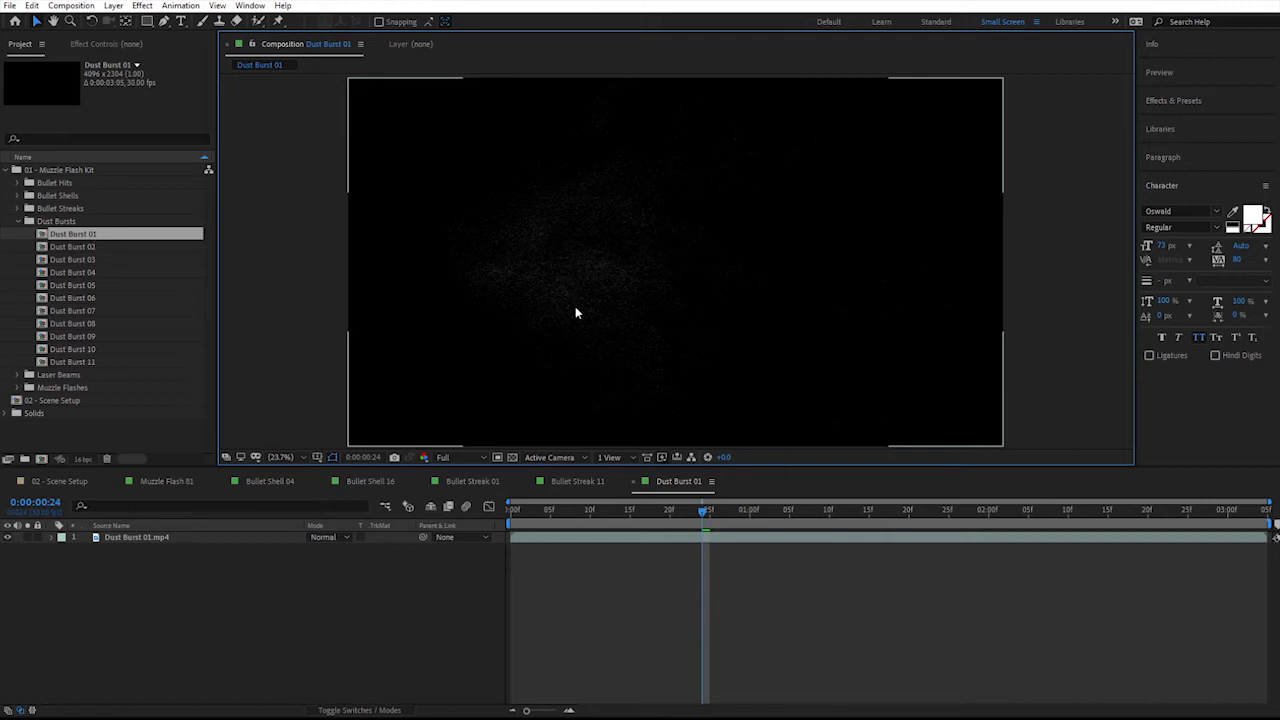
key("space")
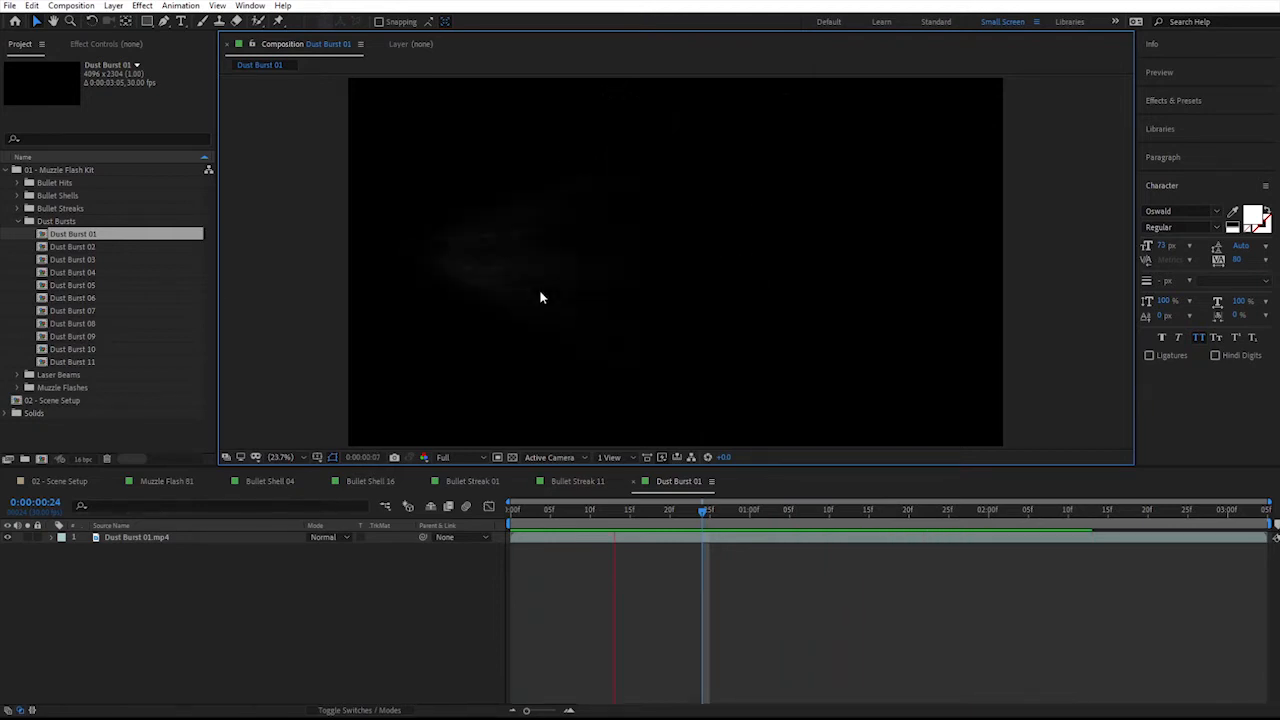
key("space")
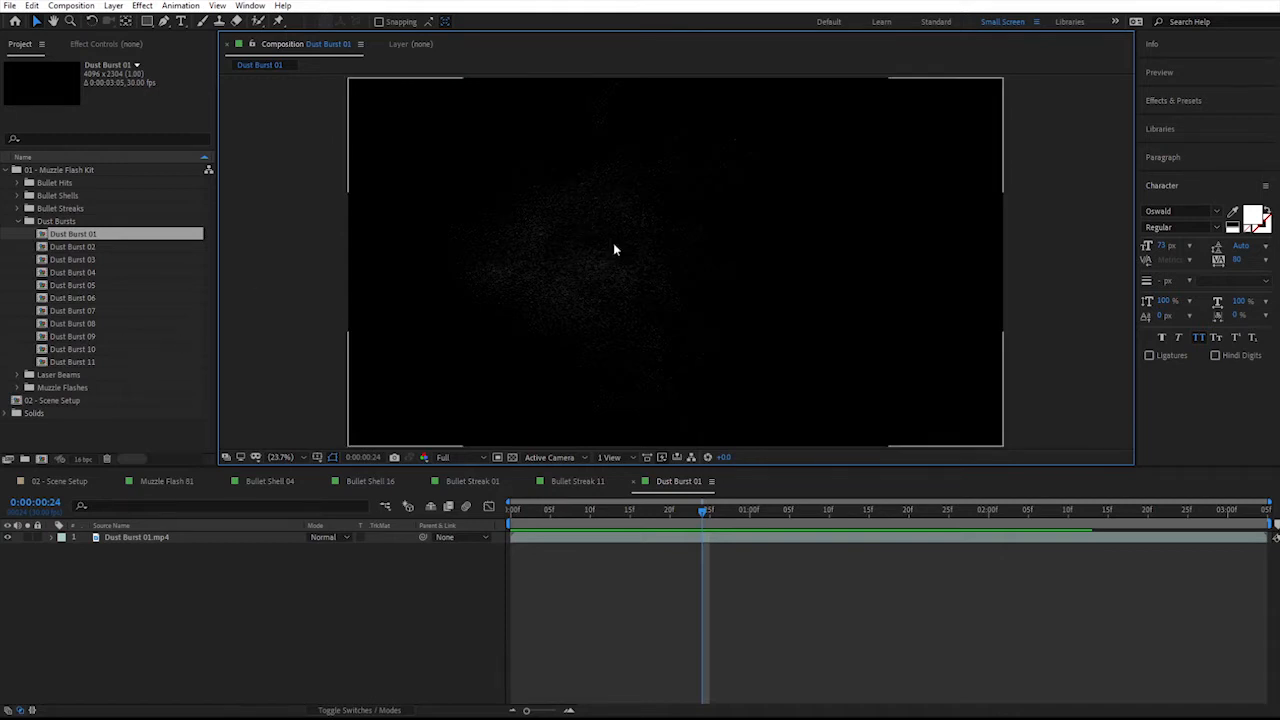
- Open the Dust Burst 11 composition and preview its animation
double_click(96, 362)
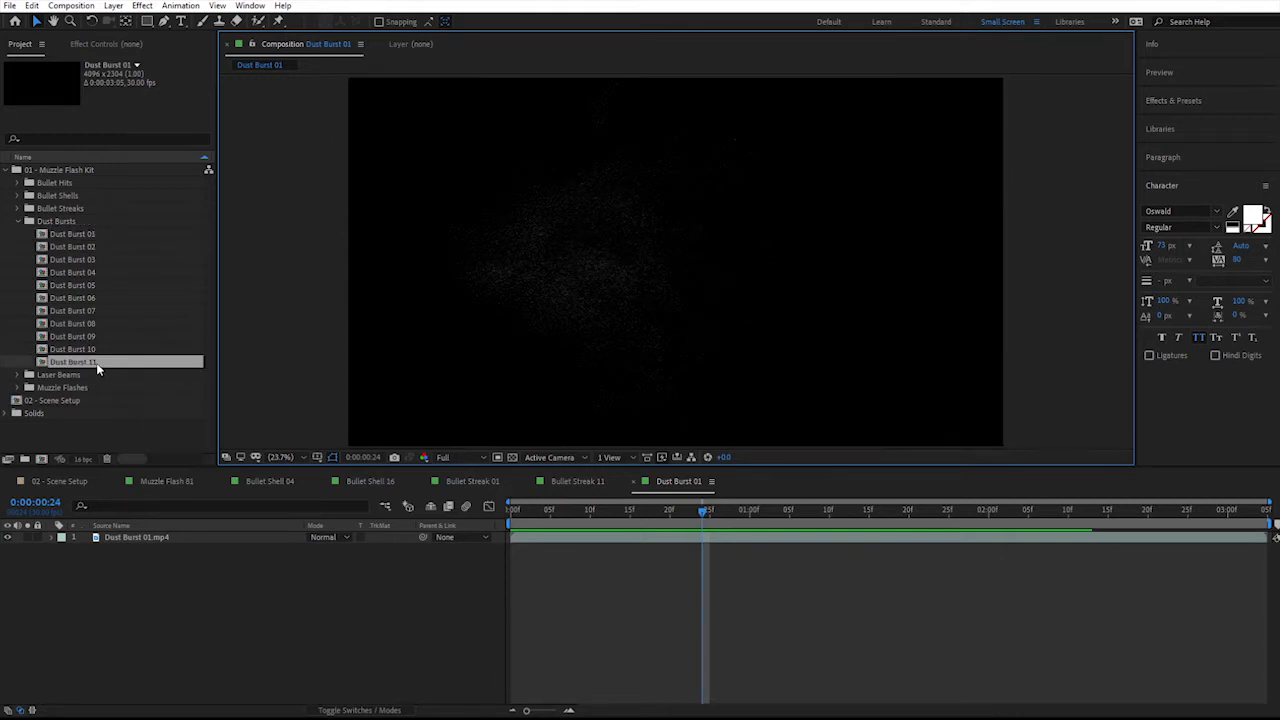
key("space")
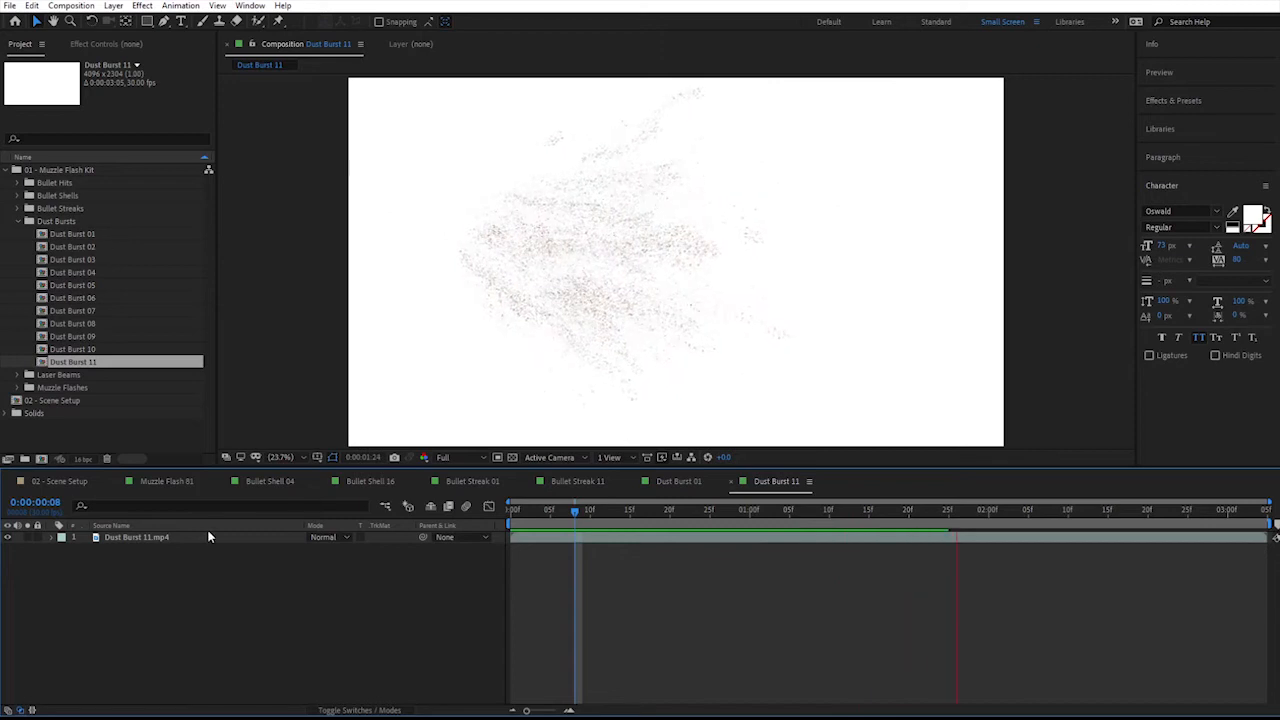
- Review the blending mode options of the Dust Burst 11 layer and leave its mode as it is
left_click(328, 537)
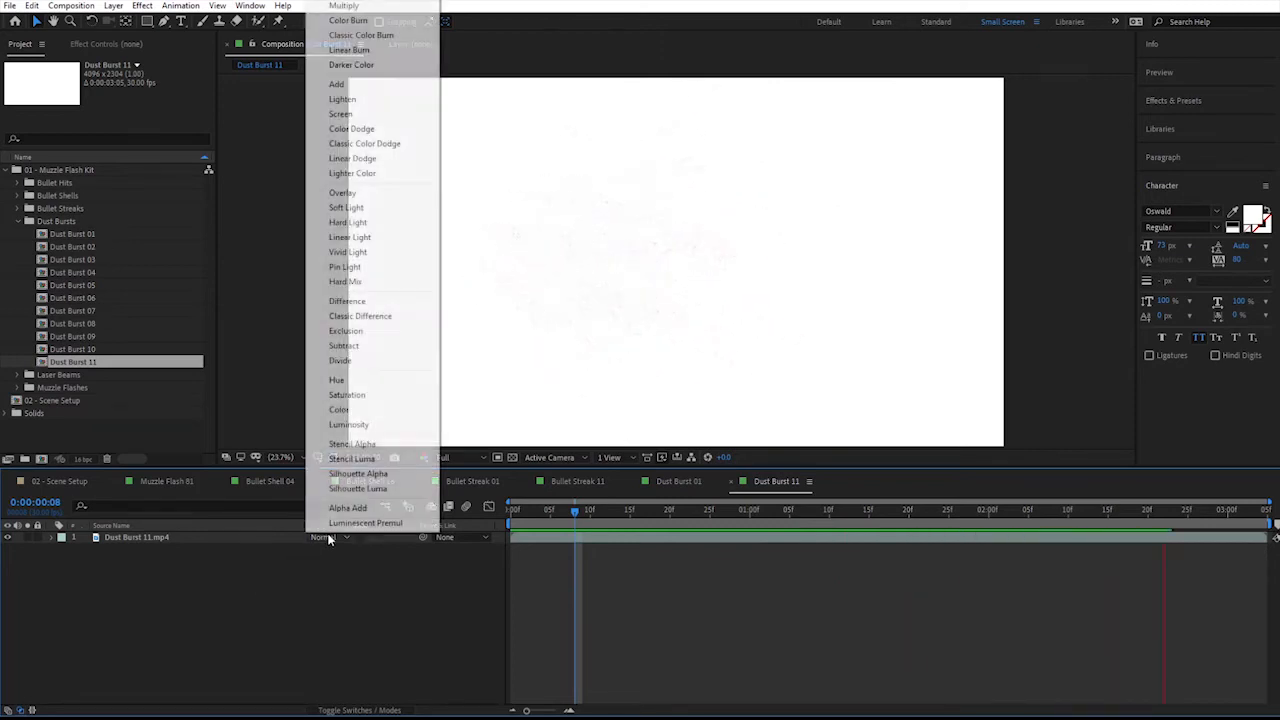
left_click(217, 558)
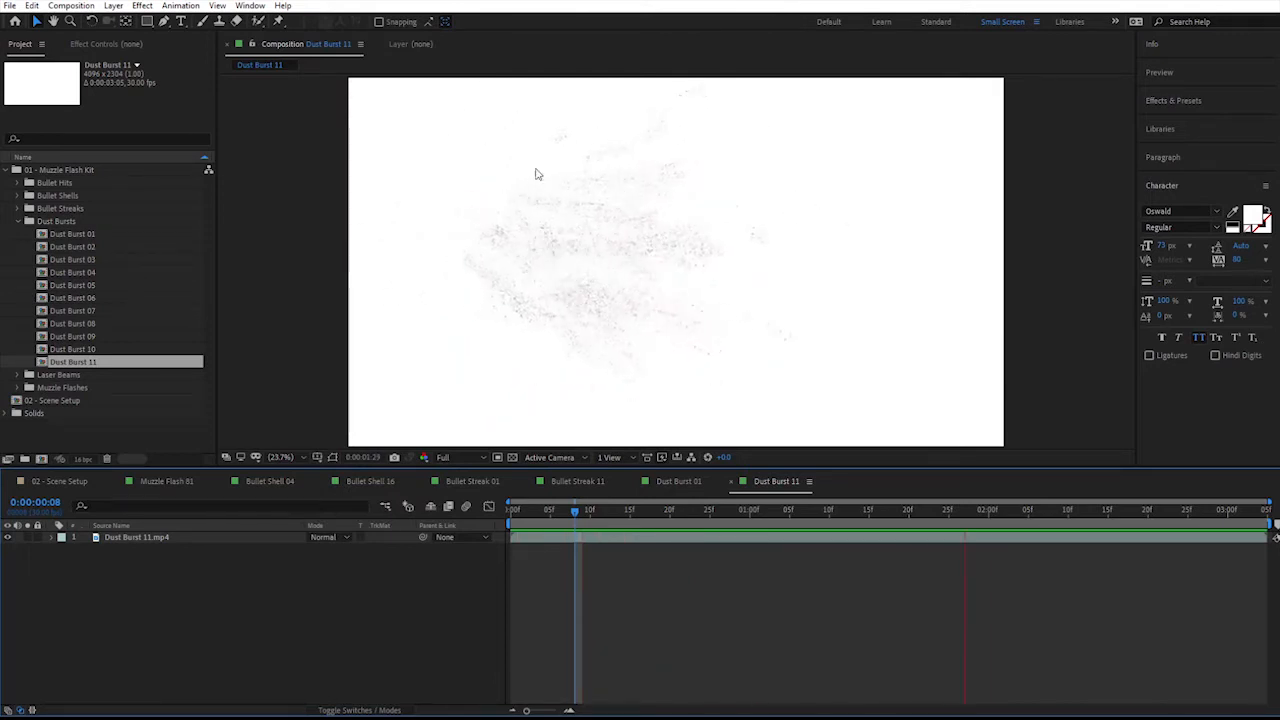
left_click(329, 537)
left_click(386, 646)
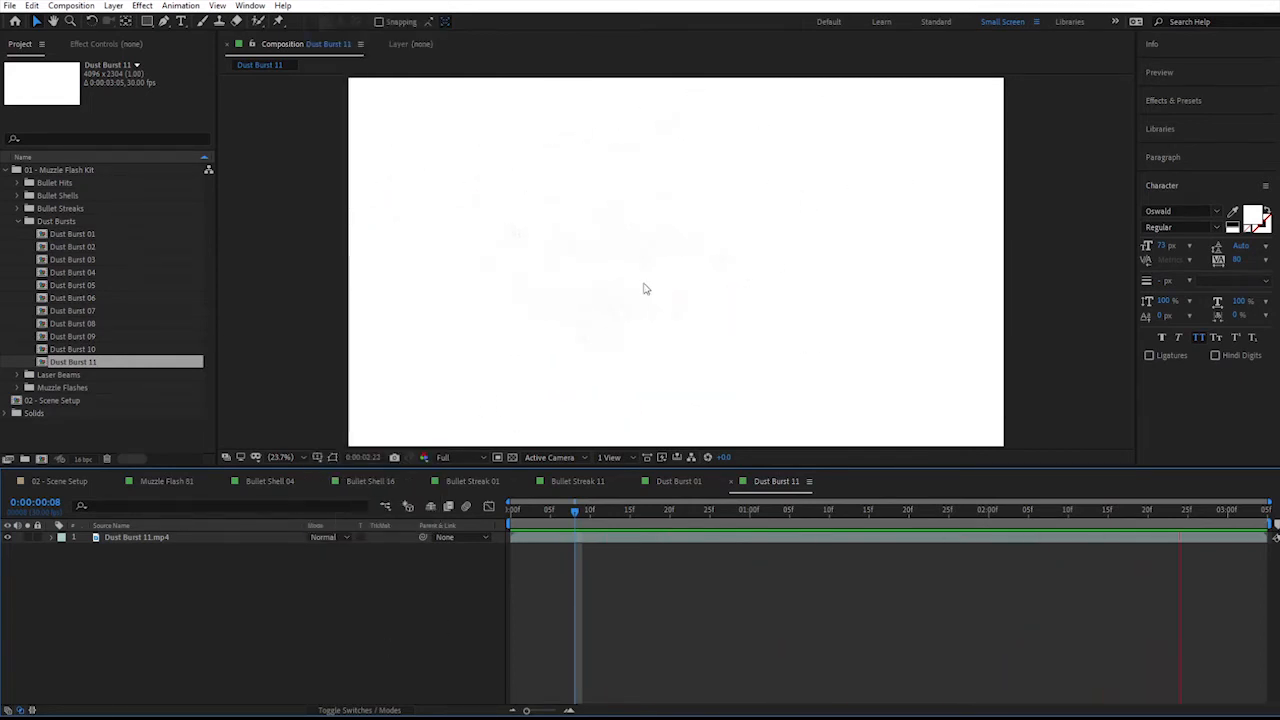
- Open the Gun Laser Beam 01 composition from the Laser Beams folder and preview its animation at 50% magnification
left_click(17, 221)
double_click(57, 234)
double_click(89, 182)
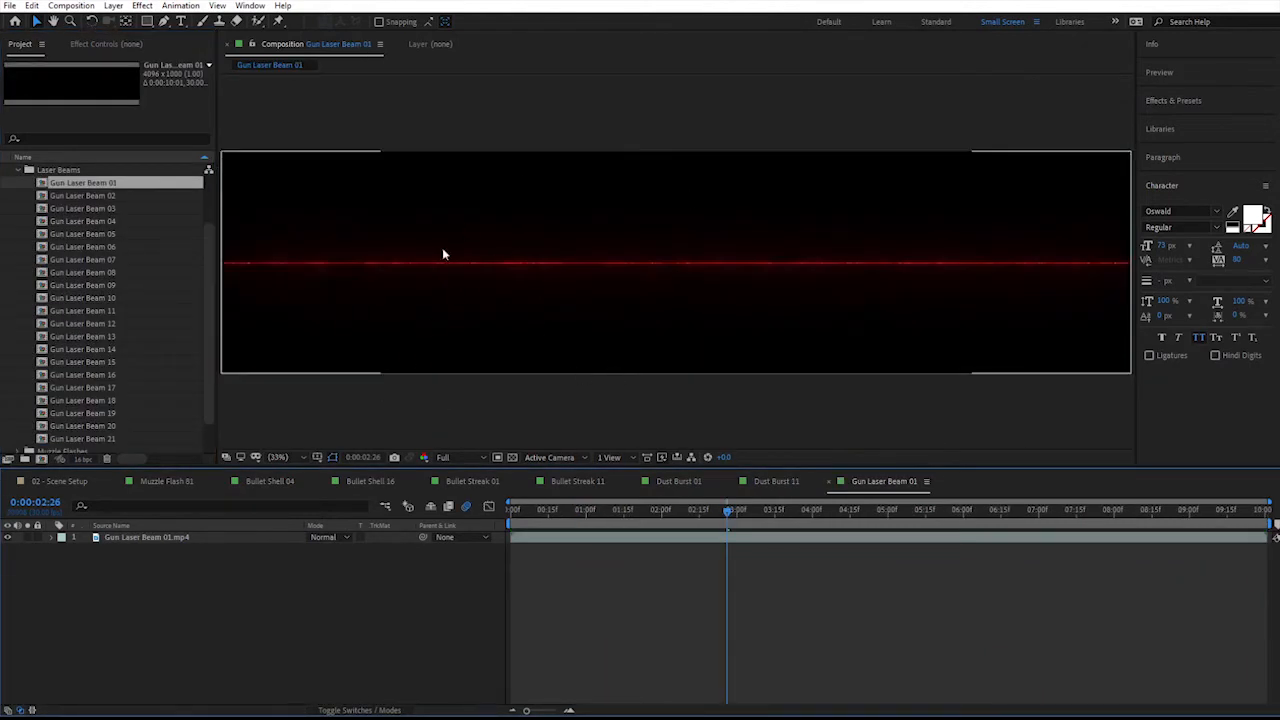
mouse_move(460, 274)
left_mouse_down()
mouse_move(529, 291)
mouse_move(467, 277)
left_mouse_up()
key("slash")
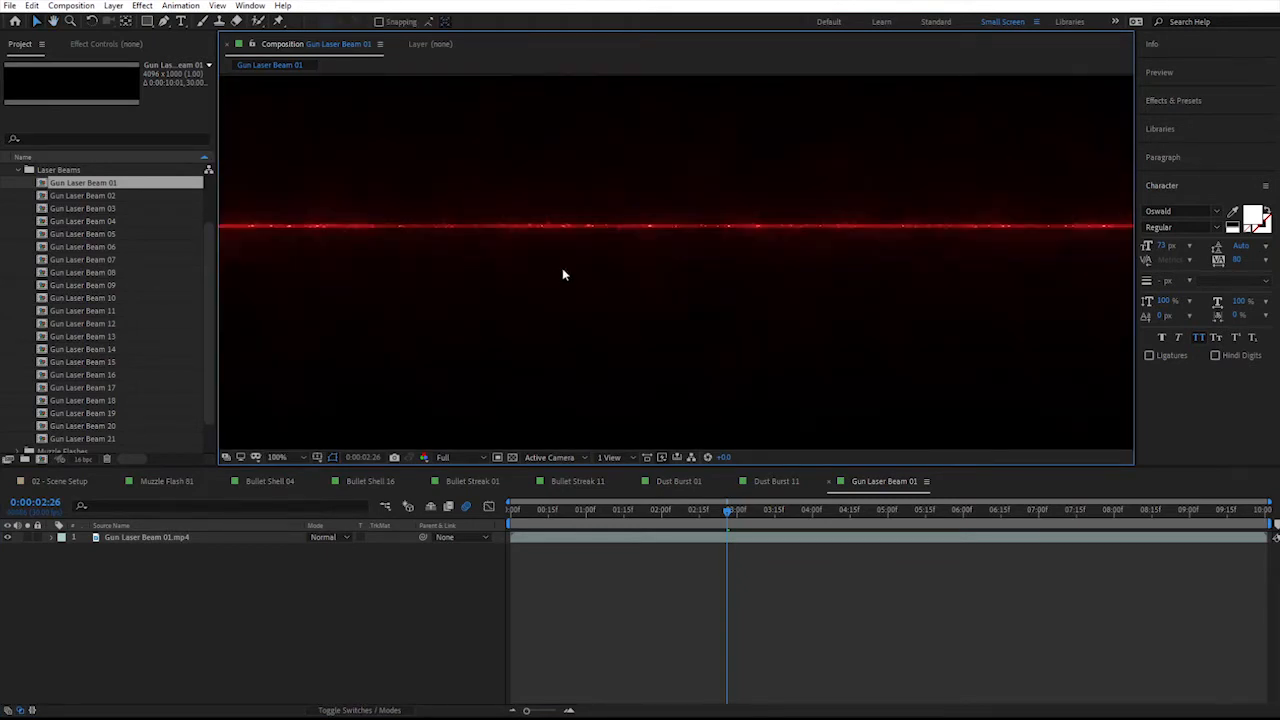
key("comma")
key("comma")
key("space")
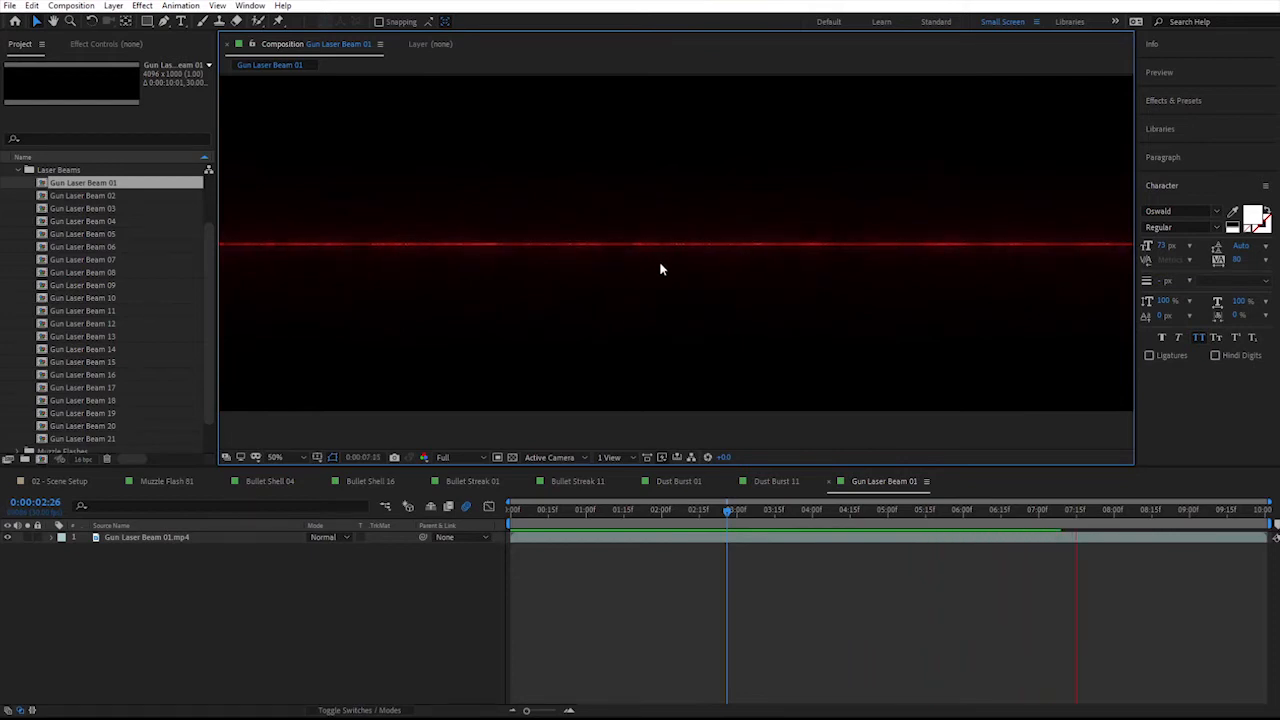
scroll(664, 264, "up", 1)
scroll(545, 312, "down", 1)
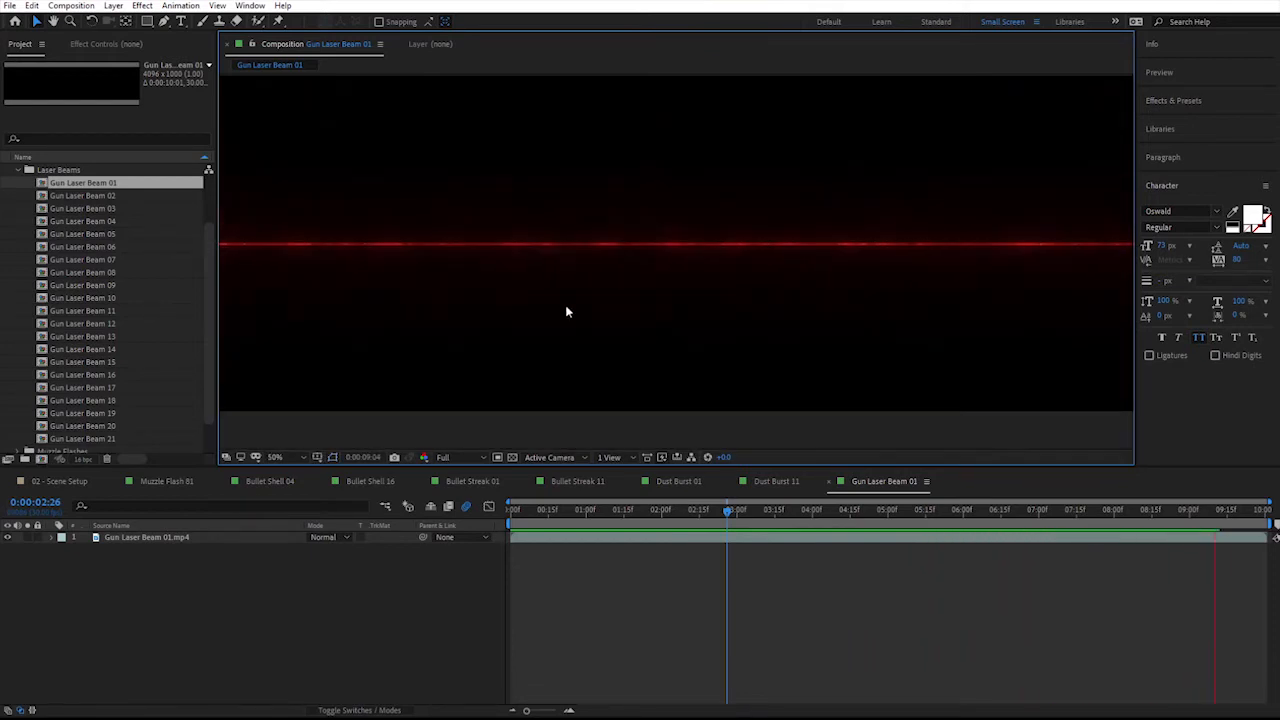
scroll(434, 266, "down", 1)
scroll(500, 265, "up", 1)
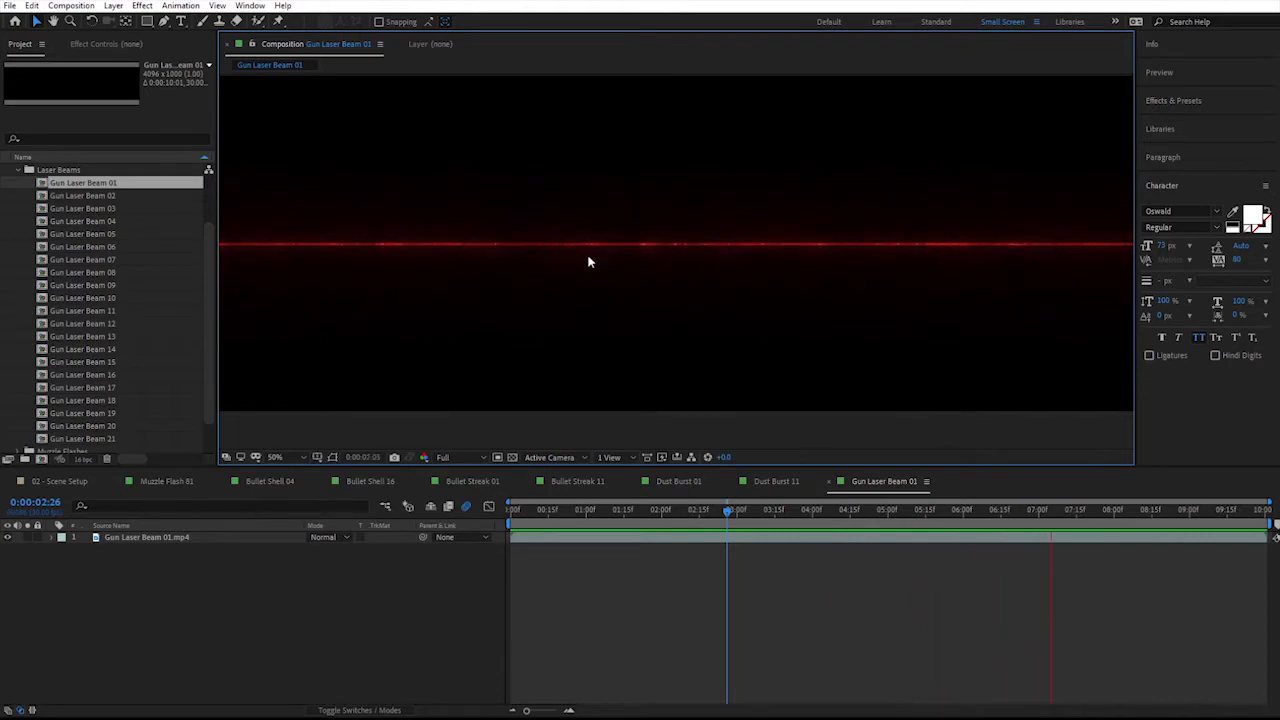
- Open the Gun Laser Beam 16 composition, preview it from 0:00:01:05, and collapse the Laser Beams folder
double_click(120, 375)
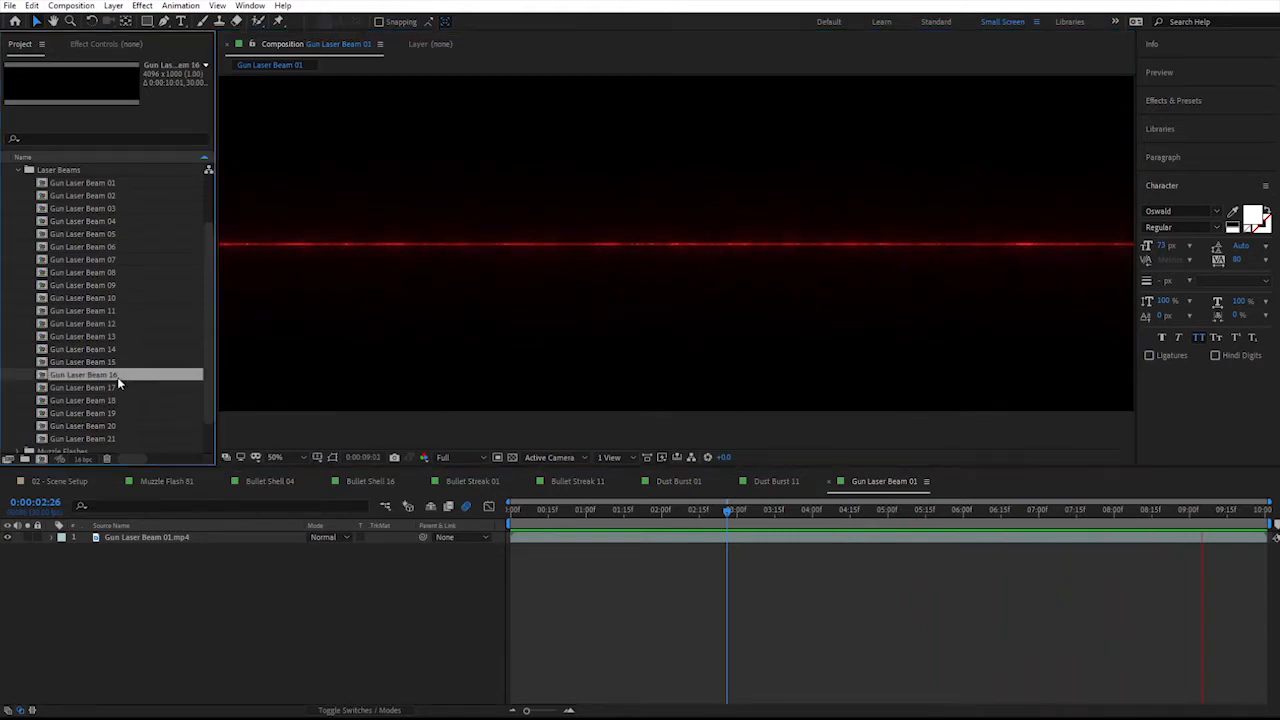
left_click(598, 512)
key("space")
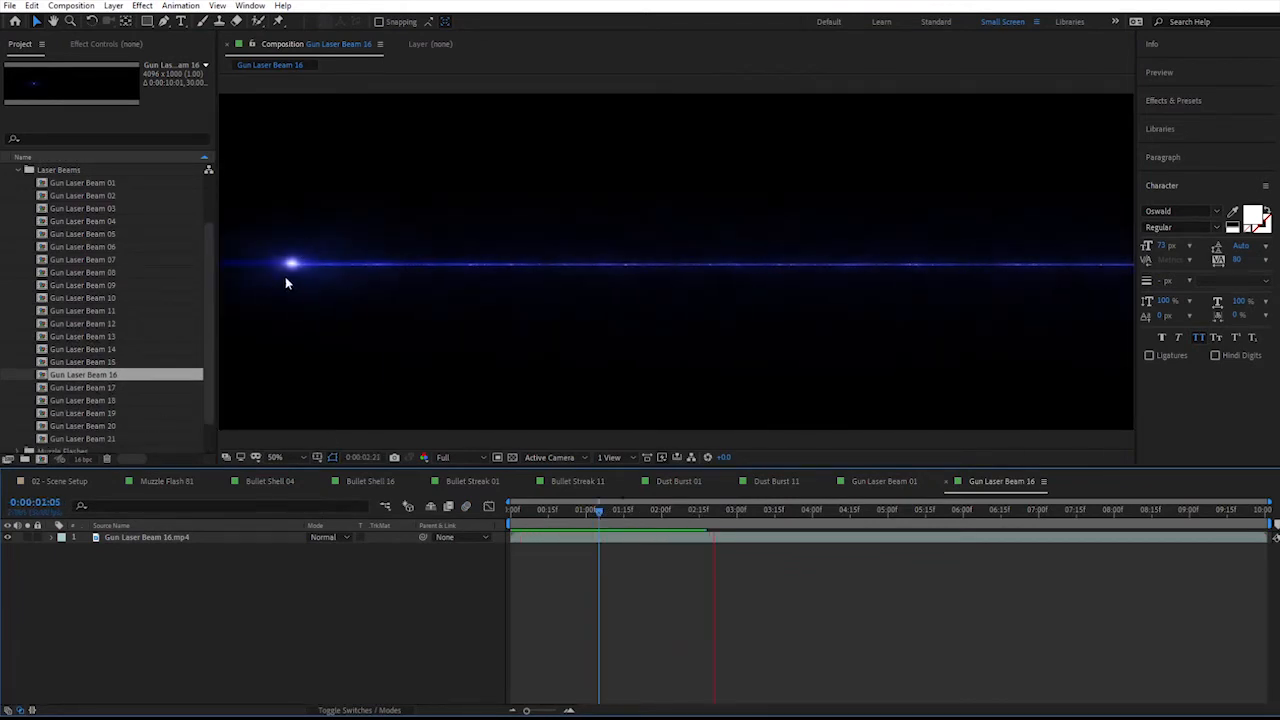
left_click(18, 170)
- Open the Muzzle Flash 45 composition from the Big Guns folder inside Muzzle Flashes and preview its animation
double_click(62, 247)
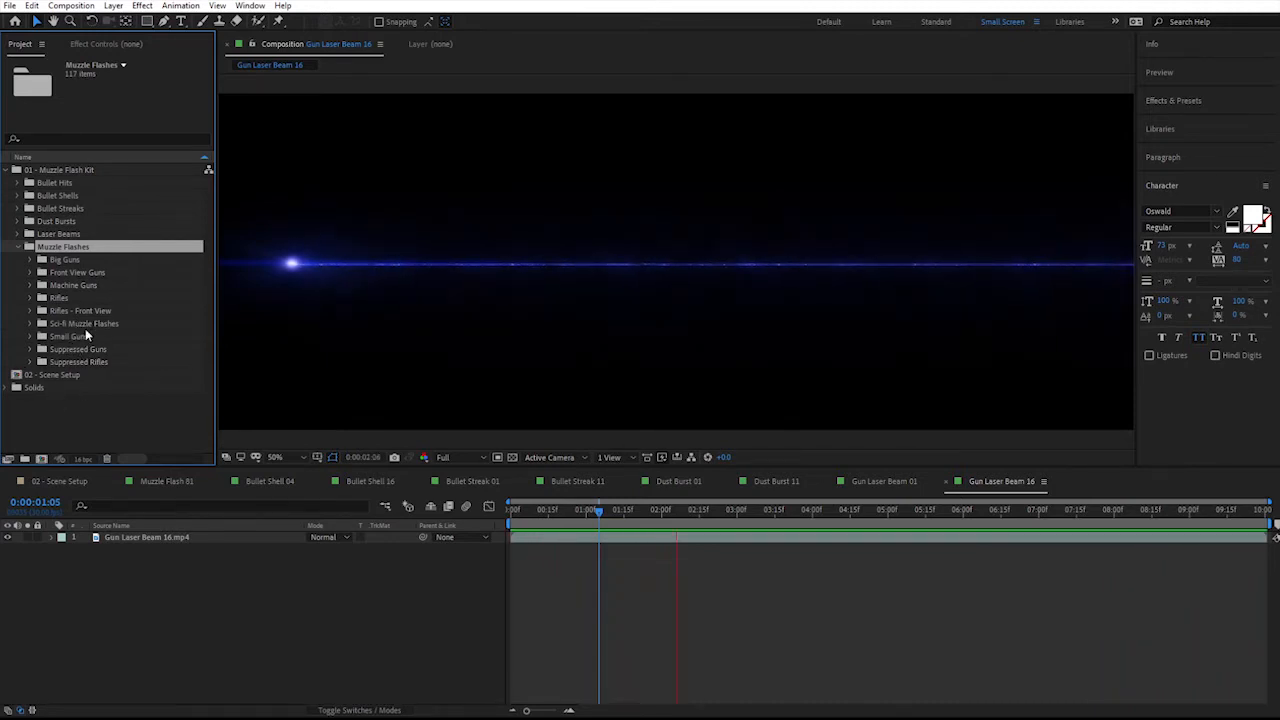
double_click(69, 261)
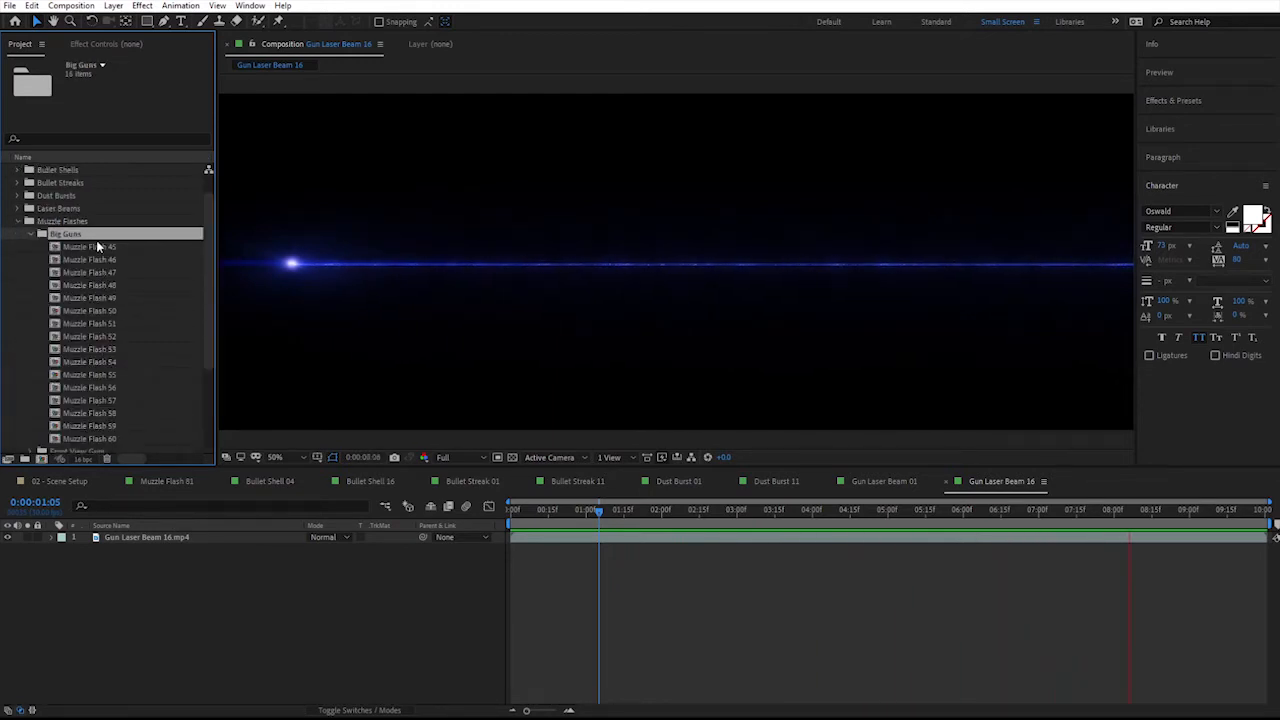
double_click(90, 246)
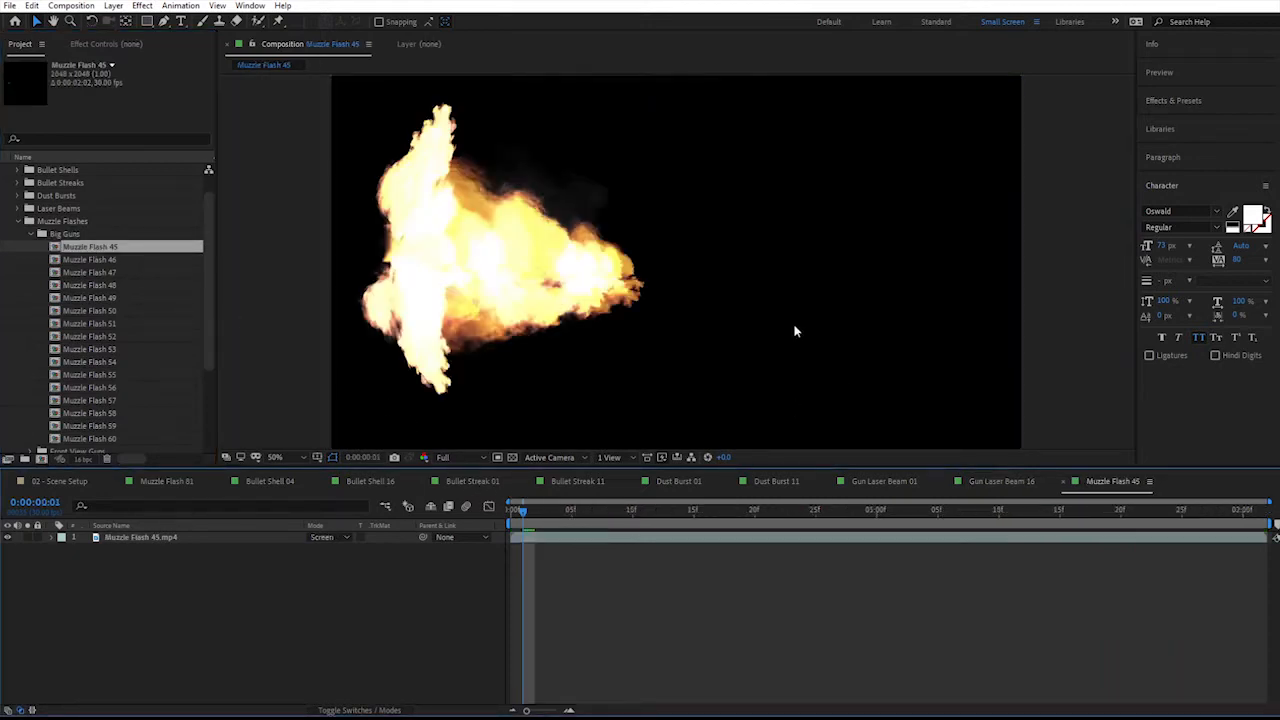
key("space")
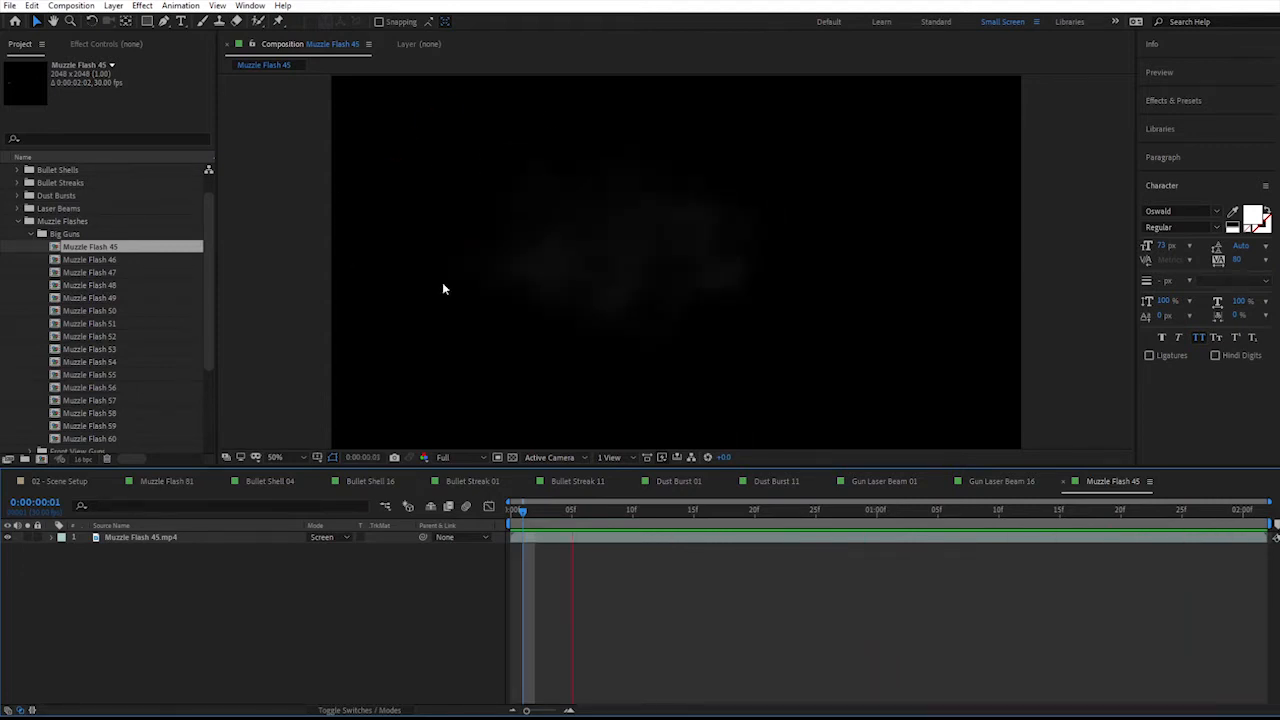
- Preview the Muzzle Flash 58 and Muzzle Flash 60 compositions at 25% magnification and collapse the Big Guns folder
double_click(90, 413)
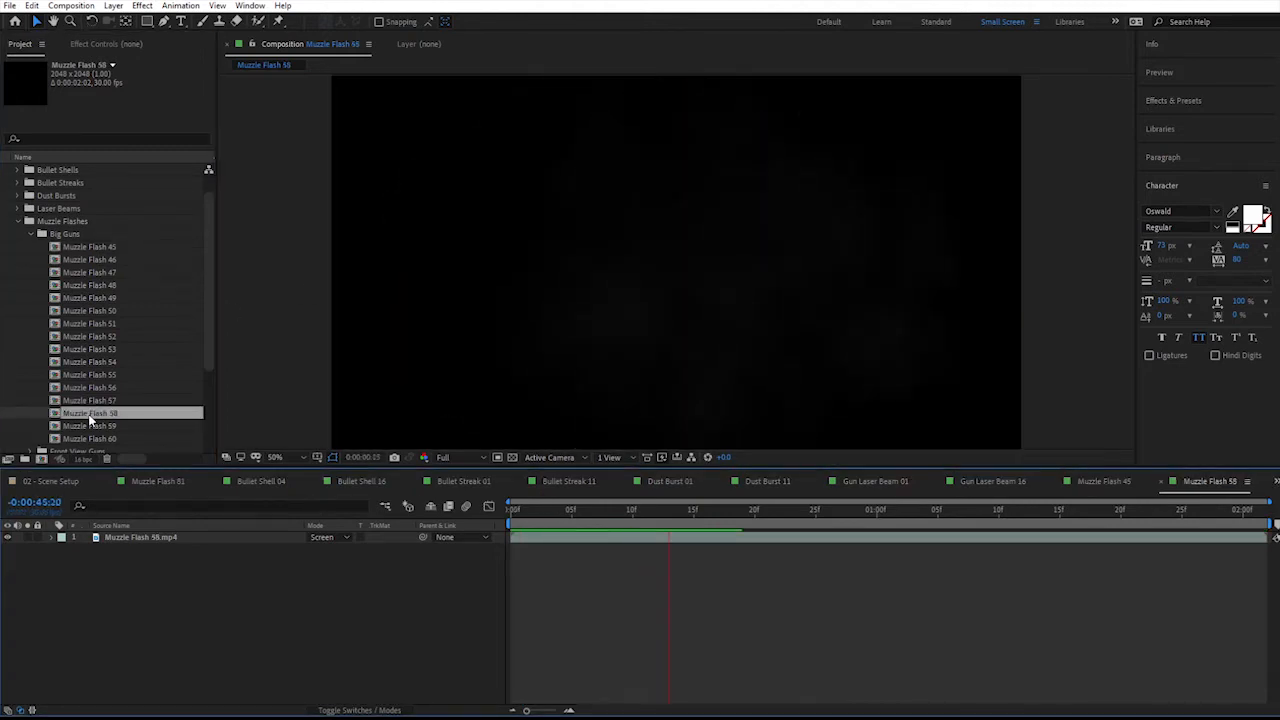
key("comma")
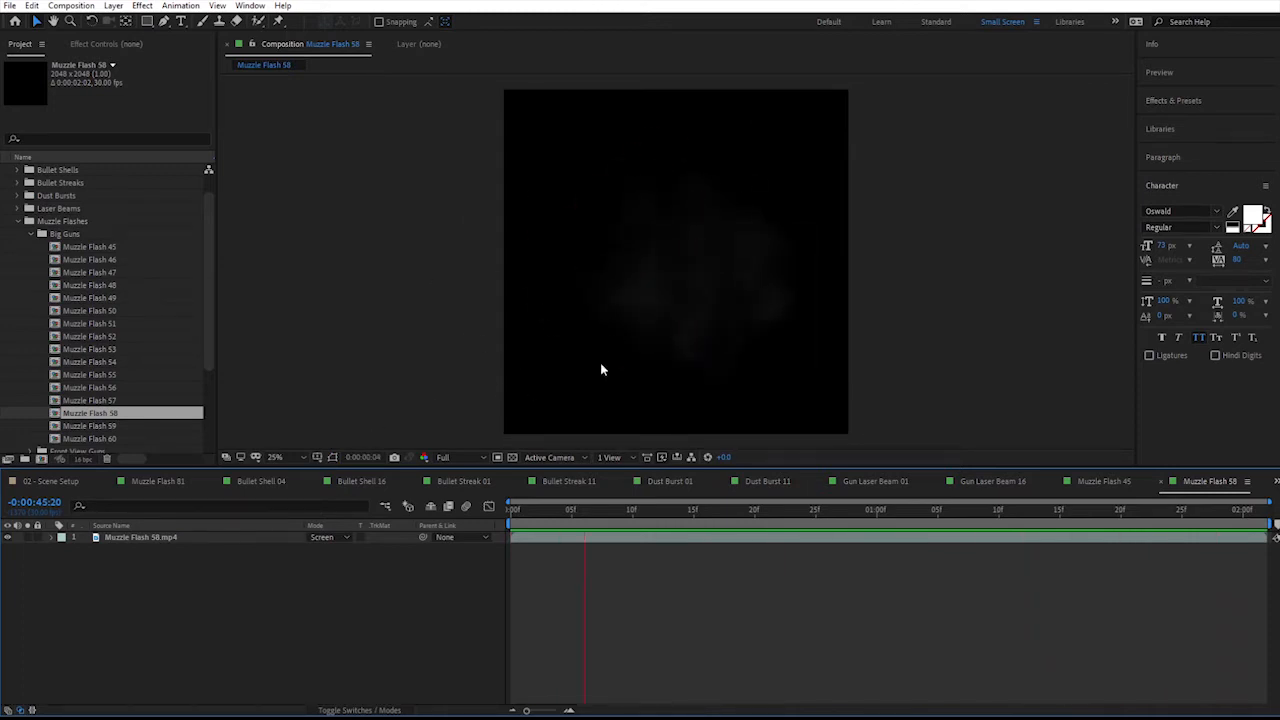
scroll(128, 392, "down", 1)
double_click(118, 401)
key("space")
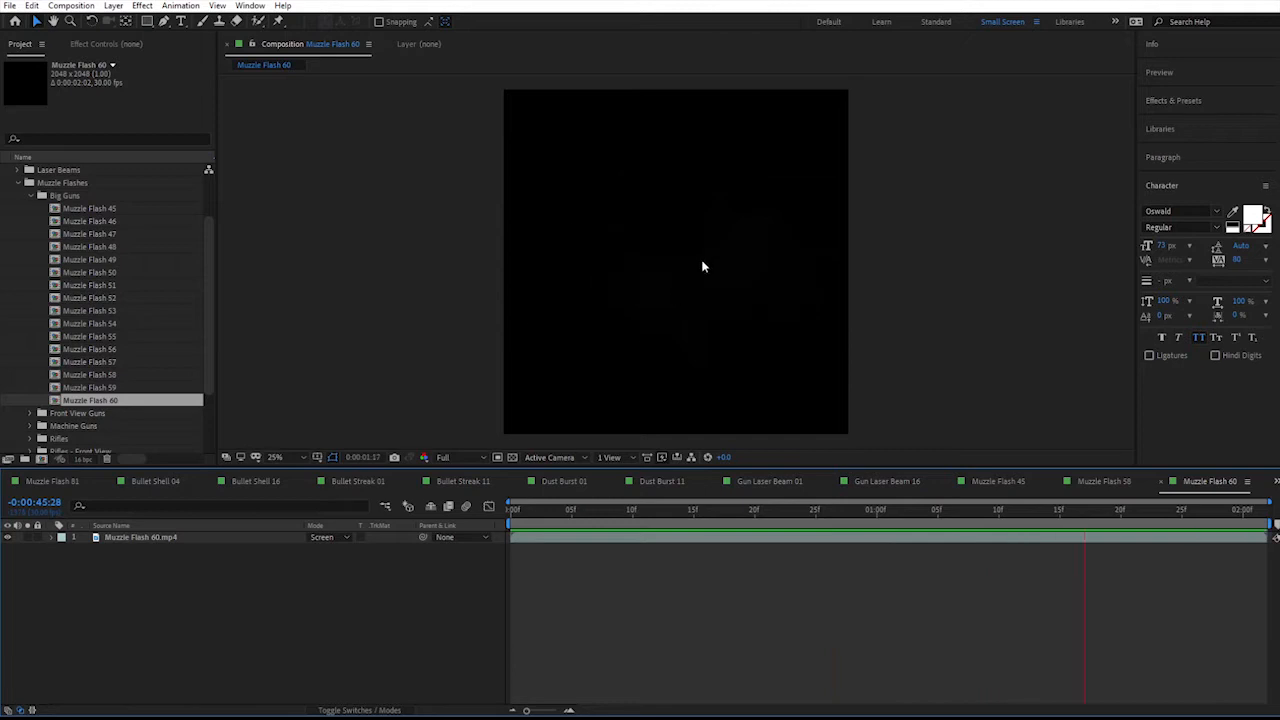
key("space")
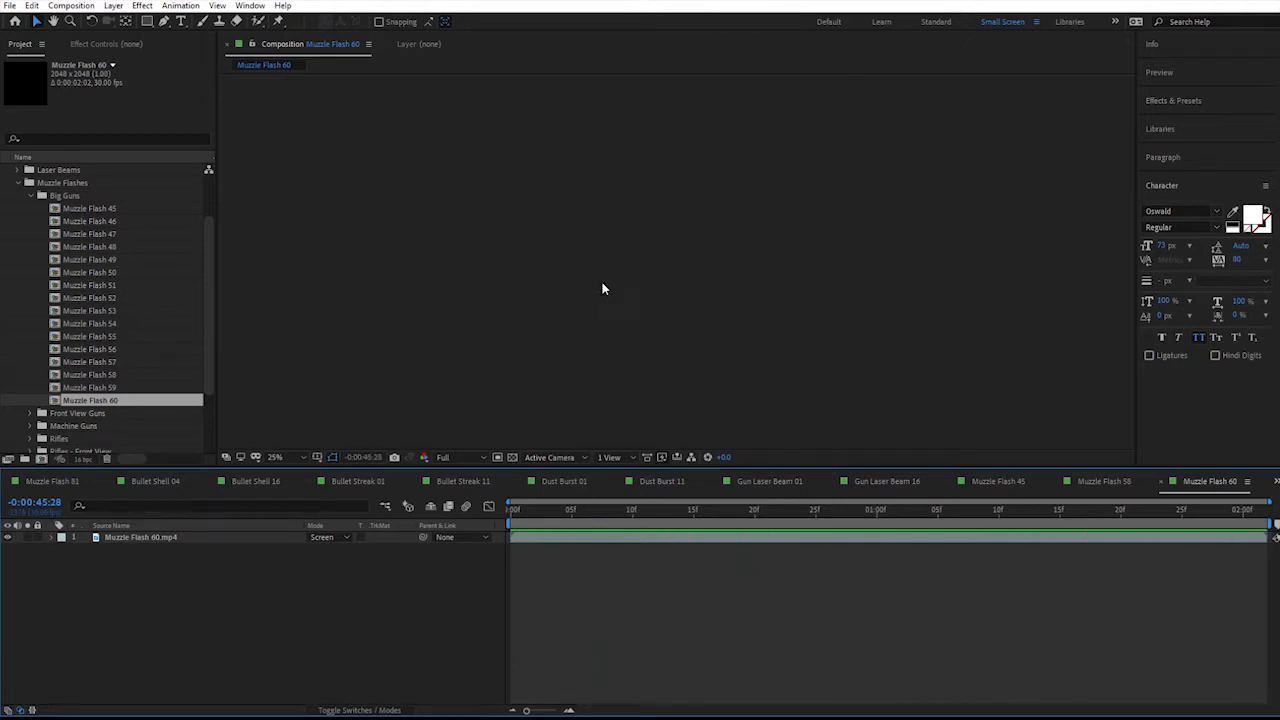
left_click(28, 198)
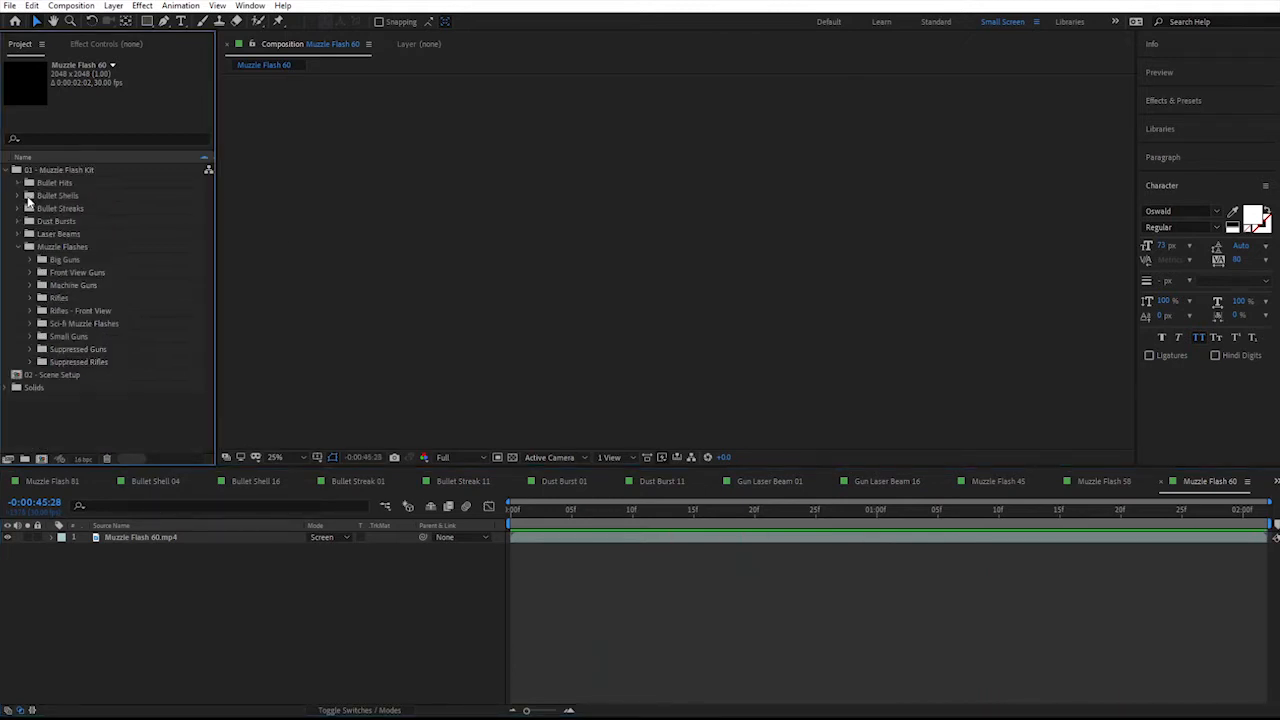
- Open the Muzzle Flash 106 composition from the Sci-fi Muzzle Flashes folder, preview its animation, and collapse the folder
left_click(30, 324)
double_click(99, 376)
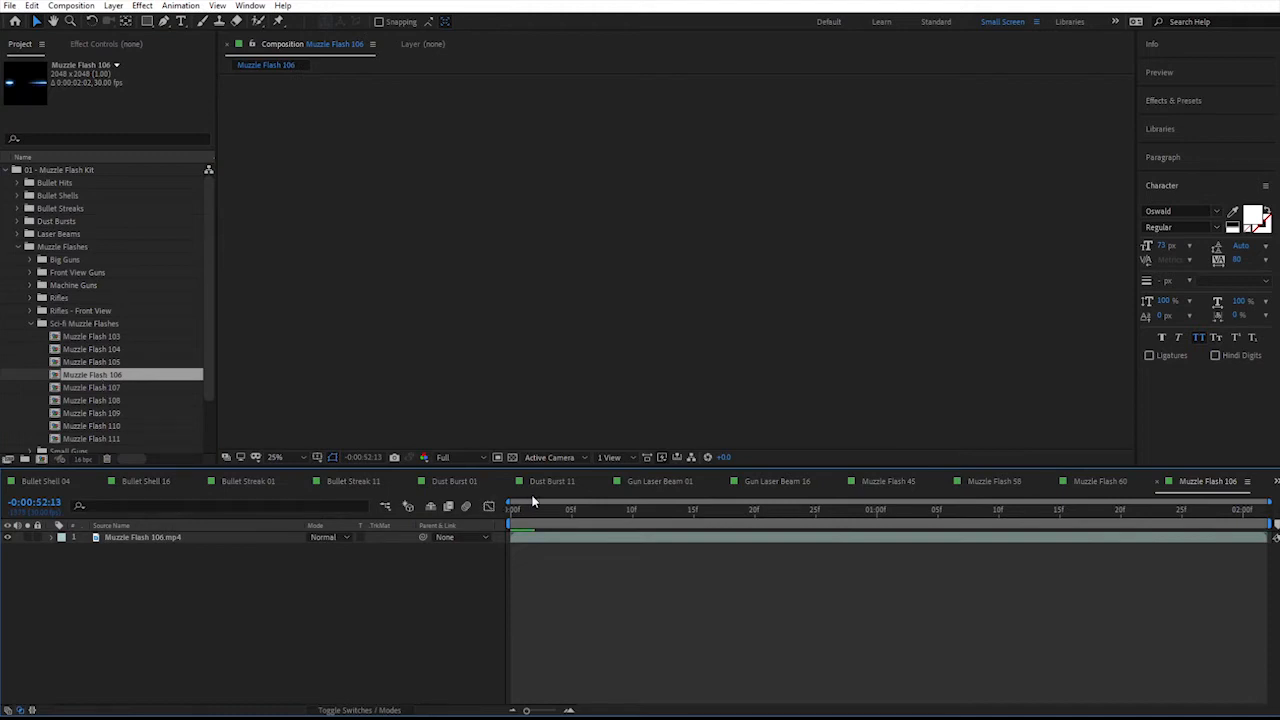
key("space")
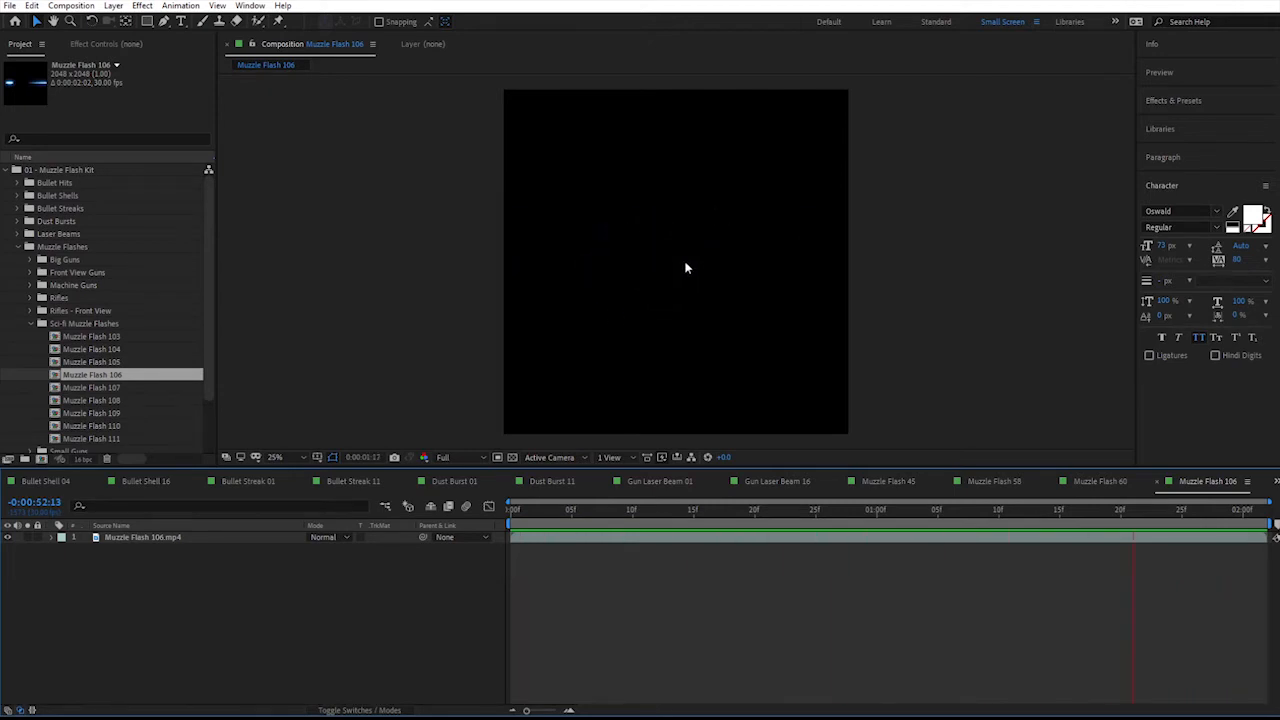
key("space")
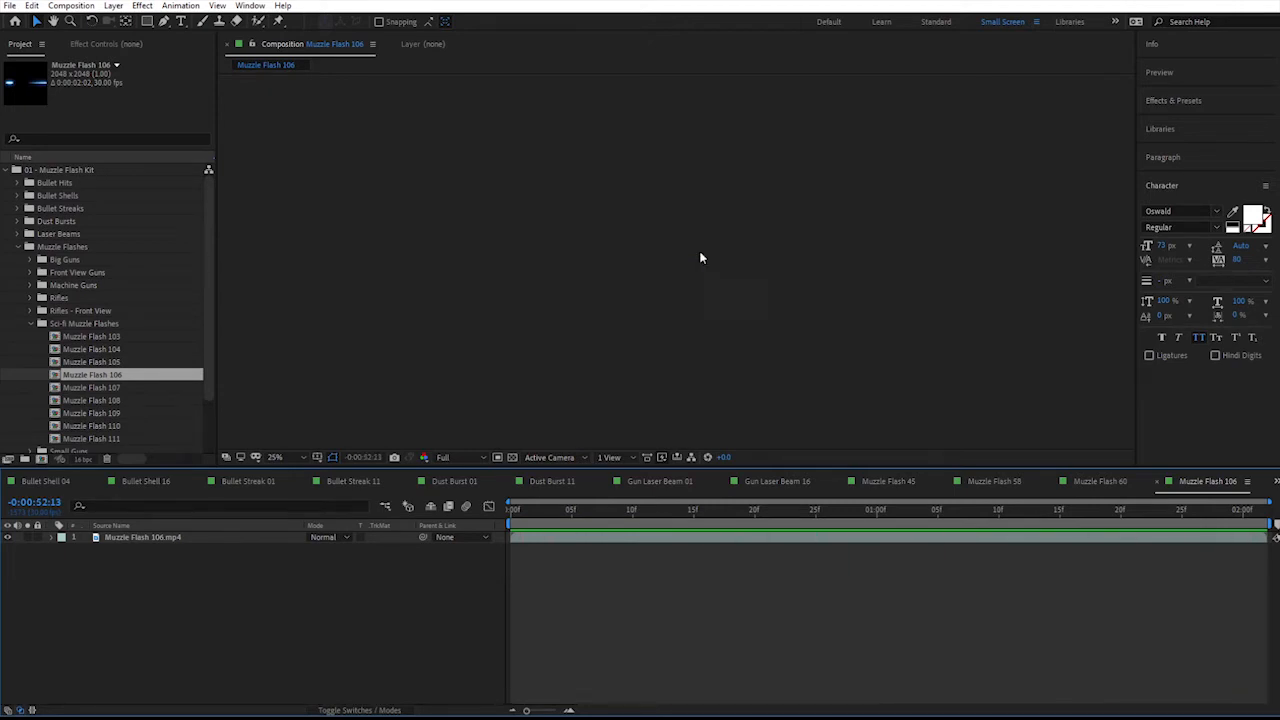
left_click(31, 323)
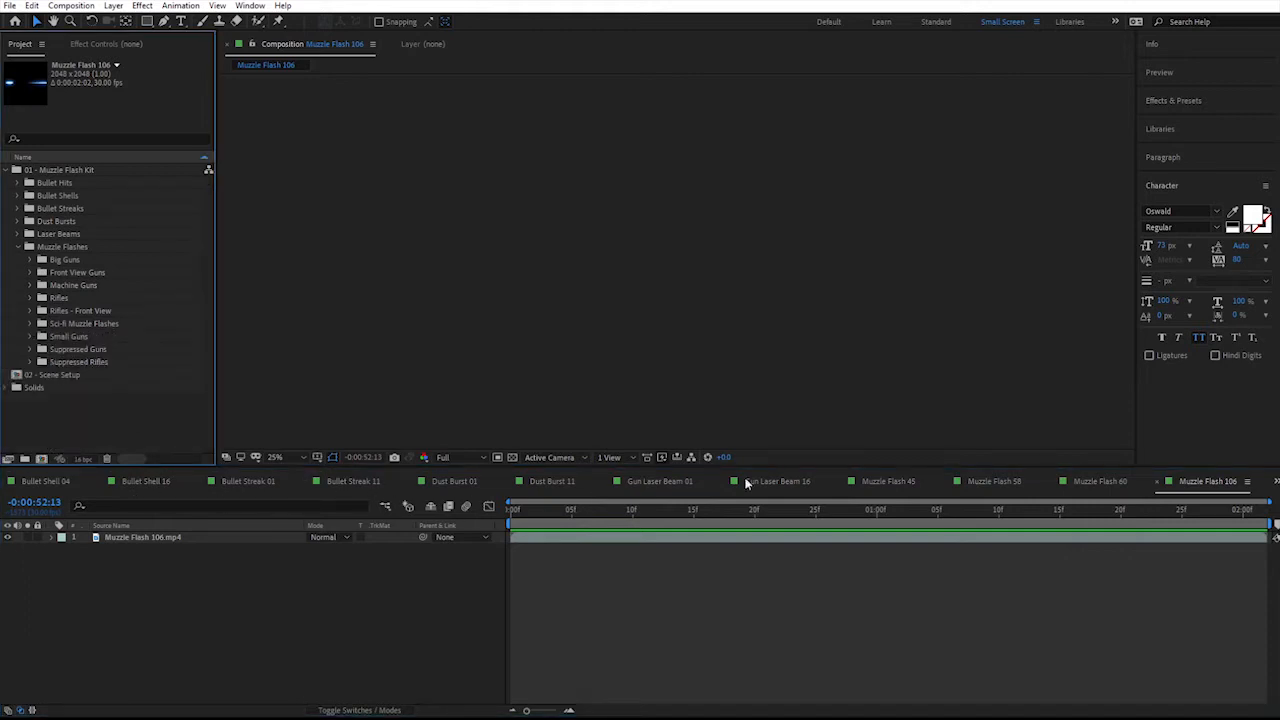
- Collapse the project's folders and open the 02 - Scene Setup composition, closing all other composition timelines
left_click(1246, 481)
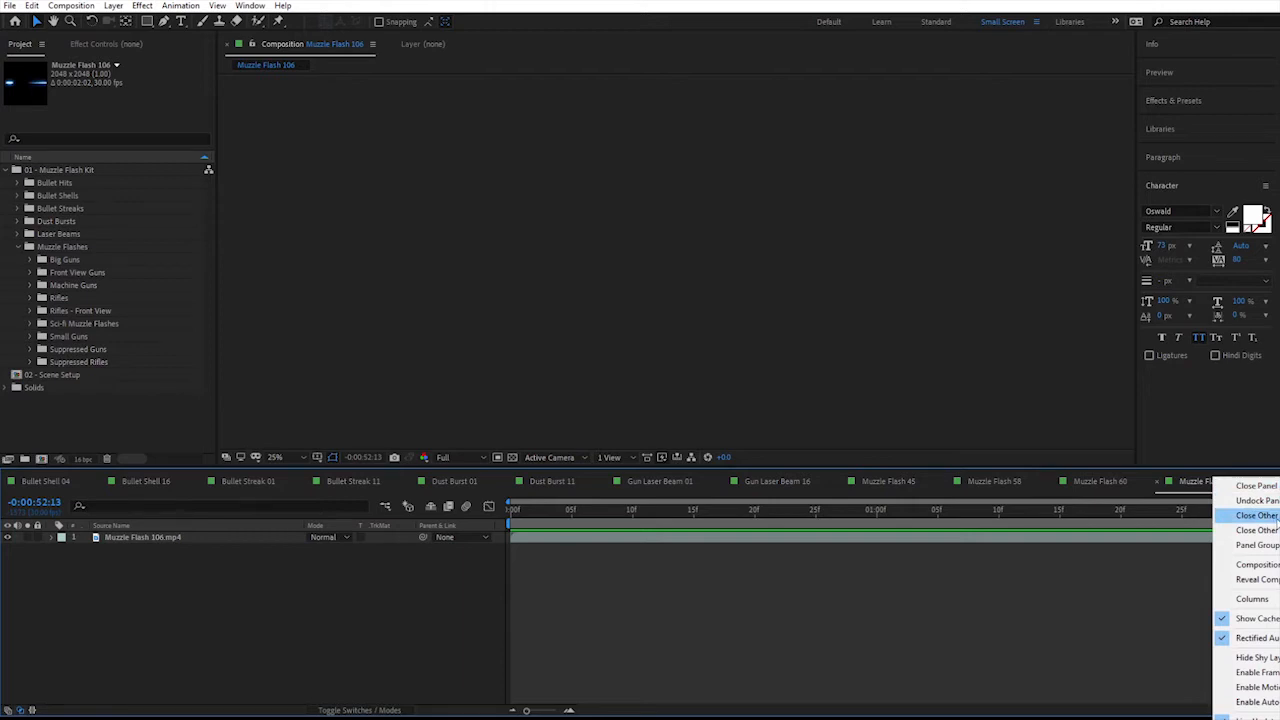
left_click(1256, 515)
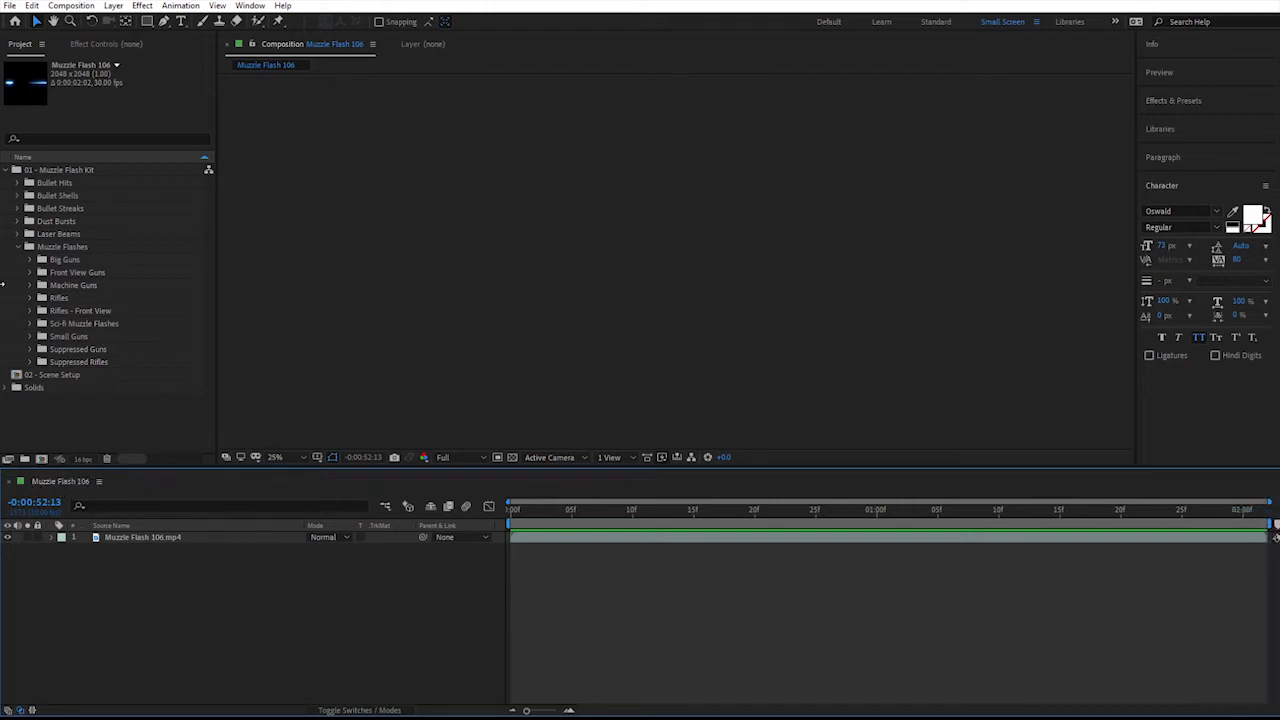
left_click(16, 246)
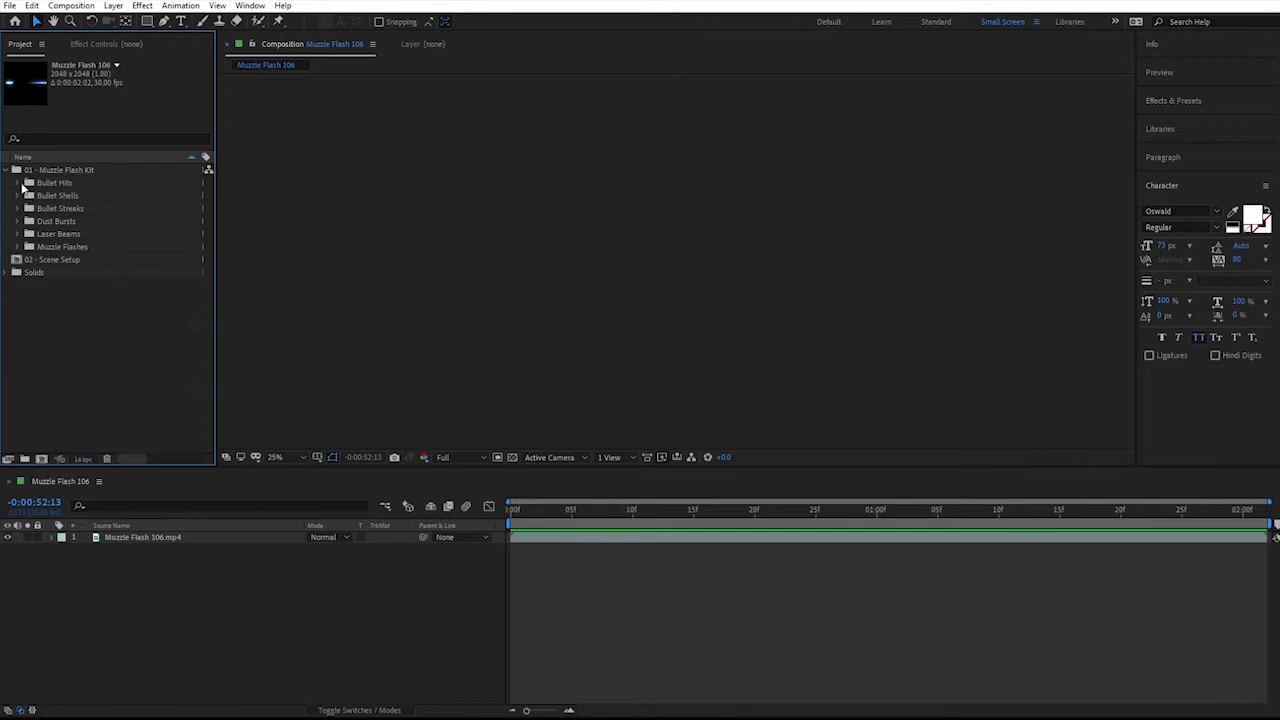
left_click(8, 171)
double_click(48, 183)
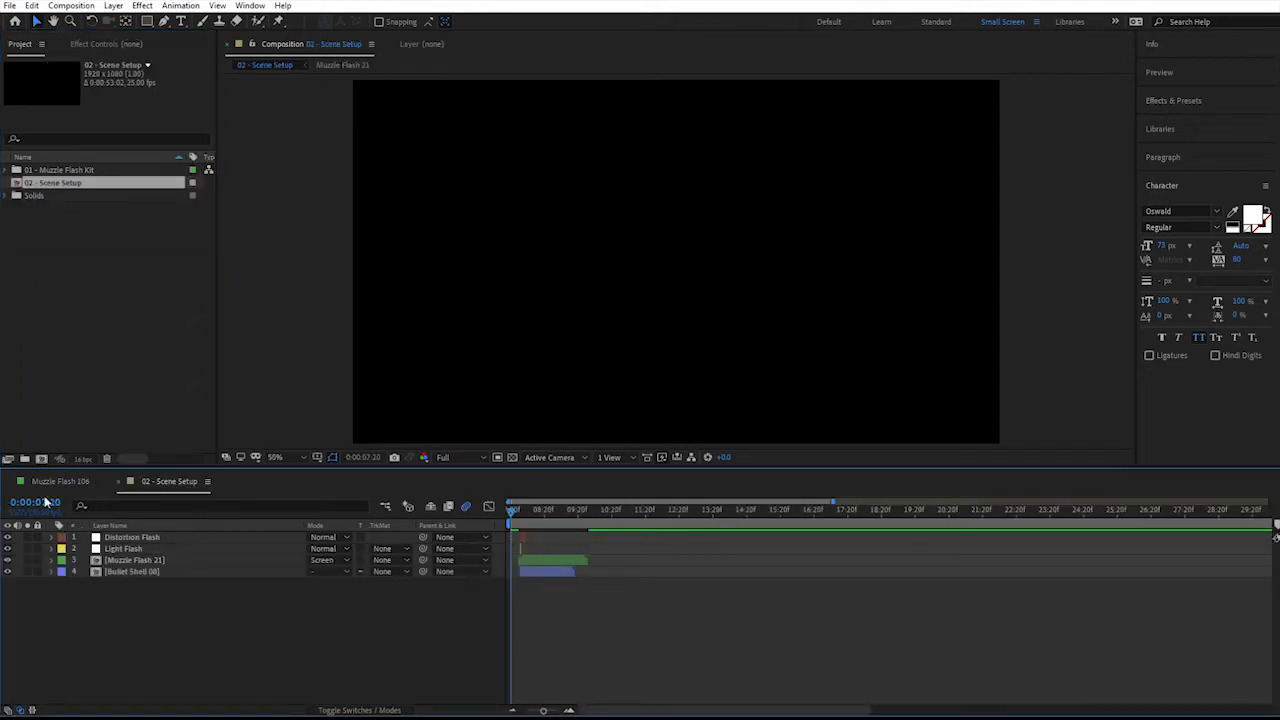
left_click(10, 481)
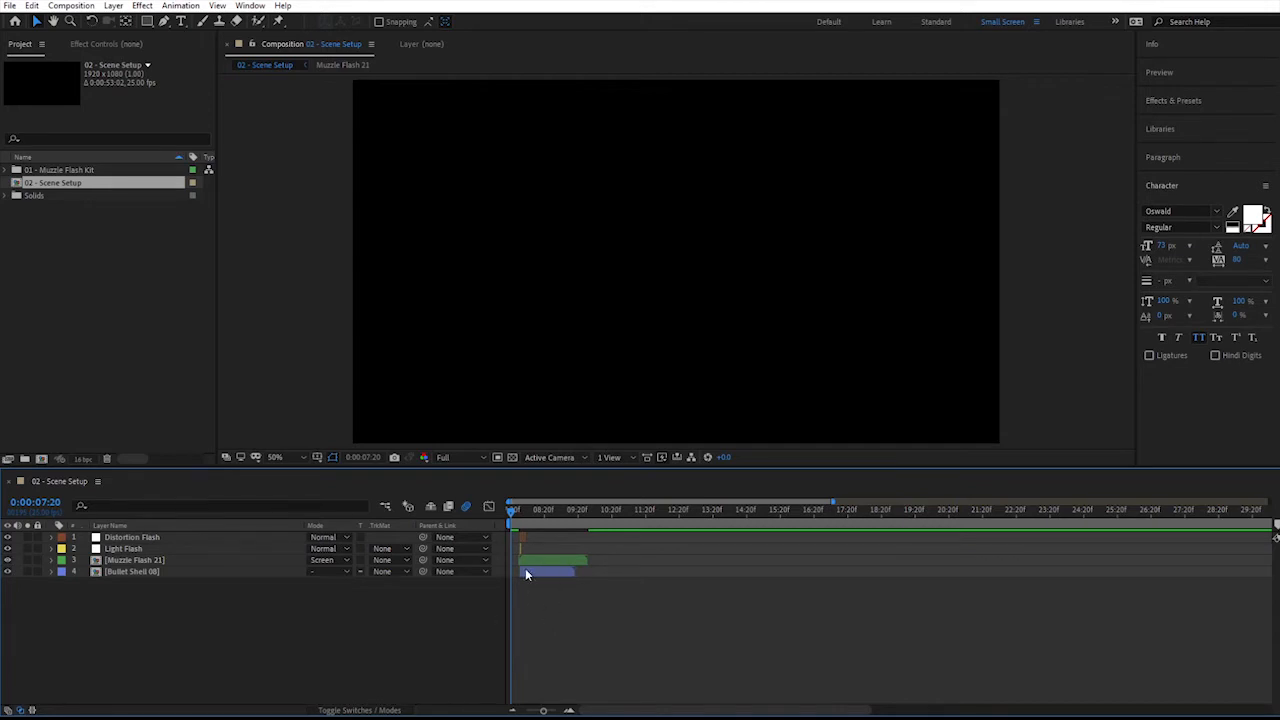
- Look over the element folders inside 01 - Muzzle Flash Kit, including Bullet Hits, and collapse the kit folder
left_click(50, 172)
left_click(8, 171)
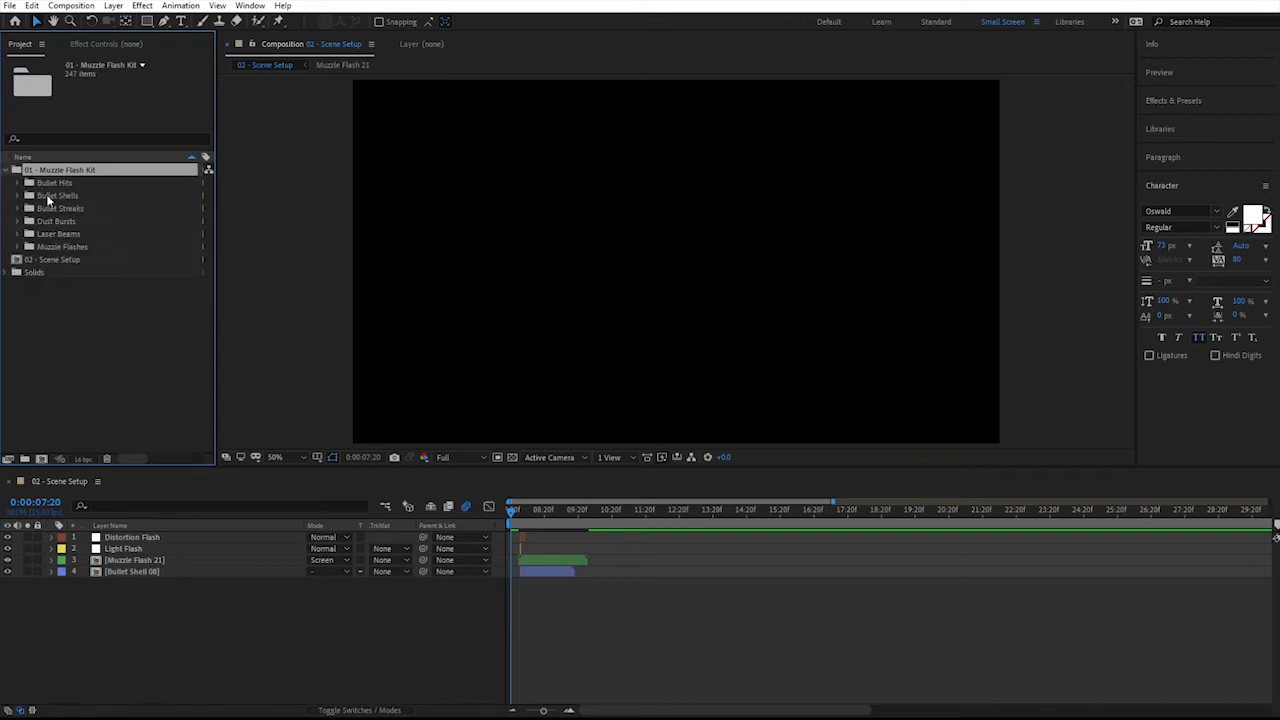
left_click(70, 185)
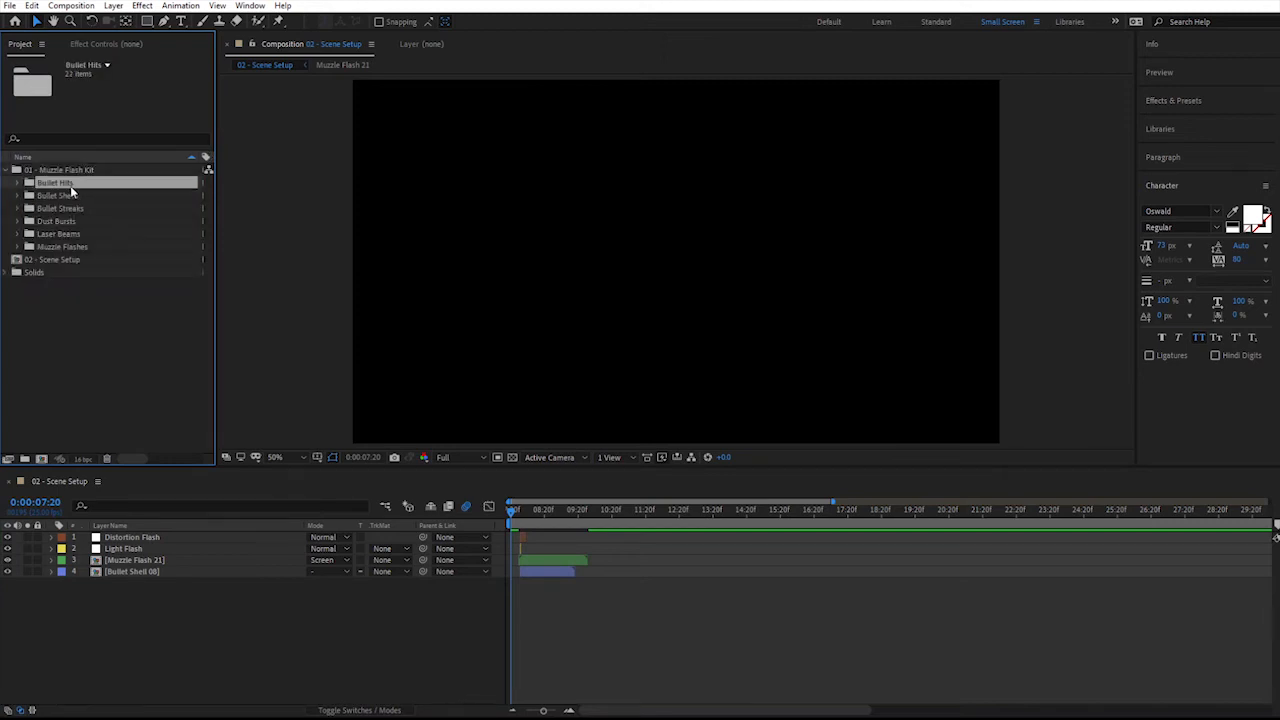
left_click(11, 172)
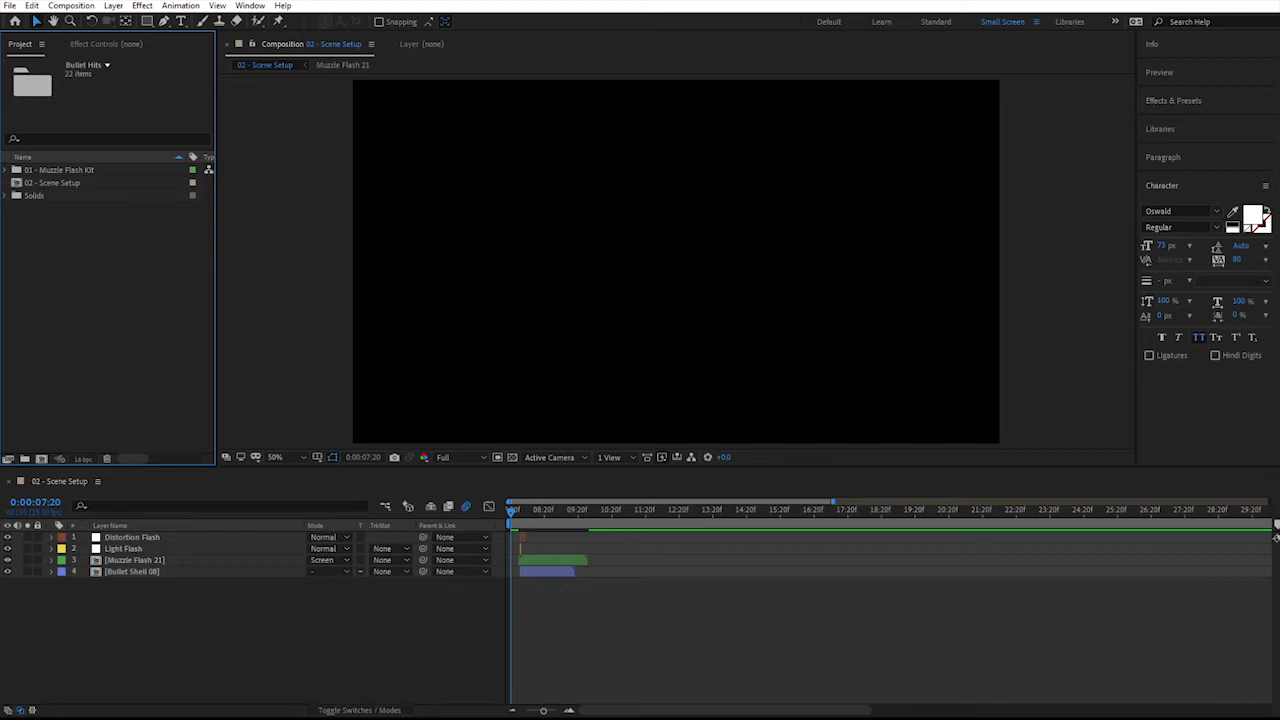
left_click(121, 252)
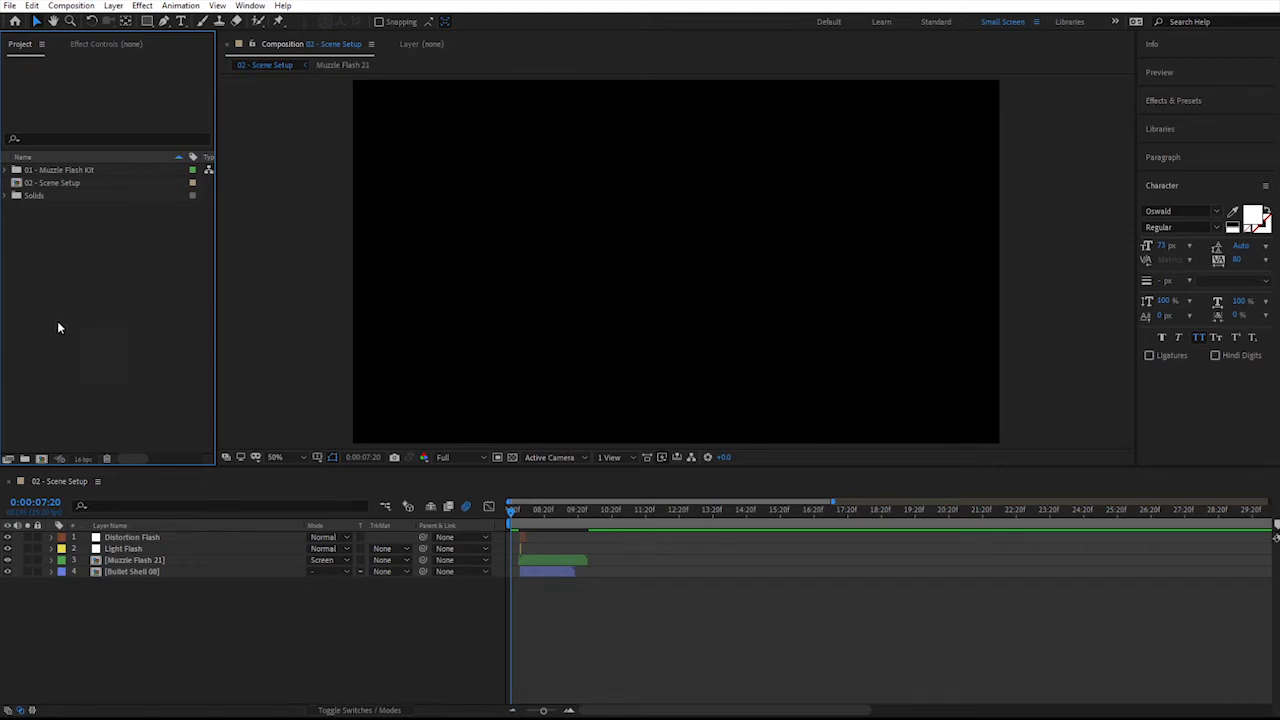
left_click(56, 172)
left_click(9, 172)
left_click(9, 172)
- Examine the contents of the Solids folder and its Footage subfolder, then collapse both and clear the selection
left_click(8, 196)
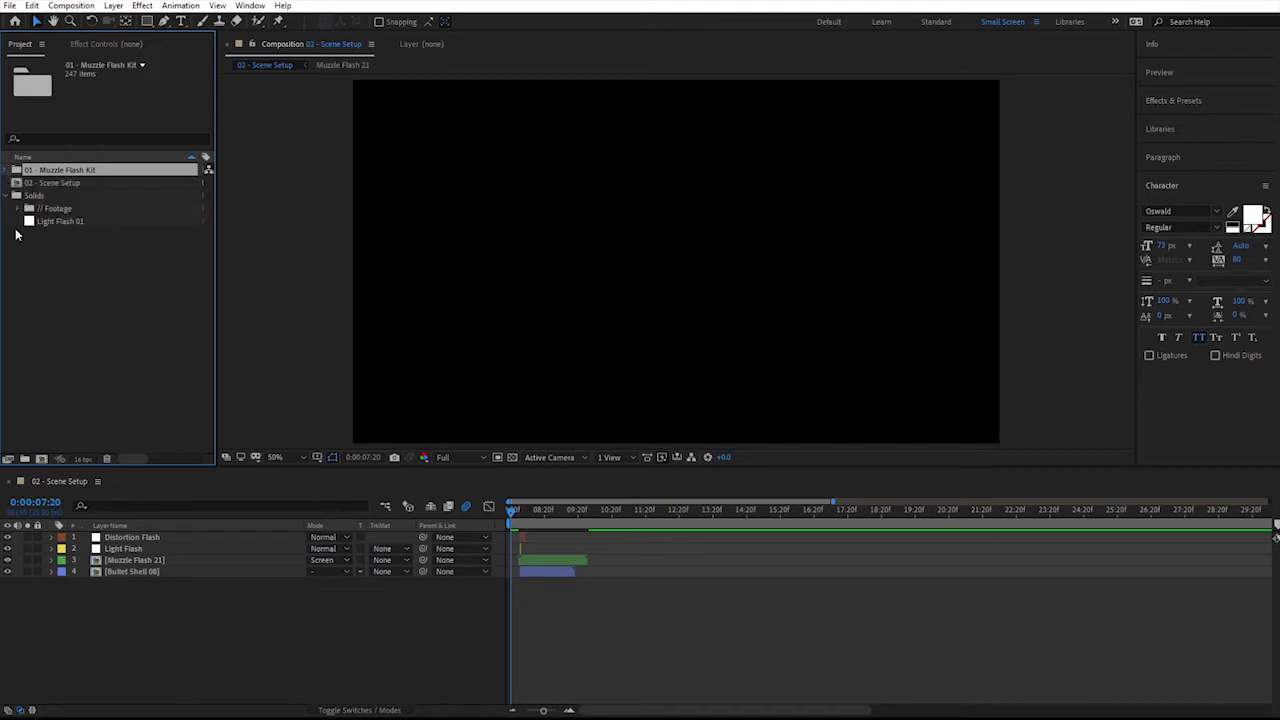
left_click(18, 209)
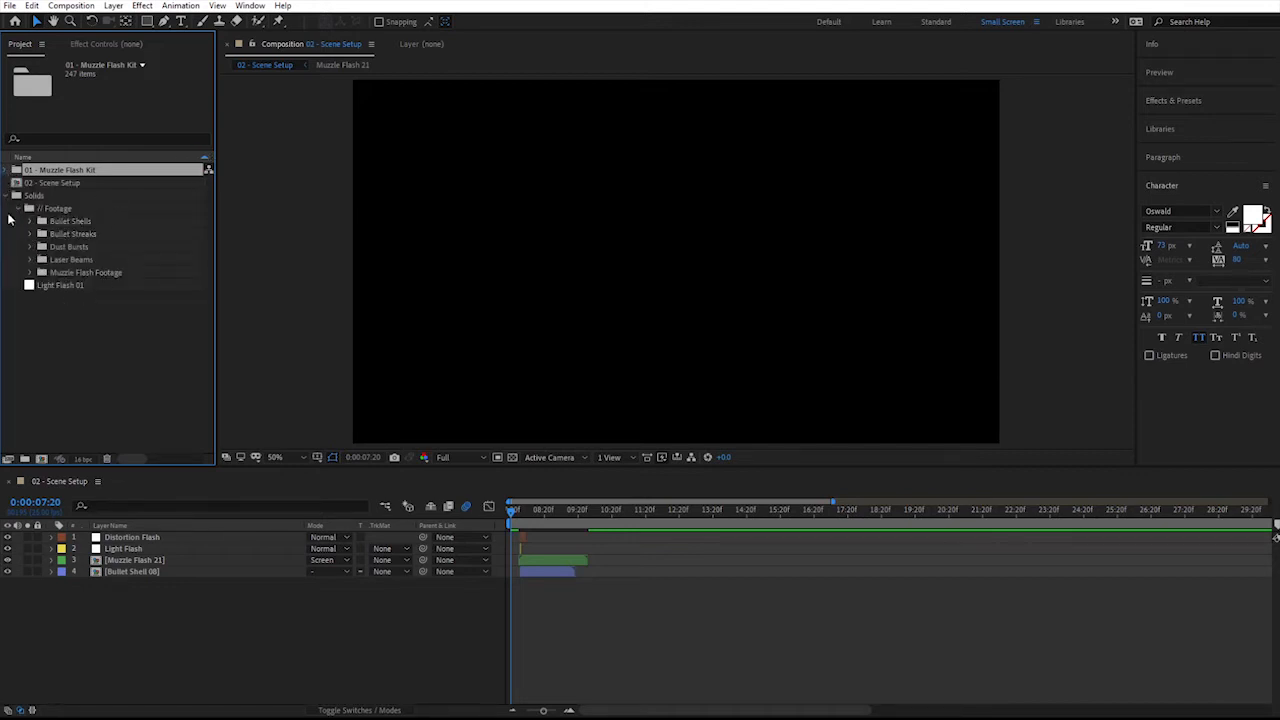
left_click(18, 209)
left_click(8, 196)
left_click(72, 266)
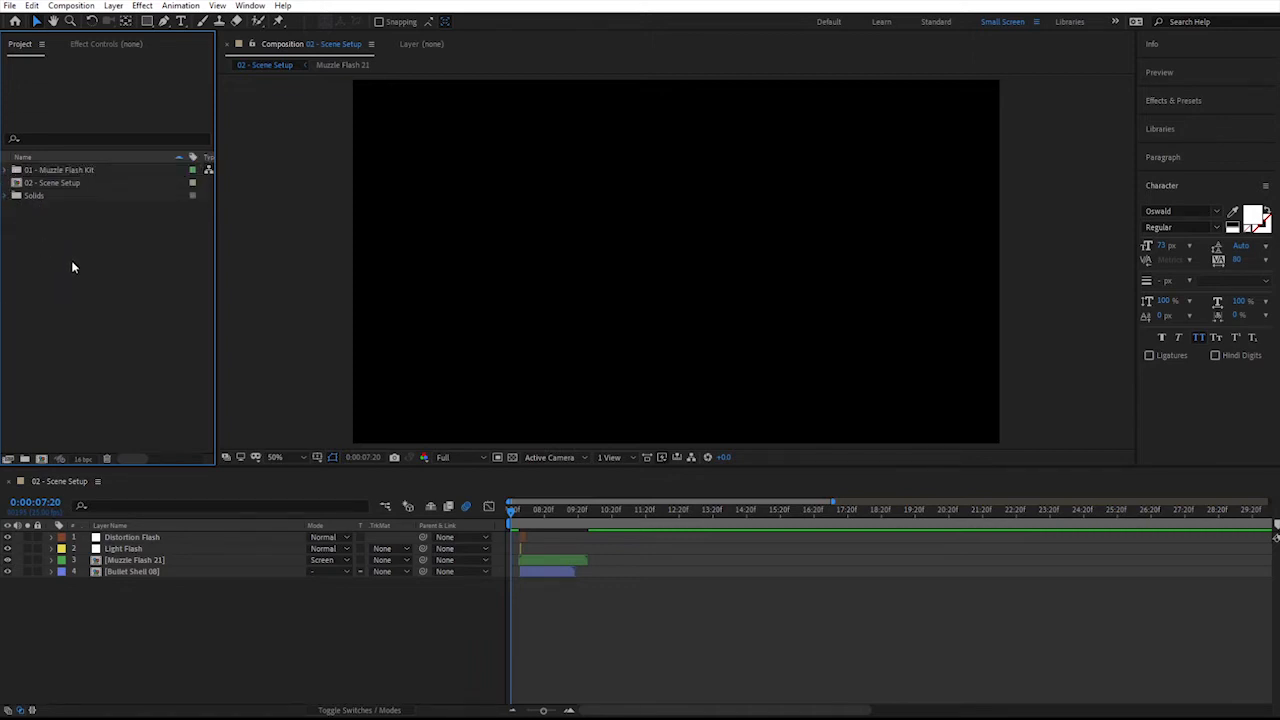
- Import the footage 183_QzAwNThfMw.mov from the file browser and add it as the lowest layer of the 02 - Scene Setup composition
key("space")
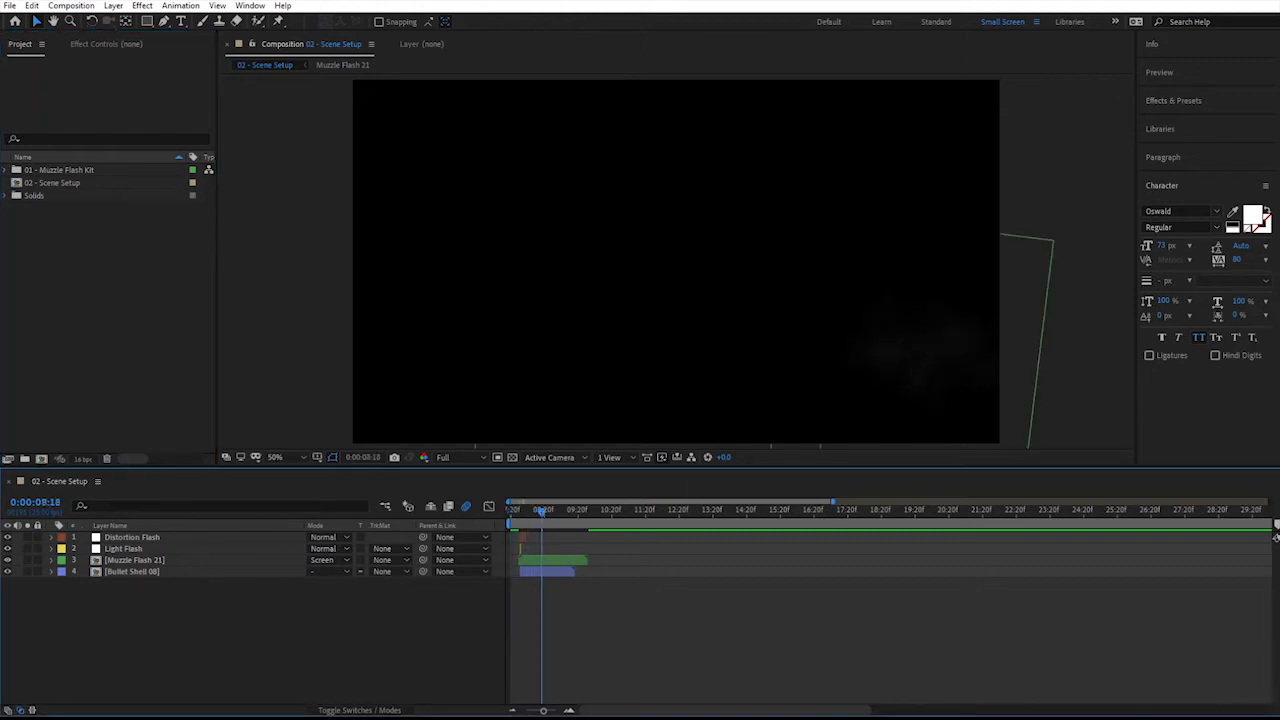
key("alt+Tab")
left_click_drag(446, 287, 164, 298)
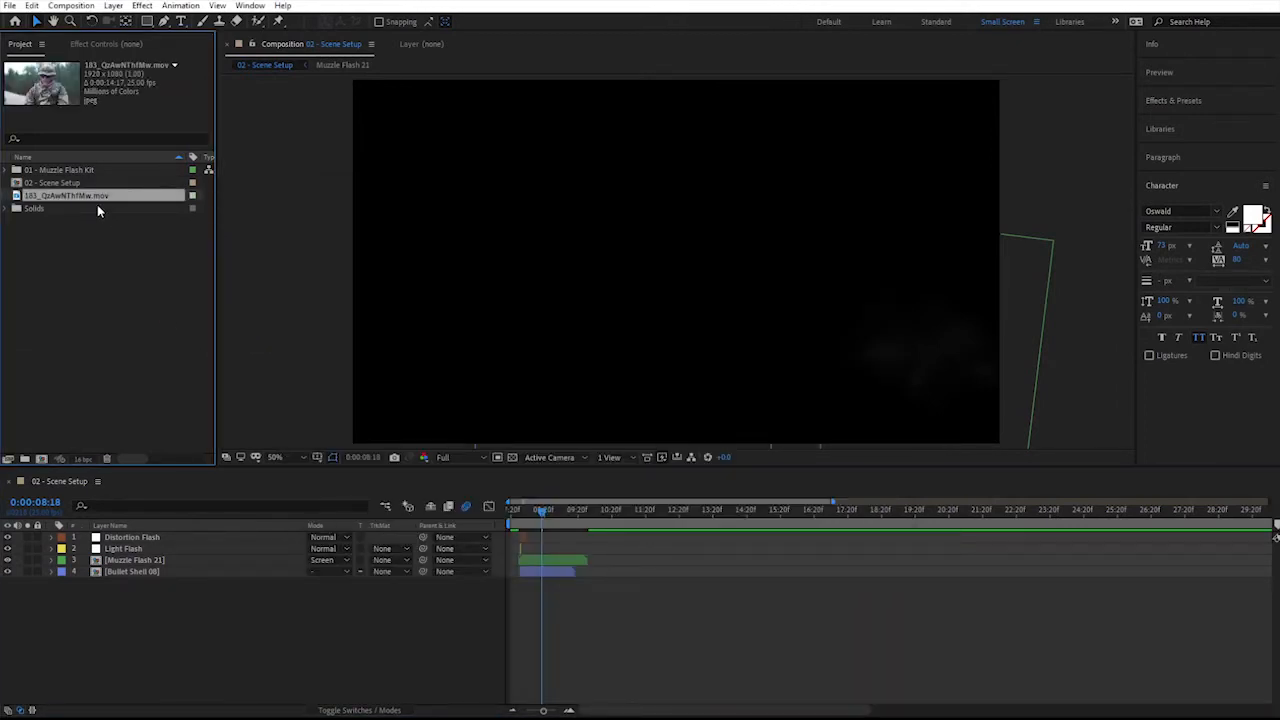
left_click_drag(64, 200, 160, 628)
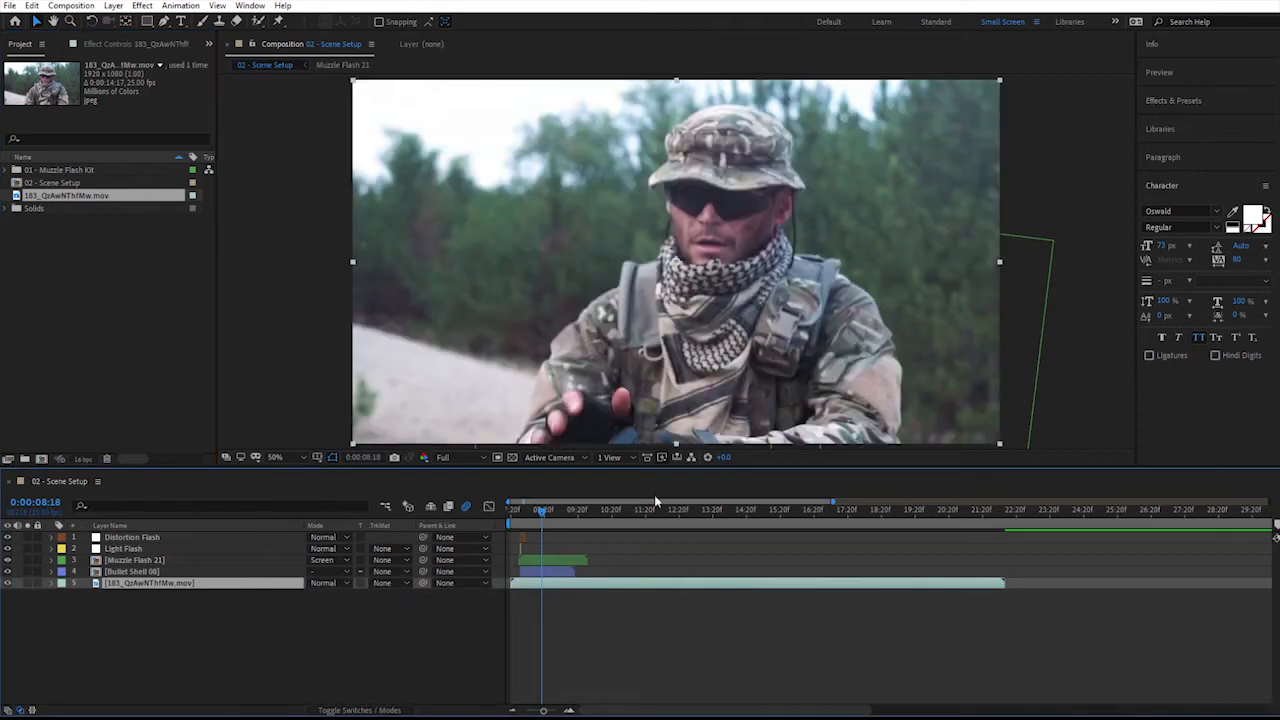
- Scrub through and preview the soldier footage in the 02 - Scene Setup composition, looking for the pistol shots
left_click_drag(536, 512, 770, 510)
left_click(668, 641)
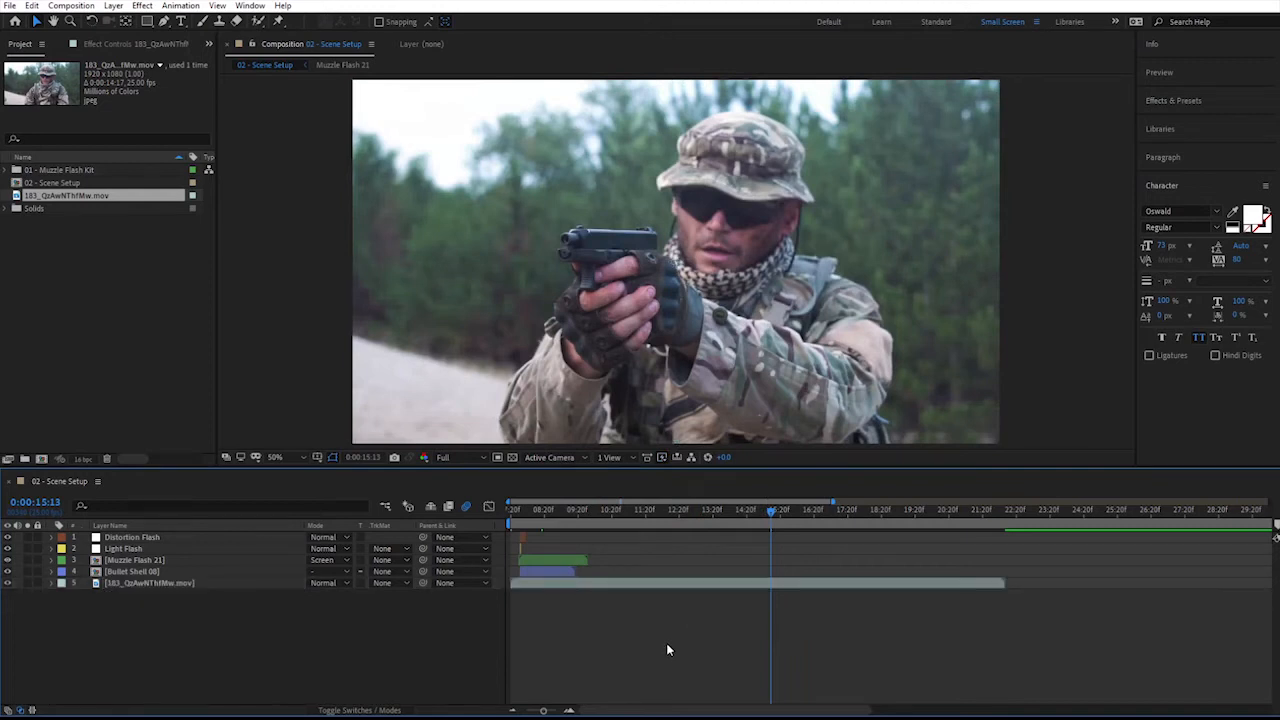
key("space")
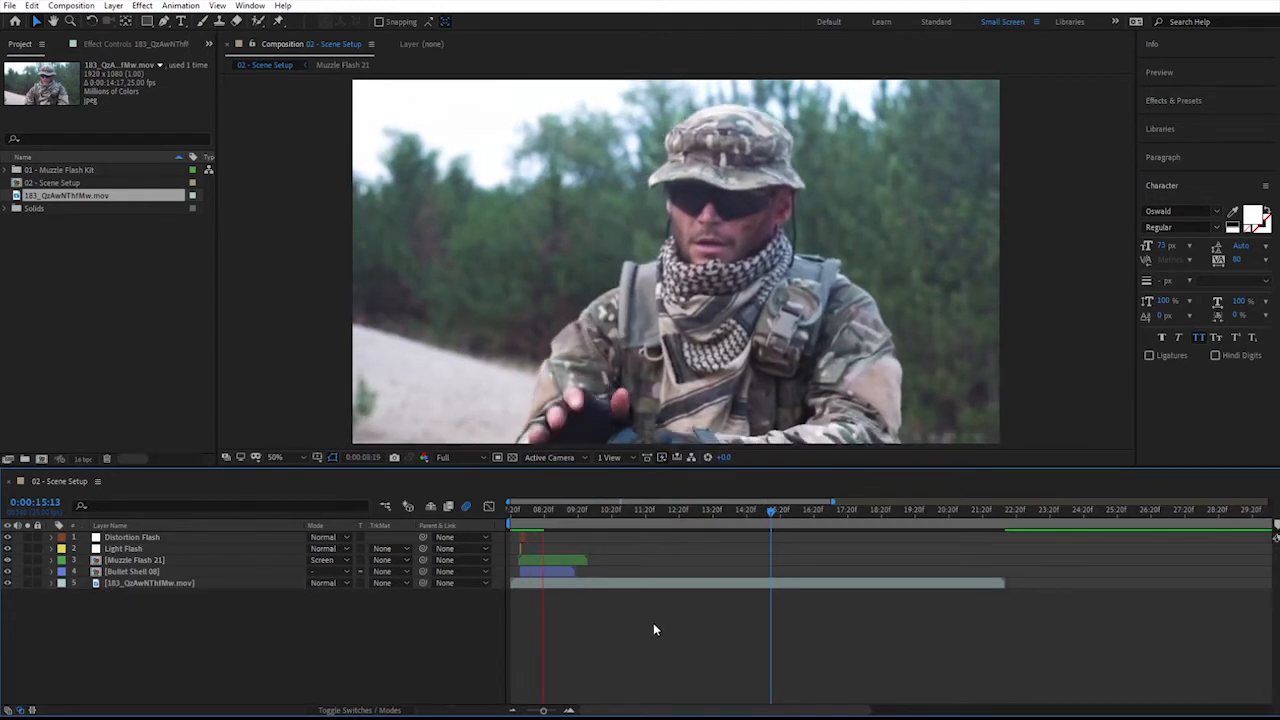
left_click(600, 511)
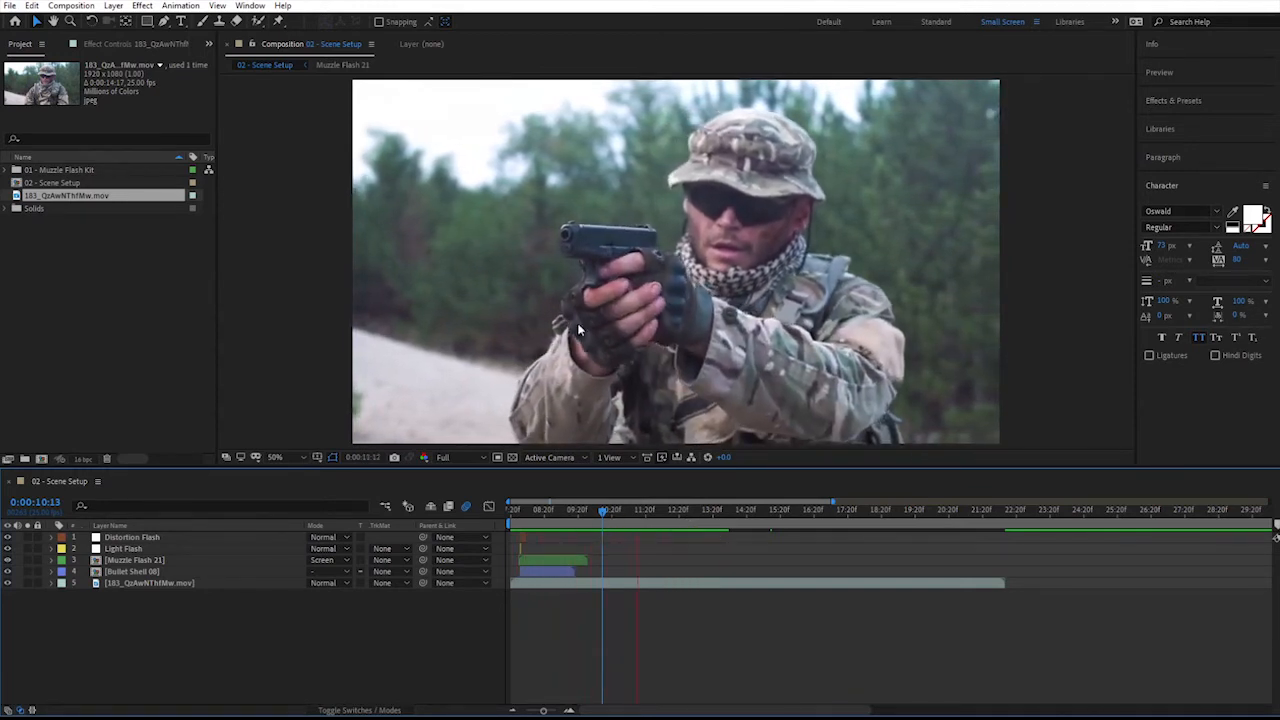
key("space")
- Speed up the footage layer by applying a Time Stretch with a stretch factor of 25
right_click(693, 585)
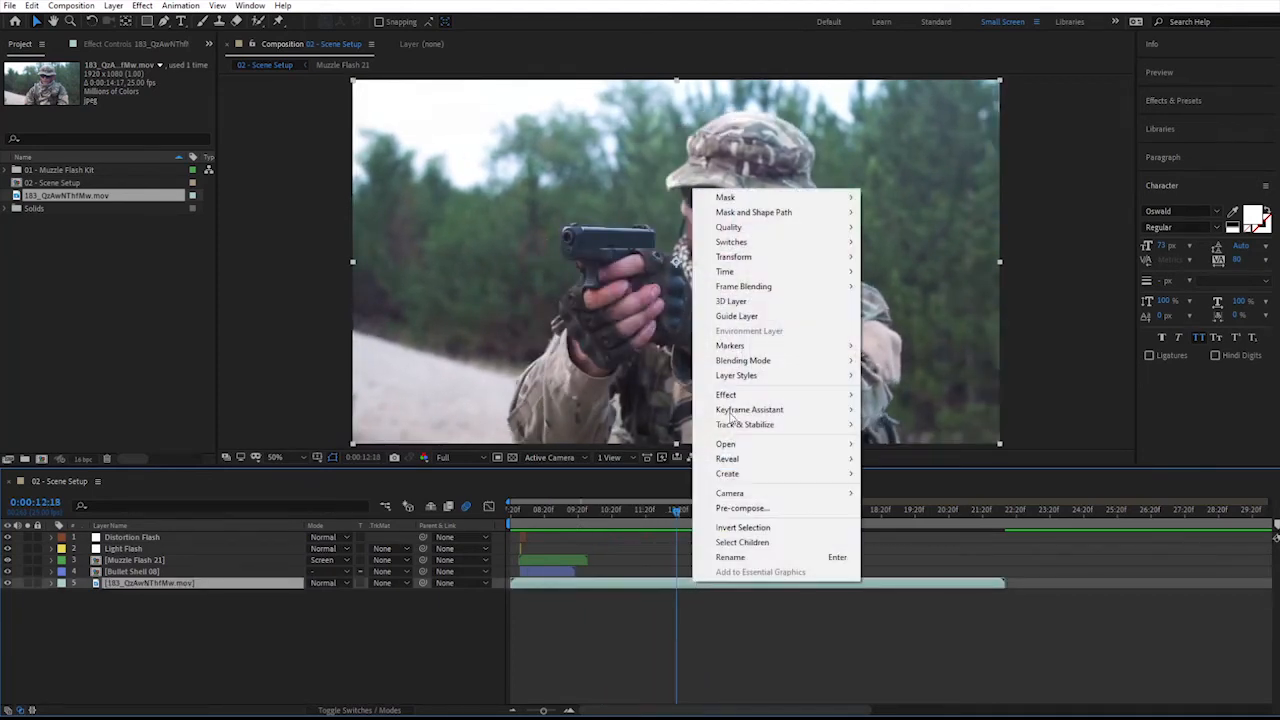
mouse_move(780, 271)
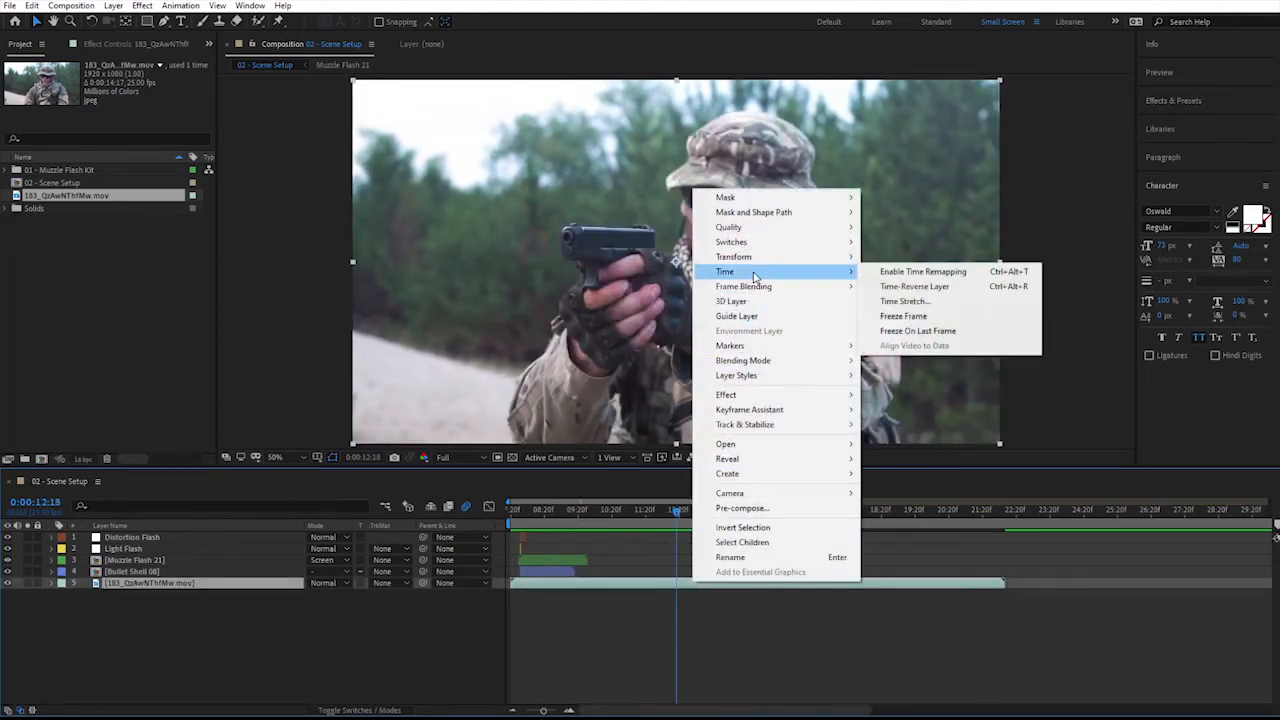
left_click(911, 303)
type("50")
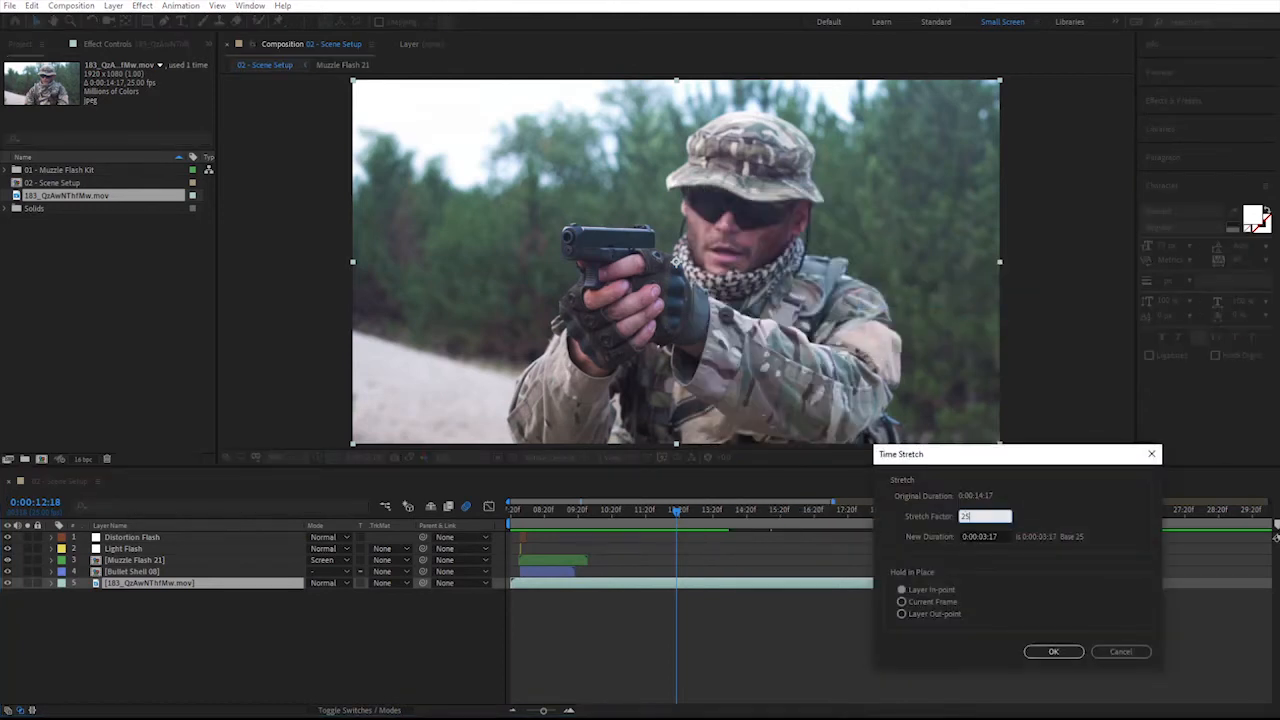
key("Return")
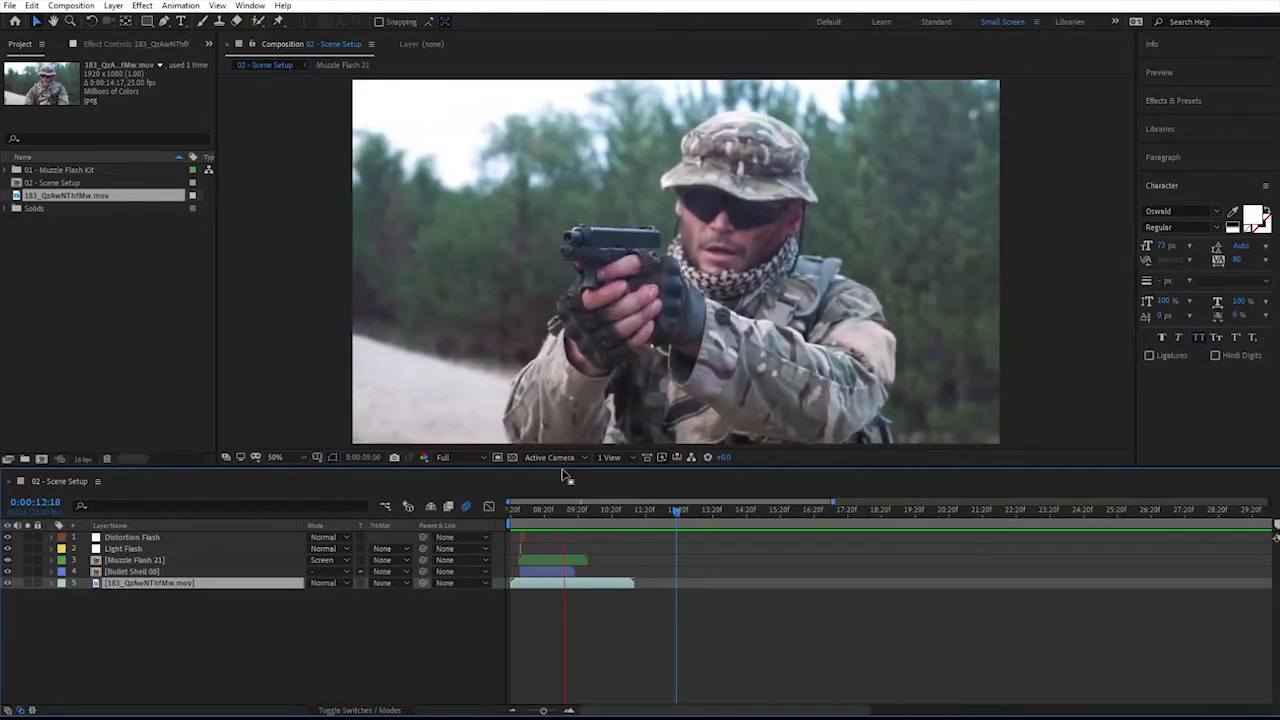
- Find the gunshot frame at 0:00:09:02 and shift the Distortion Flash, Light Flash, Muzzle Flash 21 and Bullet Shell 08 layers together to that frame
left_click(540, 510)
left_click_drag(540, 512, 556, 512)
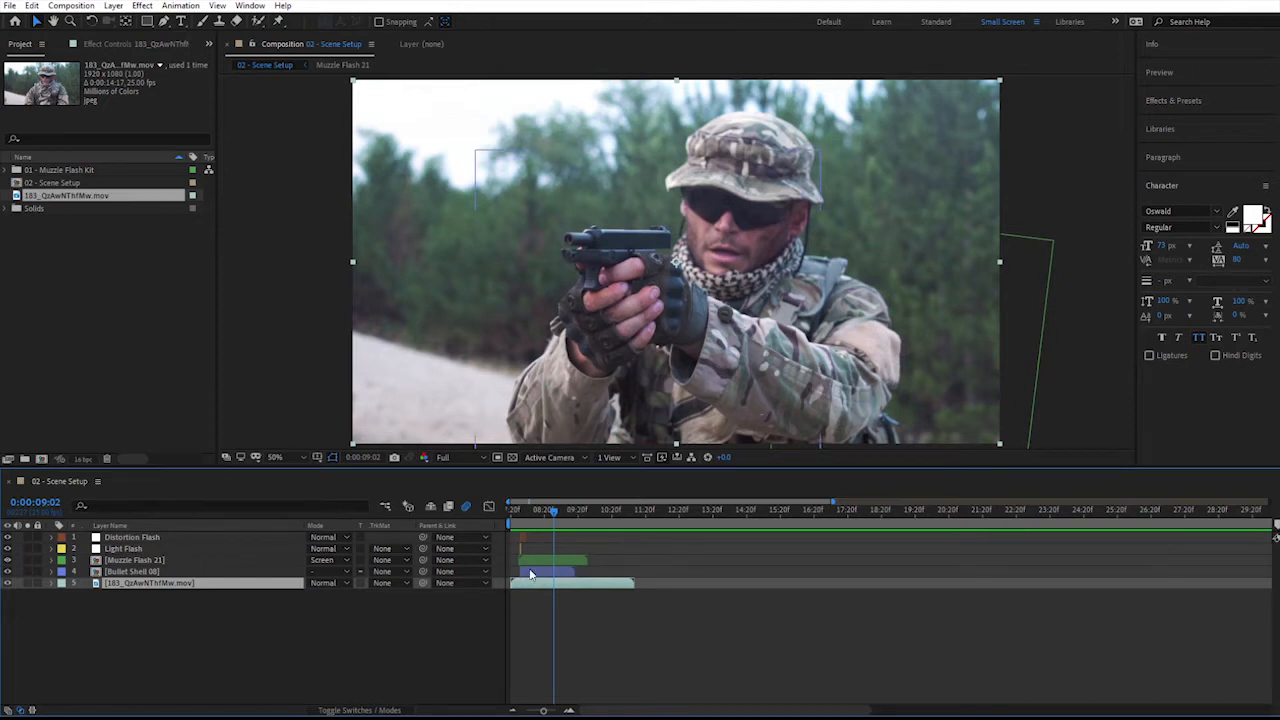
left_click(168, 572)
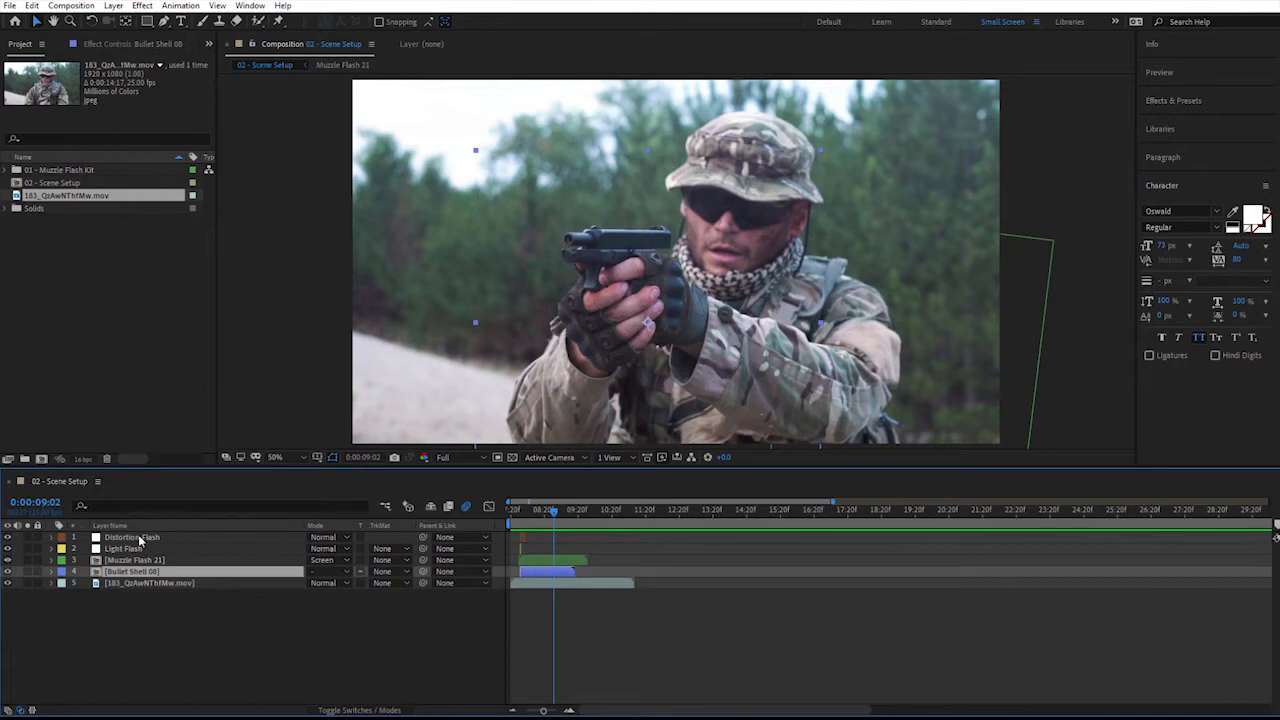
left_click(140, 538, "shift")
left_click_drag(572, 712, 597, 714)
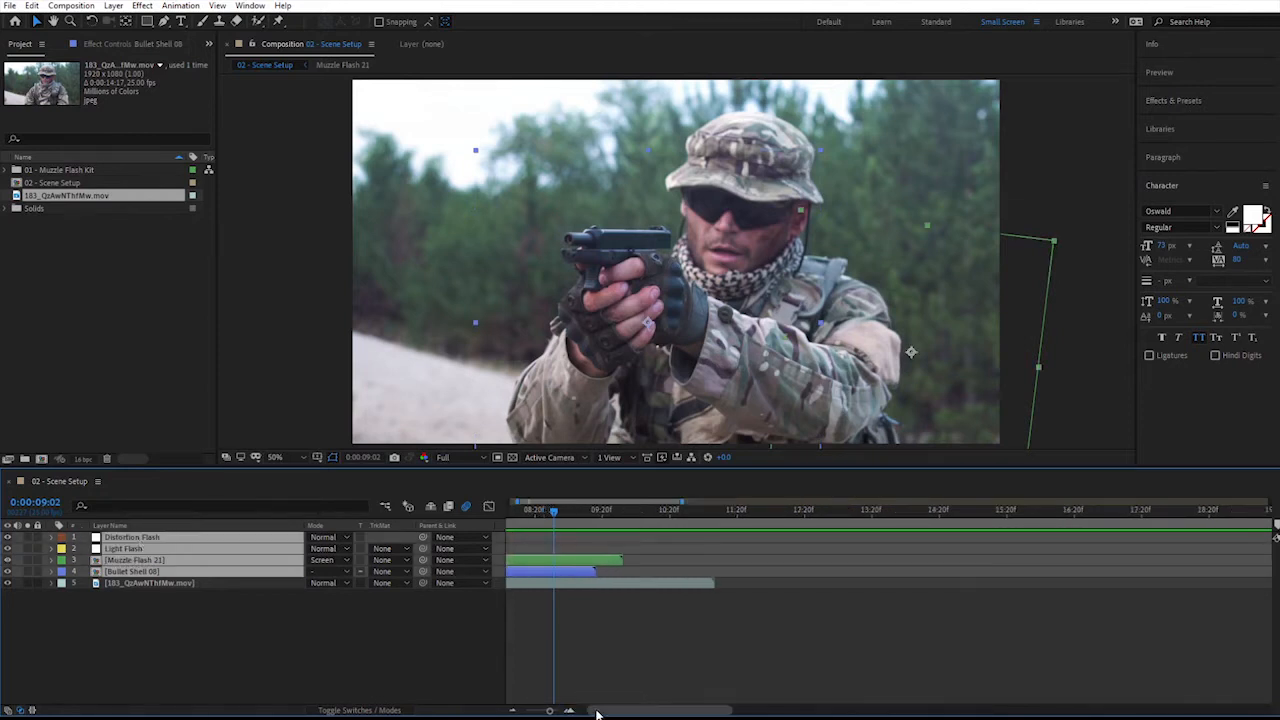
left_click(569, 710)
left_click(569, 710)
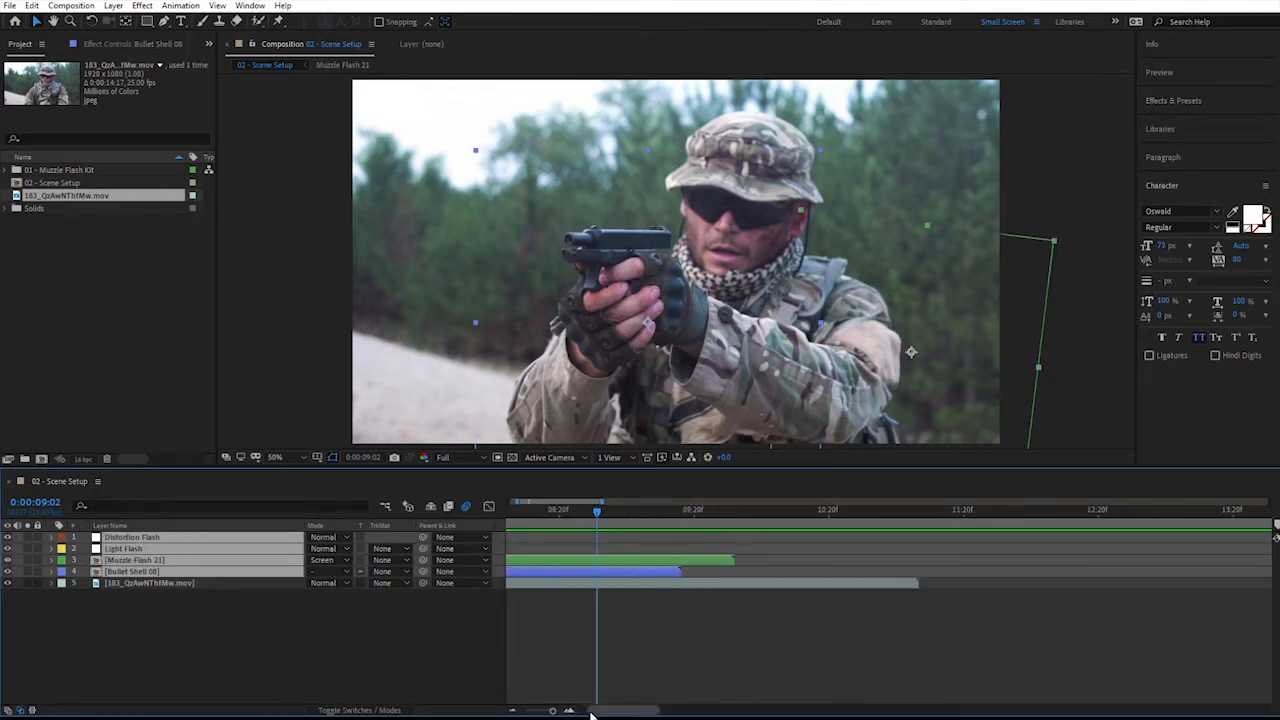
left_click(569, 710)
left_click_drag(563, 543, 697, 543)
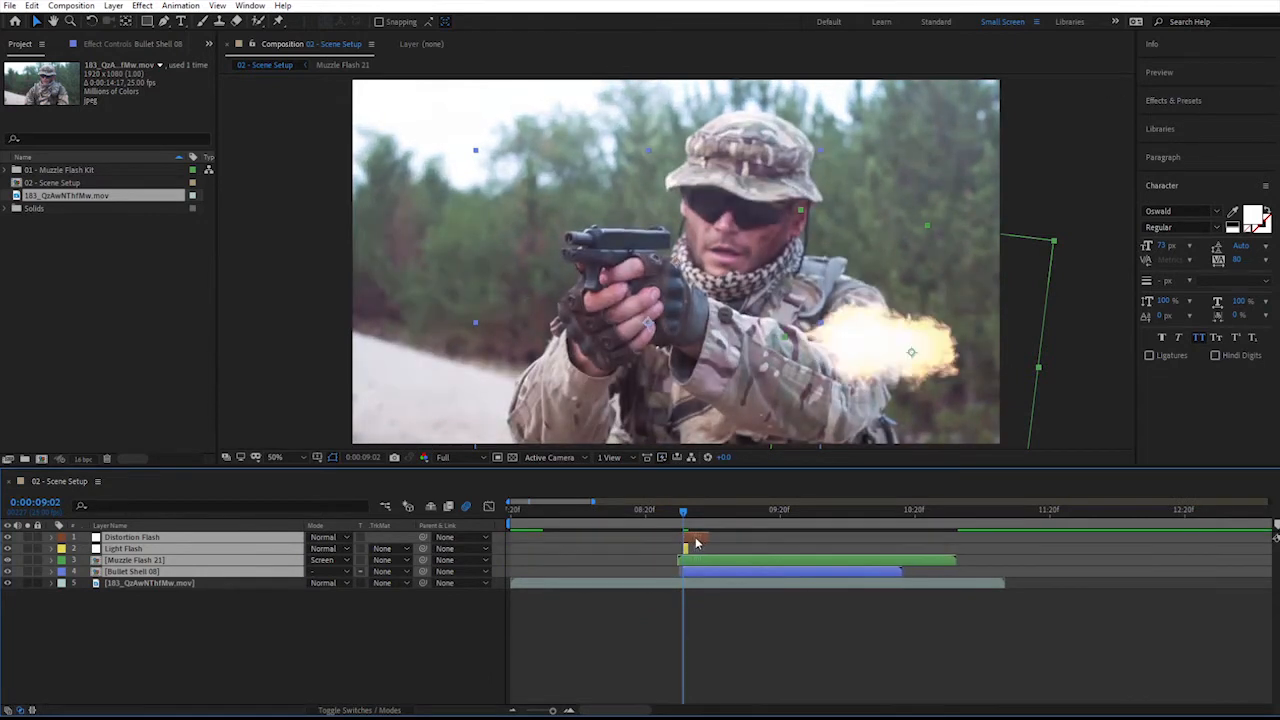
left_click(348, 643)
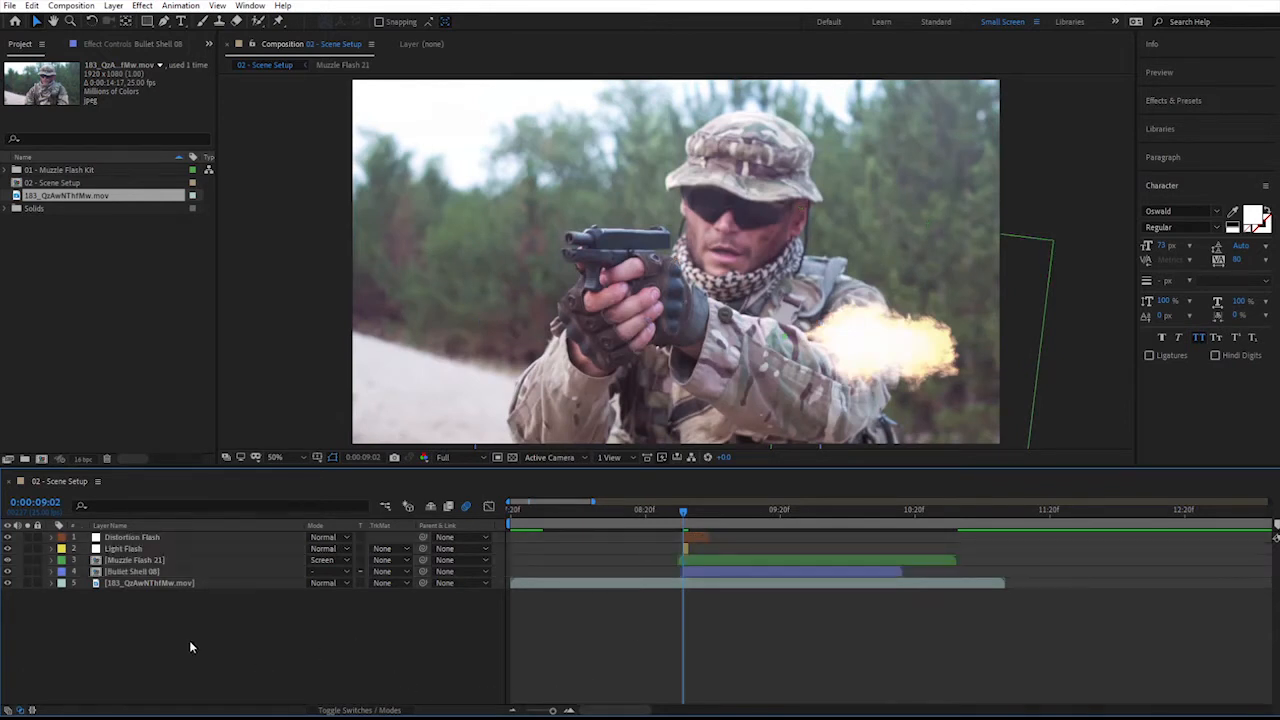
- Rotate the Muzzle Flash 21 layer to 182° and position it so the flash comes out of the pistol's barrel
left_click(150, 565)
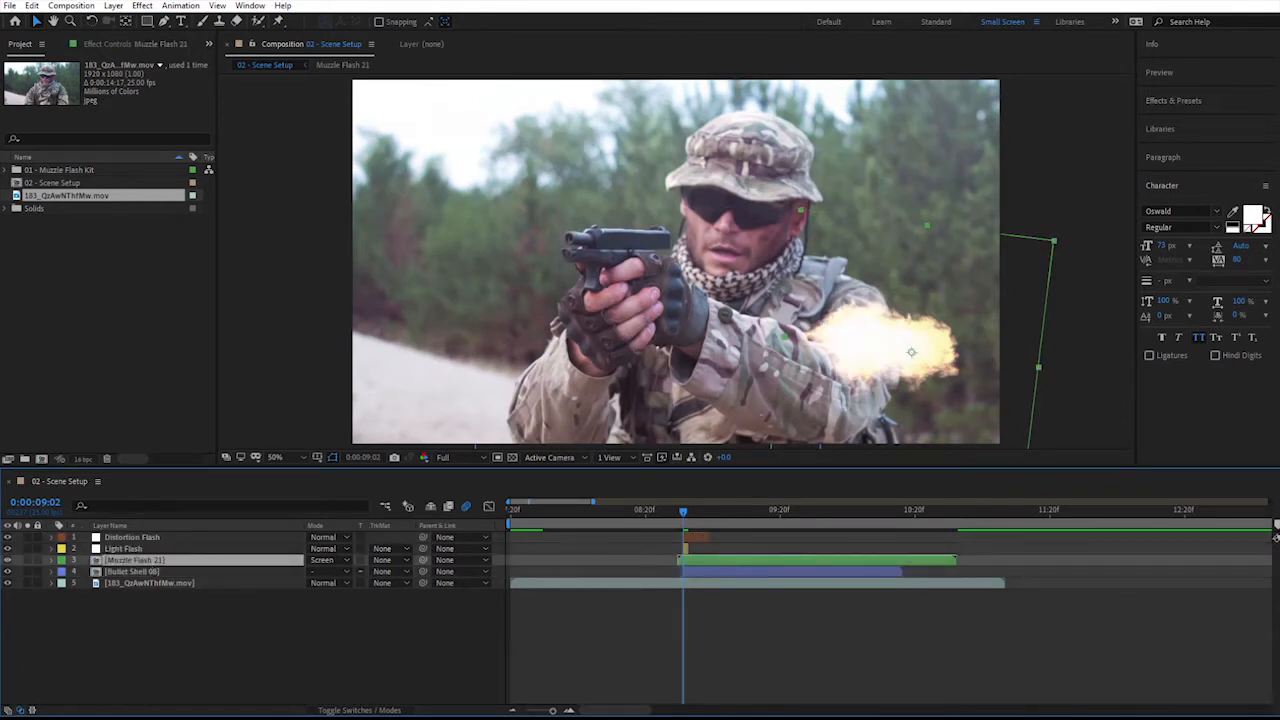
left_click_drag(860, 373, 627, 258)
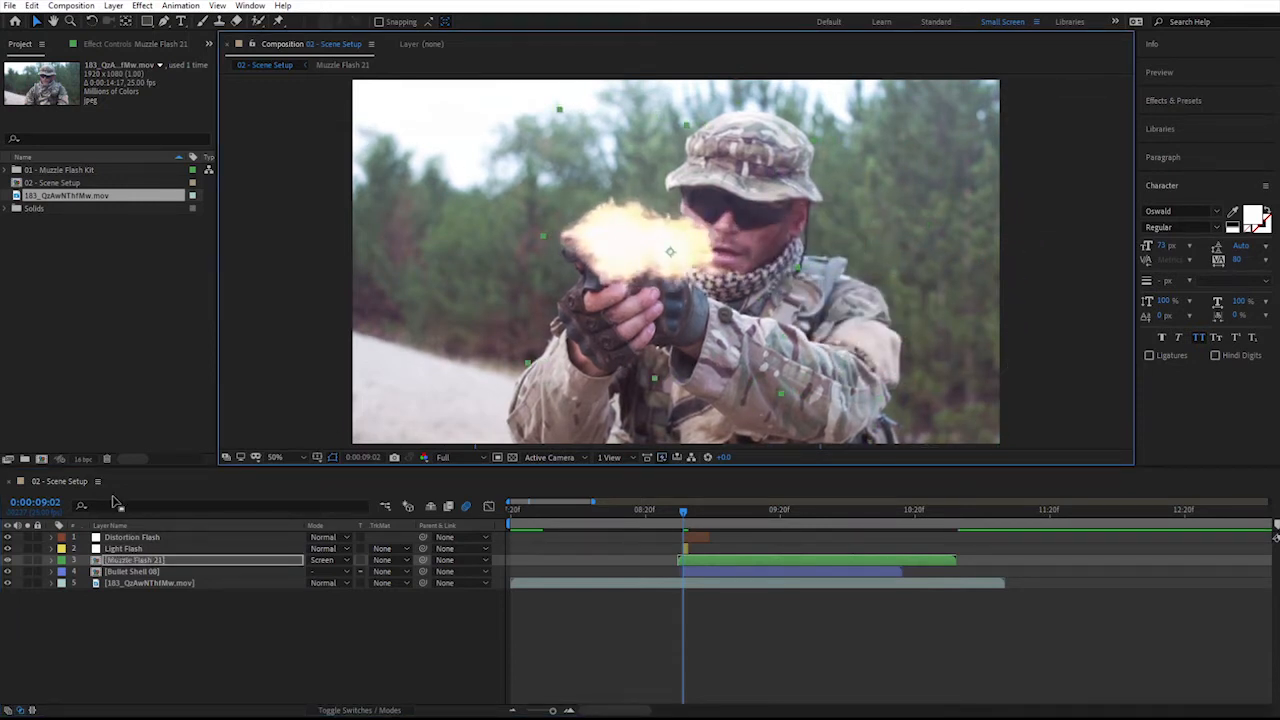
key("r")
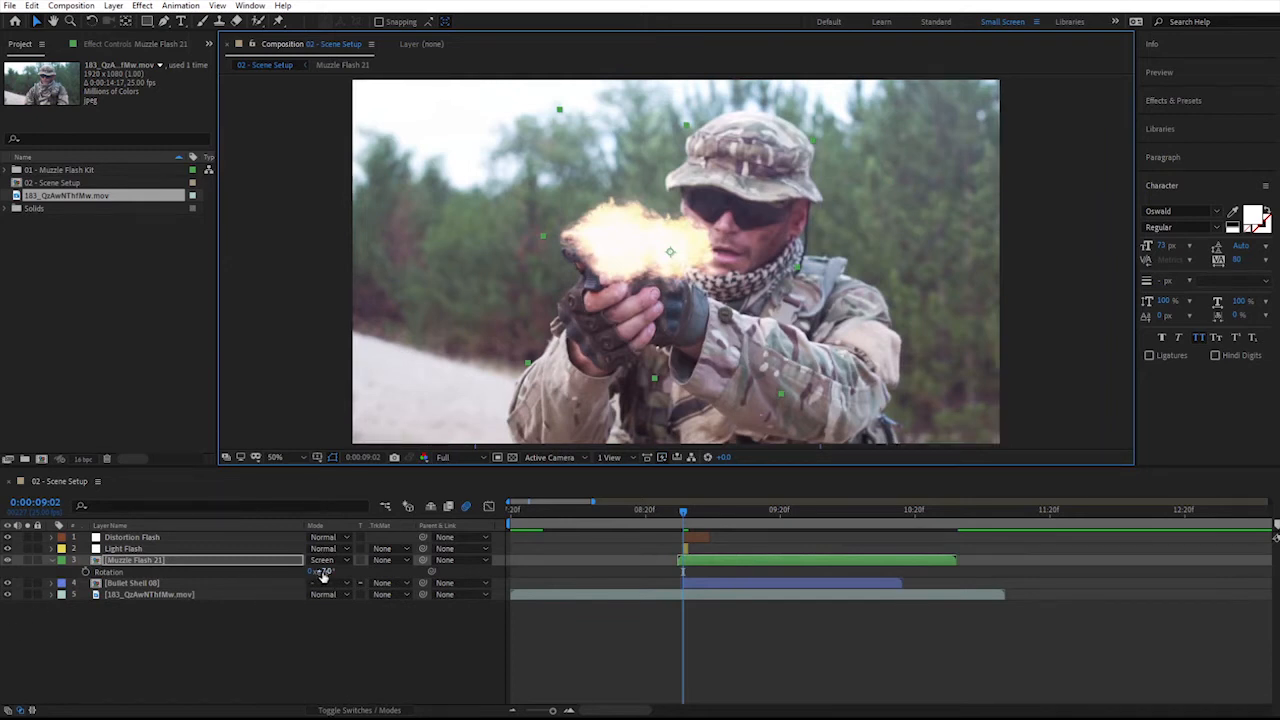
left_click_drag(322, 577, 405, 564)
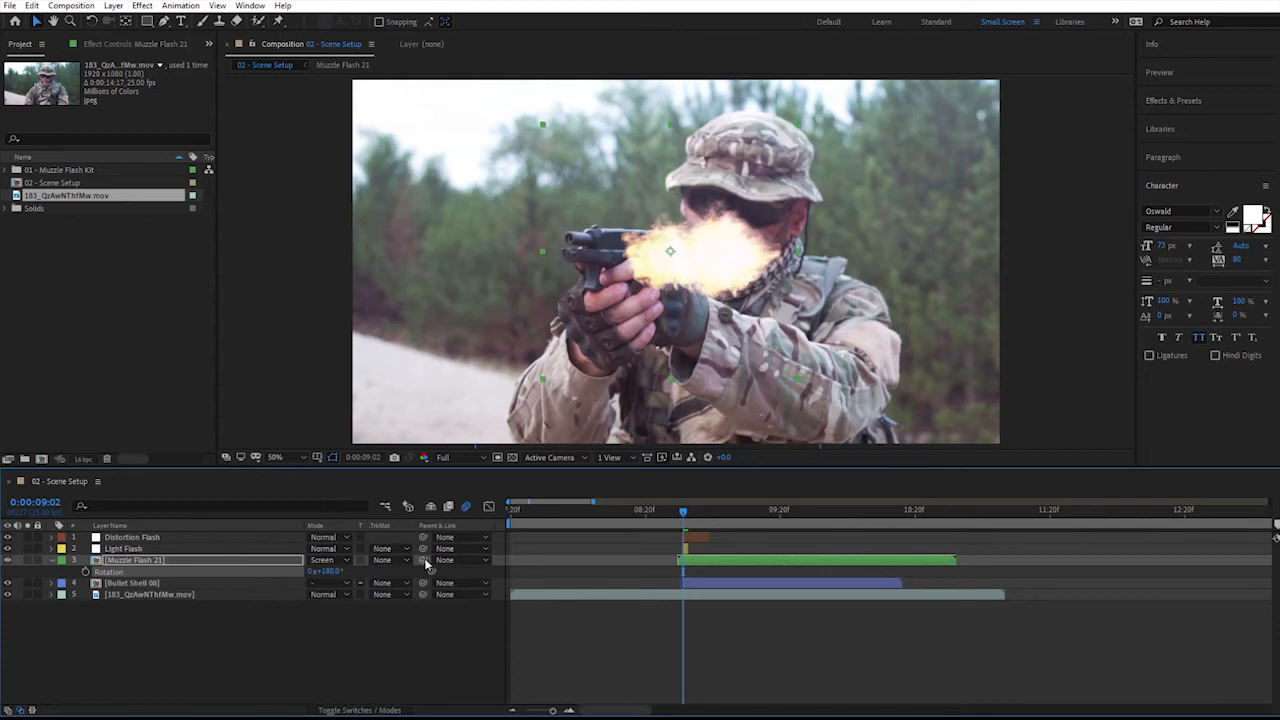
left_click_drag(663, 251, 529, 241)
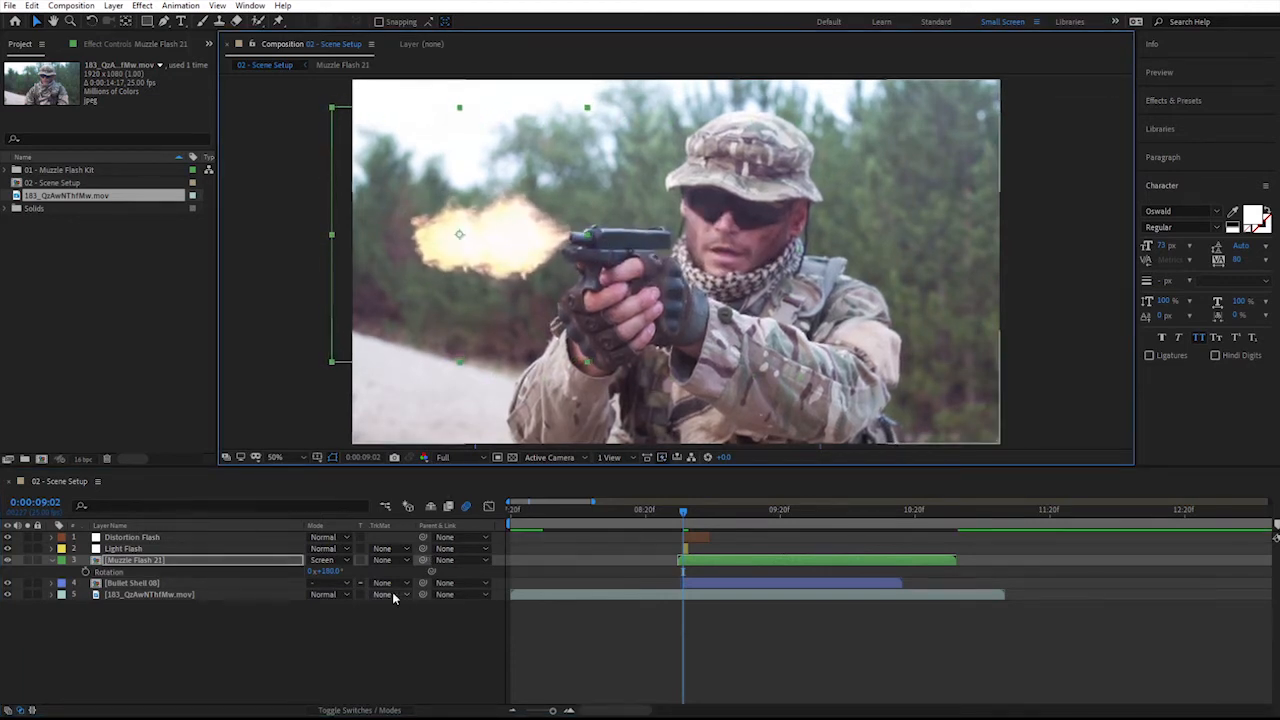
left_click_drag(326, 571, 324, 569)
left_click(536, 259)
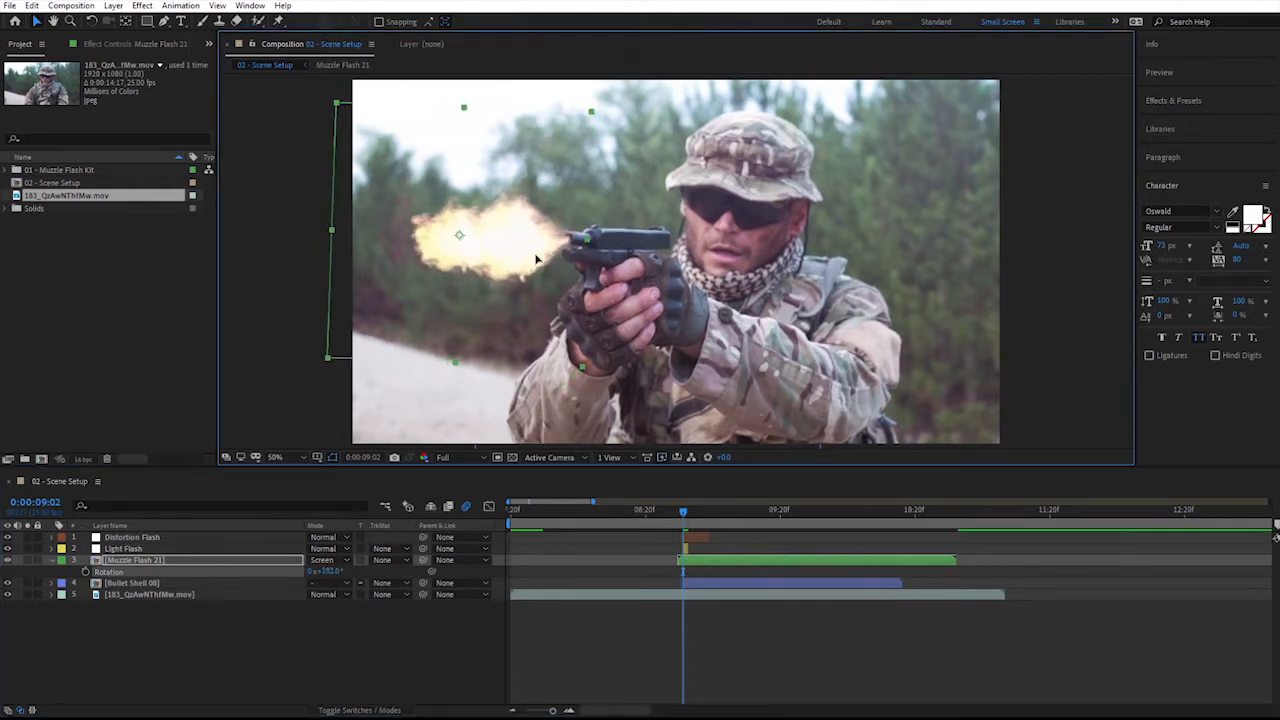
left_click_drag(488, 239, 488, 236)
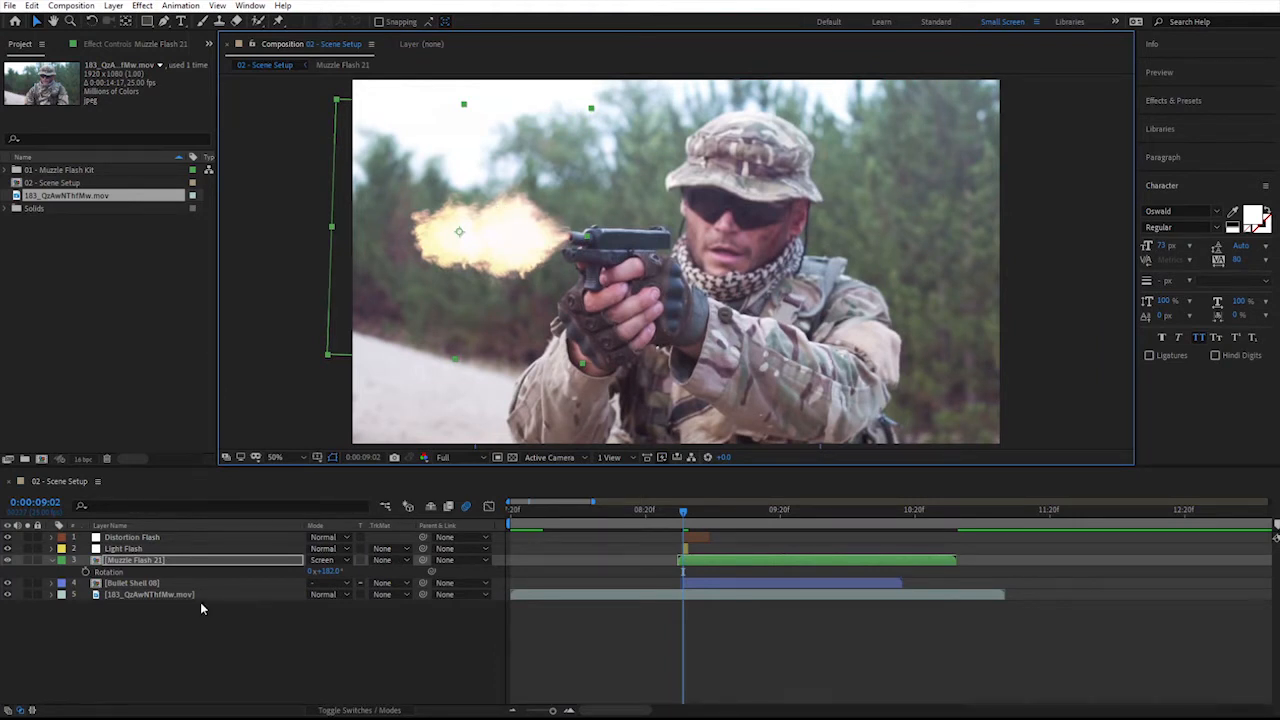
- Scale the Muzzle Flash 21 layer to 32% and realign the flash with the tip of the pistol's barrel
key("s")
left_click_drag(338, 570, 336, 568)
left_click_drag(335, 568, 329, 561)
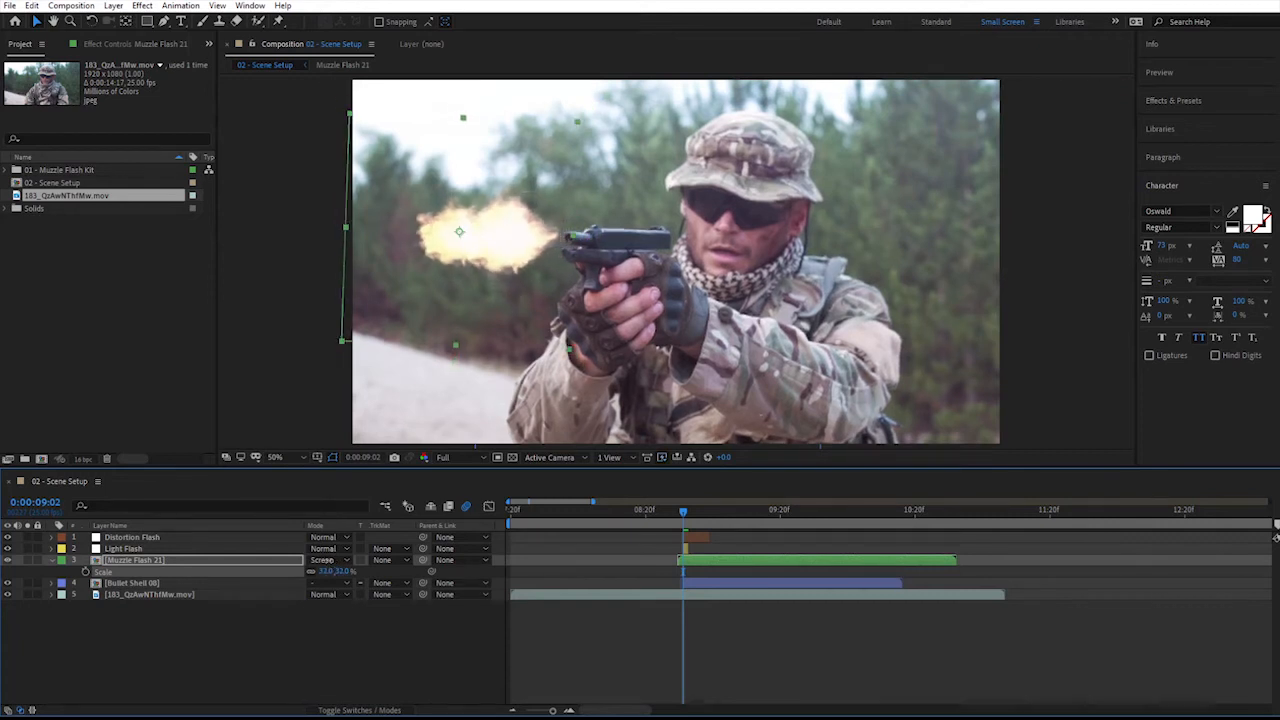
left_click_drag(500, 251, 513, 252)
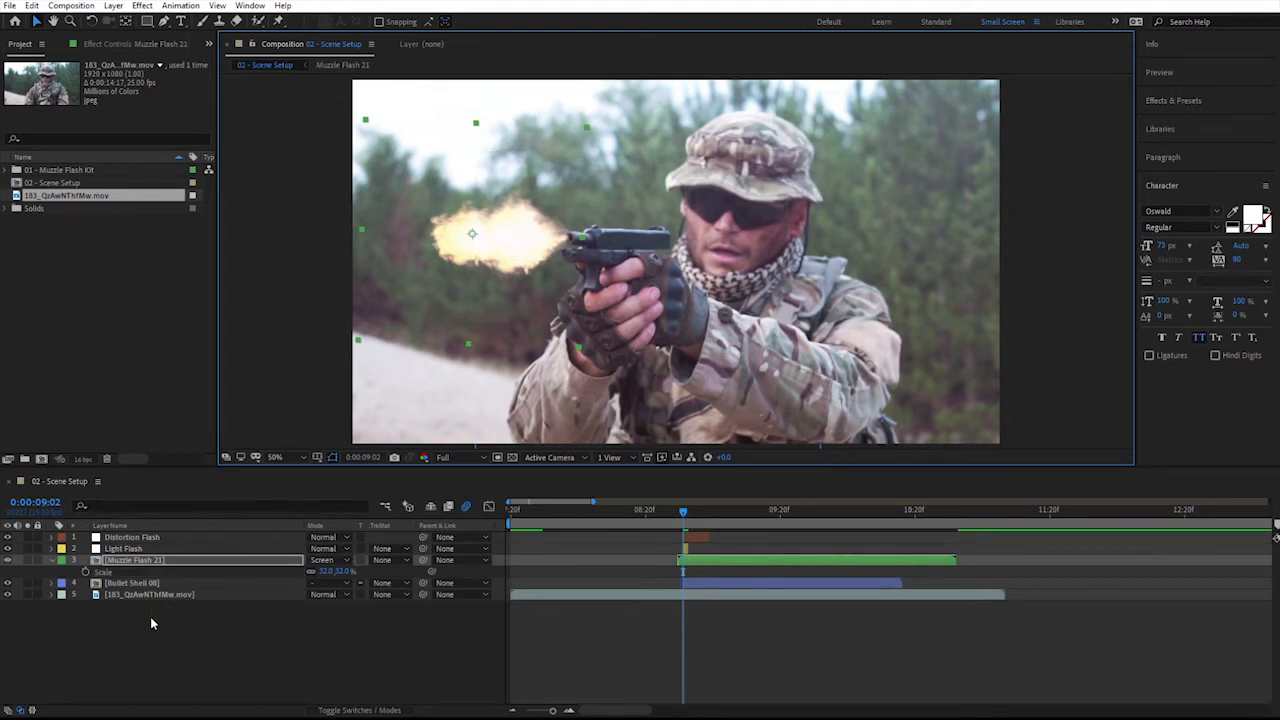
- Replace the Muzzle Flash 21 layer's source with Muzzle Flash 06 from the Small Guns folder of Muzzle Flashes
left_click(128, 563)
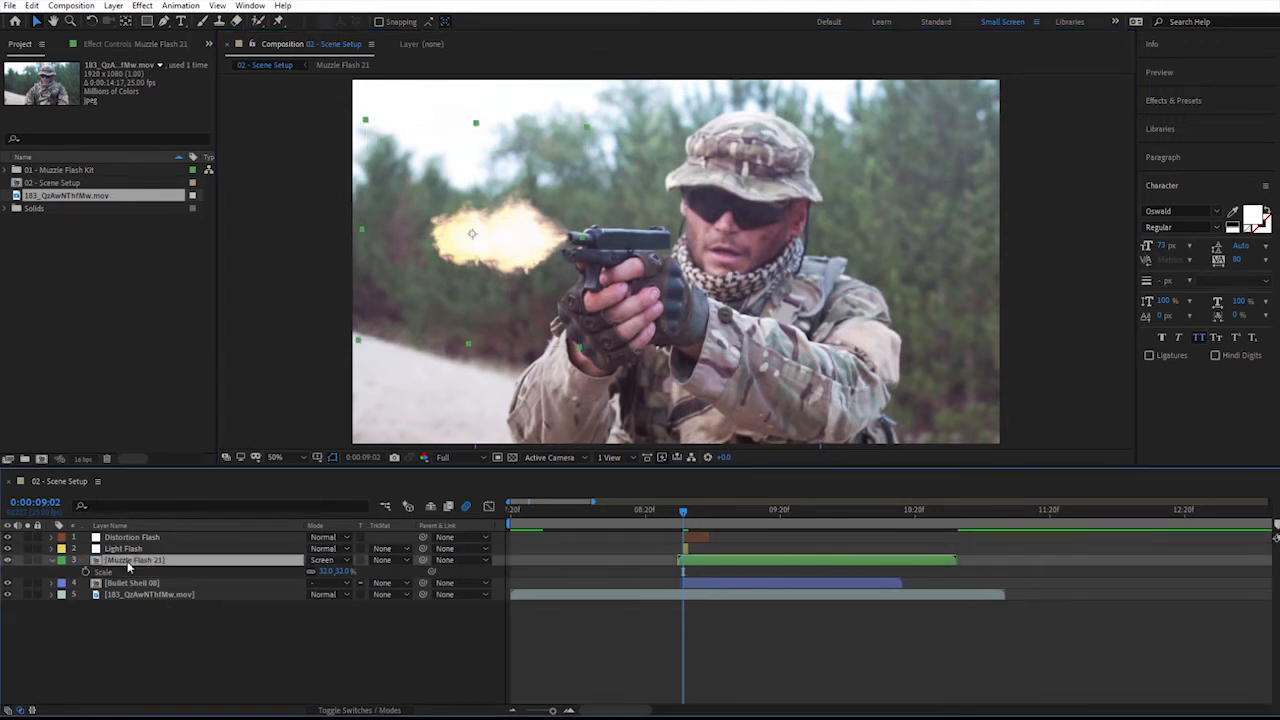
left_click(6, 171)
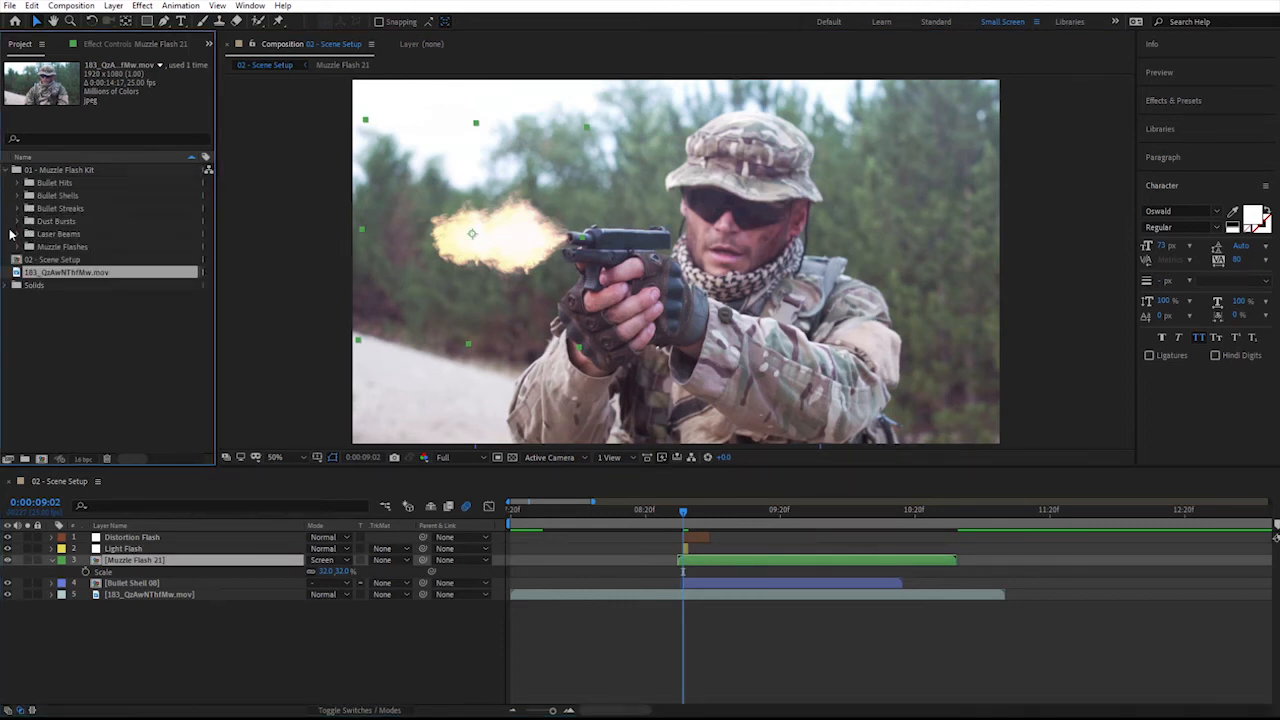
left_click(17, 247)
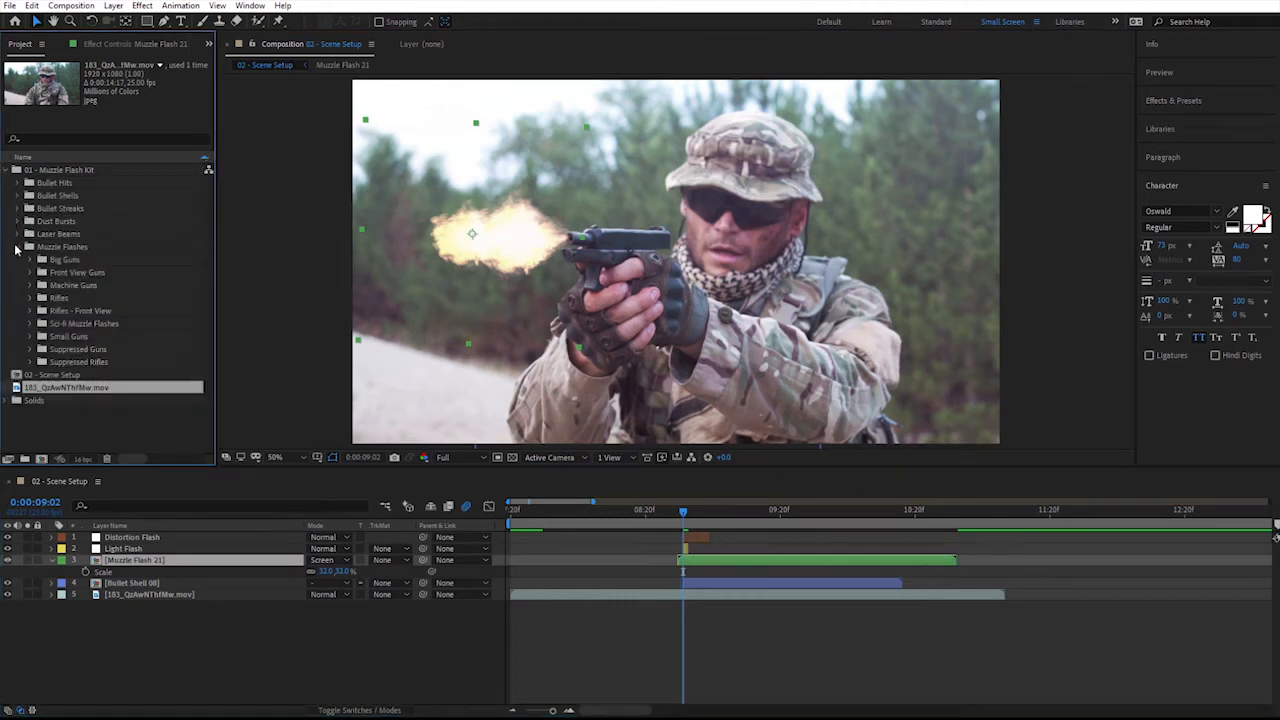
left_click(78, 338)
left_click(29, 337)
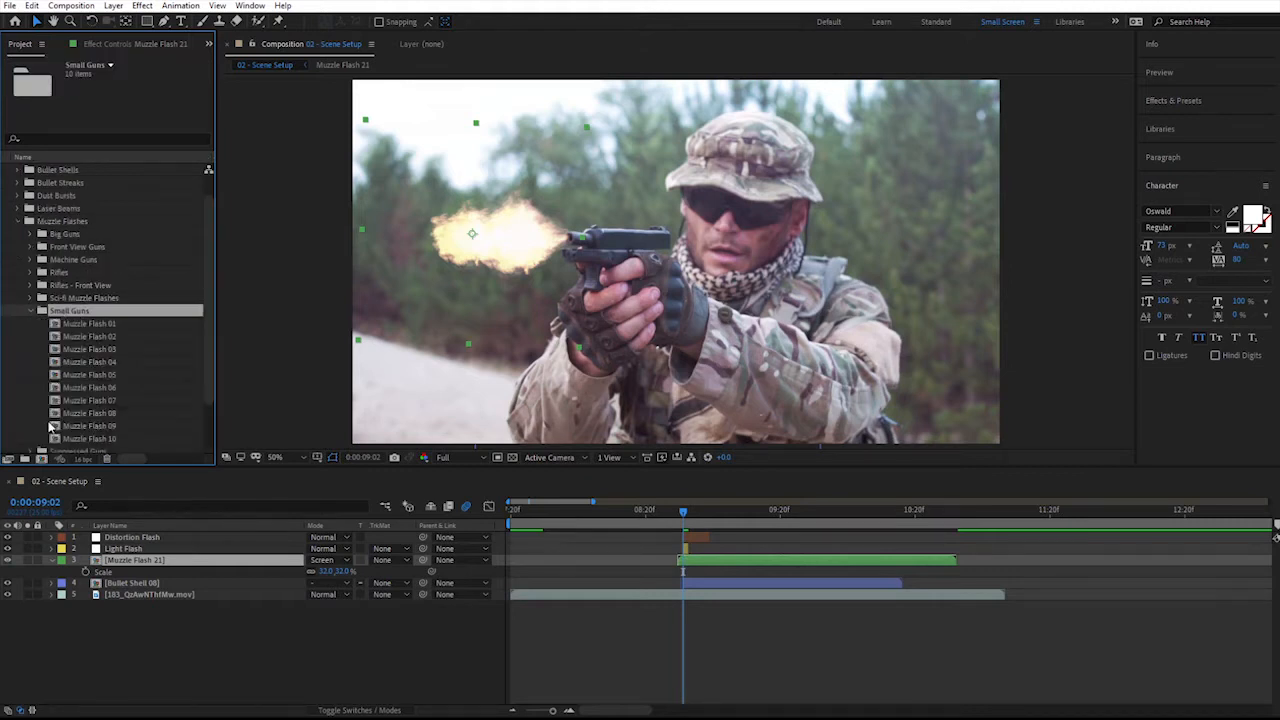
left_click(90, 364)
left_click(89, 389)
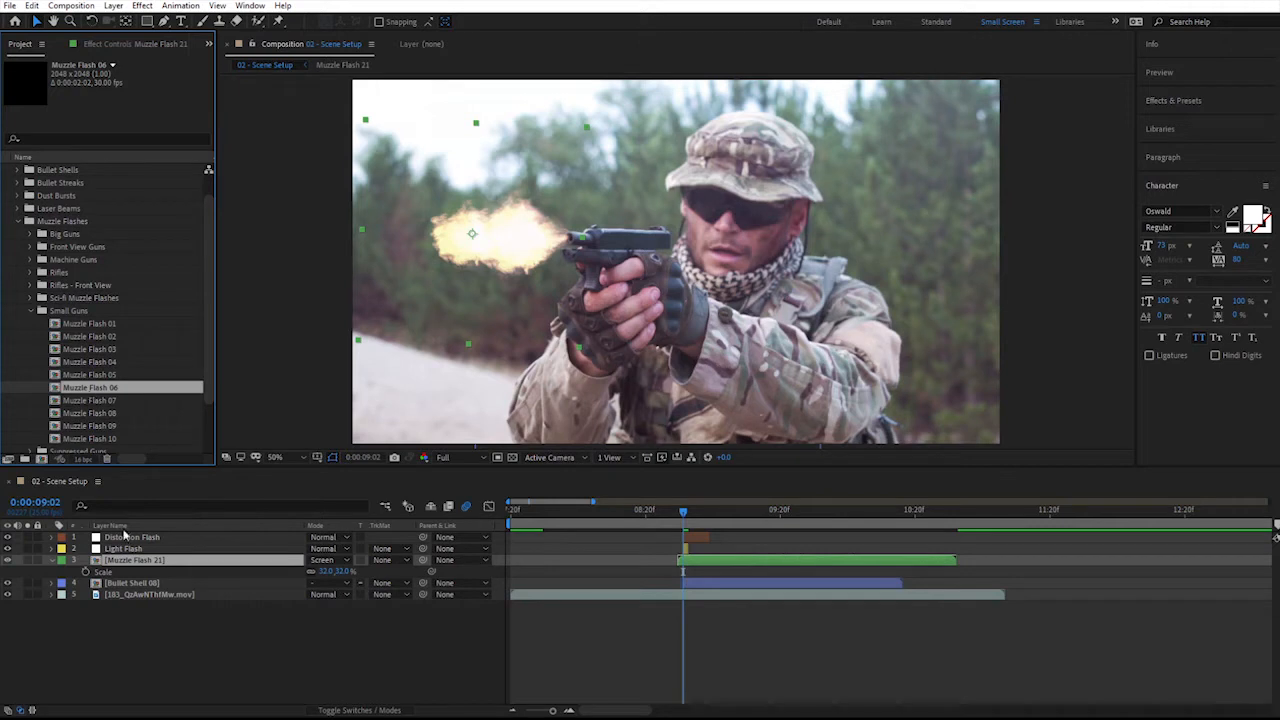
left_click(138, 562)
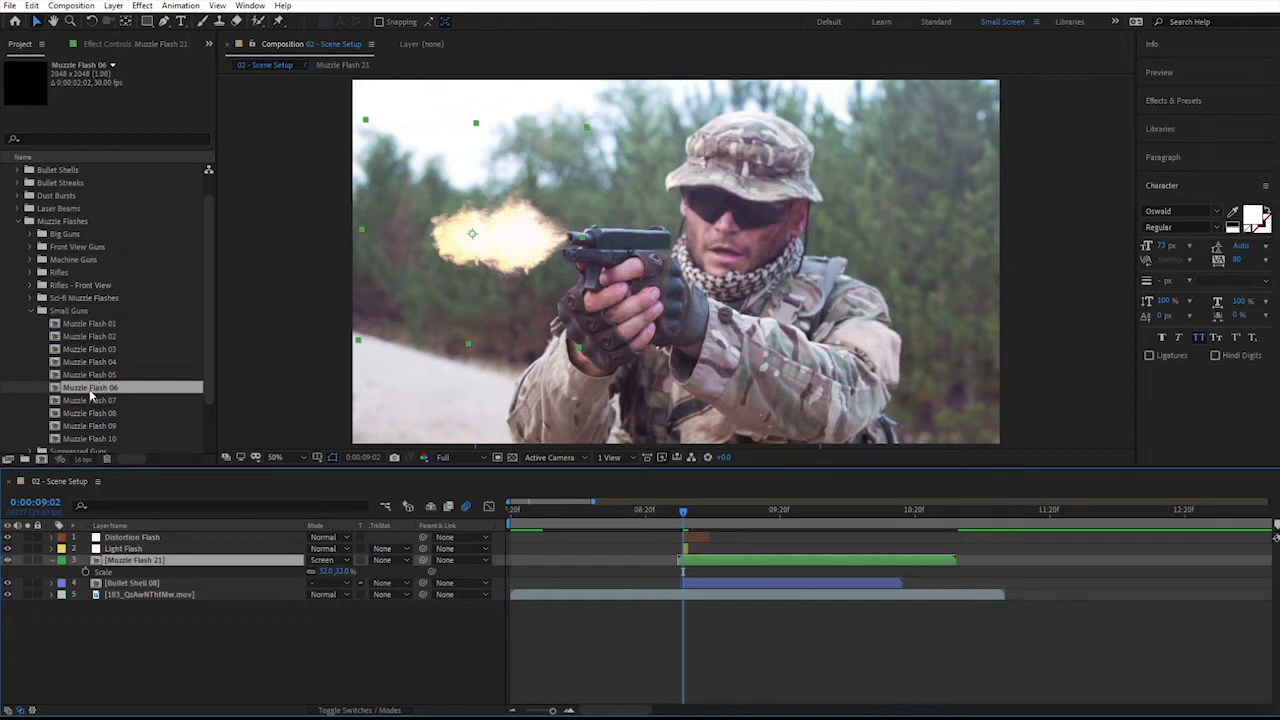
left_click_drag(90, 395, 158, 566)
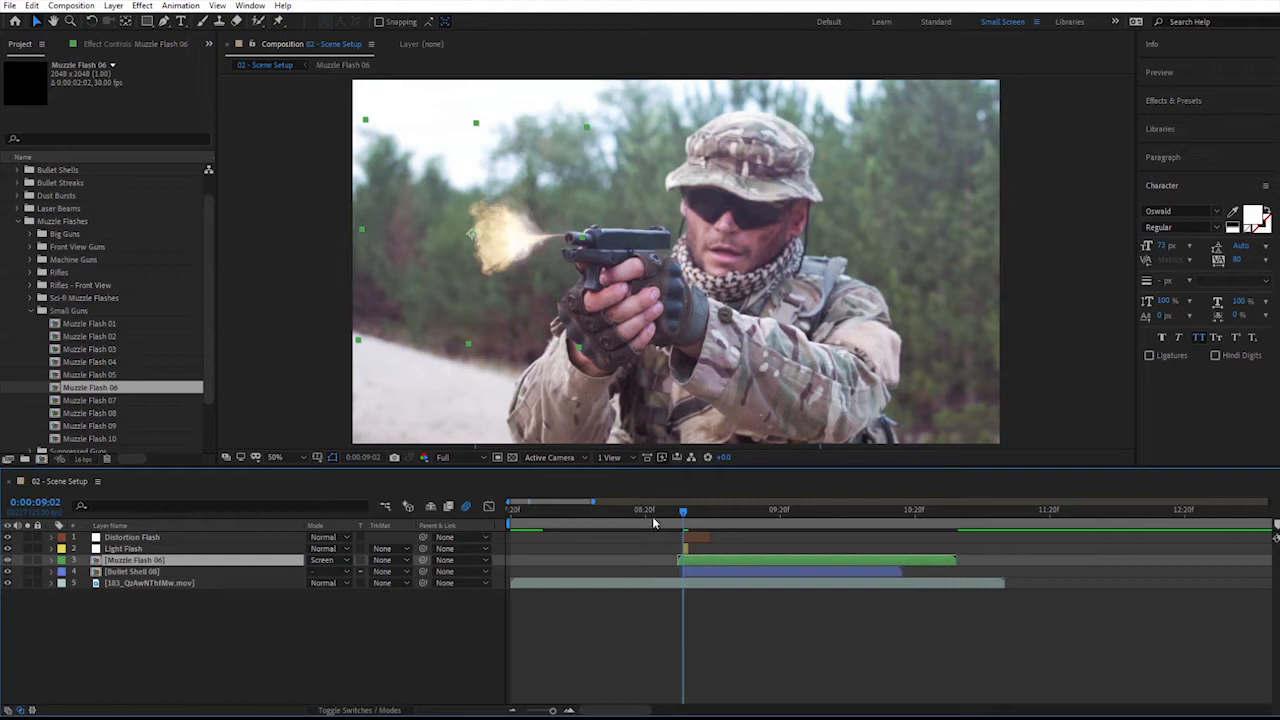
- Preview the pistol shot with the Muzzle Flash 06 layer around 0:00:09:02 and stop playback
mouse_move(677, 518)
left_mouse_down()
mouse_move(699, 517)
mouse_move(684, 515)
left_mouse_up()
key("space")
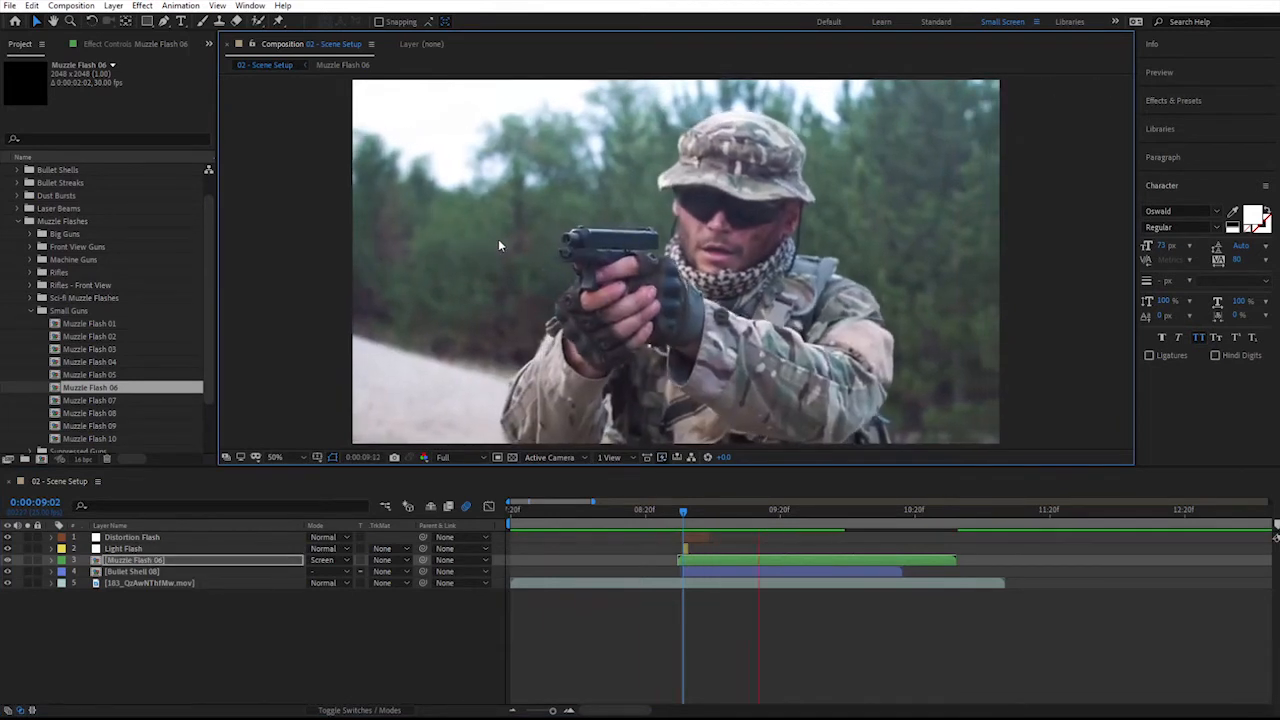
key("space")
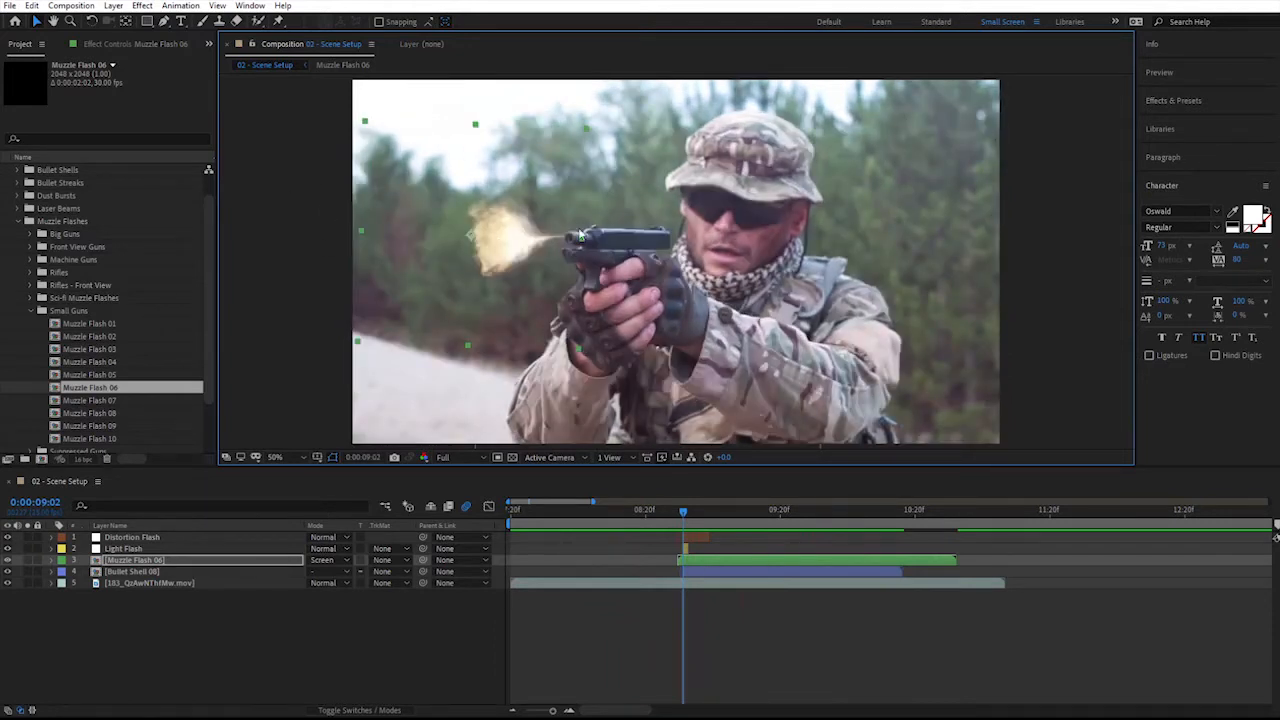
- Try Muzzle Flash 07, realigned to the pistol's barrel, and Muzzle Flash 09 as replacement sources for the Muzzle Flash 06 layer
left_click(96, 401)
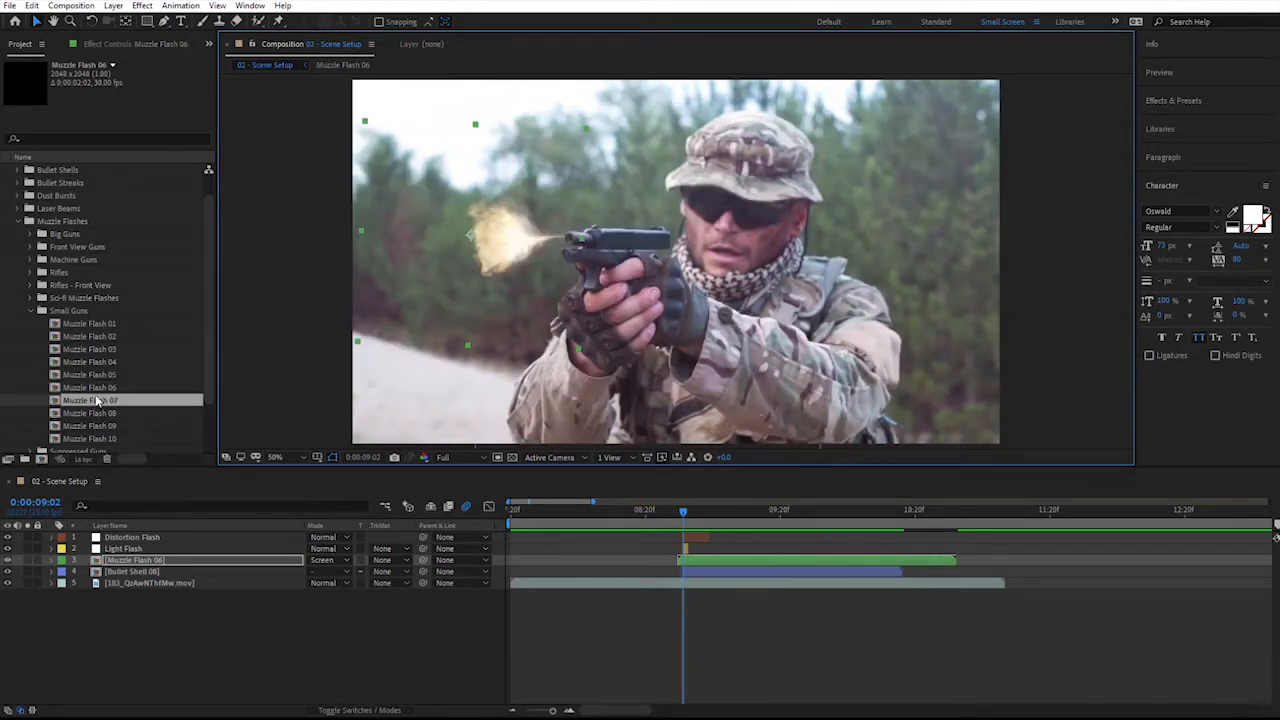
left_click_drag(93, 403, 148, 562)
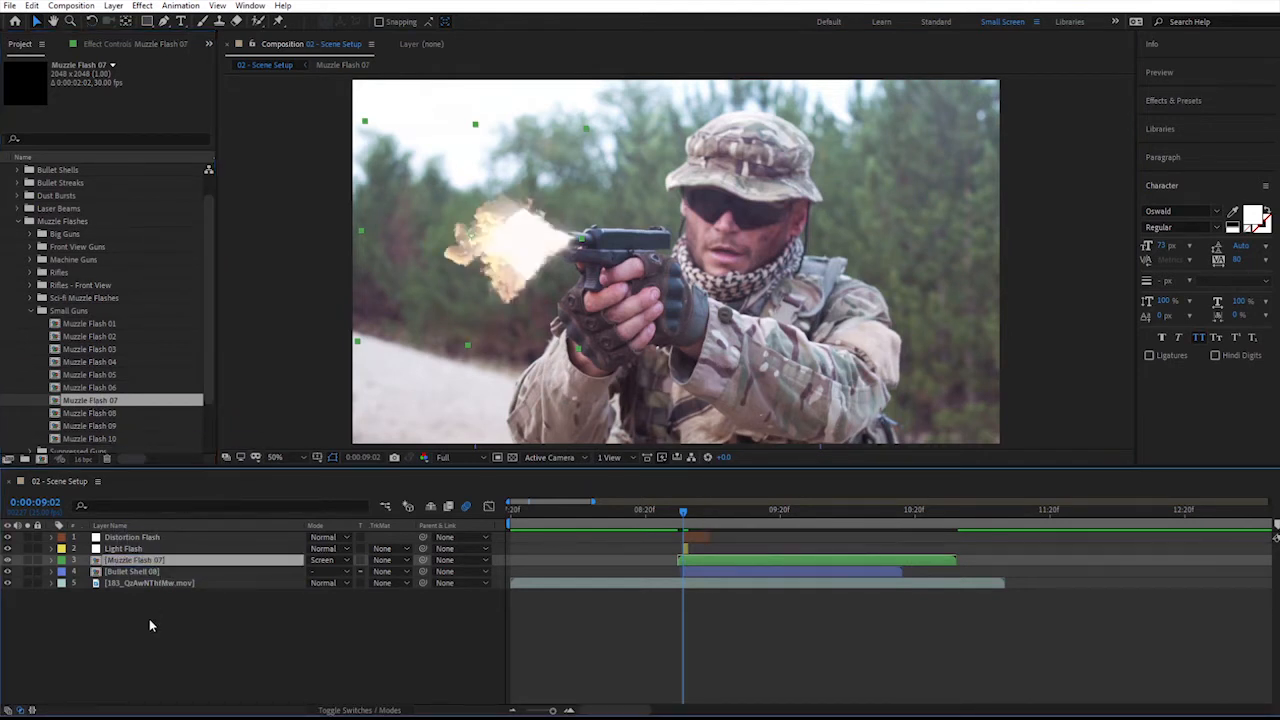
left_click_drag(503, 256, 492, 254)
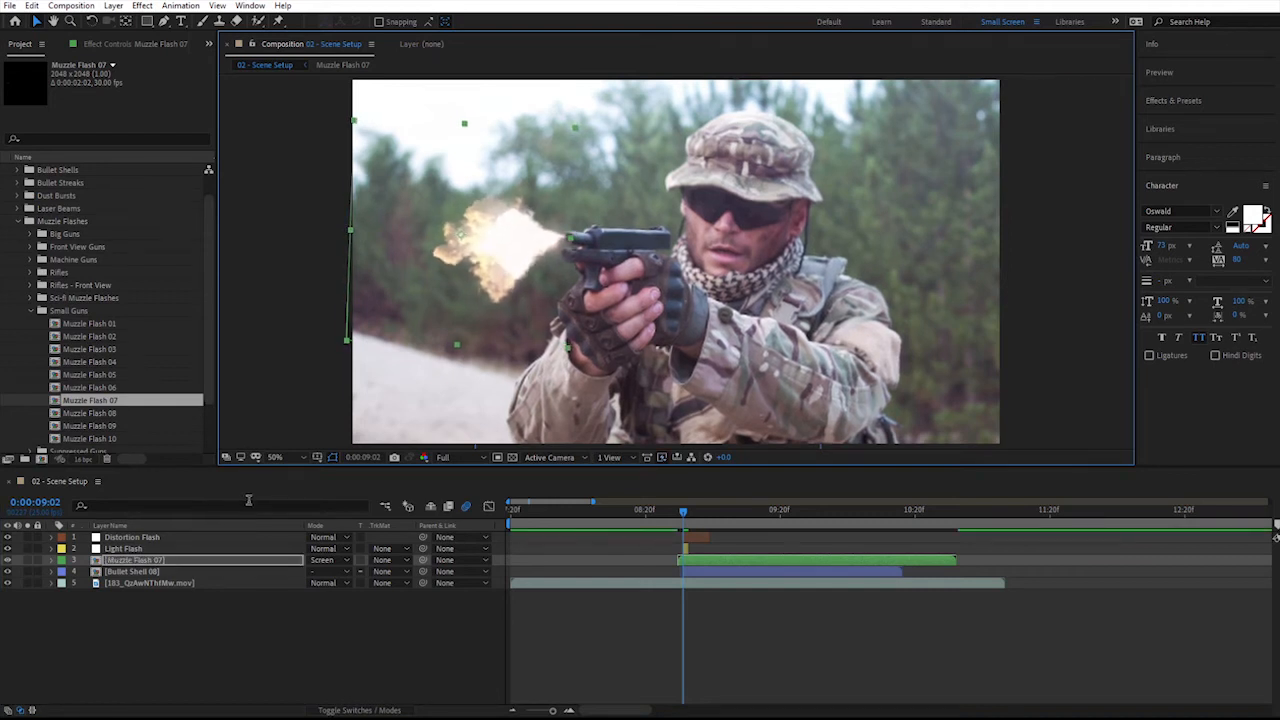
left_click_drag(80, 426, 135, 560)
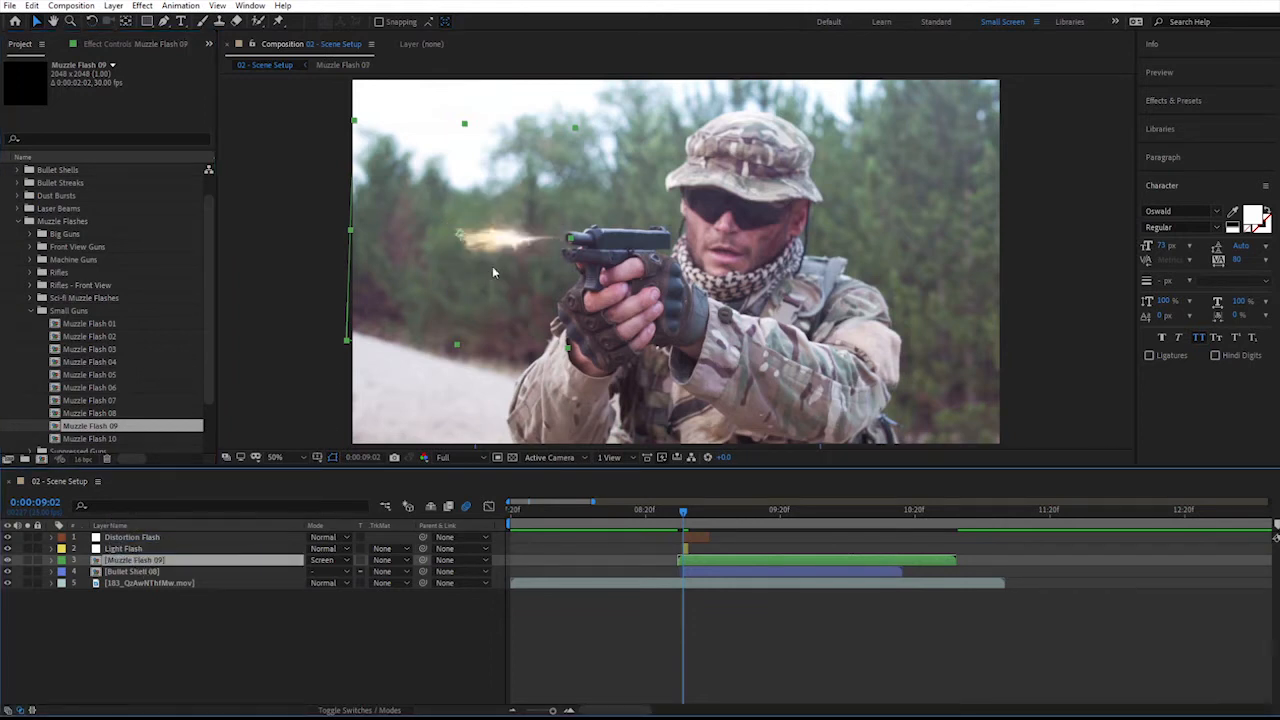
- Replace the Muzzle Flash 09 layer's source with Muzzle Flash 10 and move the flash closer to the pistol's barrel
scroll(160, 366, "down", 1)
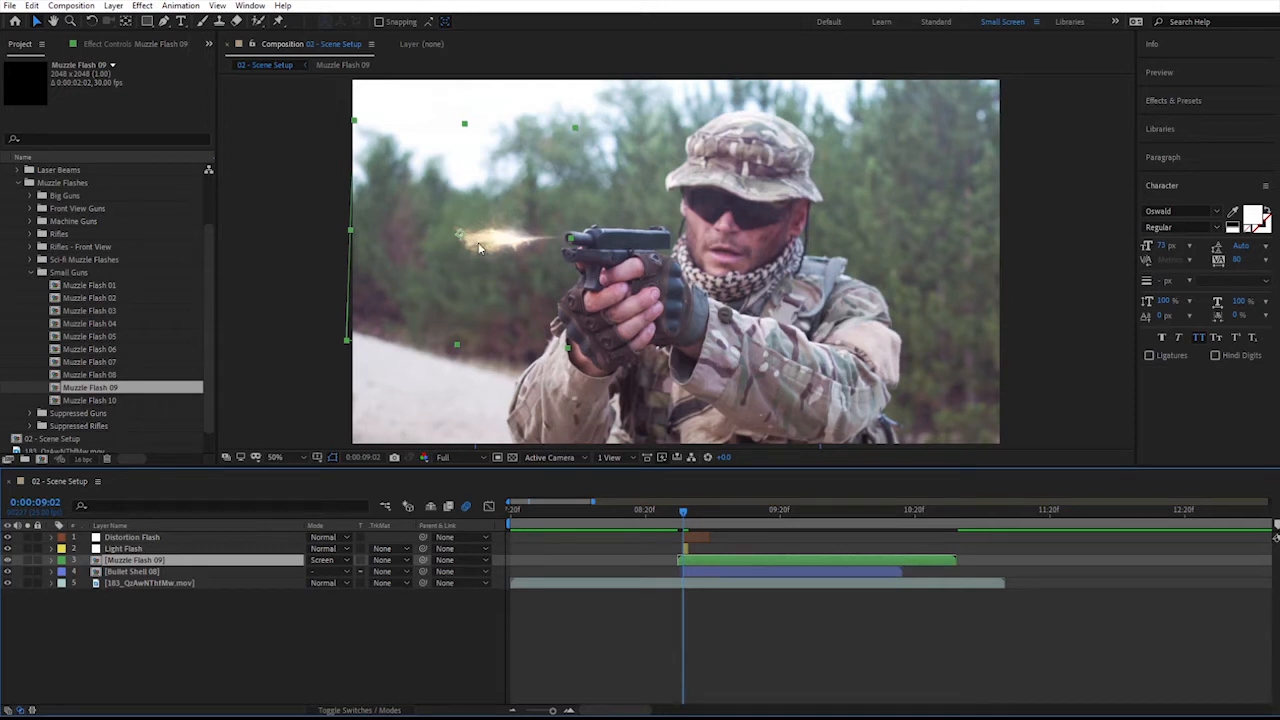
left_click_drag(103, 404, 135, 563)
left_click_drag(507, 245, 515, 244)
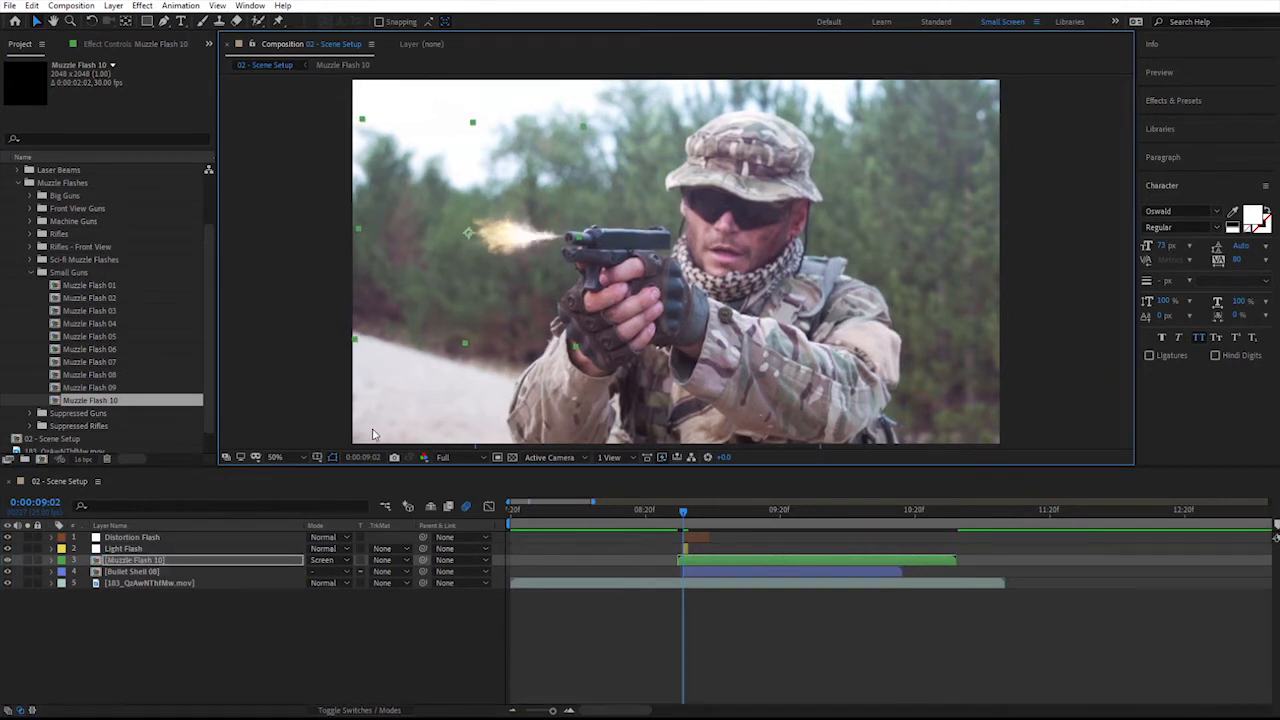
- Scale the Muzzle Flash 10 layer to 40% and realign the flash with the barrel tip, checking it in a preview
key("s")
left_click(343, 570)
type("40")
key("Return")
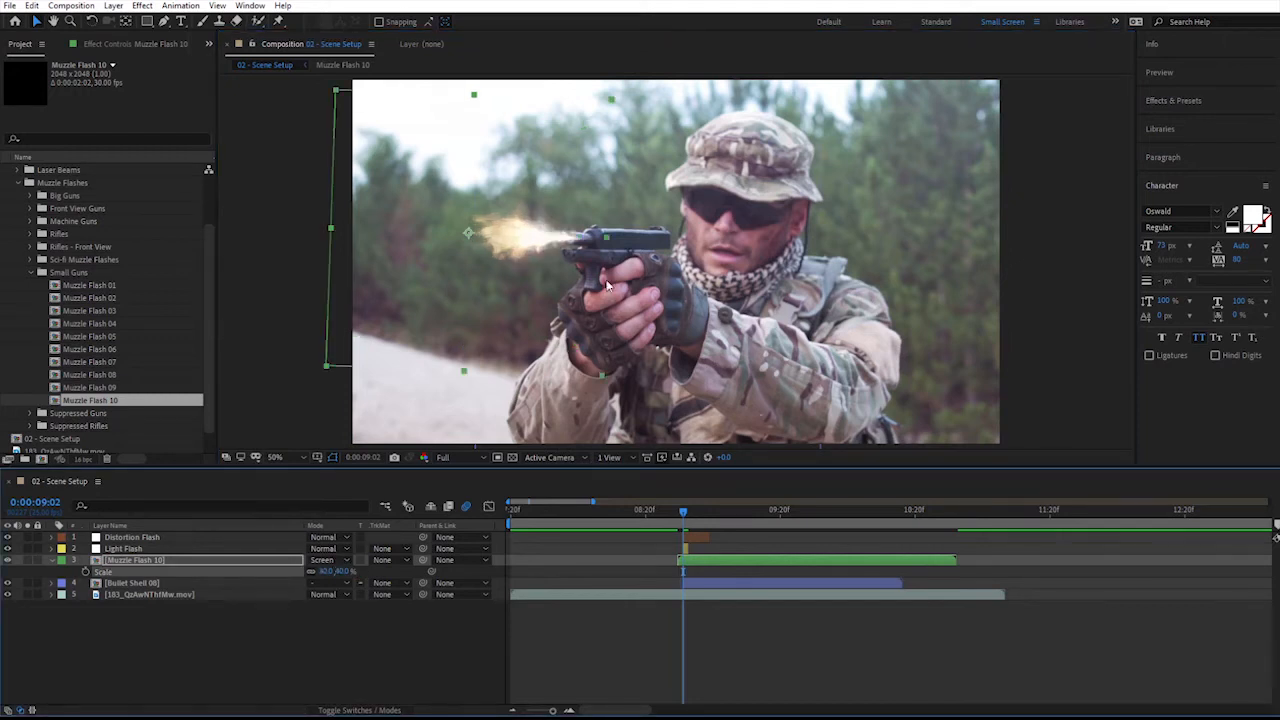
left_click_drag(551, 239, 535, 240)
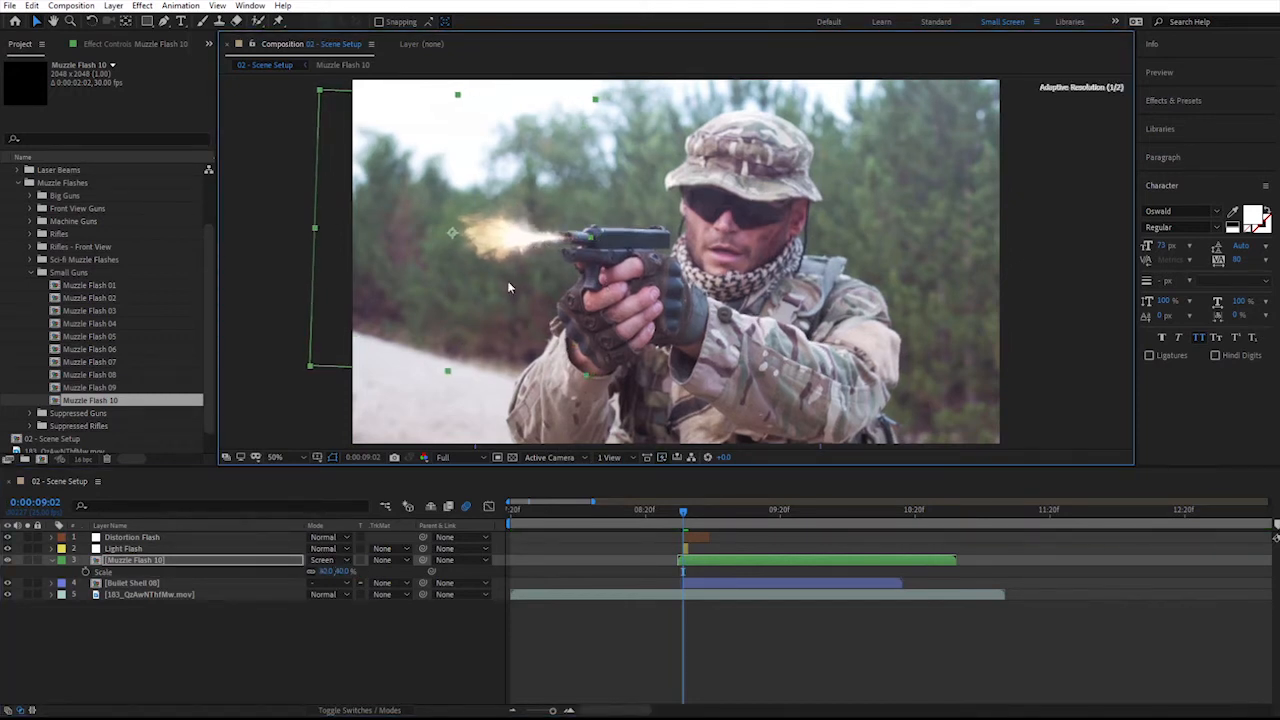
key("space")
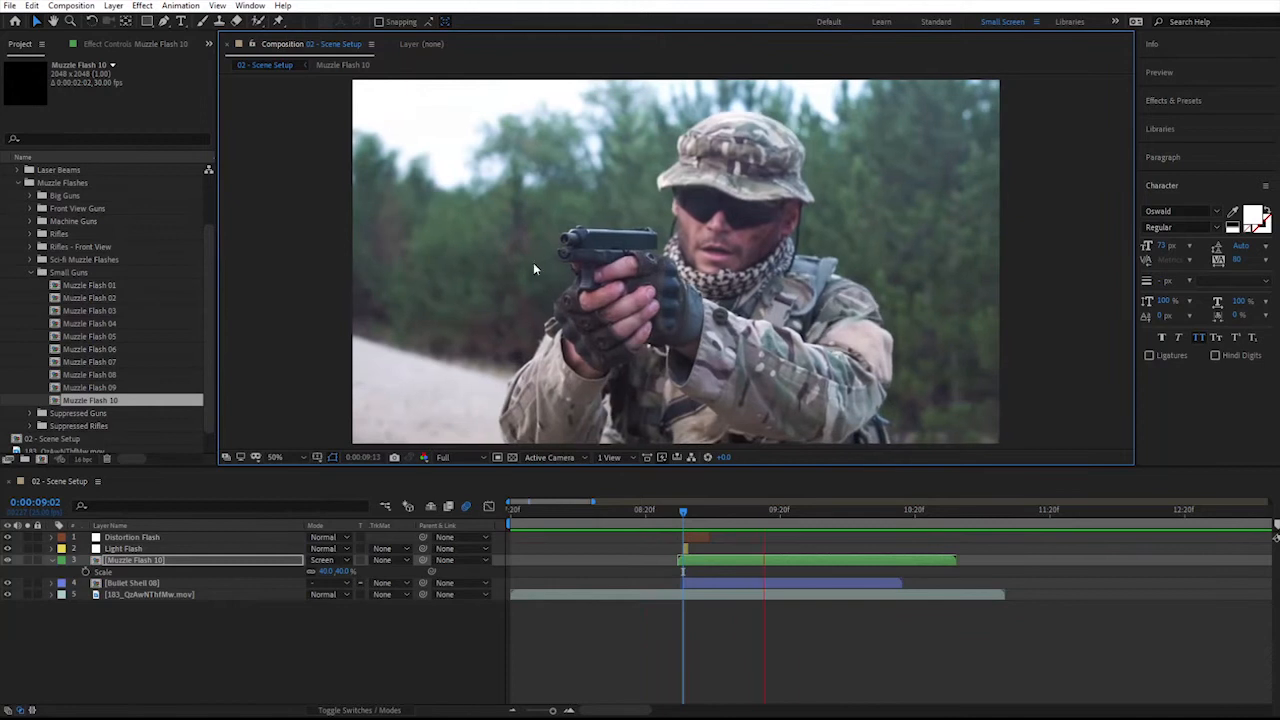
key("space")
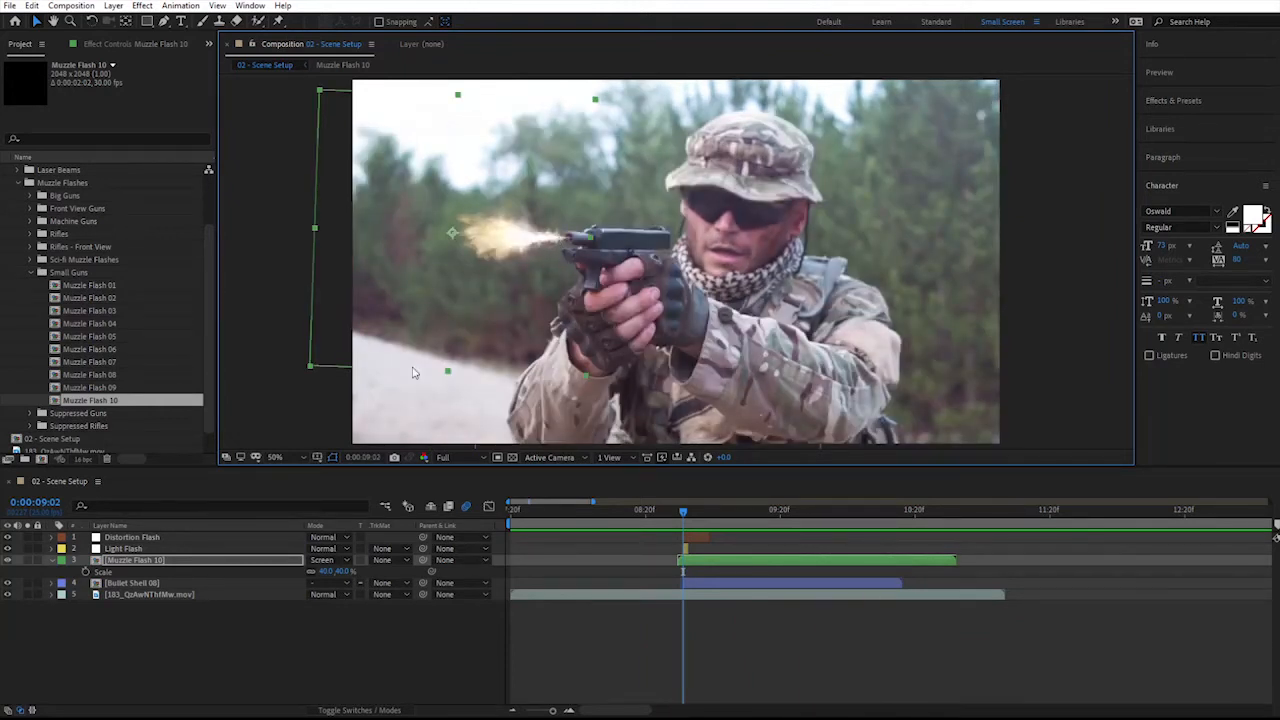
- Select the Distortion Flash layer and preview the frames following the shot from 0:00:09:03
left_click(118, 541)
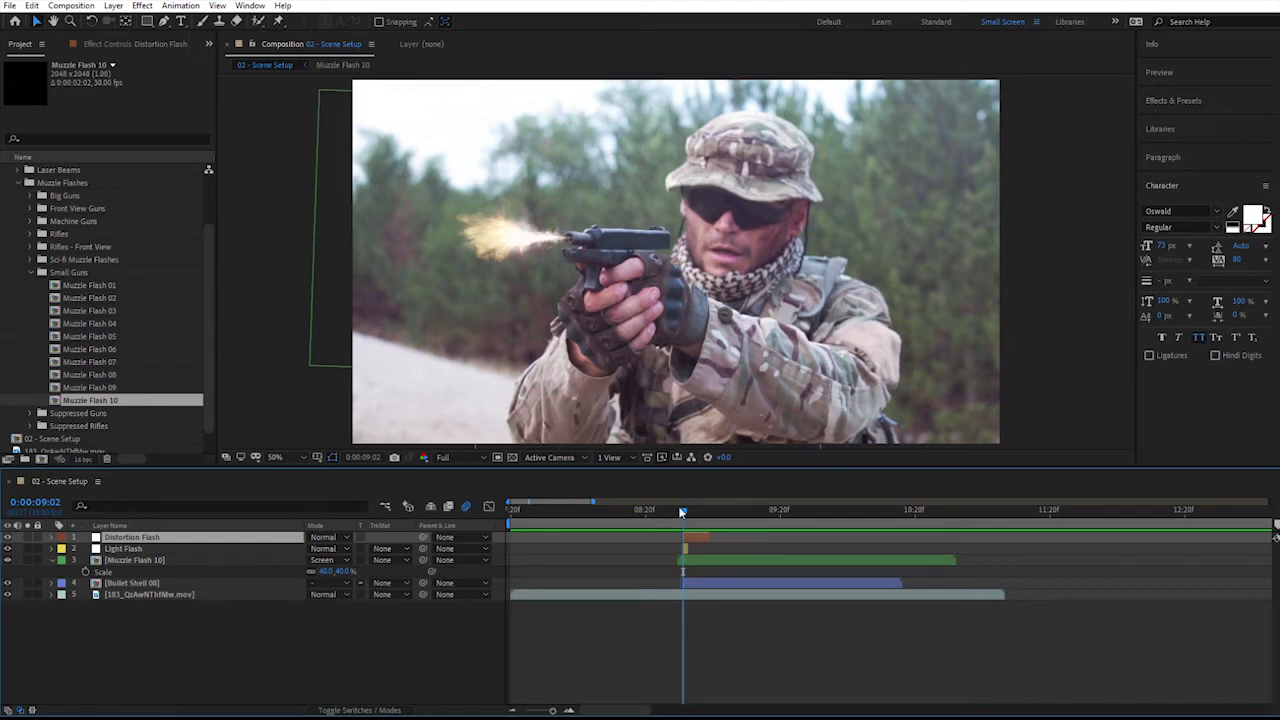
mouse_move(684, 506)
left_mouse_down()
mouse_move(737, 506)
mouse_move(689, 506)
left_mouse_up()
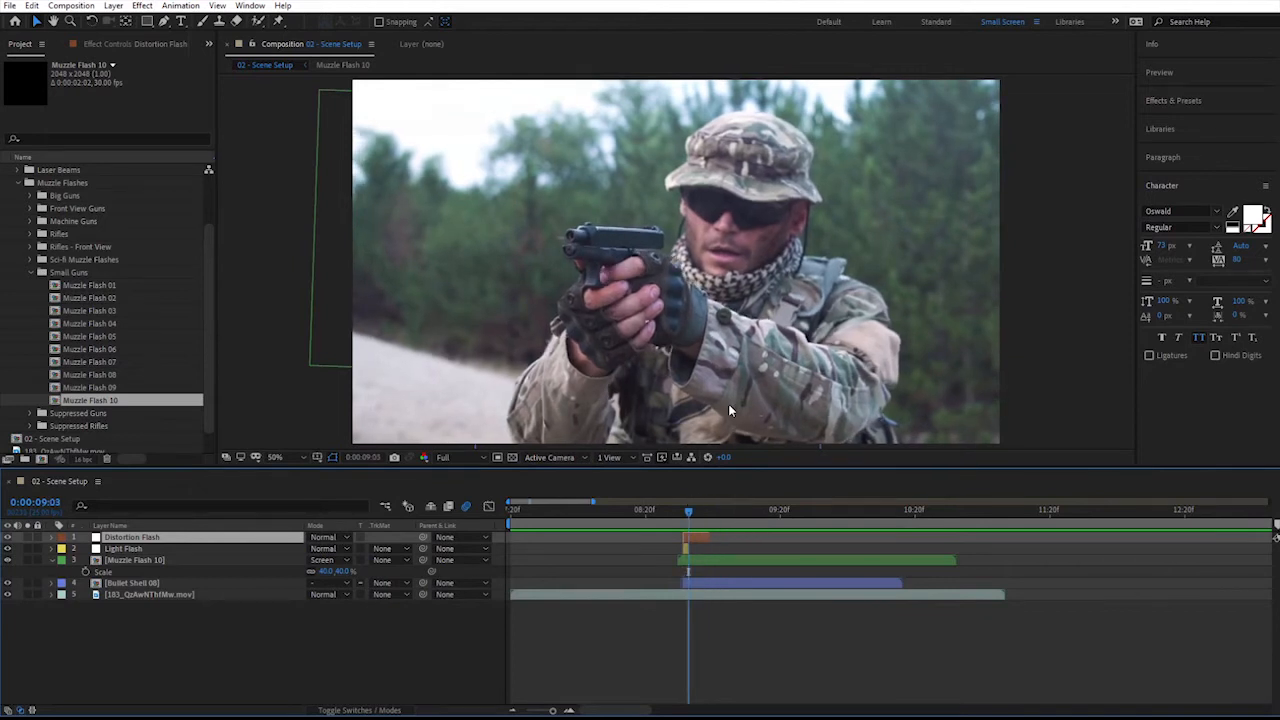
key("space")
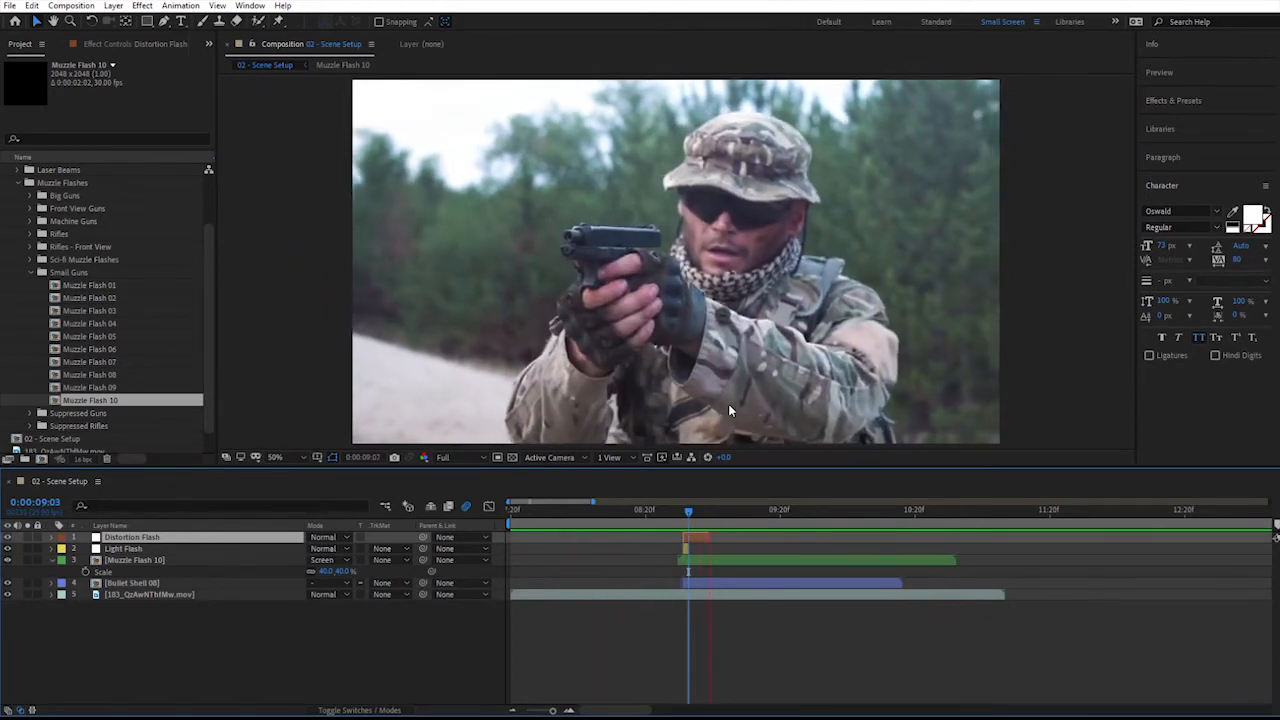
key("space")
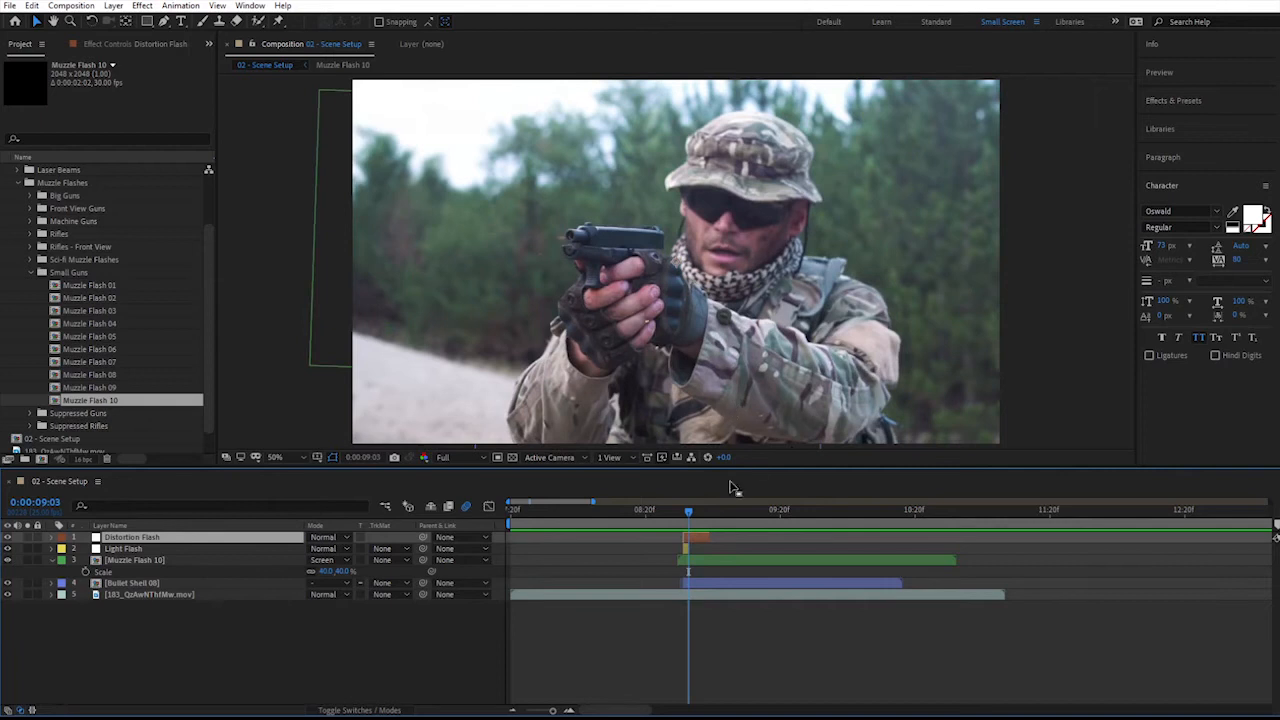
left_click_drag(694, 511, 689, 511)
- At 0:00:09:02, draw a closed Pen mask on the Distortion Flash layer around the muzzle flash, pistol, hands and face
left_click(163, 22)
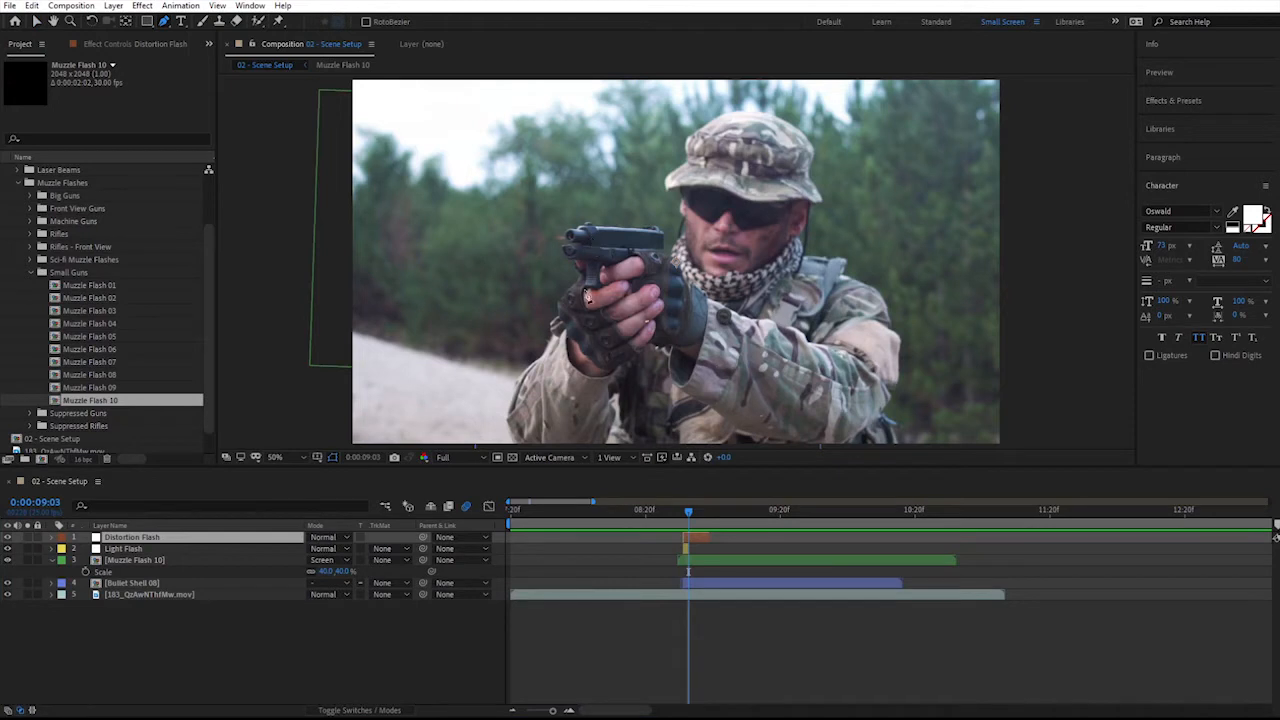
left_click_drag(690, 511, 684, 511)
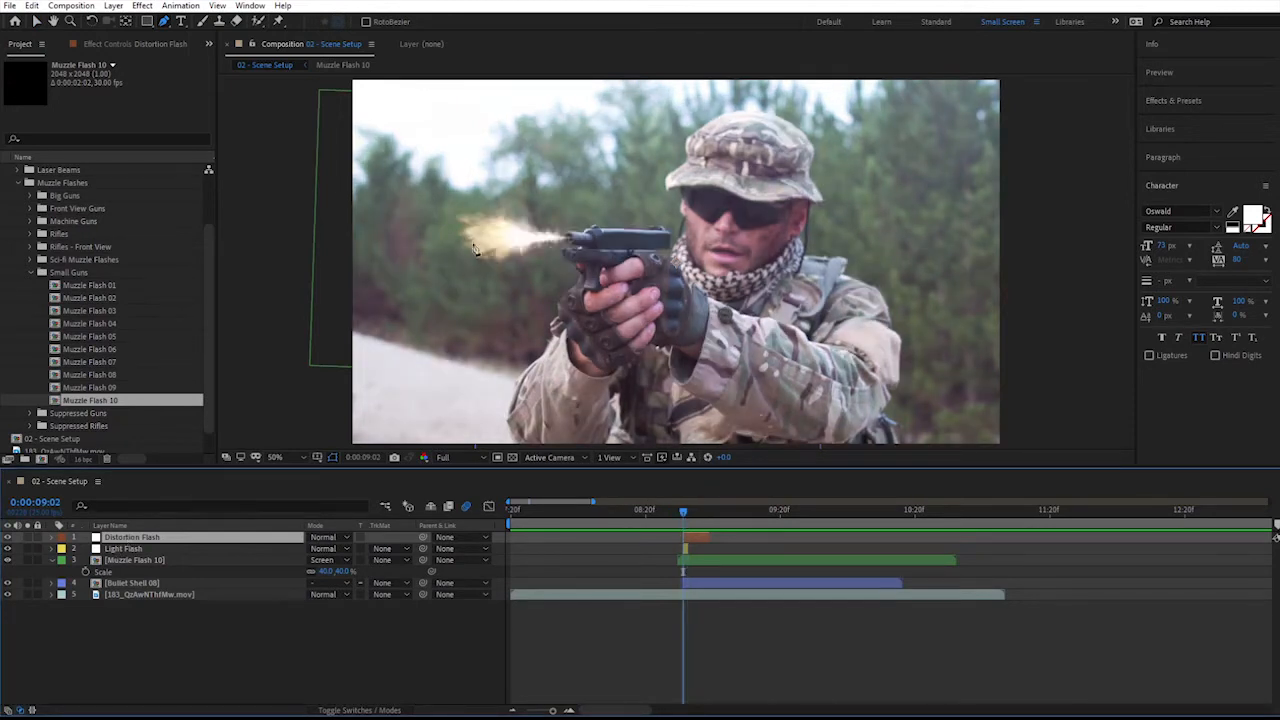
left_click(633, 143)
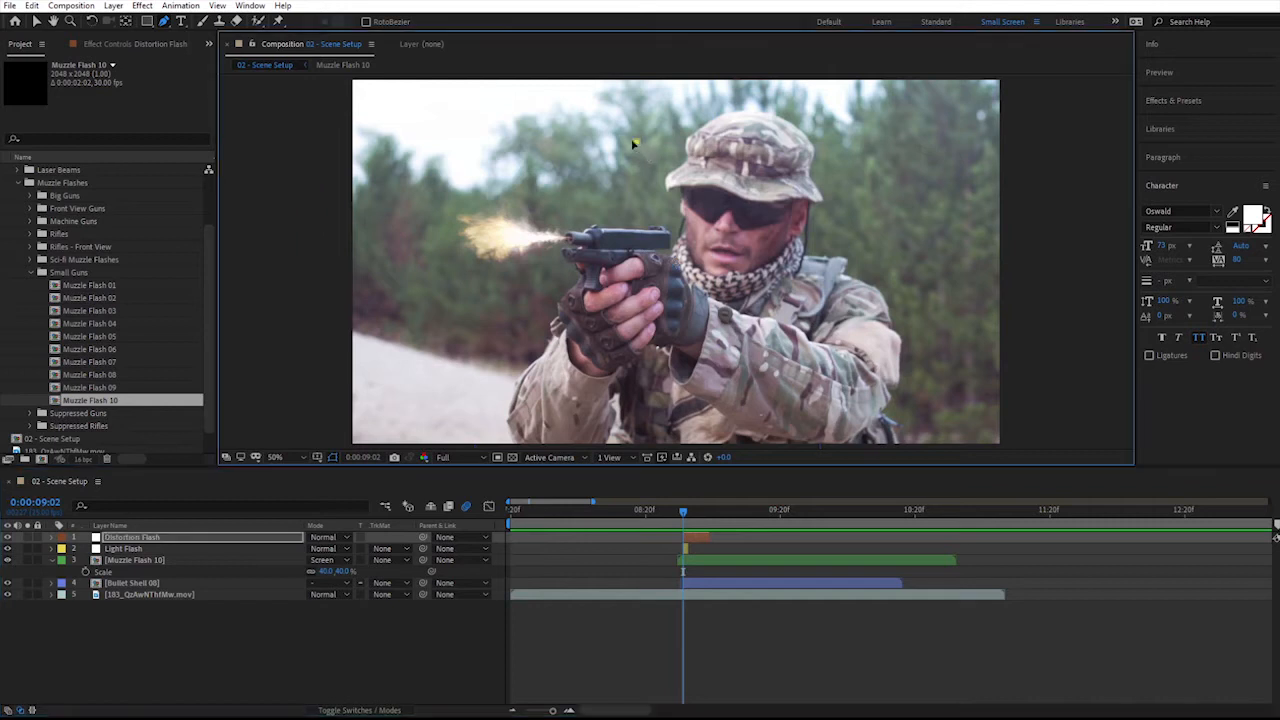
left_click(401, 189)
left_click(382, 288)
left_click(454, 343)
left_click(570, 355)
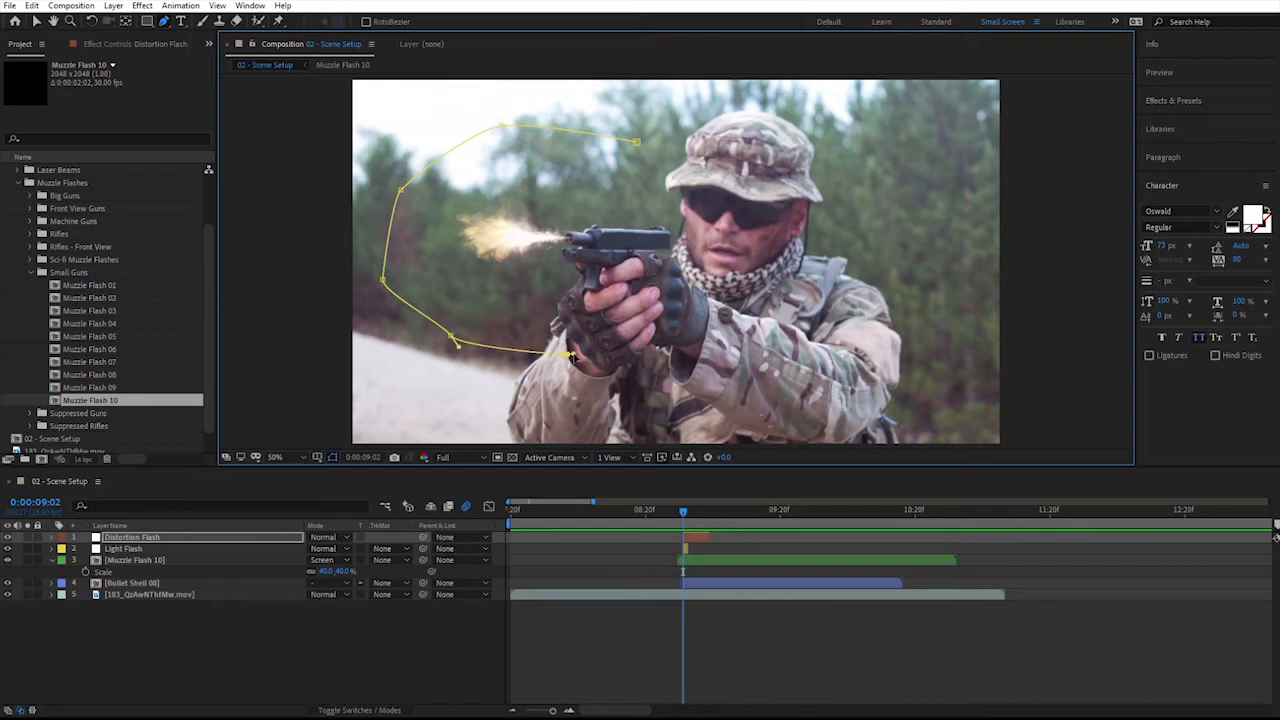
left_click(613, 380)
left_click(720, 318)
left_click(783, 282)
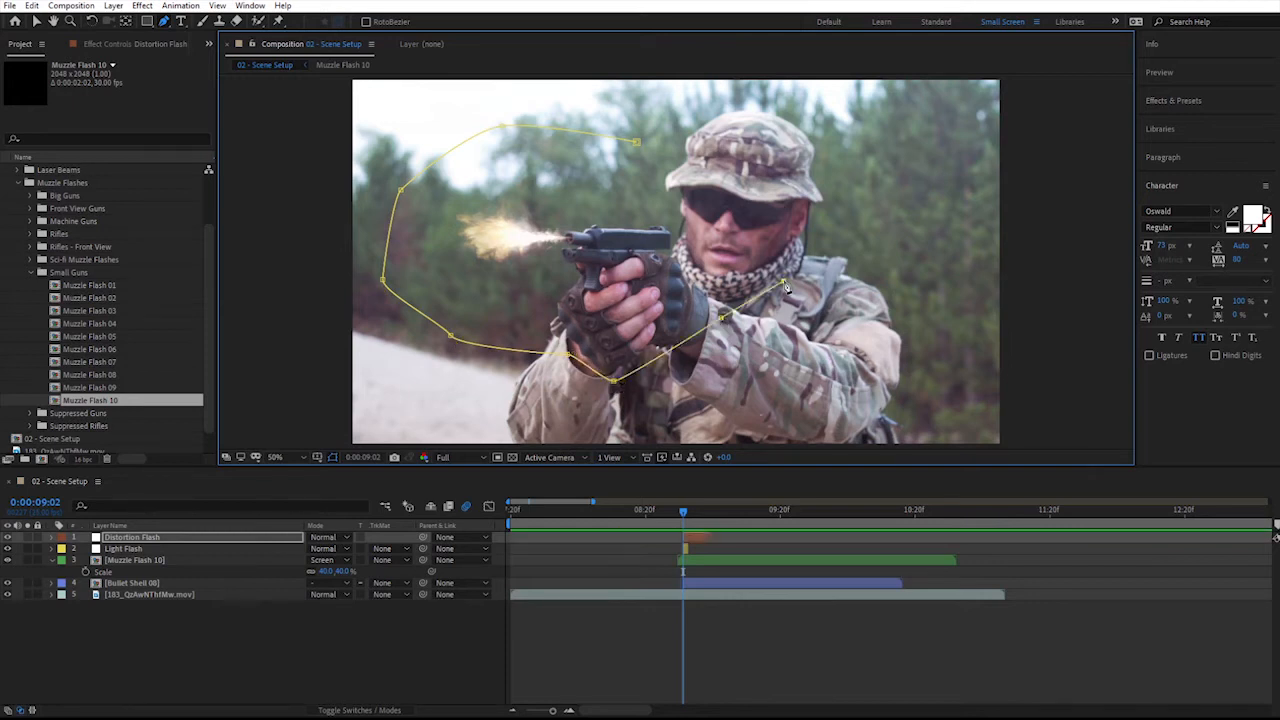
left_click(792, 229)
left_click(774, 174)
left_click(676, 141)
left_click(635, 143)
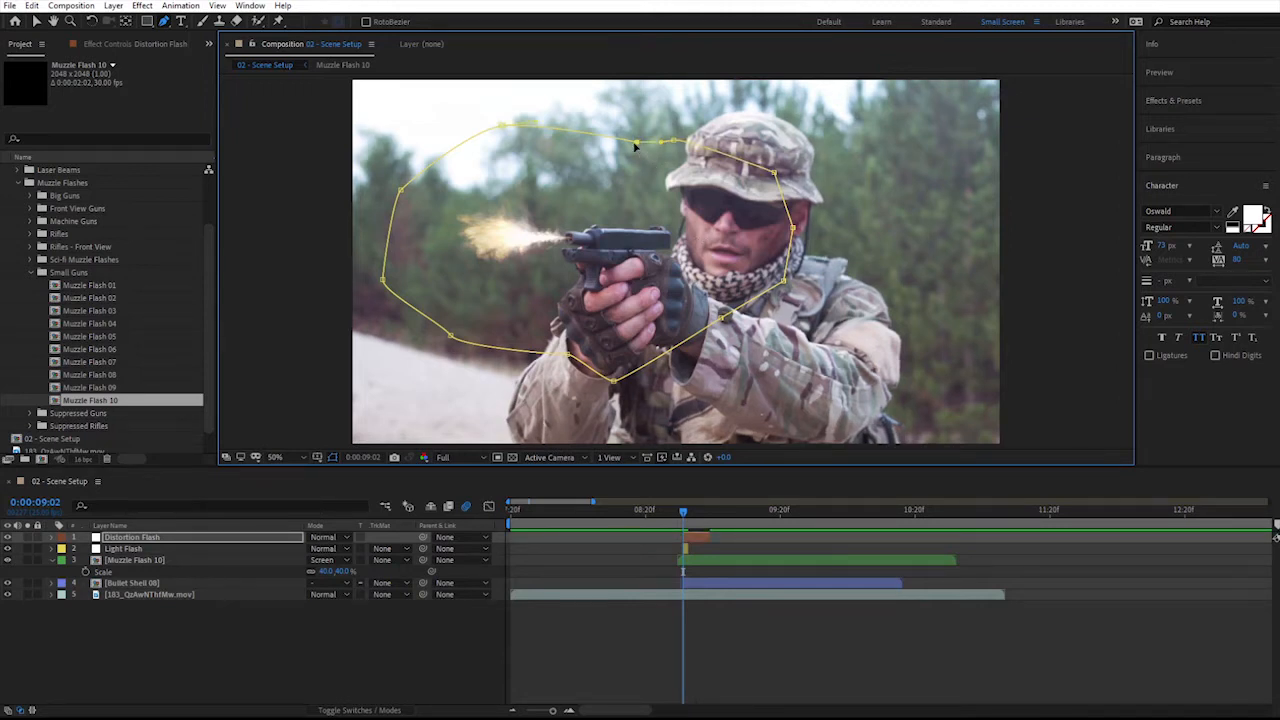
- Set the mask feather of the Distortion Flash layer to 100 pixels
key("f")
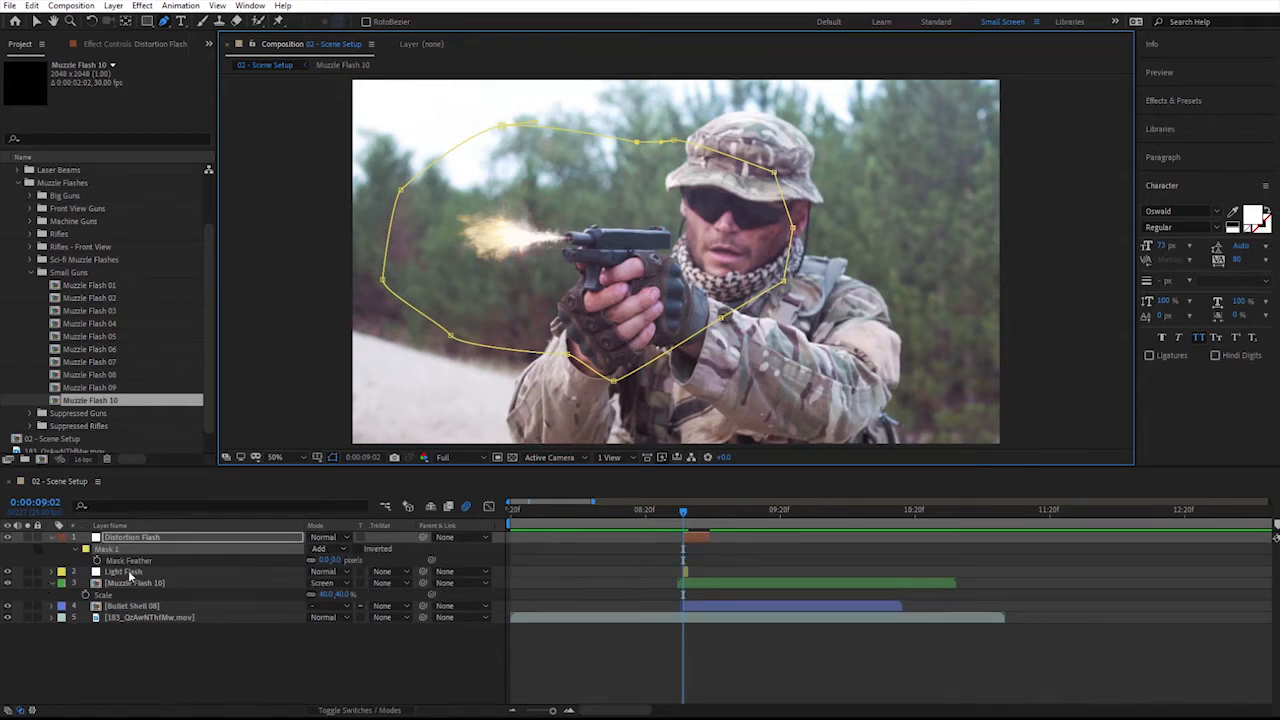
mouse_move(338, 560)
left_mouse_down()
mouse_move(358, 560)
mouse_move(345, 561)
left_mouse_up()
left_click(345, 560)
type("100")
key("Return")
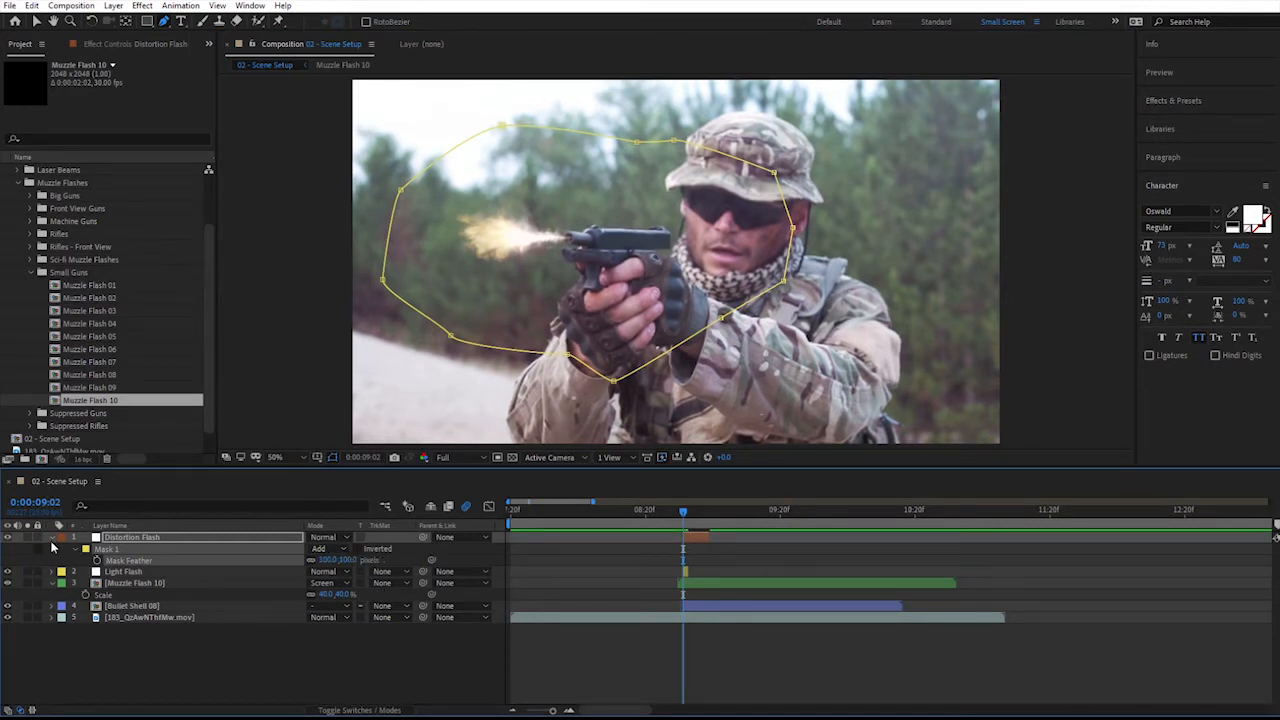
- Collapse the Distortion Flash layer's properties, deselect it and preview the shot with the feathered mask
left_click(52, 540)
left_click(140, 668)
key("space")
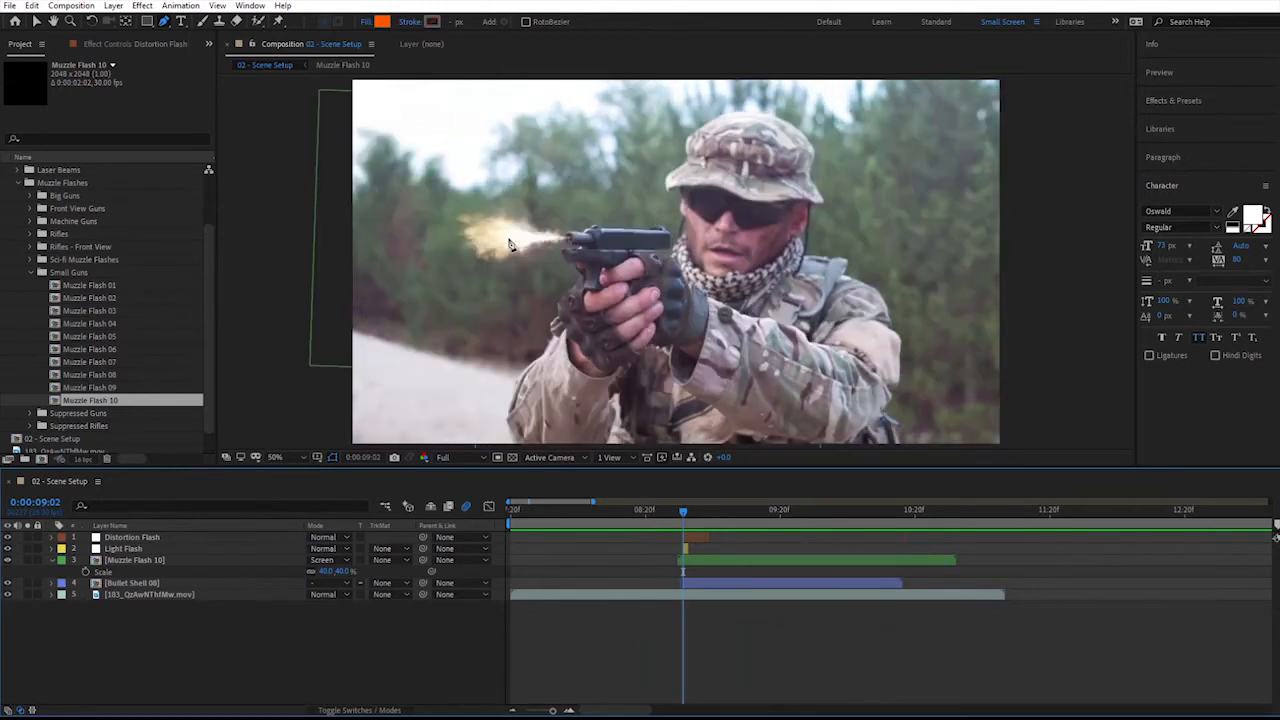
key("space")
- Draw a closed Pen mask on the Light Flash layer around the pistol, hands, arms, chest and face at 0:00:09:02
left_click(140, 550)
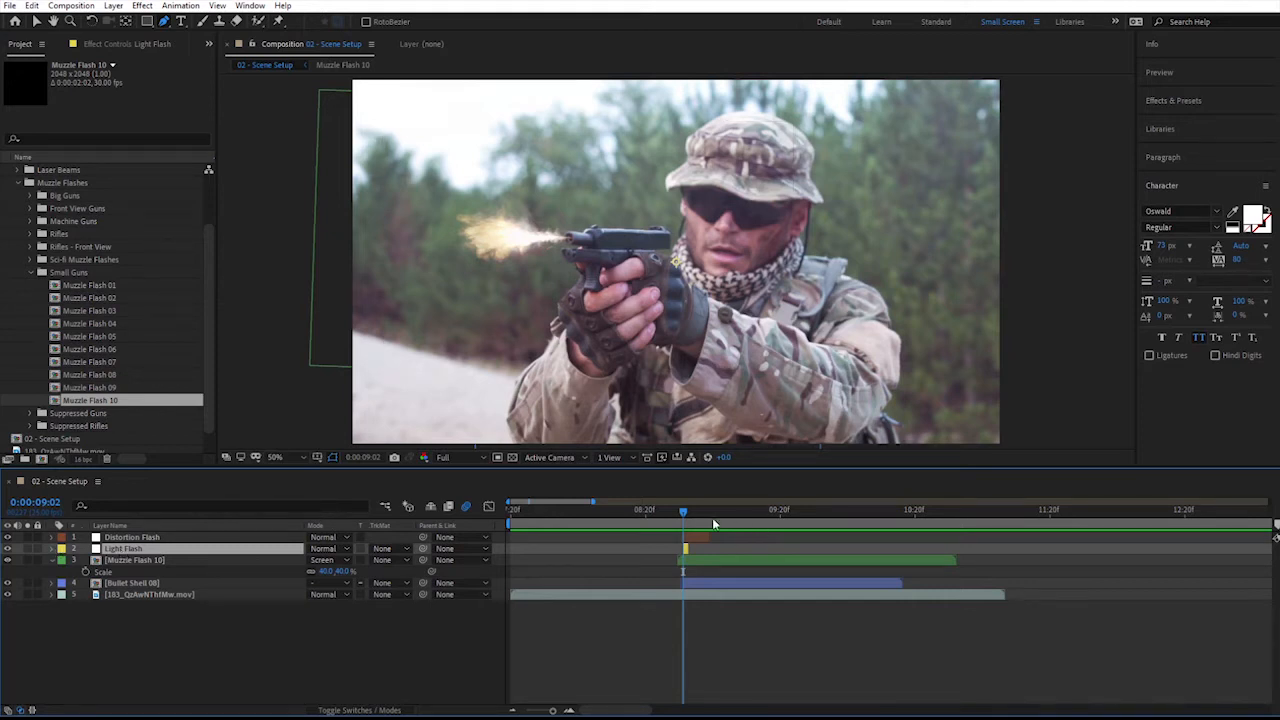
left_click_drag(685, 509, 686, 502)
left_click(668, 237)
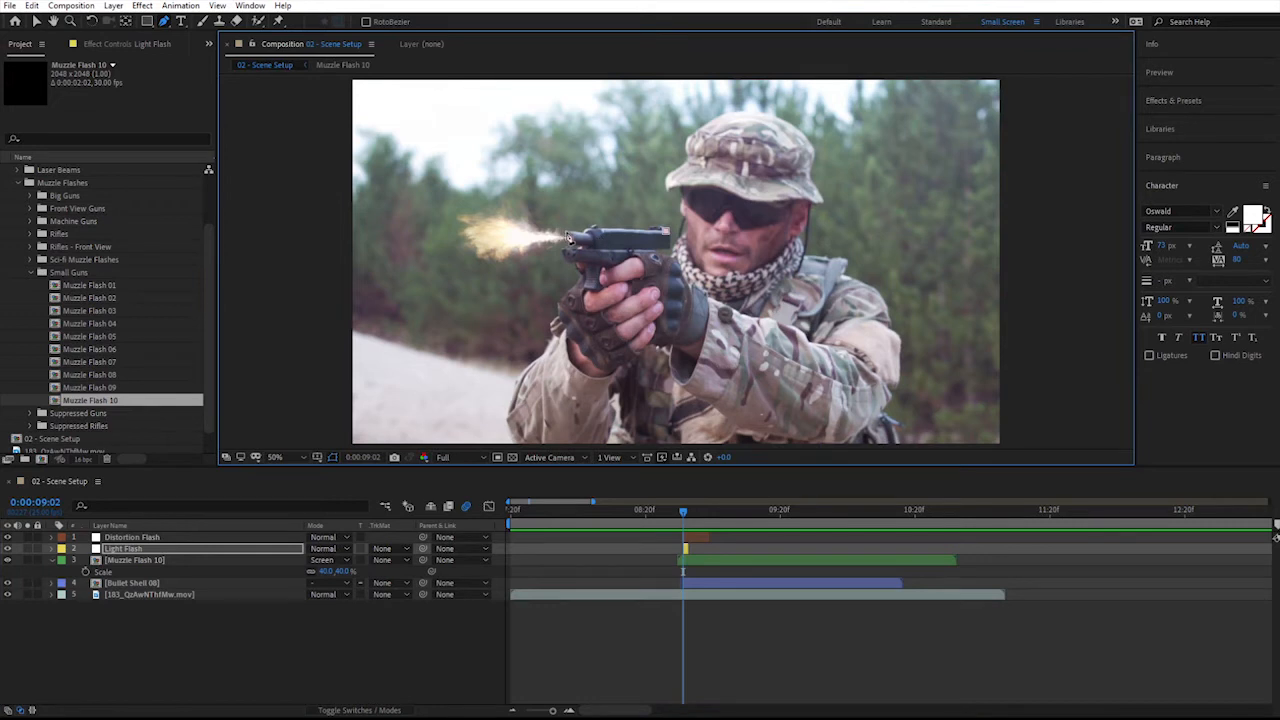
left_click(579, 264)
left_click(585, 285)
left_click(563, 328)
left_click(546, 383)
left_click(603, 421)
left_click(644, 382)
left_click(728, 390)
left_click(798, 354)
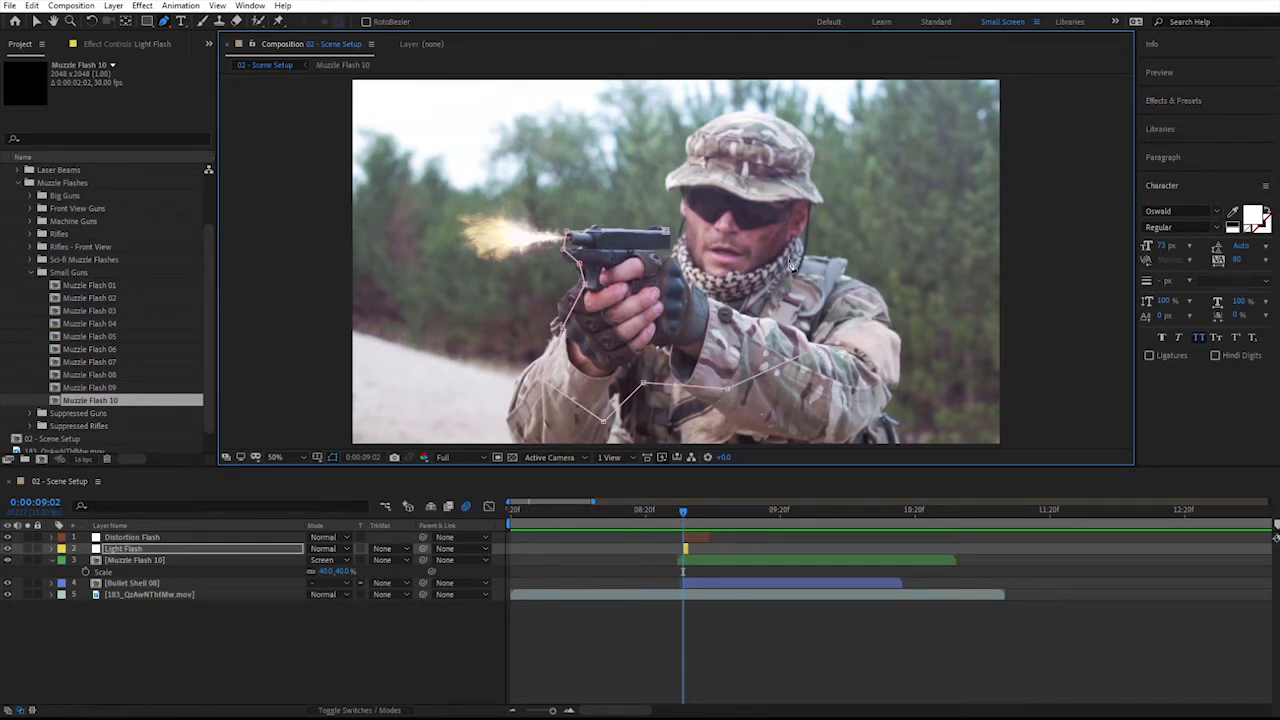
left_click(793, 203)
left_click(667, 242)
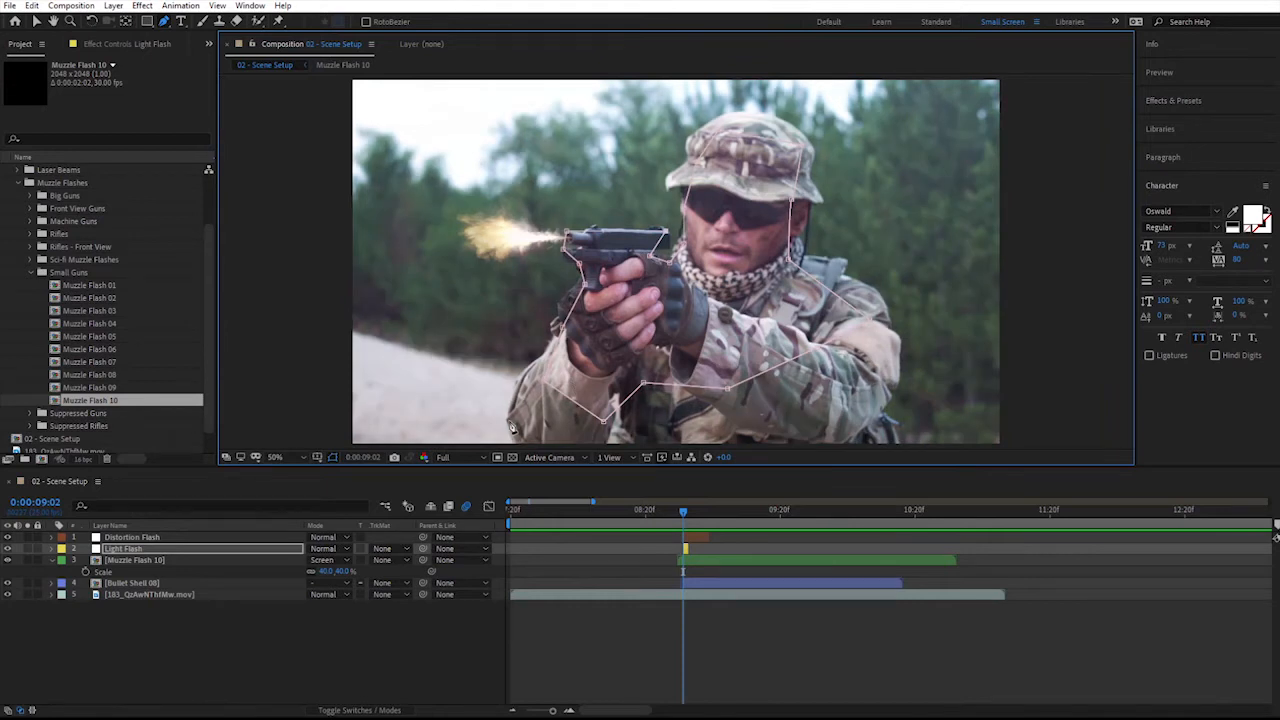
- Feather the Light Flash layer's mask by 42 pixels and deselect the layer
left_click_drag(688, 513, 683, 519)
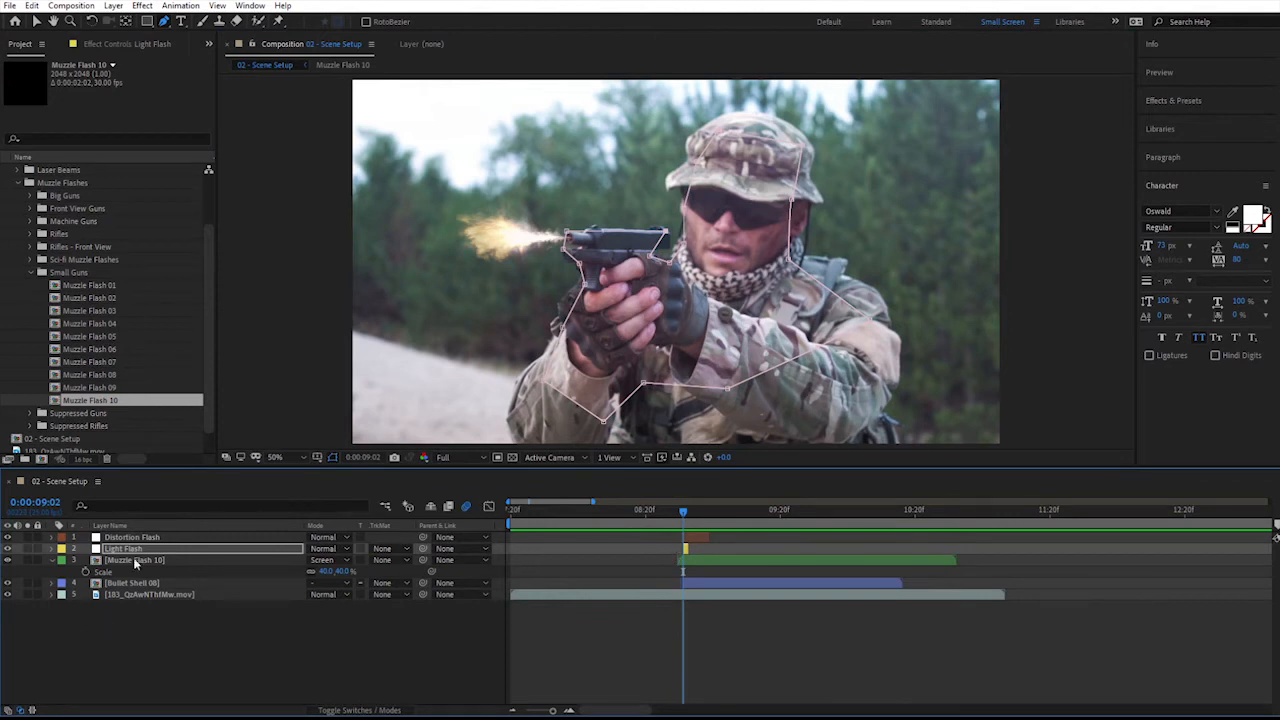
key("Return")
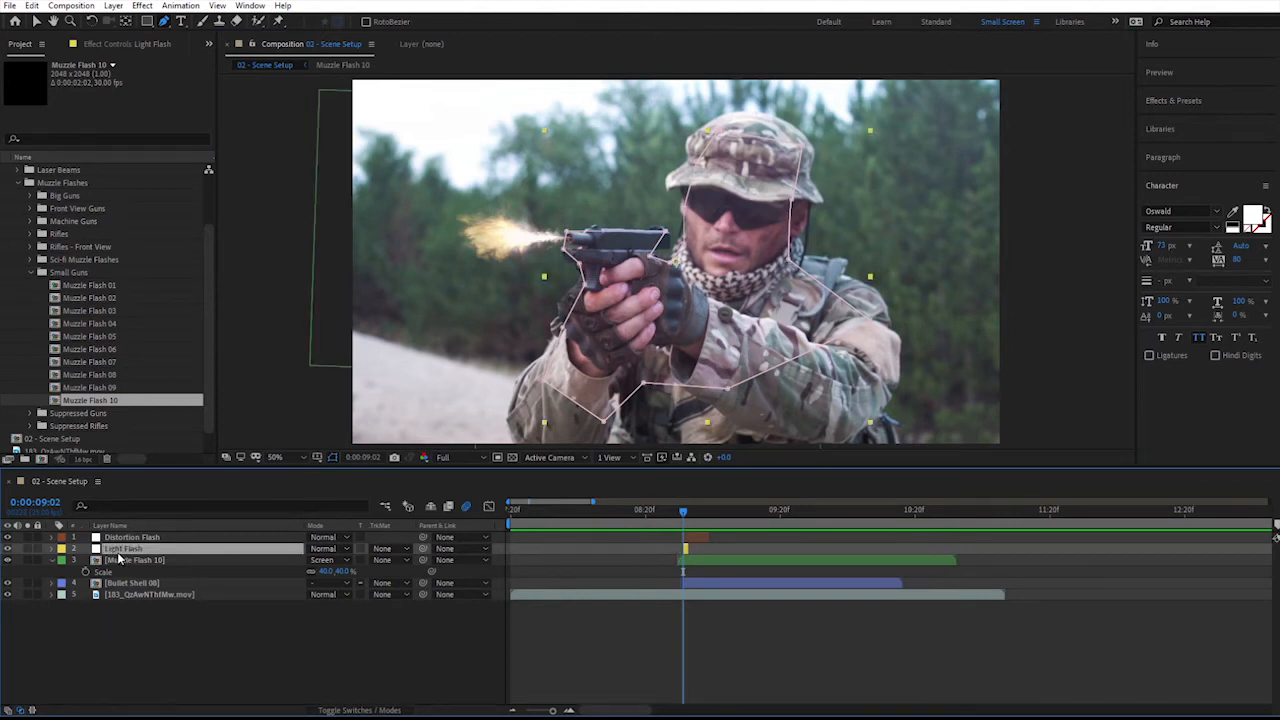
key("f")
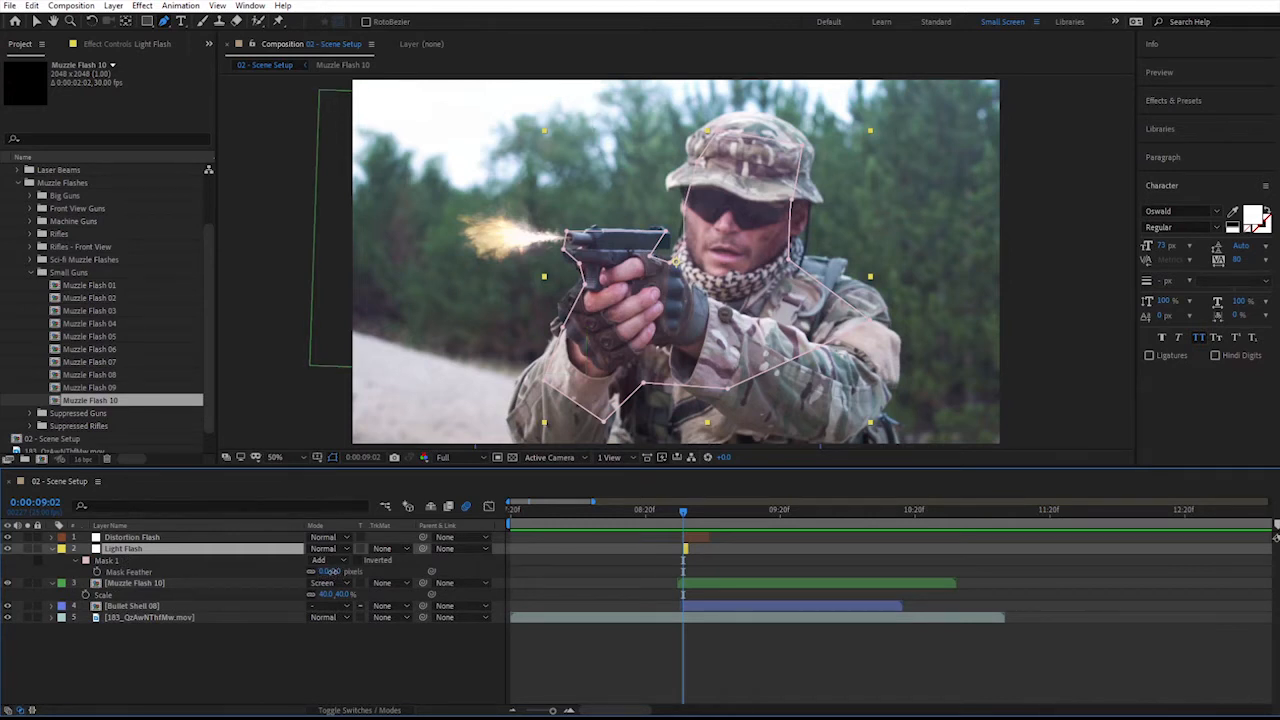
left_click_drag(332, 572, 362, 572)
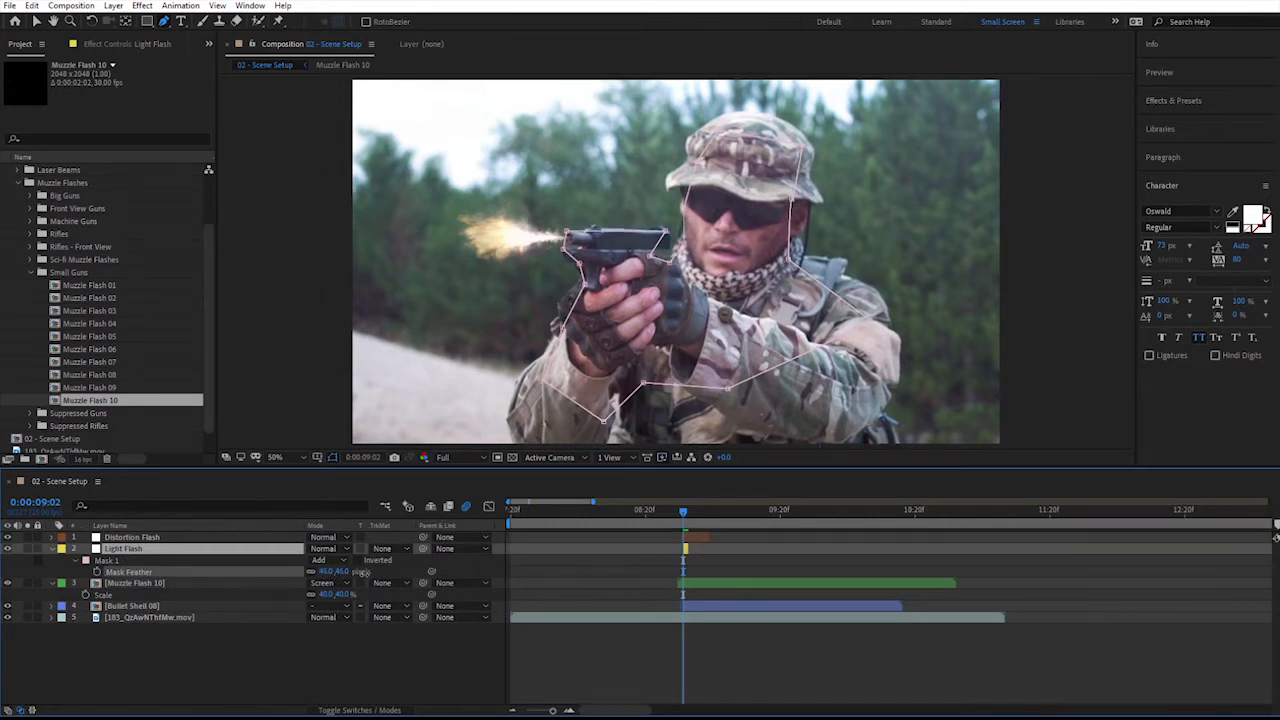
left_click(324, 634)
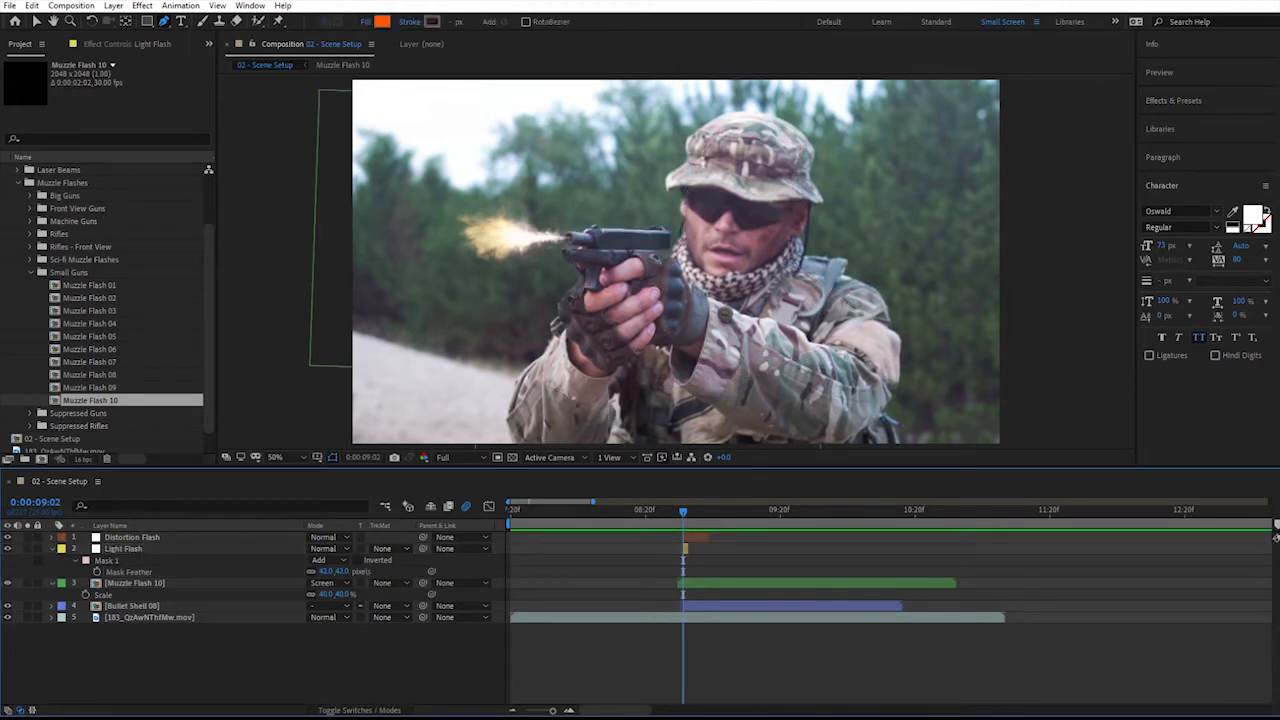
- Preview the shot, set the Light Flash layer's mask feather to 179 pixels and deselect the layer
key("space")
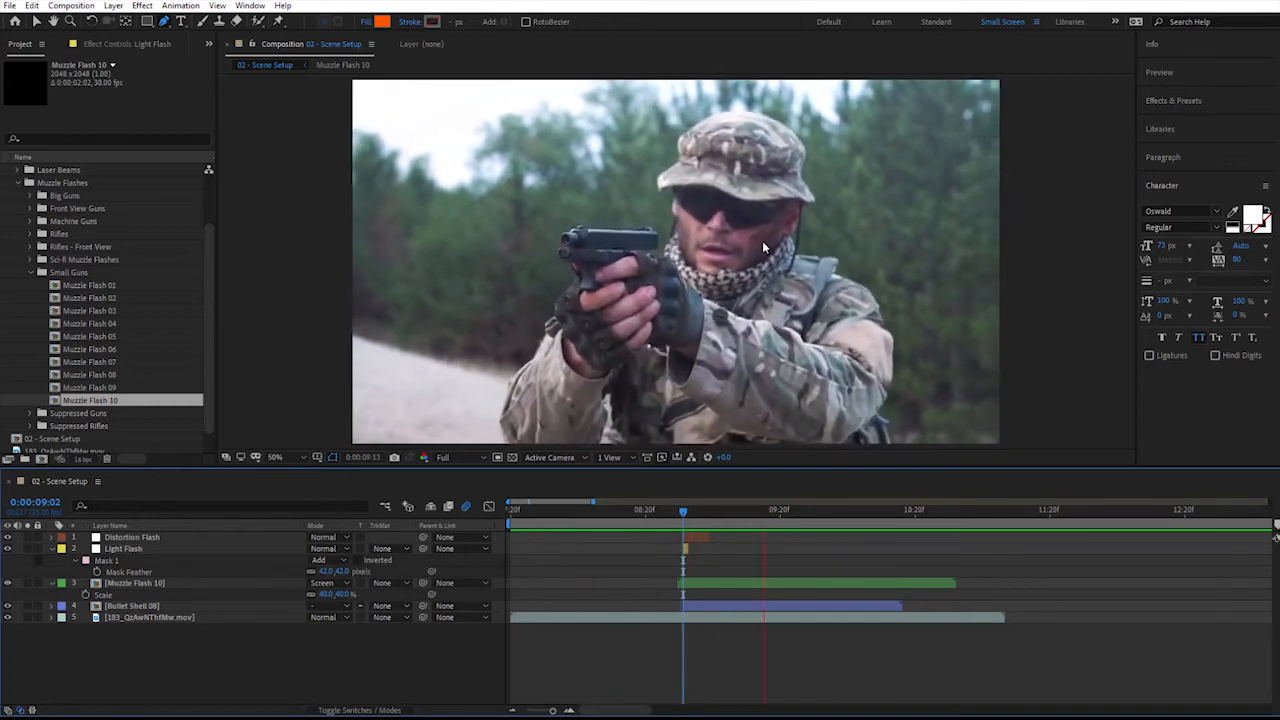
key("space")
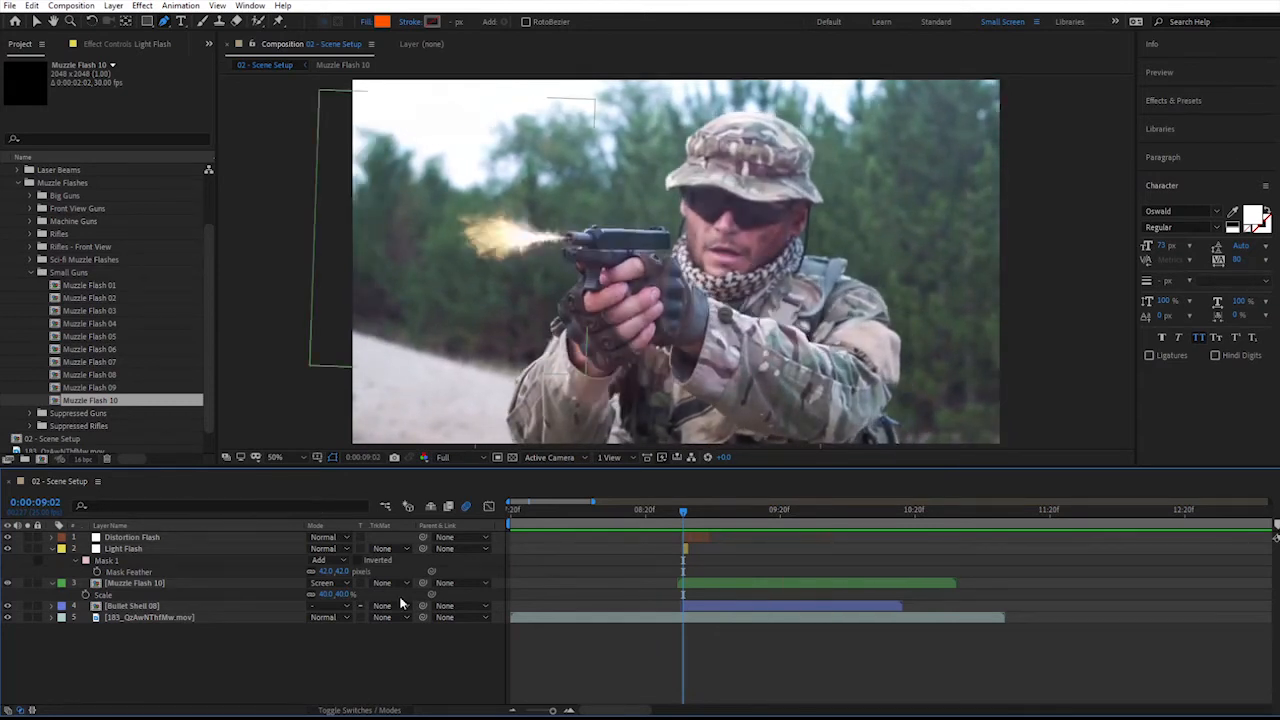
left_click_drag(342, 572, 413, 560)
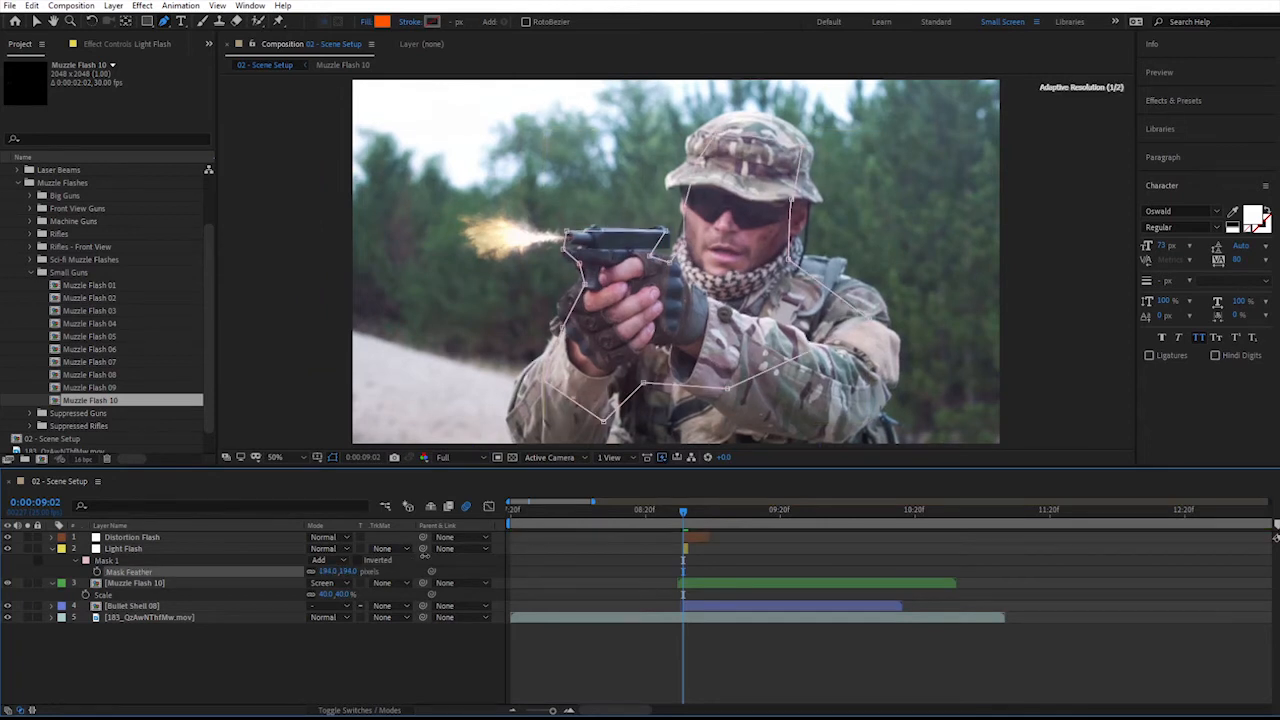
left_click(343, 666)
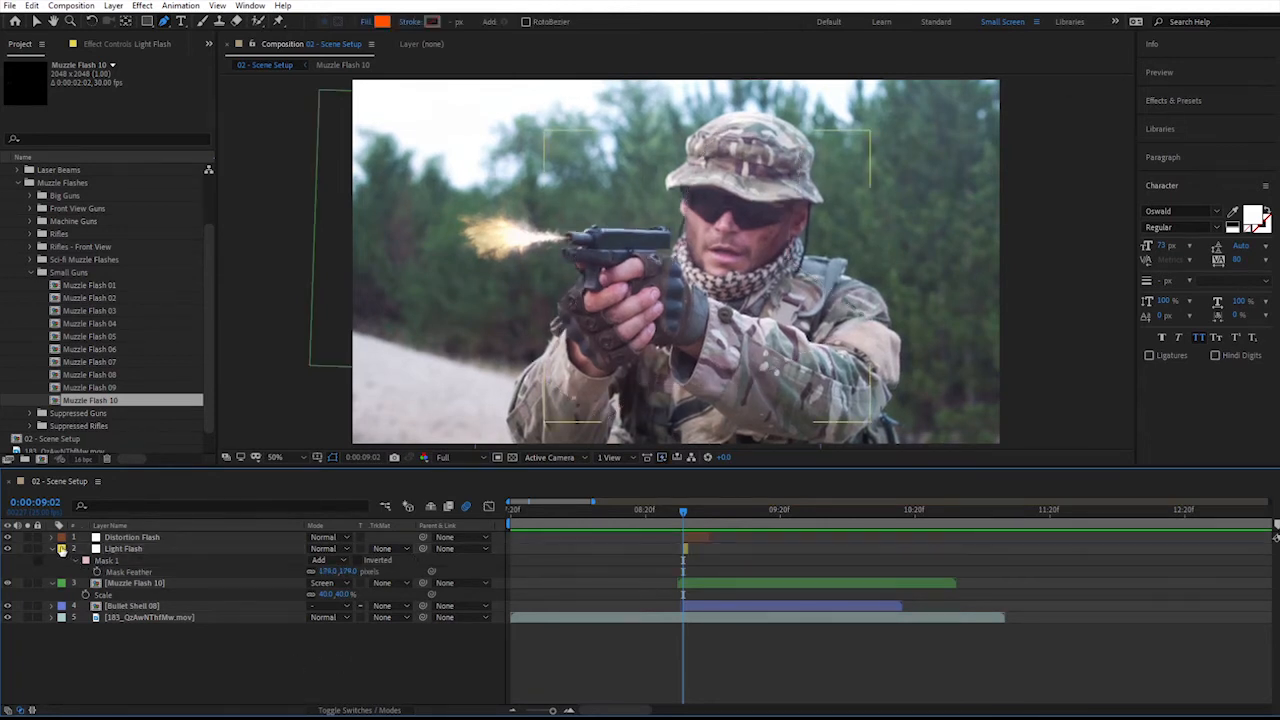
- Collapse the Light Flash and Muzzle Flash 10 properties and preview the shot with the softer mask
left_click(52, 549)
left_click(52, 560)
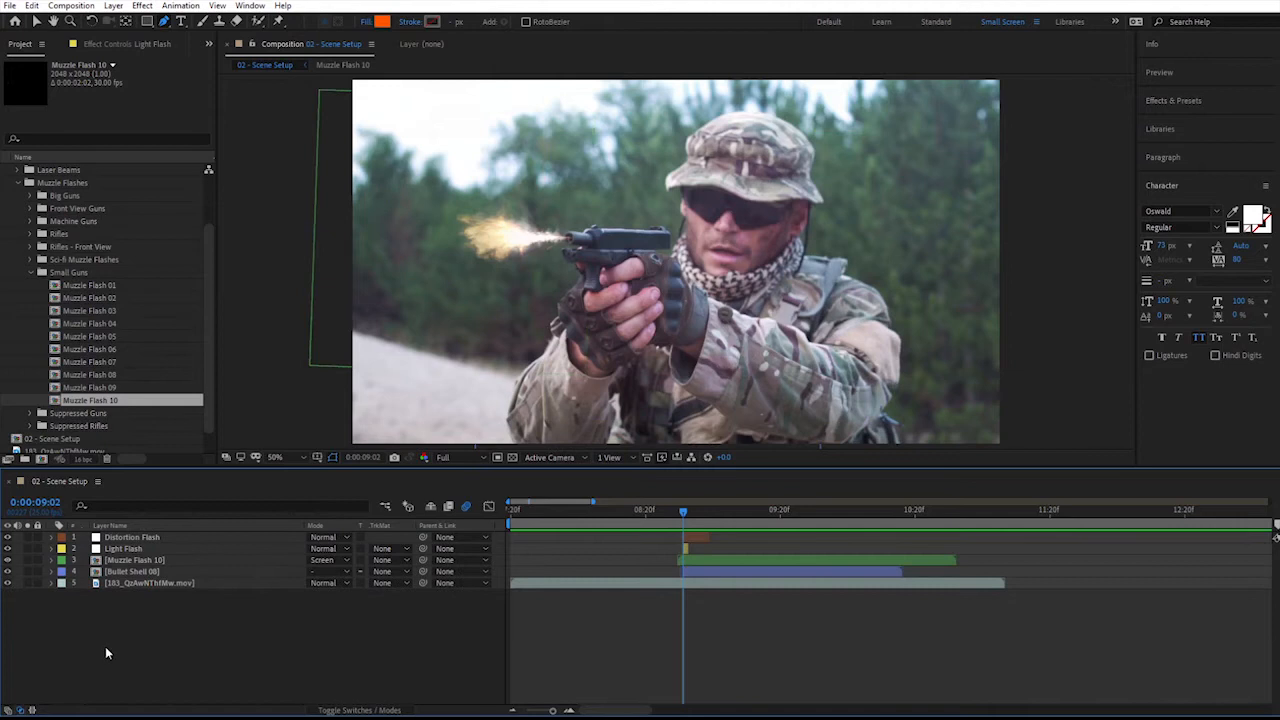
key("space")
- Reveal the Light Flash layer's opacity and check its two keyframes at 0:00:09:02 and 0:00:09:04
left_click(155, 549)
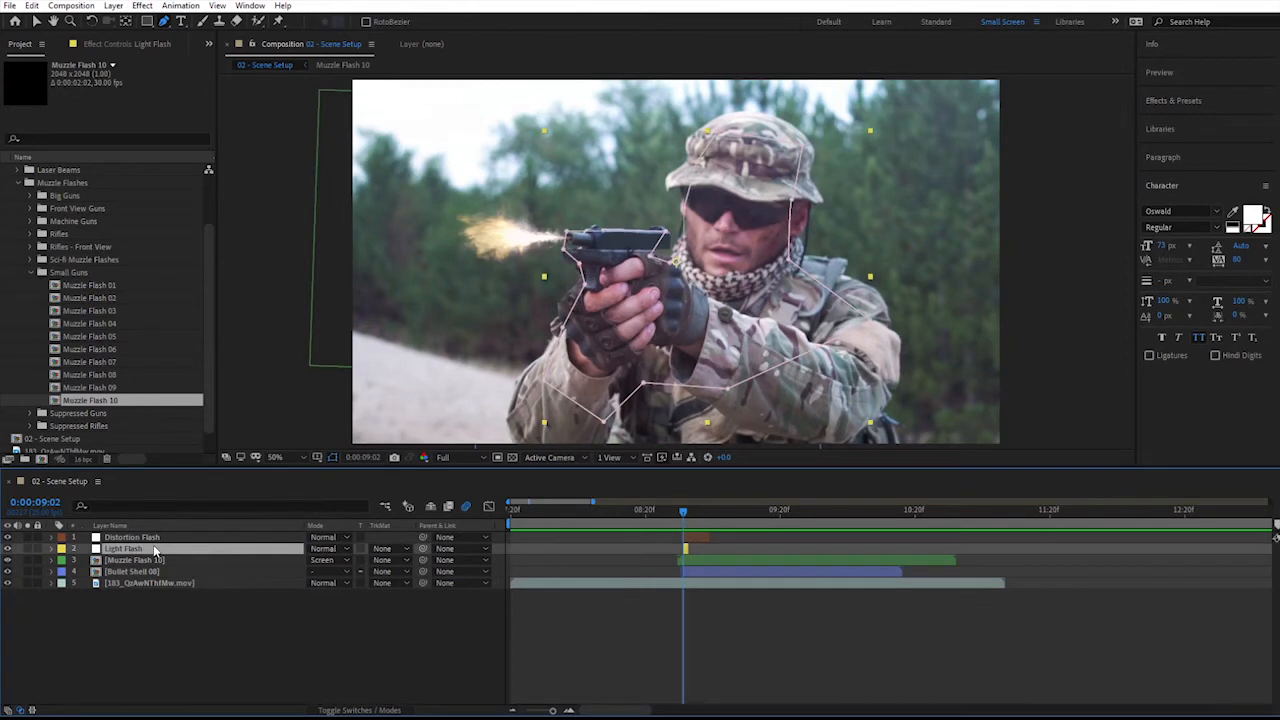
key("t")
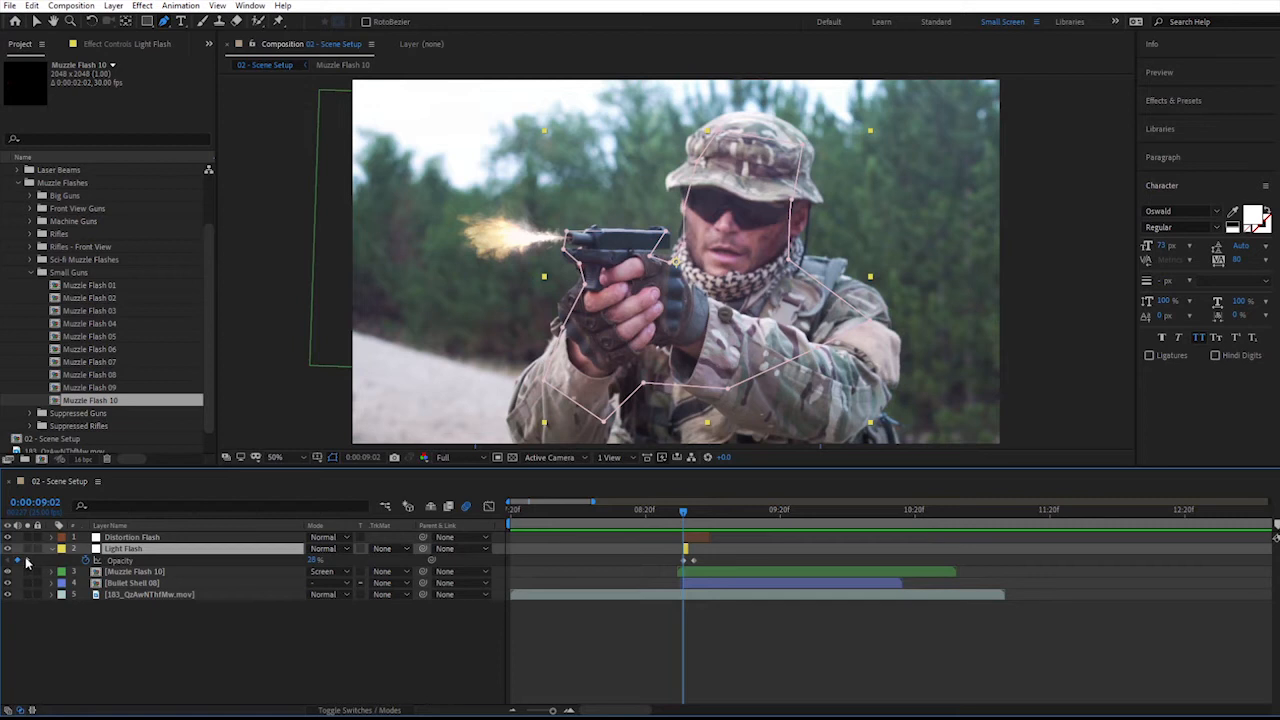
left_click(26, 561)
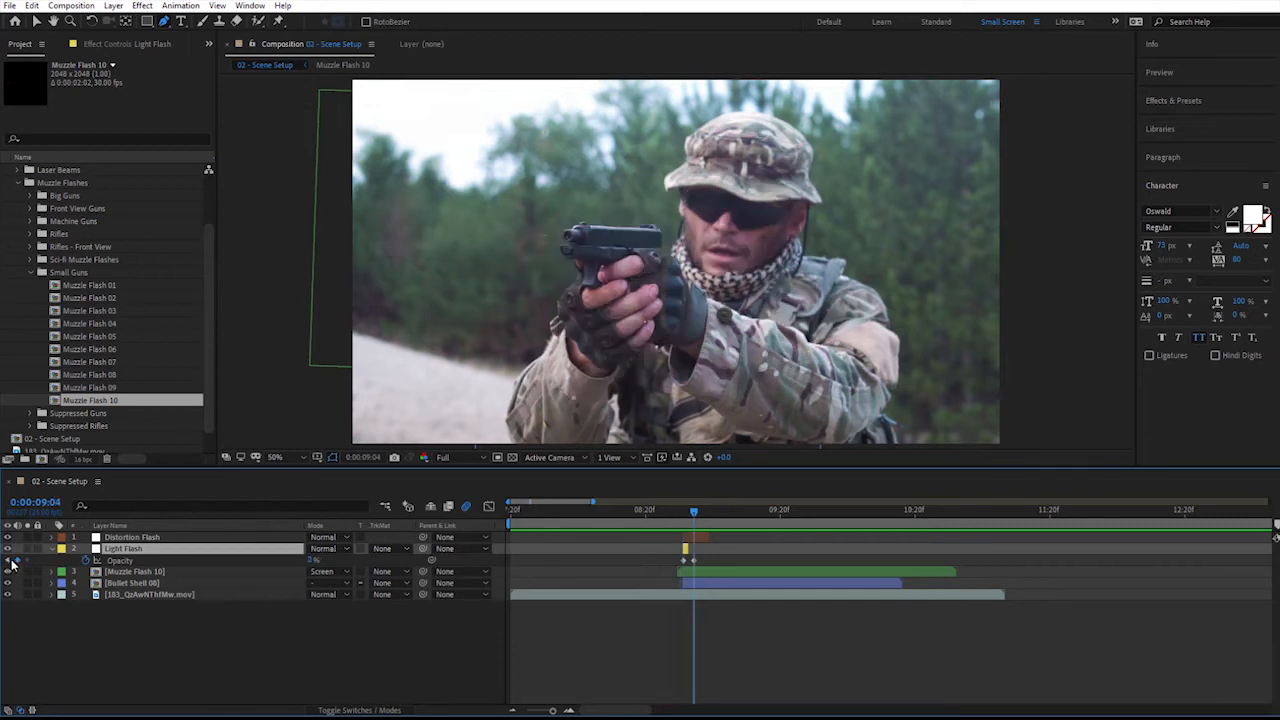
left_click(9, 562)
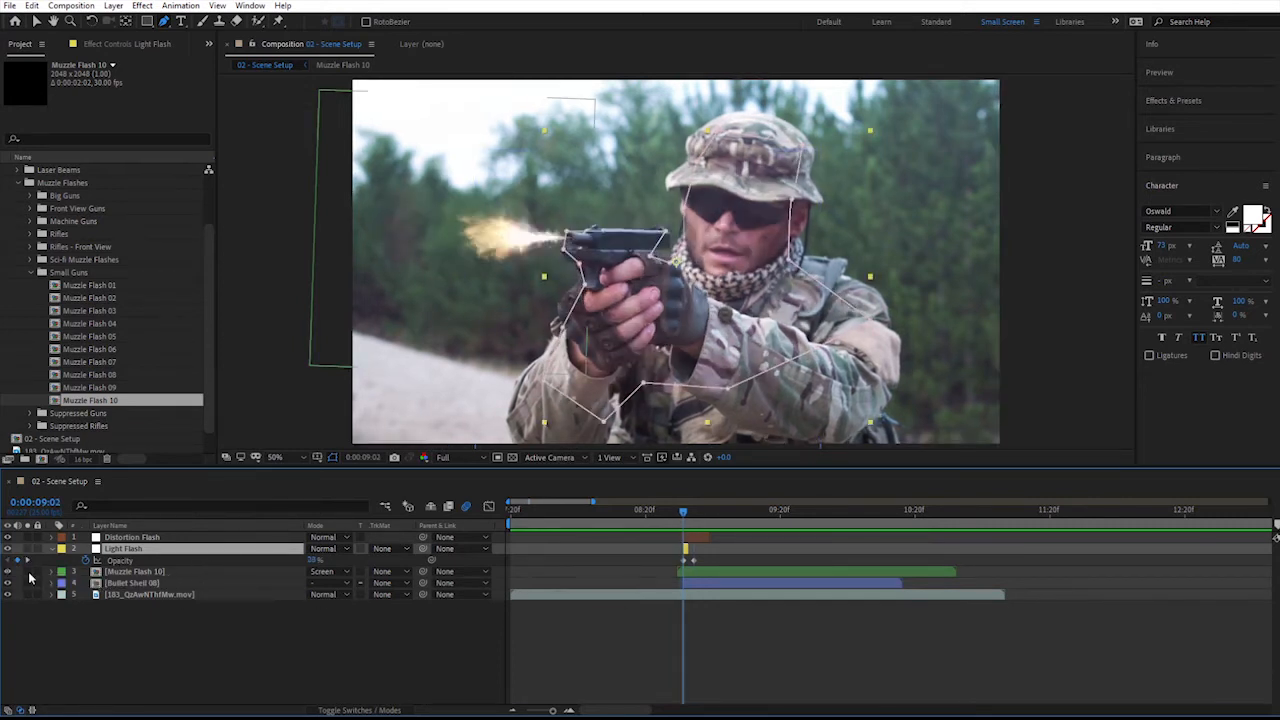
left_click(26, 561)
left_click(9, 562)
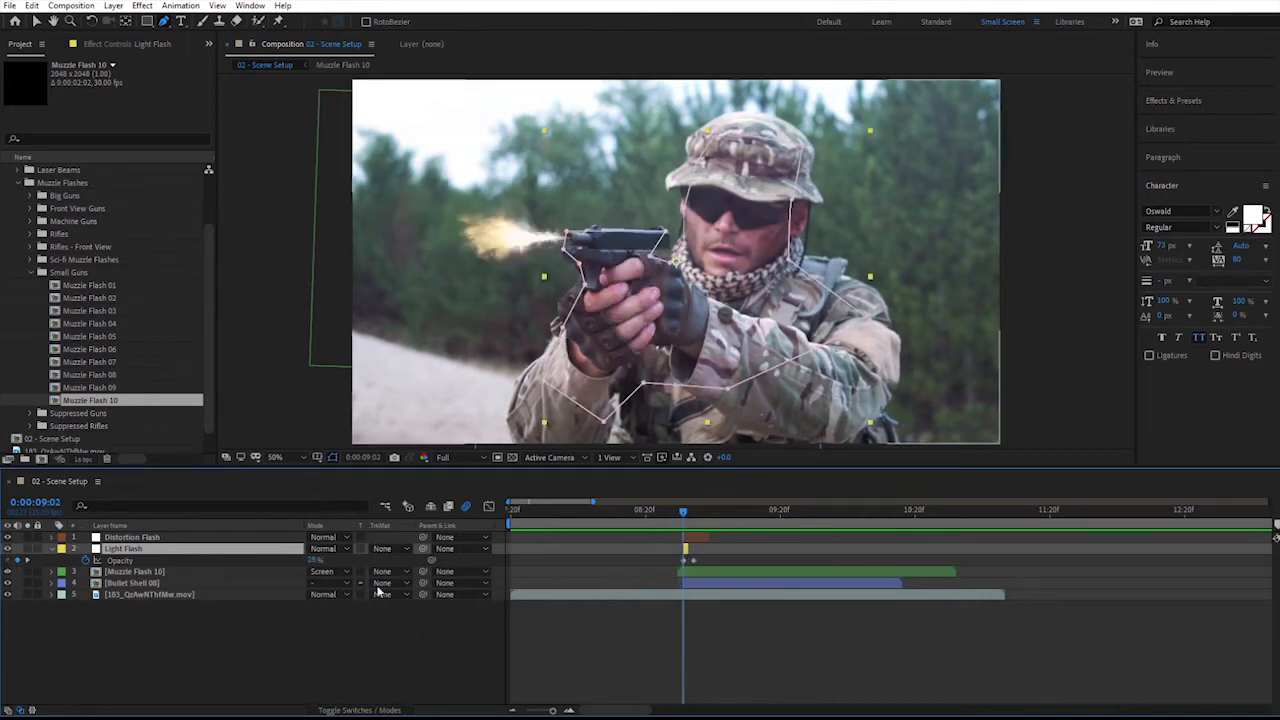
- Try 10% for the Light Flash layer's opacity keyframe at 0:00:09:02, and settle on 15%
left_click(316, 560)
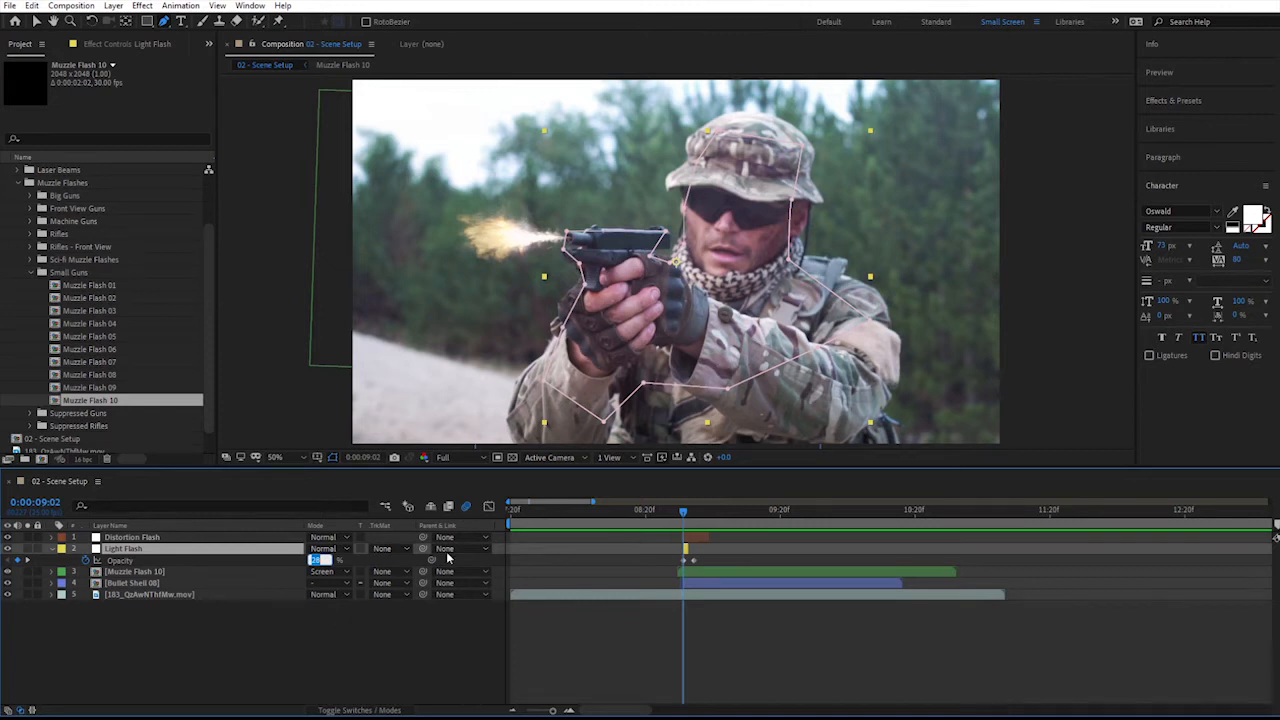
type("10")
key("Return")
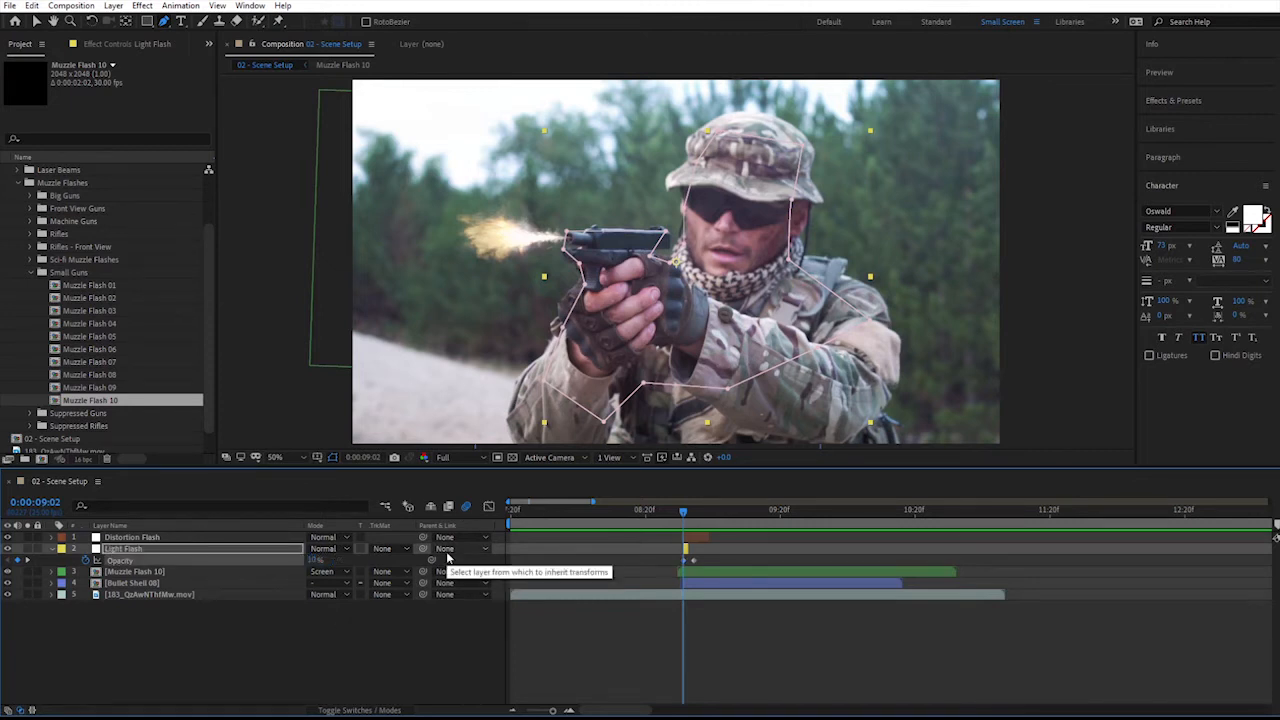
left_click(314, 561)
key("Return")
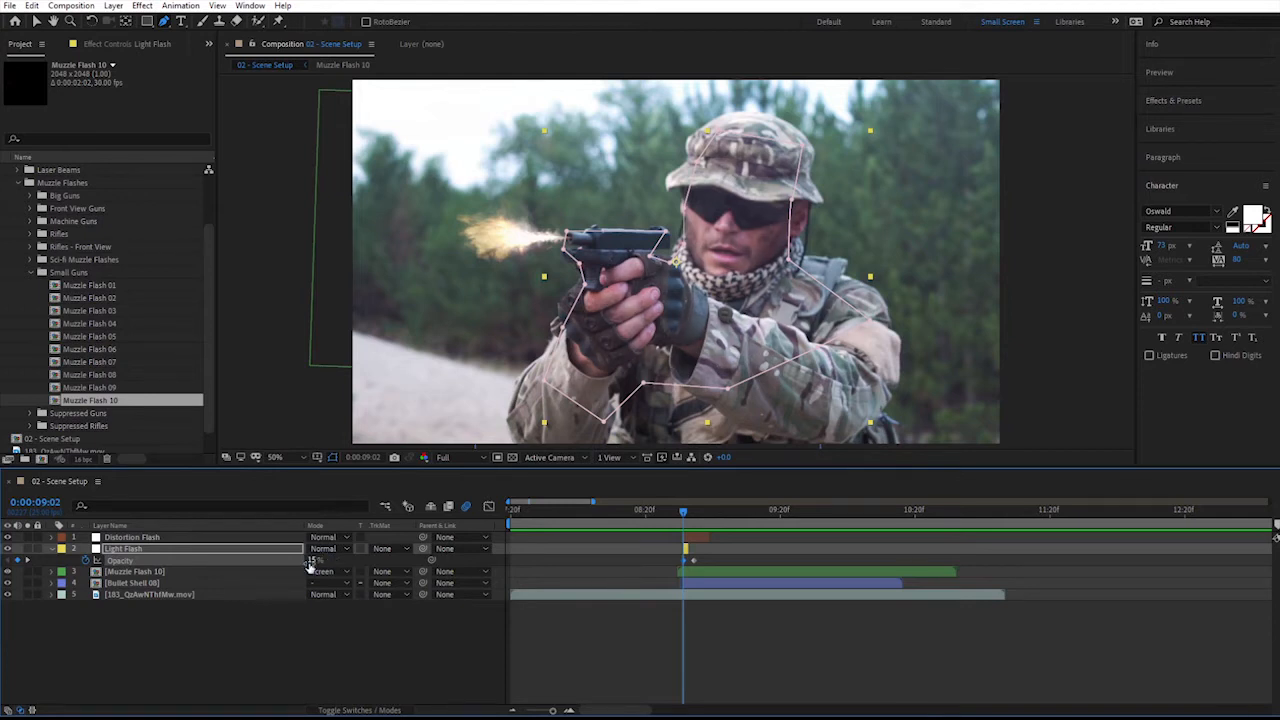
- Deselect the Light Flash layer, collapse its properties and preview the shot with the weaker flash
left_click(140, 634)
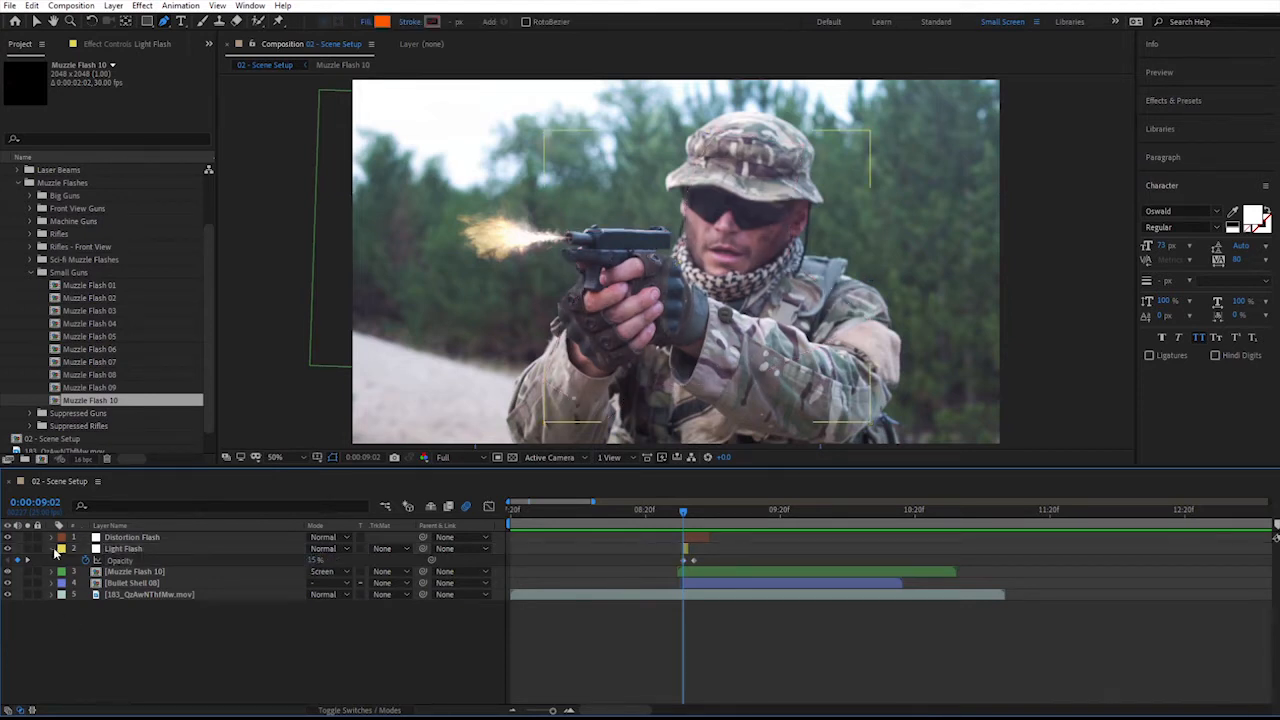
left_click(53, 549)
key("space")
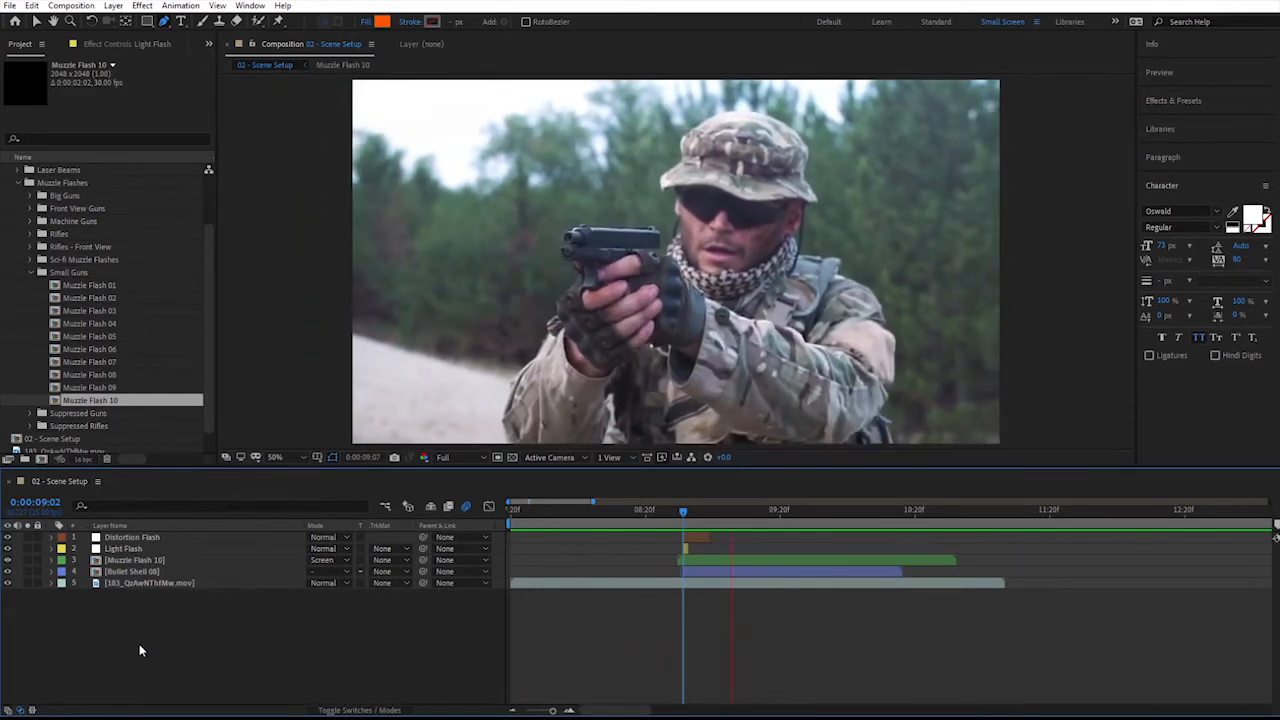
key("space")
- Reveal the Distortion Flash layer's opacity, set it to 50% and preview the shot
left_click(162, 536)
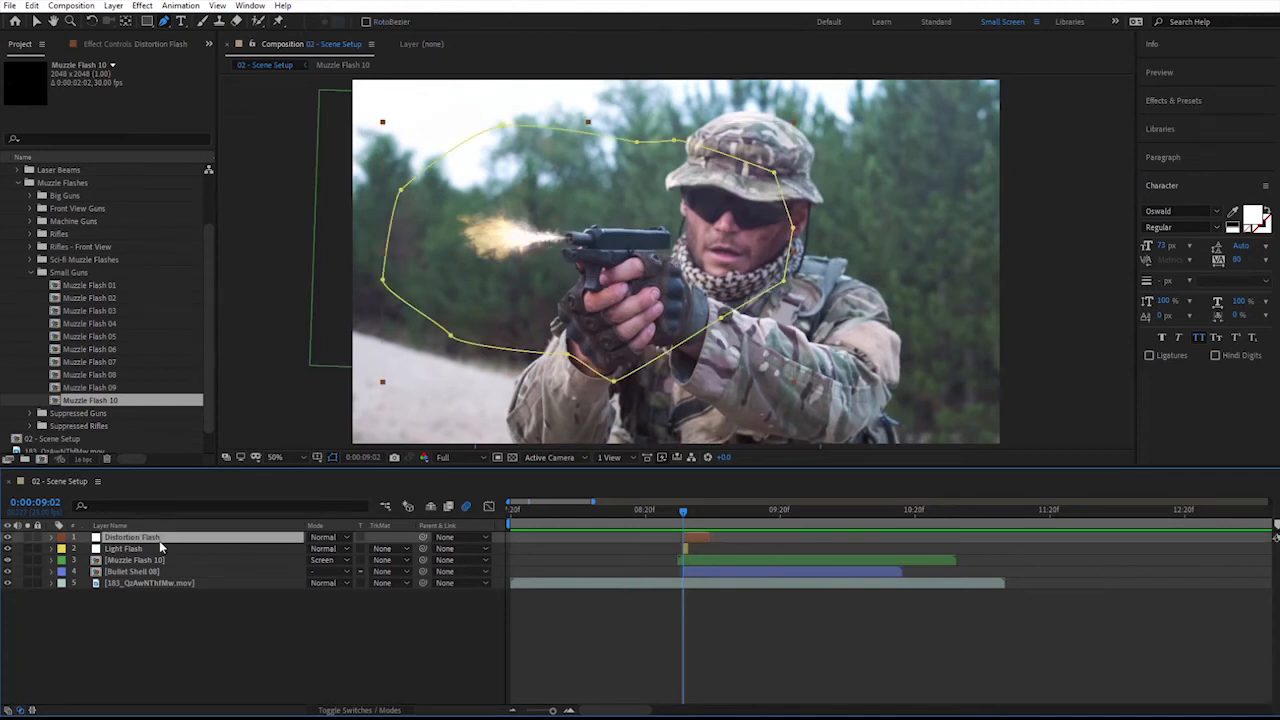
key("t")
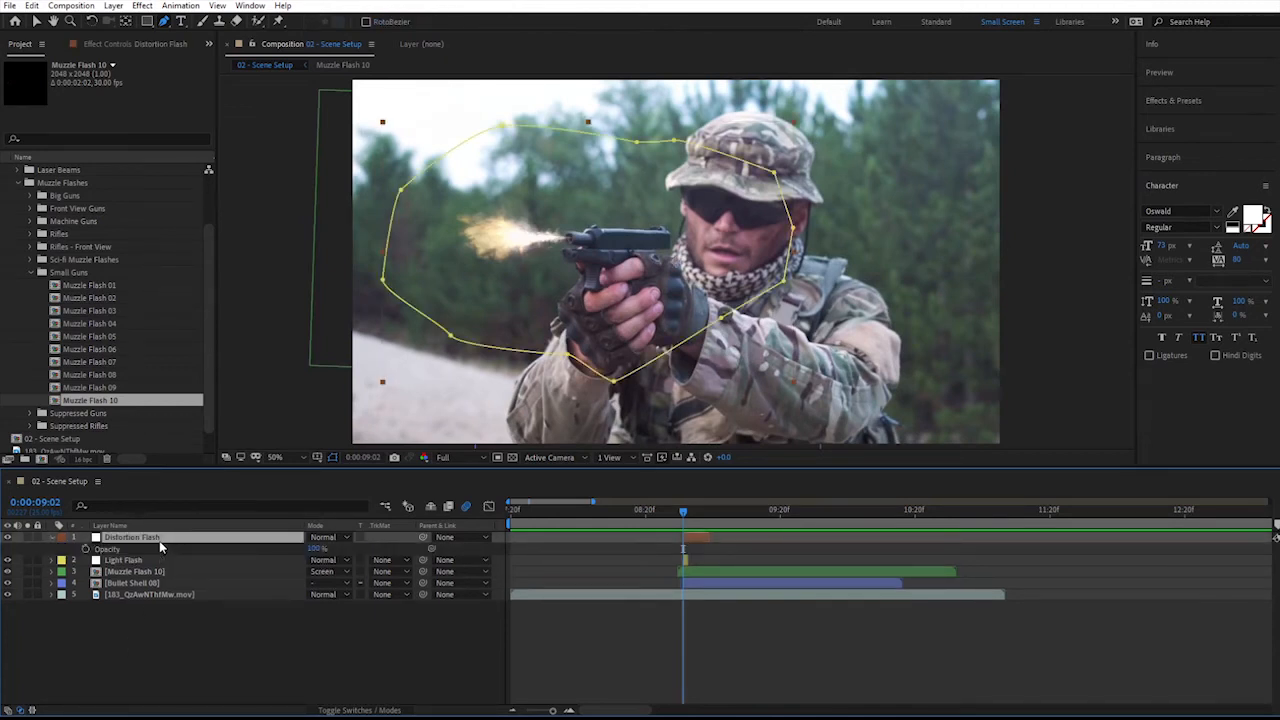
left_click(318, 548)
type("50")
key("Return")
key("space")
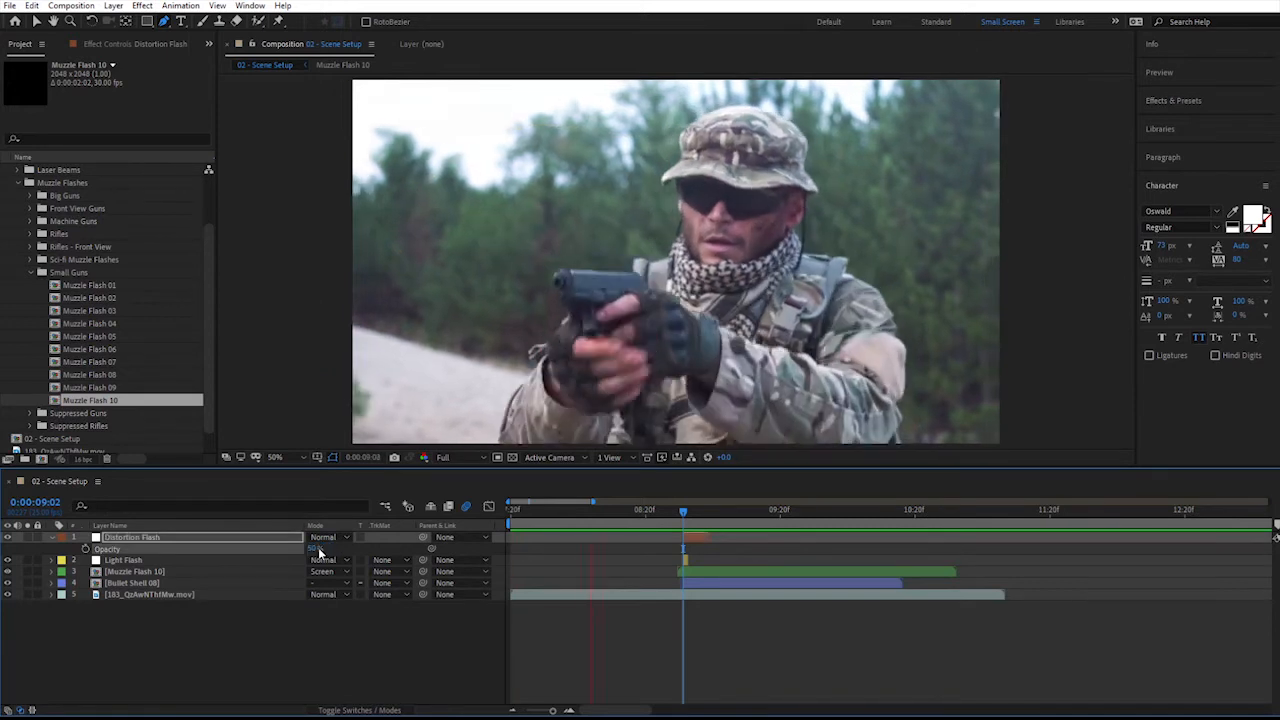
key("space")
- Set the Distortion Flash layer's opacity to 80%, preview the shot, and collapse and deselect the layer
left_click(313, 549)
type("80")
key("Return")
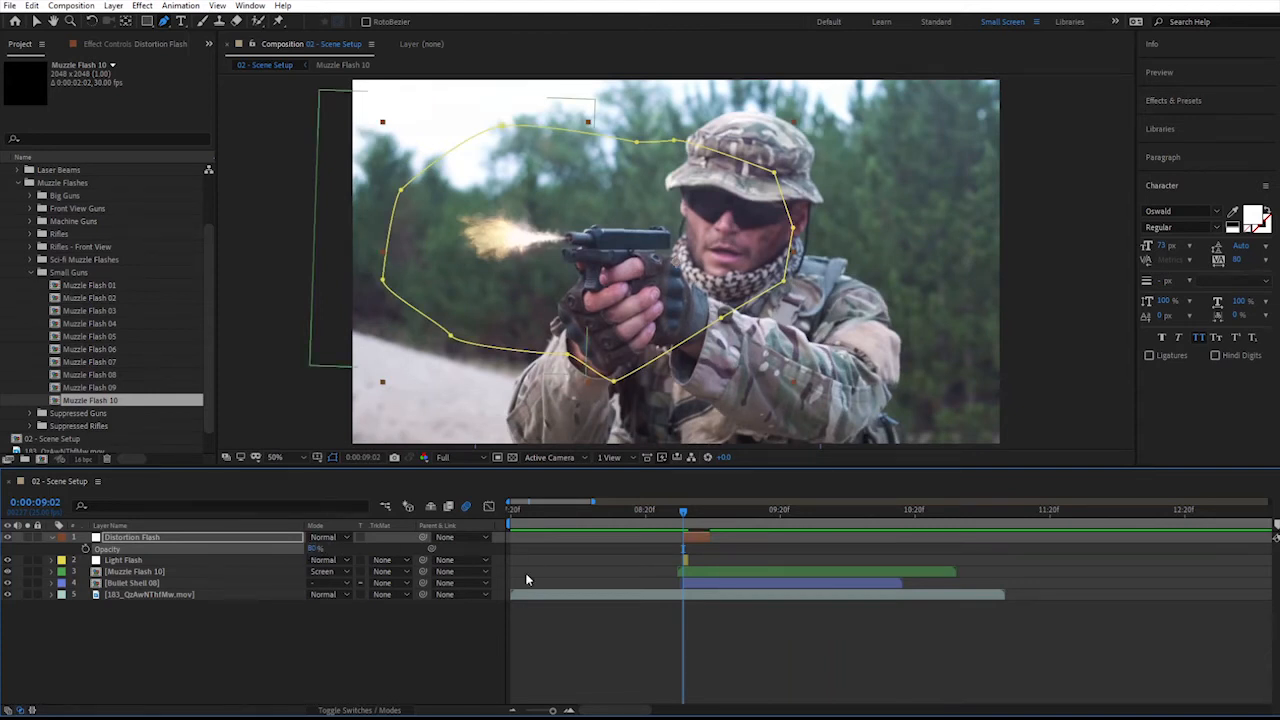
key("space")
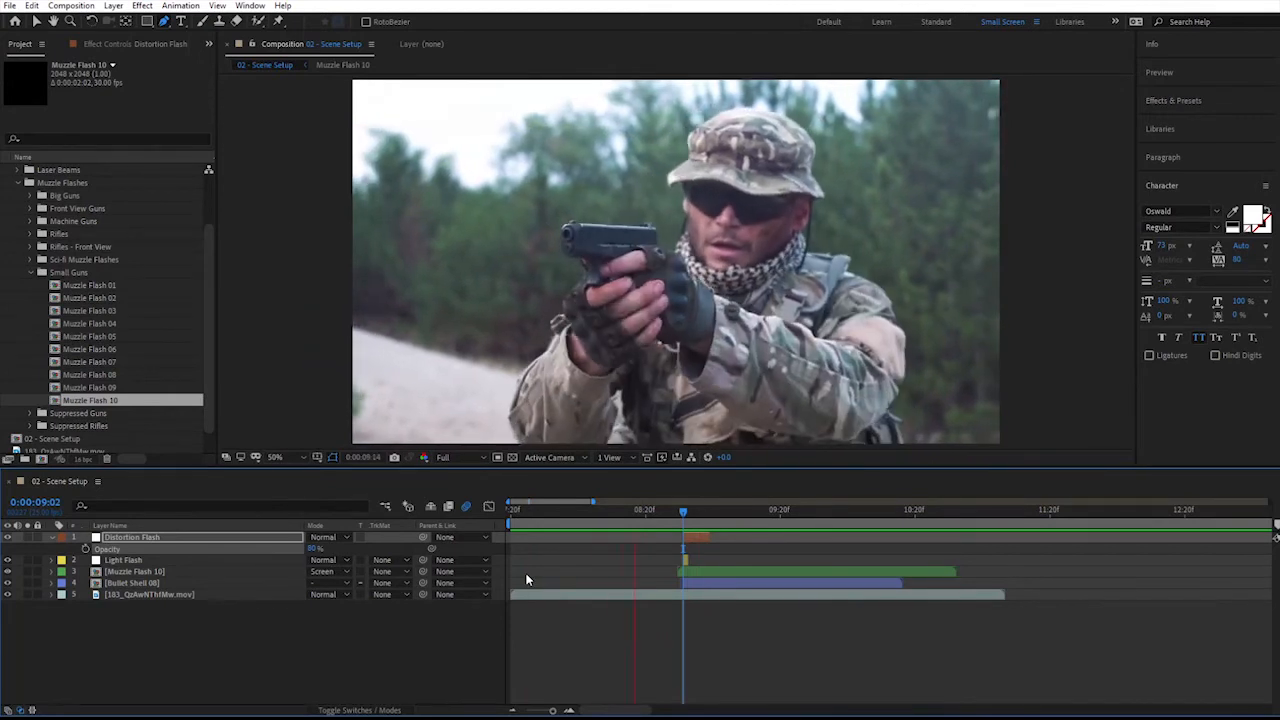
key("space")
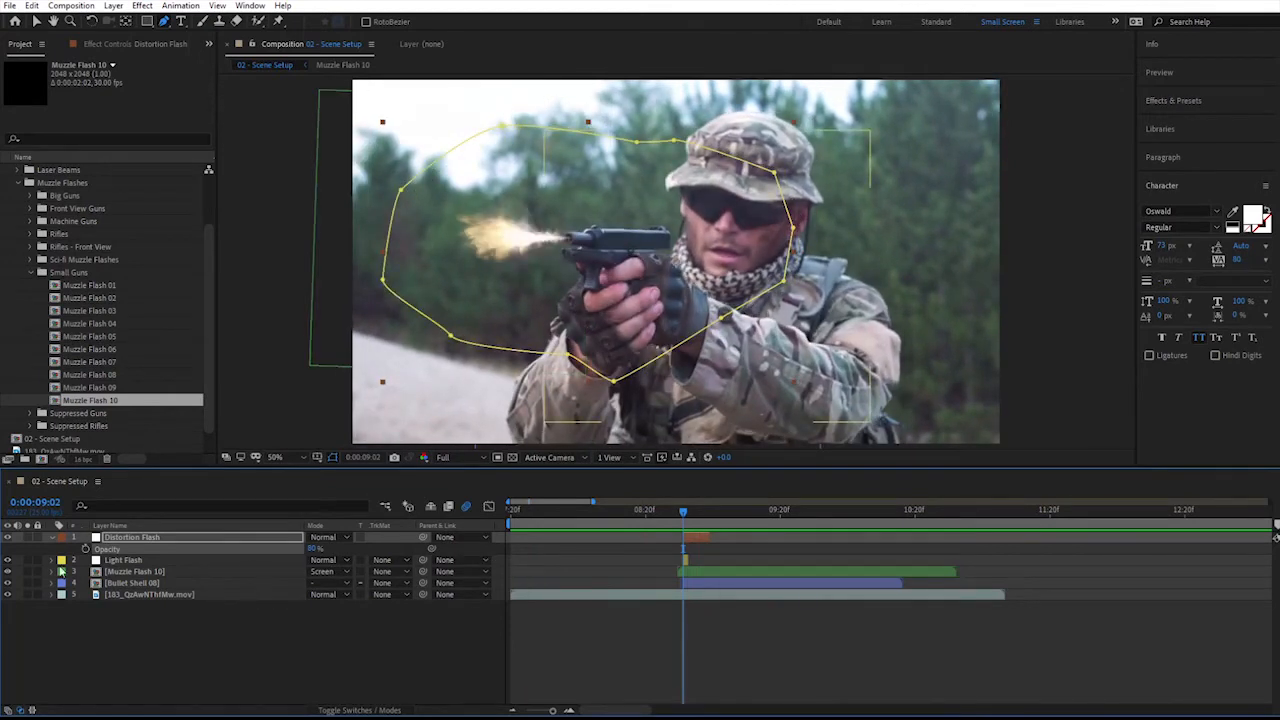
left_click(53, 539)
left_click(128, 630)
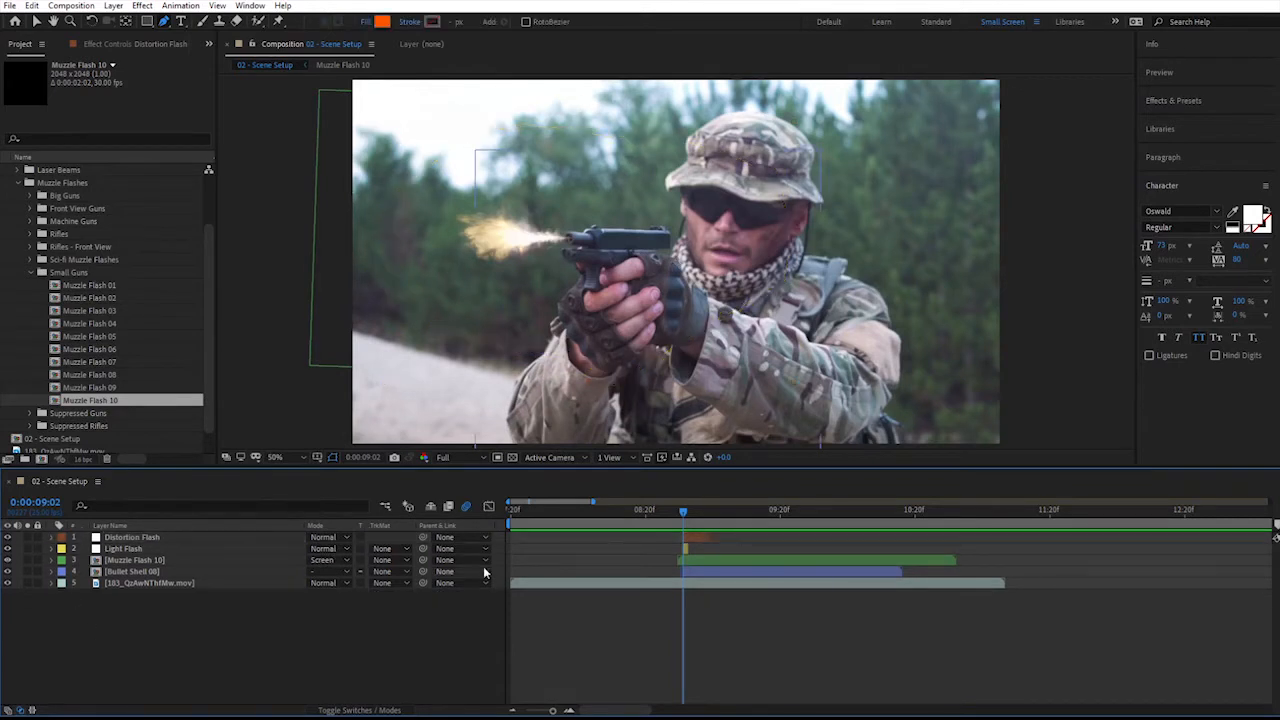
- Inspect the ejected shell's frames and scale the Bullet Shell 08 layer to -72, 72% at 0:00:09:02
left_click_drag(682, 512, 721, 511)
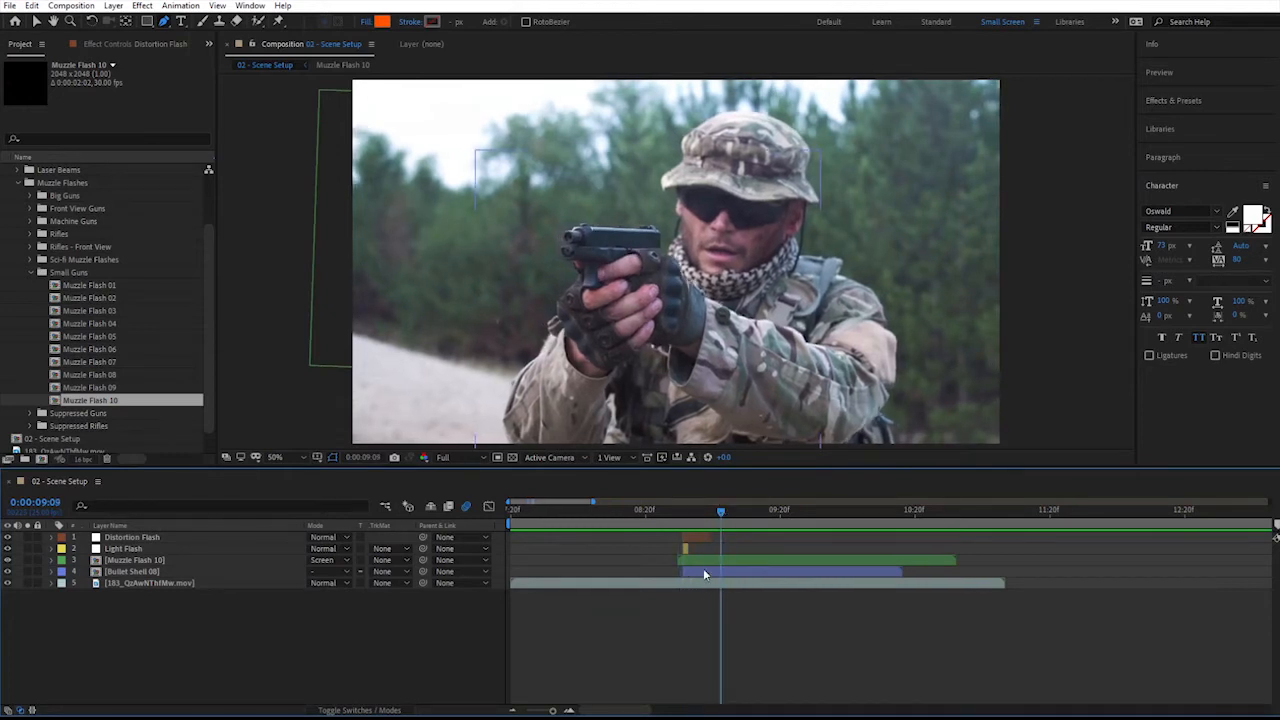
left_click(703, 573)
mouse_move(708, 511)
left_mouse_down()
mouse_move(679, 513)
mouse_move(686, 524)
left_mouse_up()
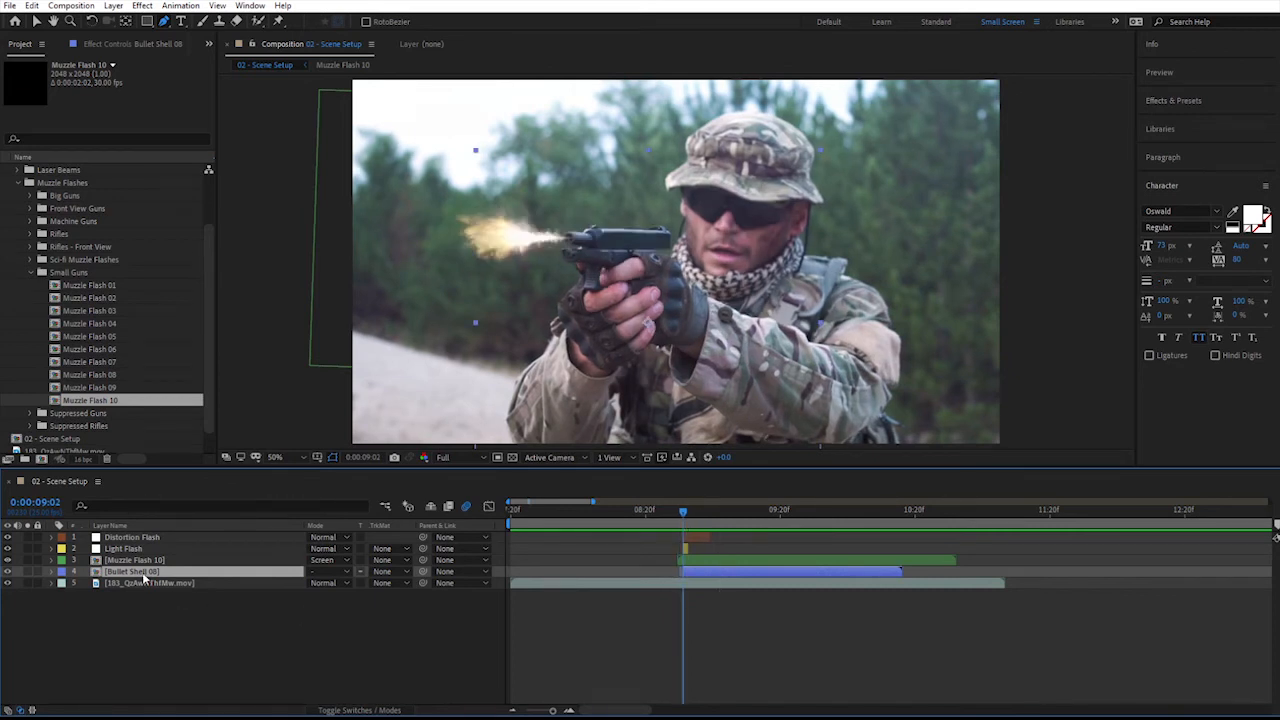
key("comma")
key("period")
key("s")
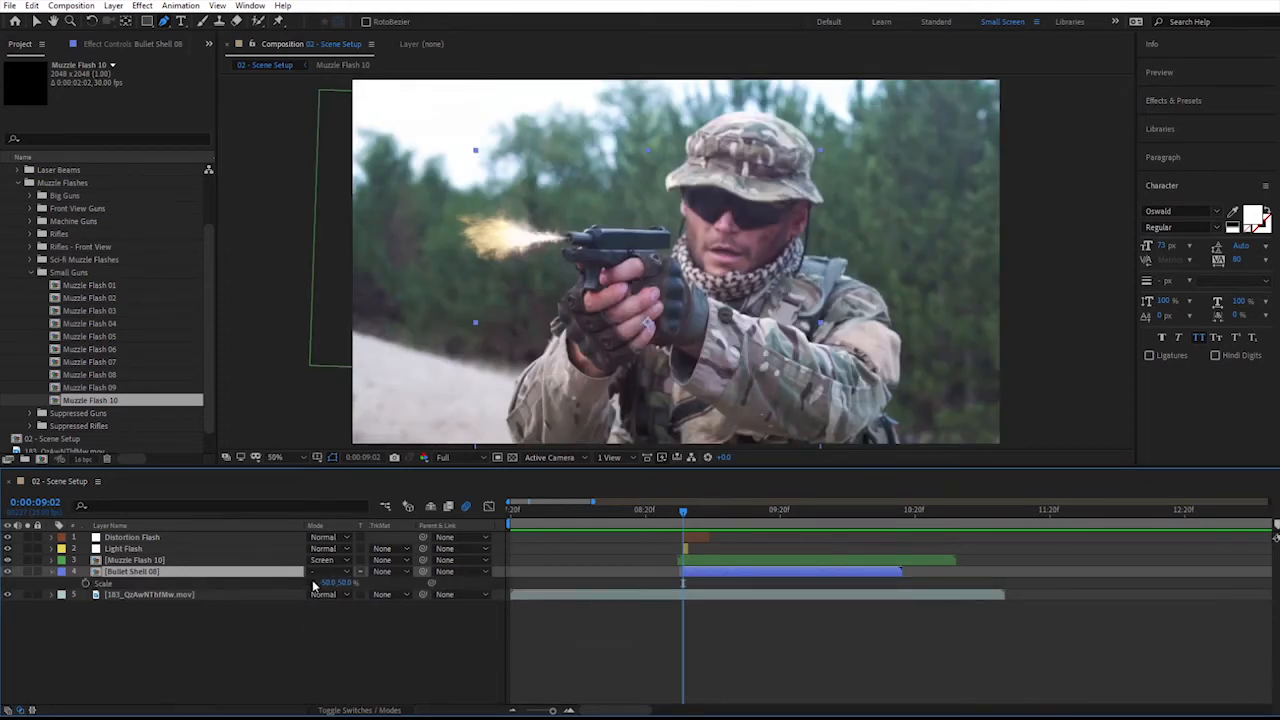
left_click_drag(344, 584, 360, 584)
- Use the Selection tool to reposition the Bullet Shell 08 layer at the rear of the pistol, checking it at 0:00:09:05
left_click(36, 20)
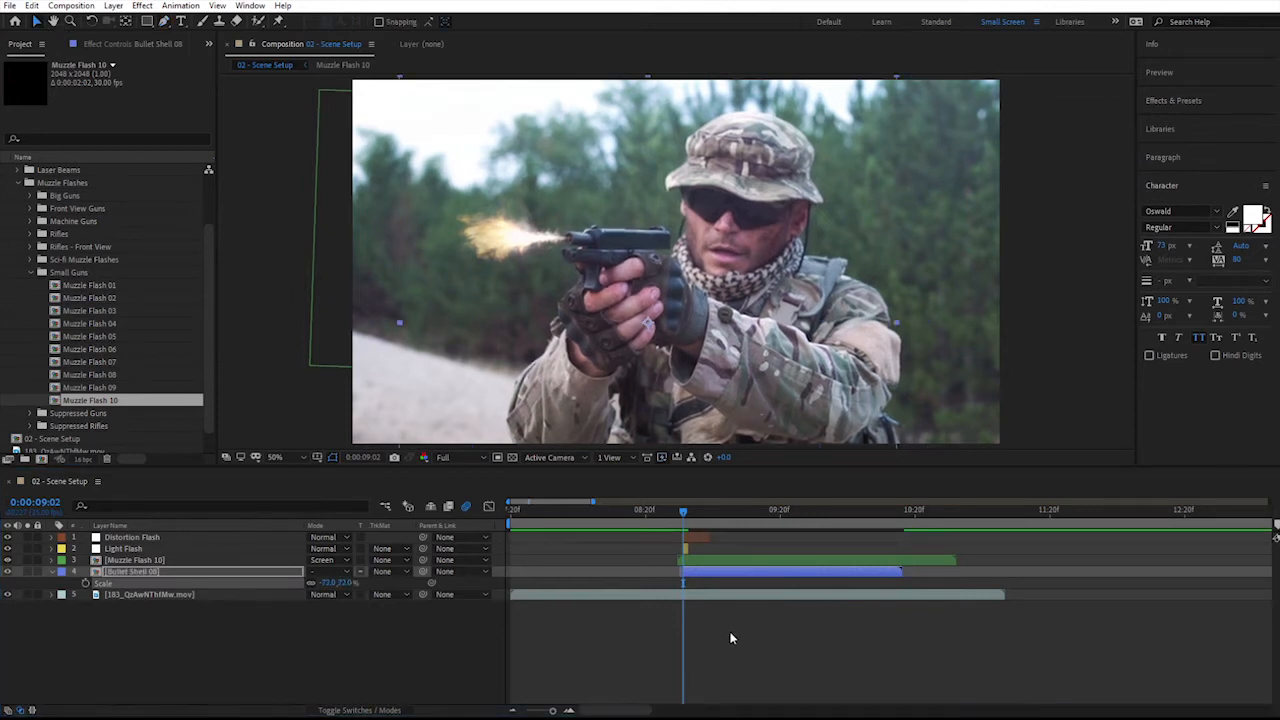
left_click(707, 573)
left_click_drag(676, 382, 818, 285)
mouse_move(685, 513)
left_mouse_down()
mouse_move(720, 510)
mouse_move(690, 511)
mouse_move(702, 515)
left_mouse_up()
left_click_drag(750, 203, 617, 243)
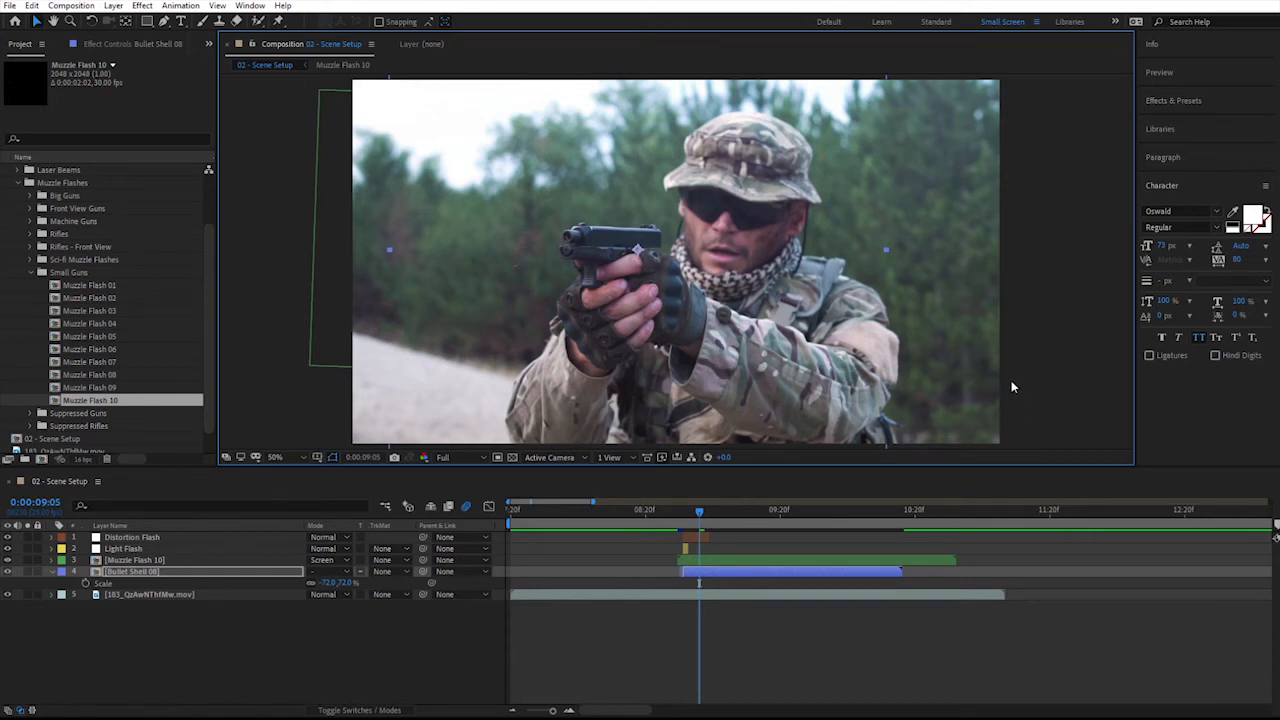
- Flip the Bullet Shell 08 layer horizontally with a scale of 72, 72% and move it onto the pistol's slide
left_click(318, 583)
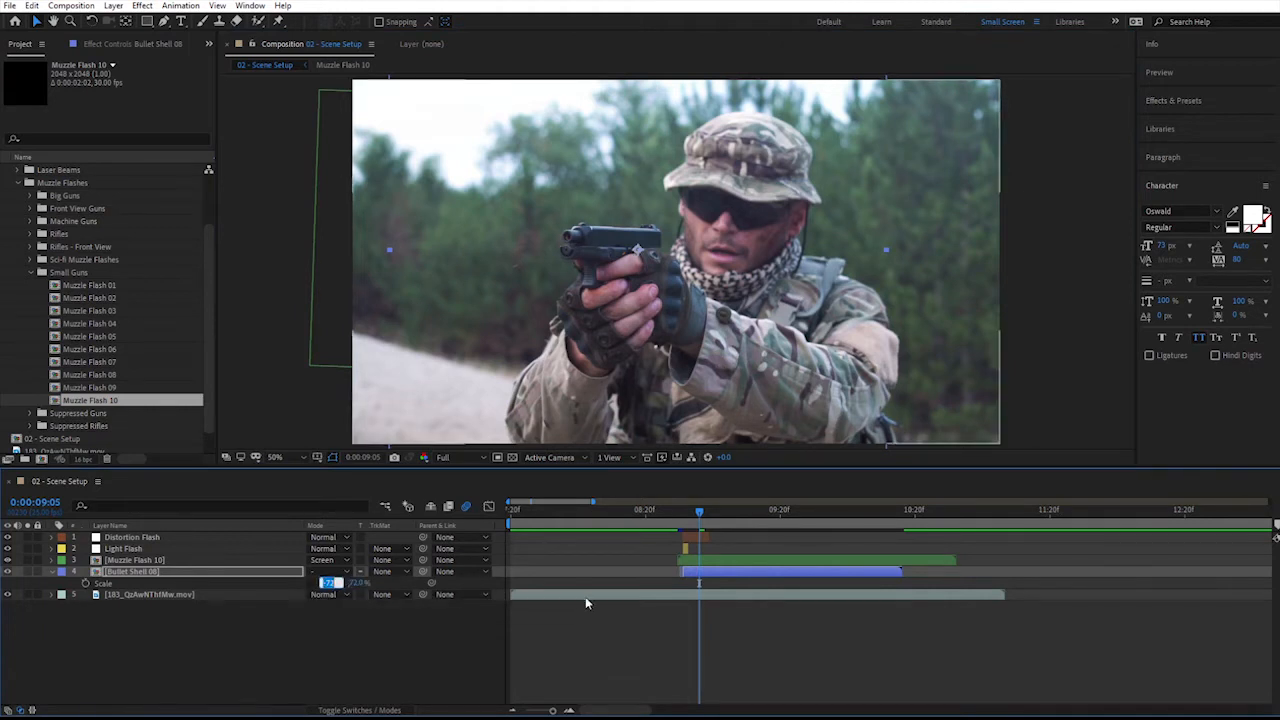
type("72")
key("Return")
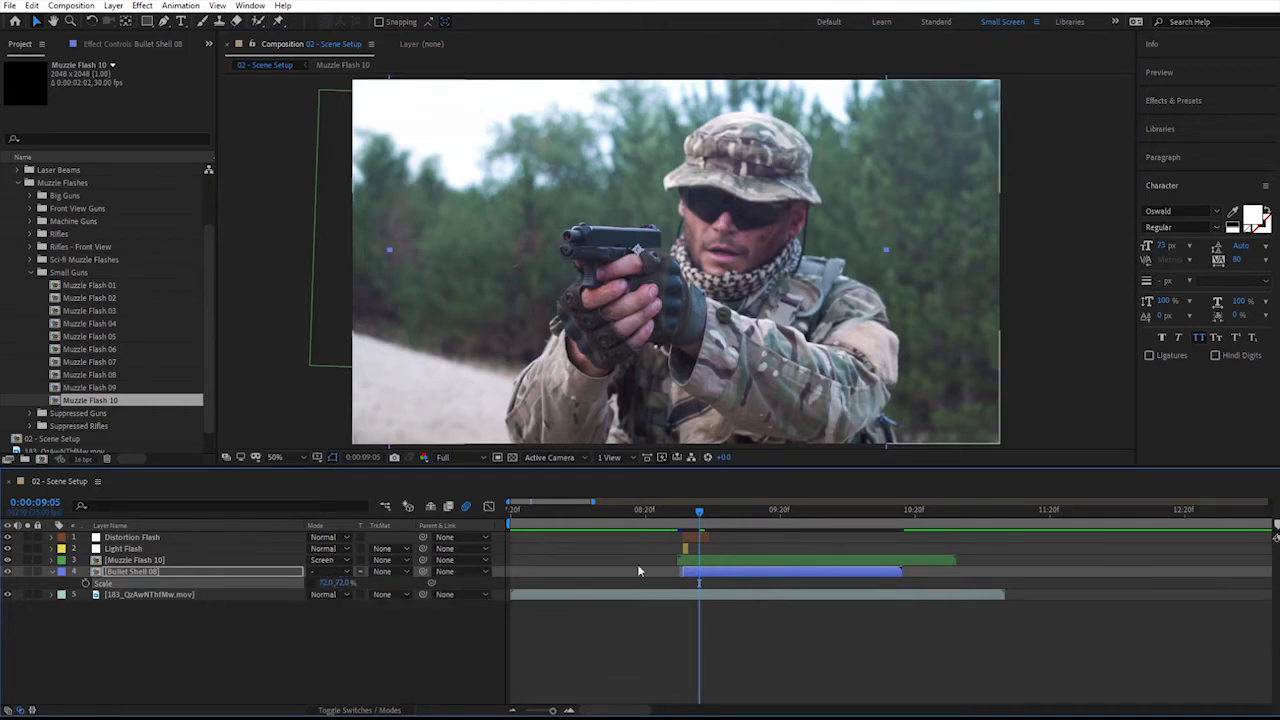
mouse_move(658, 255)
left_mouse_down()
mouse_move(603, 251)
mouse_move(662, 296)
mouse_move(664, 253)
left_mouse_up()
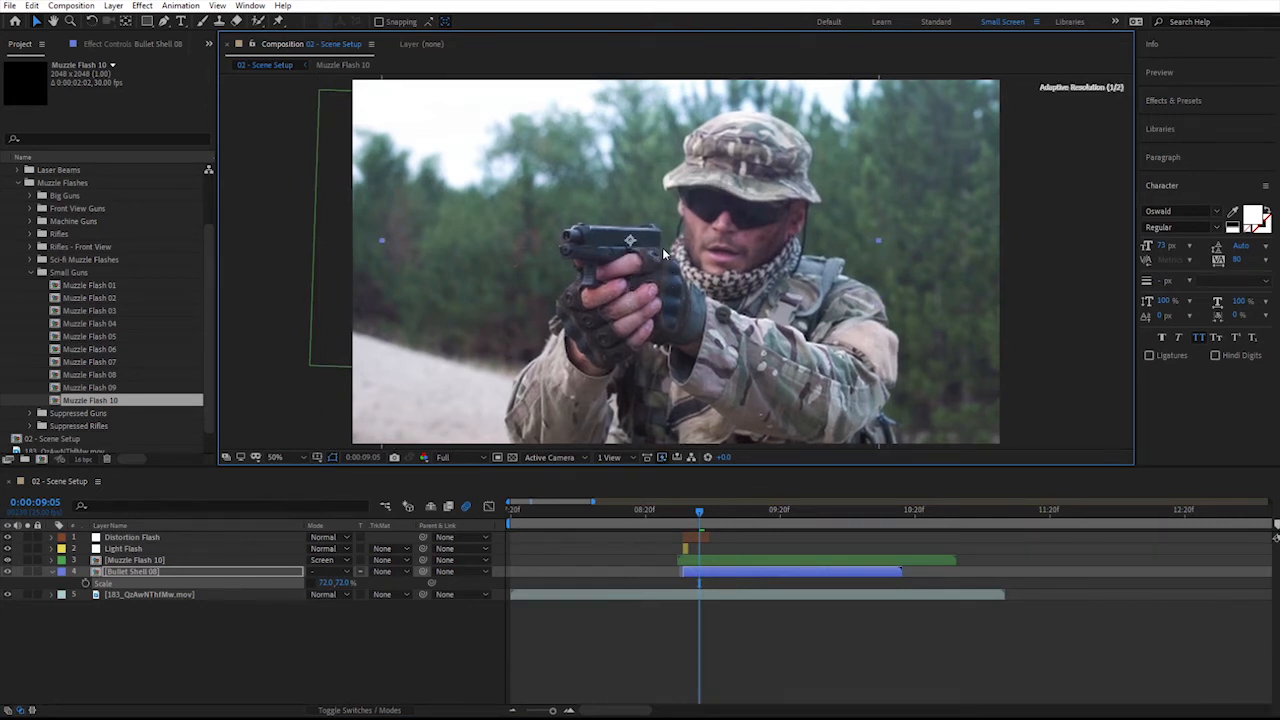
- Scale the Bullet Shell 08 layer to 100% at 0:00:09:04 and nudge it slightly down on the pistol's slide
mouse_move(698, 514)
left_mouse_down()
mouse_move(681, 511)
mouse_move(740, 509)
mouse_move(694, 509)
left_mouse_up()
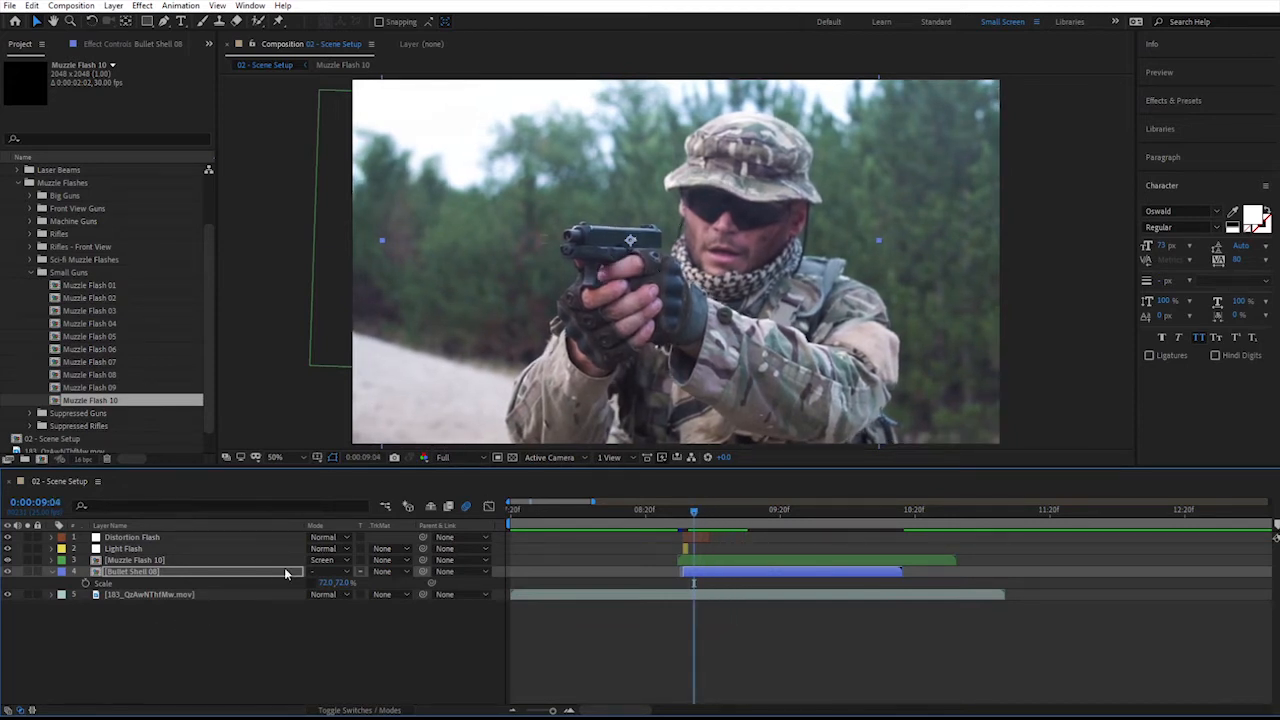
left_click(319, 585)
type("100")
key("Return")
mouse_move(729, 218)
left_mouse_down()
mouse_move(754, 222)
mouse_move(730, 222)
left_mouse_up()
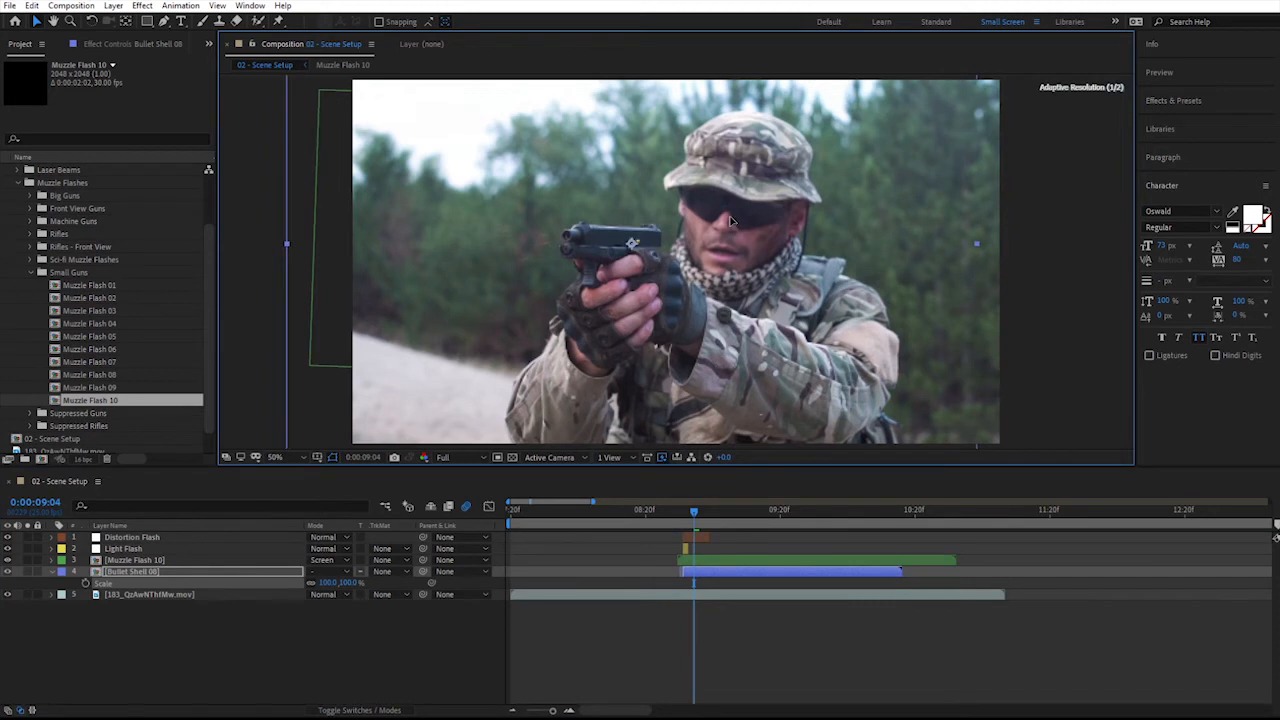
- Deselect the Bullet Shell 08 layer and preview the shot with the enlarged shell
left_click(399, 656)
key("space")
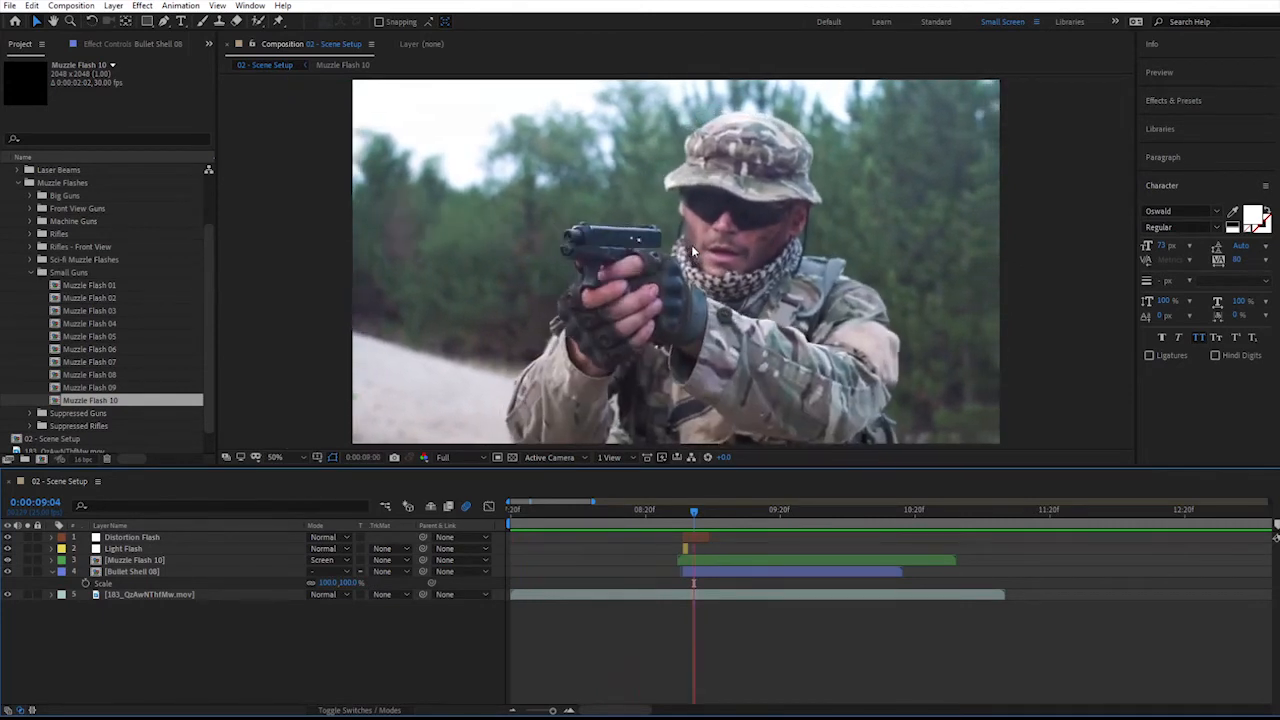
key("space")
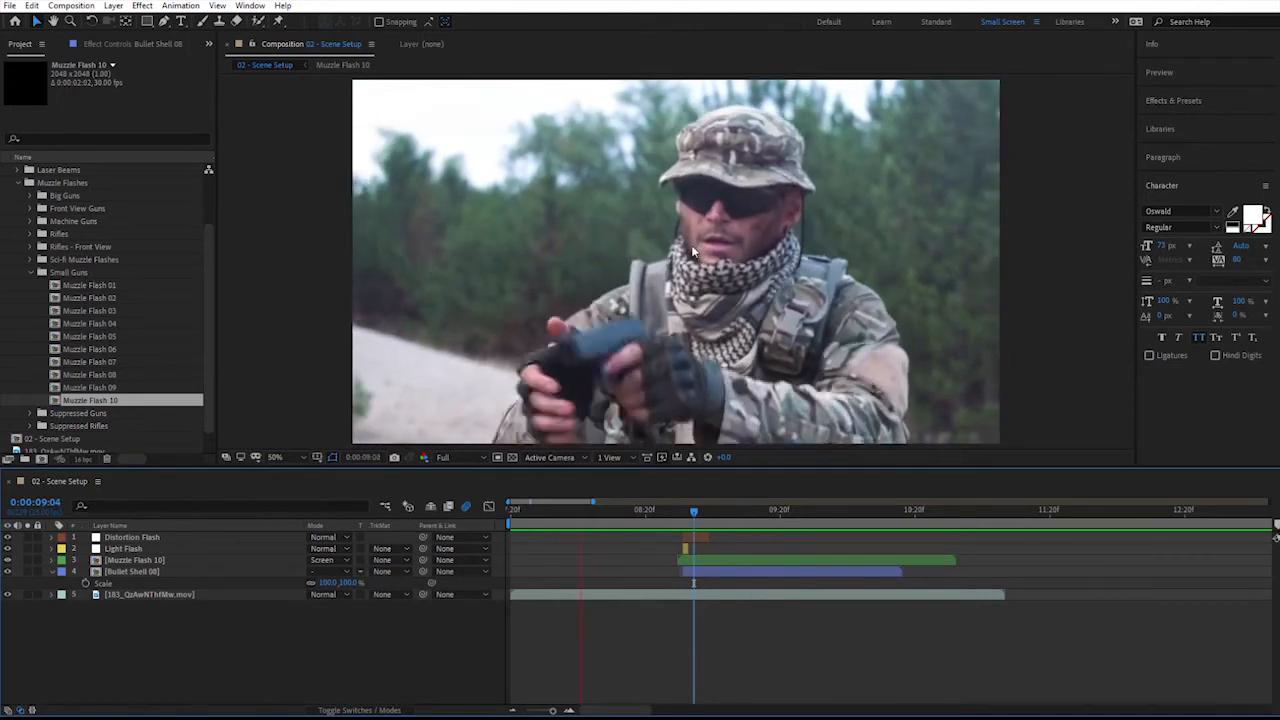
key("space")
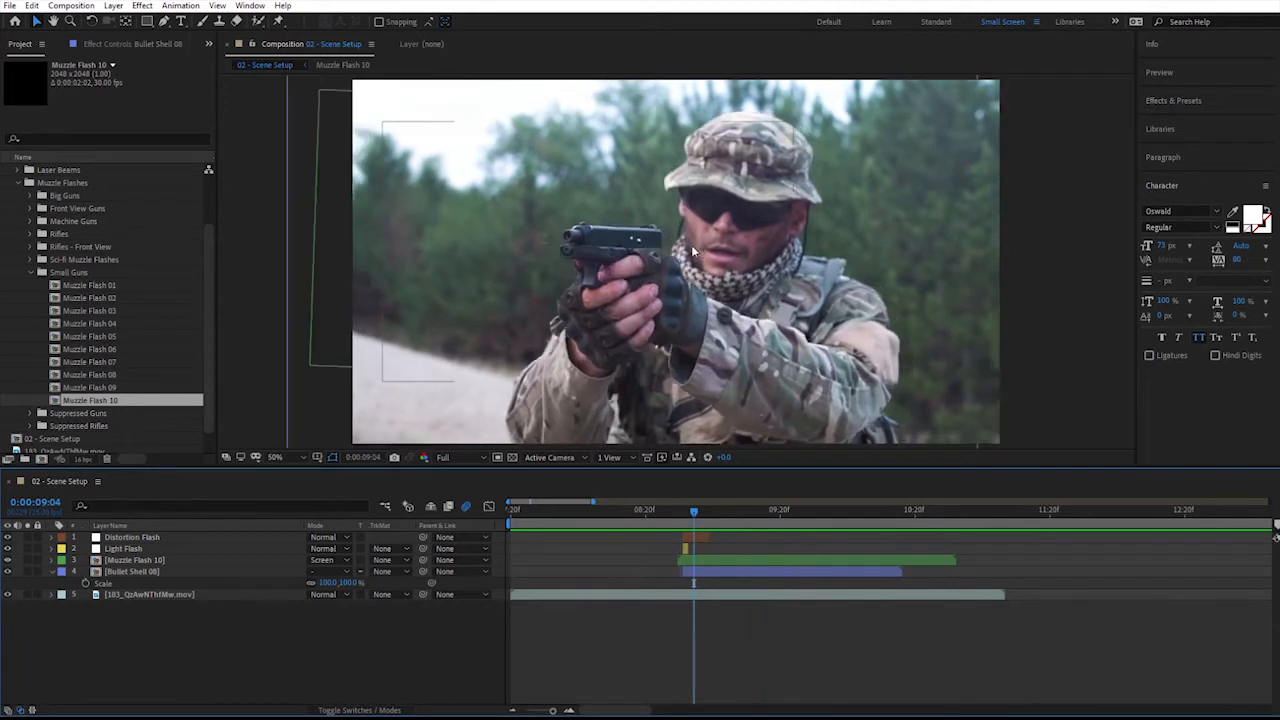
- Toggle the Tritone effect on the Muzzle Flash 10 layer at 0:00:09:02 and preview the shot to compare the flash colour
left_click_drag(694, 517, 683, 517)
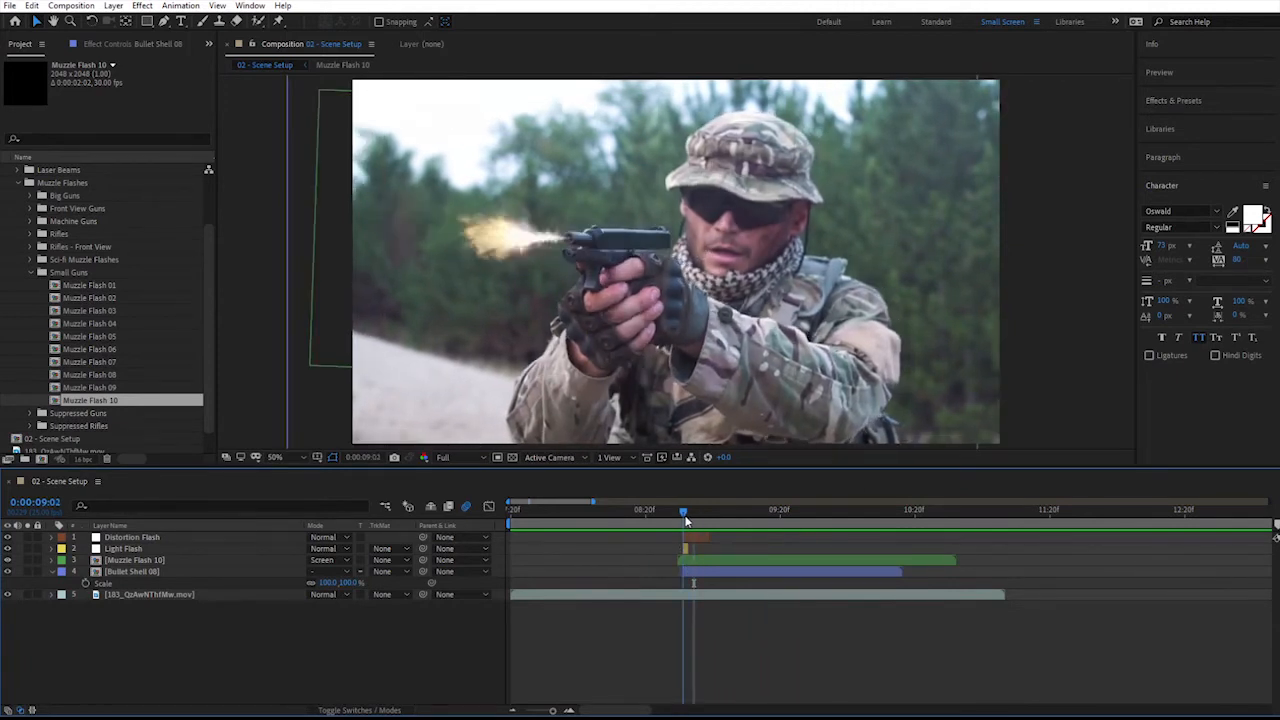
left_click(115, 563)
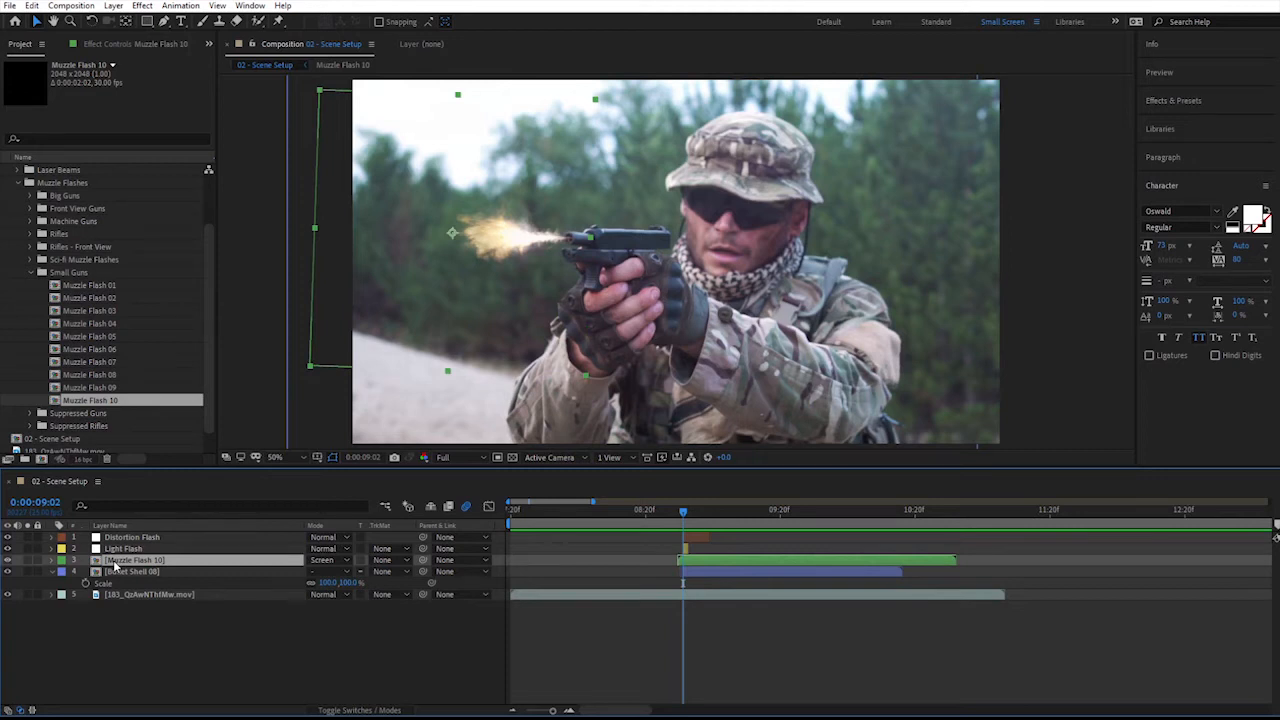
left_click(120, 44)
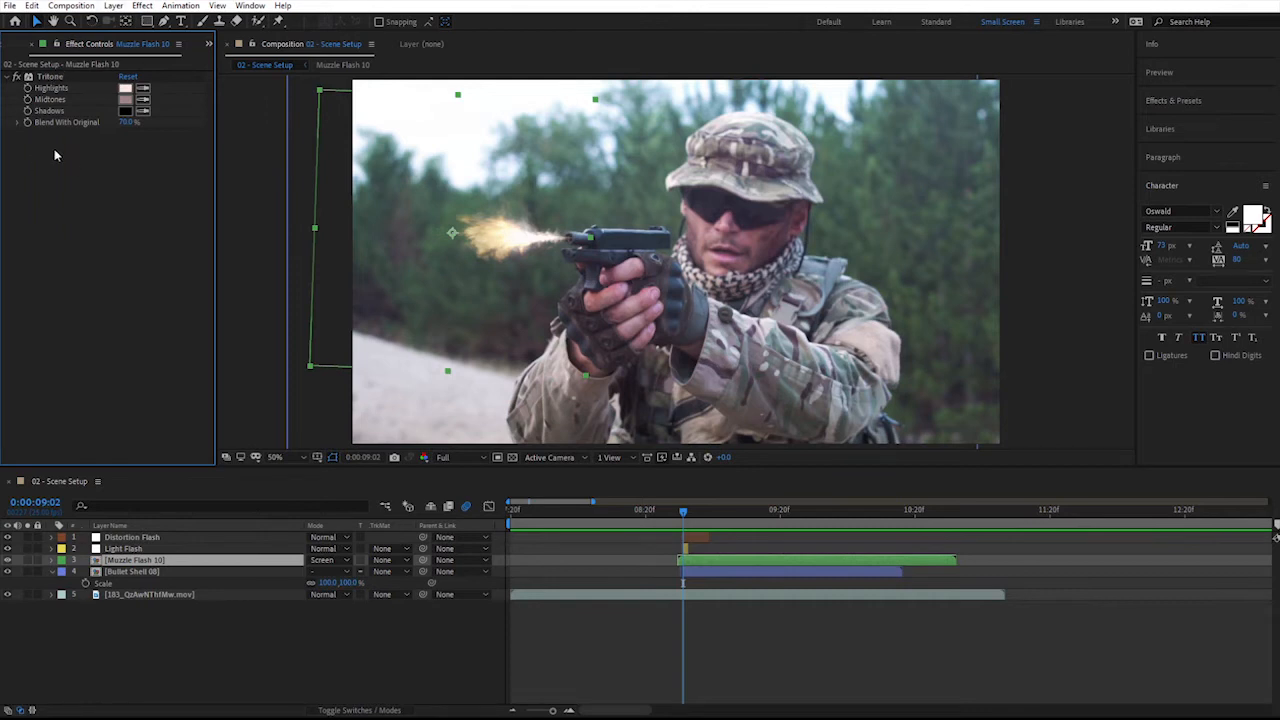
left_click(52, 78)
left_click(17, 78)
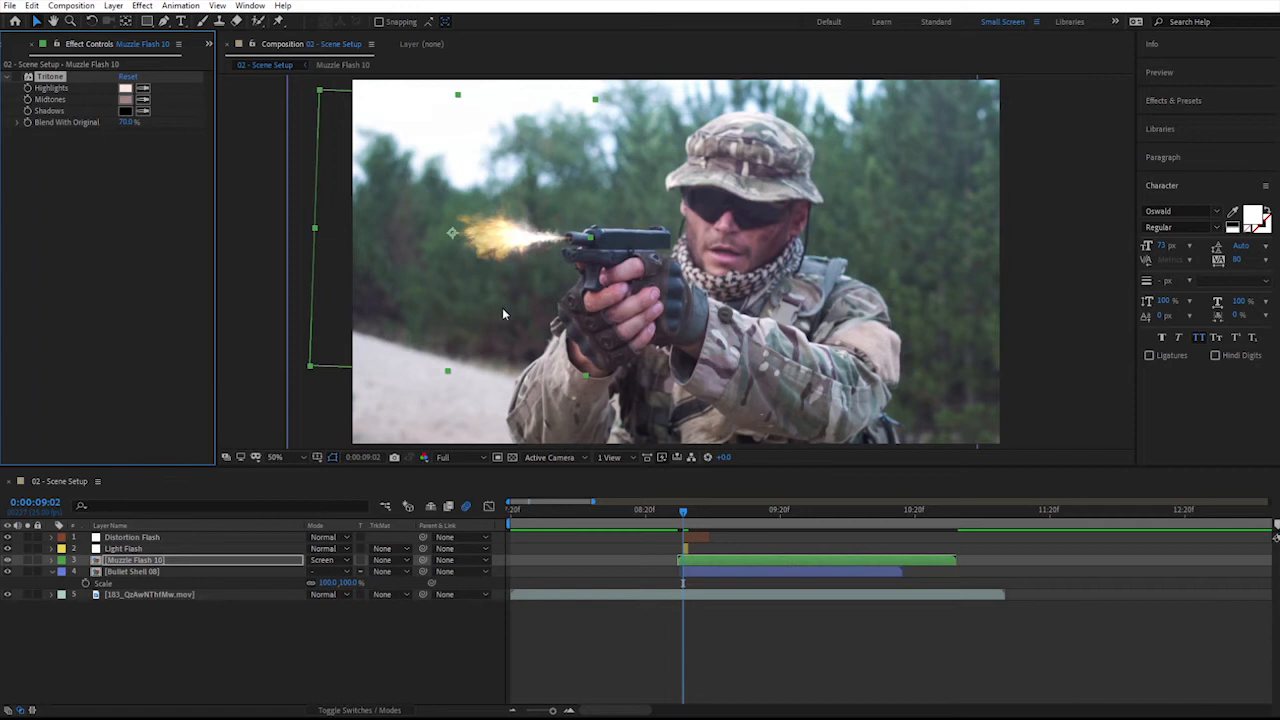
key("space")
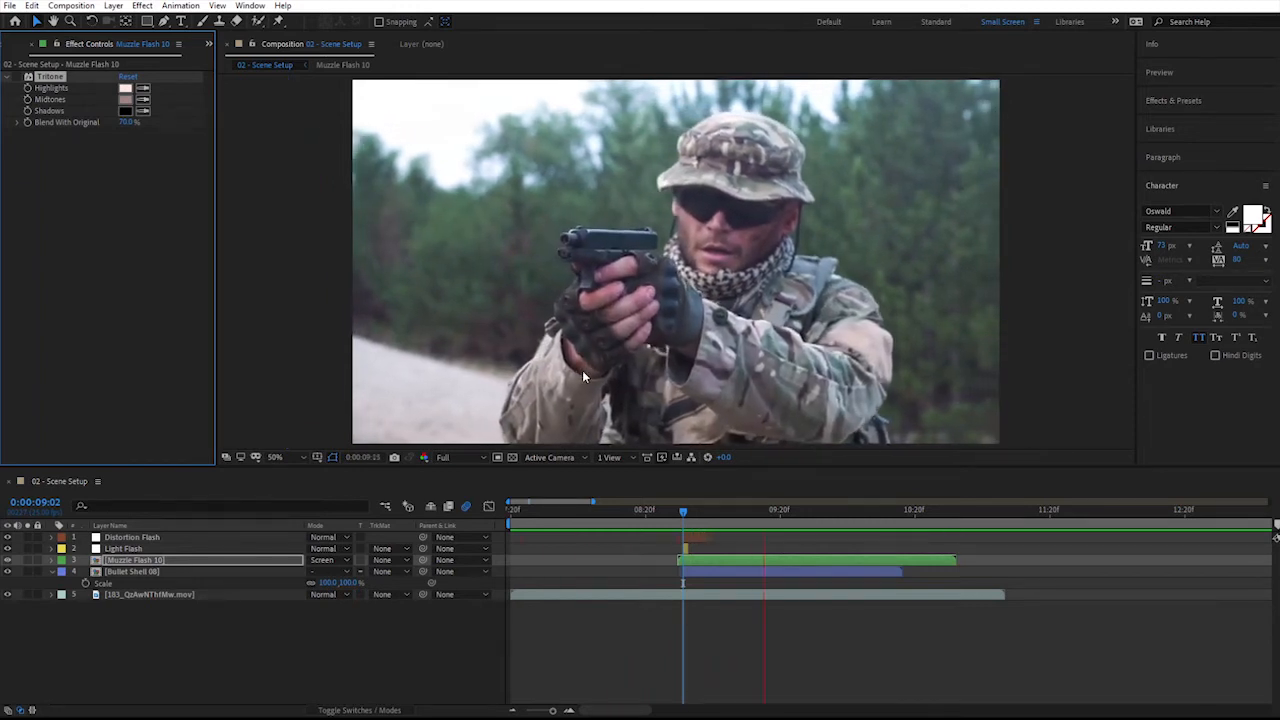
key("space")
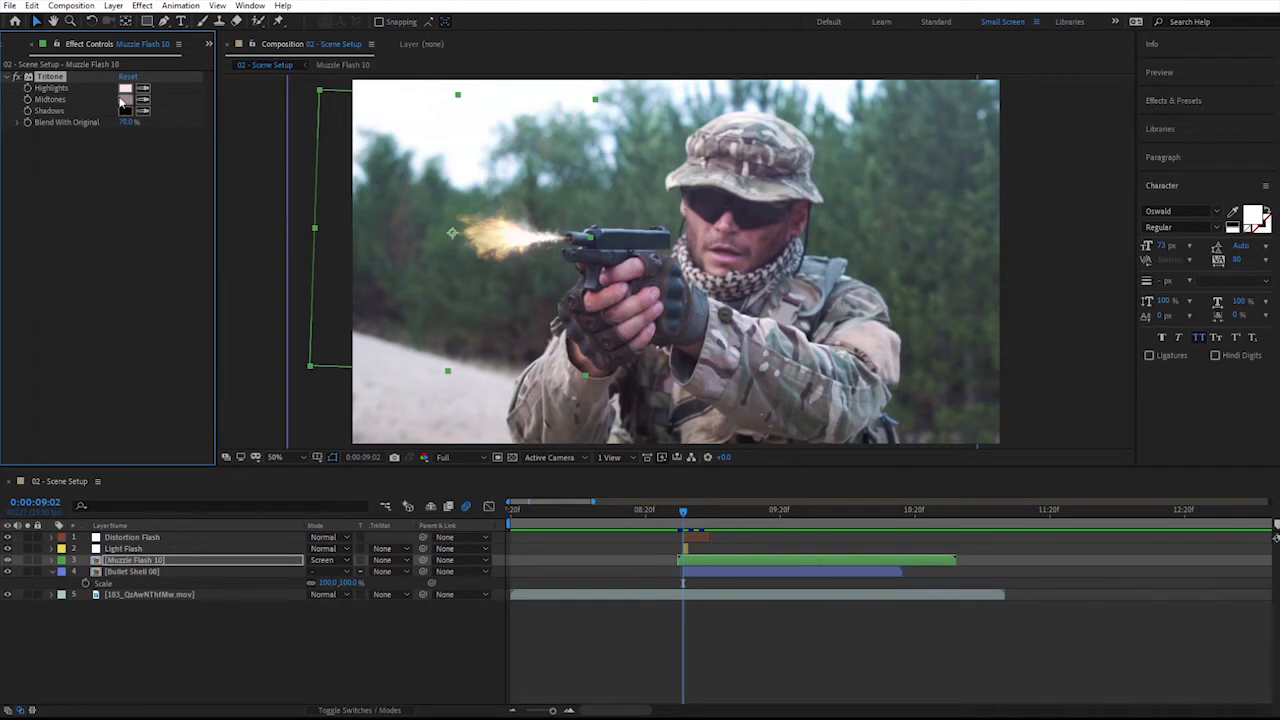
- Sample Tritone highlights from the white sky and midtones from the soldier's face, set near-black shadows, and preview the recoloured muzzle flash
left_click(143, 88)
left_click(440, 85)
left_click(143, 100)
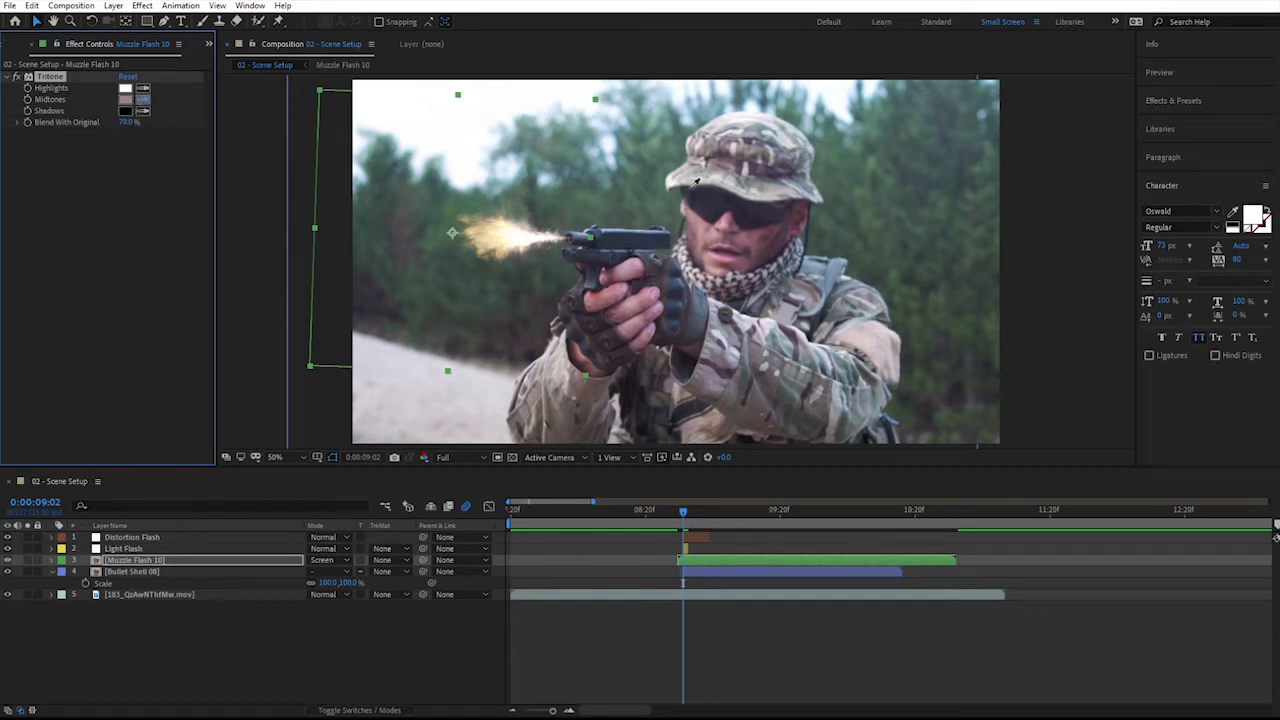
left_click(708, 218)
left_click(636, 392)
left_click(125, 110)
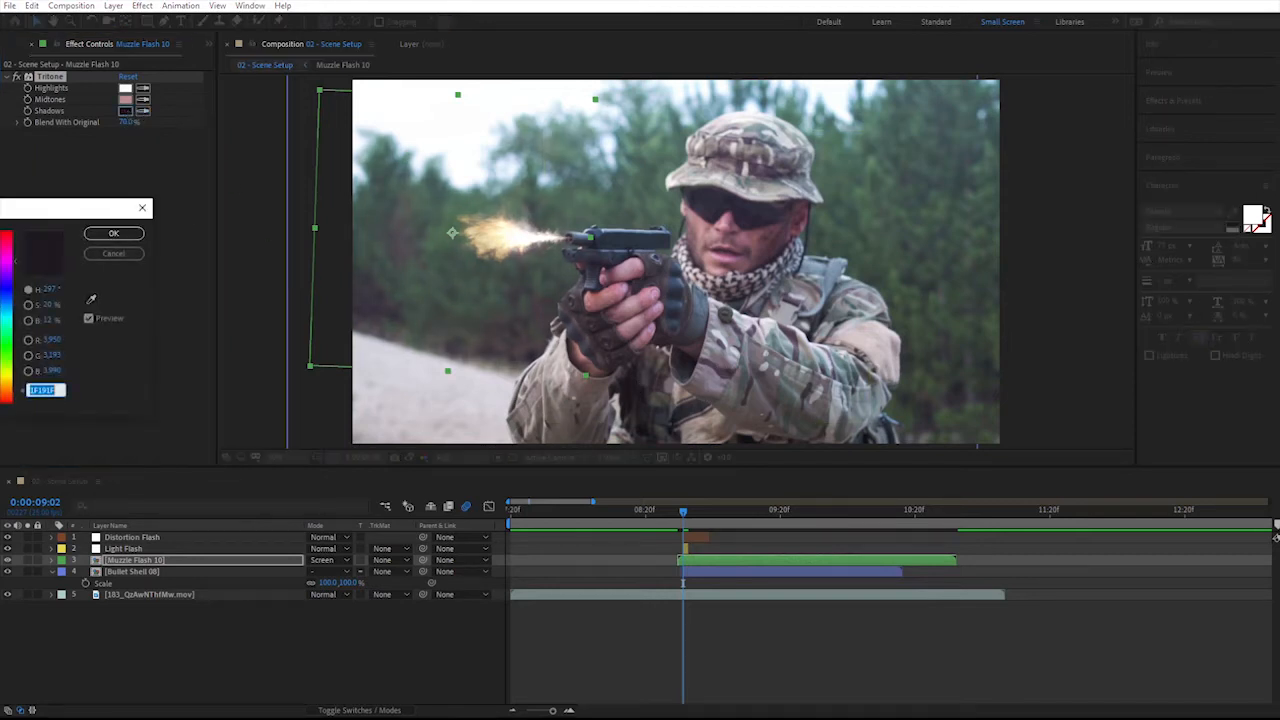
left_click(100, 236)
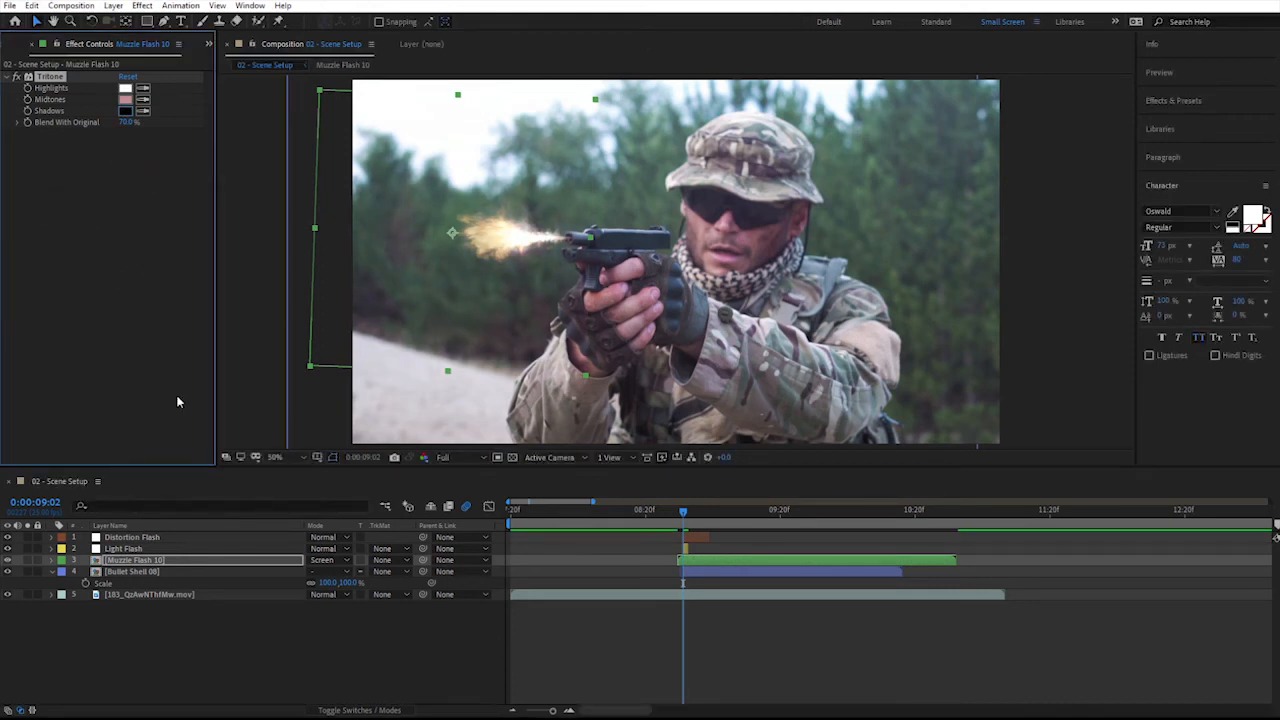
left_click(212, 659)
key("space")
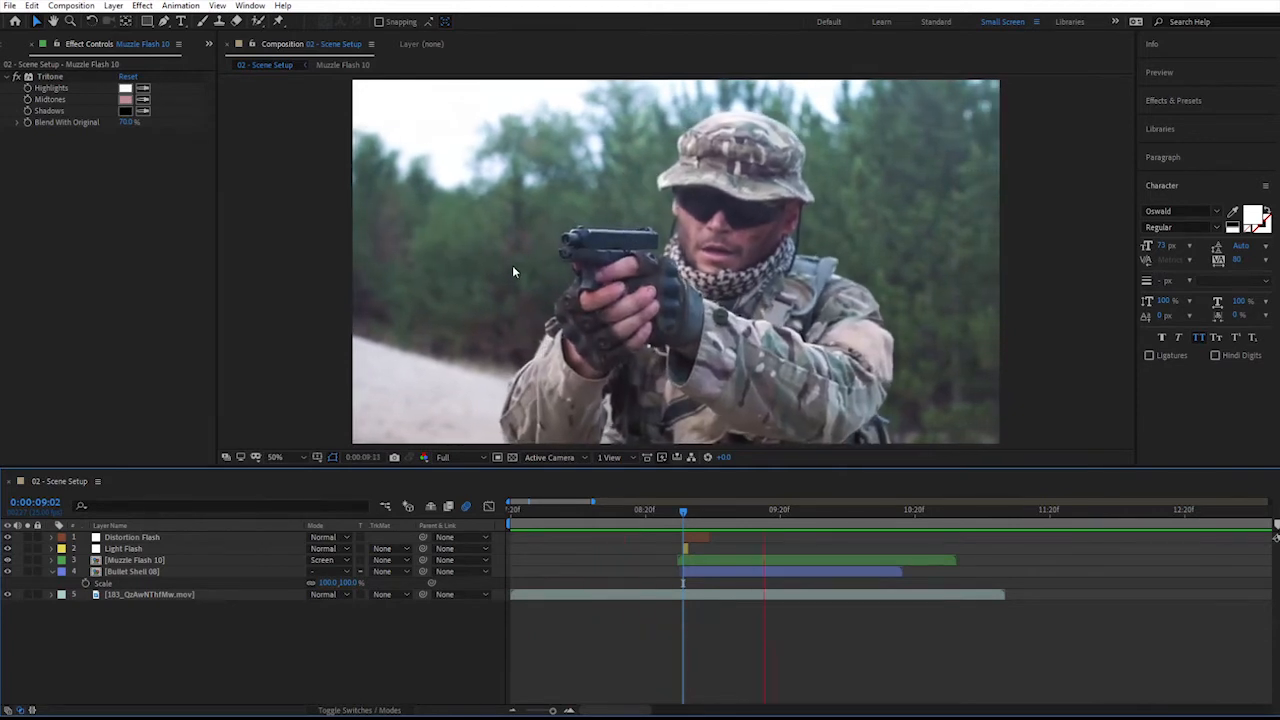
- Select the Bullet Shell 08 layer and show the layer switches instead of the blending modes in the timeline
left_click(145, 572)
left_click(360, 709)
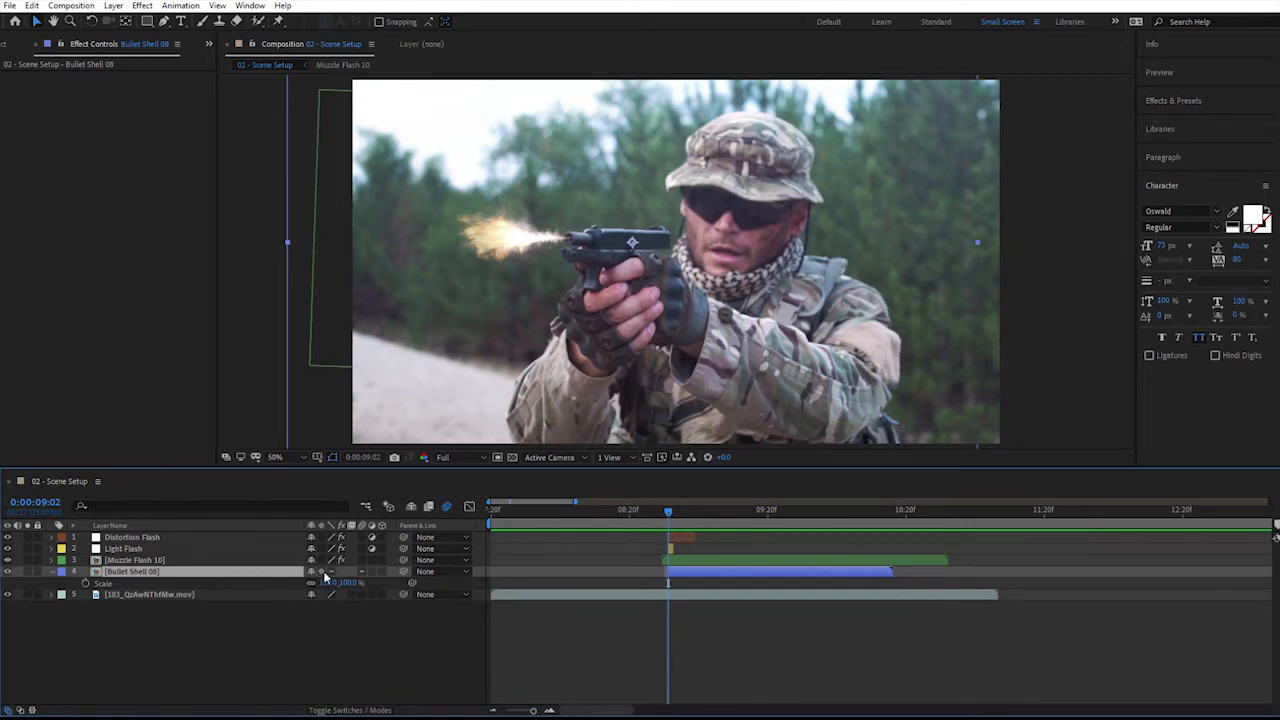
left_click(10, 48)
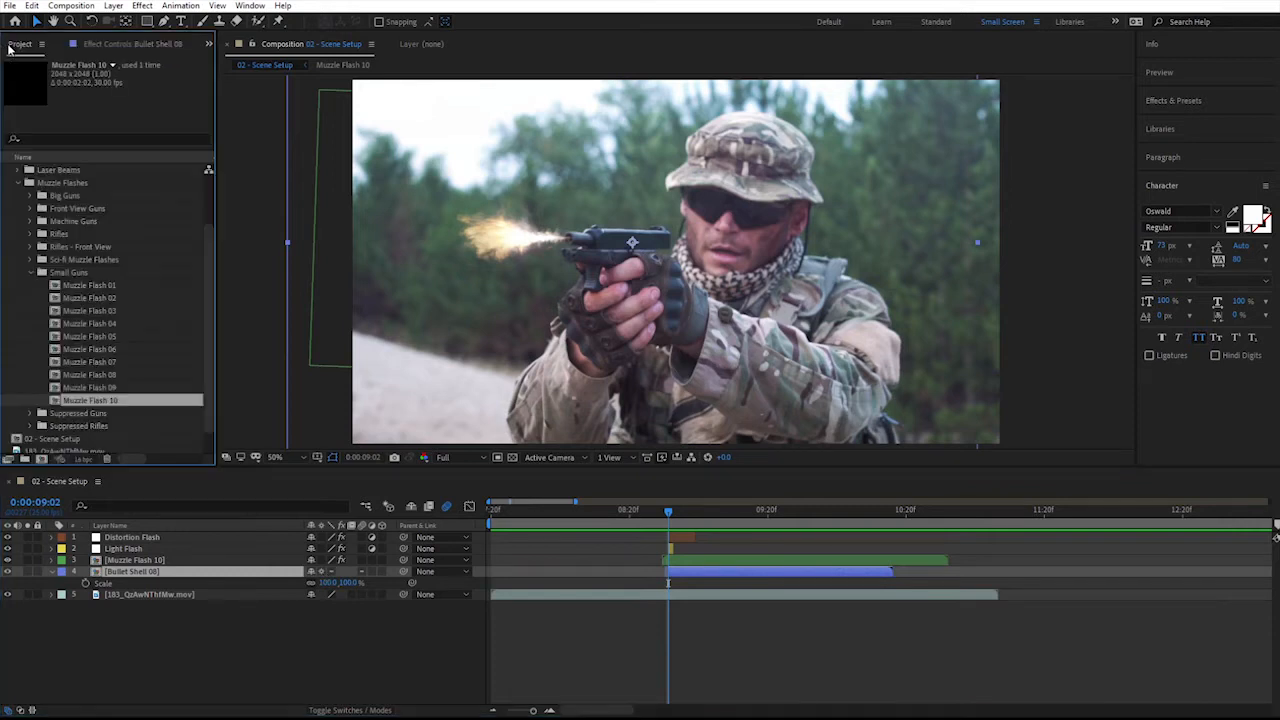
left_click(143, 571)
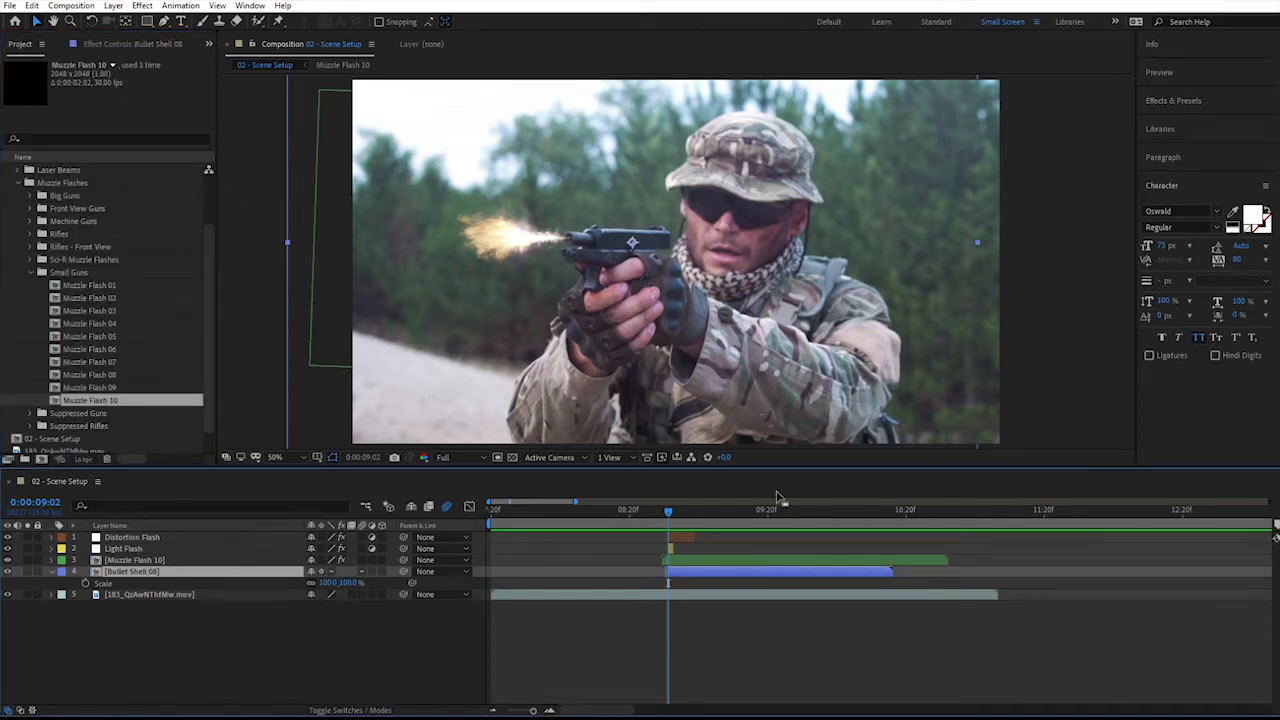
- Replace the Bullet Shell 08 layer with Bullet Shell 15 from the Bullet Shells folder and preview it at 0:00:09:04
left_click_drag(671, 514, 679, 509)
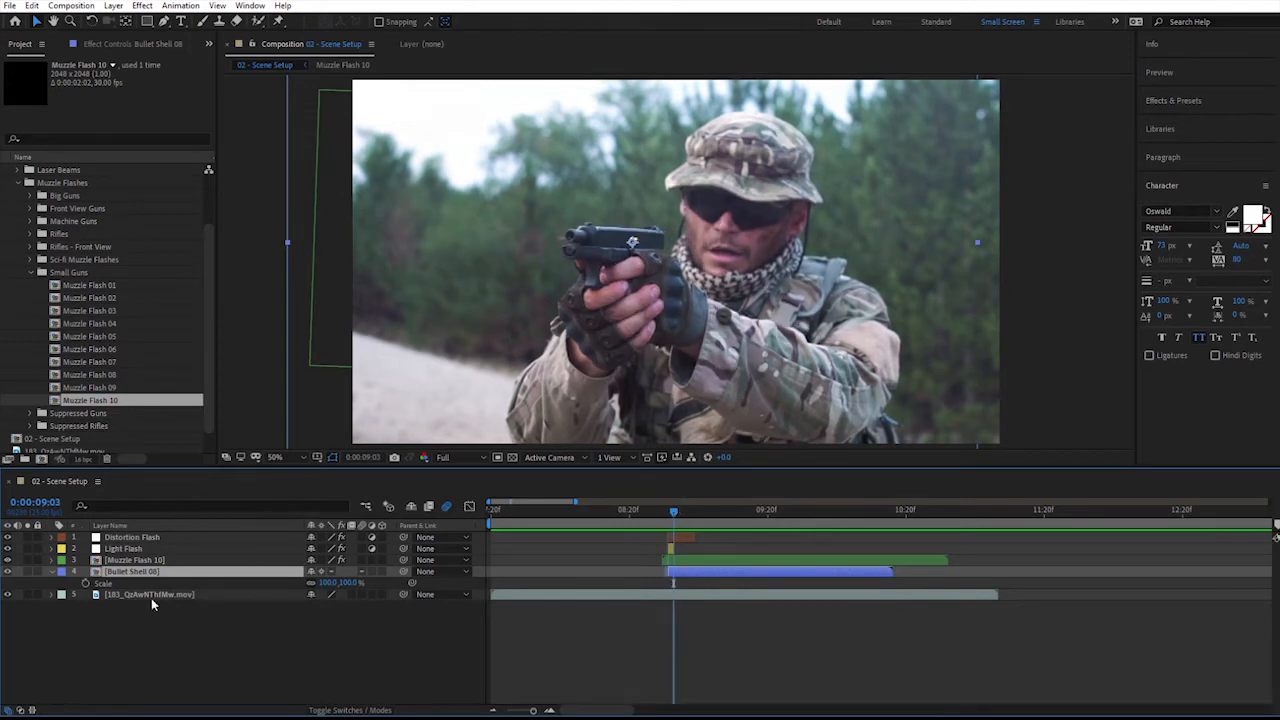
left_click(31, 273)
left_click(19, 196)
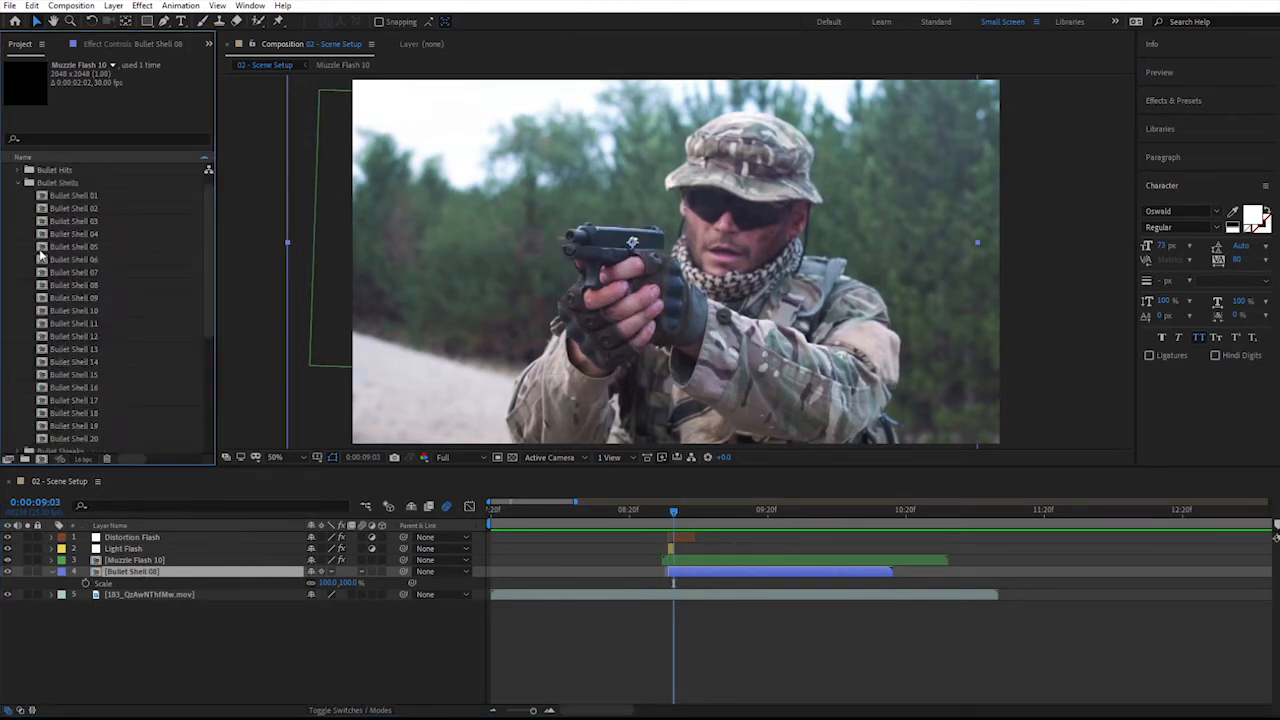
left_click(93, 376)
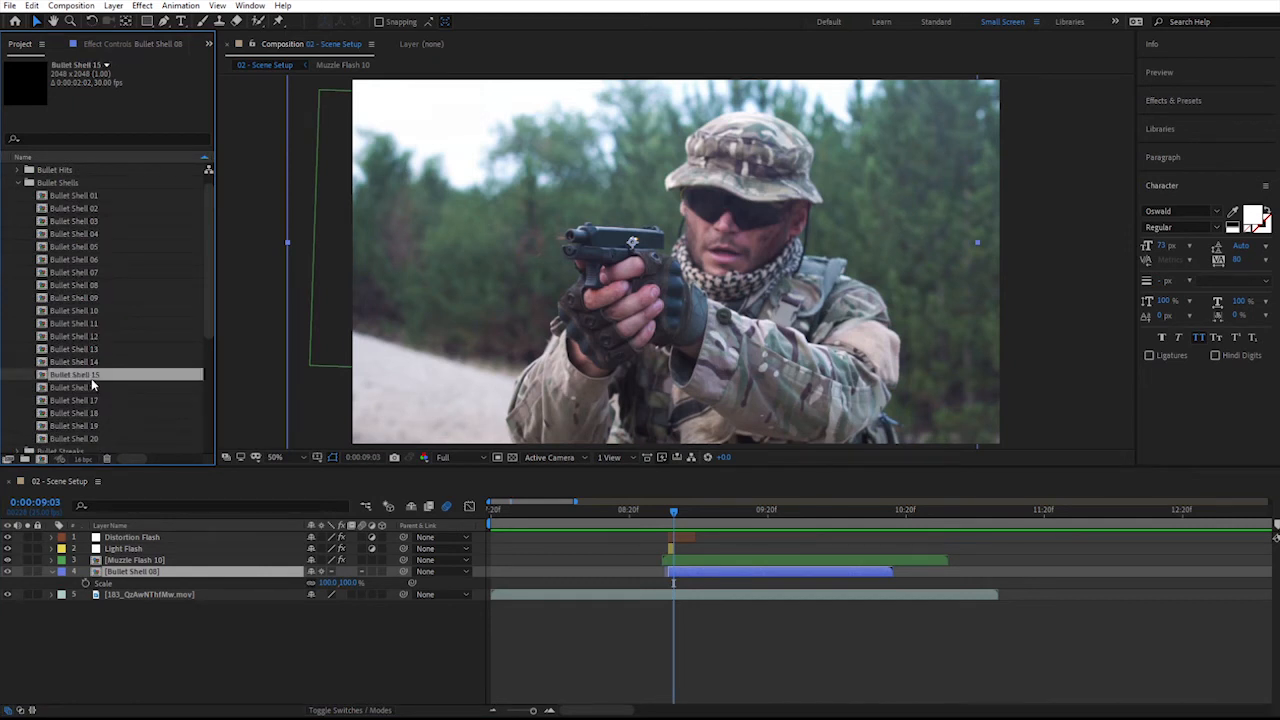
left_click_drag(91, 378, 151, 573)
mouse_move(673, 513)
left_mouse_down()
mouse_move(705, 518)
mouse_move(679, 514)
left_mouse_up()
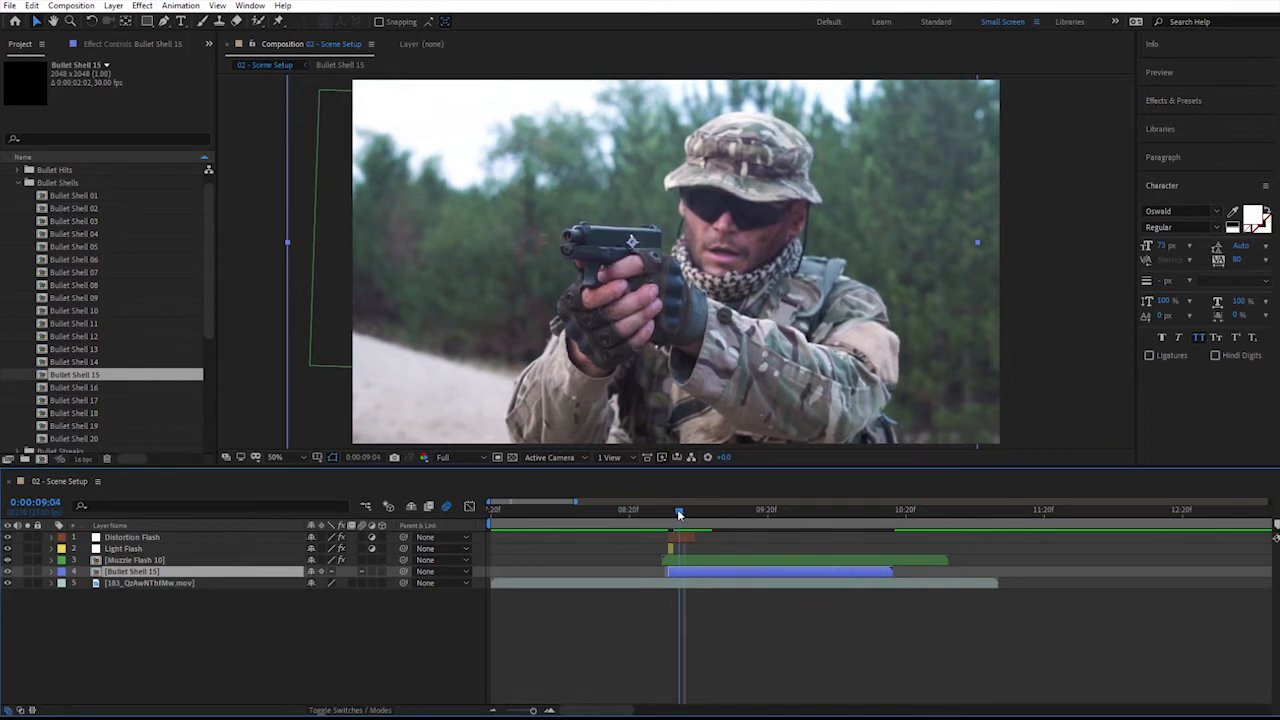
key("space")
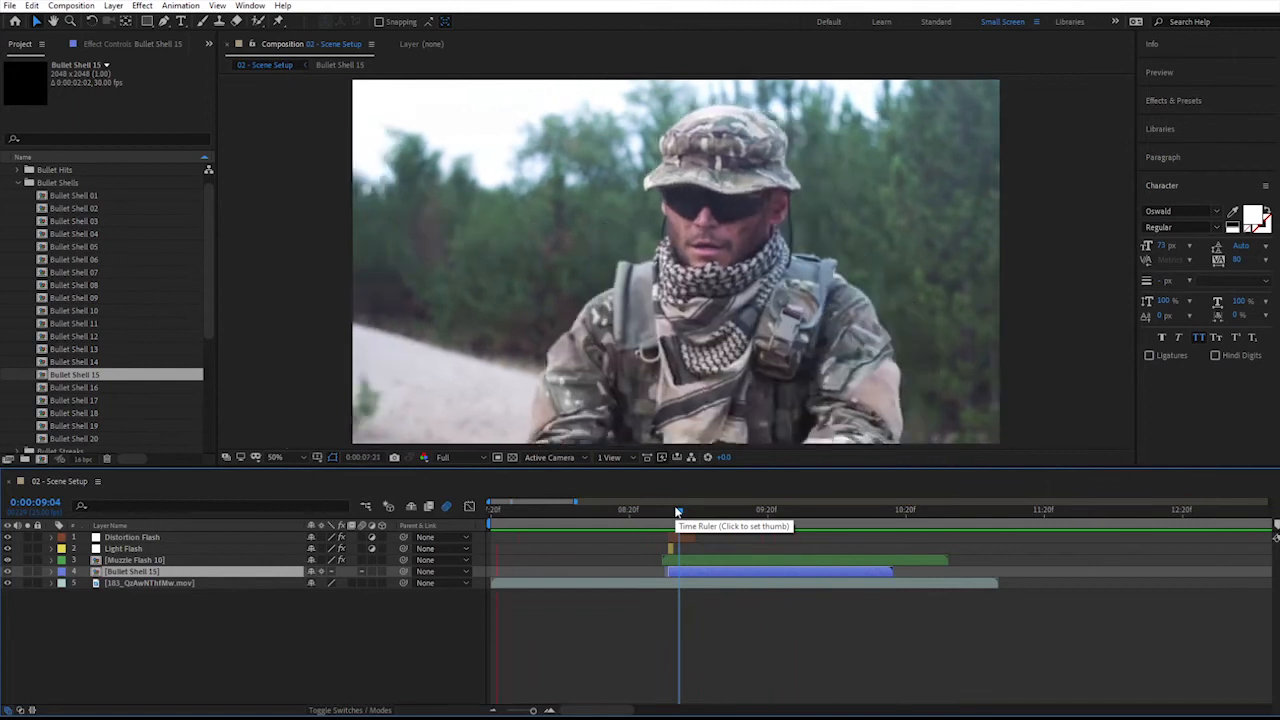
key("space")
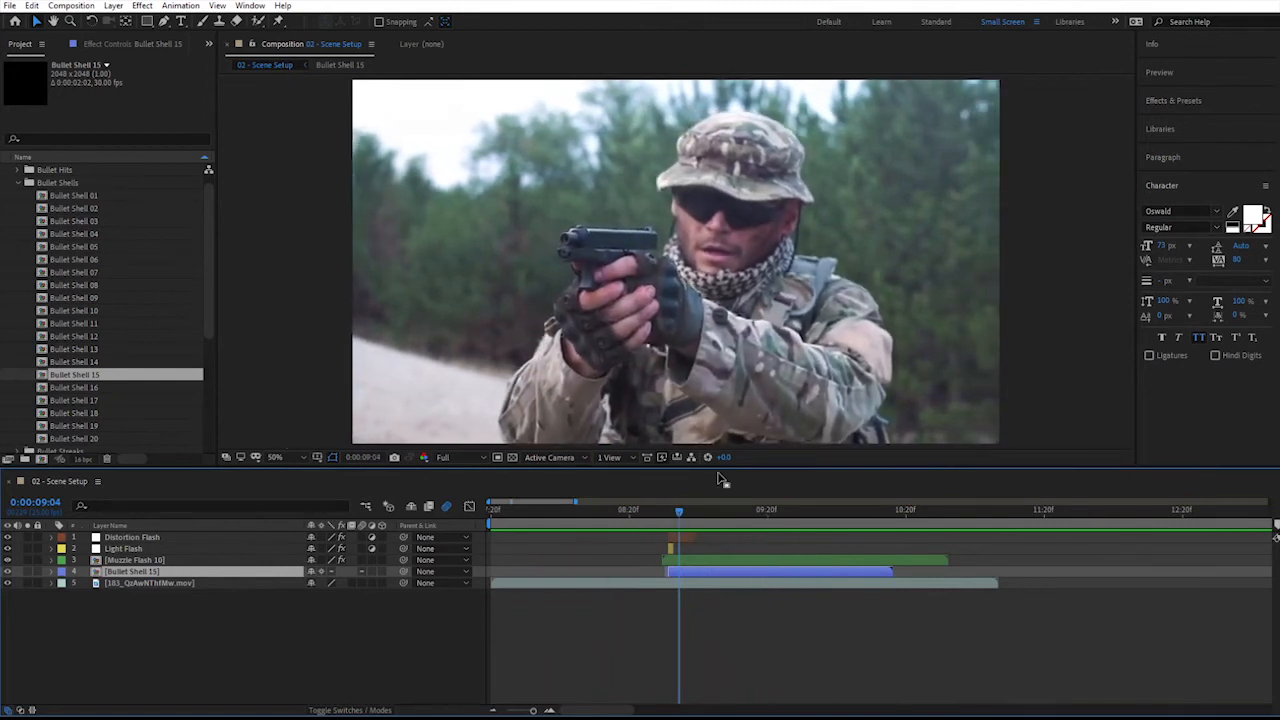
- Move the Bullet Shell 15 layer slightly down toward the rear of the pistol's slide and preview the ejected shell
left_click_drag(650, 244, 678, 259)
key("space")
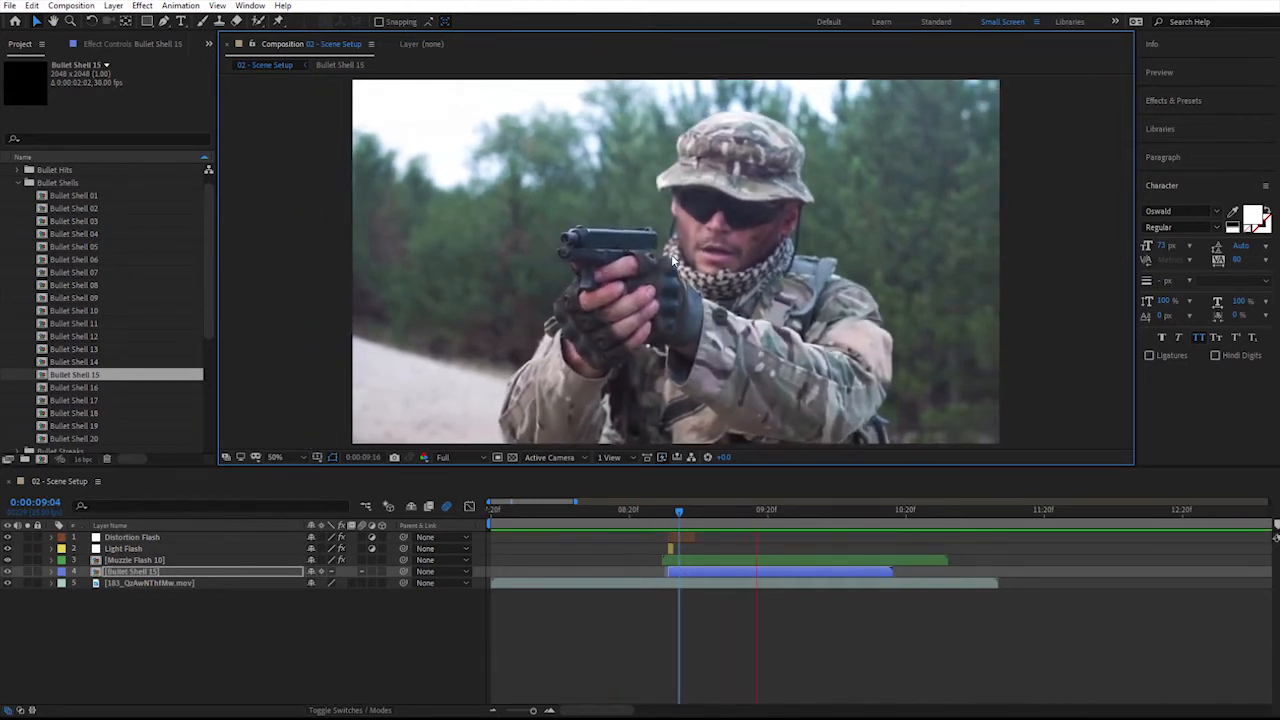
key("space")
key("space")
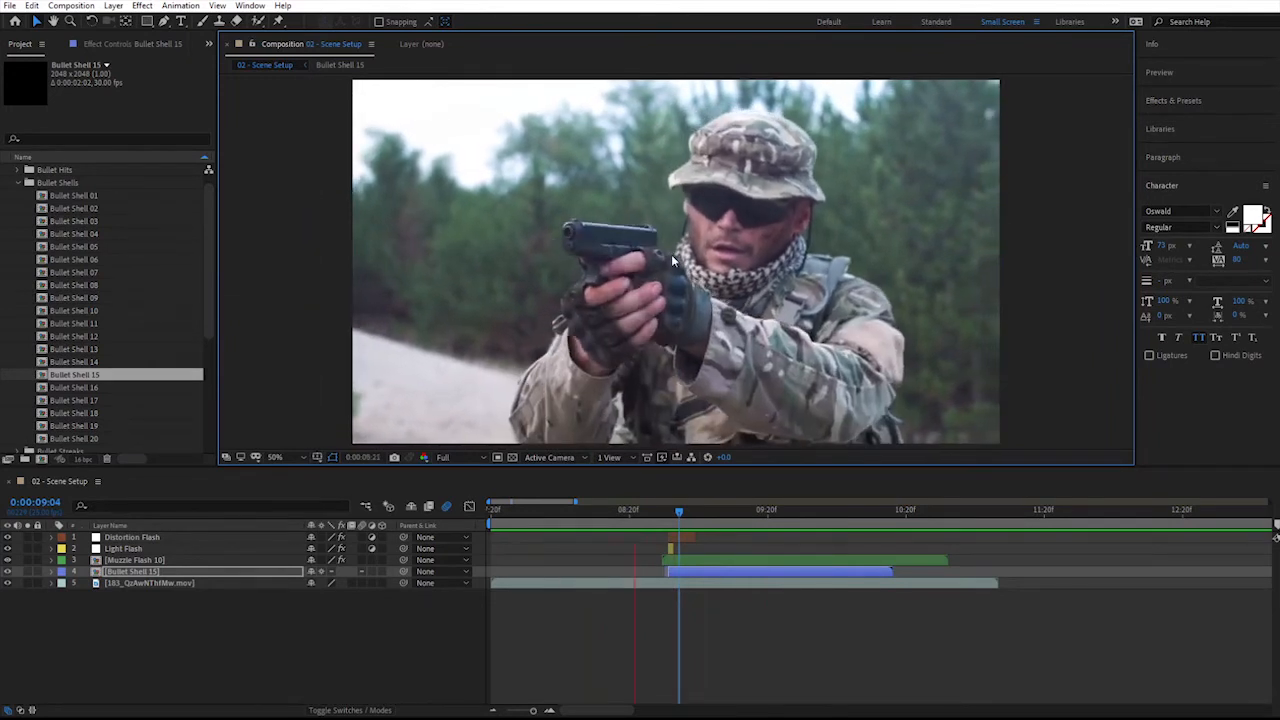
key("space")
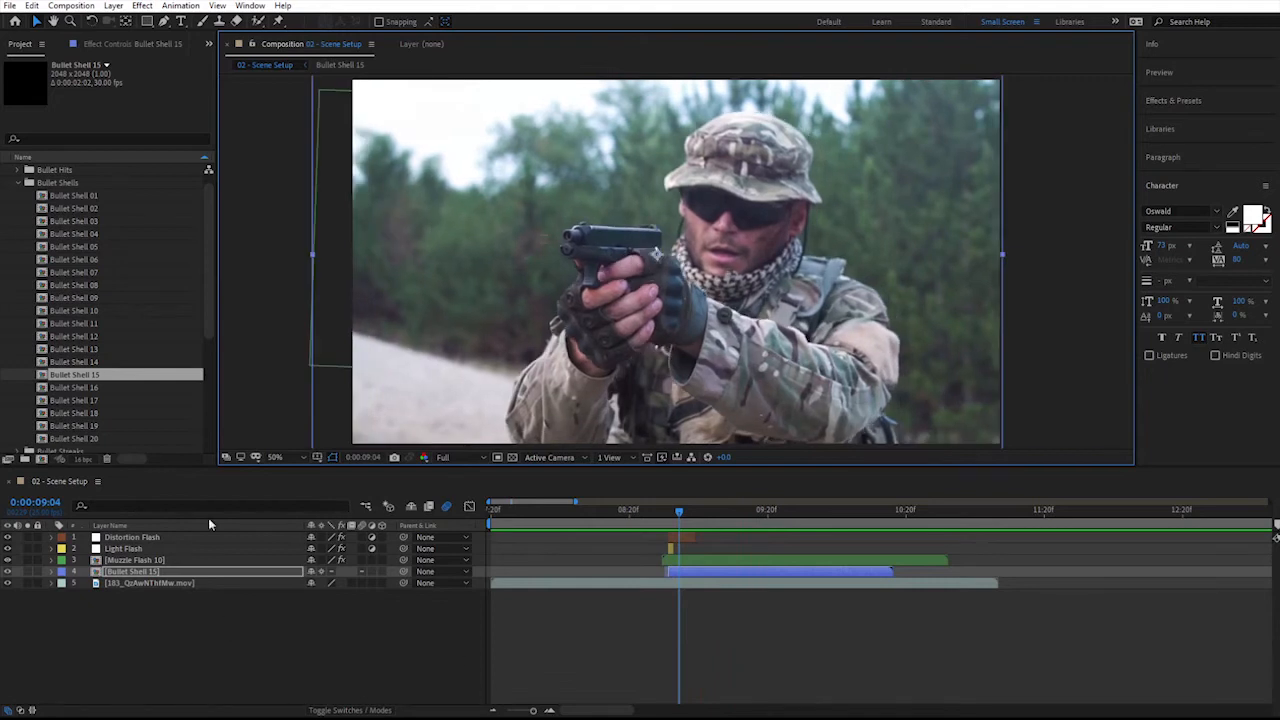
left_click(90, 336)
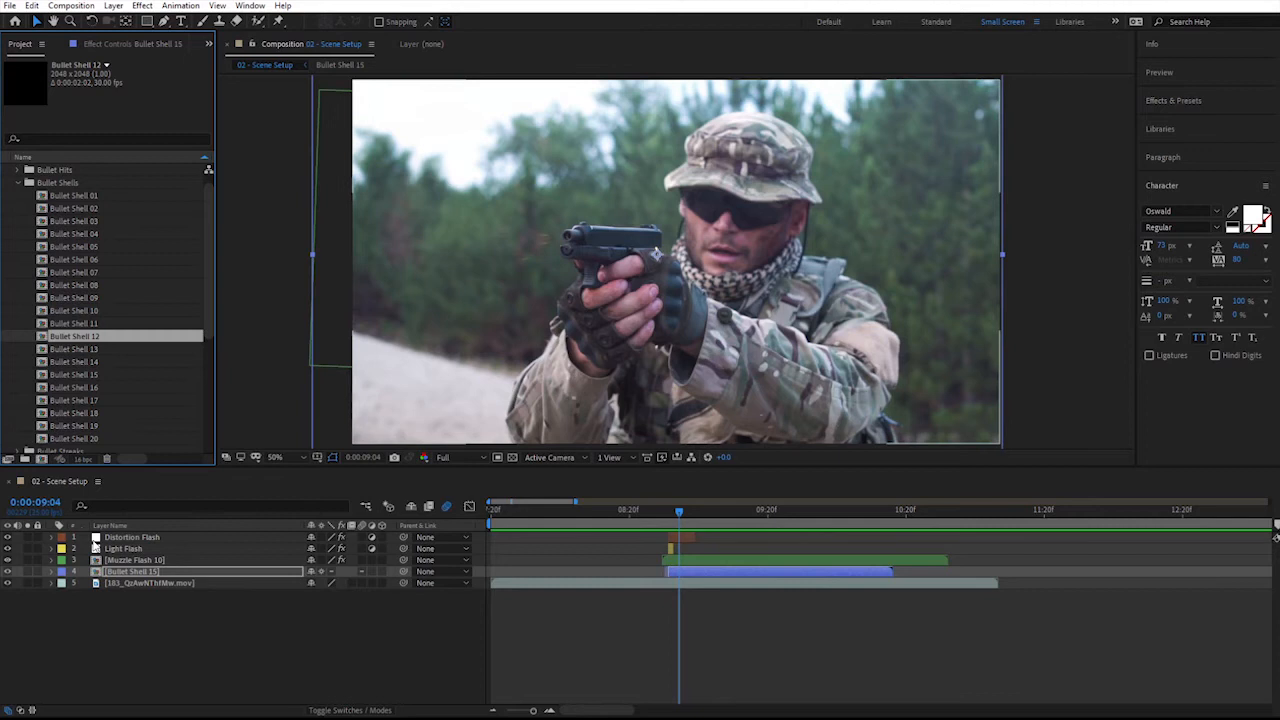
left_click(321, 574)
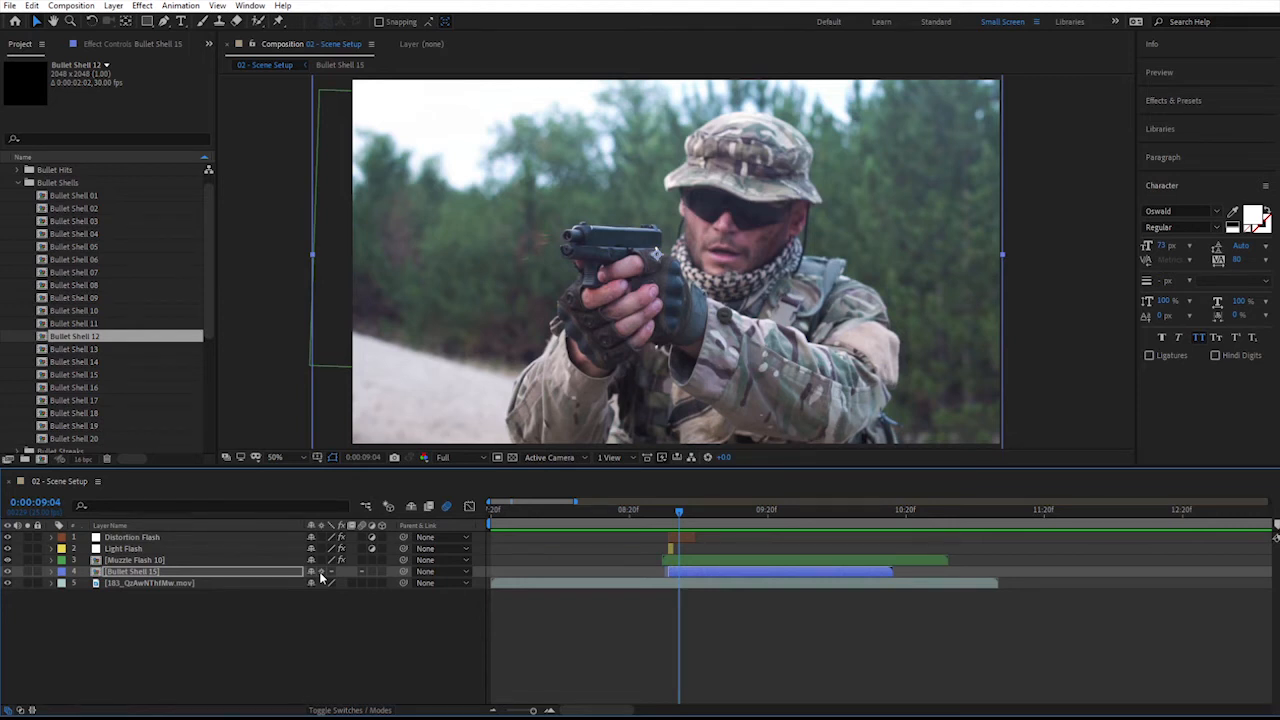
left_click(277, 651)
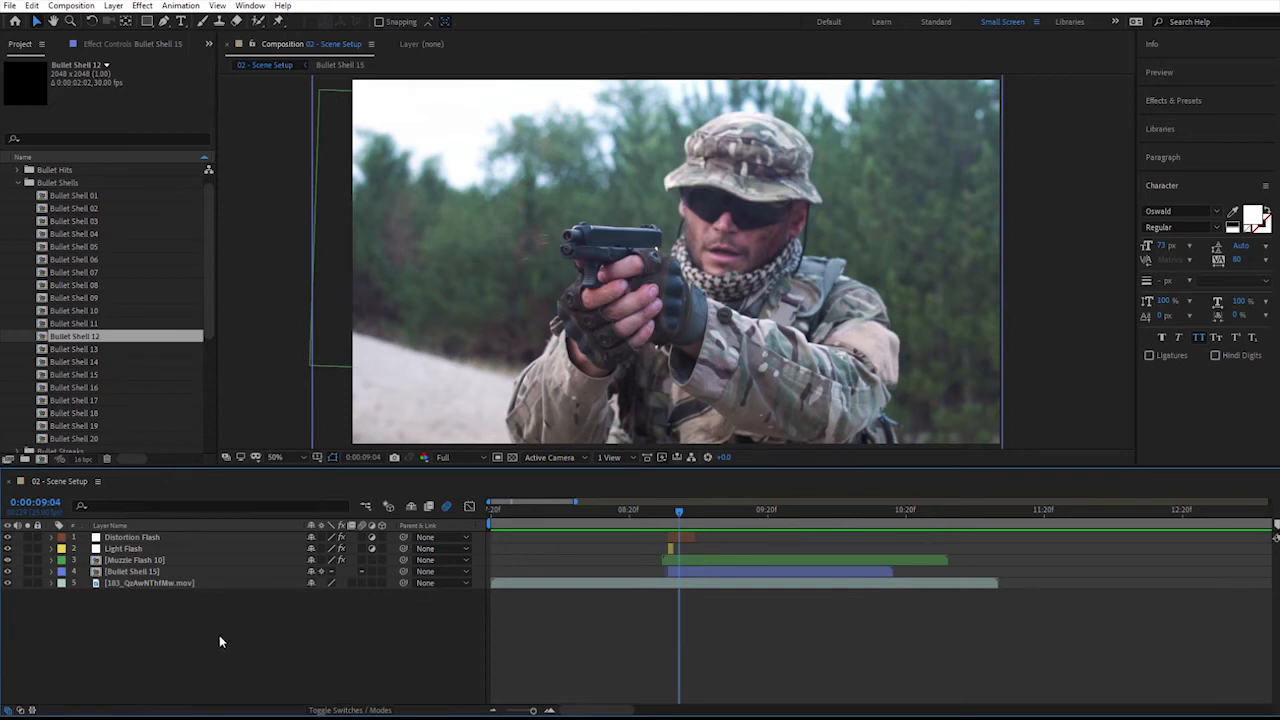
left_click(120, 572)
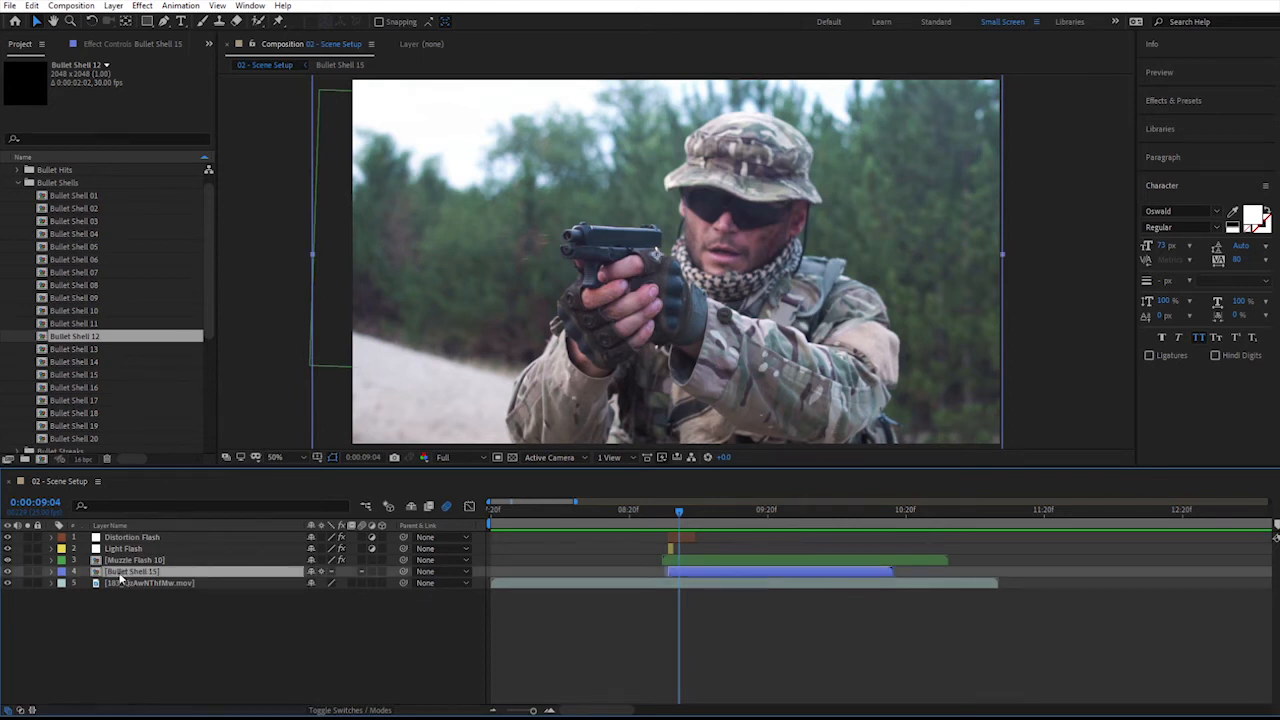
left_click(132, 538, "shift")
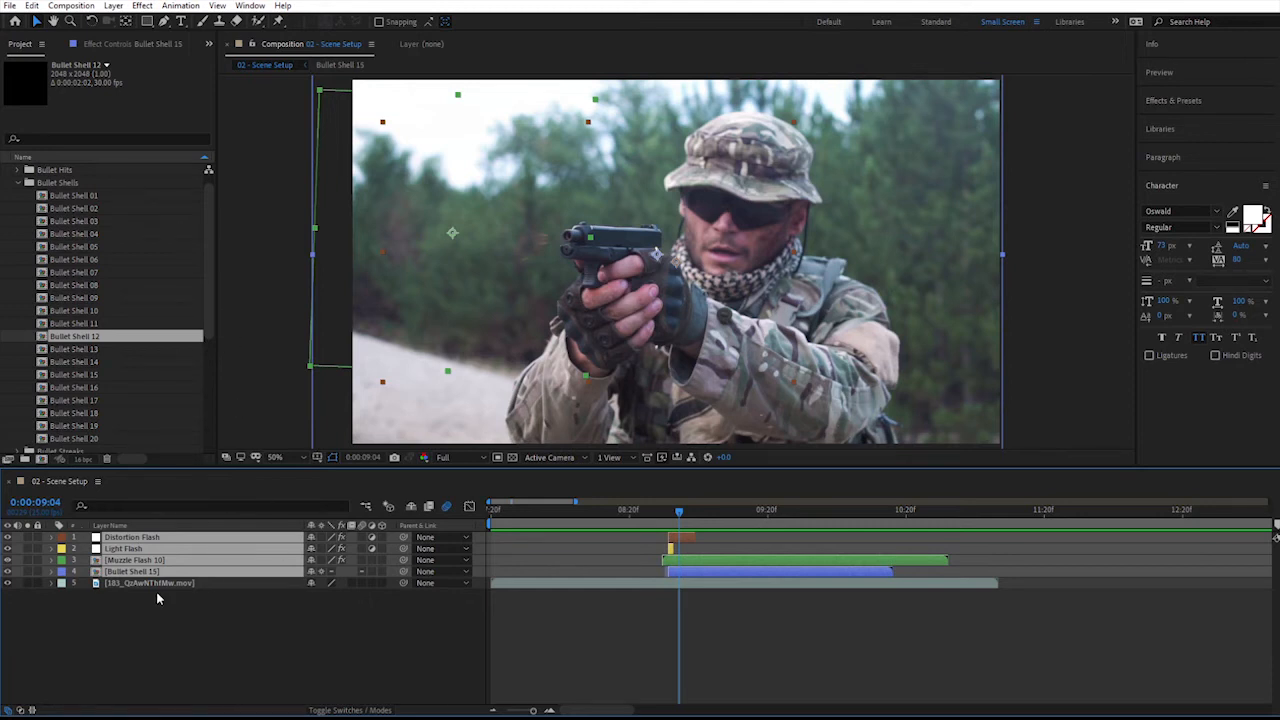
- Deselect all layers, go to 0:00:09:02 and preview the gunshot with every flash and shell effect
left_click(164, 636)
mouse_move(680, 515)
left_mouse_down()
mouse_move(637, 513)
mouse_move(667, 513)
left_mouse_up()
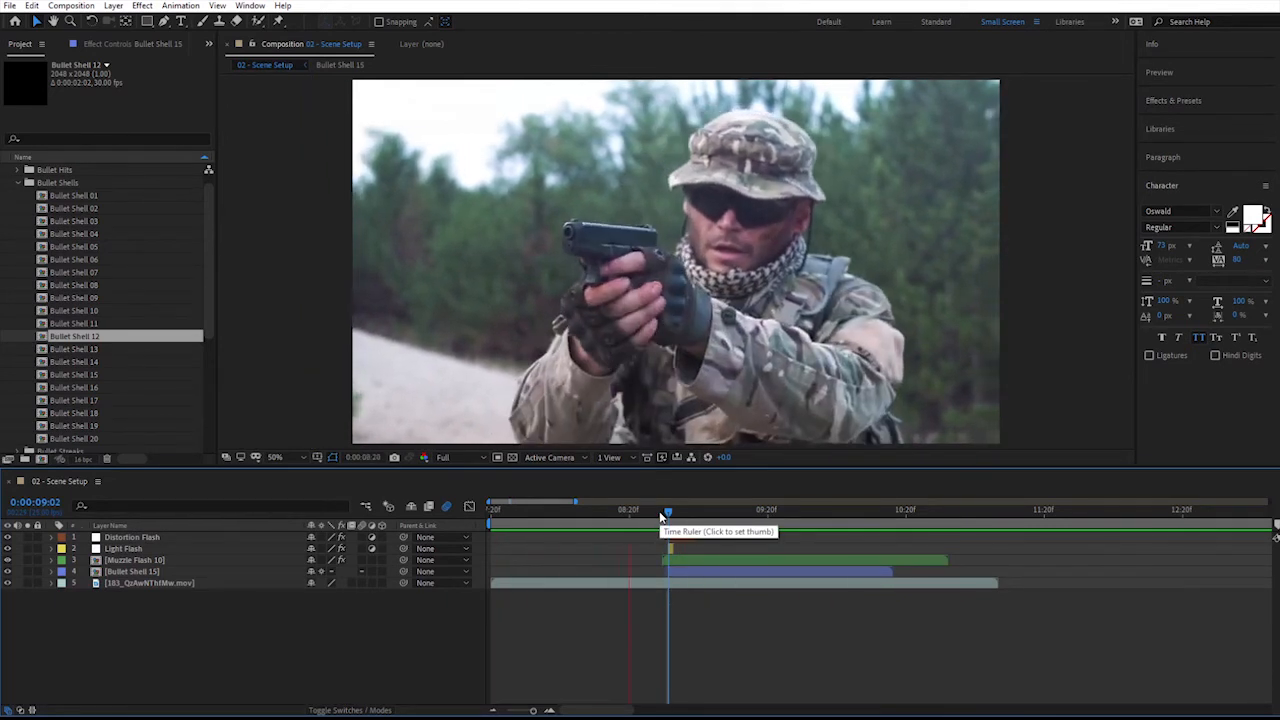
key("space")
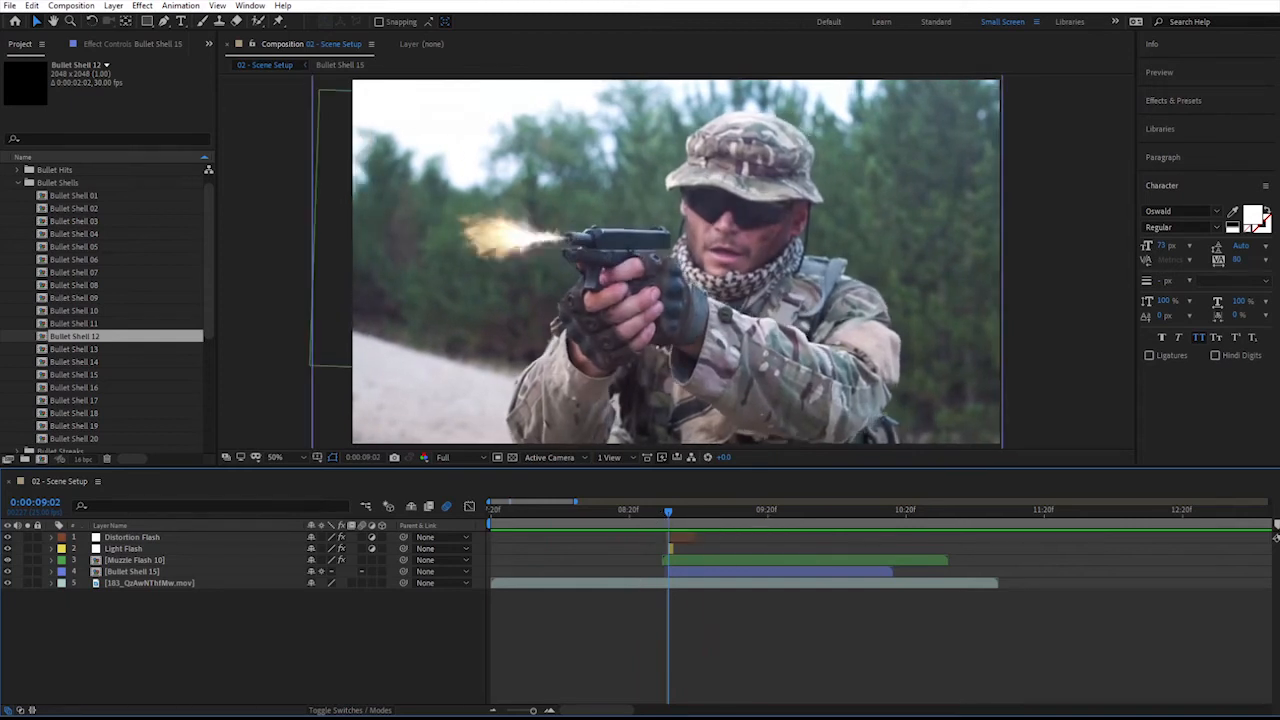
- Import armed-men-inspecting-building-with-guns-8CRSPGY.mov from the Muzzle Flash Kit - Assets folder, create a composition from it and preview the footage
left_click(18, 182)
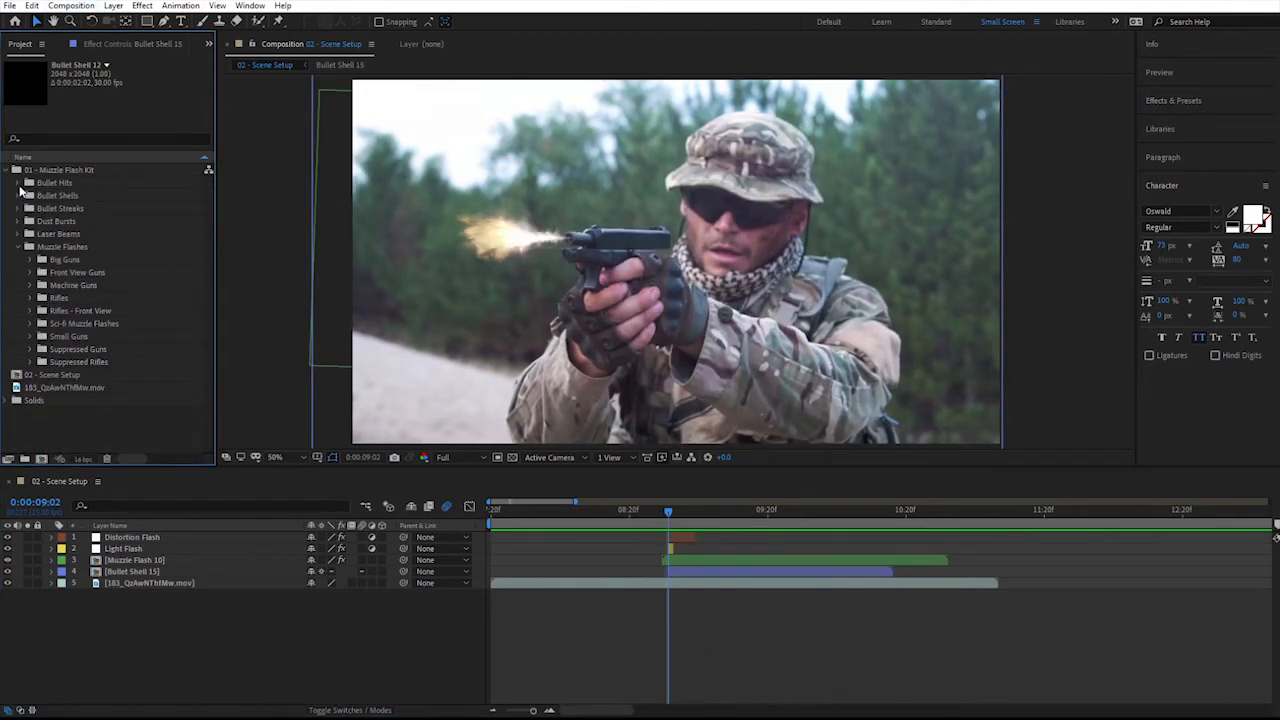
left_click(26, 436)
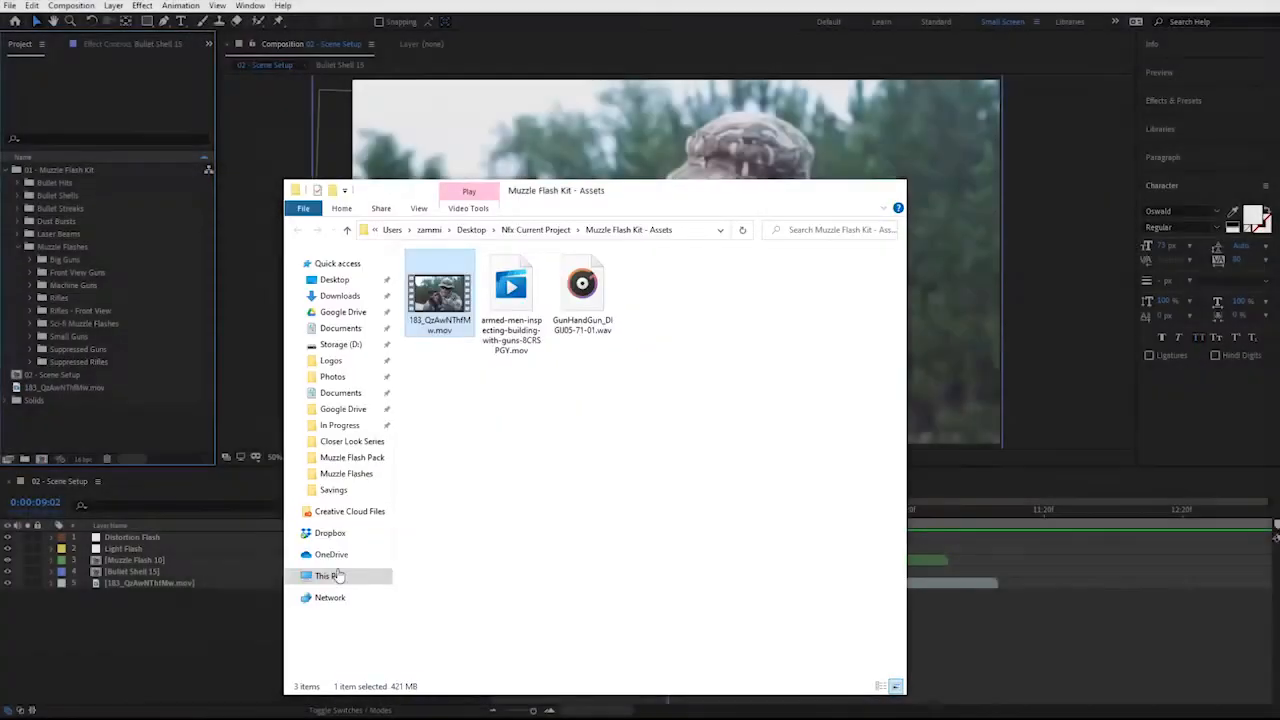
left_click(510, 310)
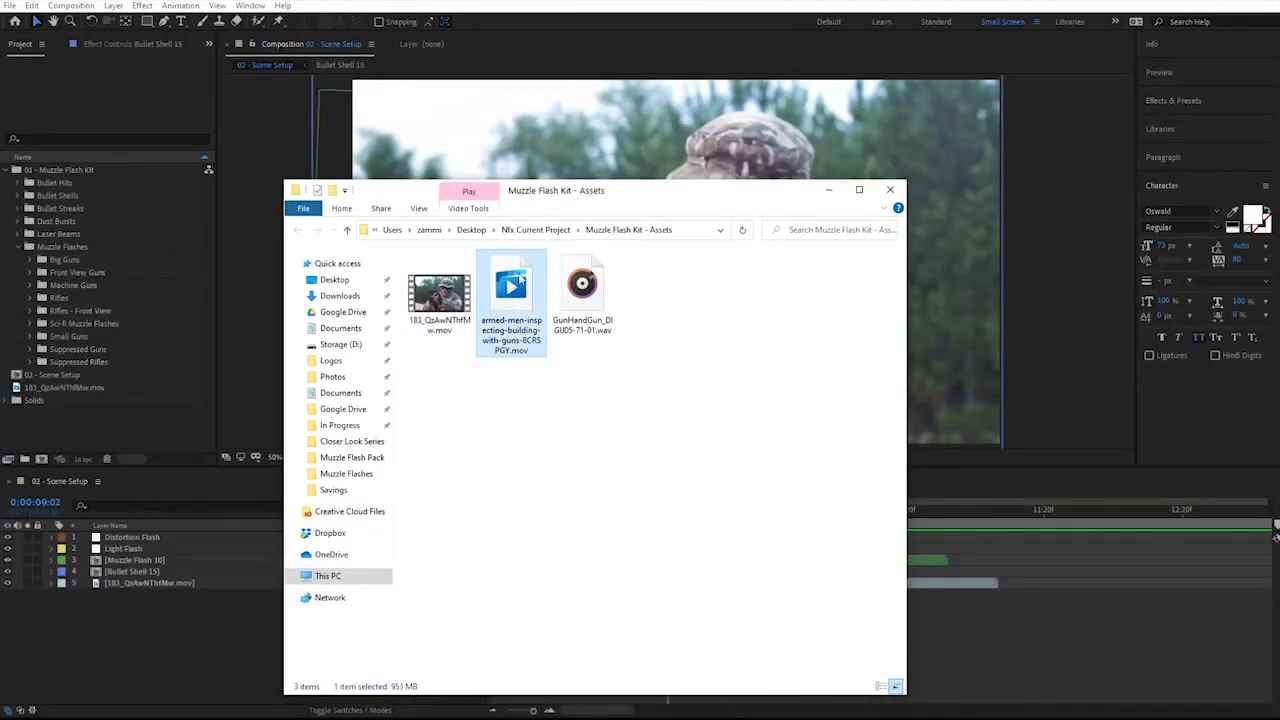
left_click_drag(510, 287, 160, 436)
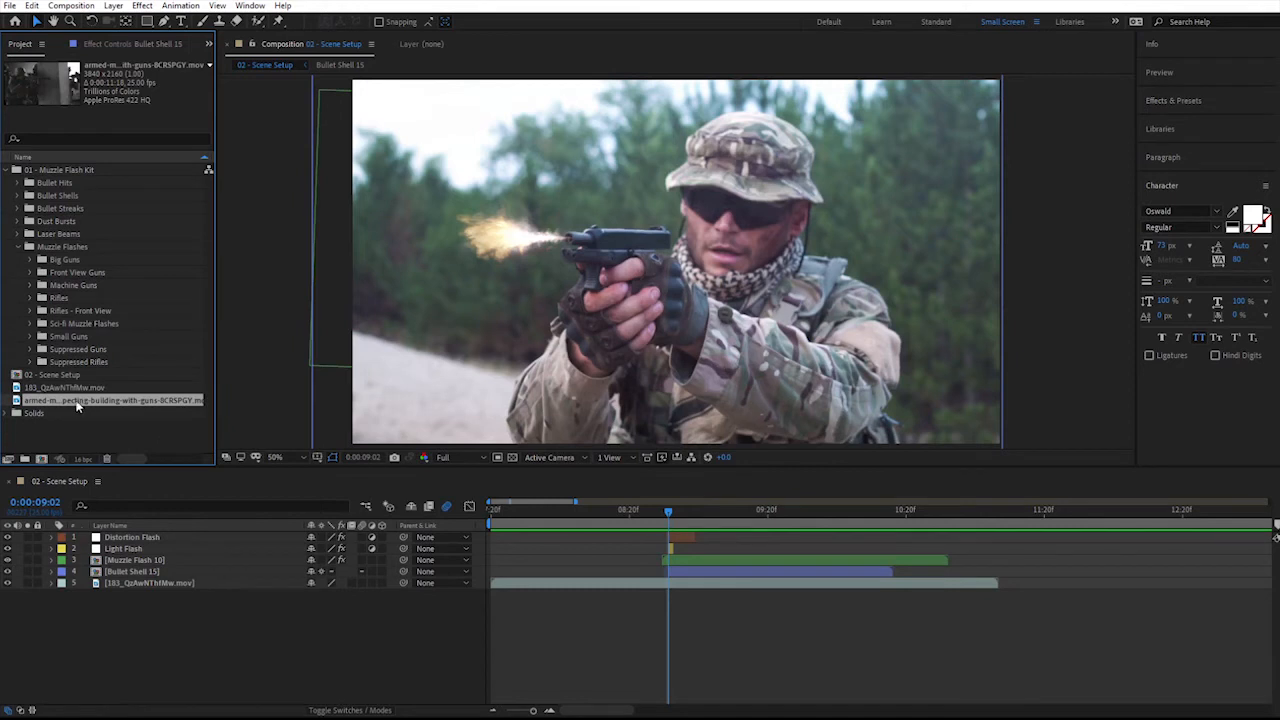
left_click_drag(69, 401, 43, 461)
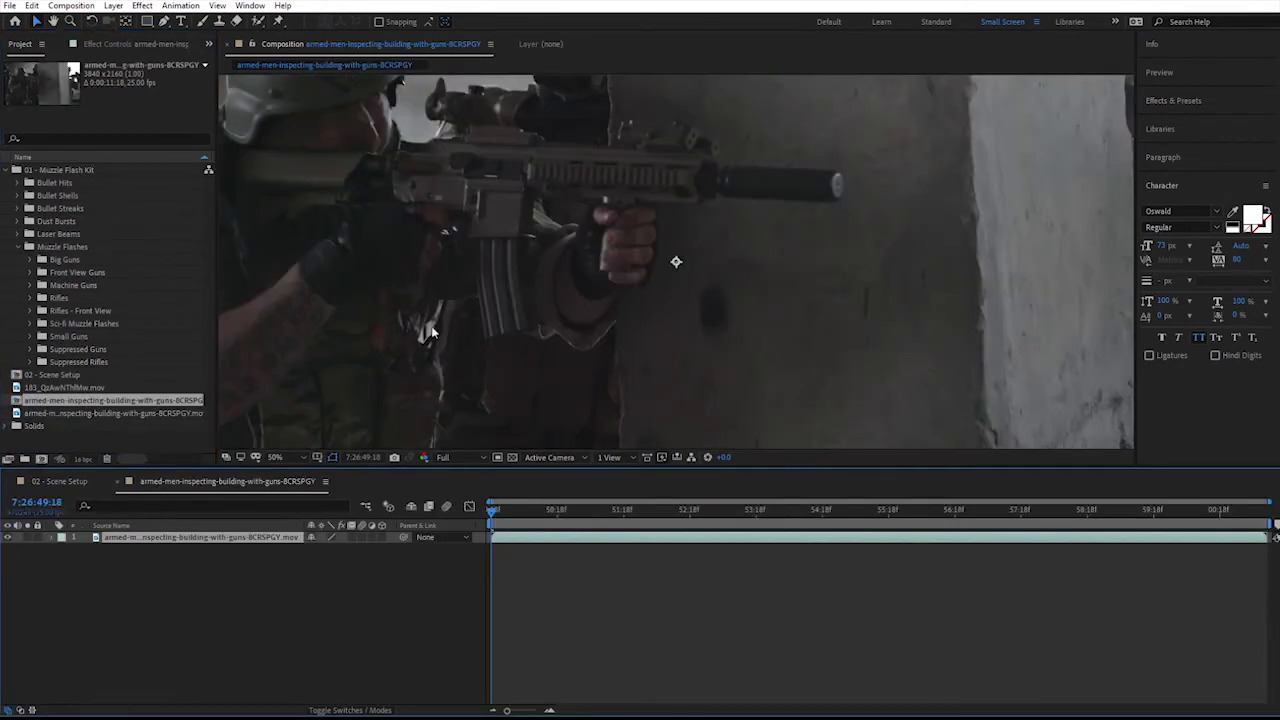
key("space")
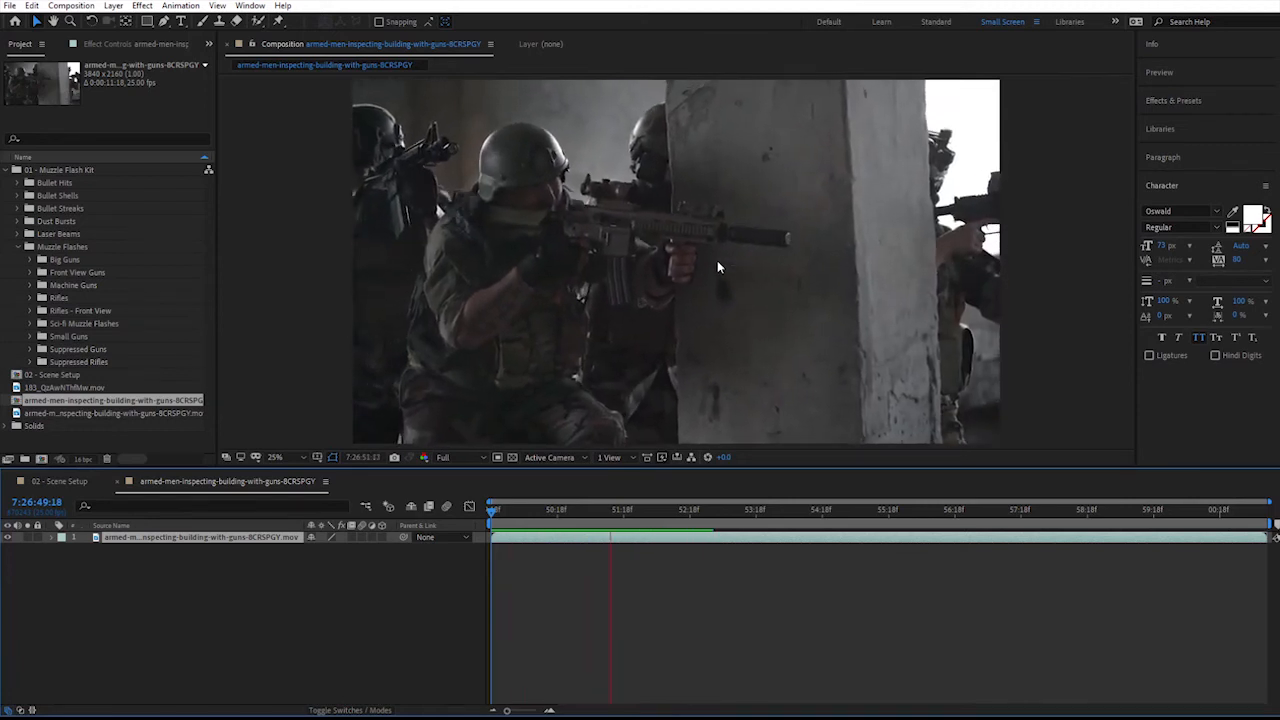
- Stop the footage preview, collapse the Muzzle Flashes folder and deselect the armed-men footage layer
key("space")
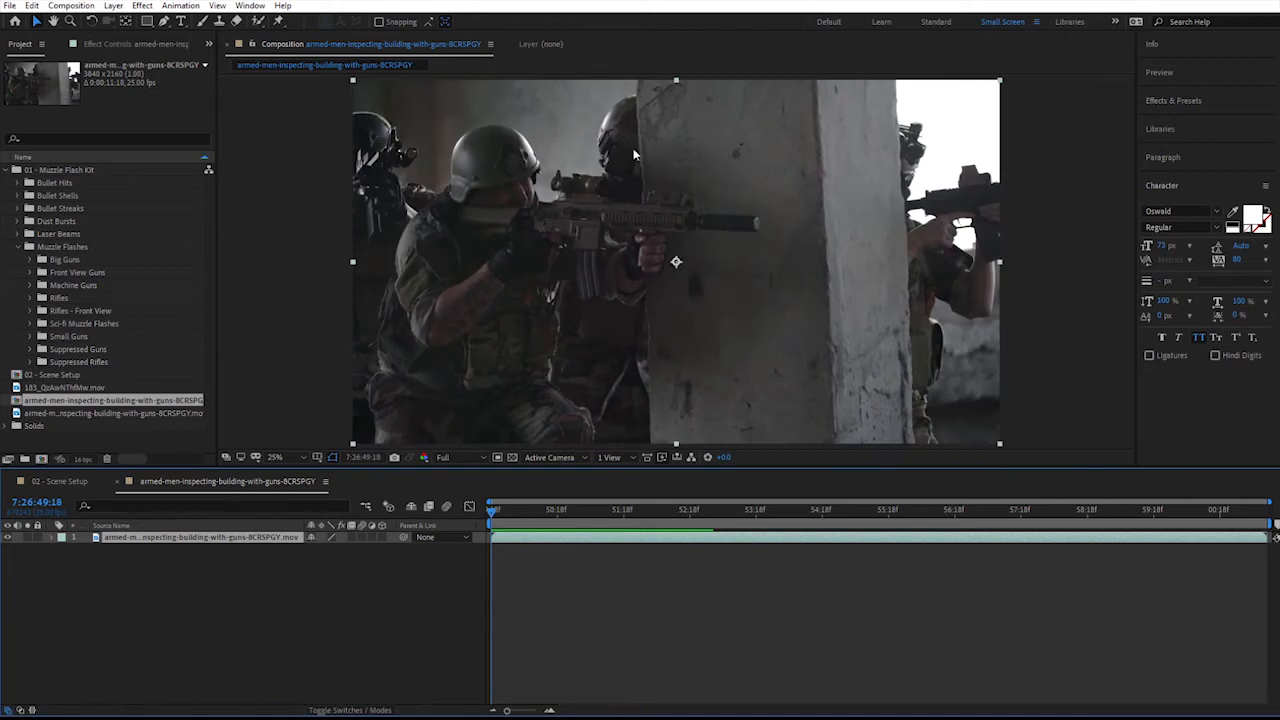
left_click(17, 246)
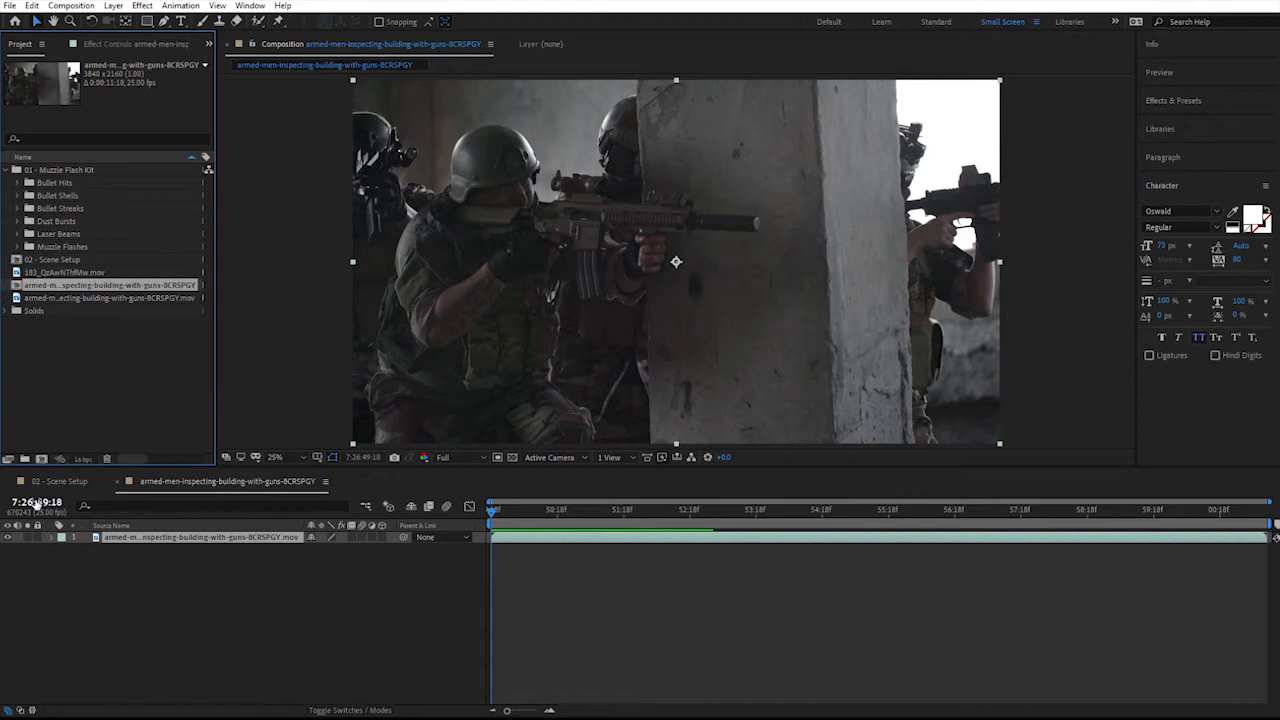
left_click(165, 615)
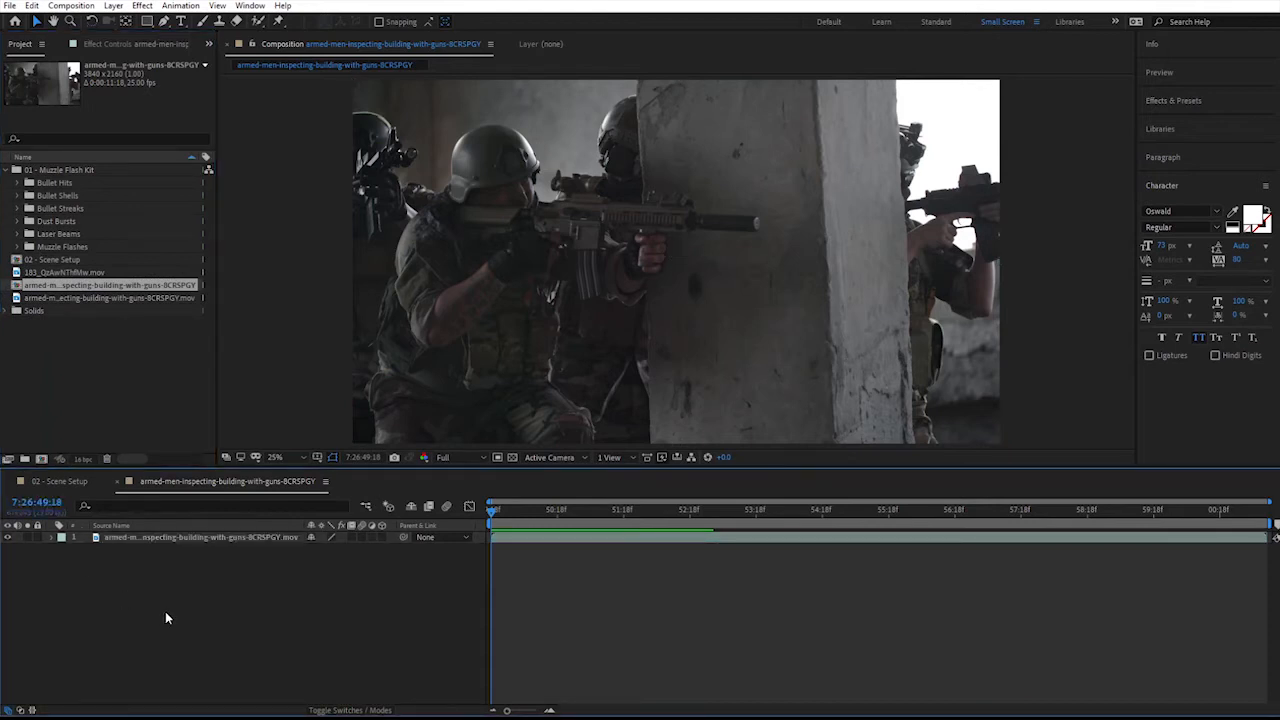
left_click(62, 481)
left_click(172, 481)
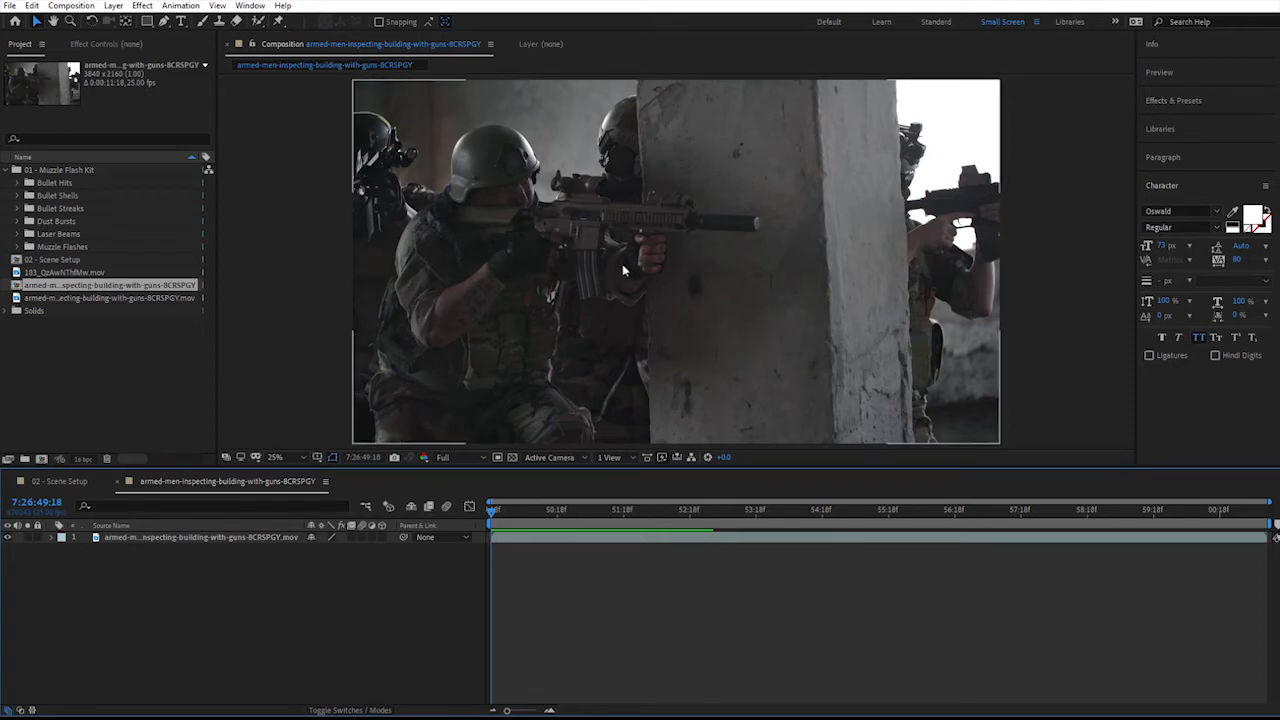
- Open Gun Laser Beam 09 from the Laser Beams folder and scrub through it to 0:00:01:28
left_click(50, 233)
left_click(17, 233)
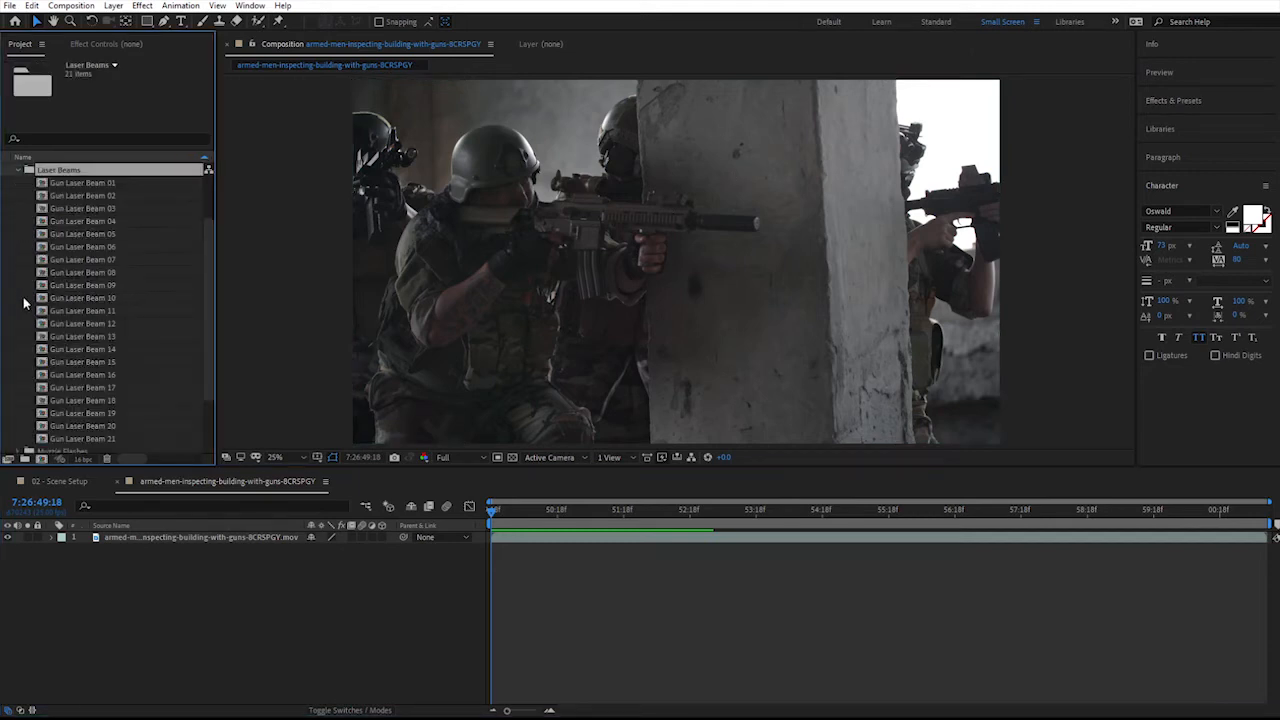
scroll(107, 286, "down", 1)
double_click(107, 246)
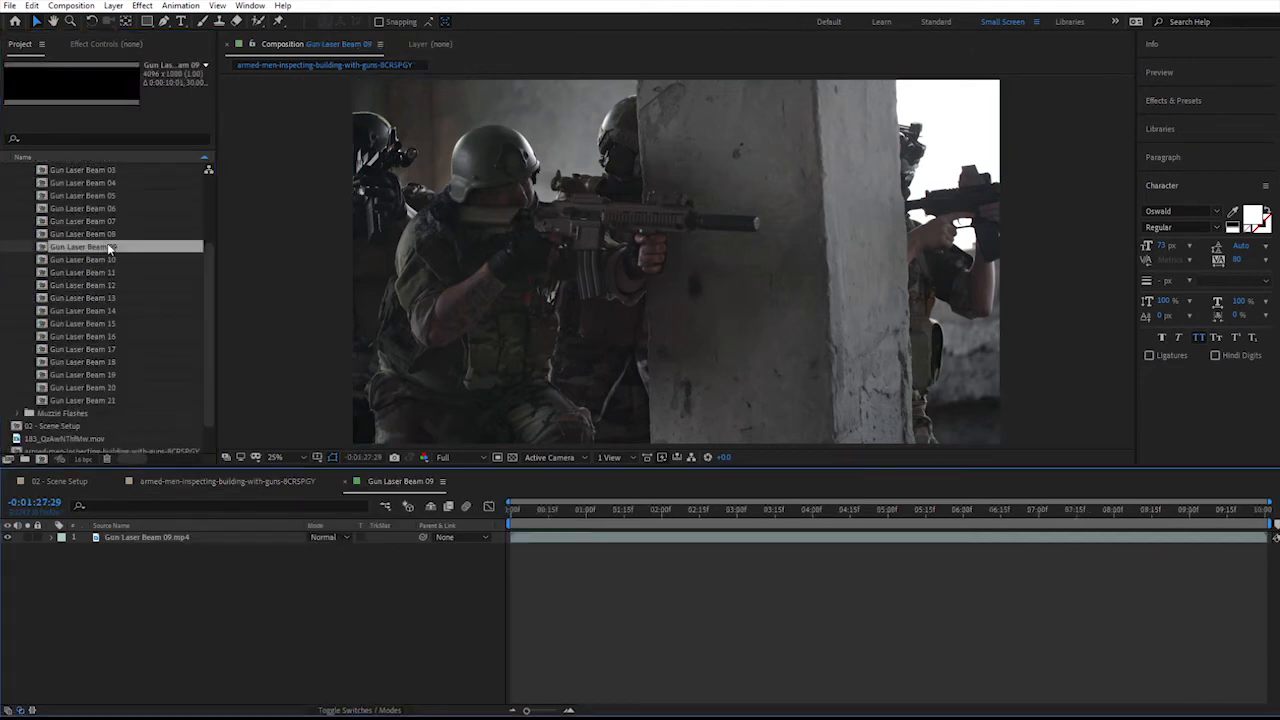
left_click_drag(512, 512, 657, 521)
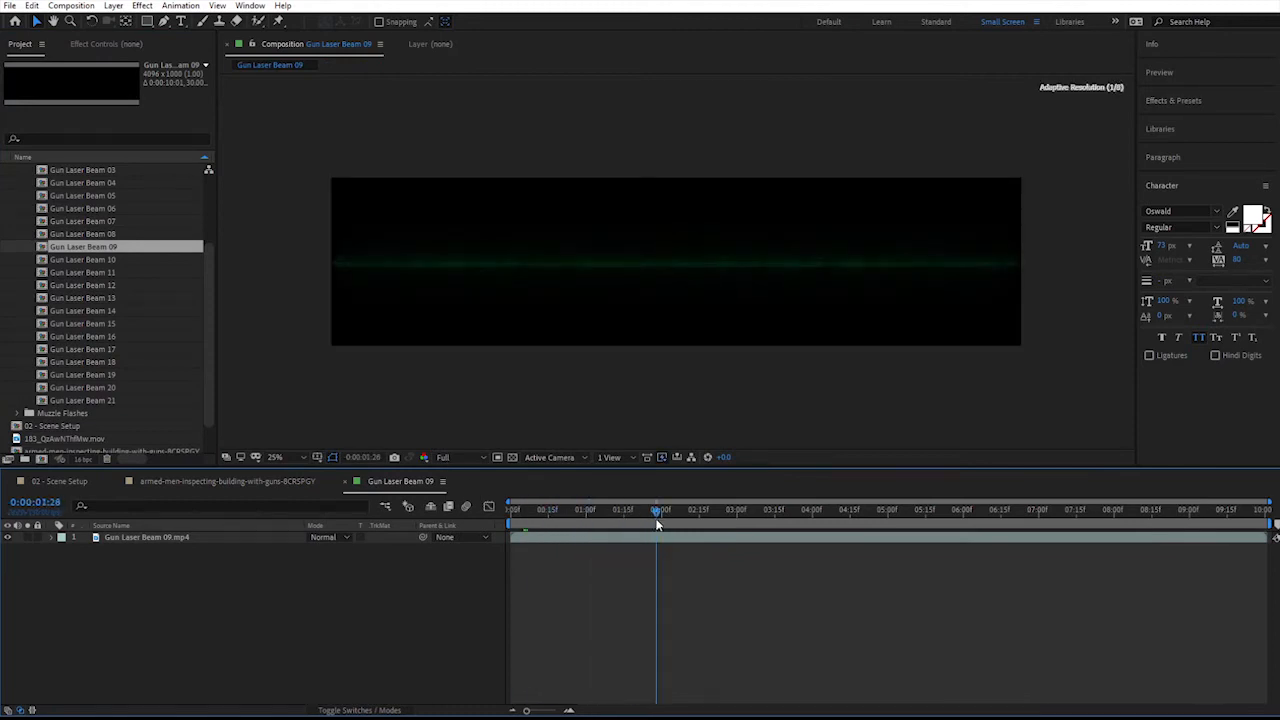
- Open Gun Laser Beam 10, scrub to 0:00:01:09 and compare it with Gun Laser Beam 09
left_click(80, 261)
double_click(80, 261)
left_click_drag(514, 512, 607, 507)
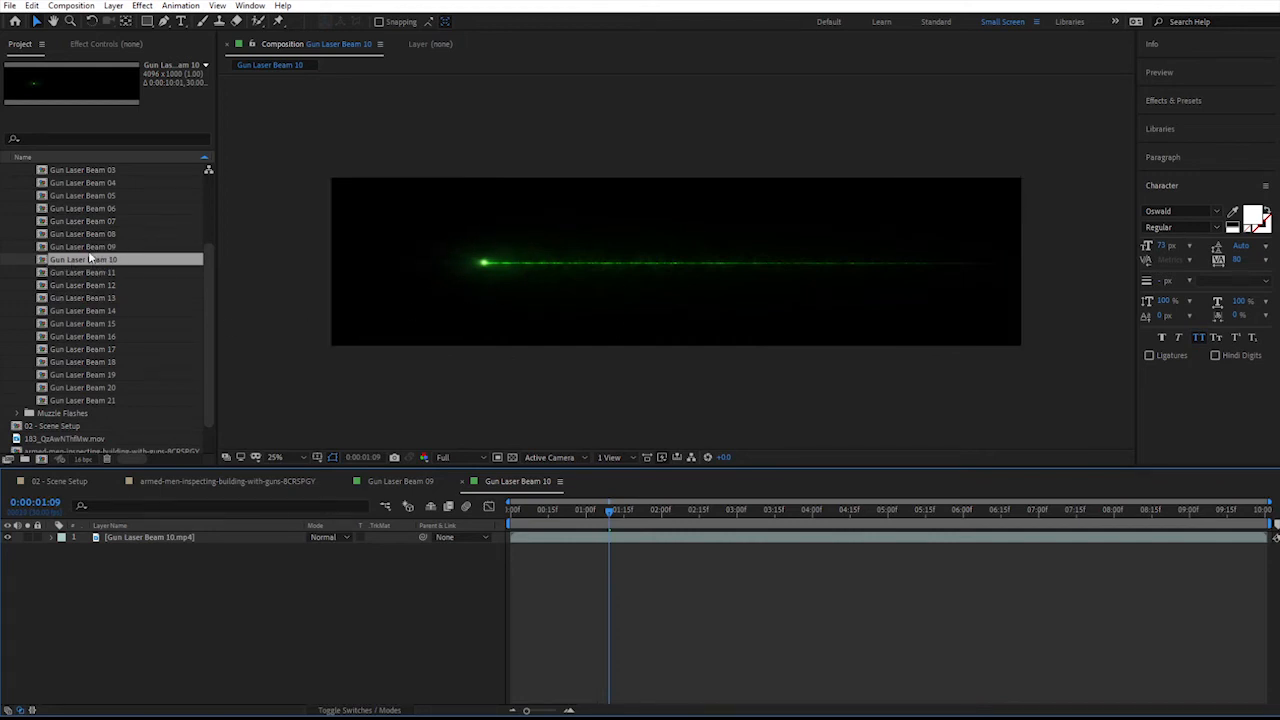
left_click(375, 484)
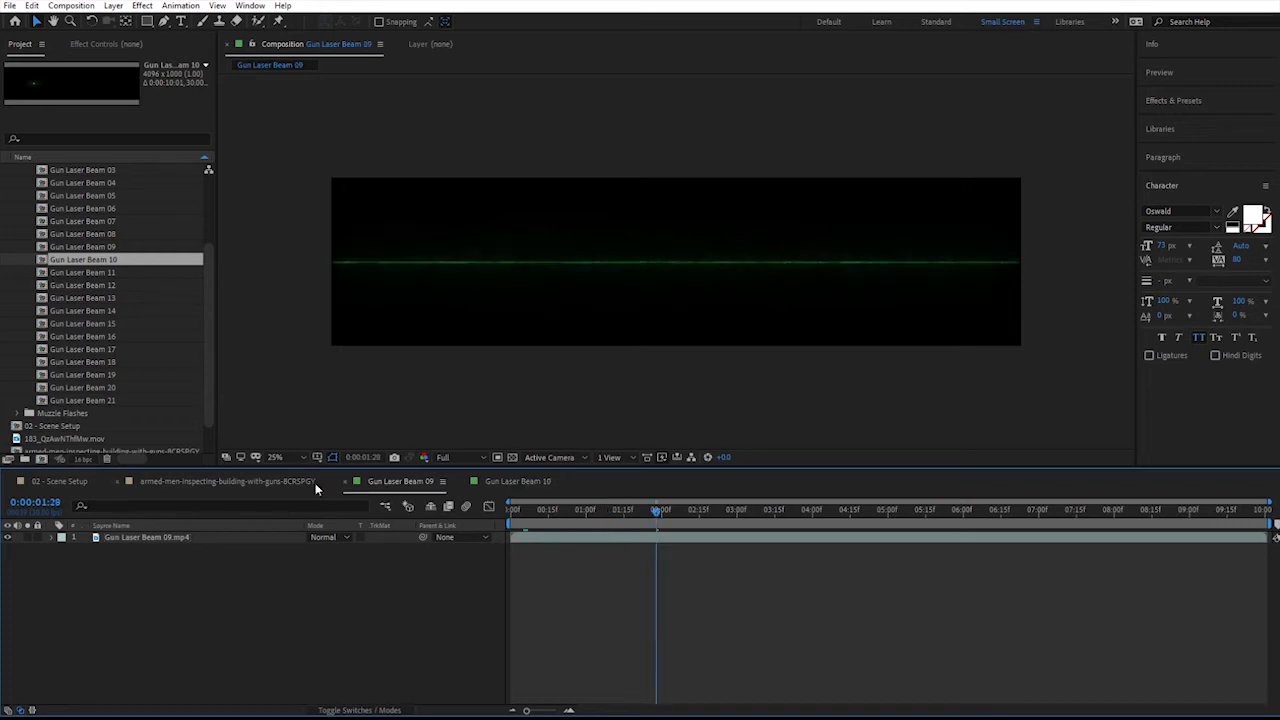
- Add Gun Laser Beam 10 above the footage in the armed-men composition and go to 7:26:52:00
left_click(168, 481)
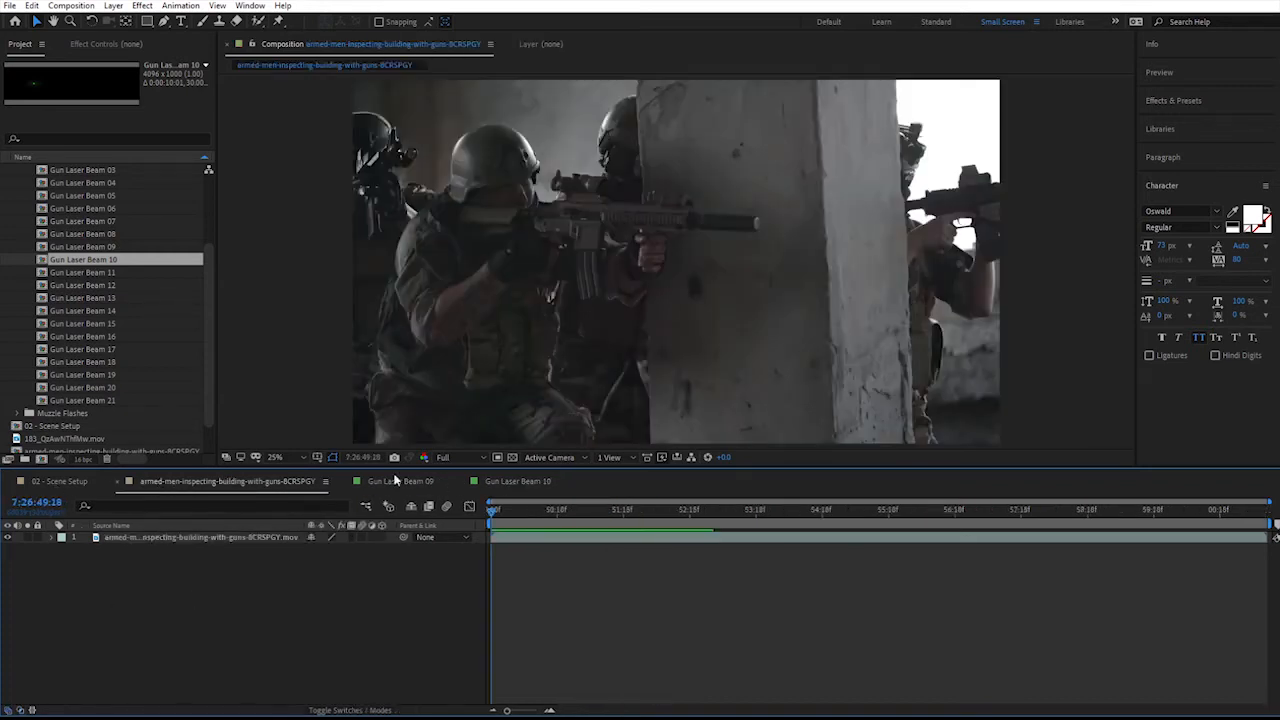
left_click_drag(86, 260, 235, 542)
left_click_drag(563, 514, 642, 512)
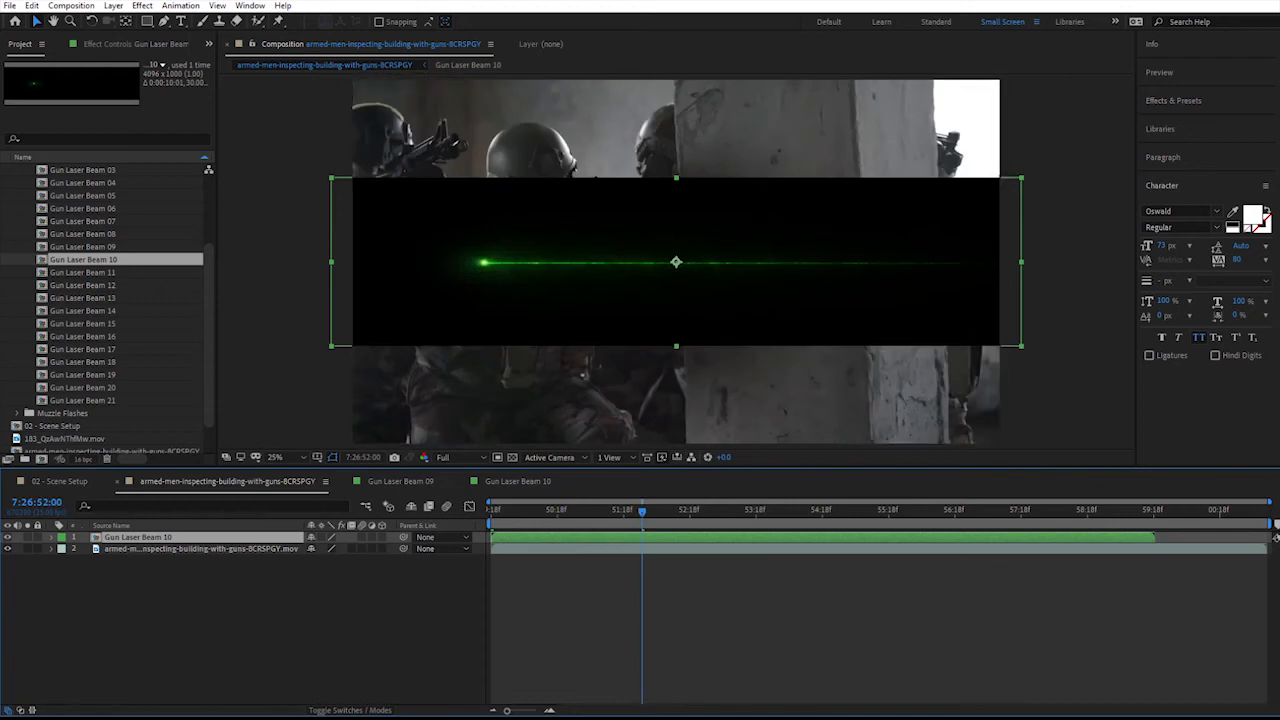
- Try the Screen blending mode on the Gun Laser Beam 10 layer, and set it to Add
left_click(345, 709)
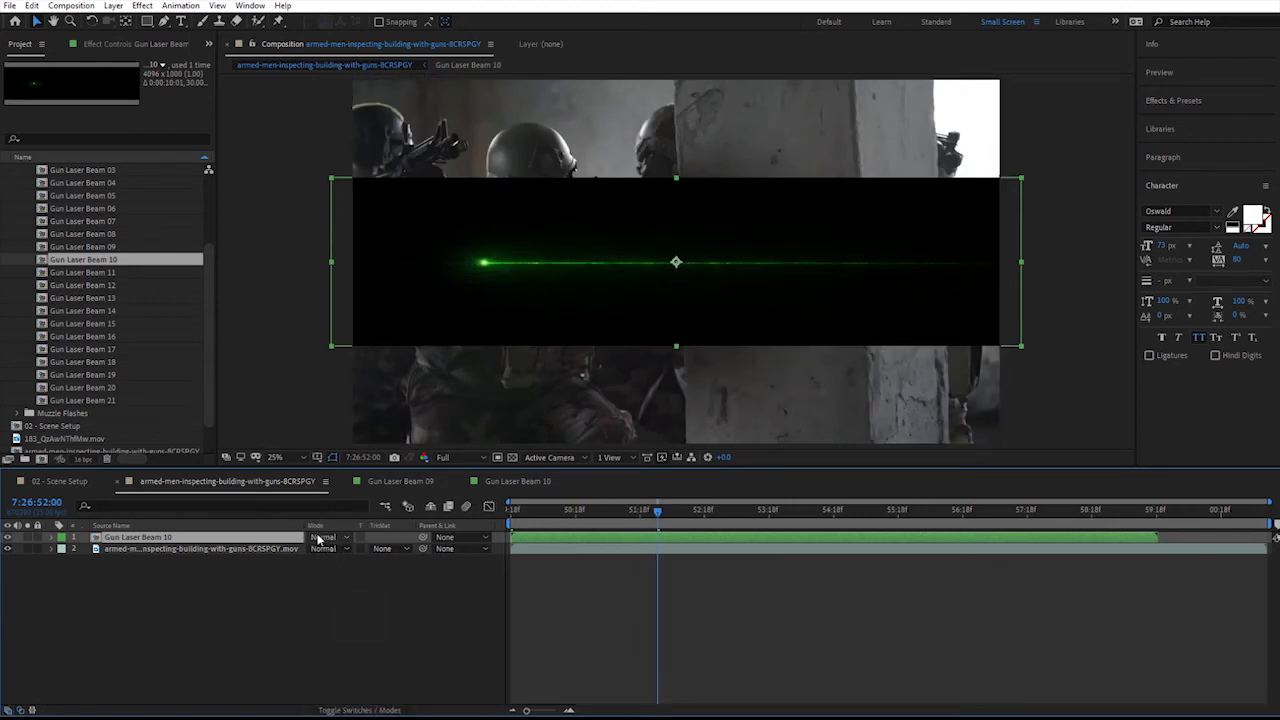
left_click(316, 541)
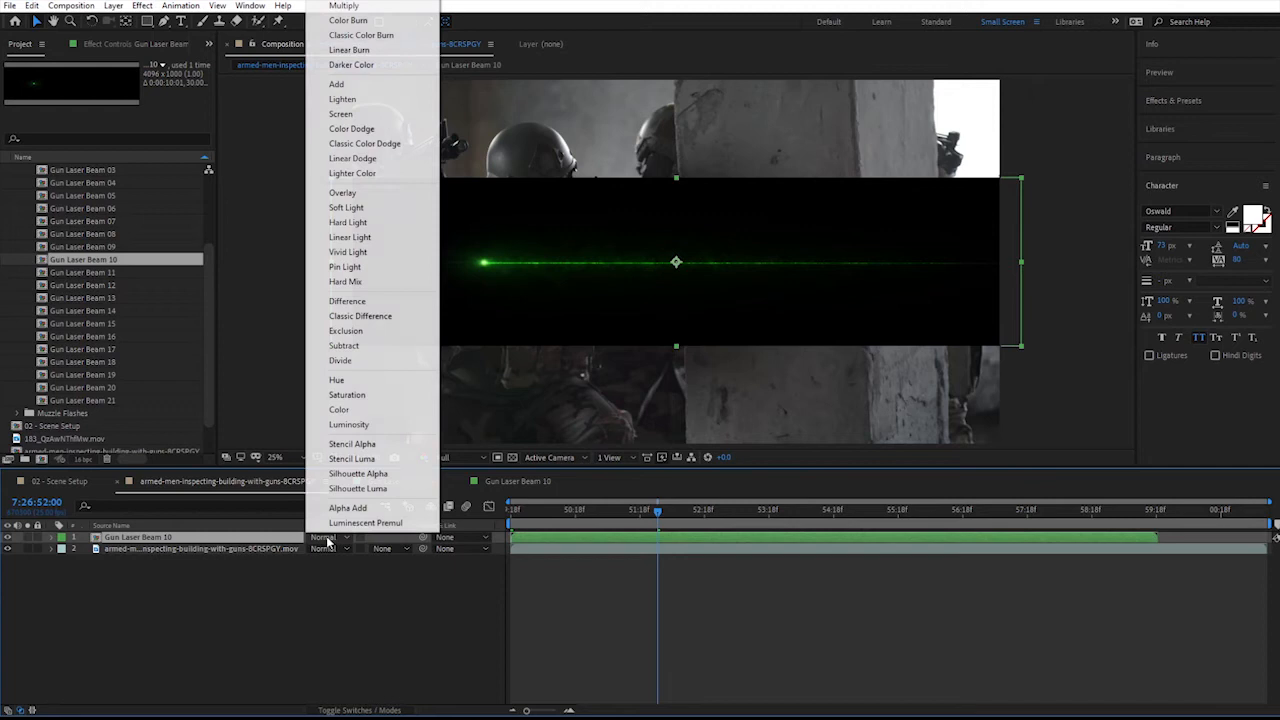
left_click(354, 118)
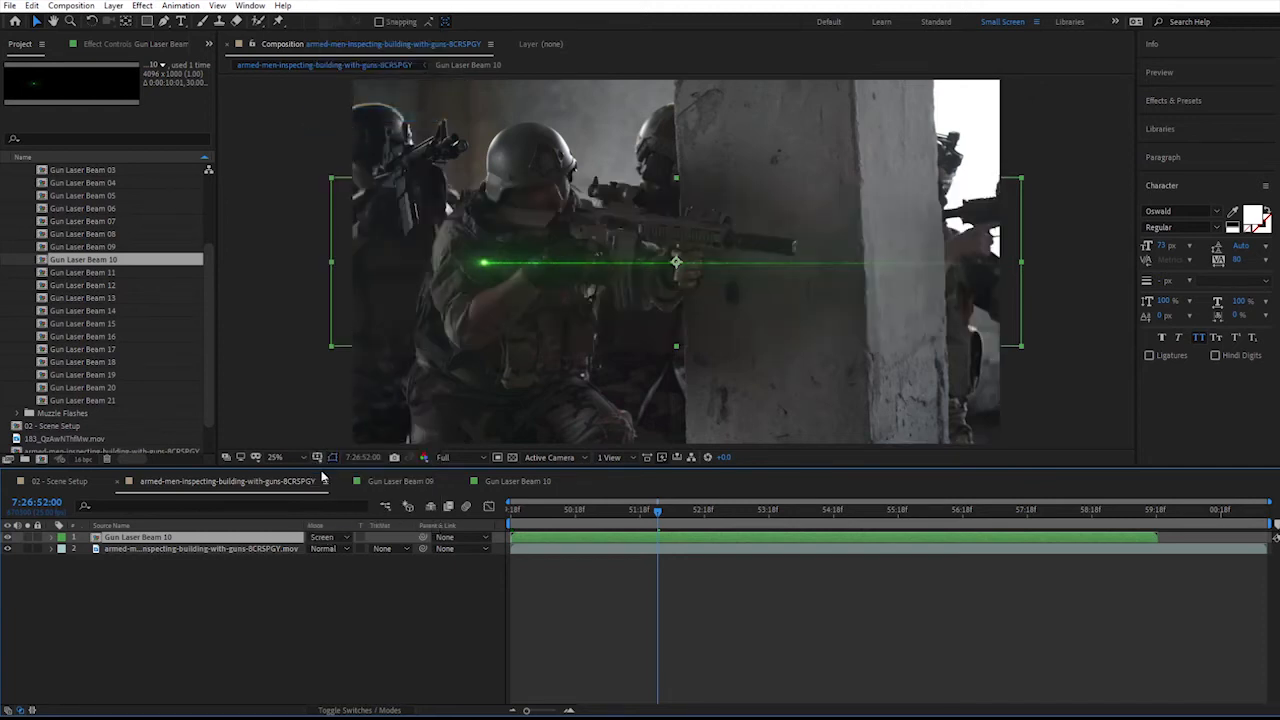
left_click(325, 540)
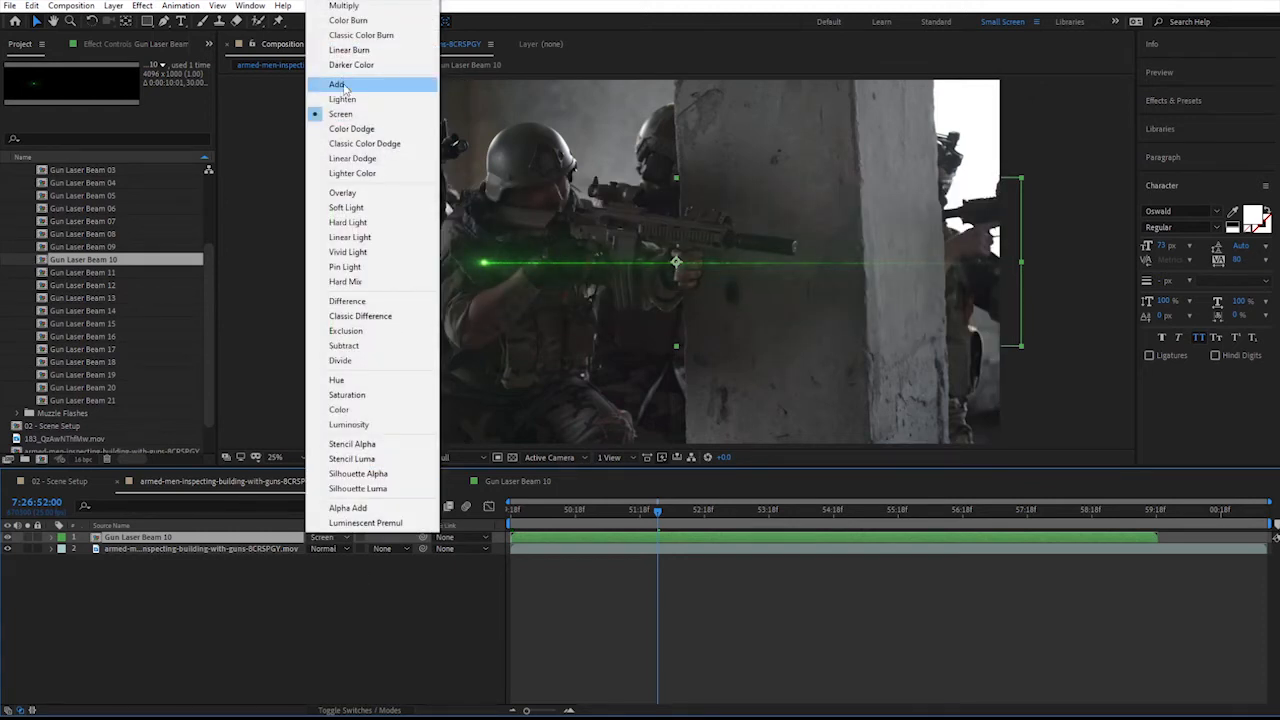
left_click(340, 84)
- Move the laser beam so its source sits at the device on top of the rifle's front rail
left_click_drag(594, 250, 828, 229)
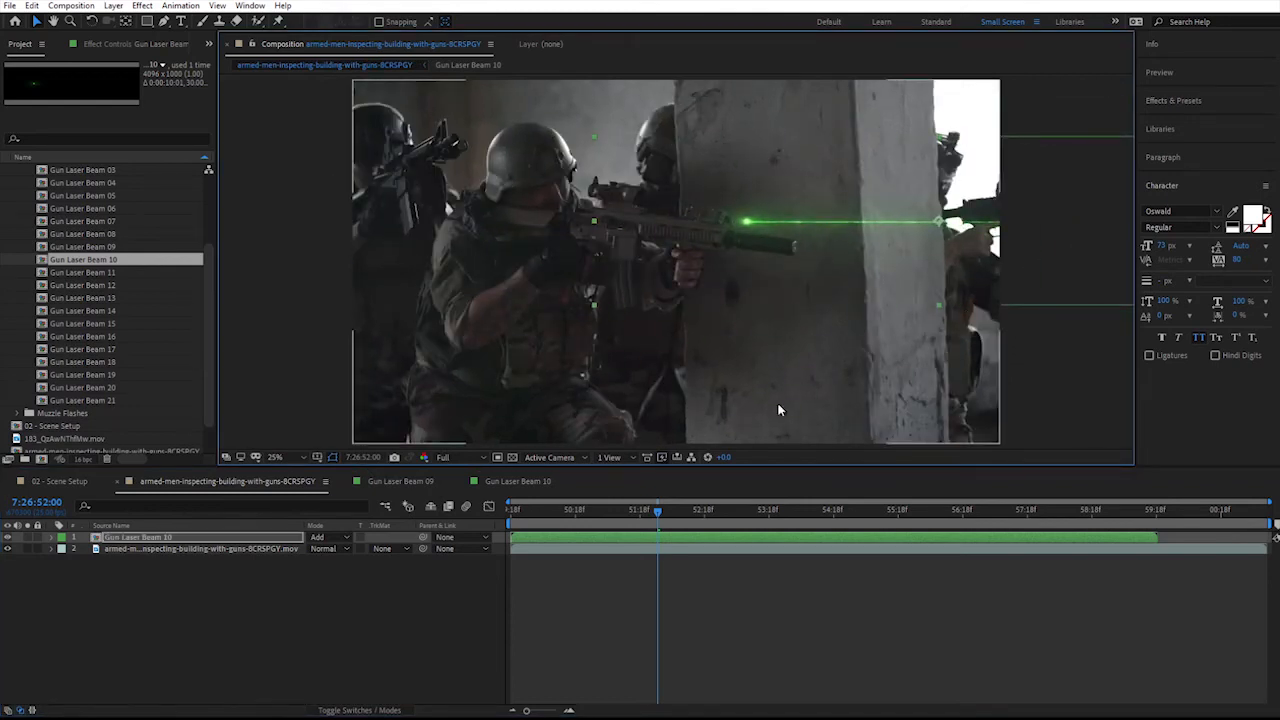
key("period")
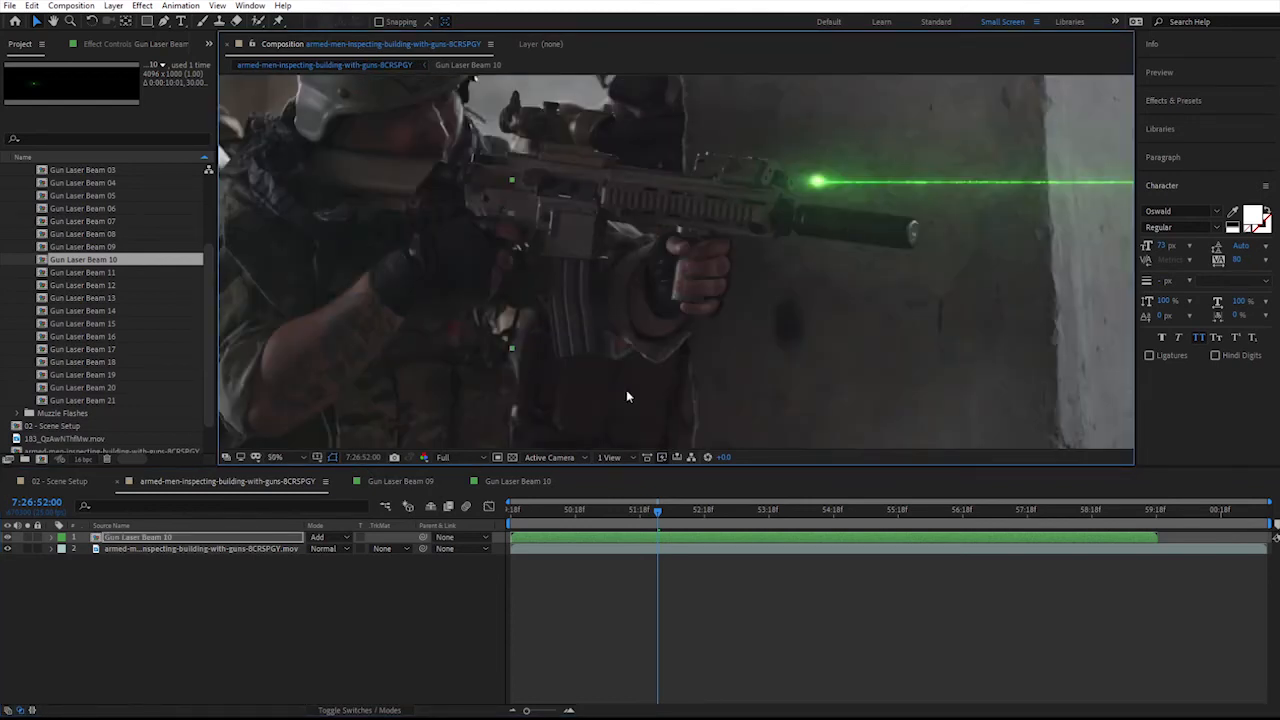
mouse_move(843, 195)
left_mouse_down()
mouse_move(803, 193)
mouse_move(823, 194)
left_mouse_up()
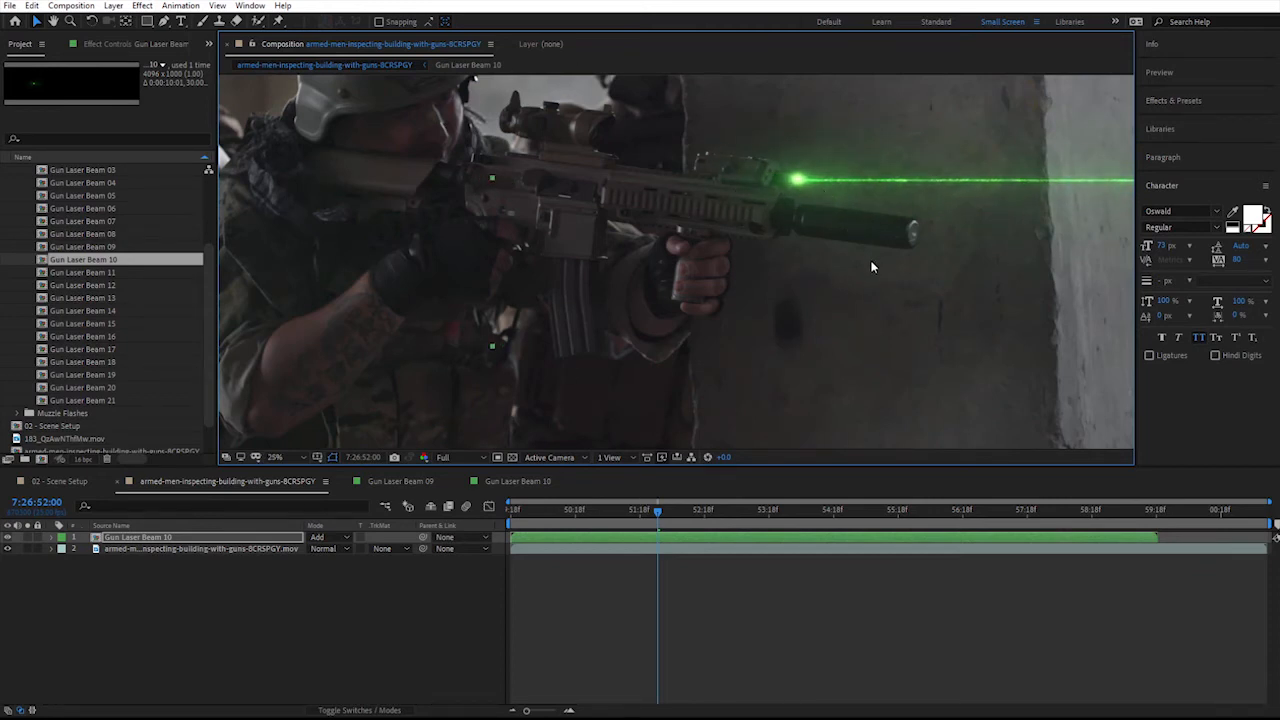
key("comma")
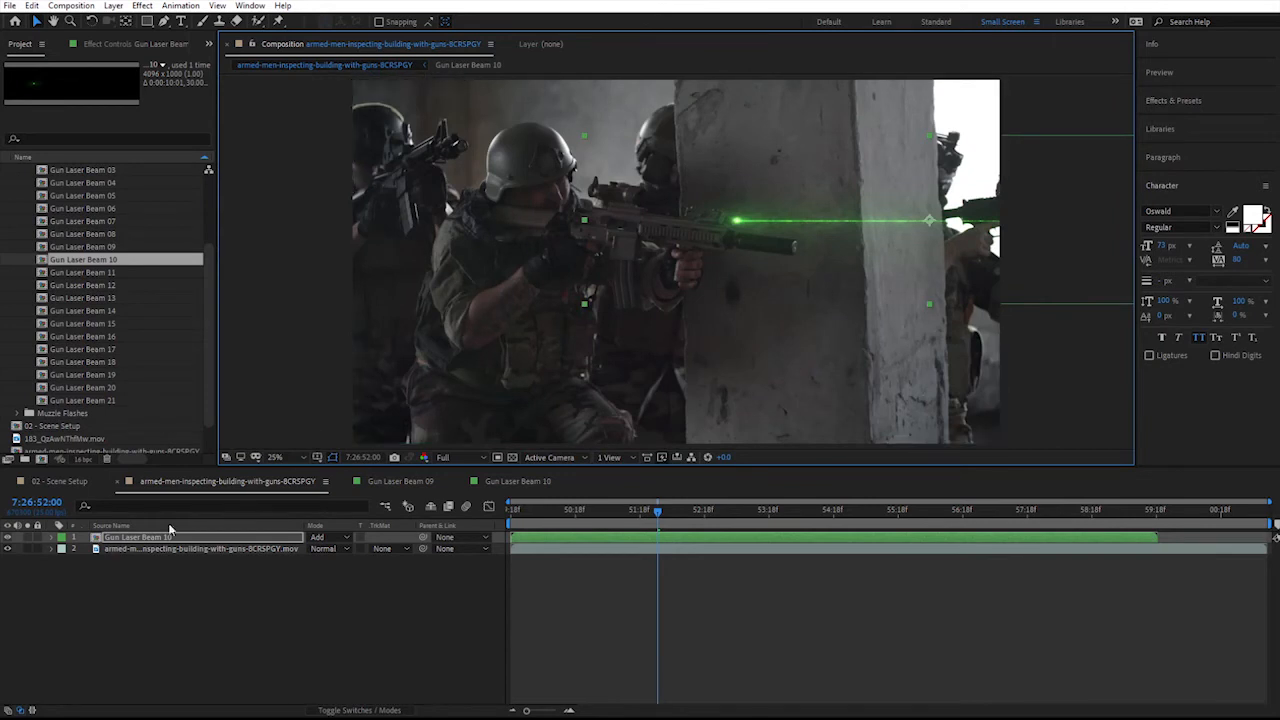
- Hide the Gun Laser Beam 10 layer and open the Tracker with the armed-men footage layer selected
left_click(4, 538)
left_click(8, 537)
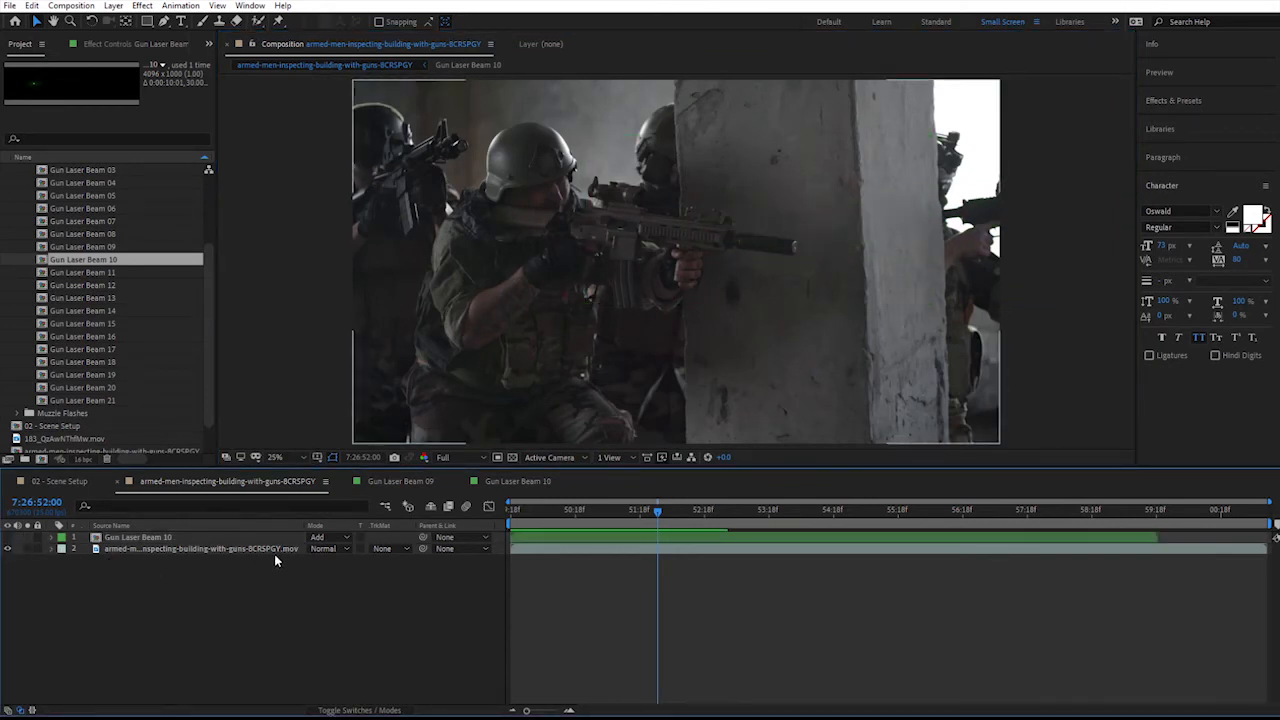
left_click(185, 549)
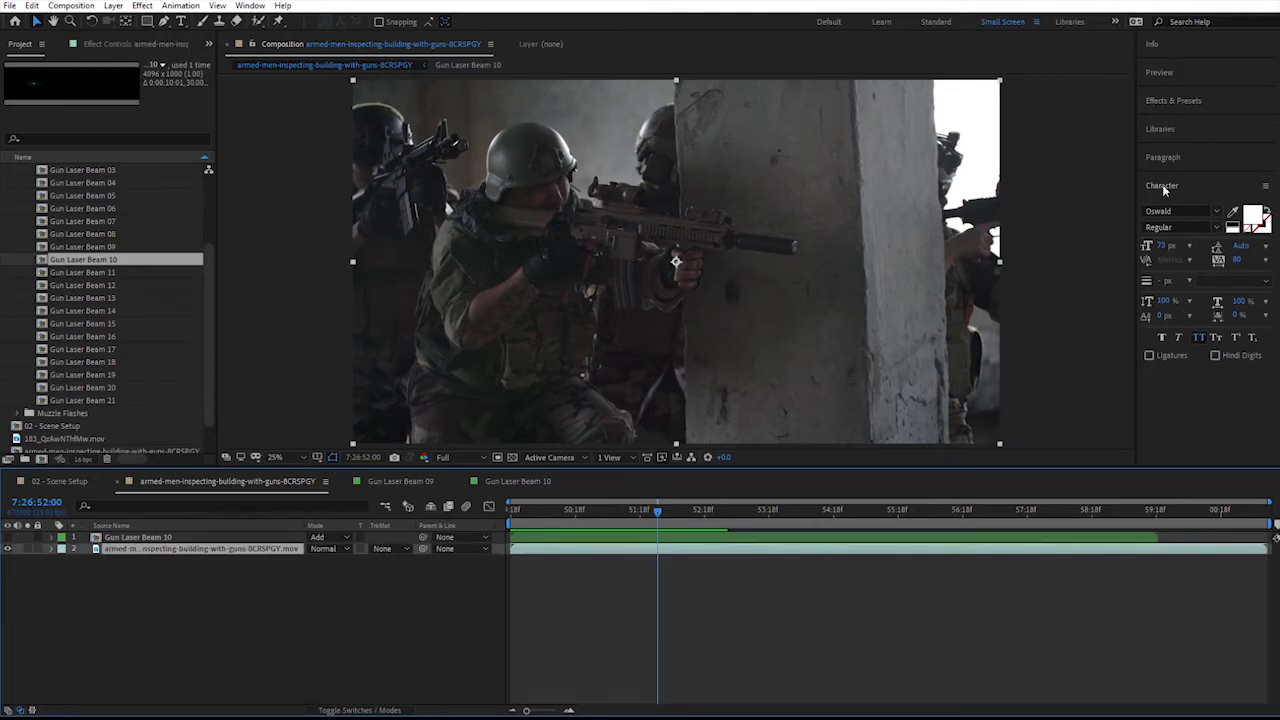
left_click(250, 6)
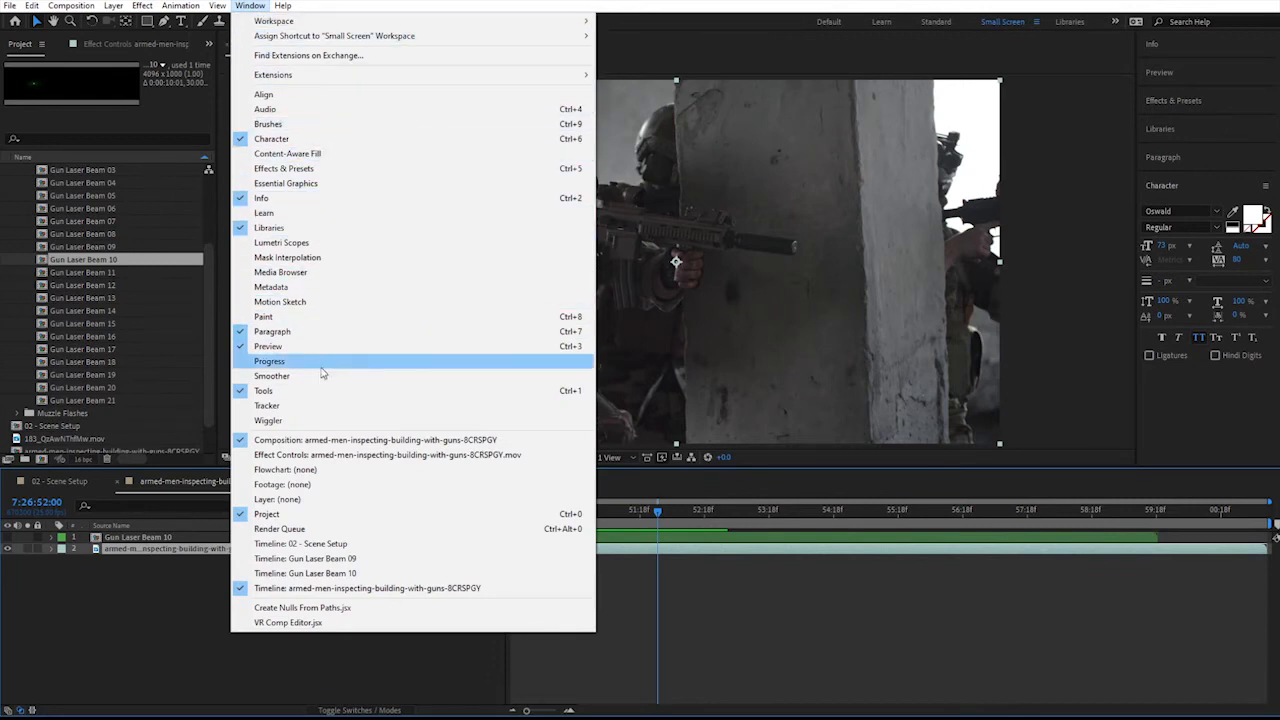
left_click(288, 406)
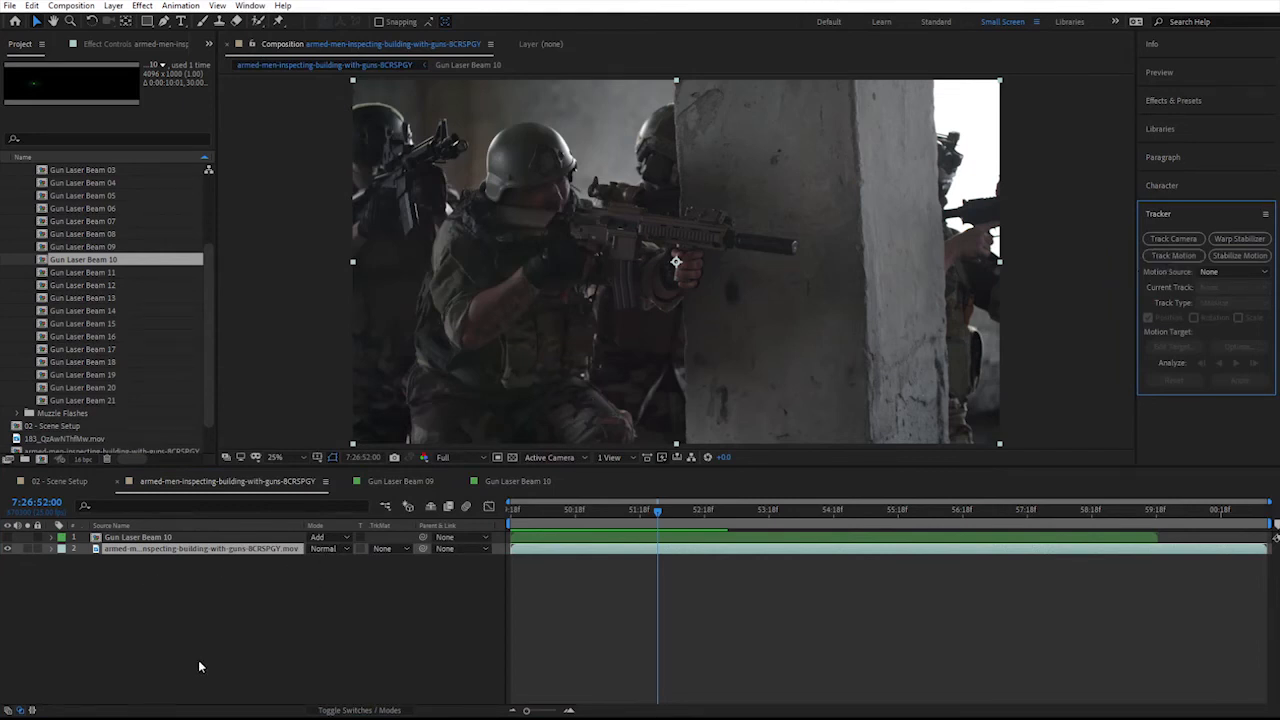
- Create a null object in the armed-men composition and deselect it
right_click(231, 603)
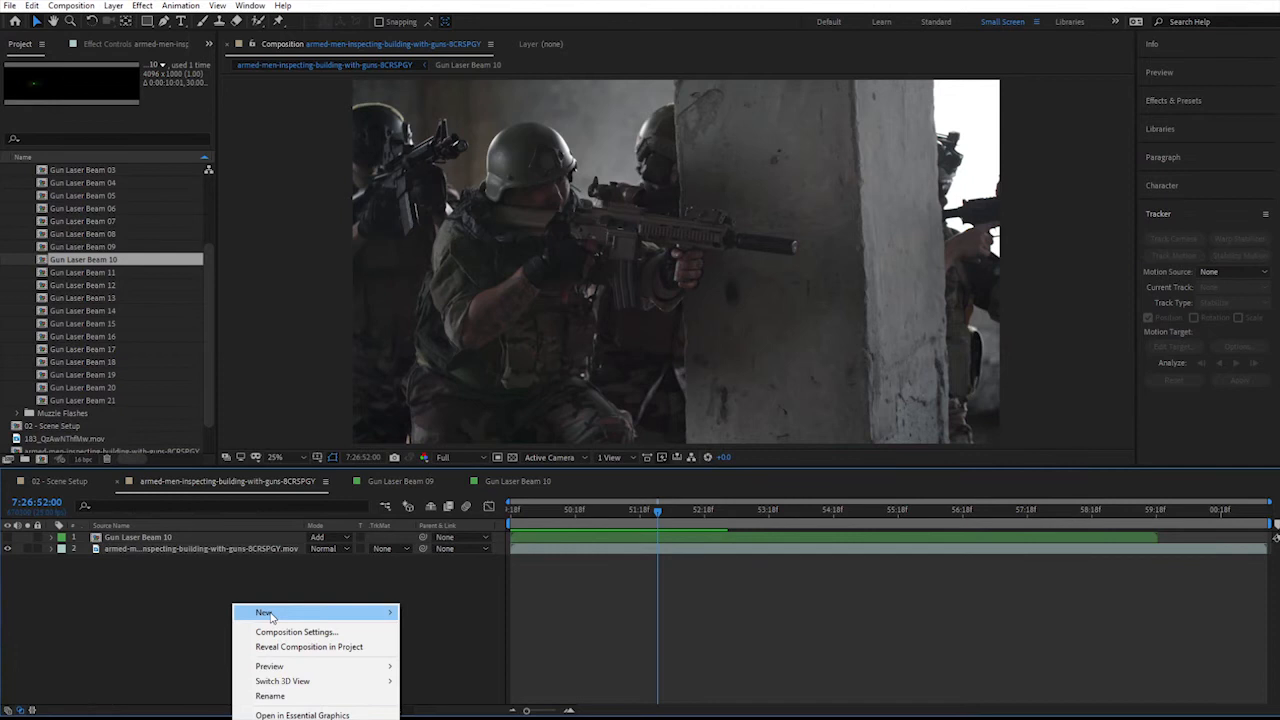
left_click(168, 595)
right_click(234, 590)
mouse_move(326, 597)
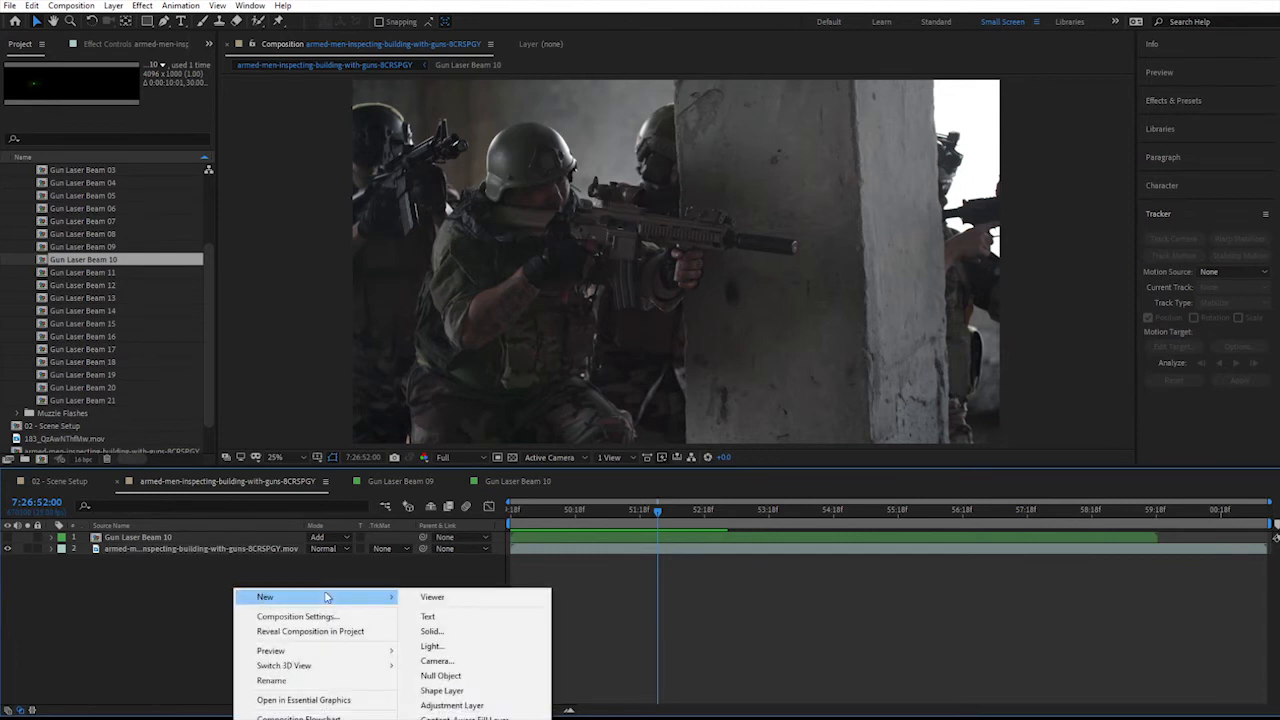
left_click(441, 675)
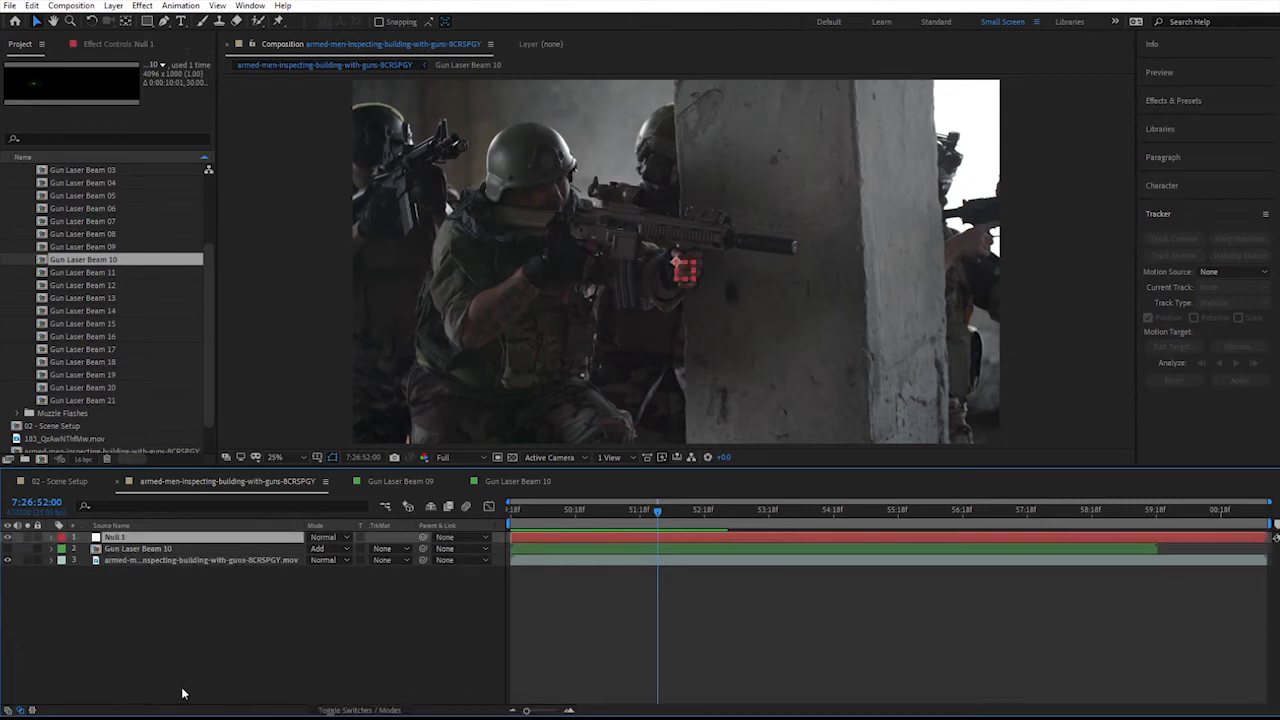
left_click(182, 693)
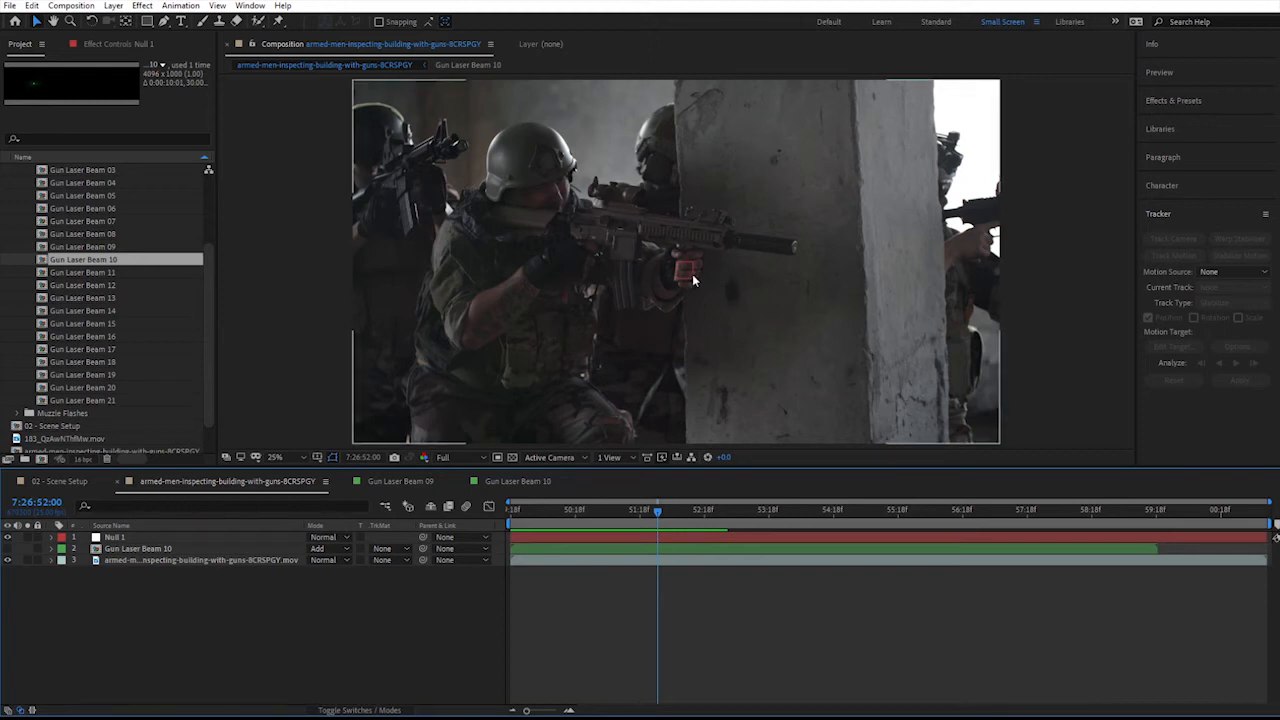
- Rename the null layer as "Laser Position - Tracked"
left_click(165, 541)
key("Return")
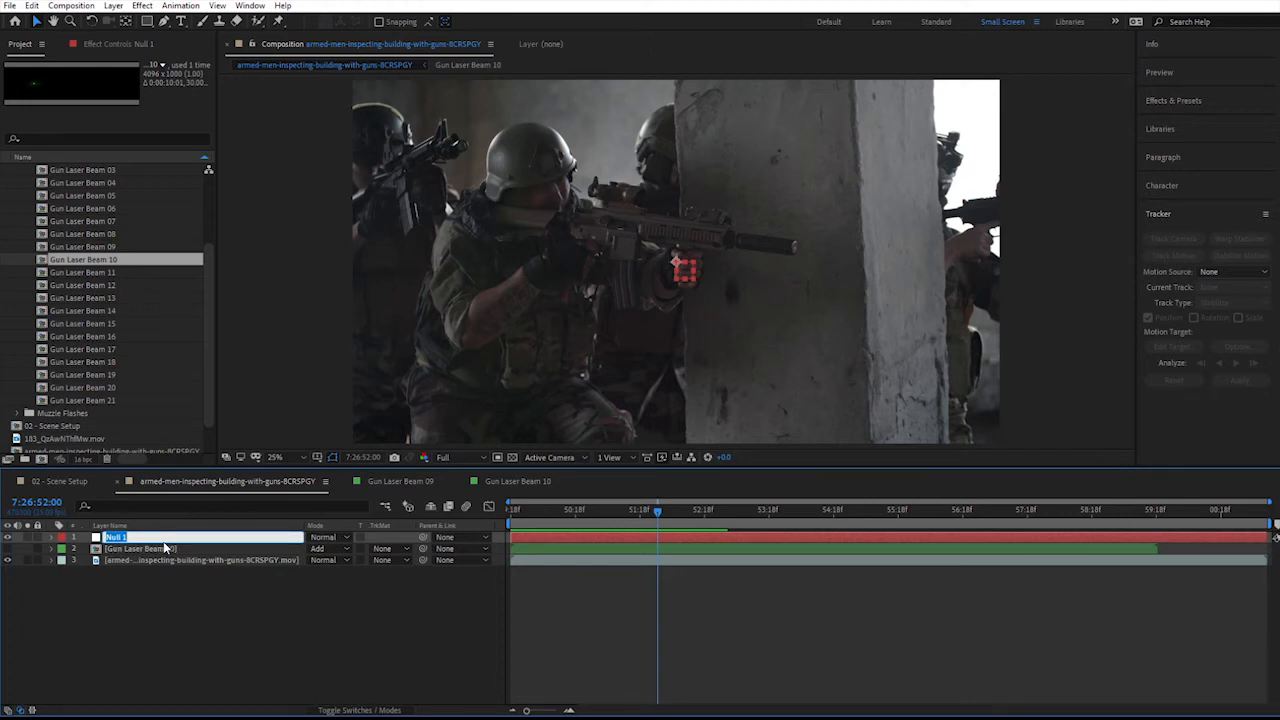
type("Las")
left_click(150, 600)
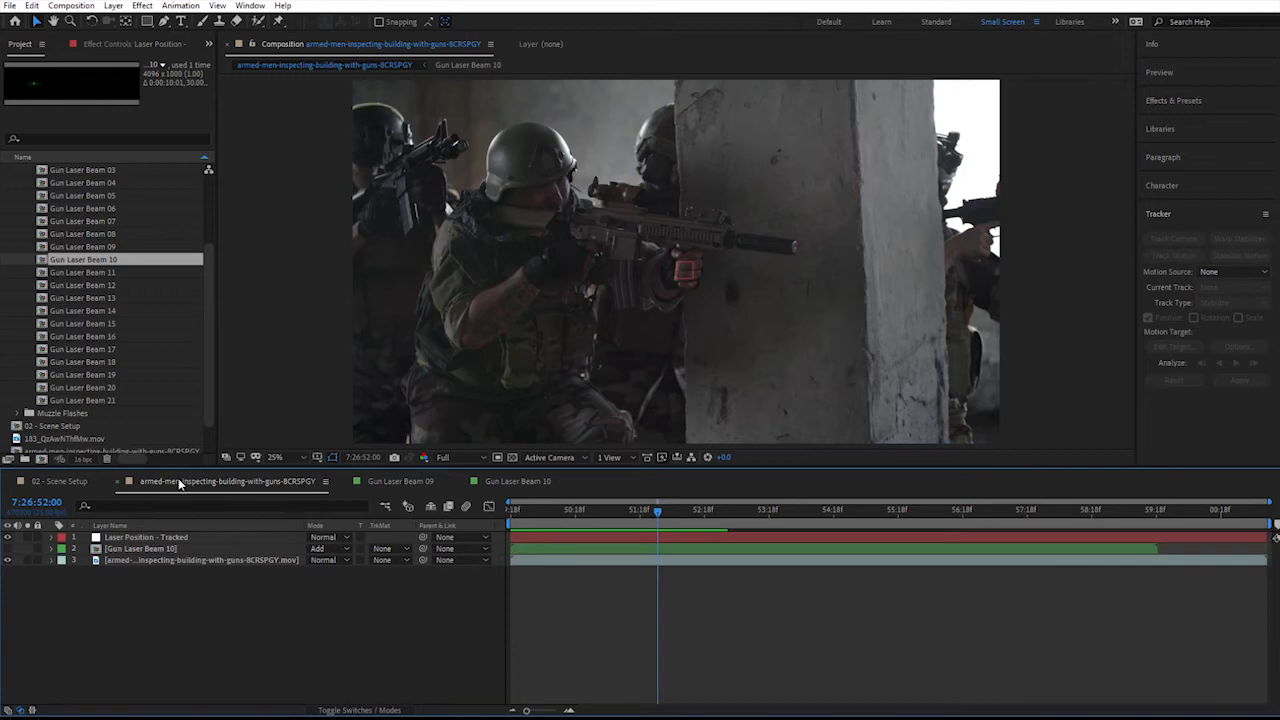
- Start motion tracking on the armed-men footage layer and include Rotation along with Position
left_click(134, 560)
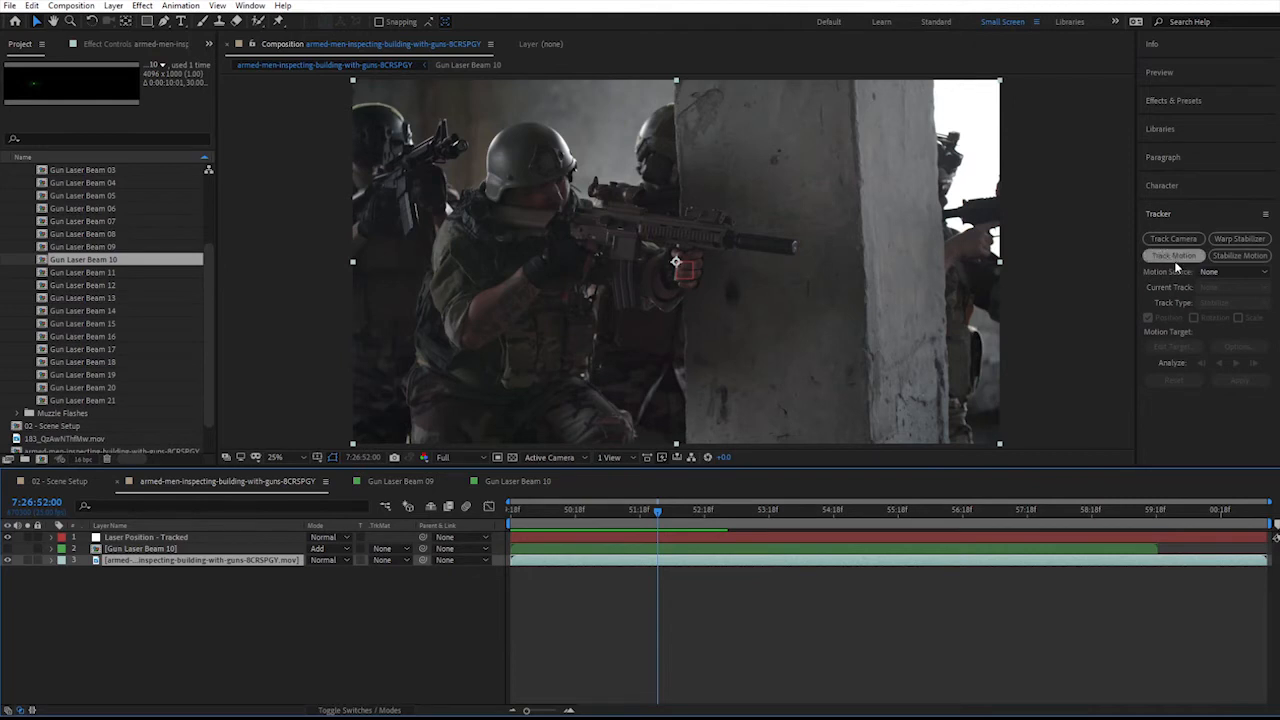
left_click(1175, 260)
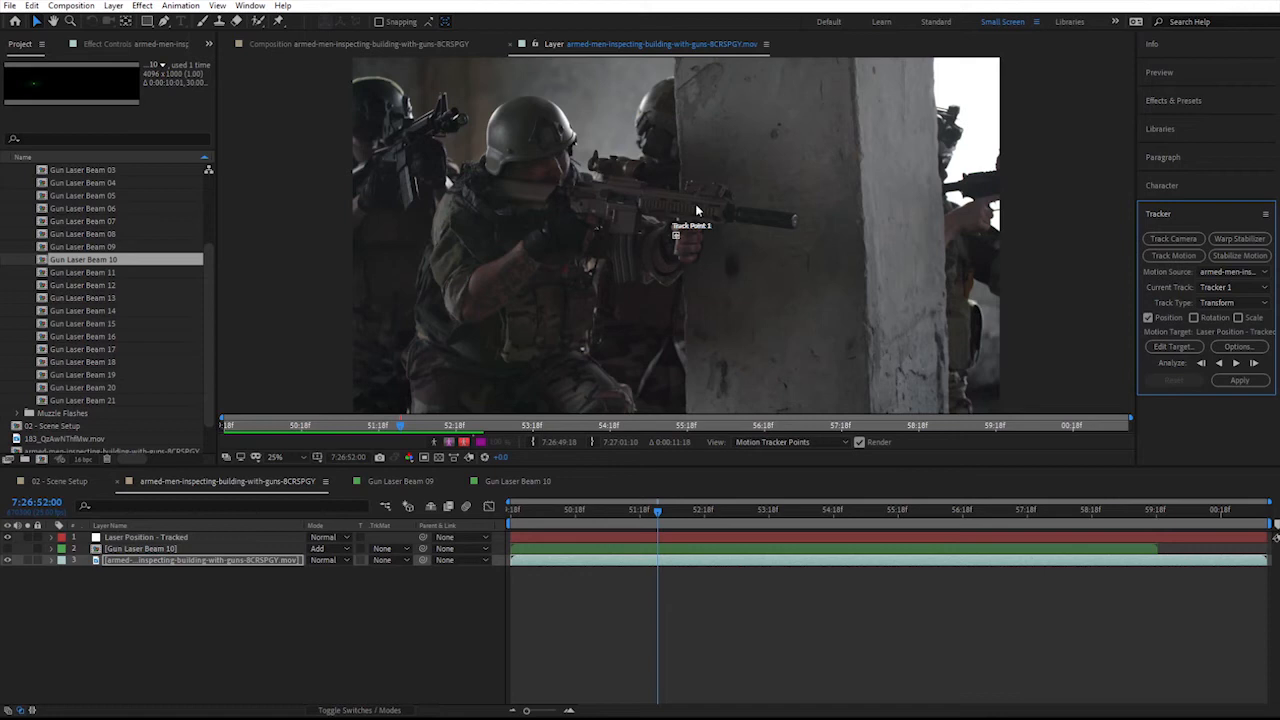
left_click(1193, 318)
scroll(706, 201, "up", 2)
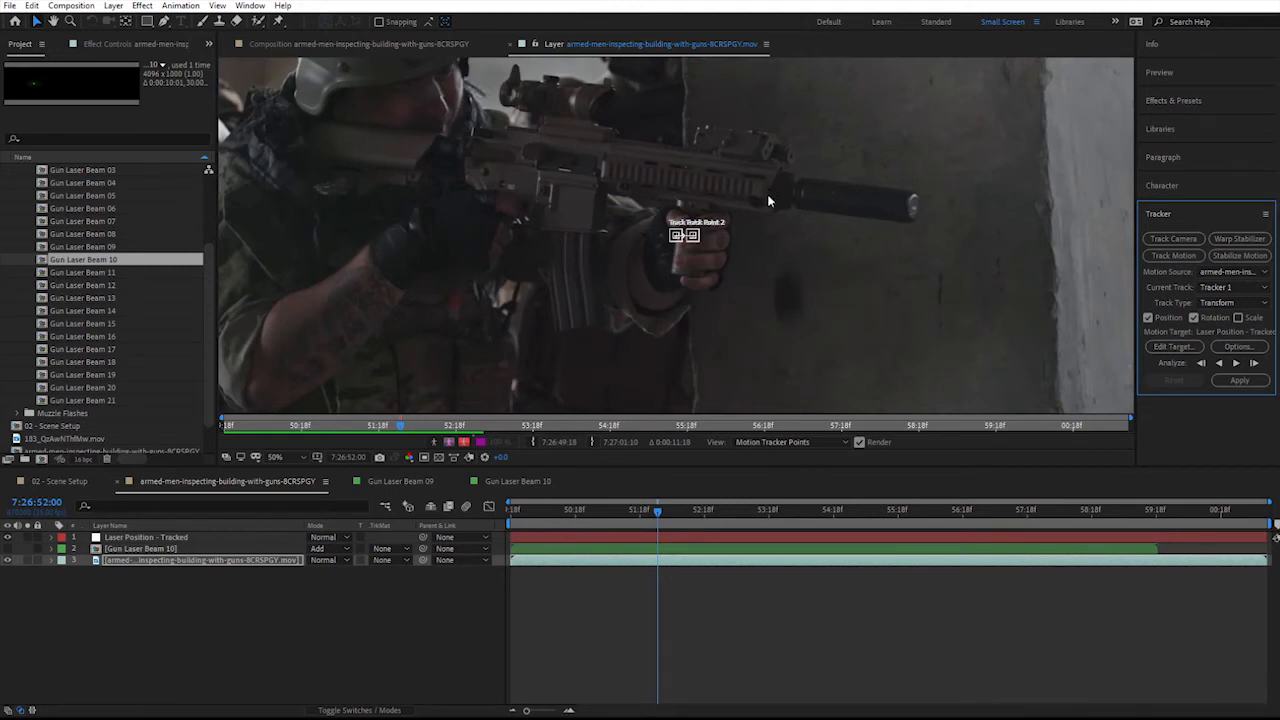
- Place Track Point 2 on the tip of the rifle's suppressor and Track Point 1 on its upper receiver below the scope
left_click_drag(705, 241, 929, 217)
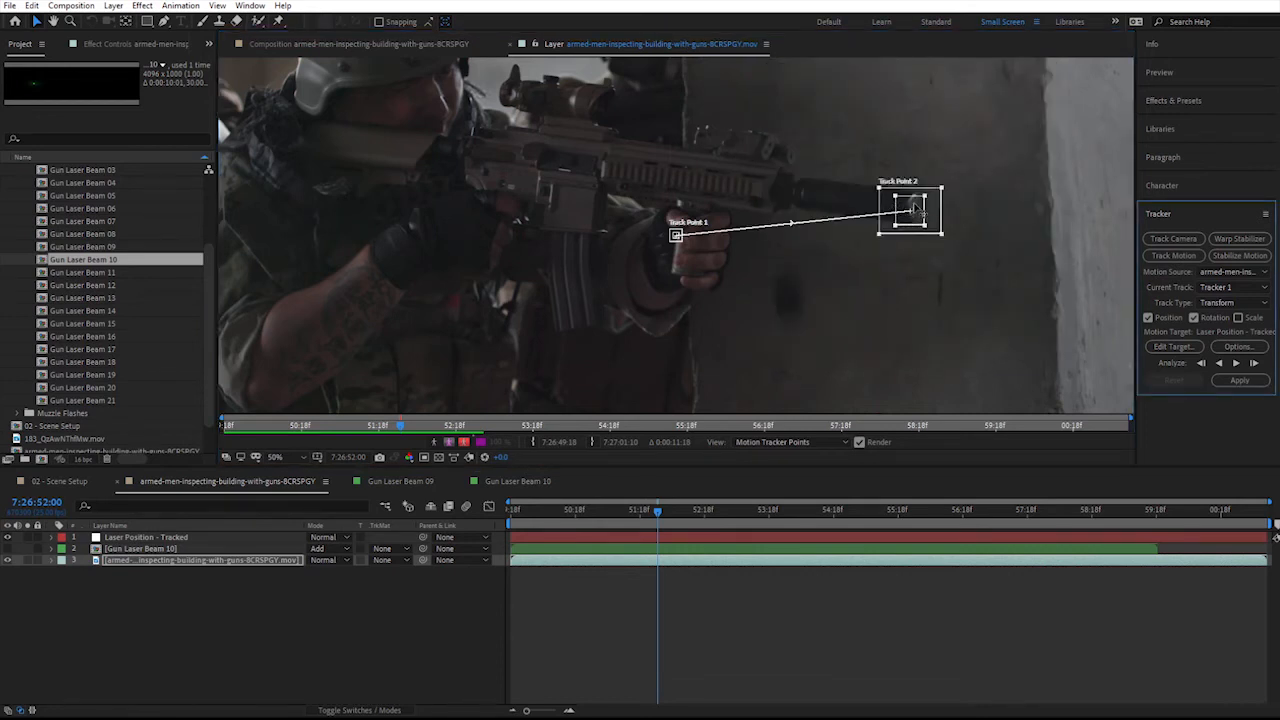
left_click_drag(919, 217, 920, 214)
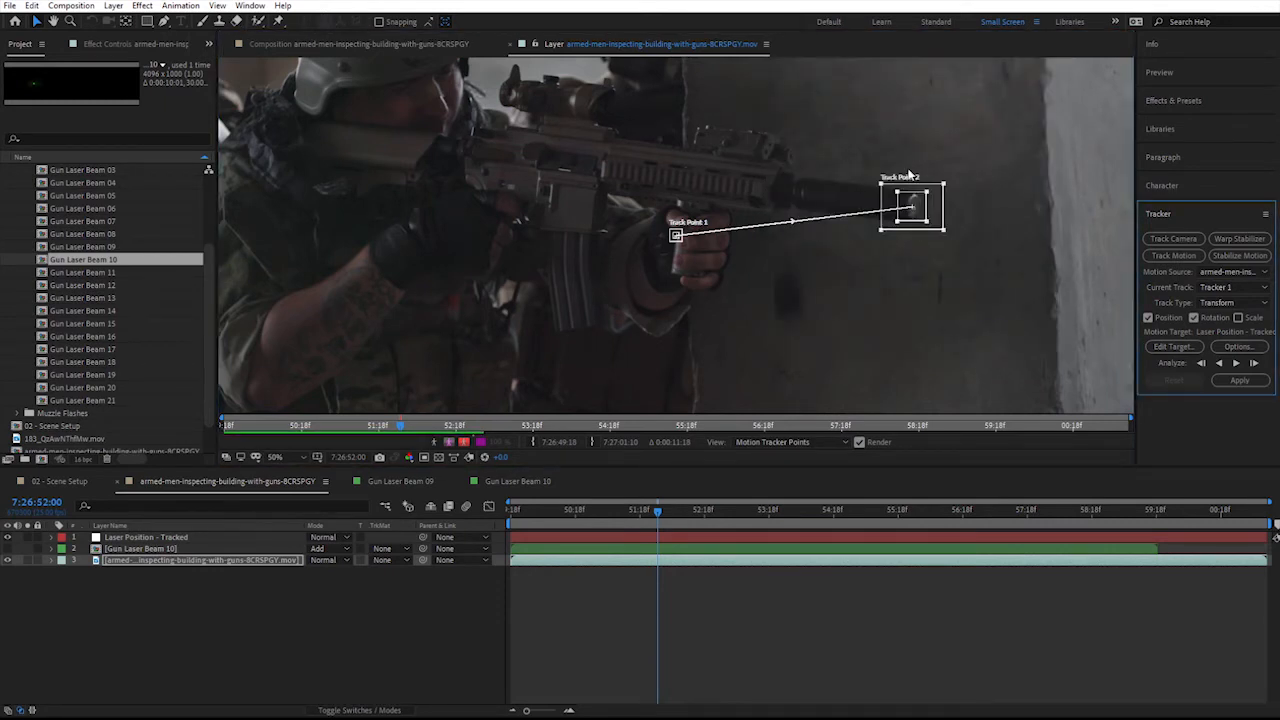
mouse_move(678, 238)
left_mouse_down()
mouse_move(698, 256)
mouse_move(642, 178)
mouse_move(519, 163)
left_mouse_up()
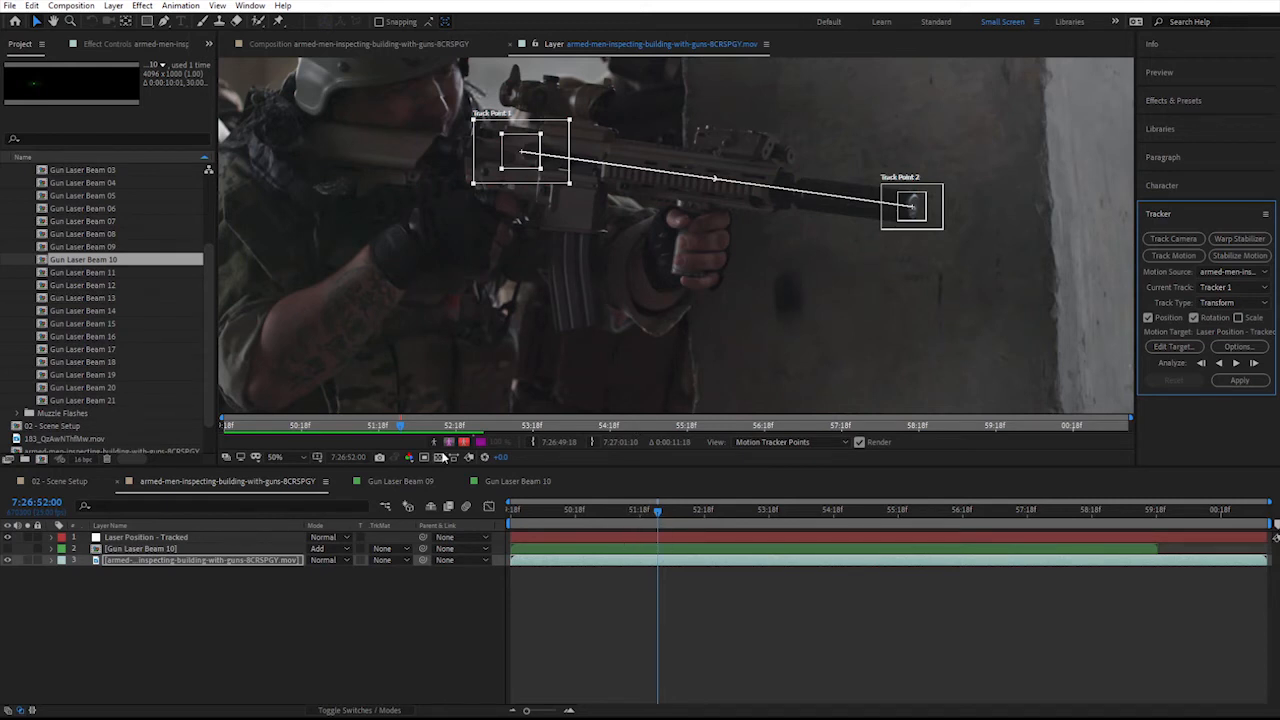
- Return to the start of the footage and reposition Track Point 1 on the rifle's receiver and Track Point 2 on the suppressor tip
left_click_drag(400, 425, 207, 424)
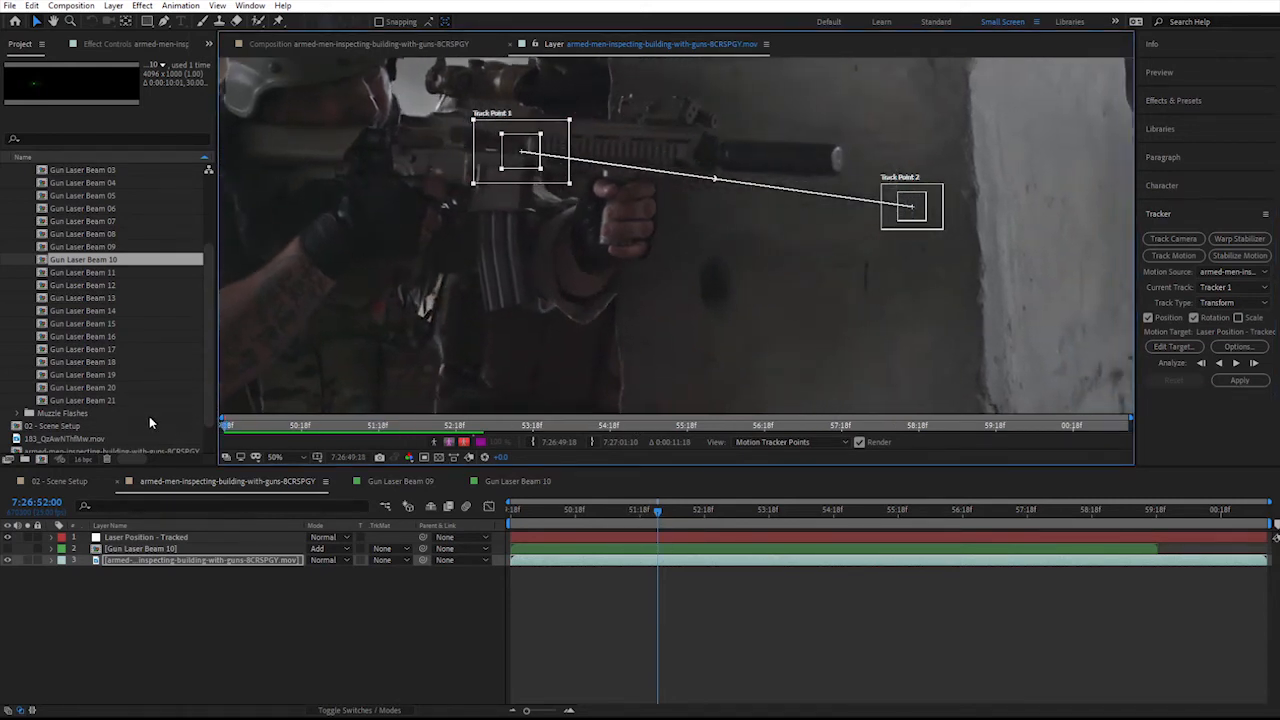
left_click_drag(510, 160, 446, 140)
left_click_drag(918, 209, 844, 169)
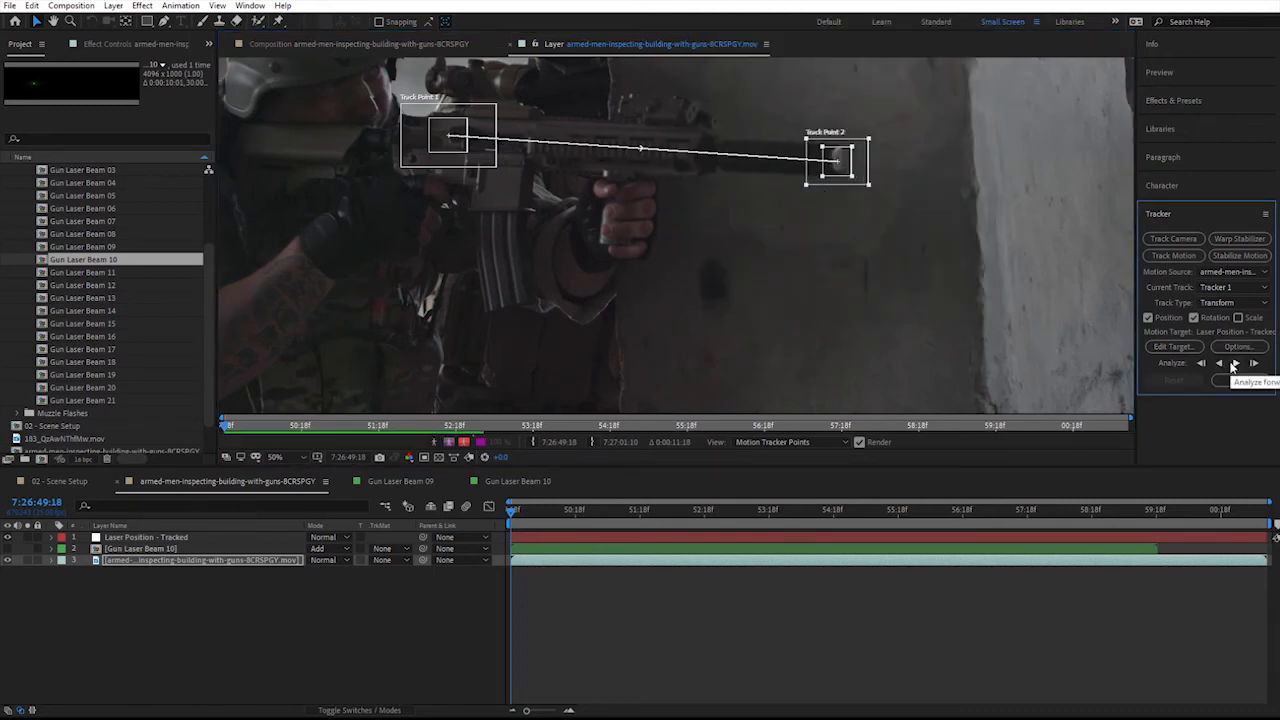
left_click_drag(858, 163, 856, 160)
- Analyze the rifle's motion forward from the start of the footage and review the tracked paths of both points
left_click(1236, 364)
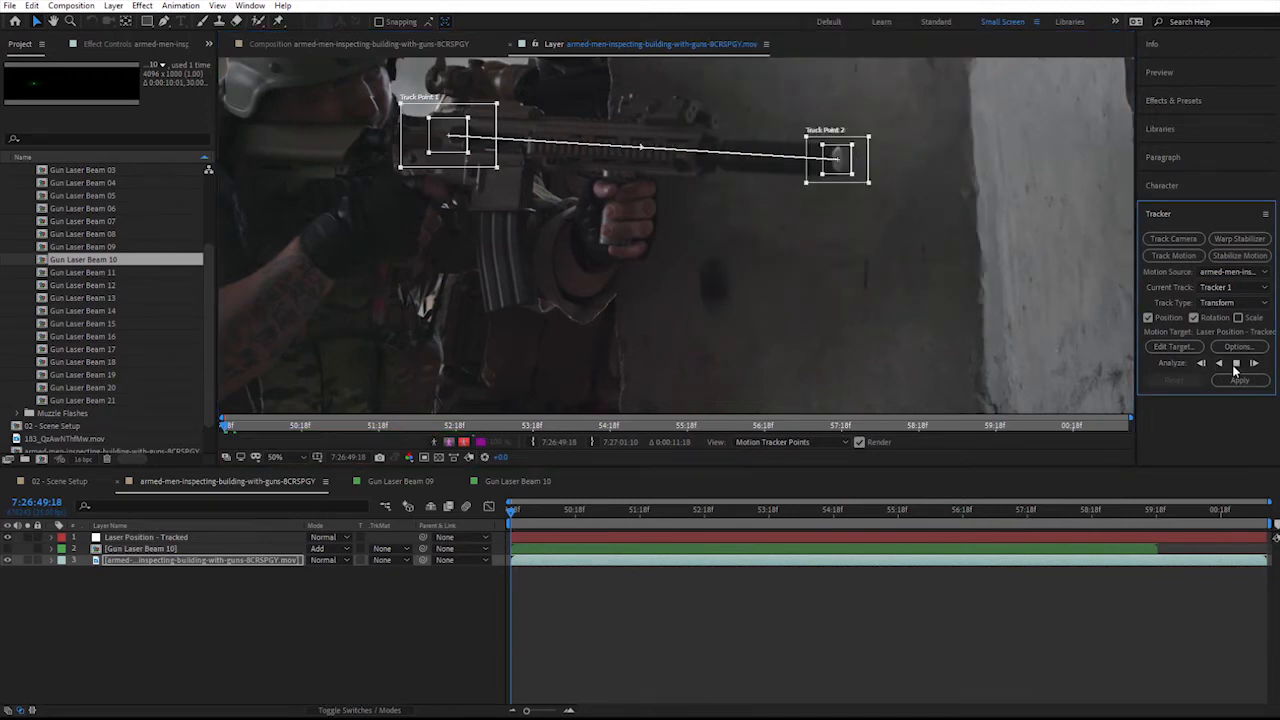
left_click(1236, 366)
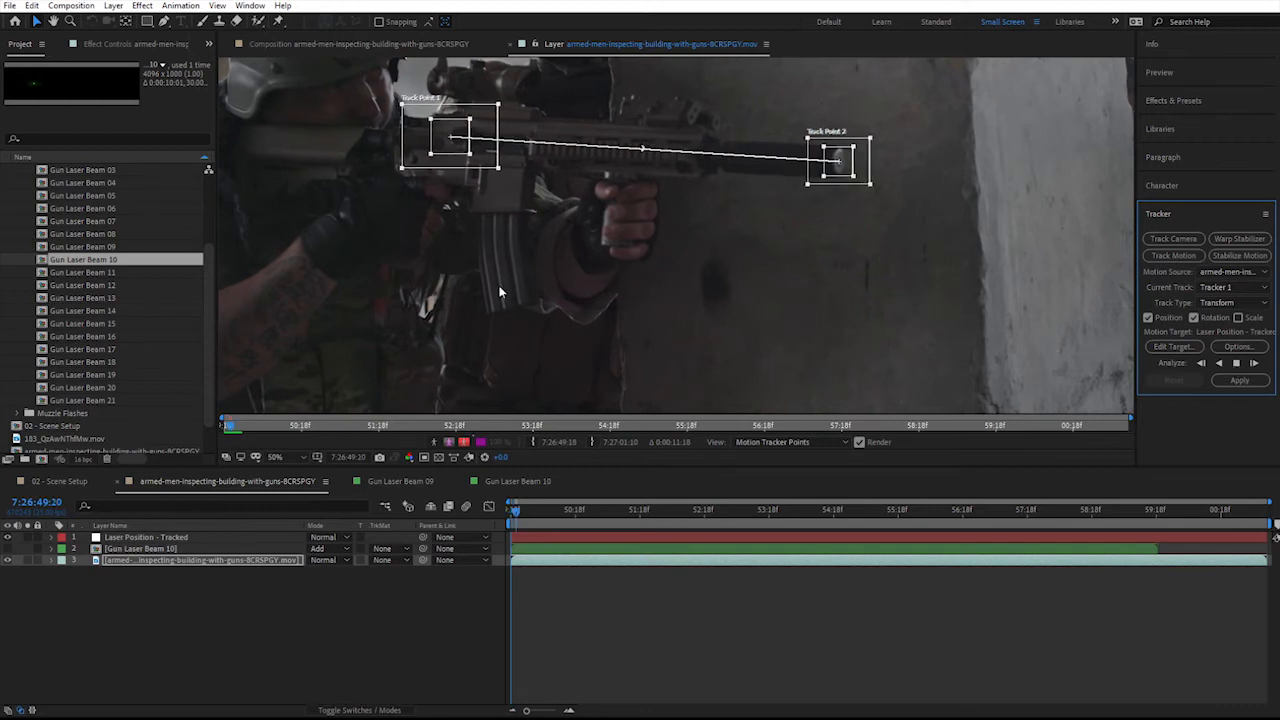
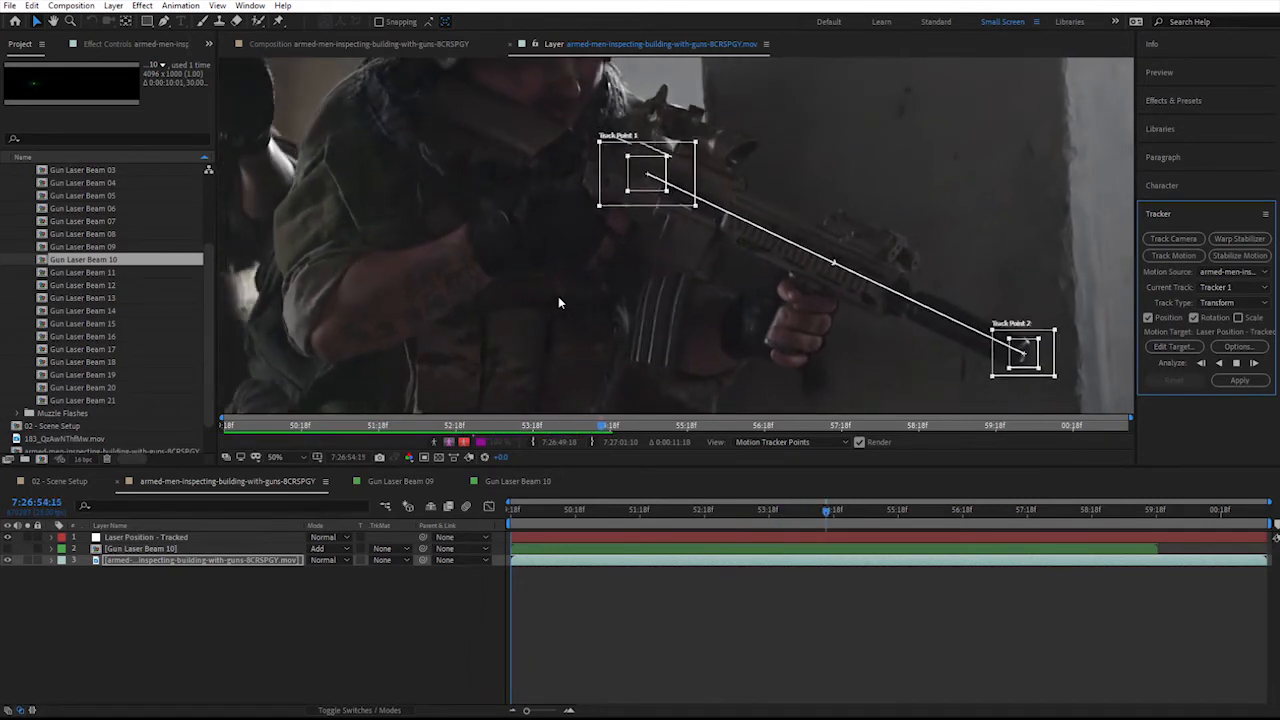
left_click_drag(992, 338, 873, 266)
key("v")
key("comma")
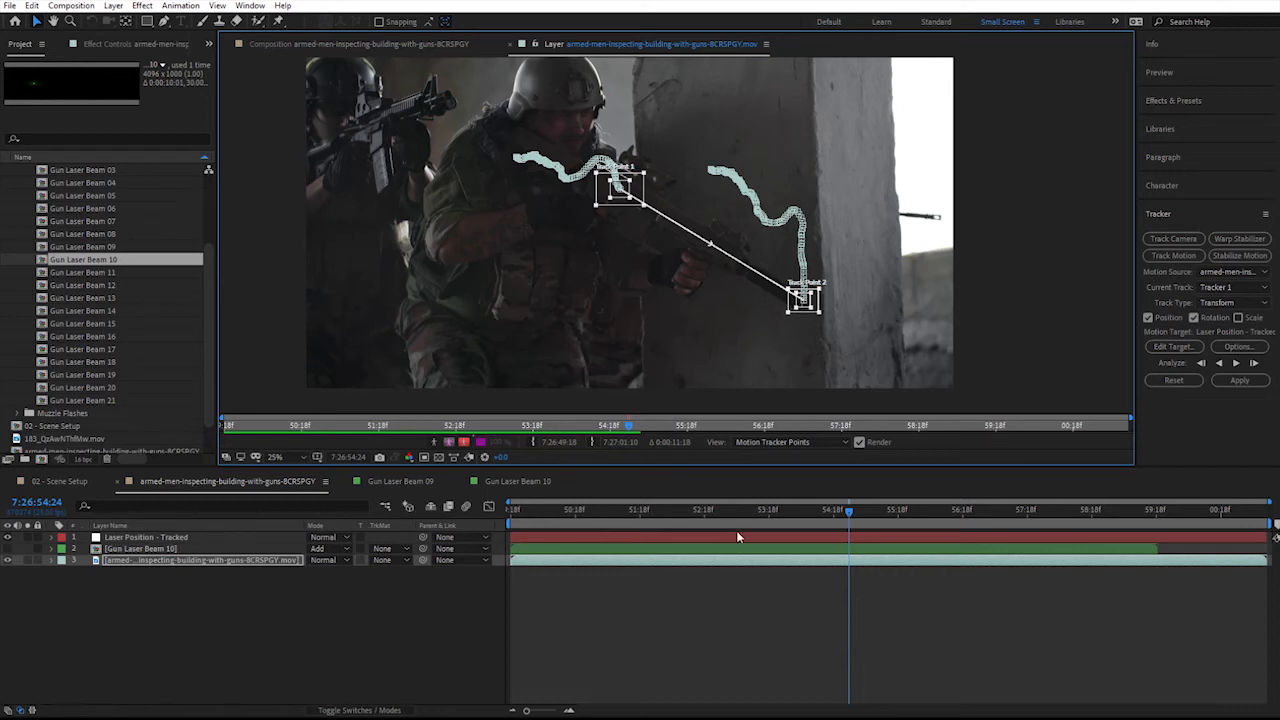
left_click_drag(621, 420, 448, 432)
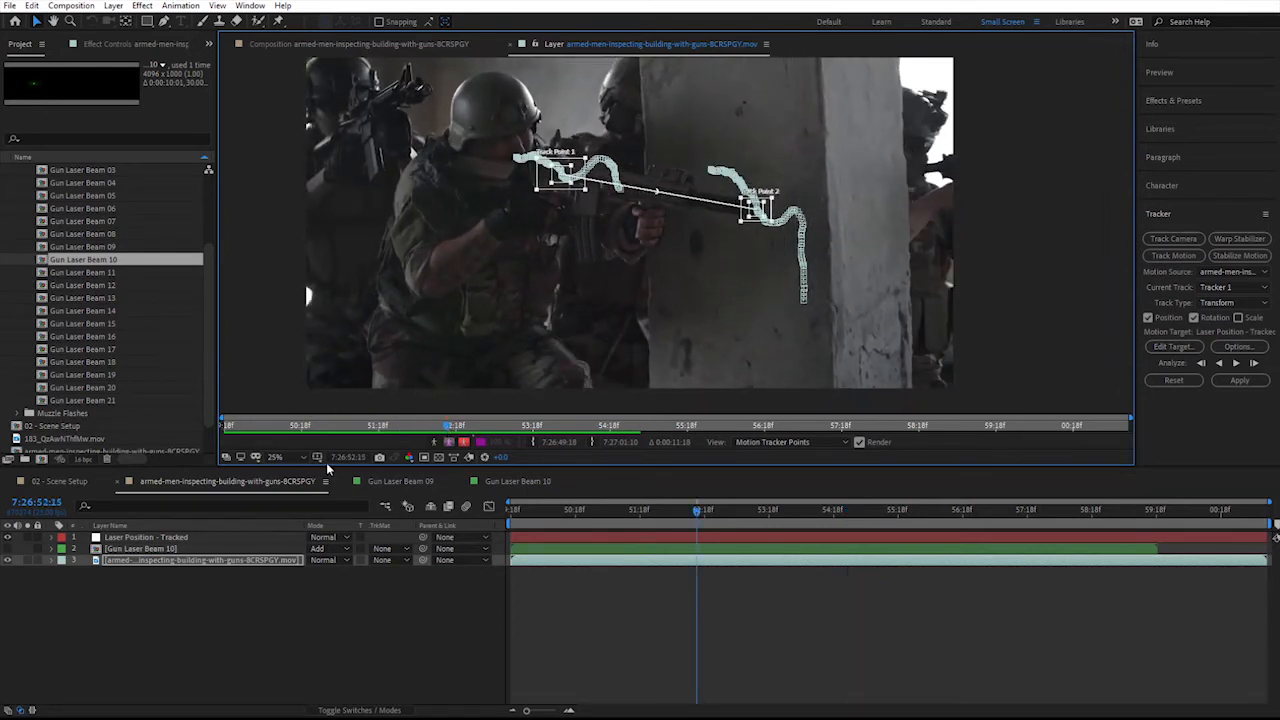
- Review the tracked points on the rifle and set the tracker's motion target to the Laser Position - Tracked layer
left_click_drag(376, 427, 595, 430)
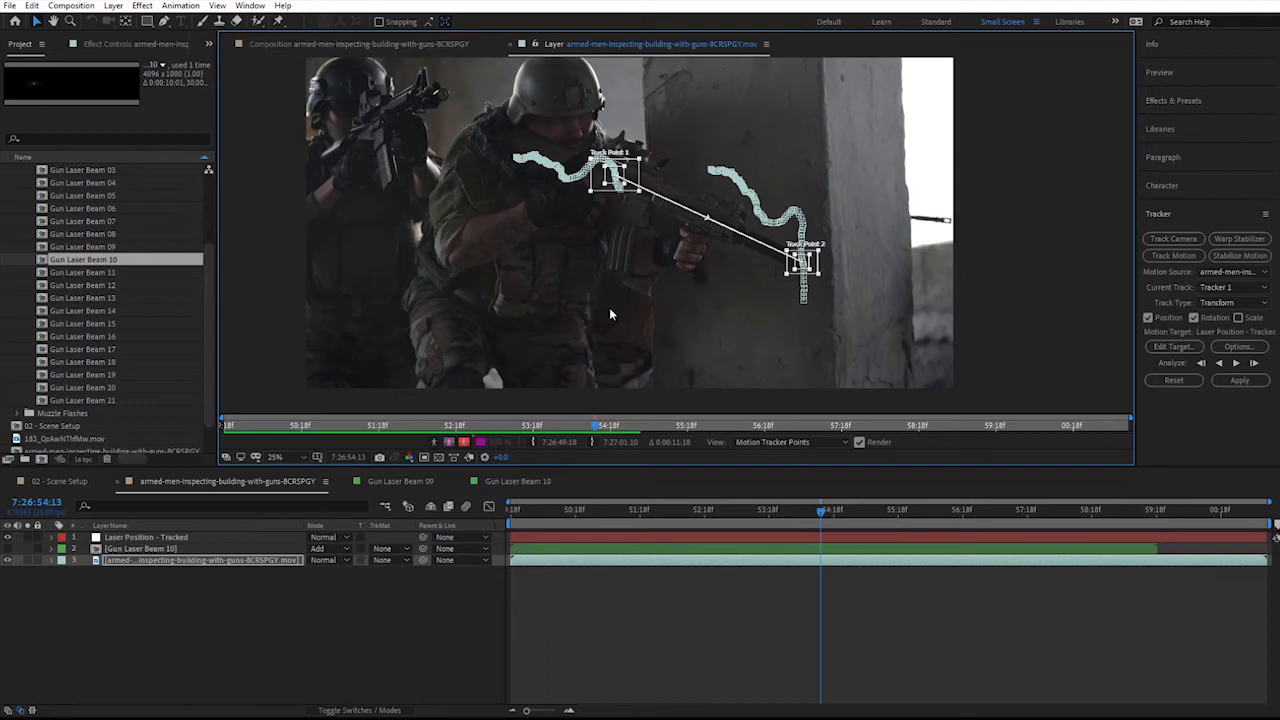
left_click_drag(597, 428, 499, 417)
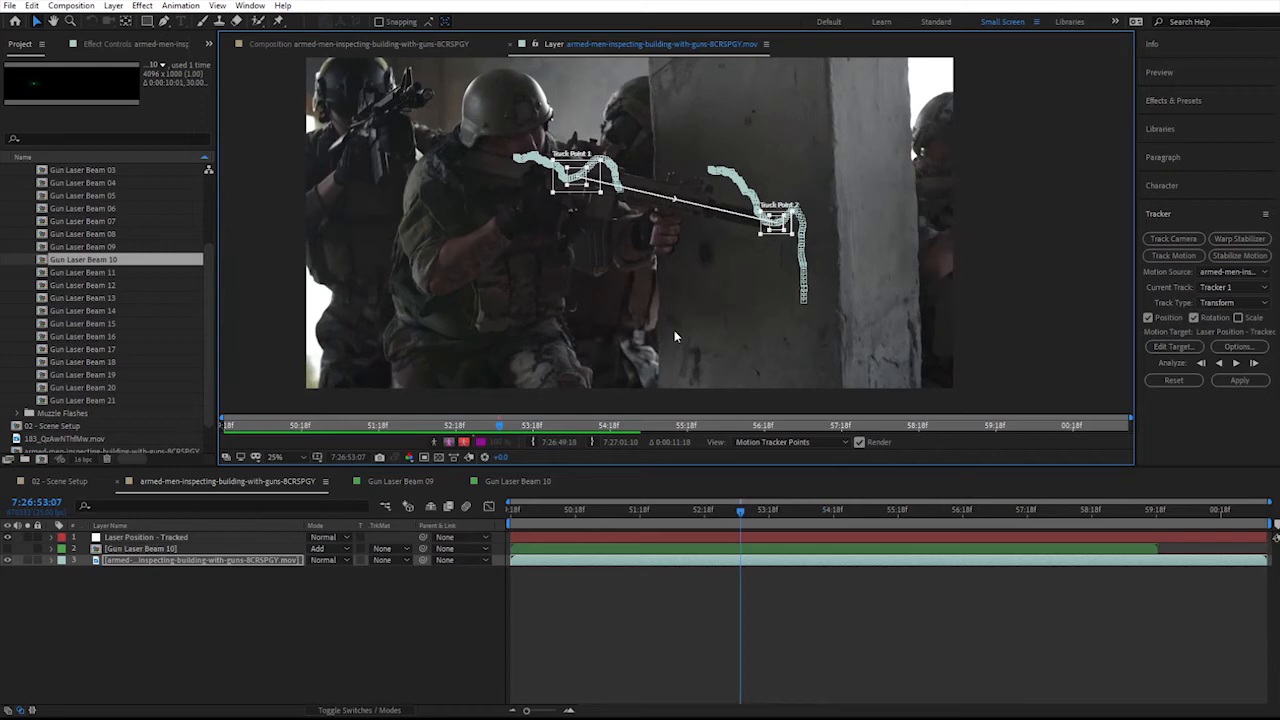
left_click(1188, 349)
left_click_drag(1012, 533, 780, 218)
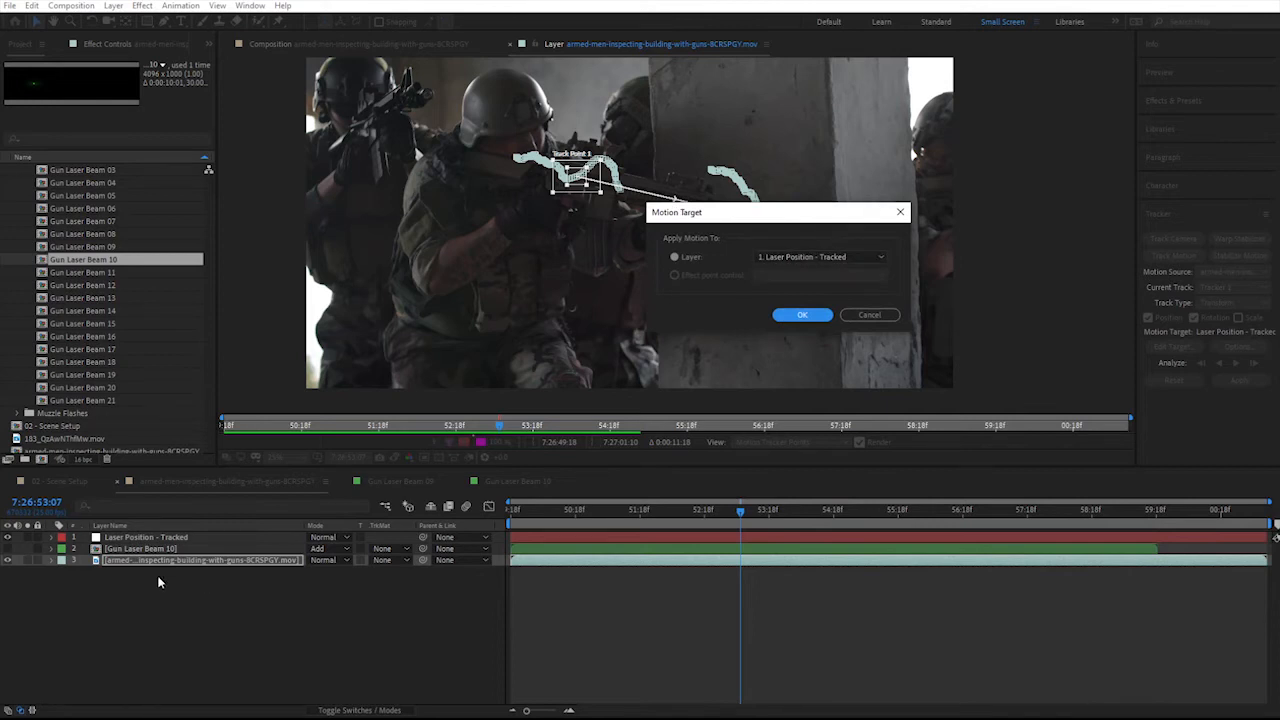
left_click(806, 263)
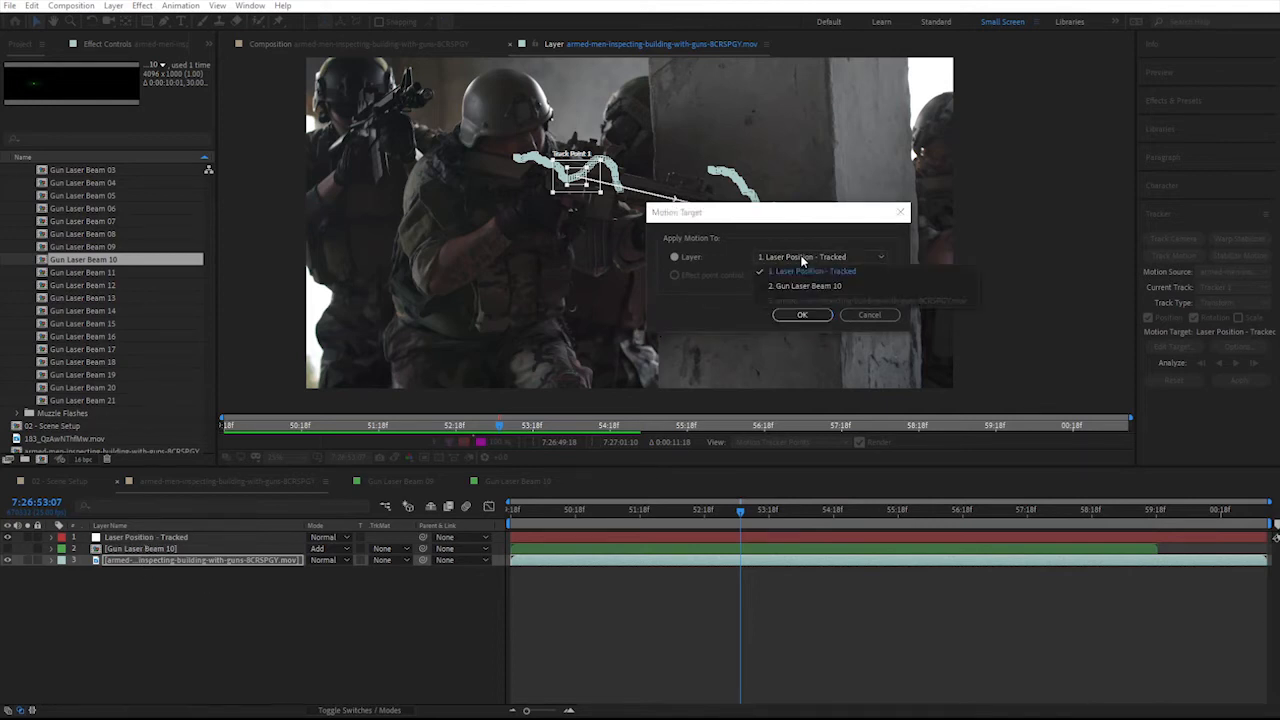
left_click(794, 271)
left_click(805, 316)
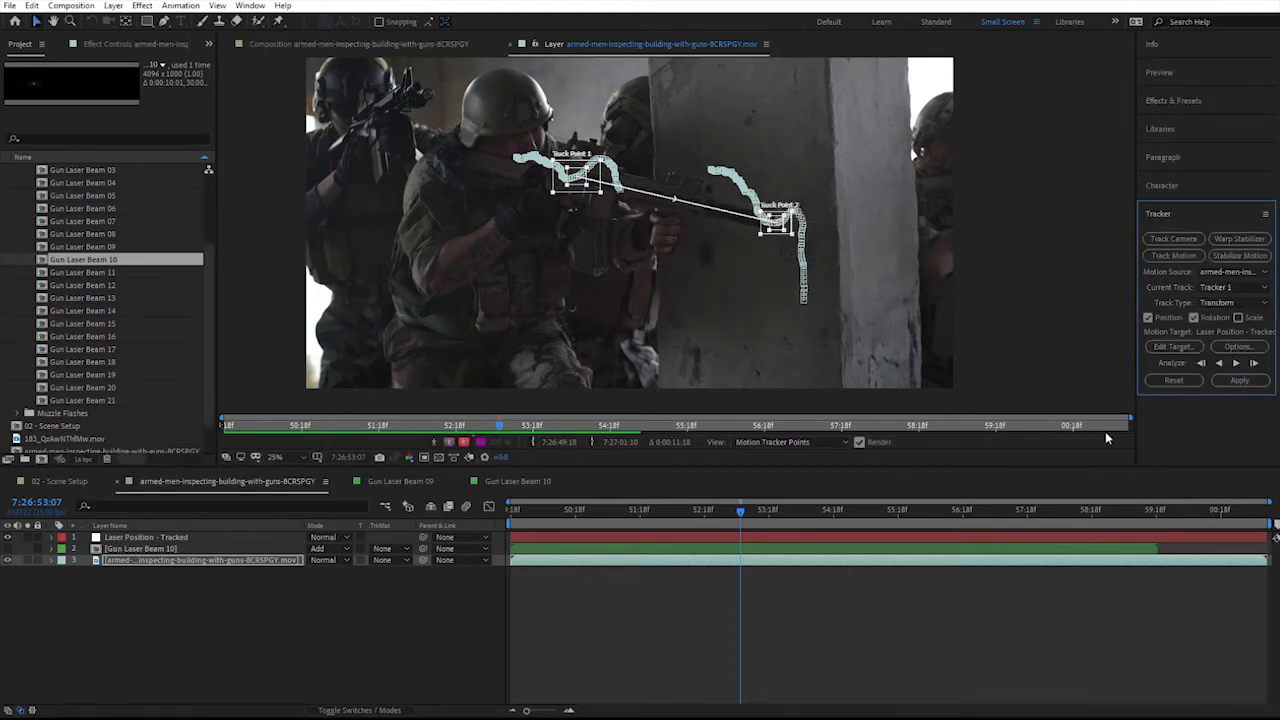
- Apply the motion tracking data to the target layer in the X and Y dimensions
left_click(1241, 382)
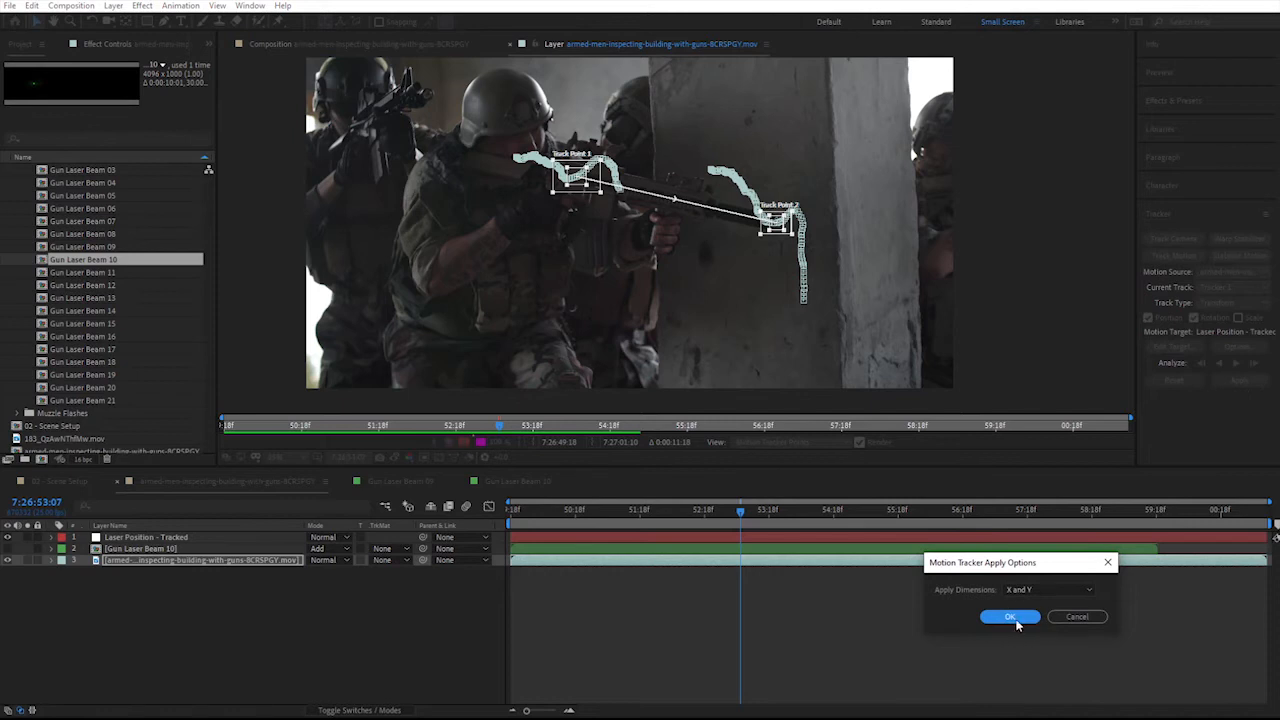
left_click_drag(970, 565, 735, 314)
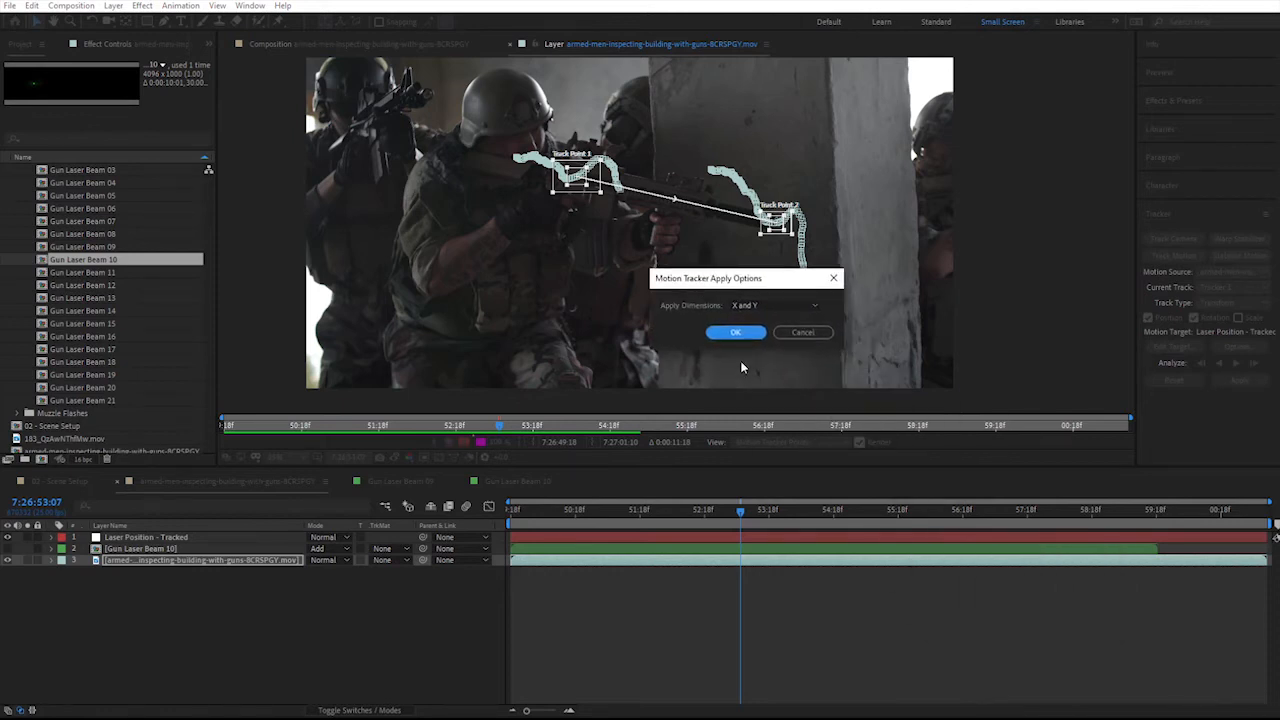
left_click(770, 357)
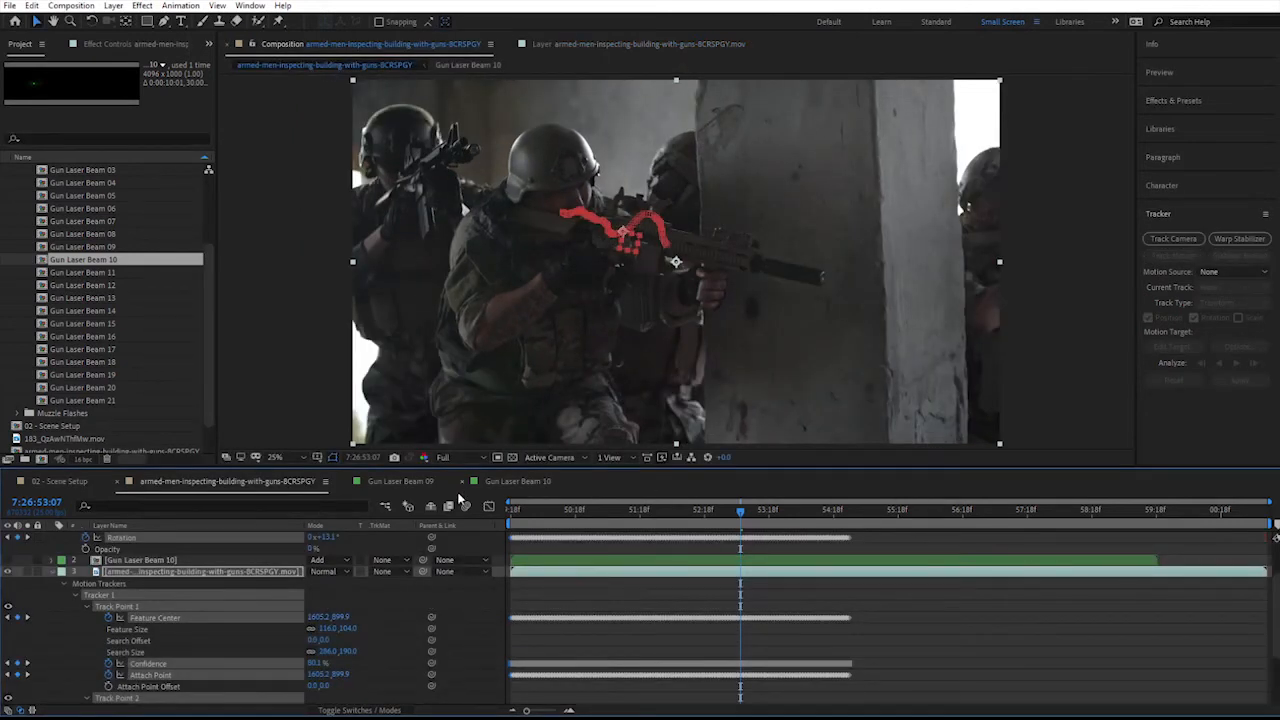
- End the work area at 7:26:54:23, where the tracking keyframes stop, and preview the tracked null over the footage
scroll(215, 602, "up", 2)
left_click_drag(802, 516, 846, 510)
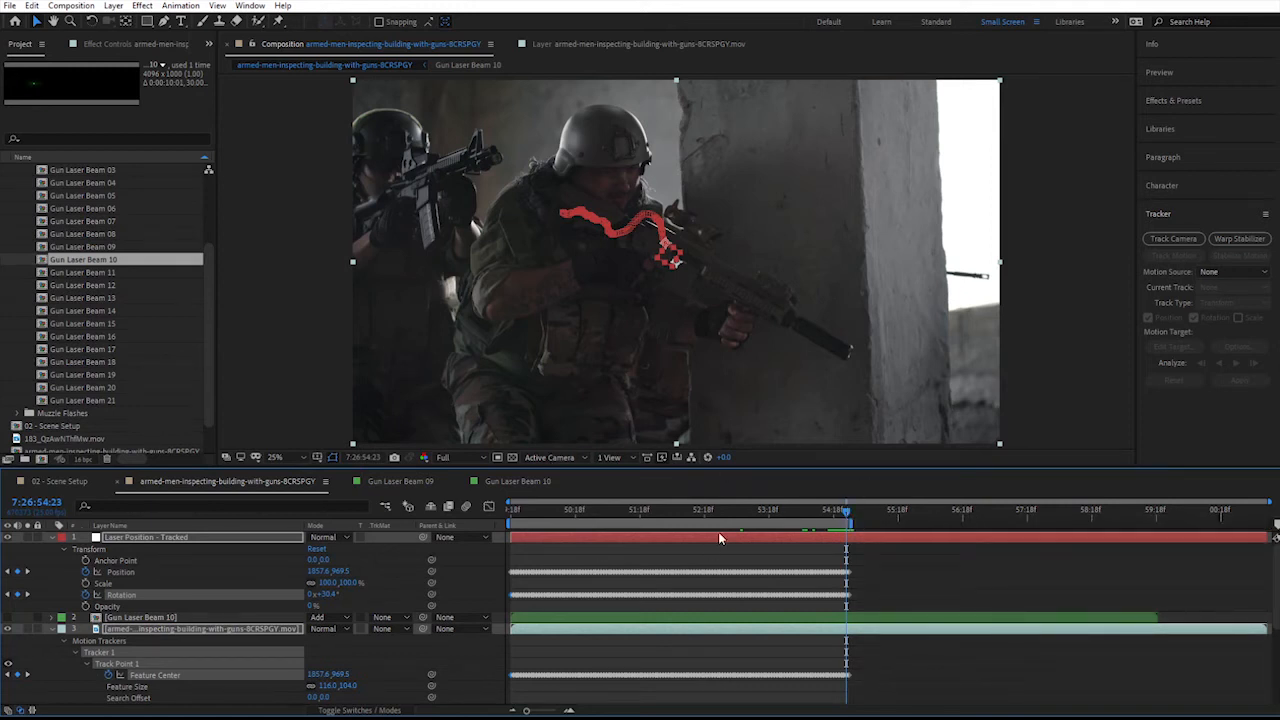
key("space")
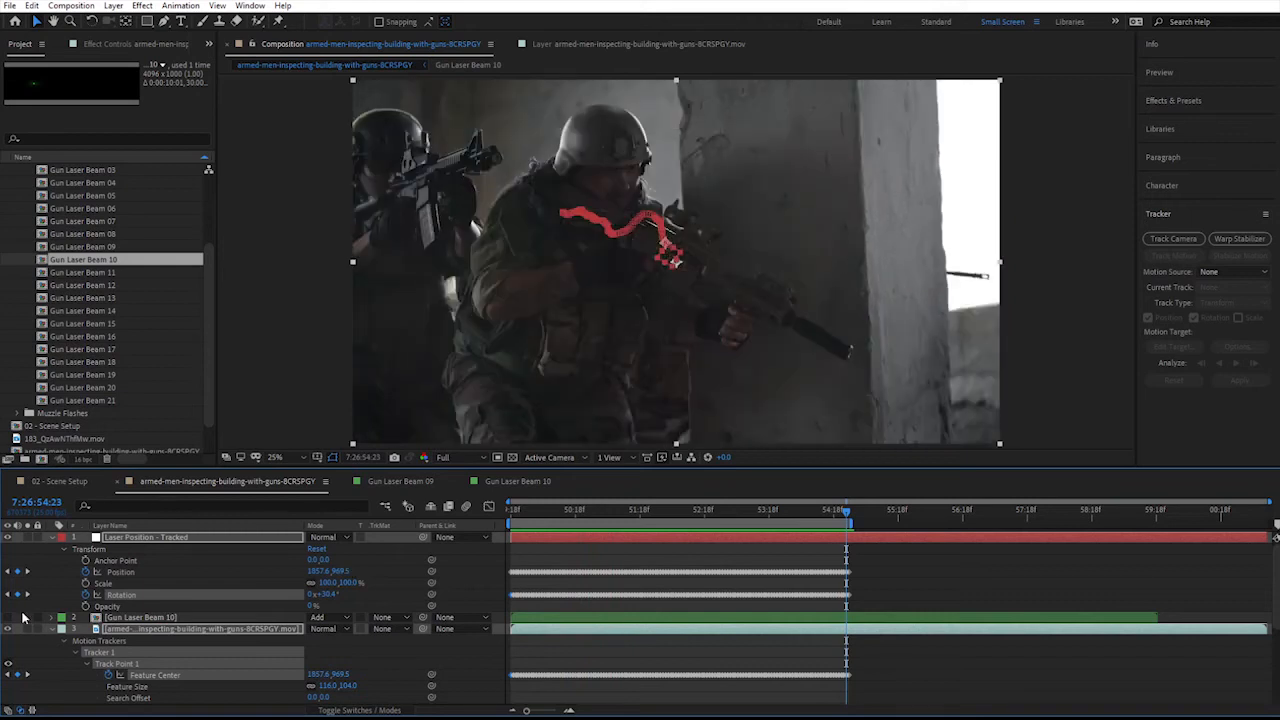
key("u")
left_click(125, 652)
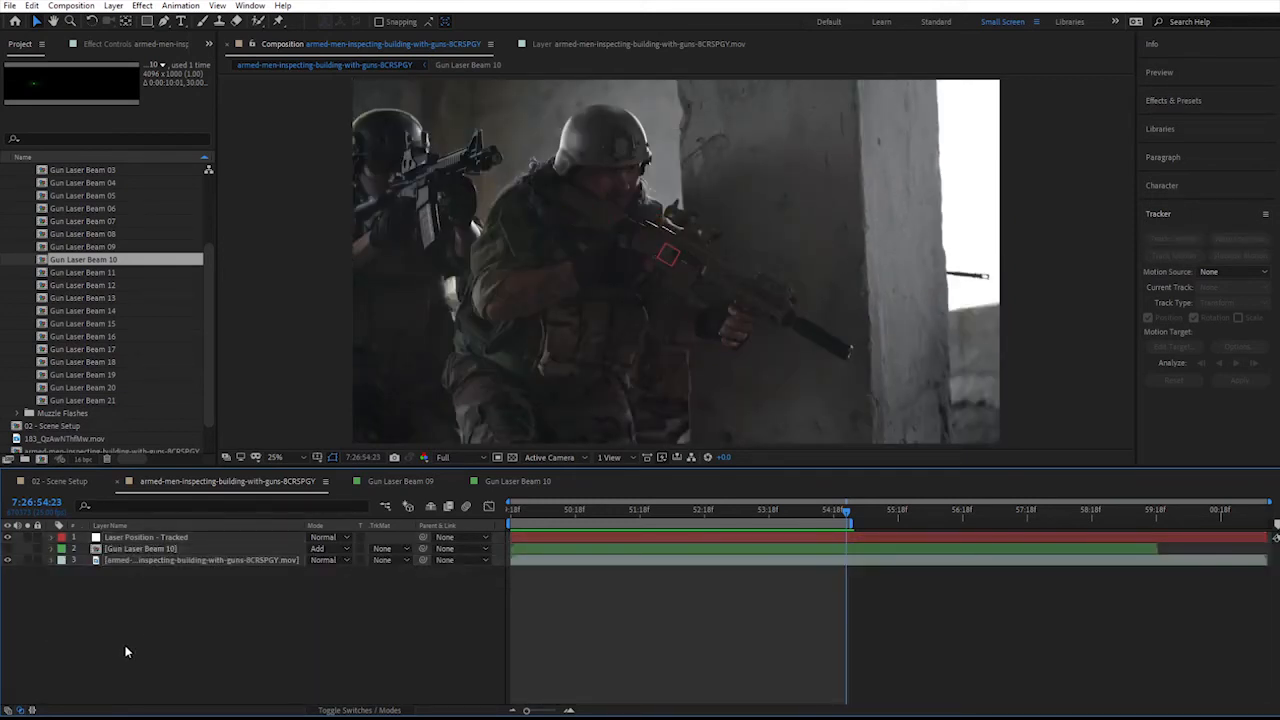
- Show the Gun Laser Beam 10 layer at 7:26:51:22 and keep its blending mode at Add
left_click_drag(582, 513, 650, 521)
left_click(108, 549)
left_click(7, 549)
left_click(318, 551)
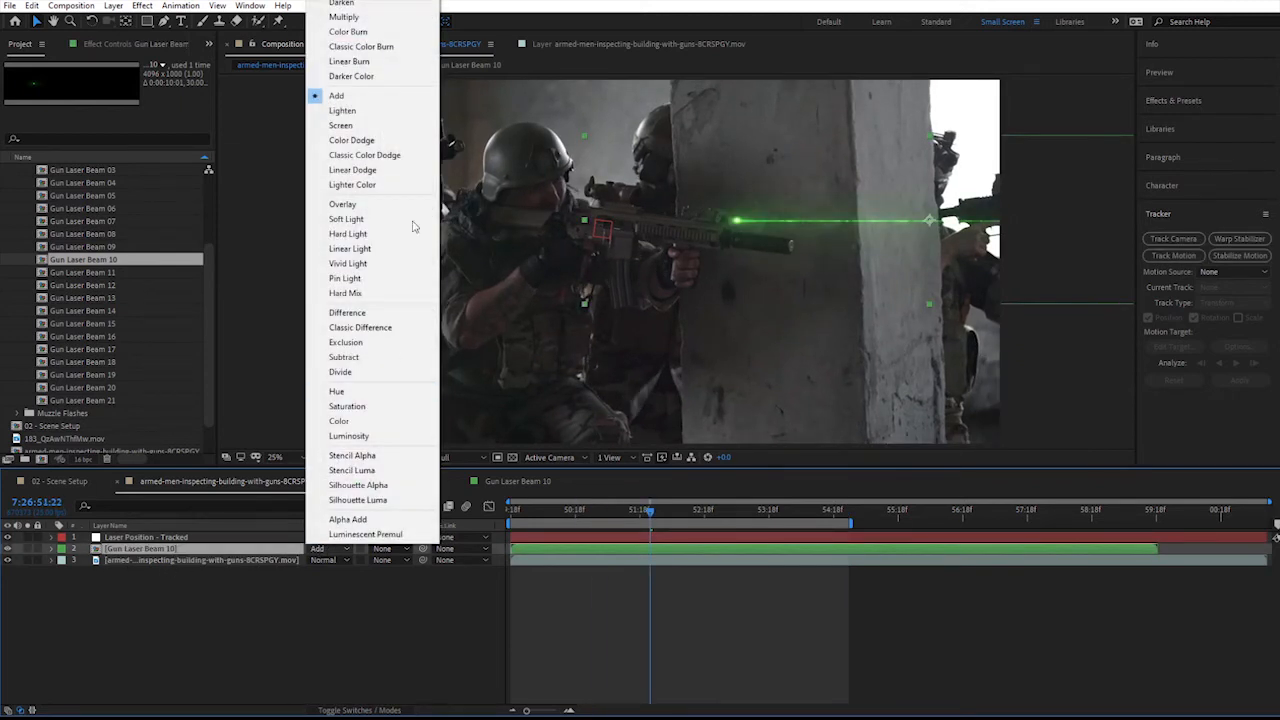
left_click(335, 95)
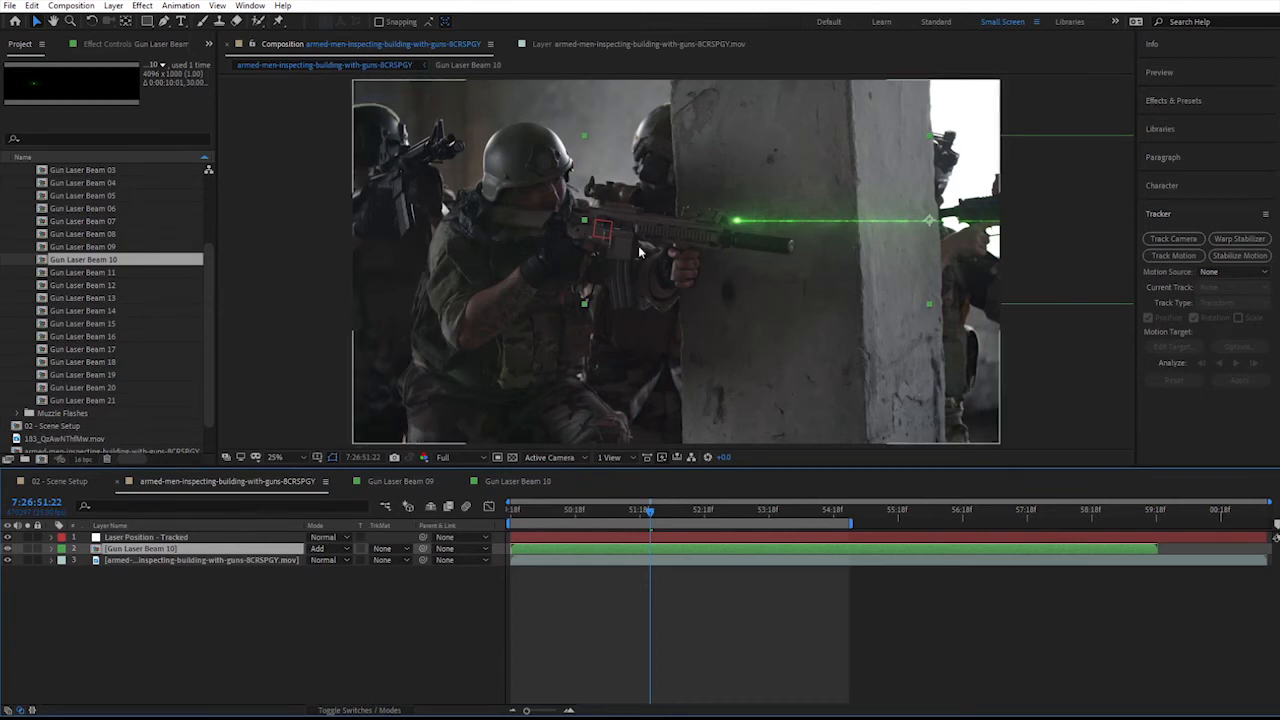
- Move the green laser beam back over the rifle and scale the Gun Laser Beam 10 layer to 126%
left_click_drag(780, 222, 538, 224)
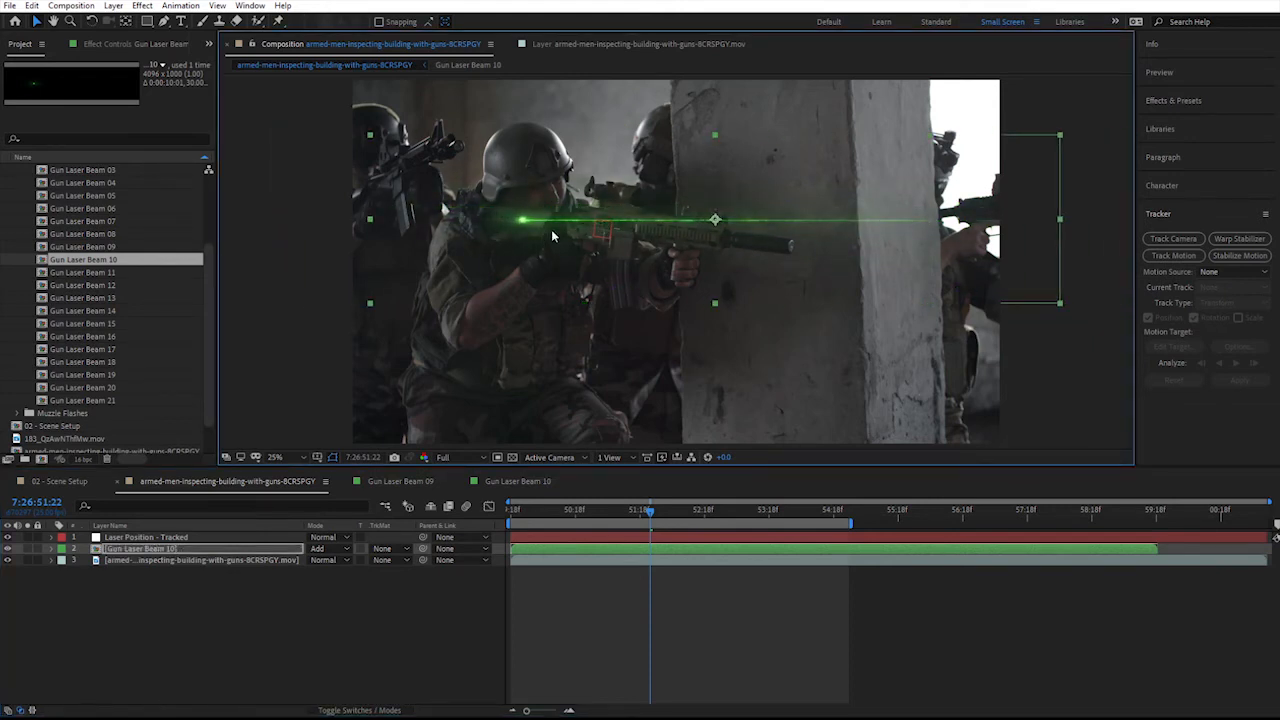
key("s")
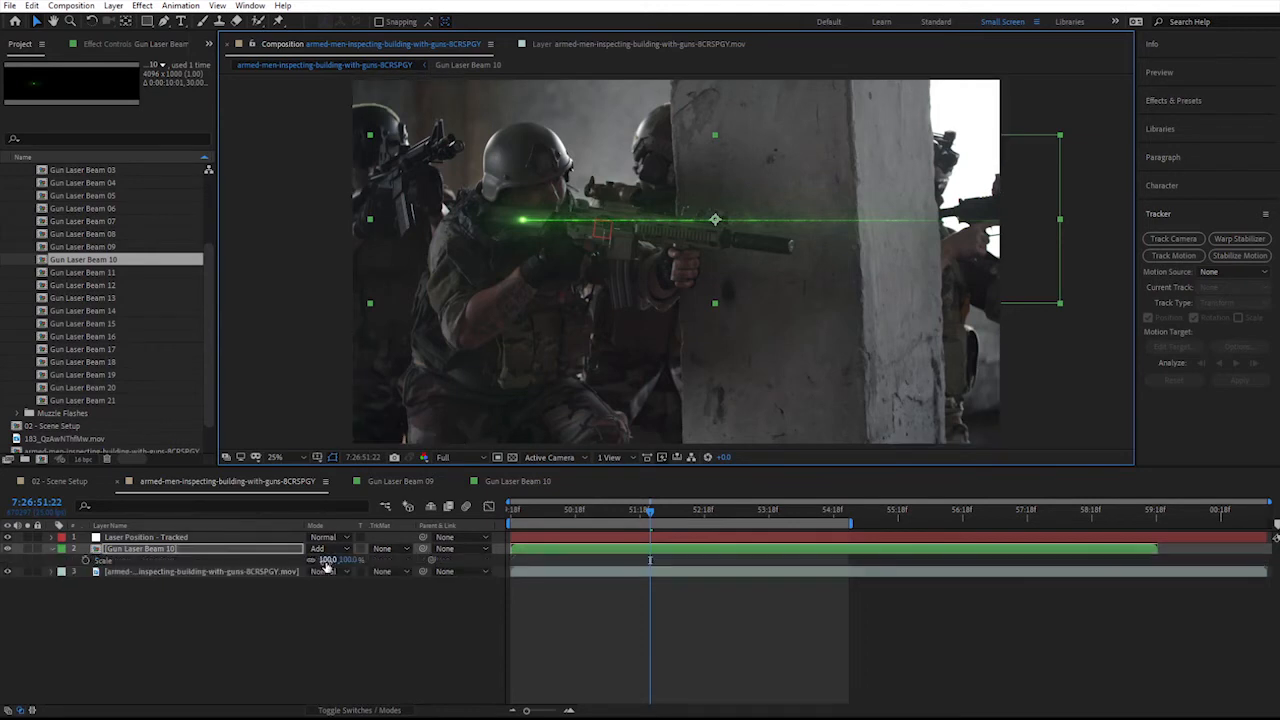
left_click_drag(345, 559, 650, 559)
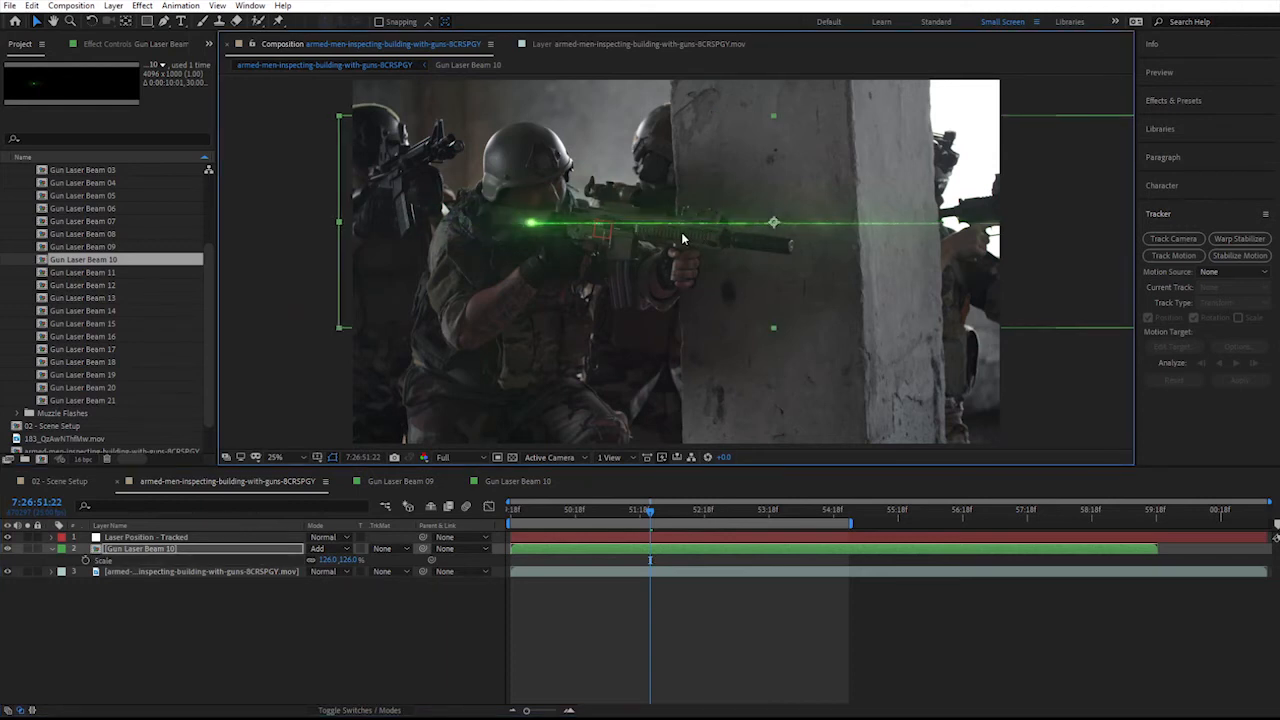
scroll(681, 232, "up", 2)
scroll(619, 239, "down", 2)
left_click_drag(631, 226, 663, 210)
scroll(590, 193, "up", 2)
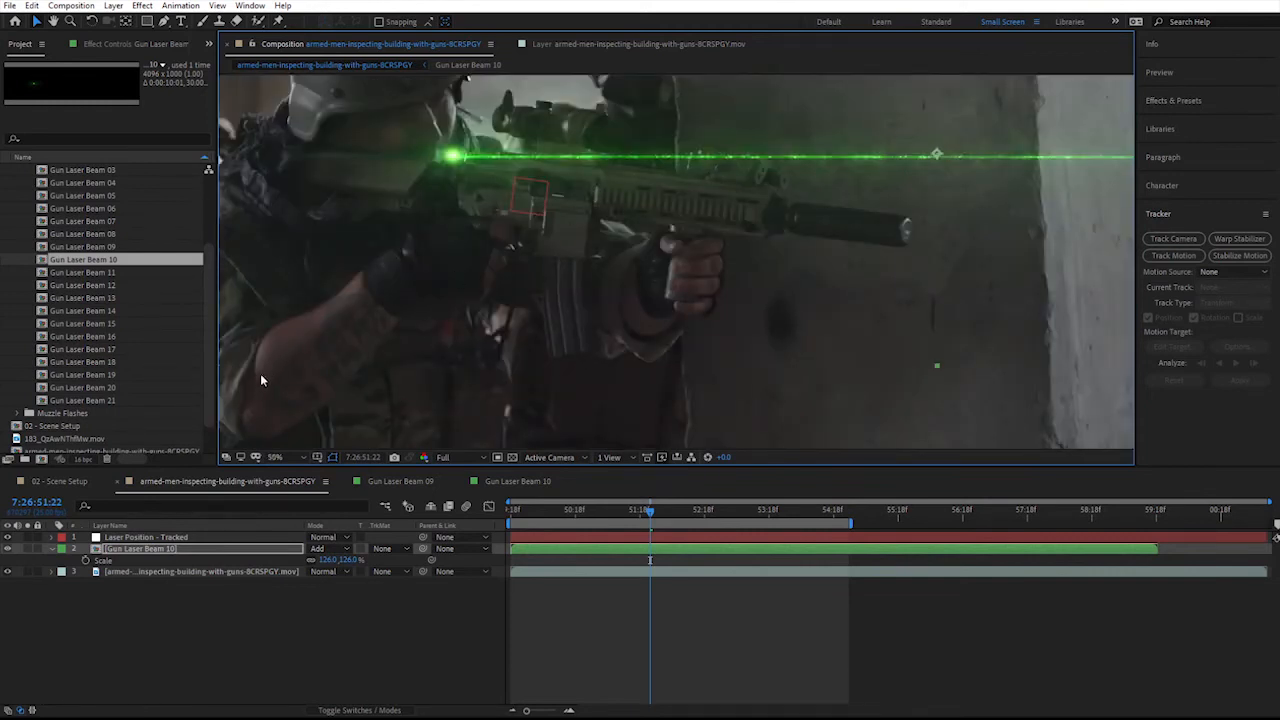
- Rotate the laser beam to 7° to match the rifle's angle and position its origin at the front of the rifle's rail
left_click_drag(328, 561, 331, 558)
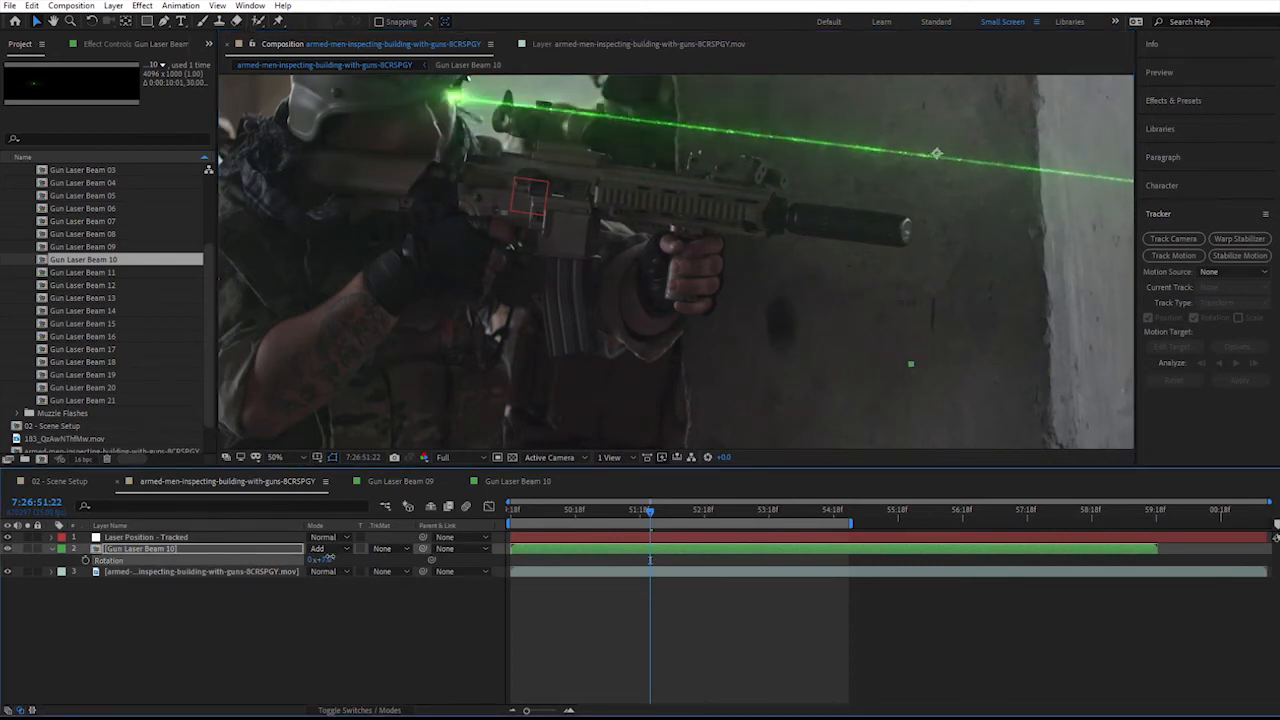
left_click_drag(652, 143, 508, 162)
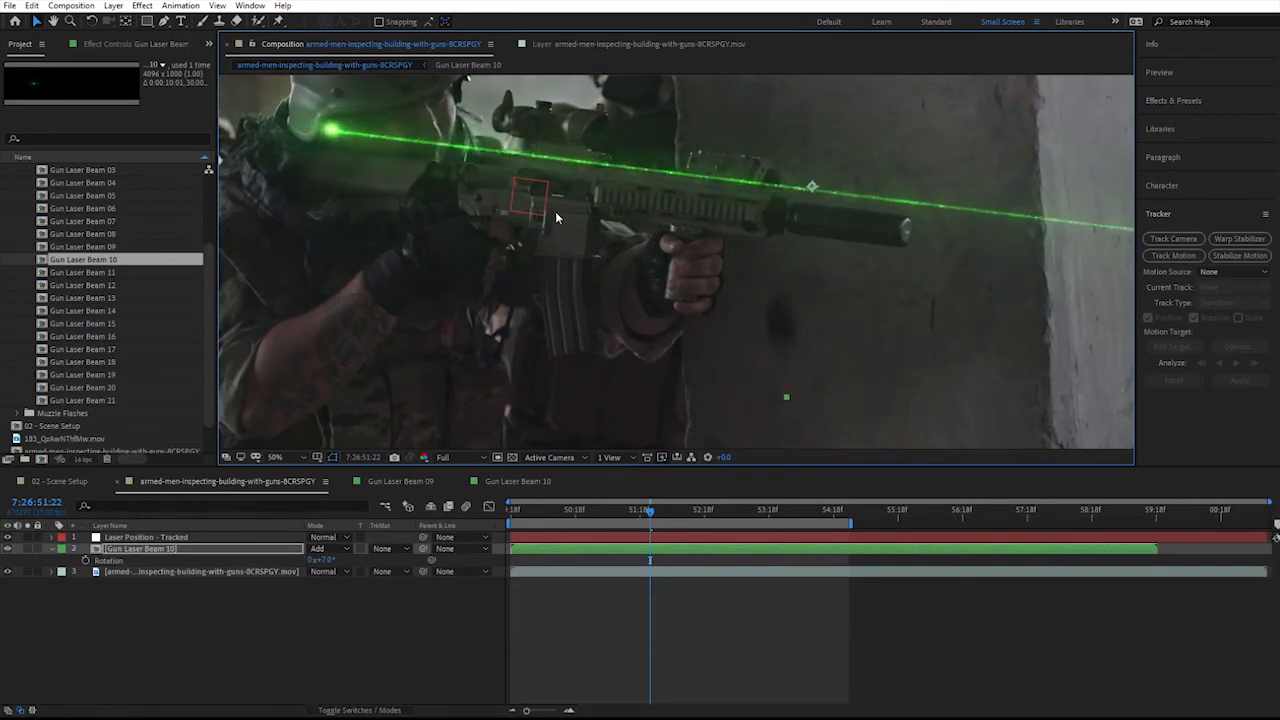
left_click_drag(635, 180, 1064, 226)
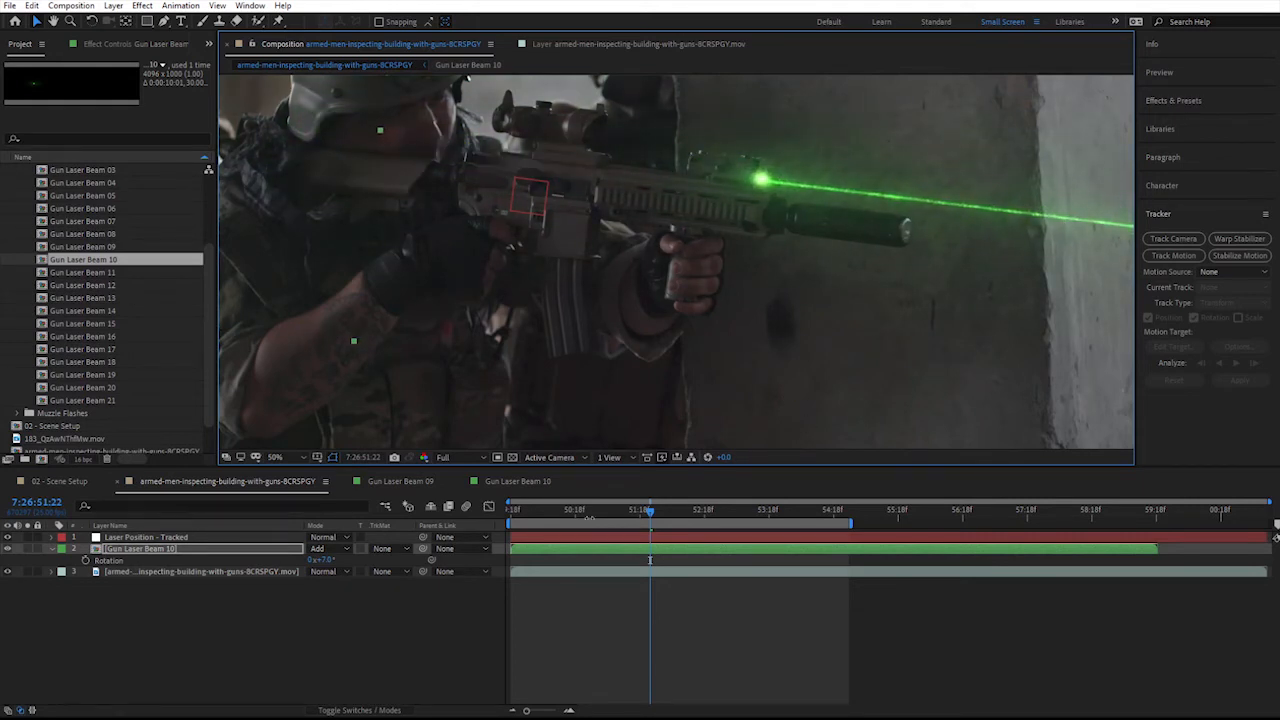
key("comma")
key("comma")
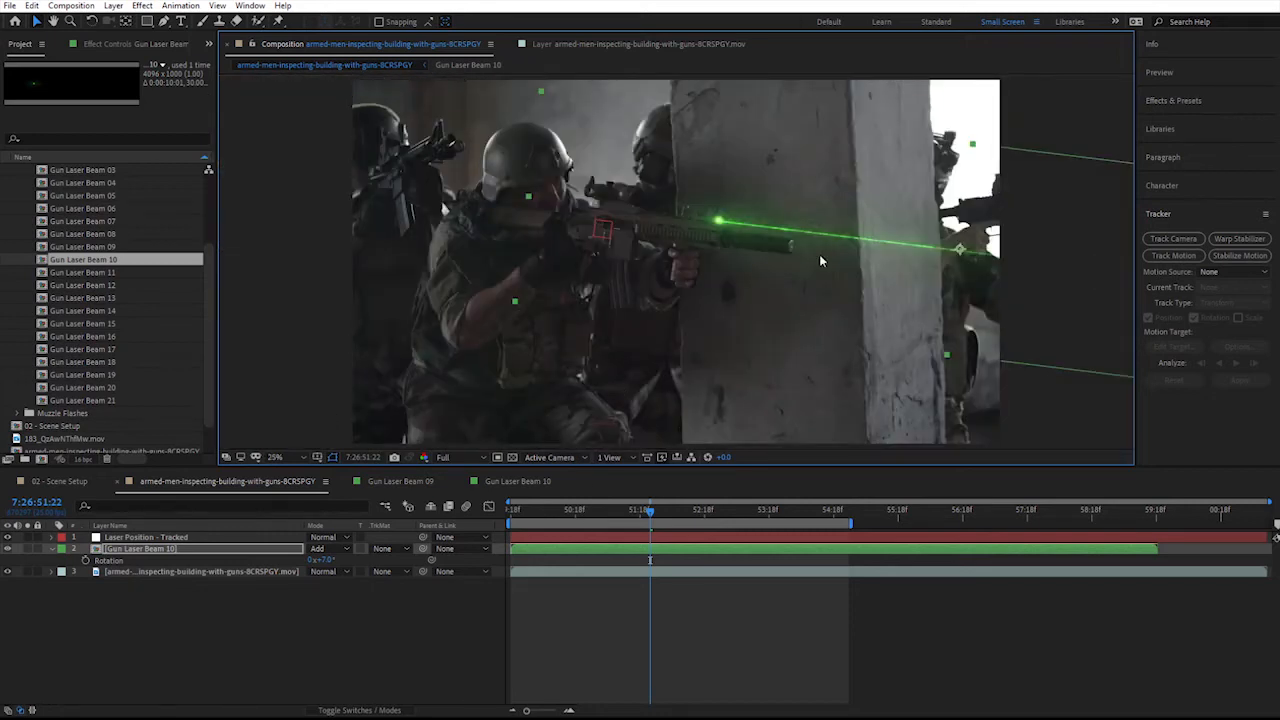
left_click_drag(738, 224, 741, 225)
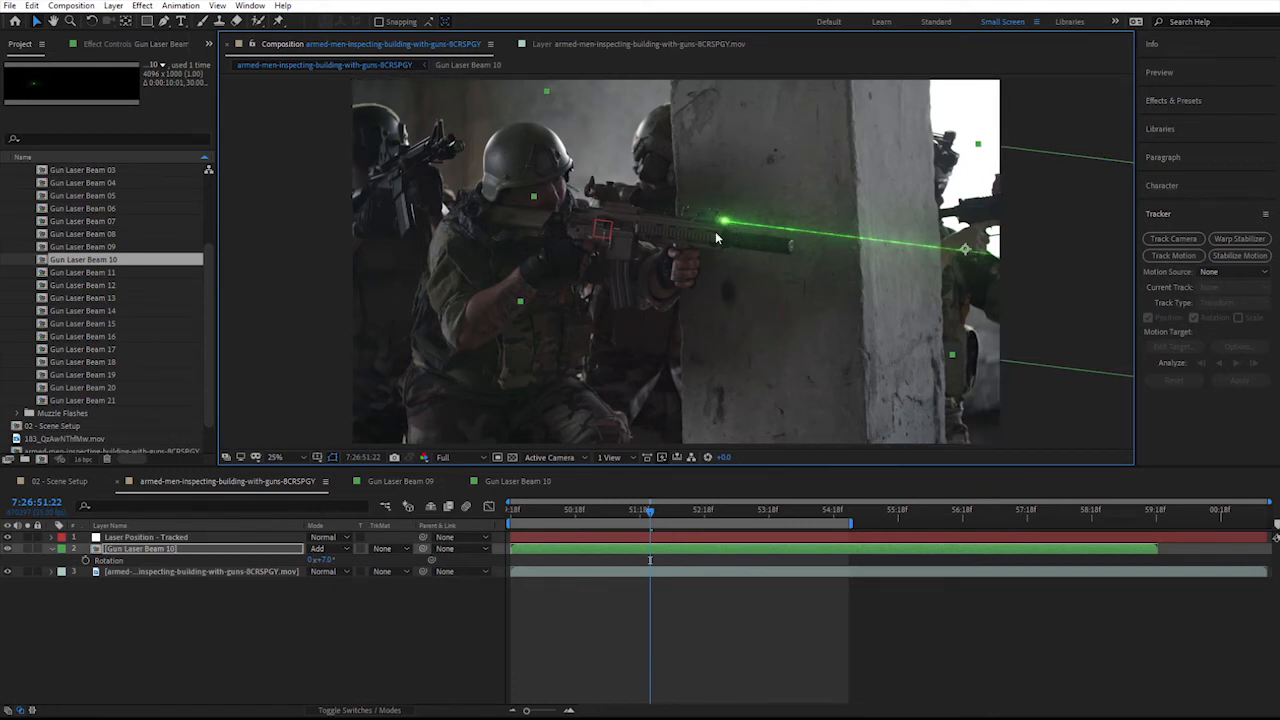
key("period")
left_click_drag(826, 190, 819, 180)
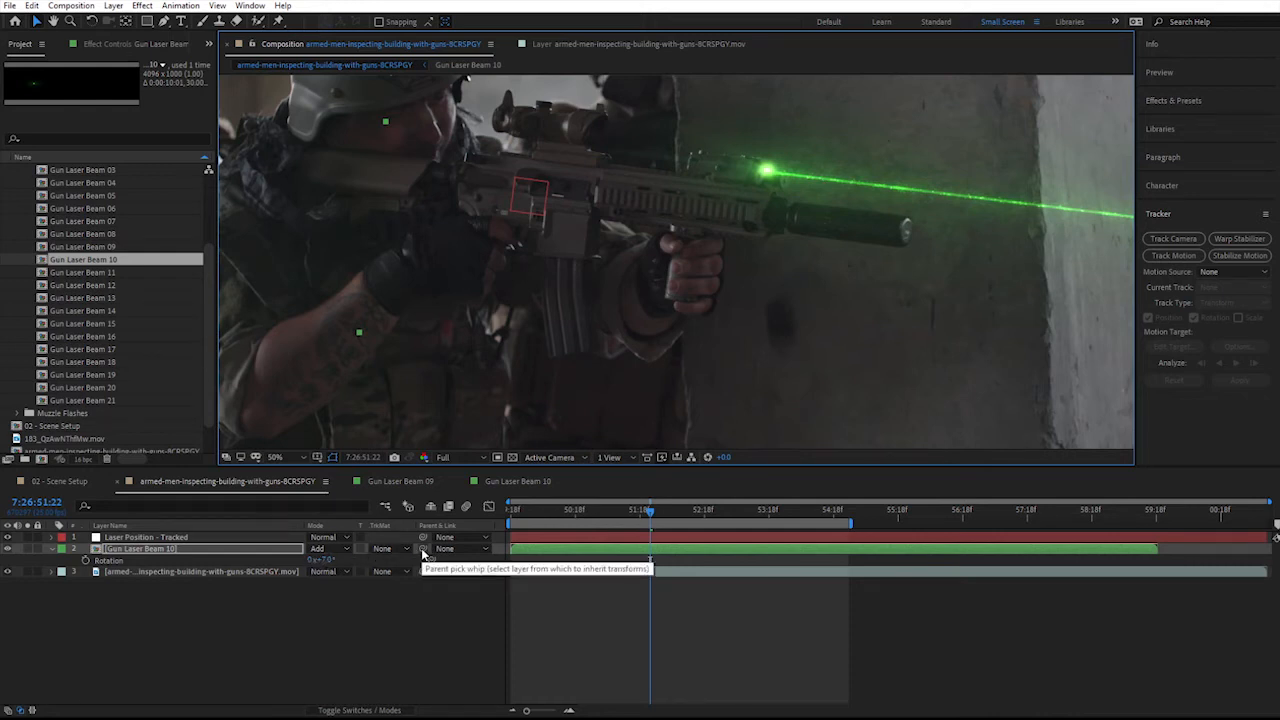
- Parent the Gun Laser Beam 10 layer to the Laser Position - Tracked null and collapse its properties
left_click_drag(423, 553, 168, 539)
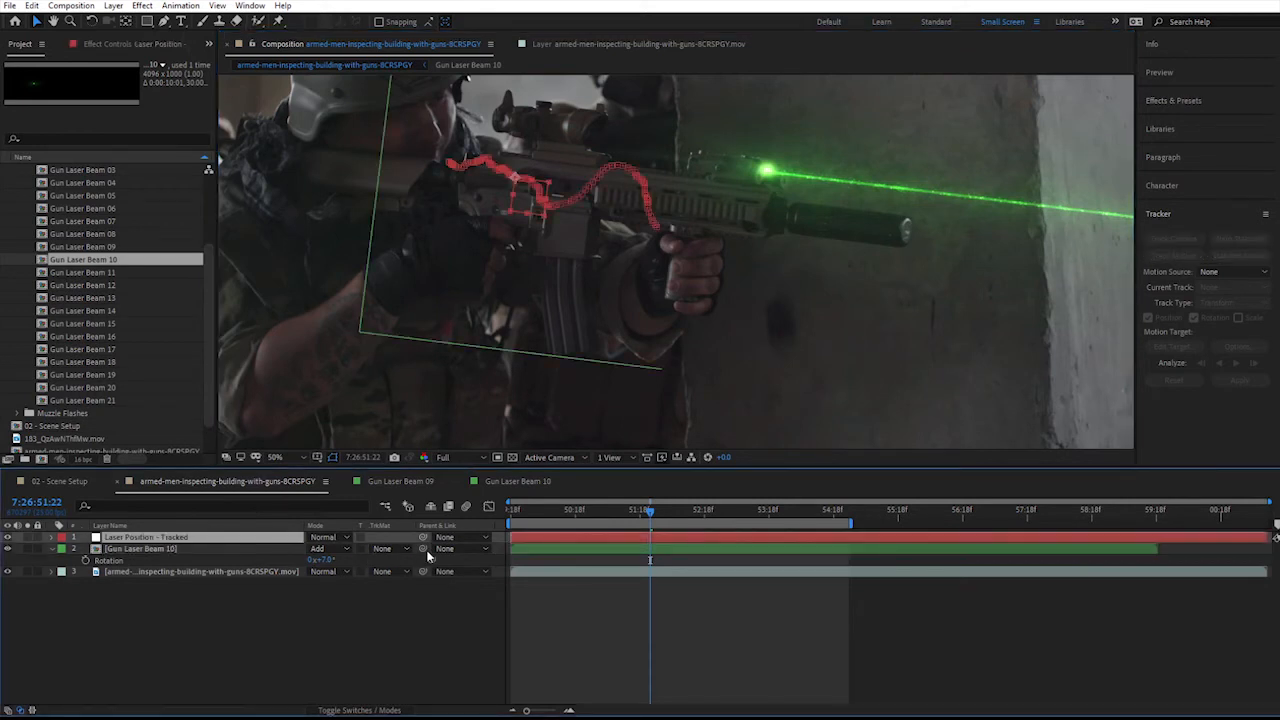
left_click_drag(423, 553, 284, 540)
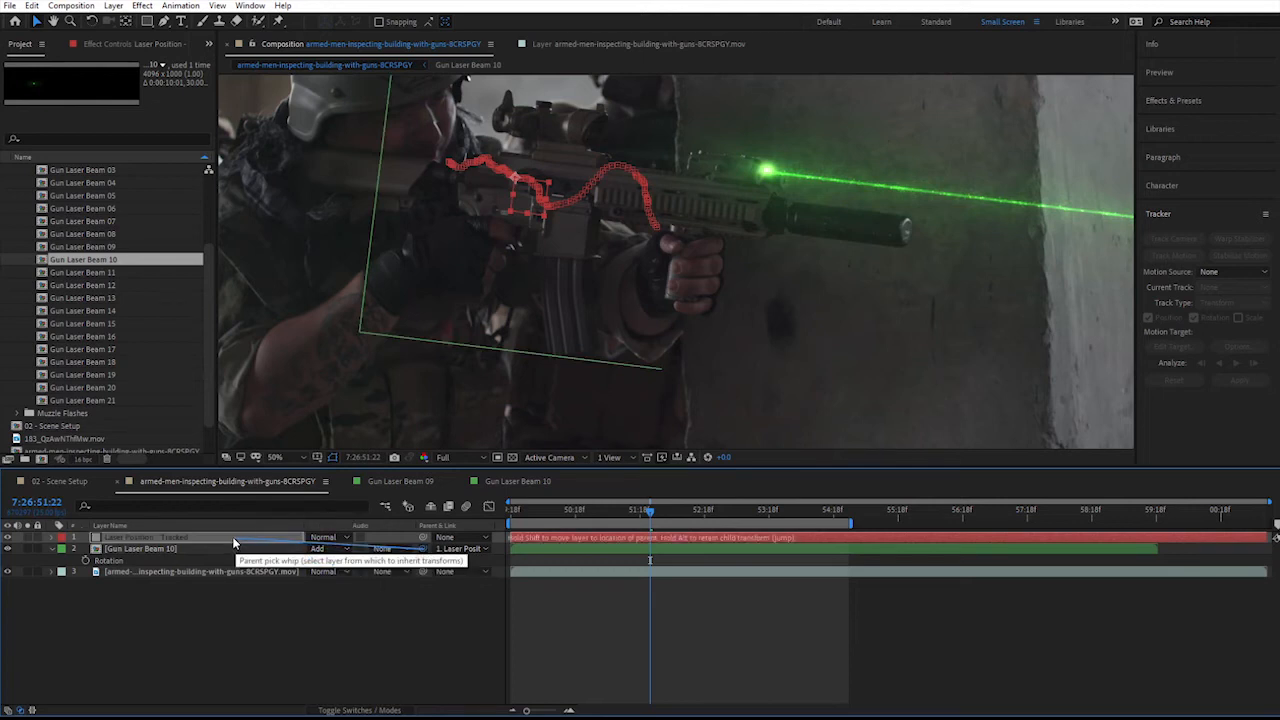
left_click(54, 550)
left_click(111, 613)
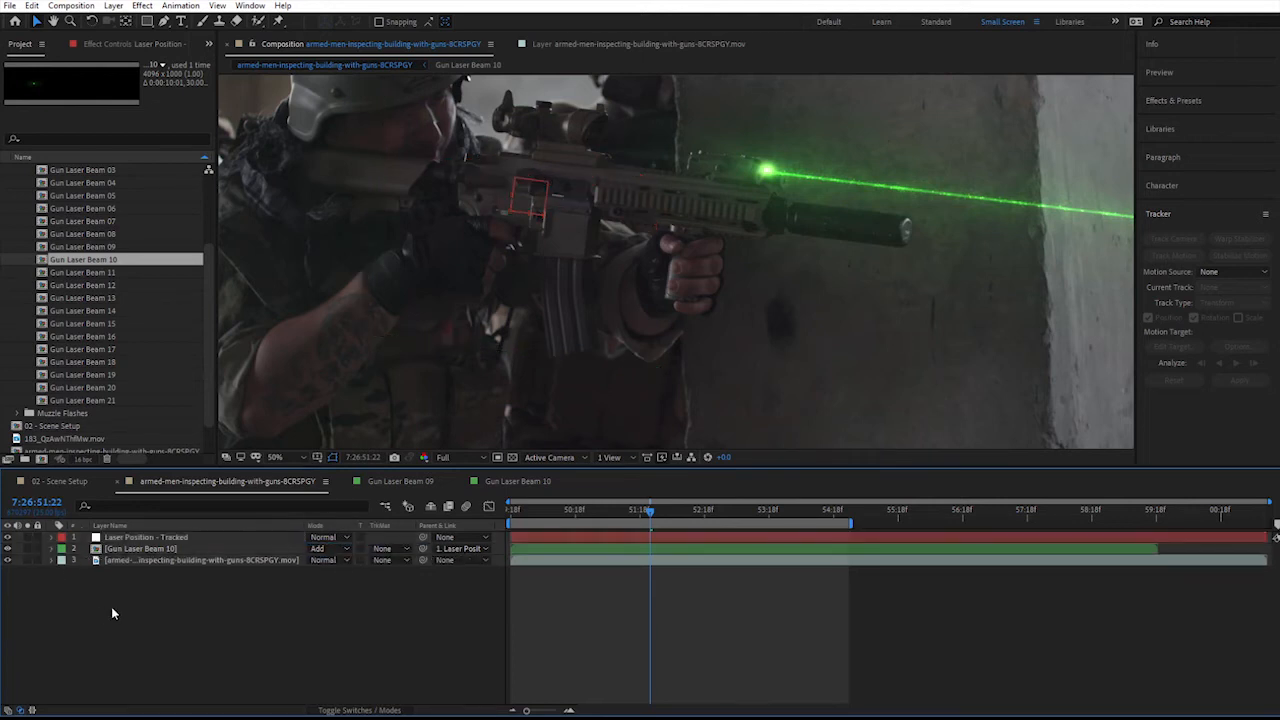
- Preview the work area with the whole frame fitted in view to check the laser's movement with the rifle
key("space")
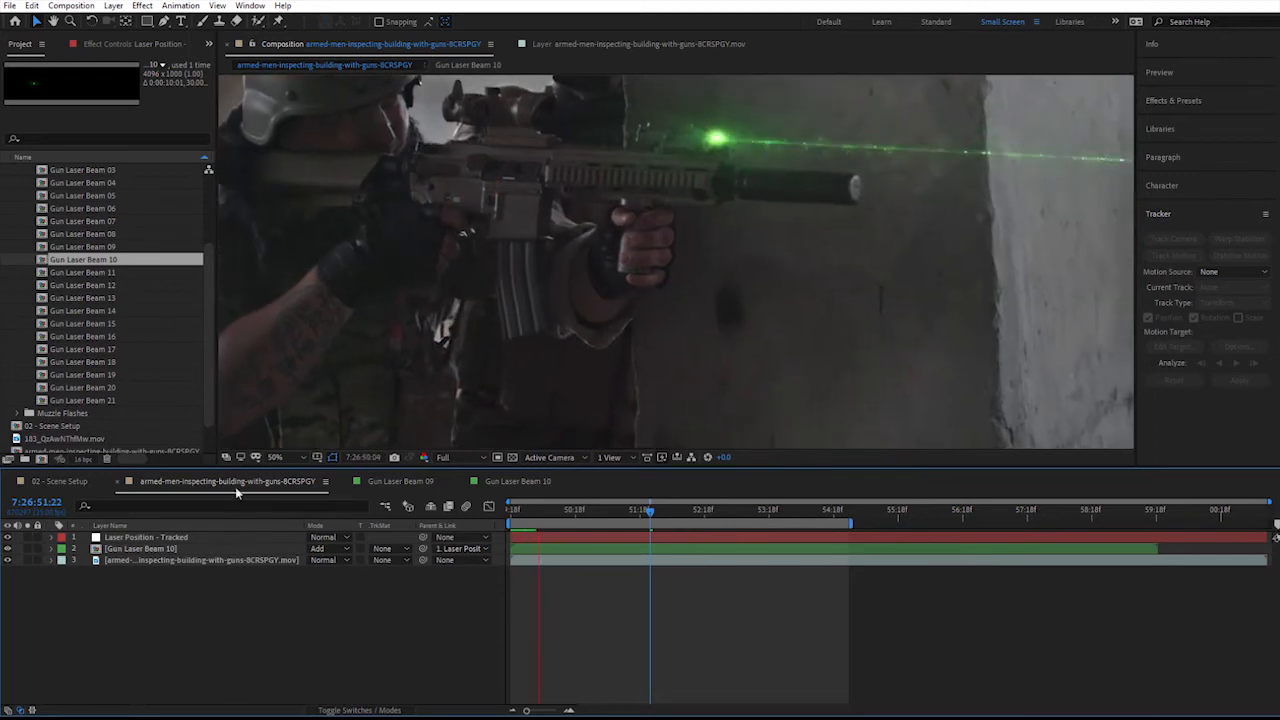
left_click(275, 457)
left_click(294, 490)
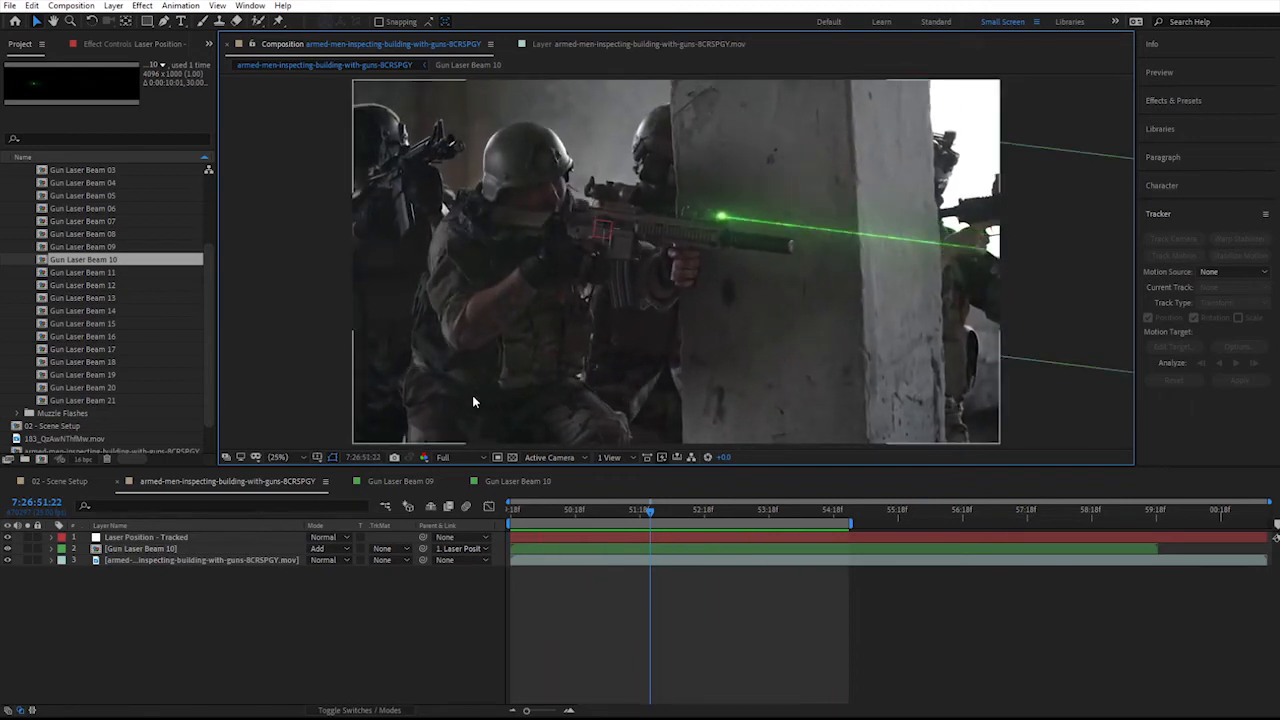
- Move to 7:26:50:10, collapse the project's Laser Beams folder and expand the Muzzle Flashes folder
left_click_drag(649, 511, 556, 518)
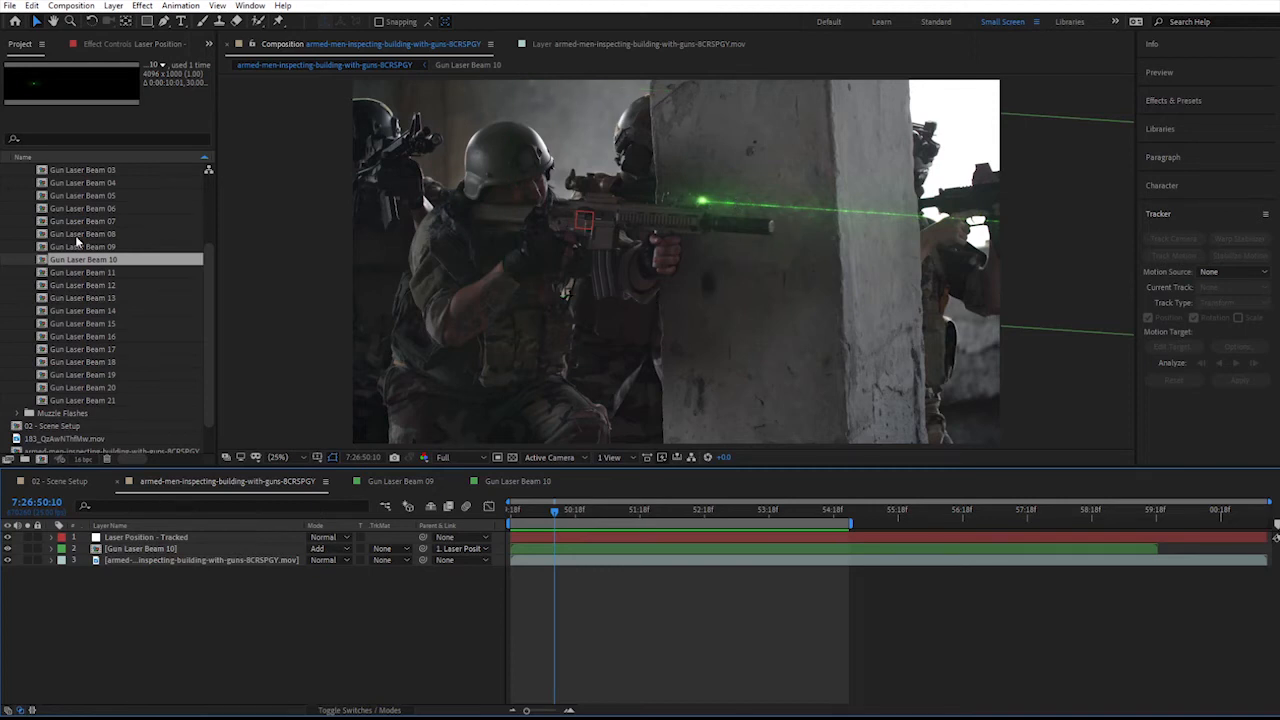
scroll(80, 247, "up", 4)
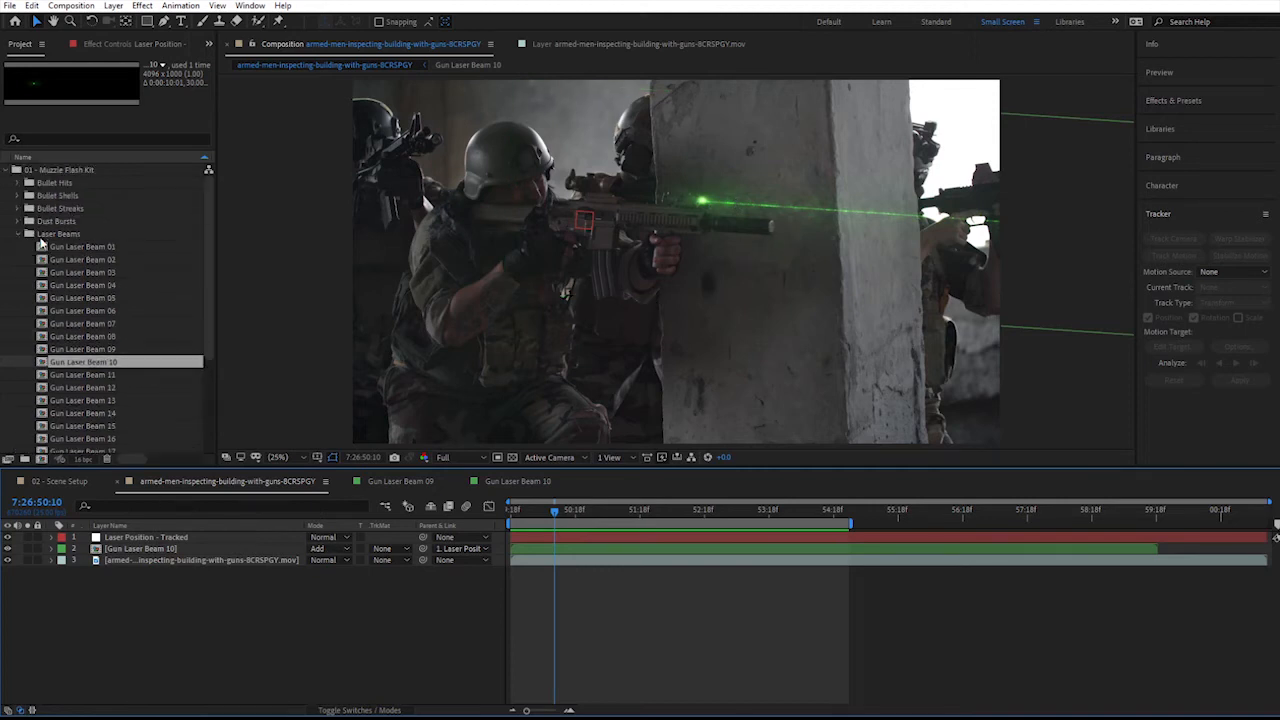
left_click(17, 233)
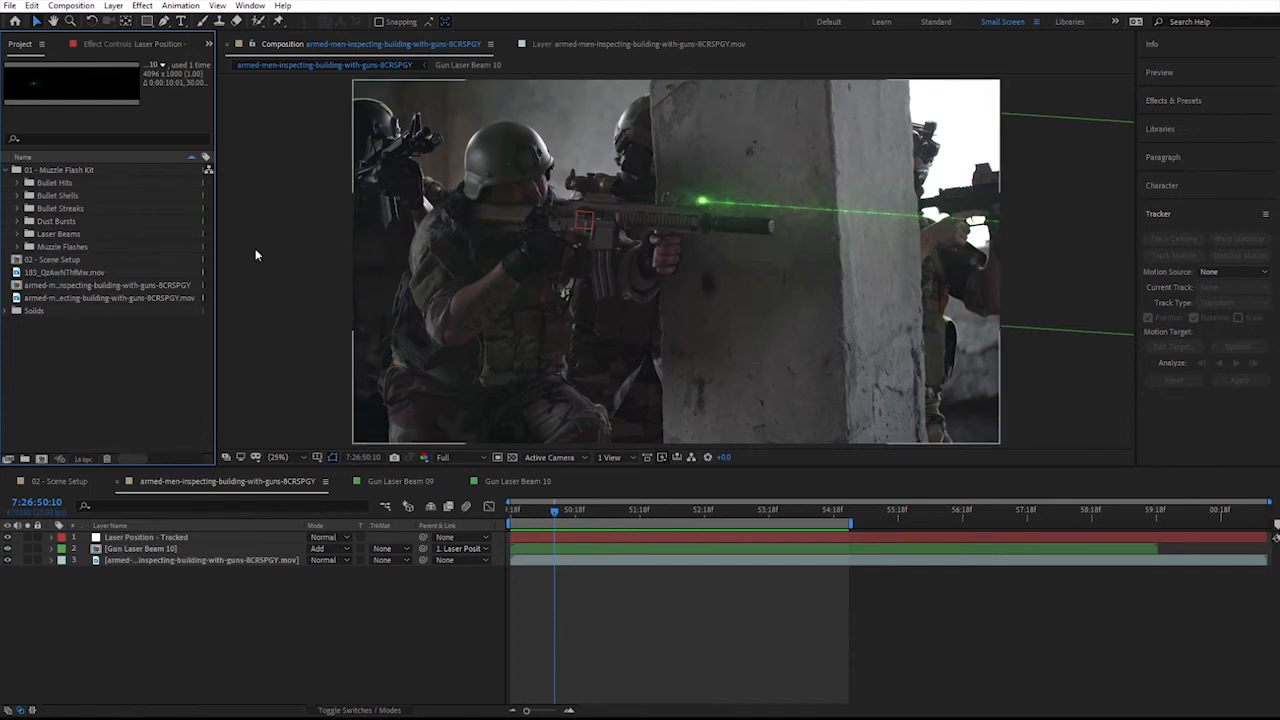
left_click(66, 247)
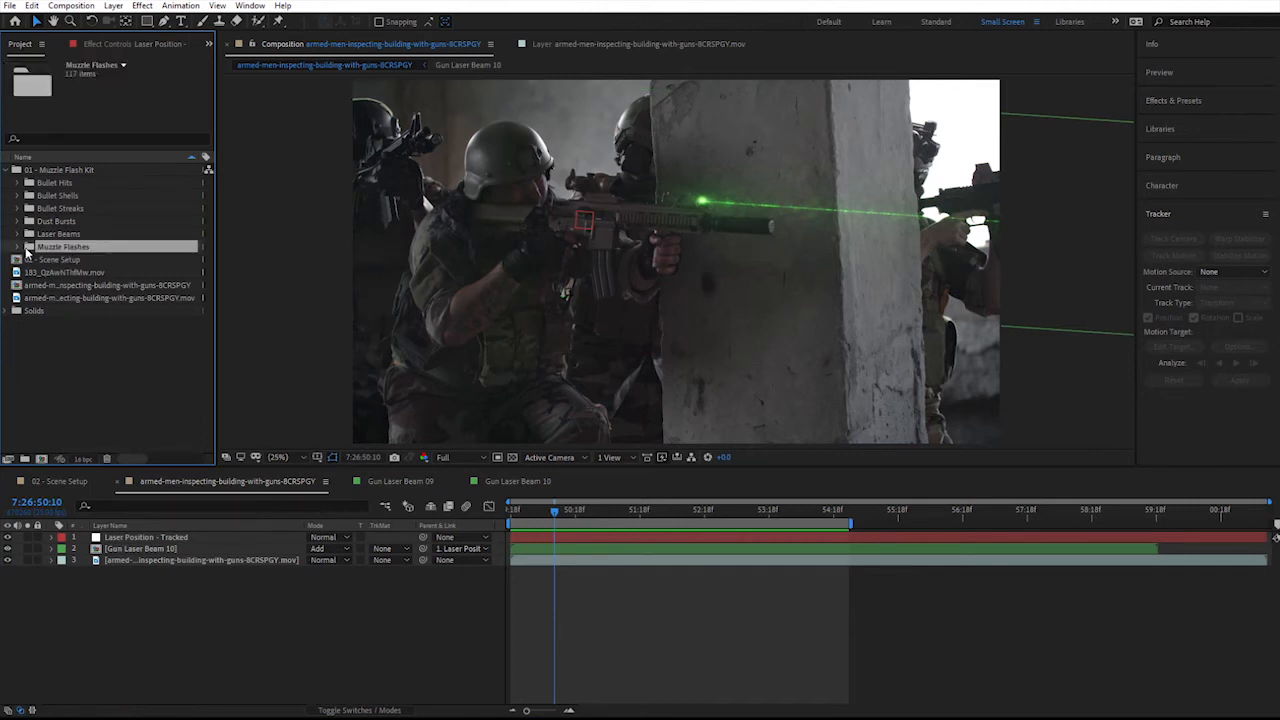
left_click(18, 247)
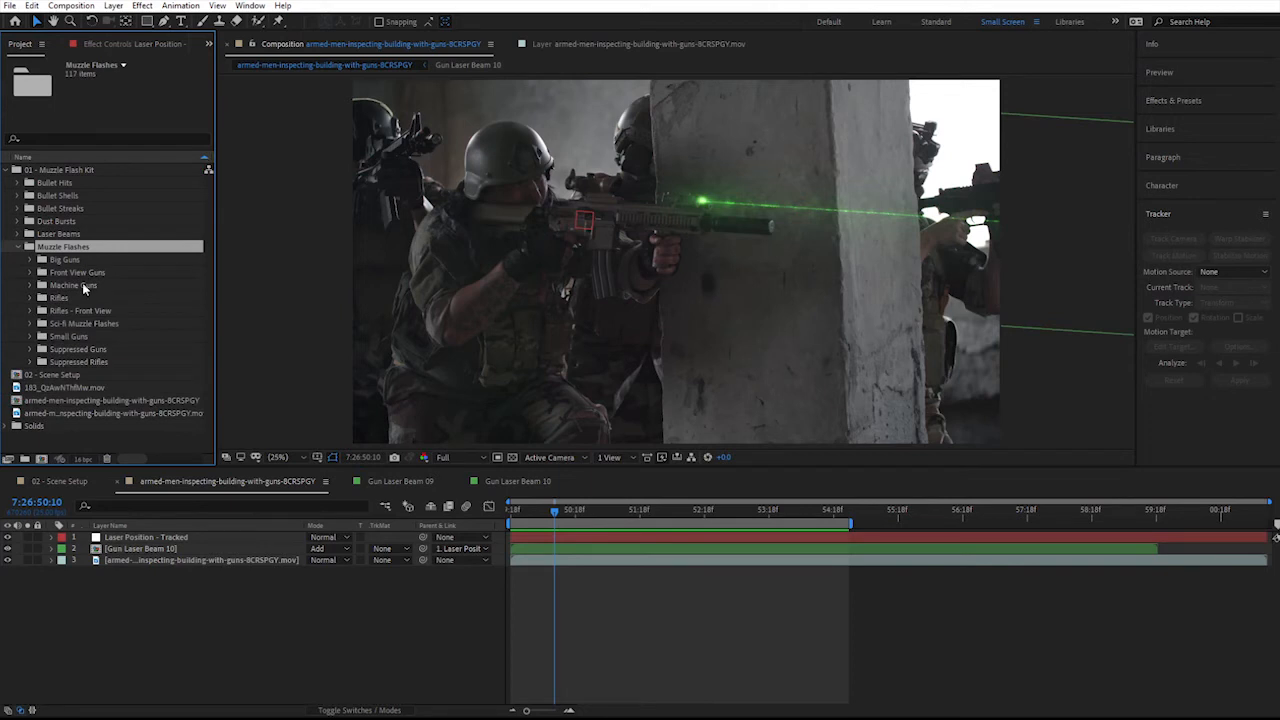
- Add Muzzle Flash 119 from the Suppressed Rifles folder above the Gun Laser Beam 10 layer and show the flash at 7:26:49:19
left_click(66, 363)
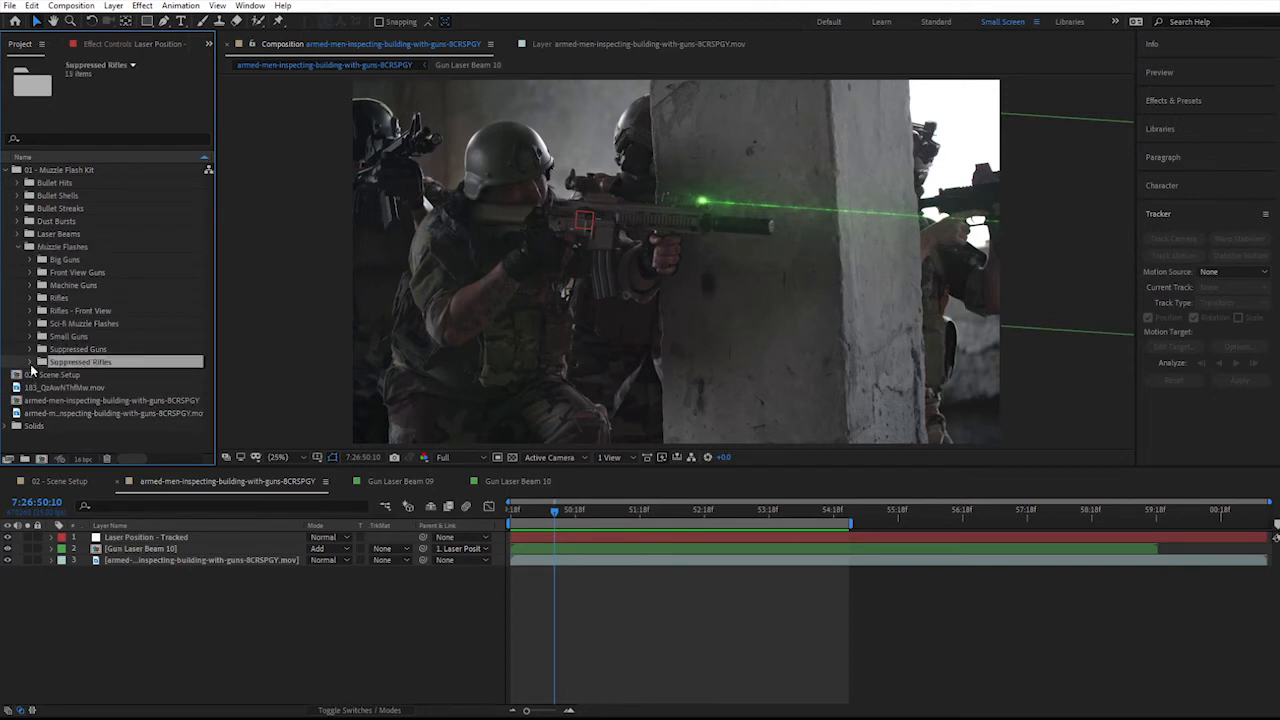
left_click(30, 362)
left_click(107, 297)
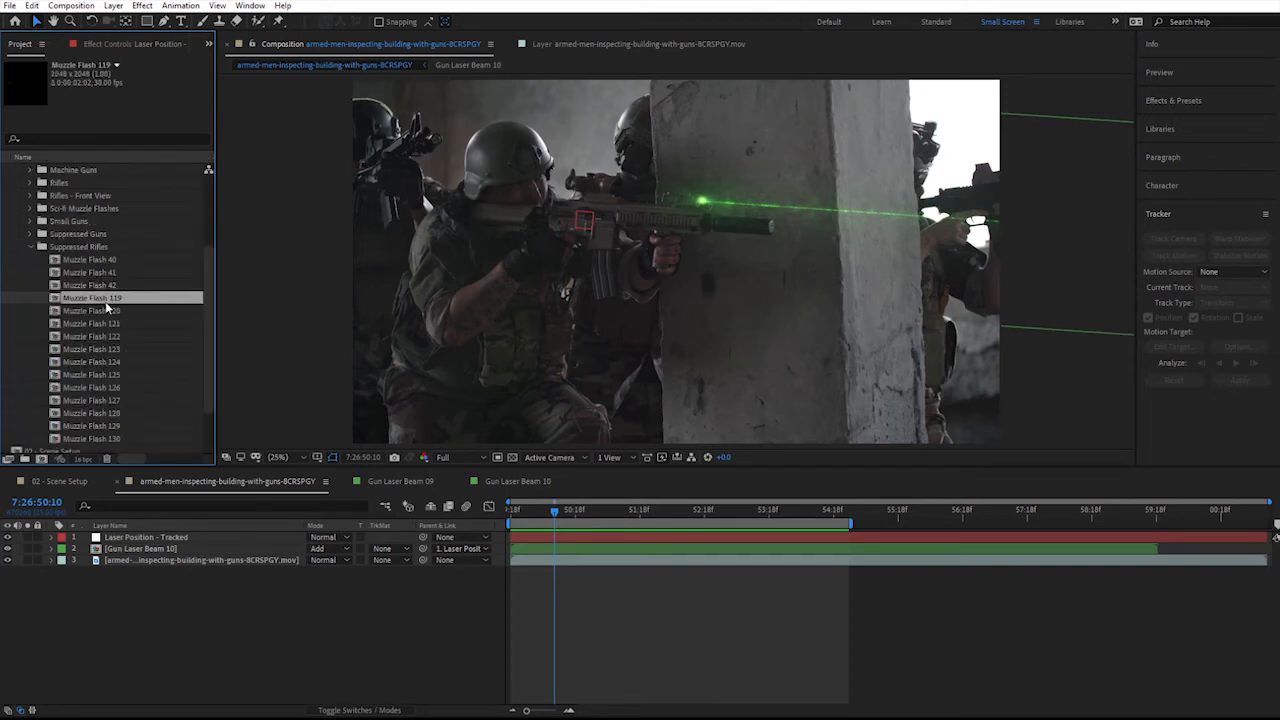
left_click_drag(93, 303, 200, 543)
left_click_drag(531, 509, 514, 510)
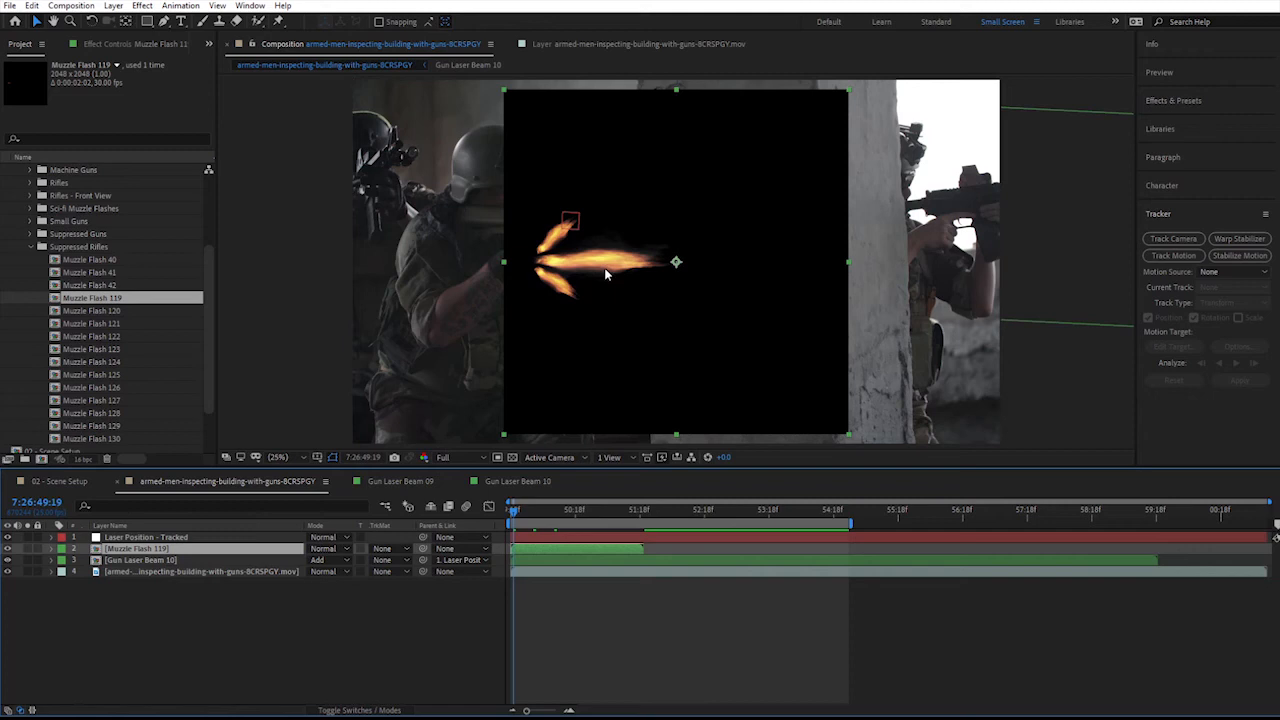
- Set the Muzzle Flash 119 layer's blend mode to Add and place the flash at the tip of the rifle's suppressor
left_click(325, 548)
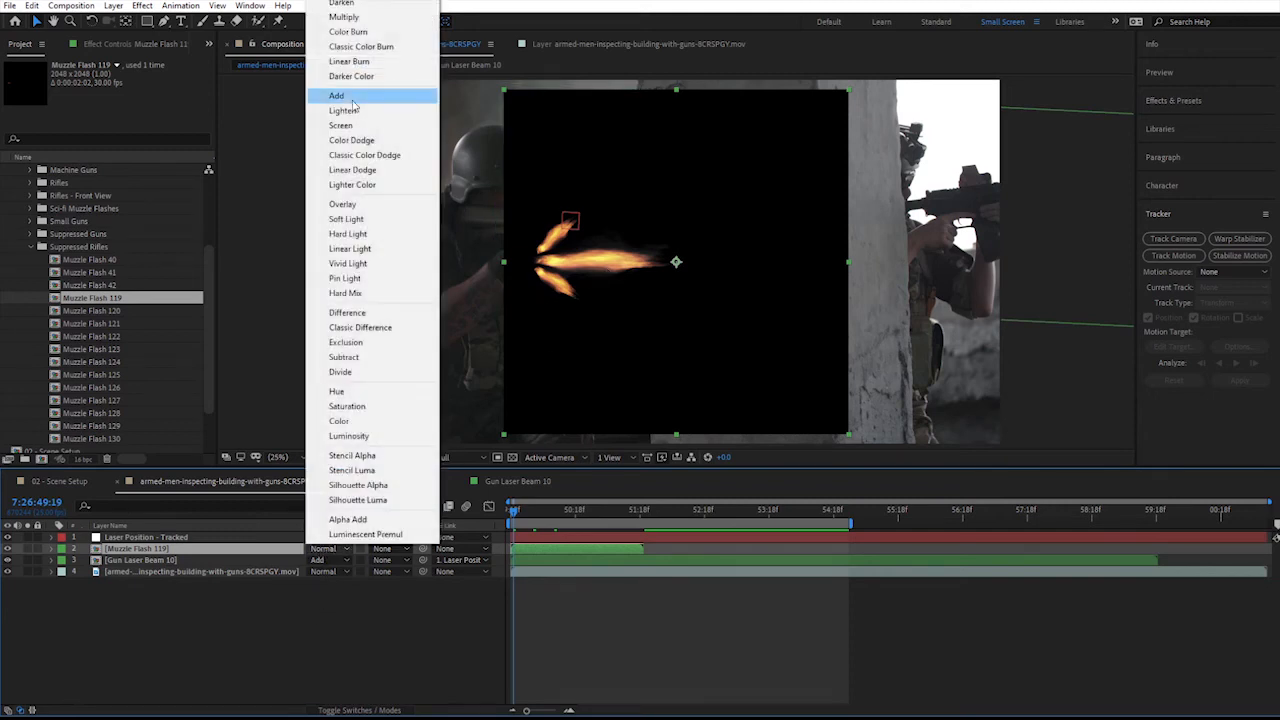
left_click(340, 96)
left_click_drag(570, 265, 703, 307)
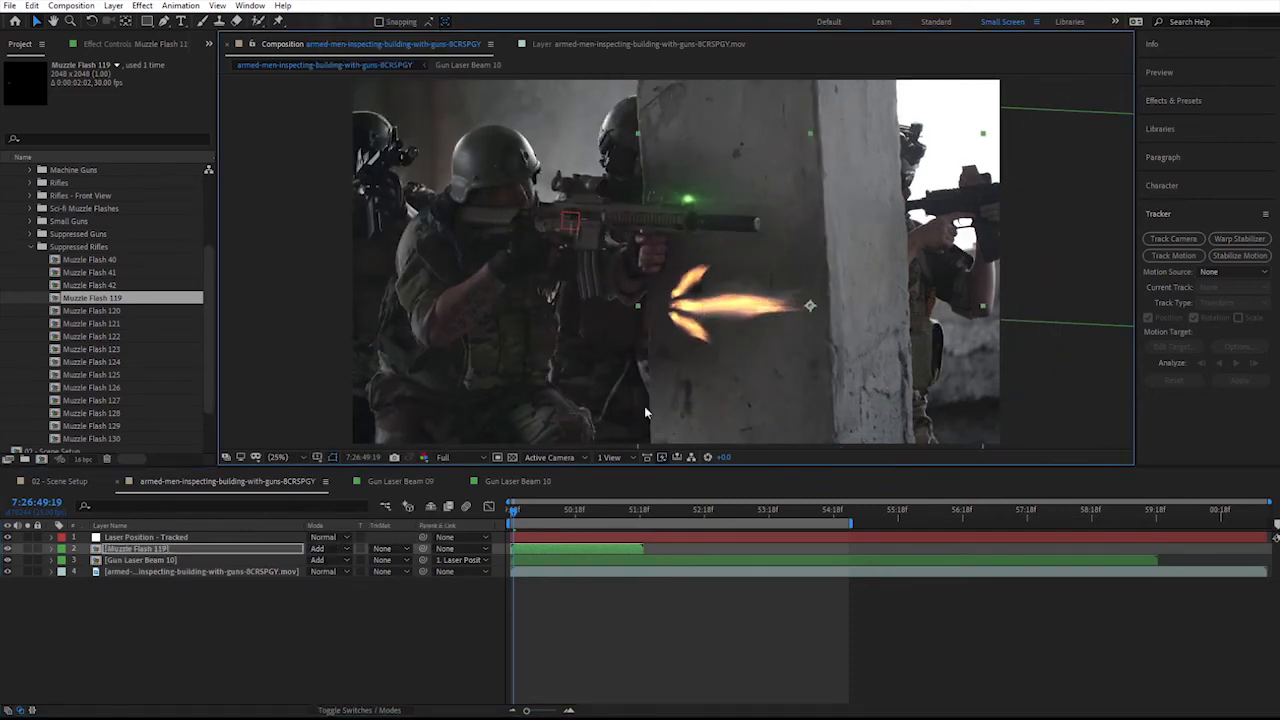
left_click(316, 556)
left_click(335, 94)
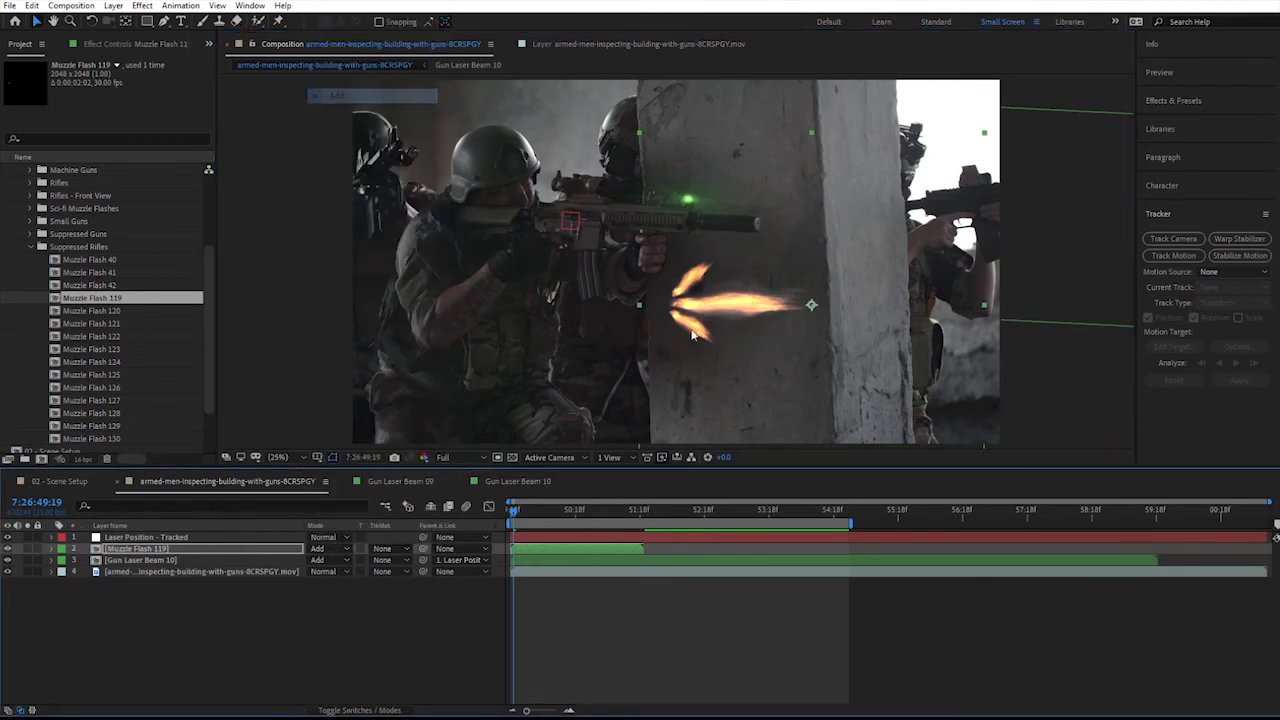
left_click_drag(703, 320, 787, 235)
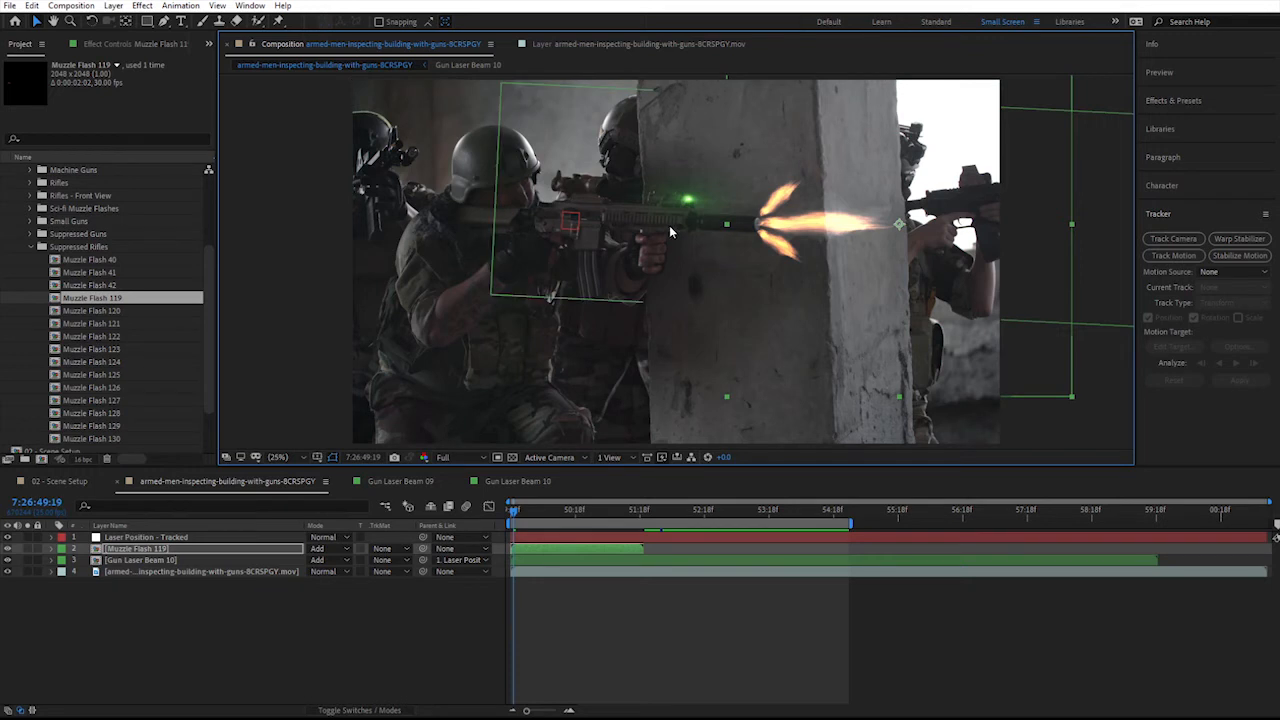
- Rotate the muzzle flash to 1° and nudge it back onto the suppressor's tip
key("r")
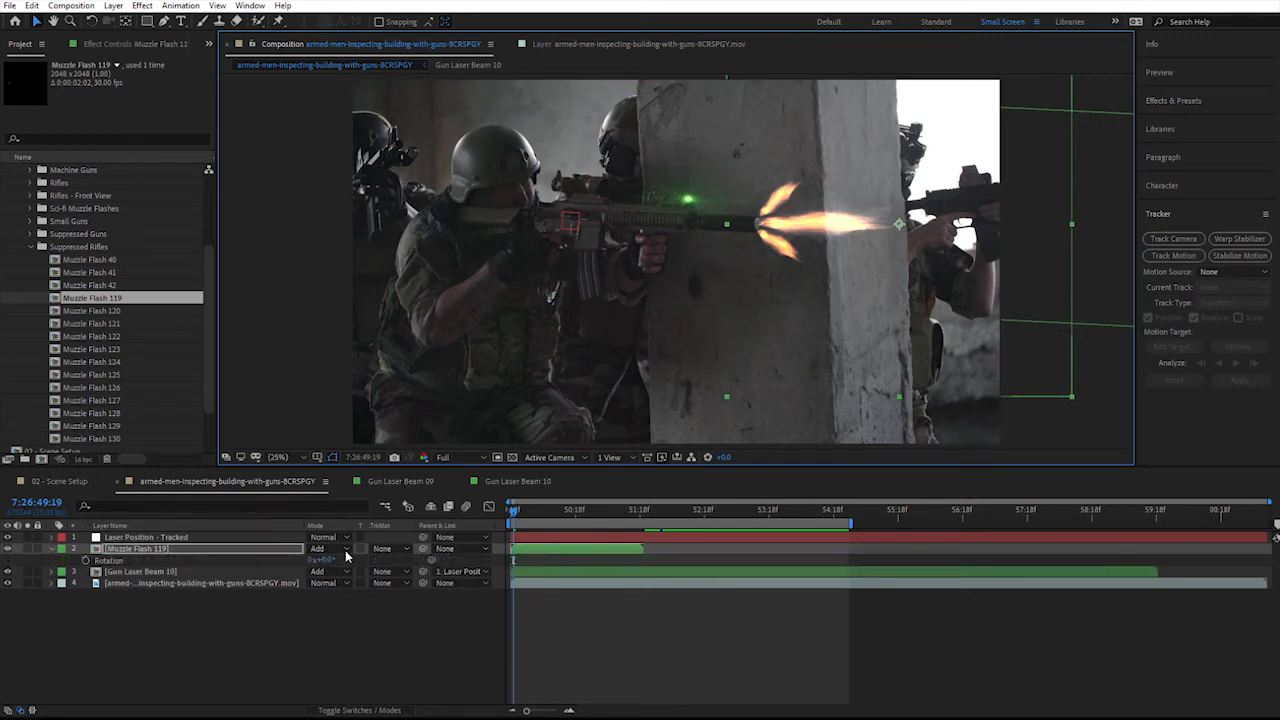
left_click(326, 560)
type("1")
key("Return")
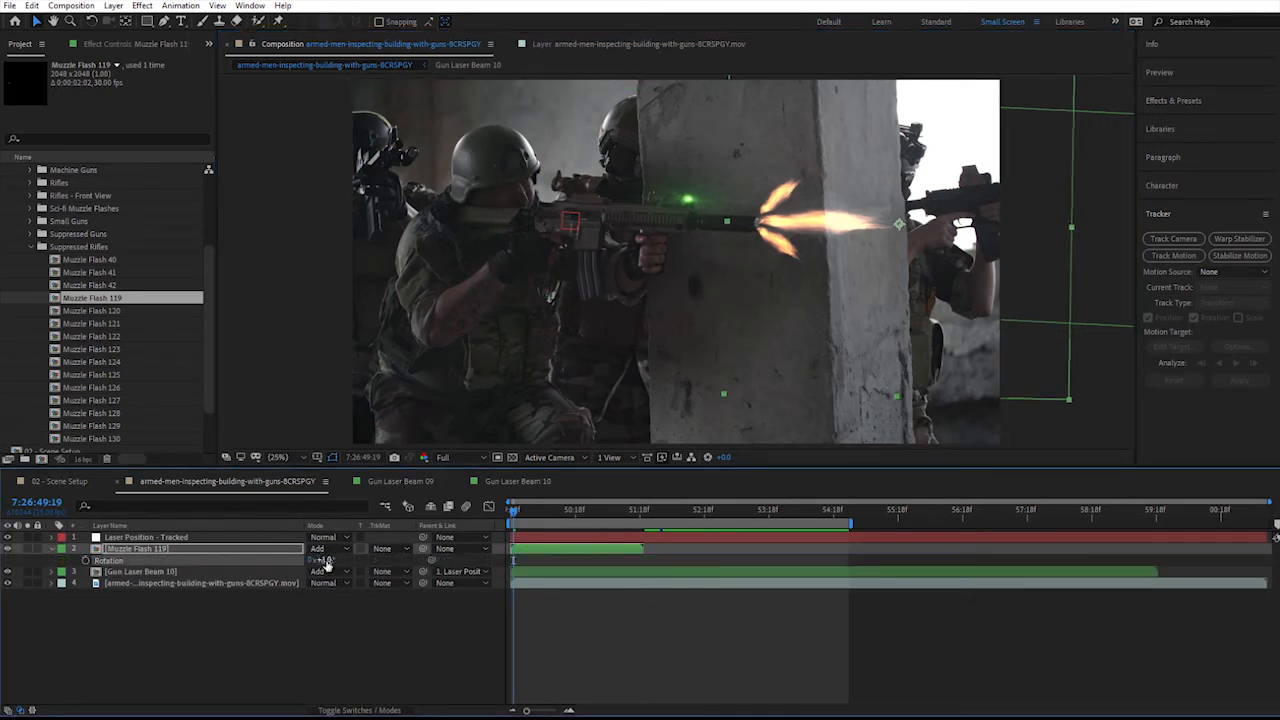
left_click_drag(794, 230, 792, 234)
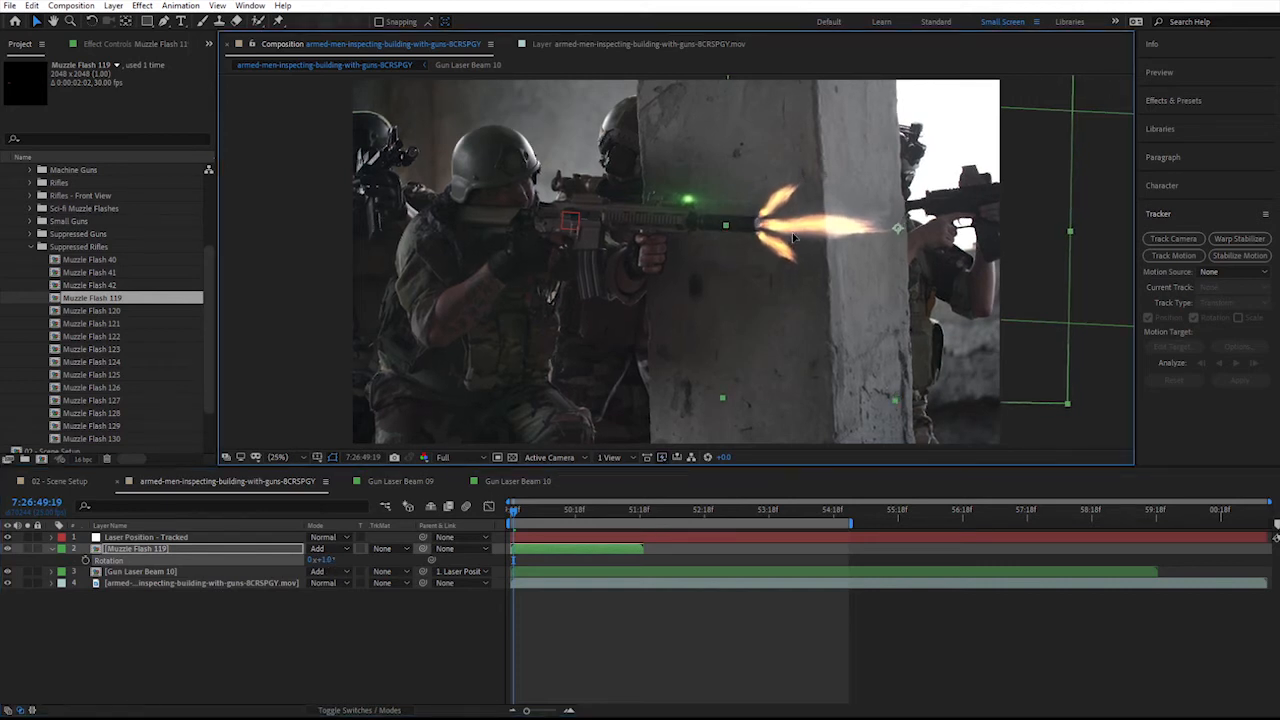
- Shift the Muzzle Flash 119 layer to start at about 7:26:50:20 and realign the flash with the suppressor at that time
left_click_drag(535, 552, 597, 549)
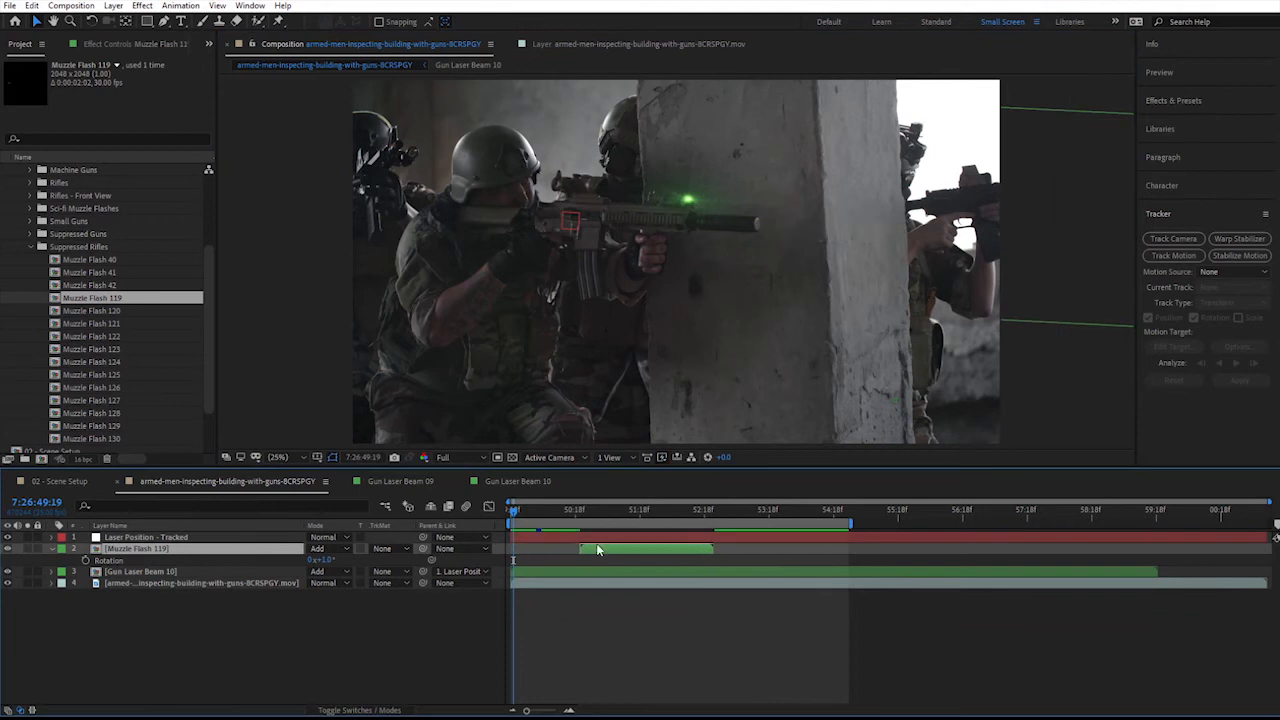
left_click_drag(538, 513, 582, 545)
left_click_drag(787, 232, 796, 237)
- Preview the shot, move to 7:26:50:21 and fine-tune the muzzle flash's position against the suppressor's tip
key("F2")
key("space")
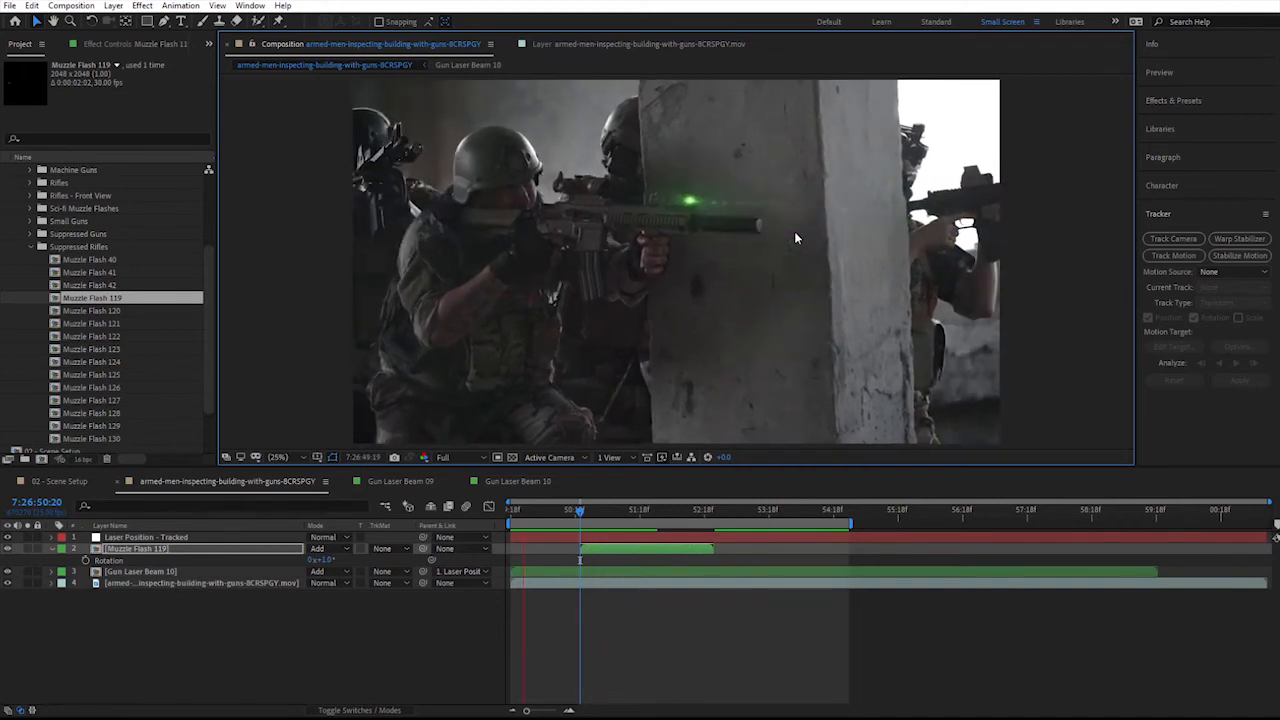
key("space")
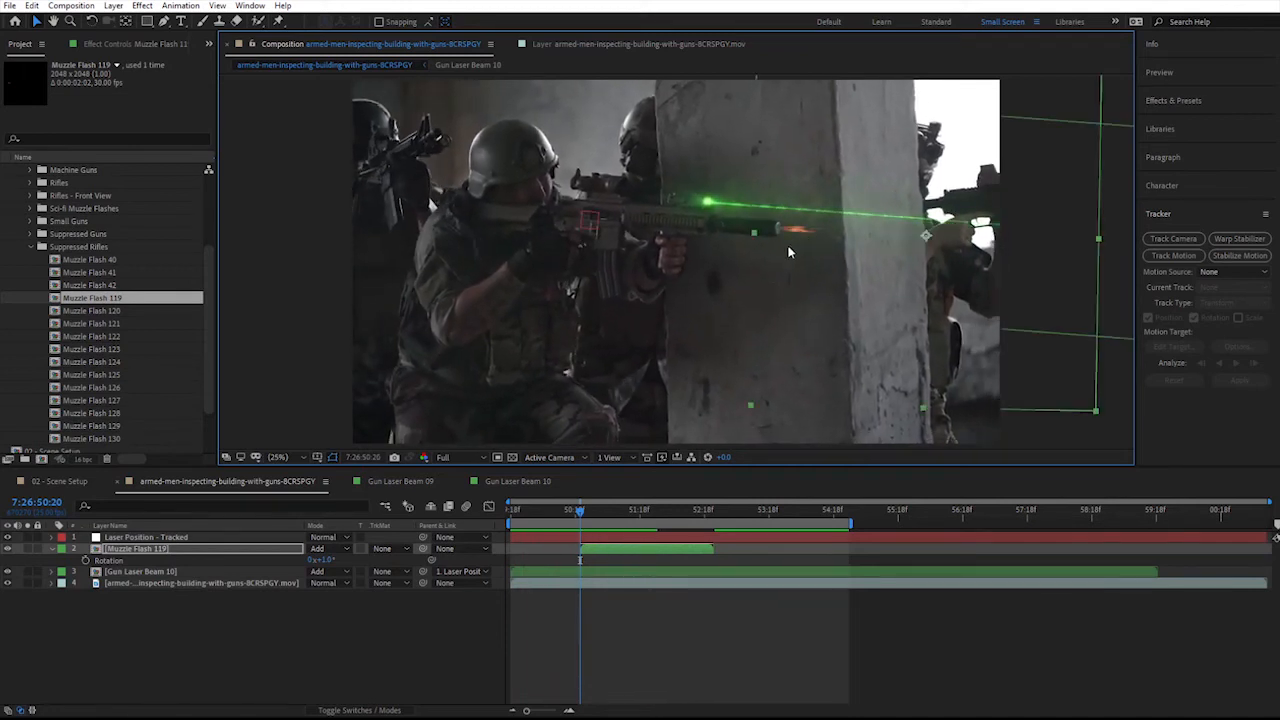
left_click(582, 514)
left_click_drag(582, 513, 584, 513)
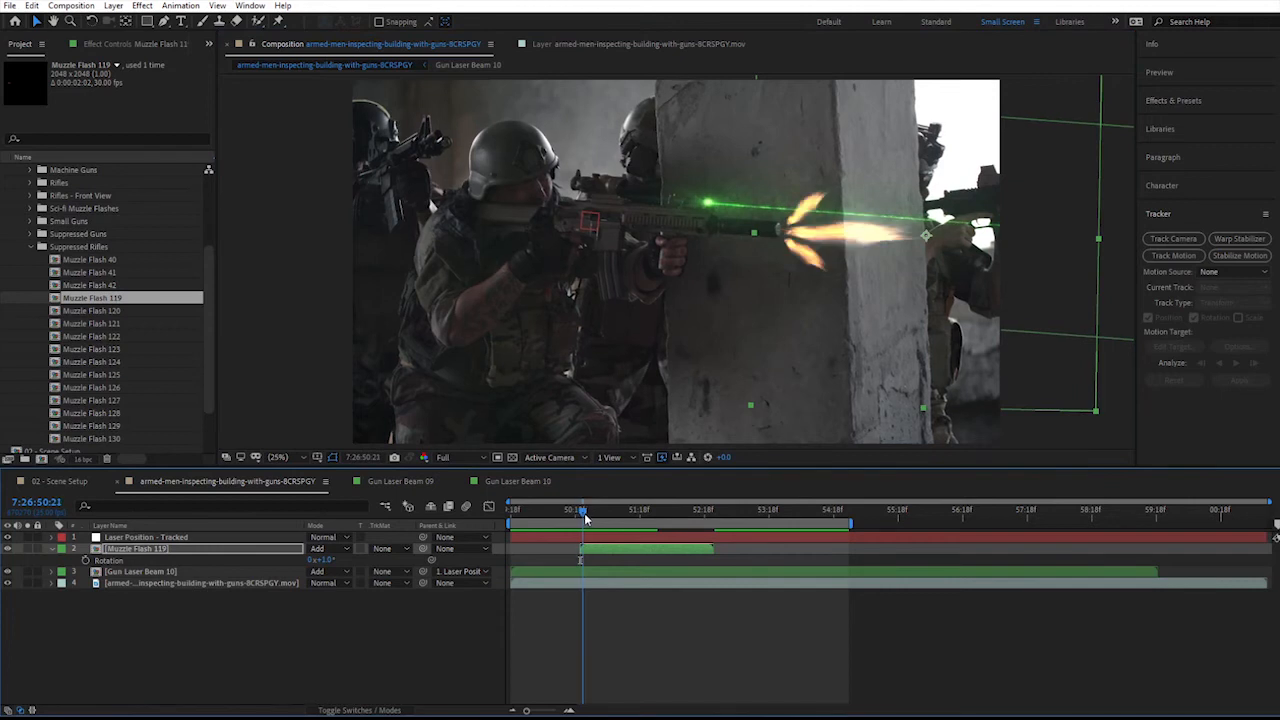
left_click(835, 230)
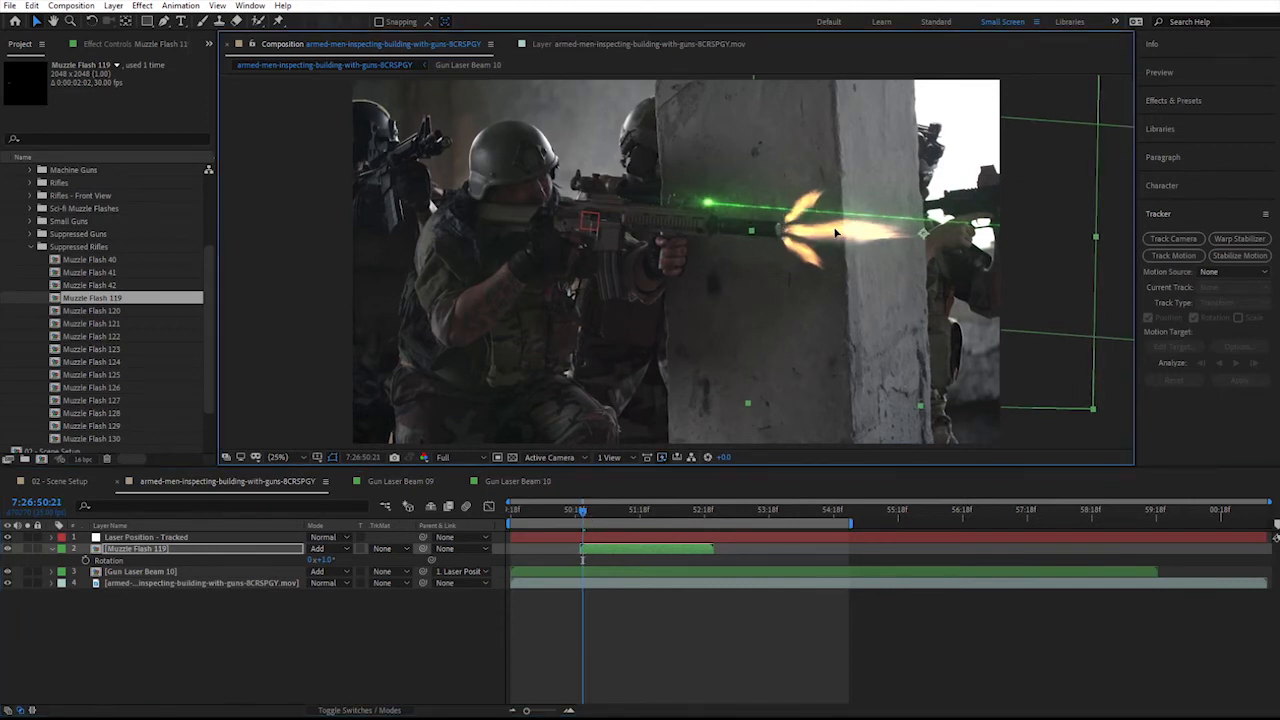
- Apply the Tritone color correction effect to the Muzzle Flash 119 layer
left_click(394, 645)
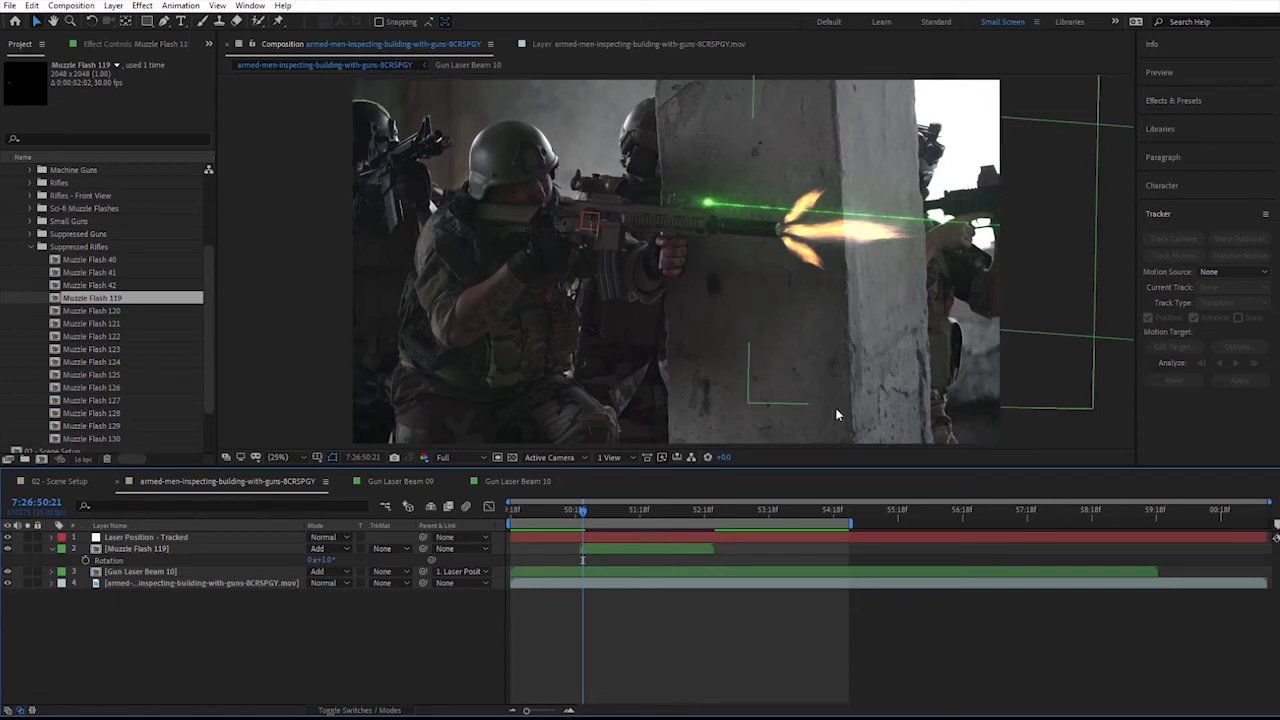
left_click(177, 550)
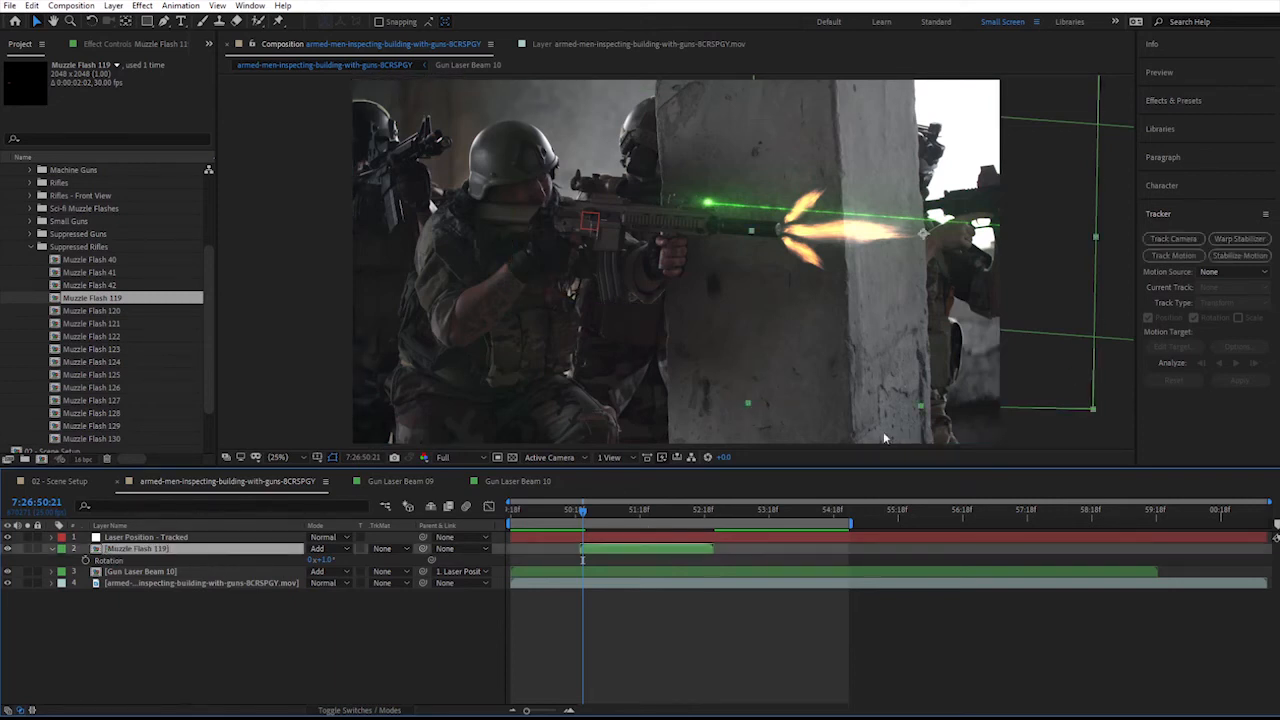
left_click(113, 44)
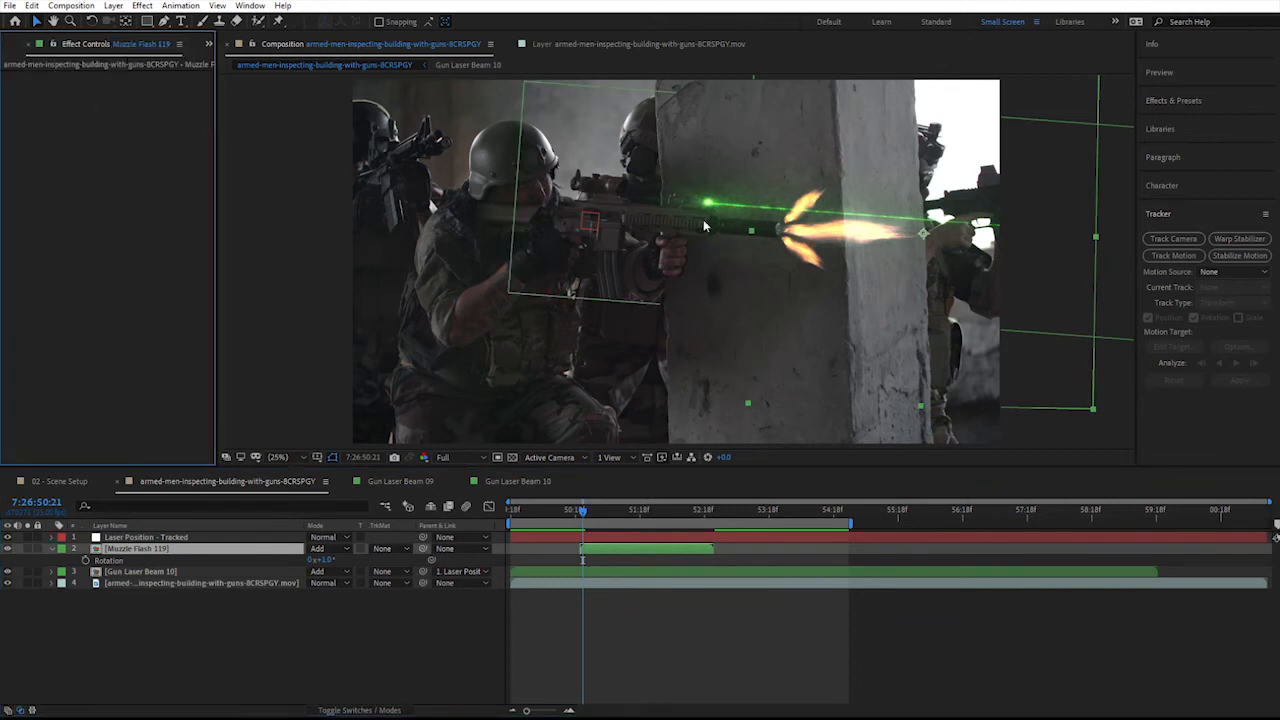
left_click(1163, 100)
left_click(1165, 121)
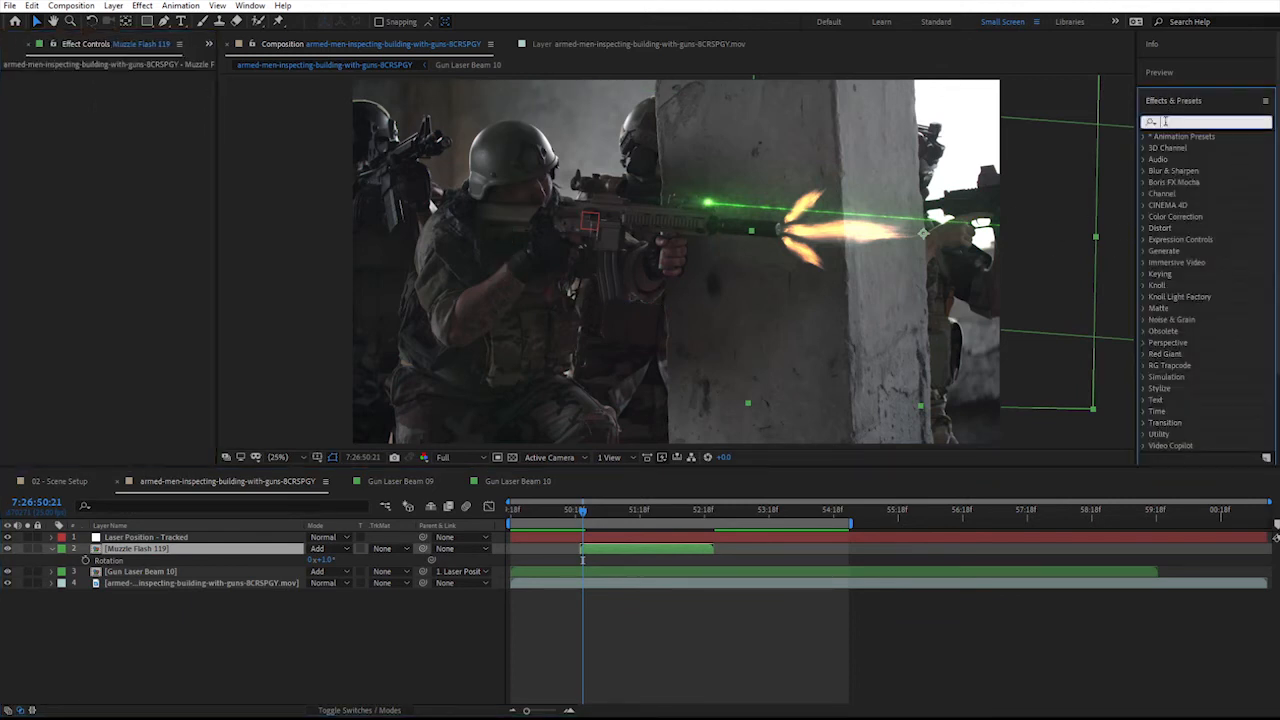
type("tri")
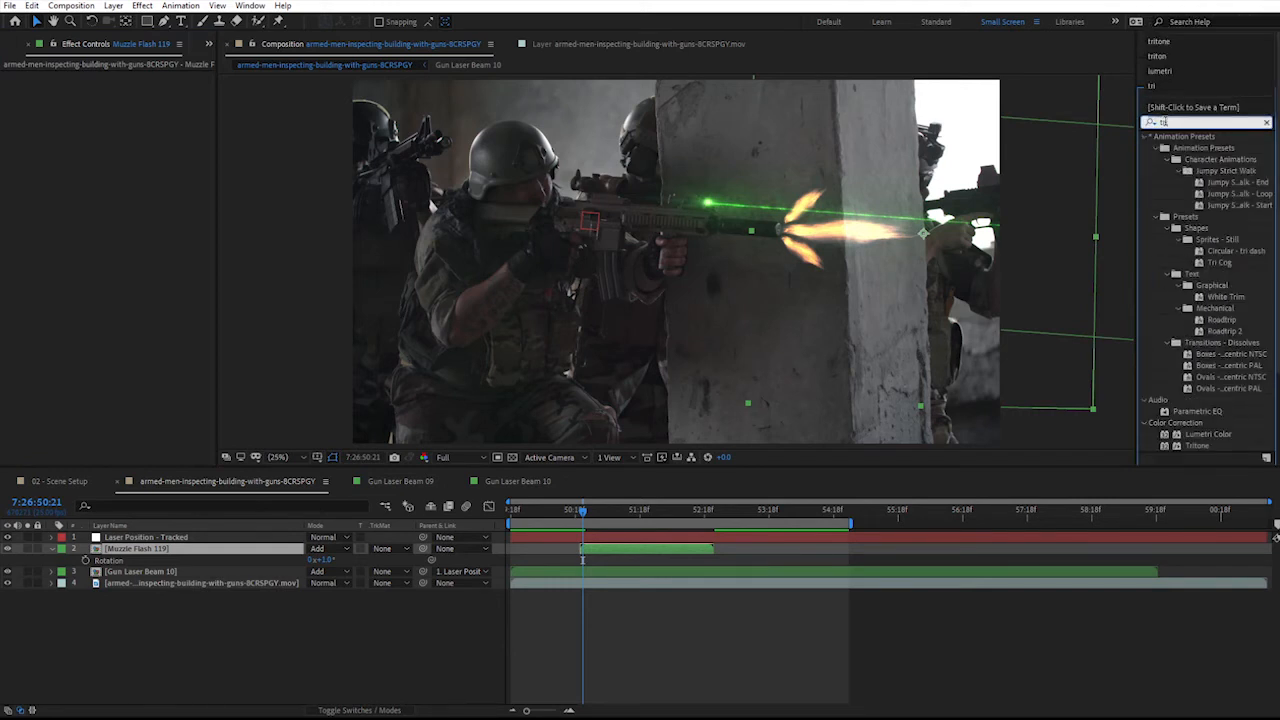
left_click(1201, 458)
type("t")
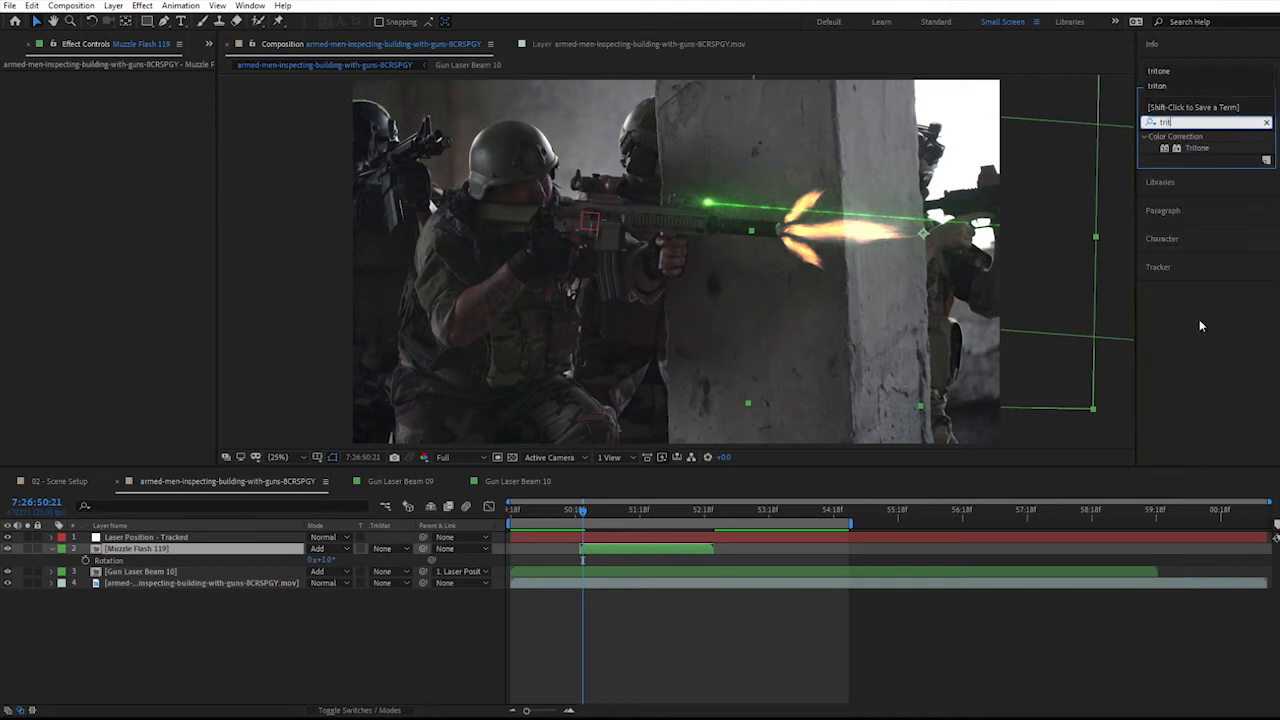
left_click_drag(1200, 152, 152, 556)
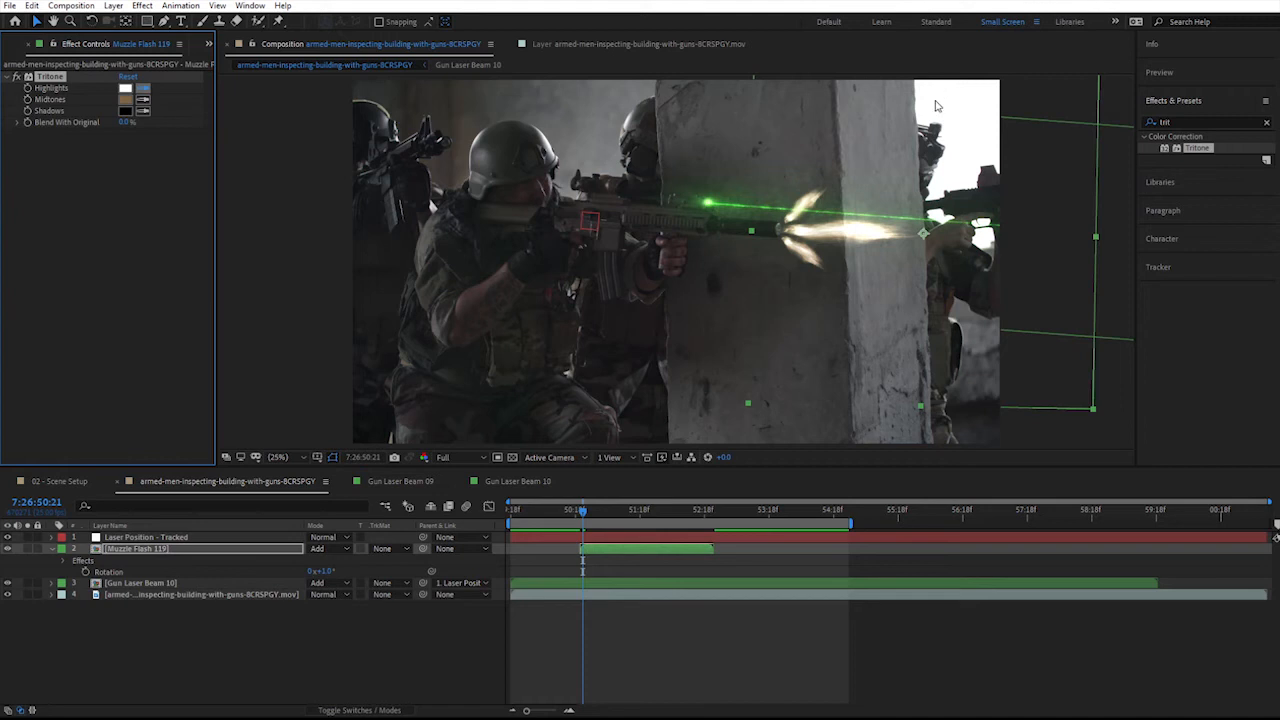
- Sample Tritone's midtones color from the concrete pillar and set Blend With Original to 60%
left_click(143, 99)
left_click(781, 181)
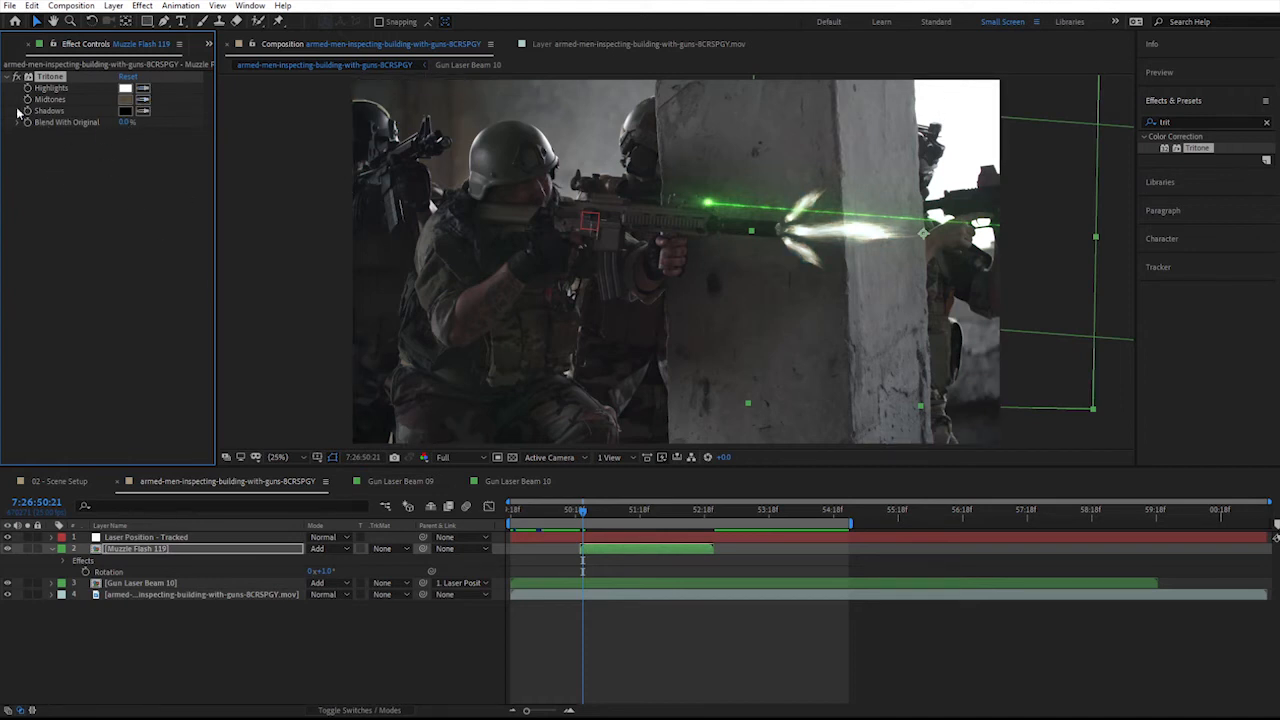
left_click(128, 122)
type("60")
key("Return")
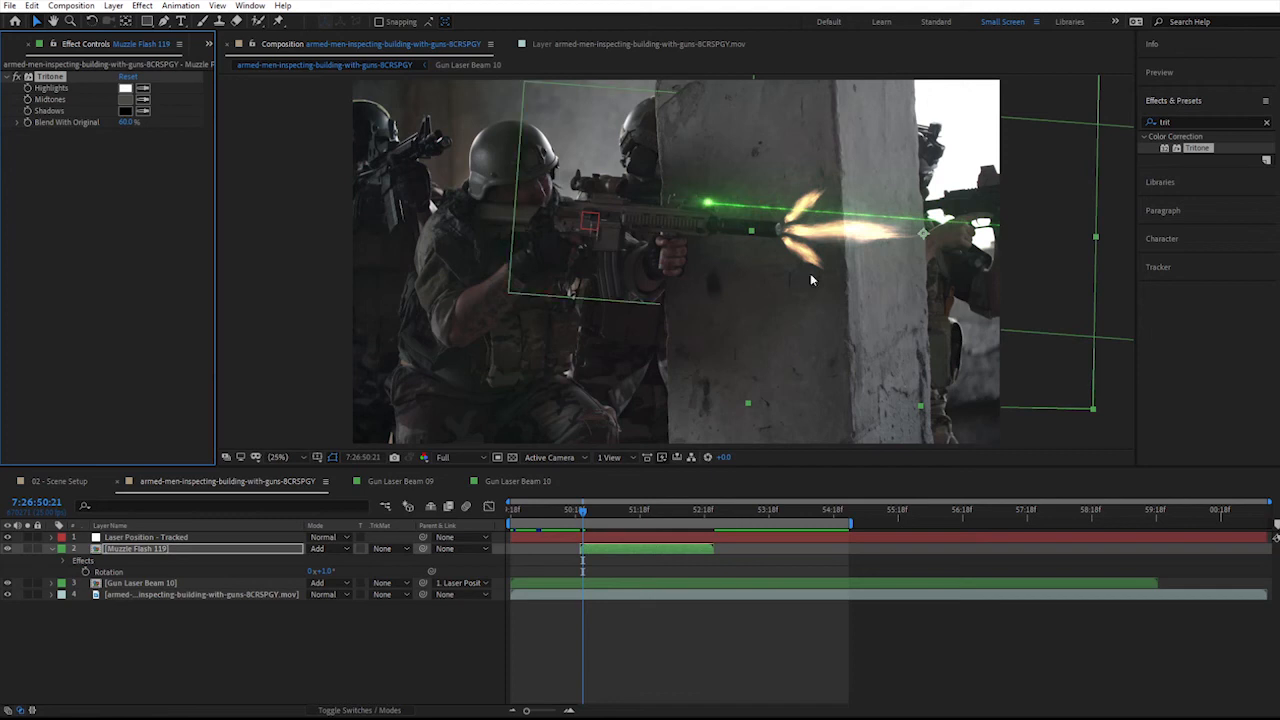
- Set the Muzzle Flash 119 layer's blend mode to Screen and preview the work area
left_click(332, 548)
left_click(343, 125)
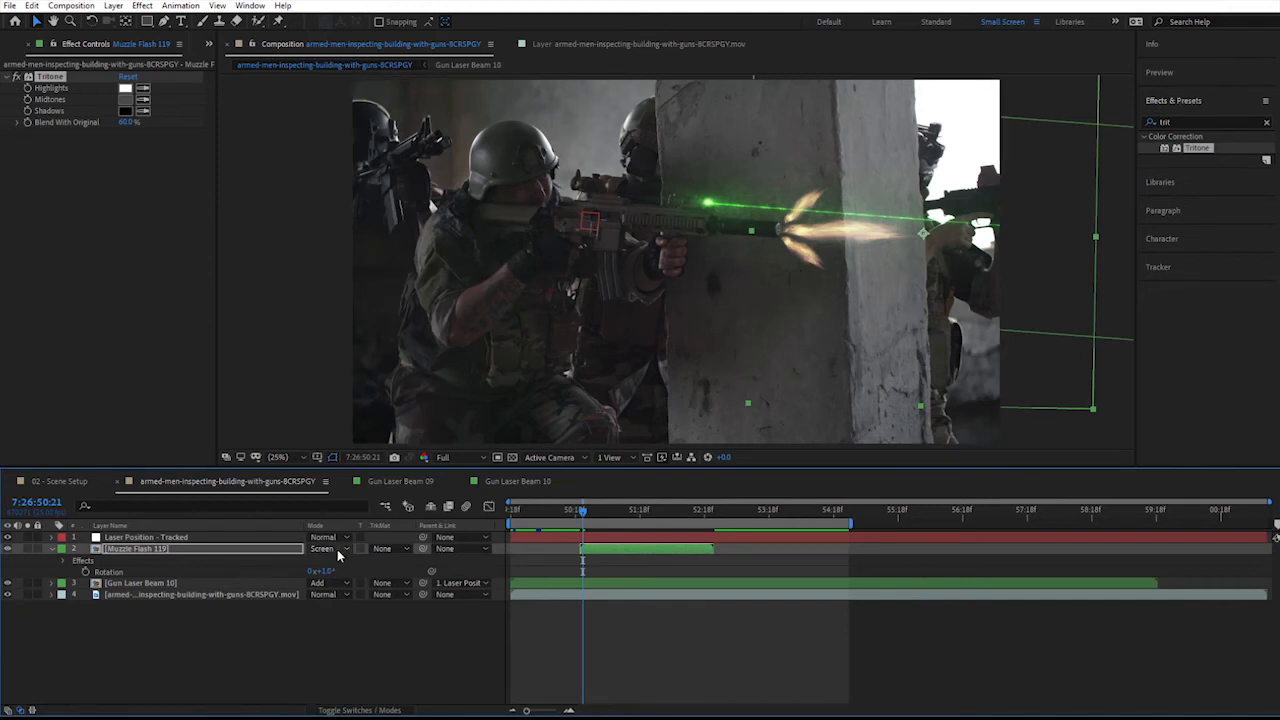
left_click(208, 656)
key("space")
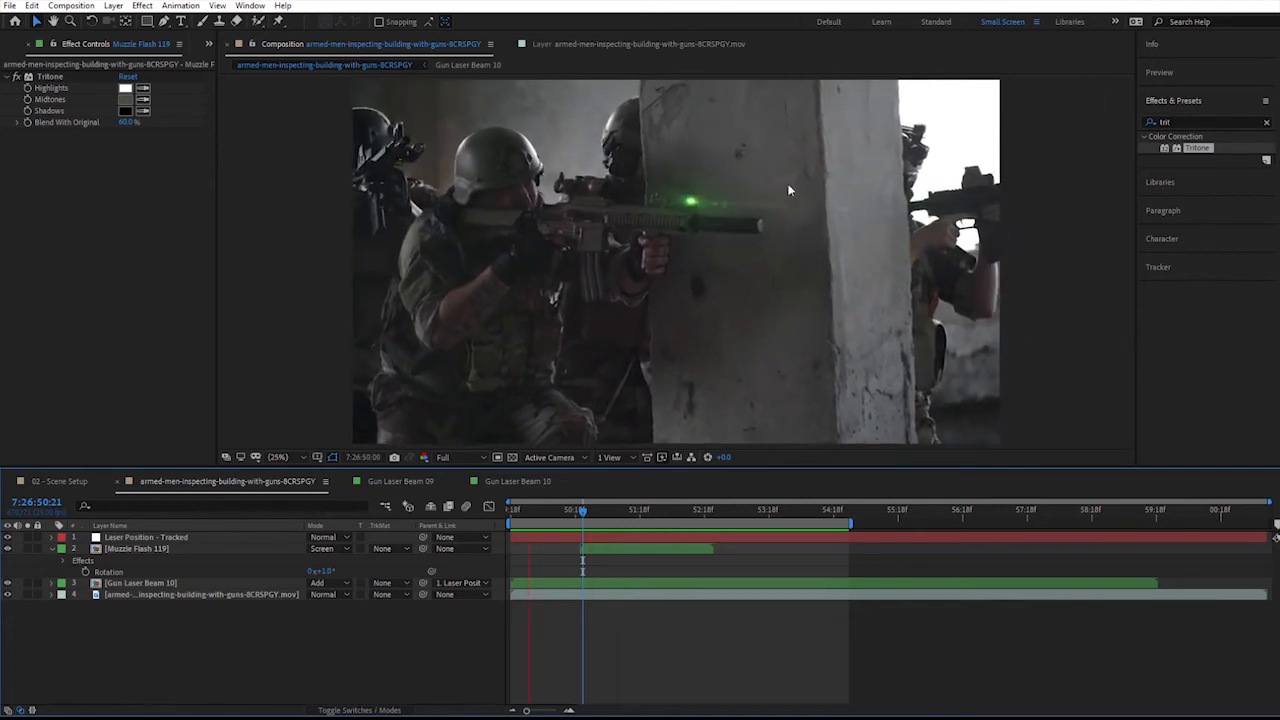
key("space")
key("space")
key("space")
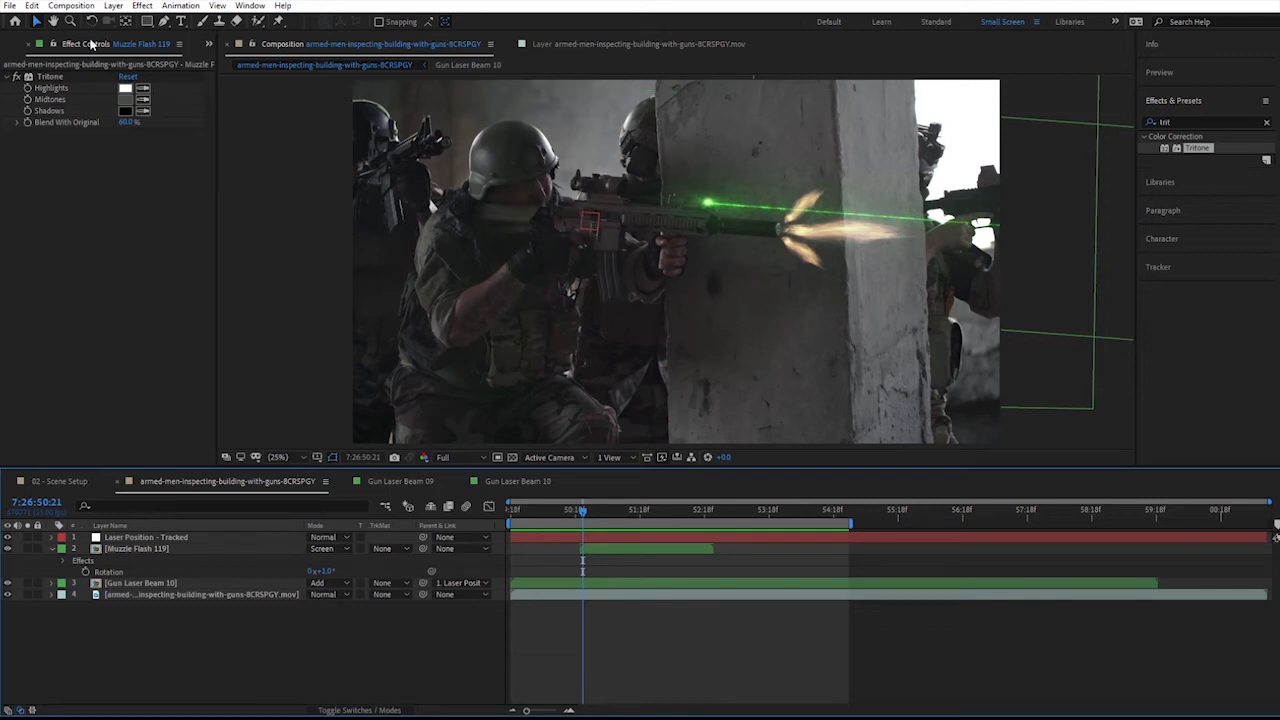
- Bring back the project's asset list and collapse the Muzzle Flashes folder
left_click(208, 46)
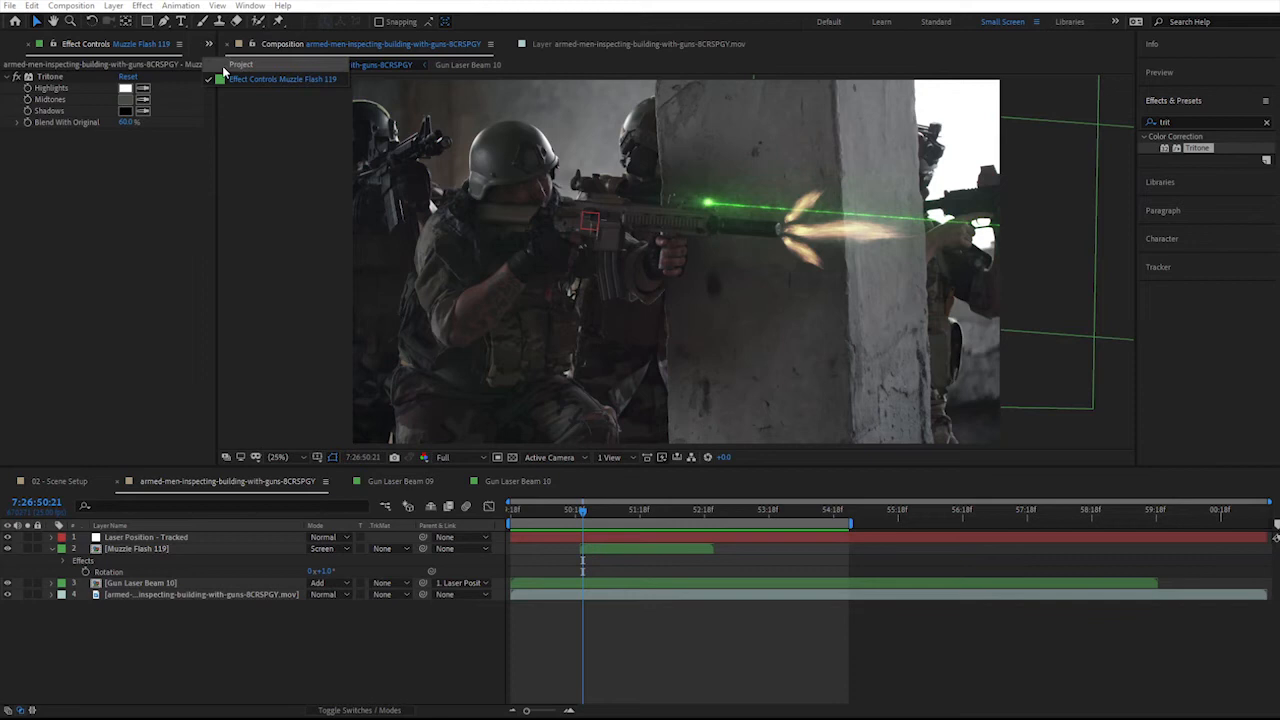
left_click(225, 67)
left_click(29, 247)
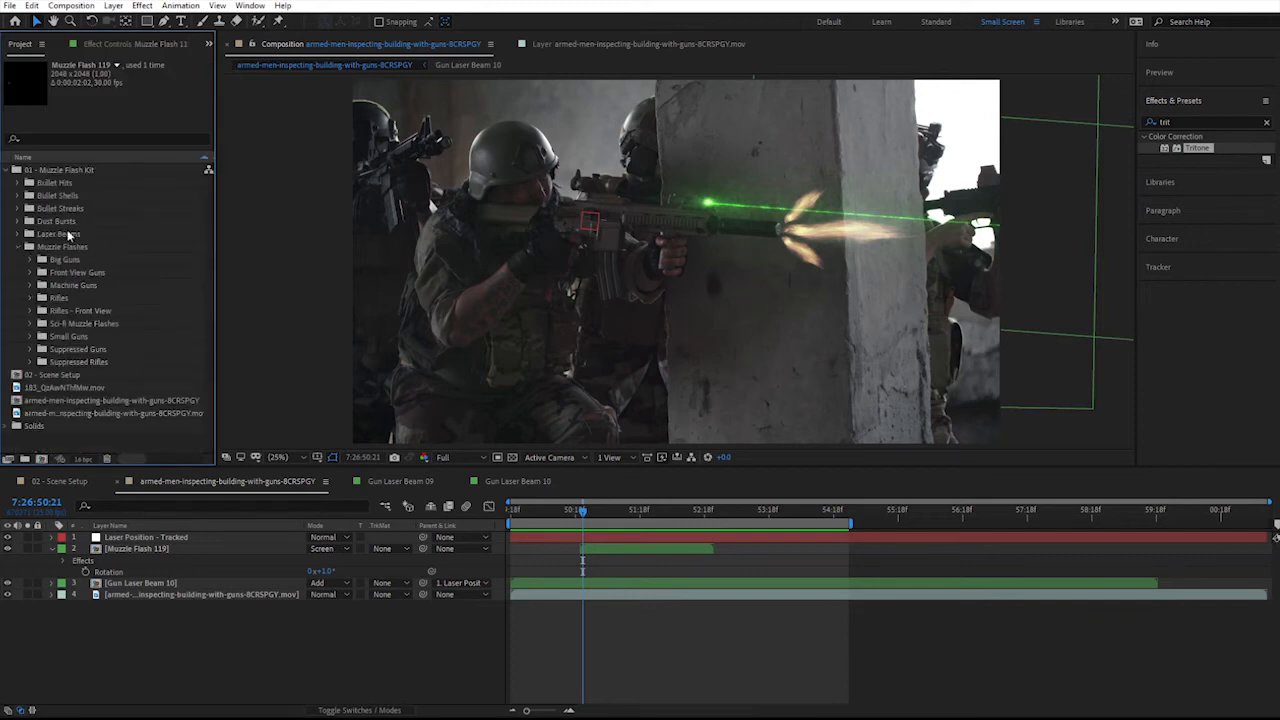
left_click(18, 247)
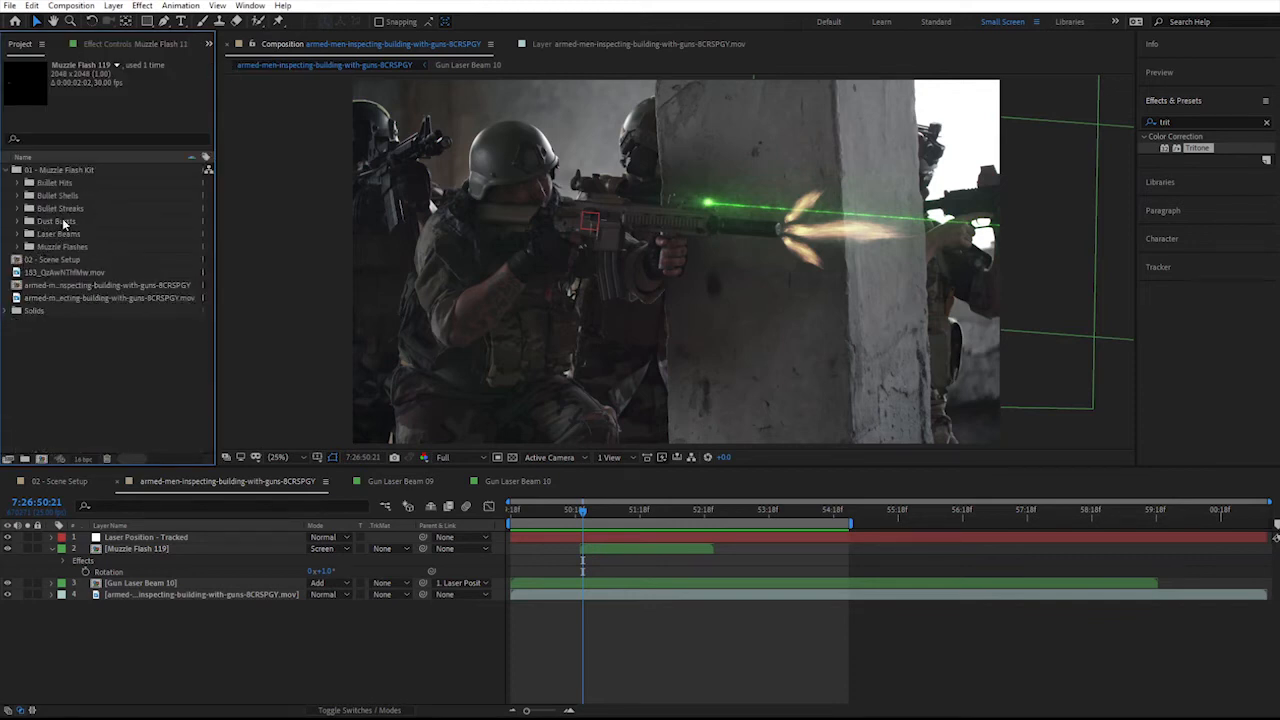
- Open the Bullet Shell 06 composition from the Bullet Shells folder and scrub through its animation
left_click(36, 197)
left_click(19, 196)
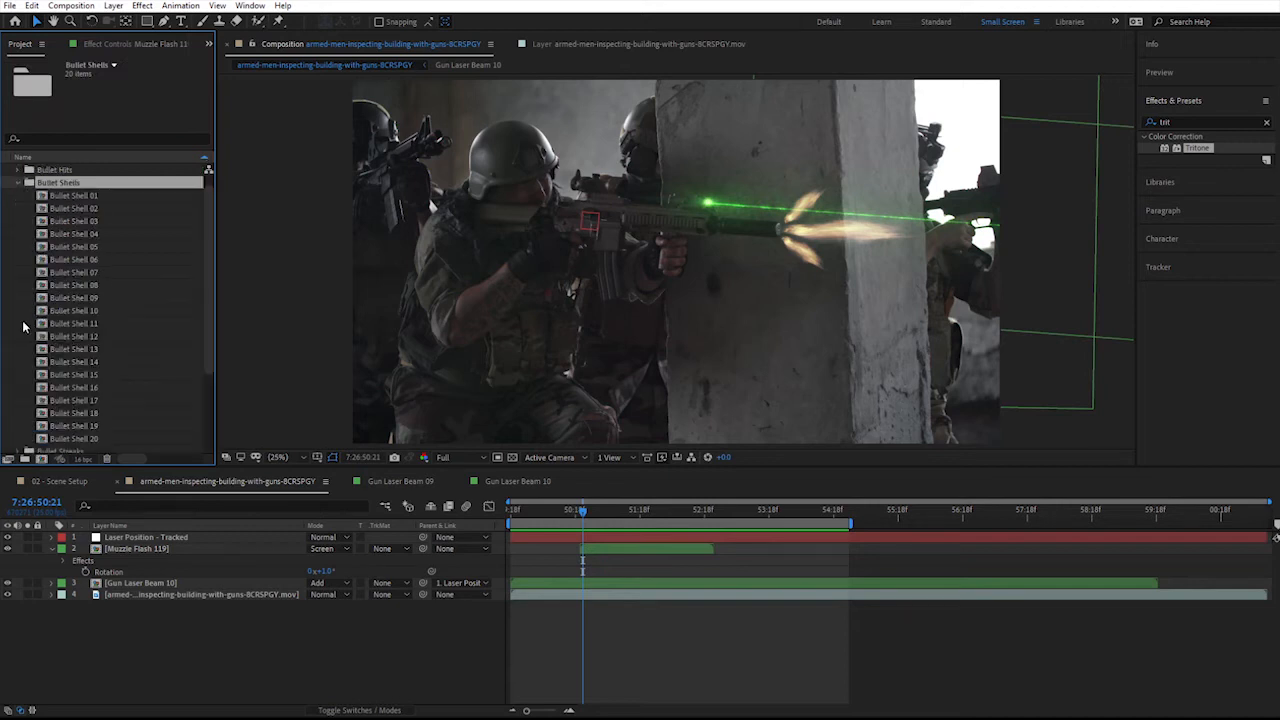
left_click(93, 258)
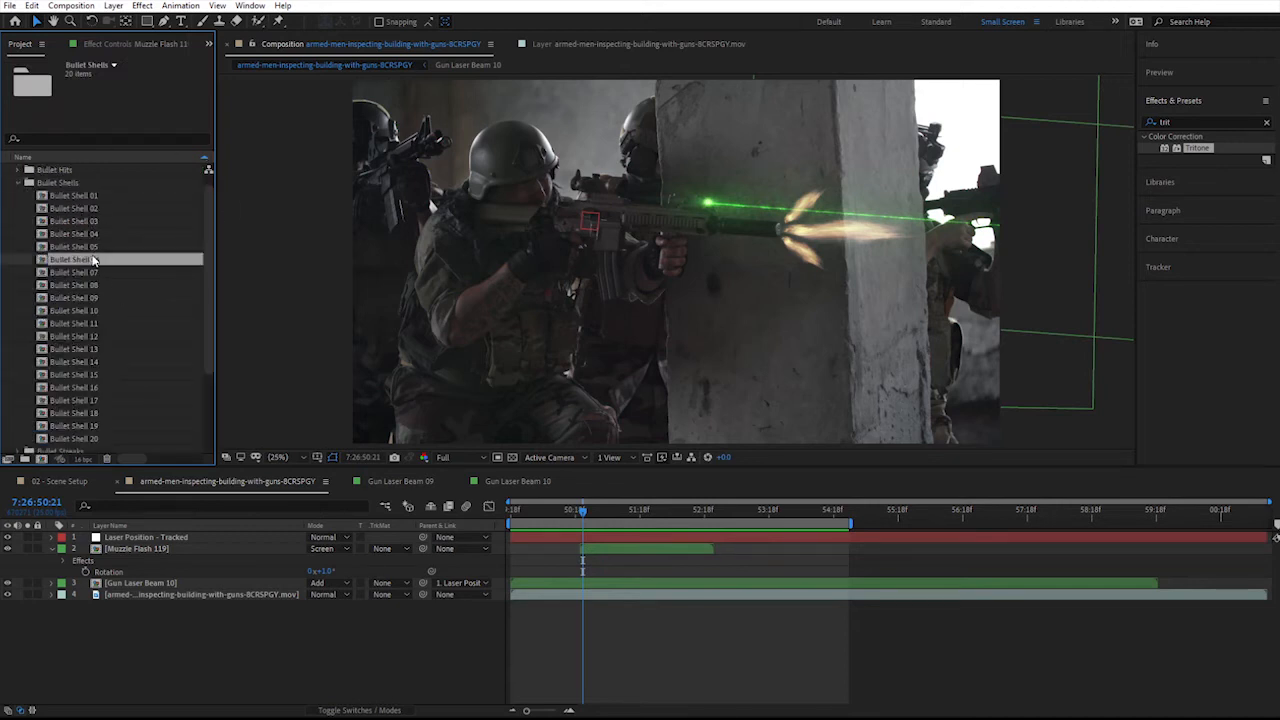
double_click(78, 263)
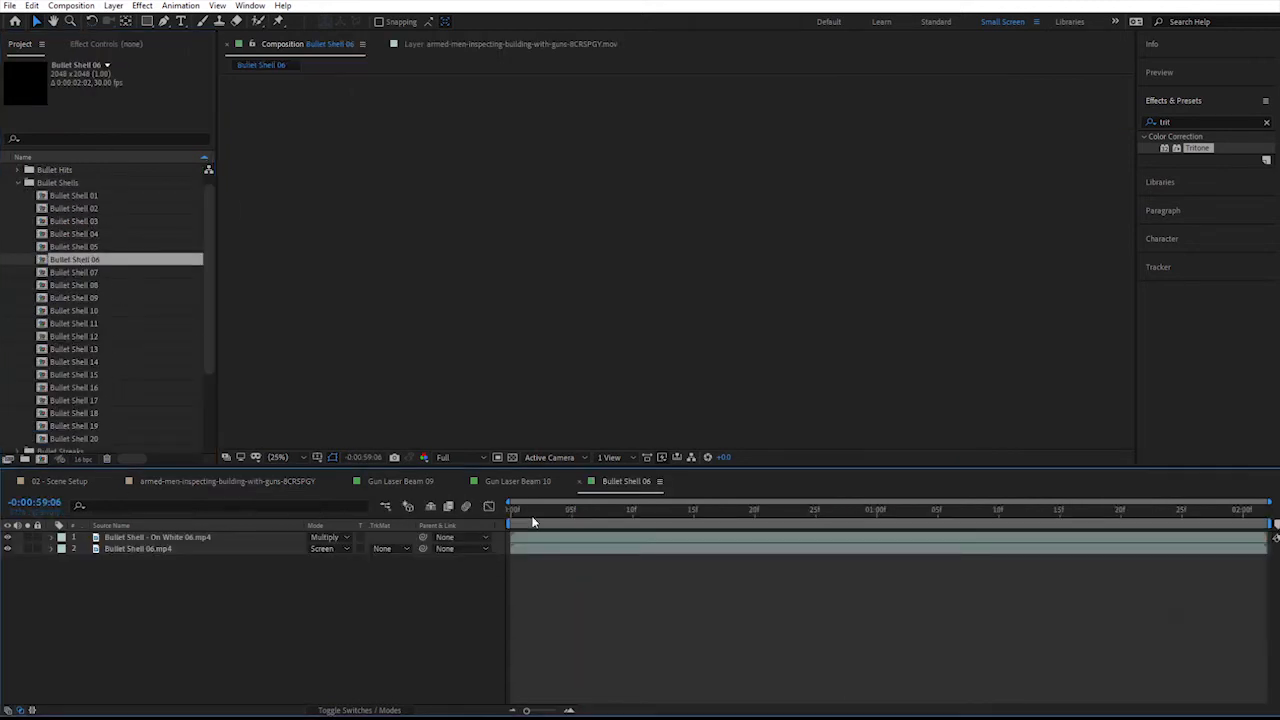
left_click_drag(572, 509, 658, 507)
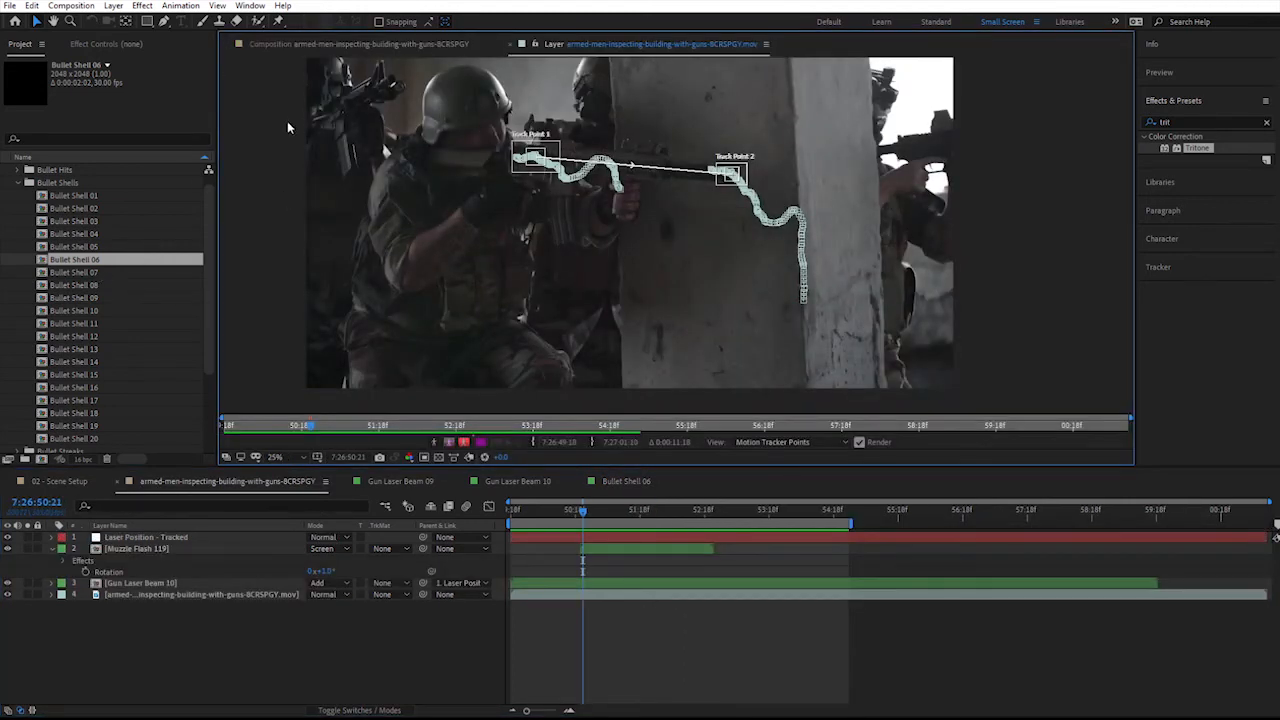
- Add Bullet Shell 06 above Muzzle Flash 119 in the armed-men composition, starting at 7:26:50:21
left_click(300, 44)
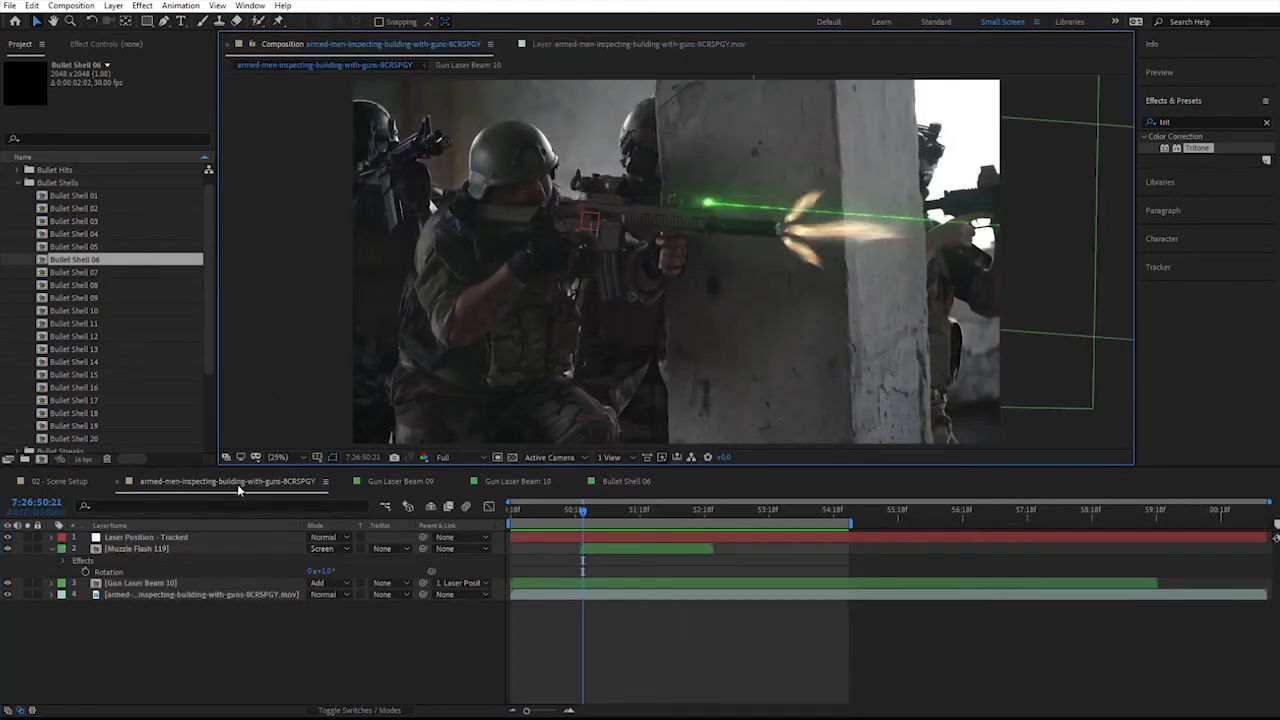
left_click_drag(80, 260, 206, 544)
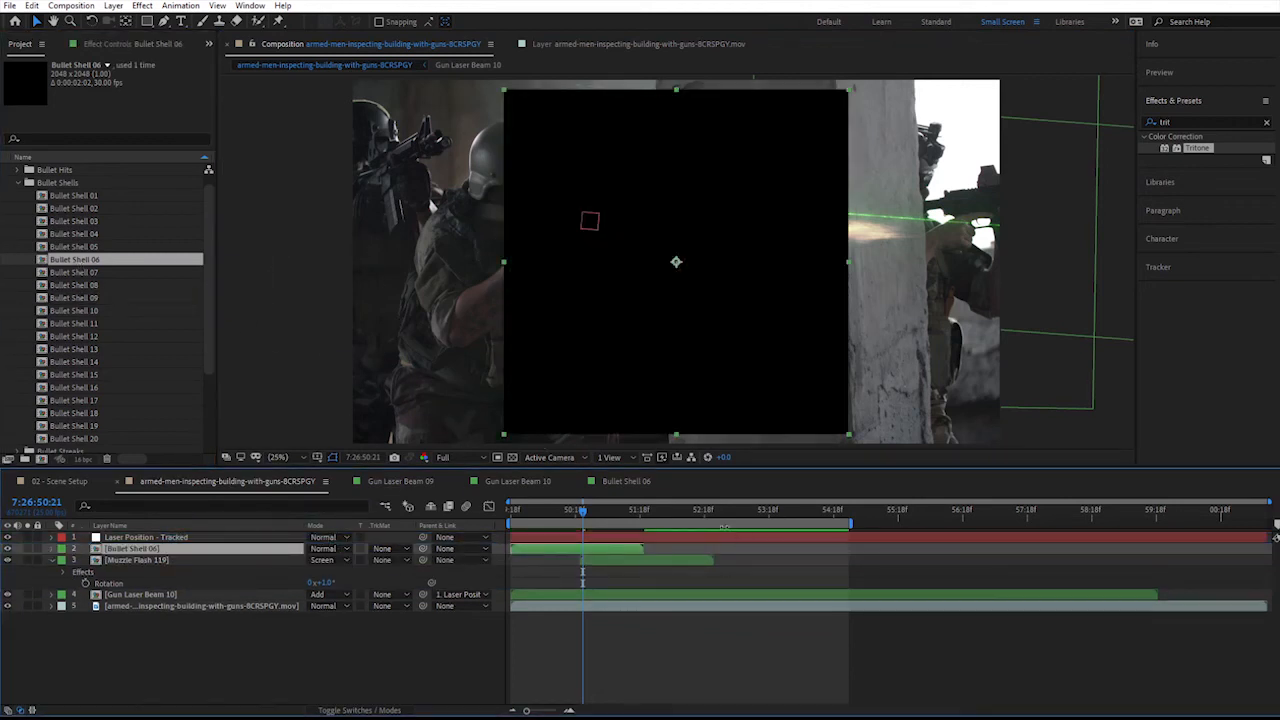
left_click_drag(538, 551, 610, 551)
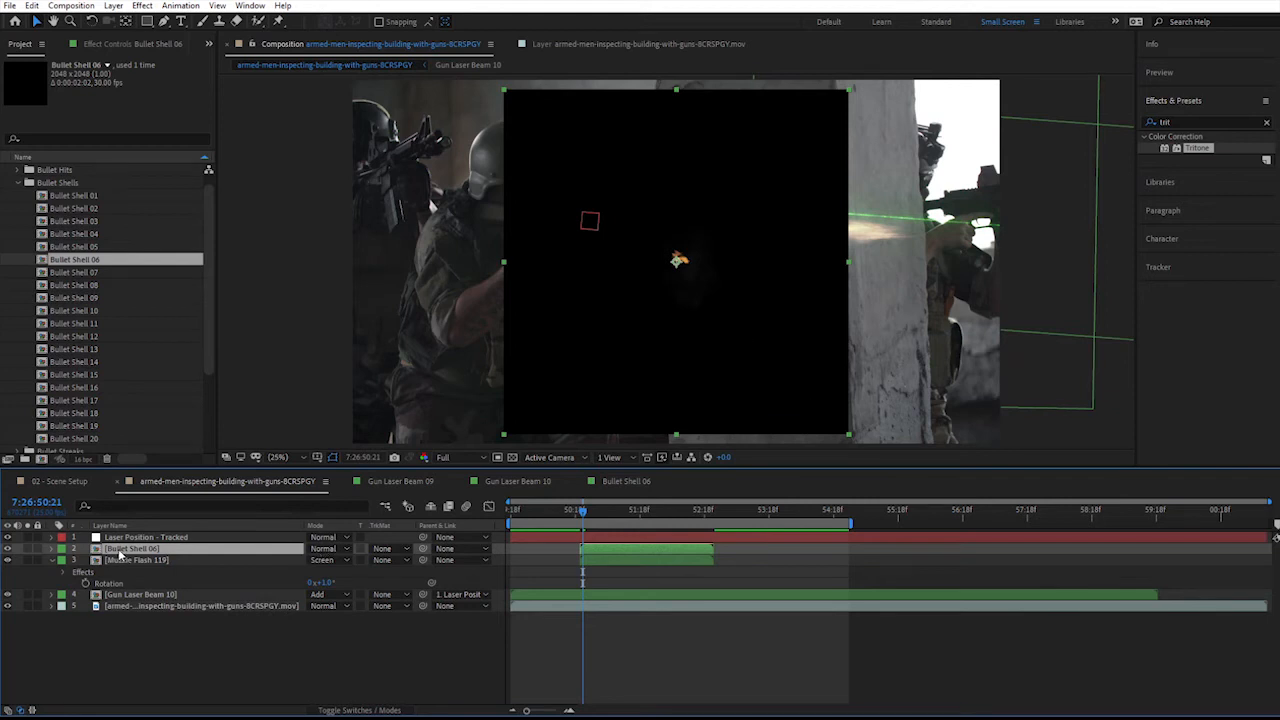
- Set the Bullet Shell 06 layer's blend mode to Screen, place it over the rifle's ejection port and preview it
left_click(325, 549)
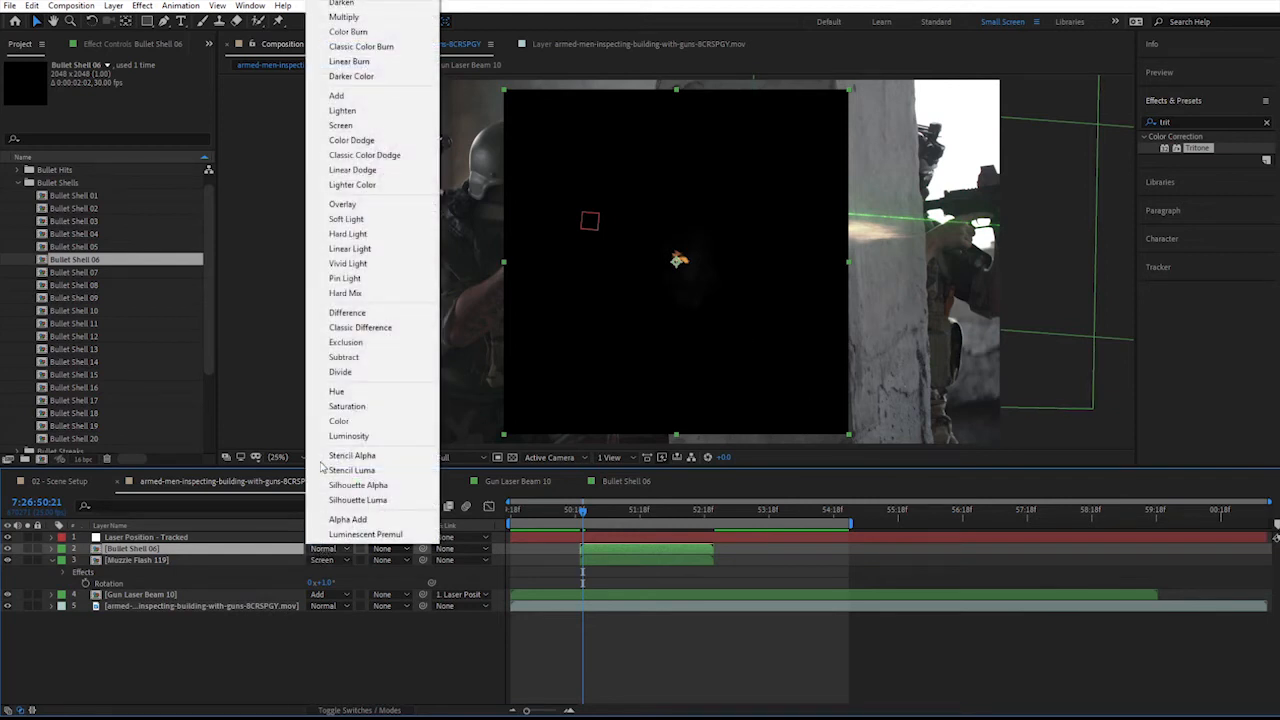
left_click(340, 125)
left_click_drag(690, 285, 605, 238)
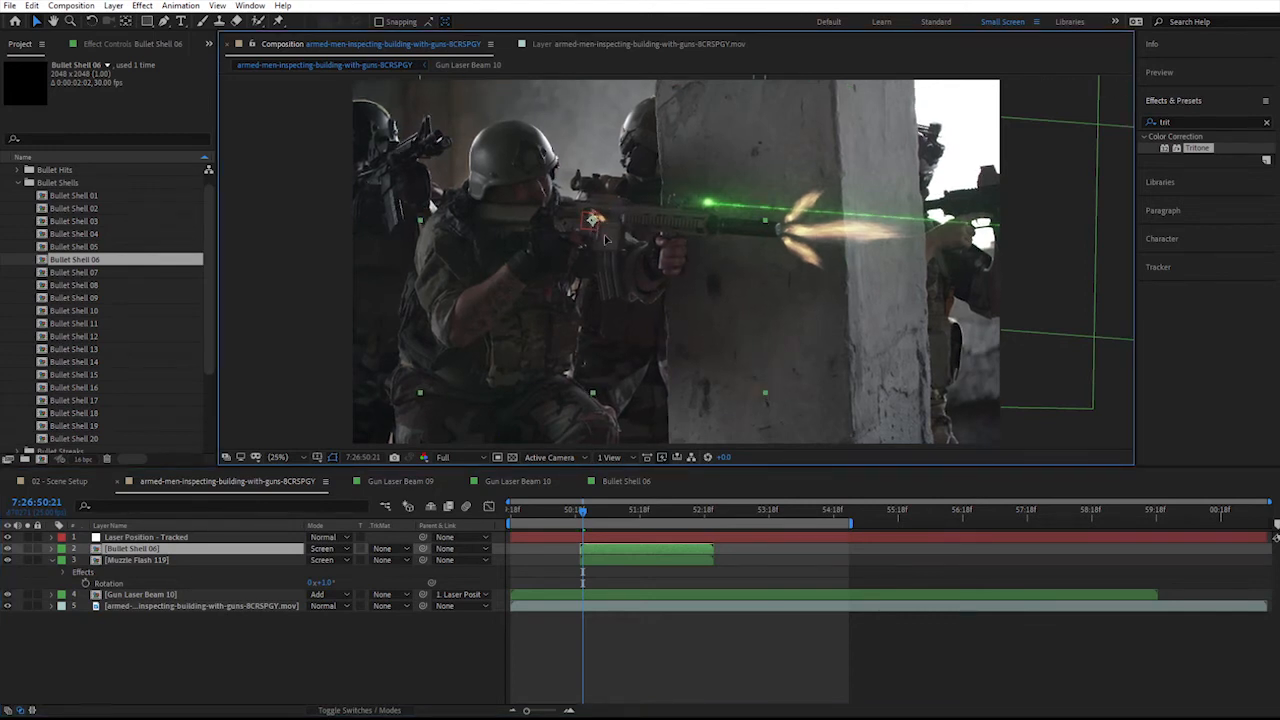
key("space")
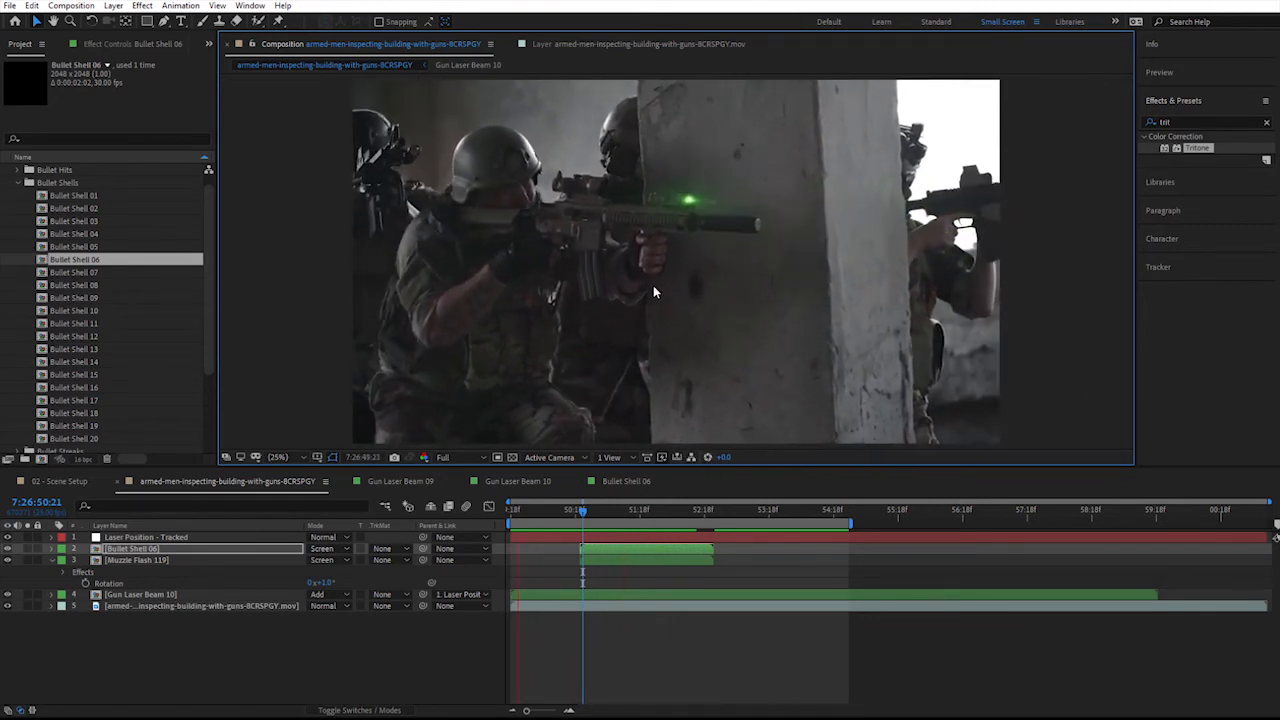
key("space")
- Flip the Bullet Shell 06 layer horizontally by setting its X scale to -100% and preview the shell ejection
left_click(603, 548)
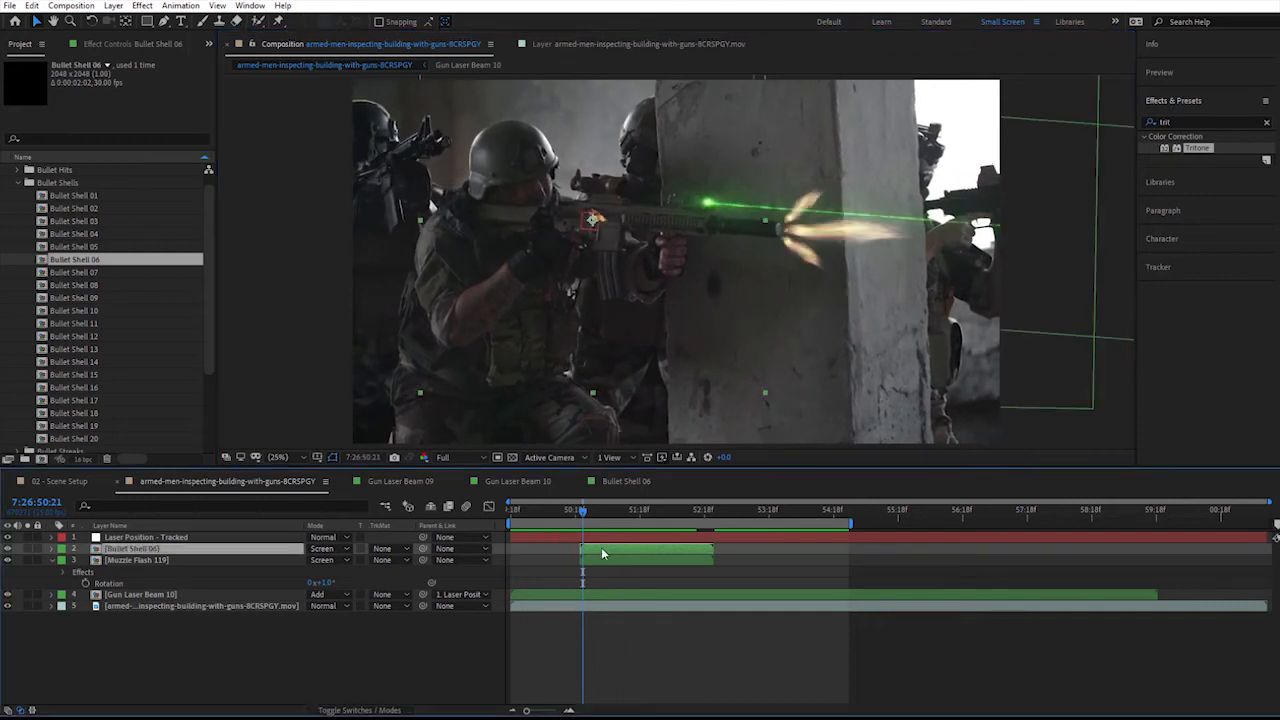
key("s")
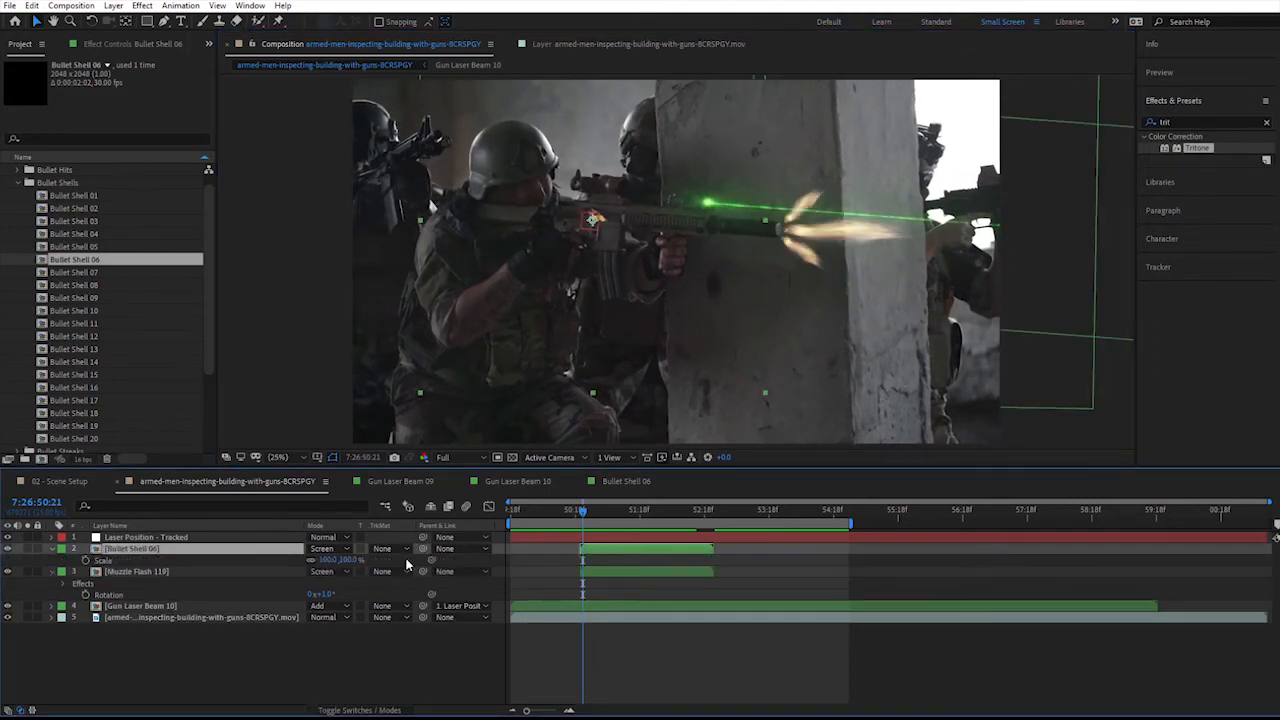
left_click(329, 560)
type("-100")
key("Return")
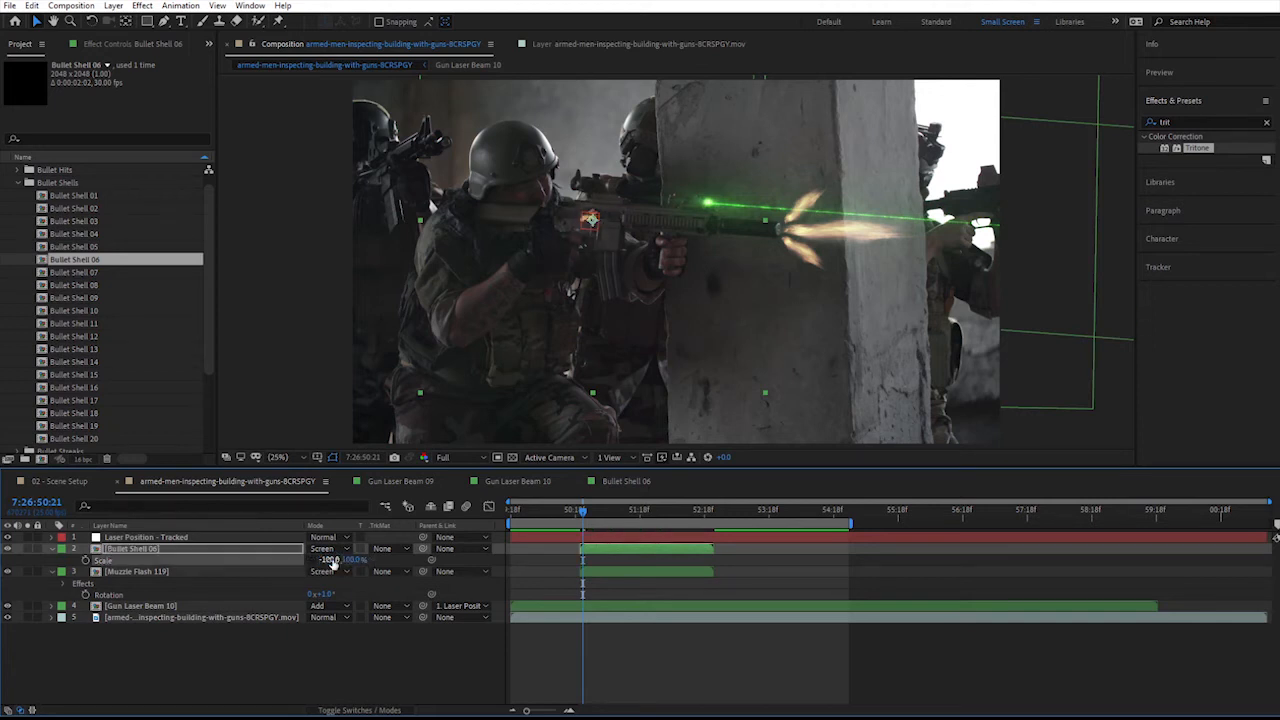
key("space")
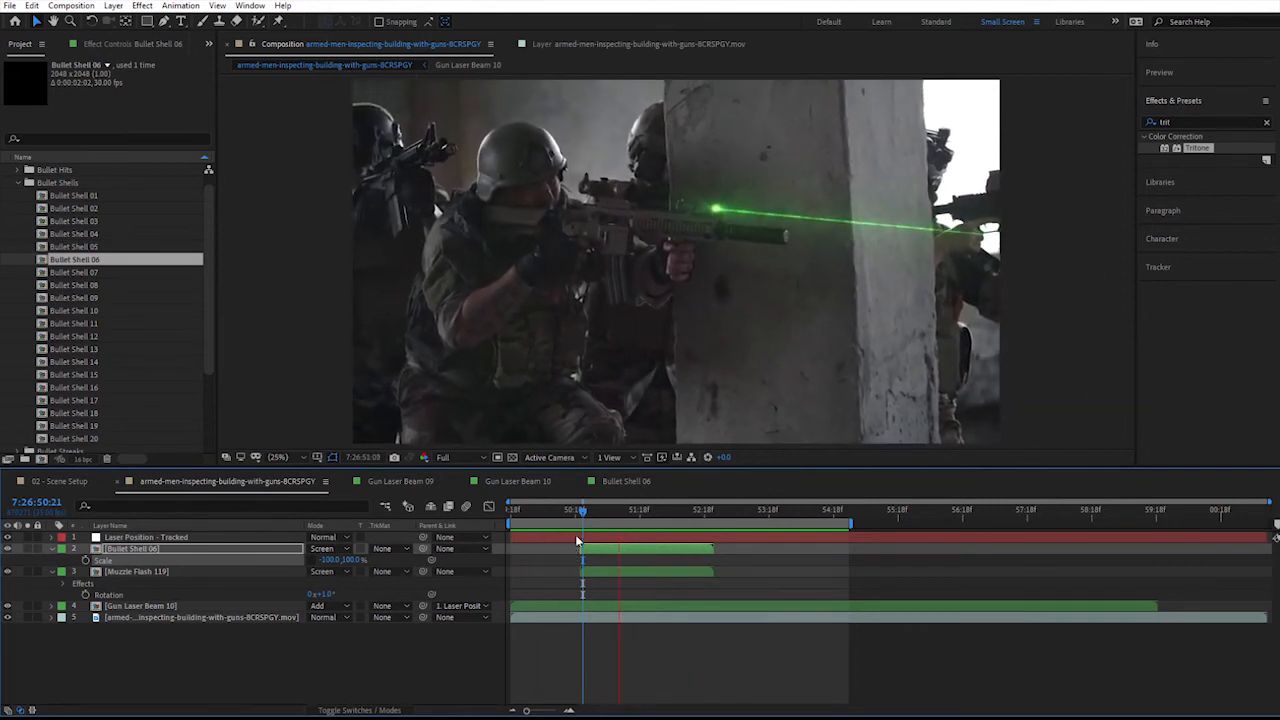
key("space")
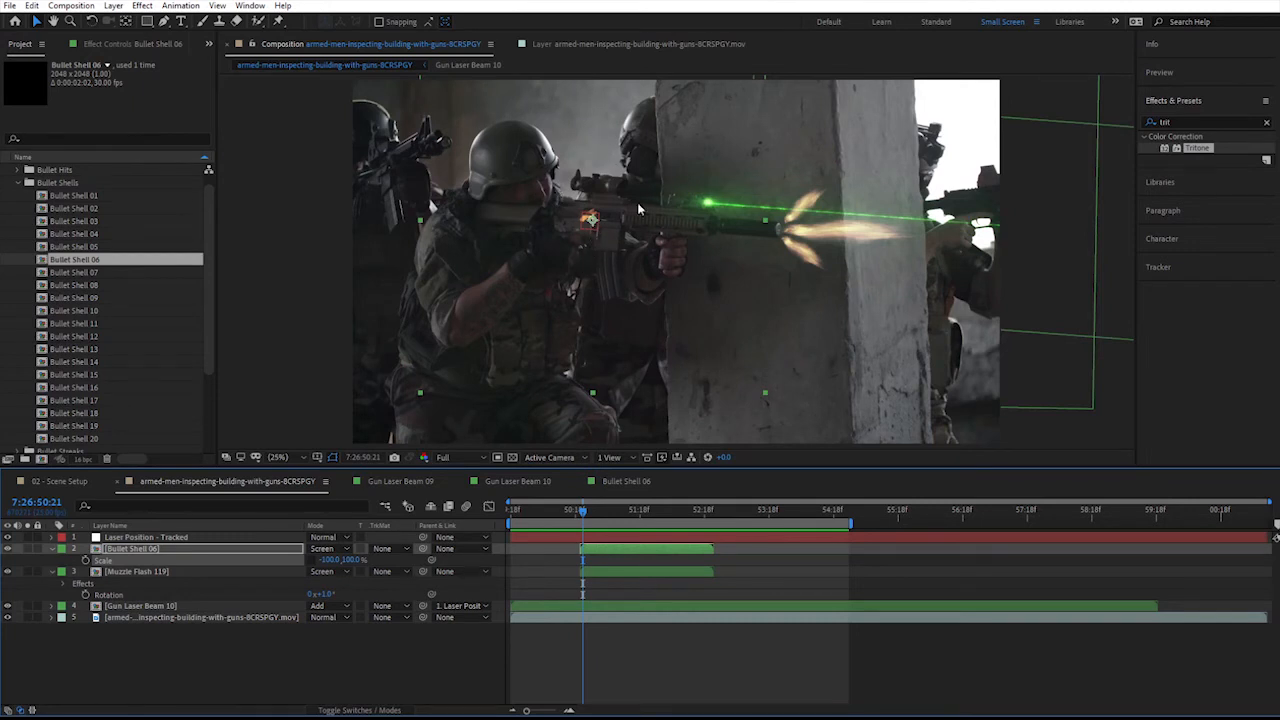
key("space")
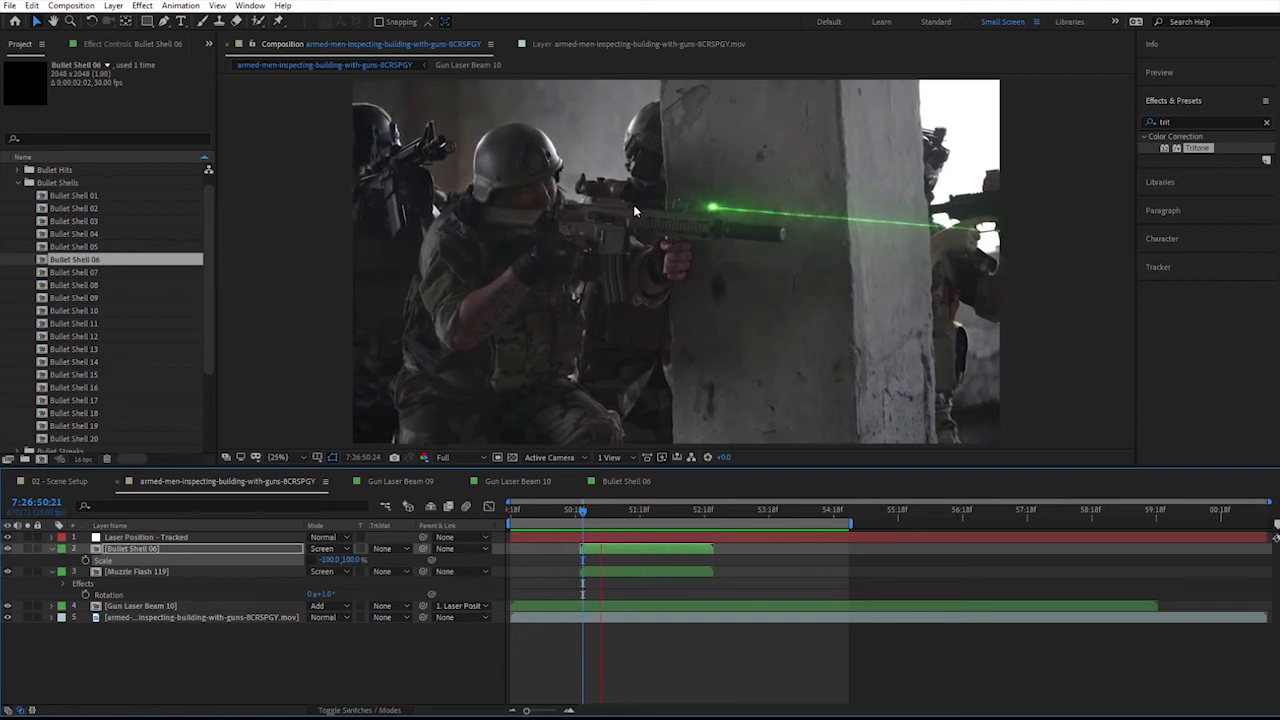
key("space")
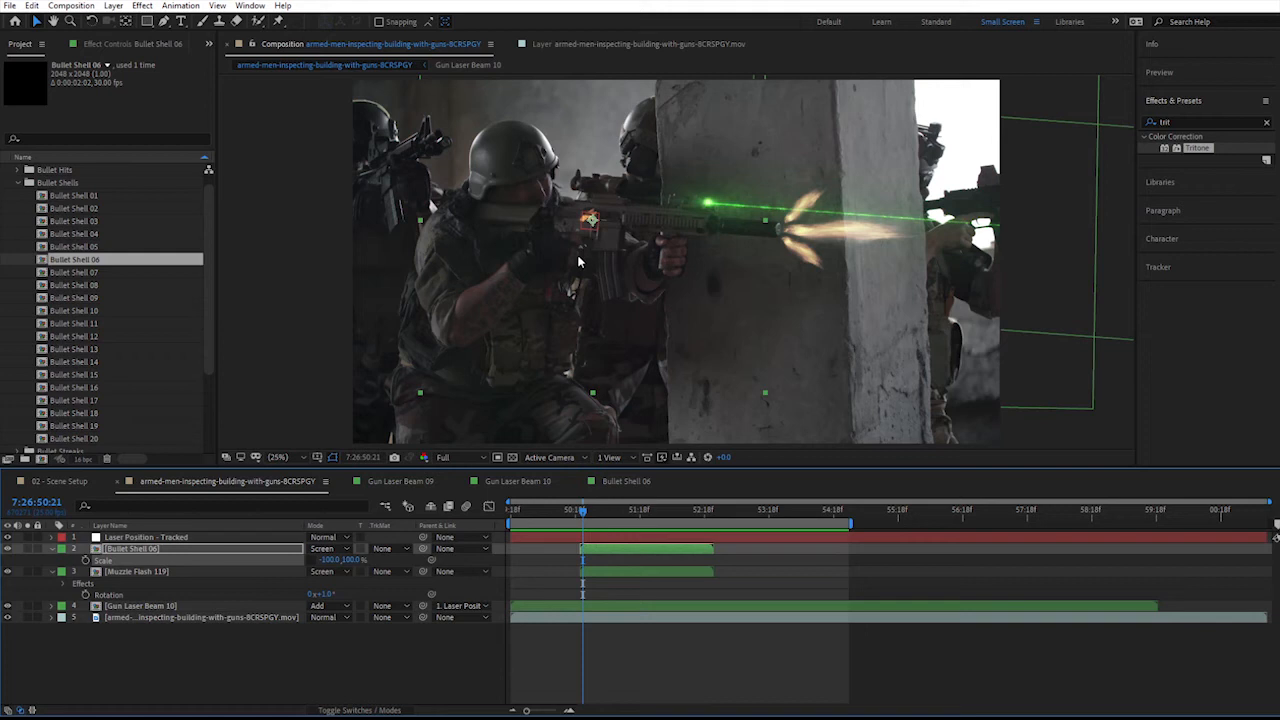
key("space")
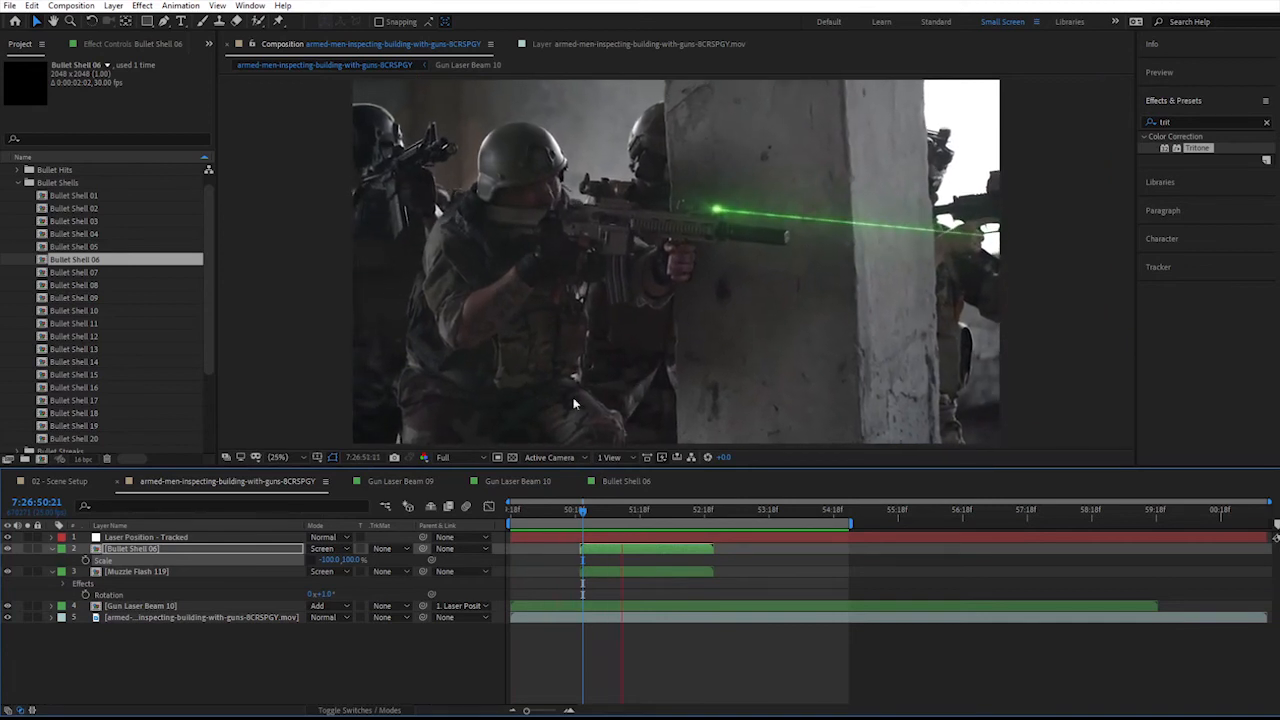
key("space")
- Time-stretch the Bullet Shell 06 layer with a stretch factor of 50 and preview the faster ejection
right_click(597, 546)
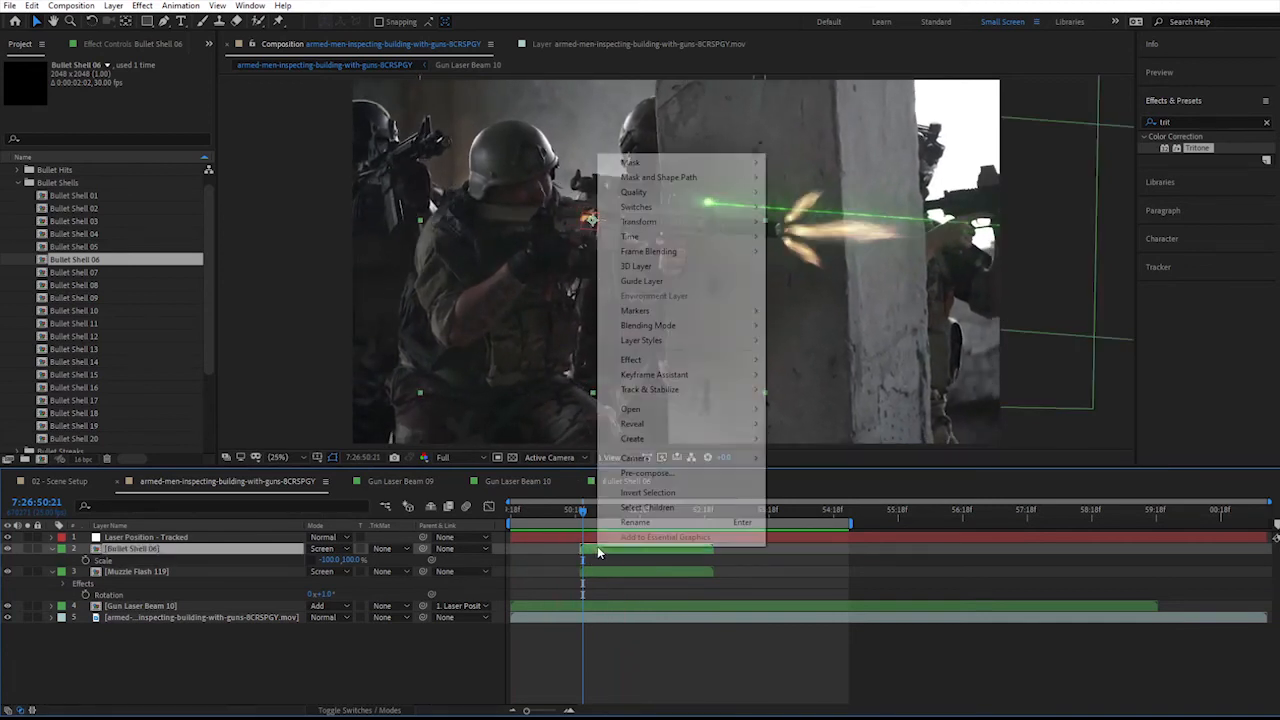
mouse_move(640, 237)
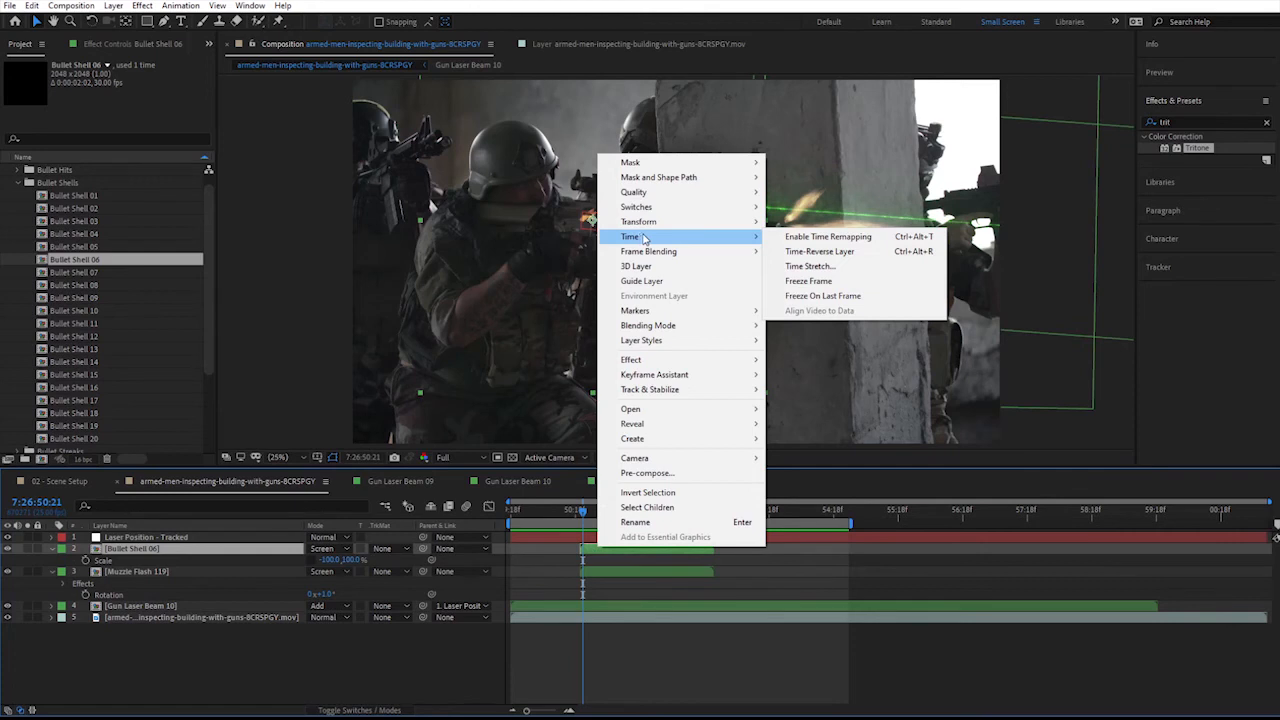
left_click(809, 266)
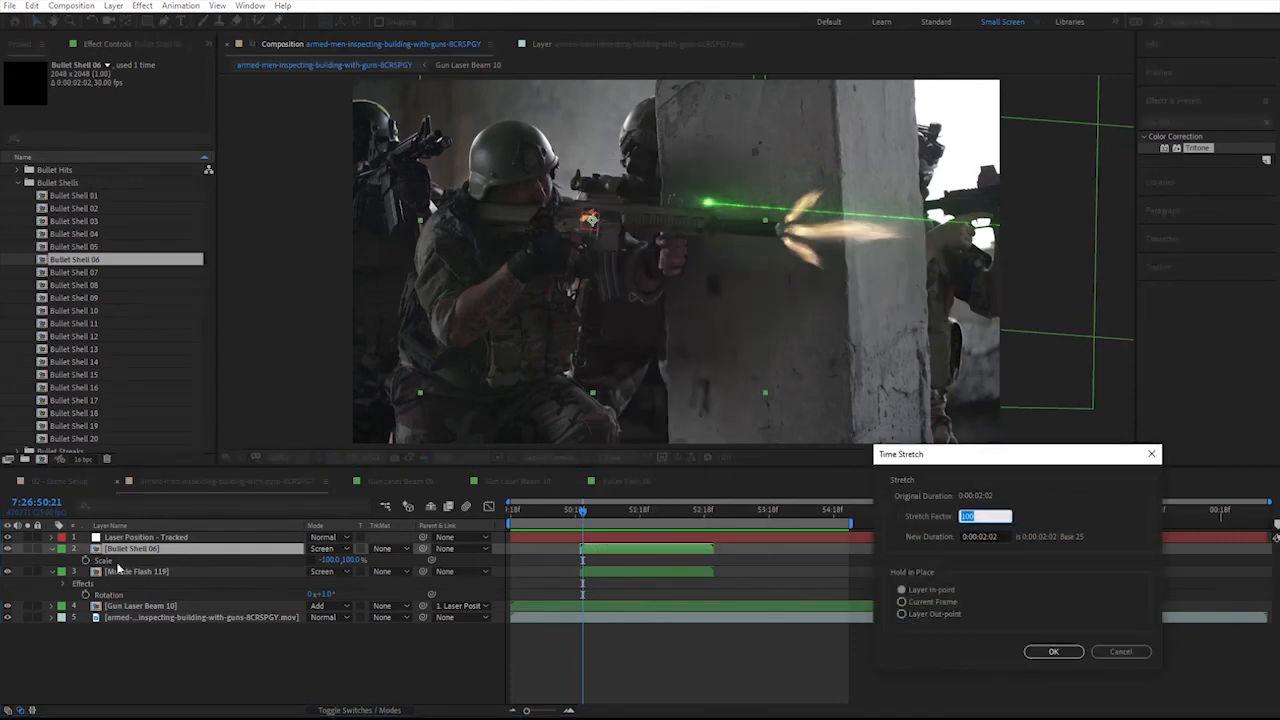
type("50")
key("Return")
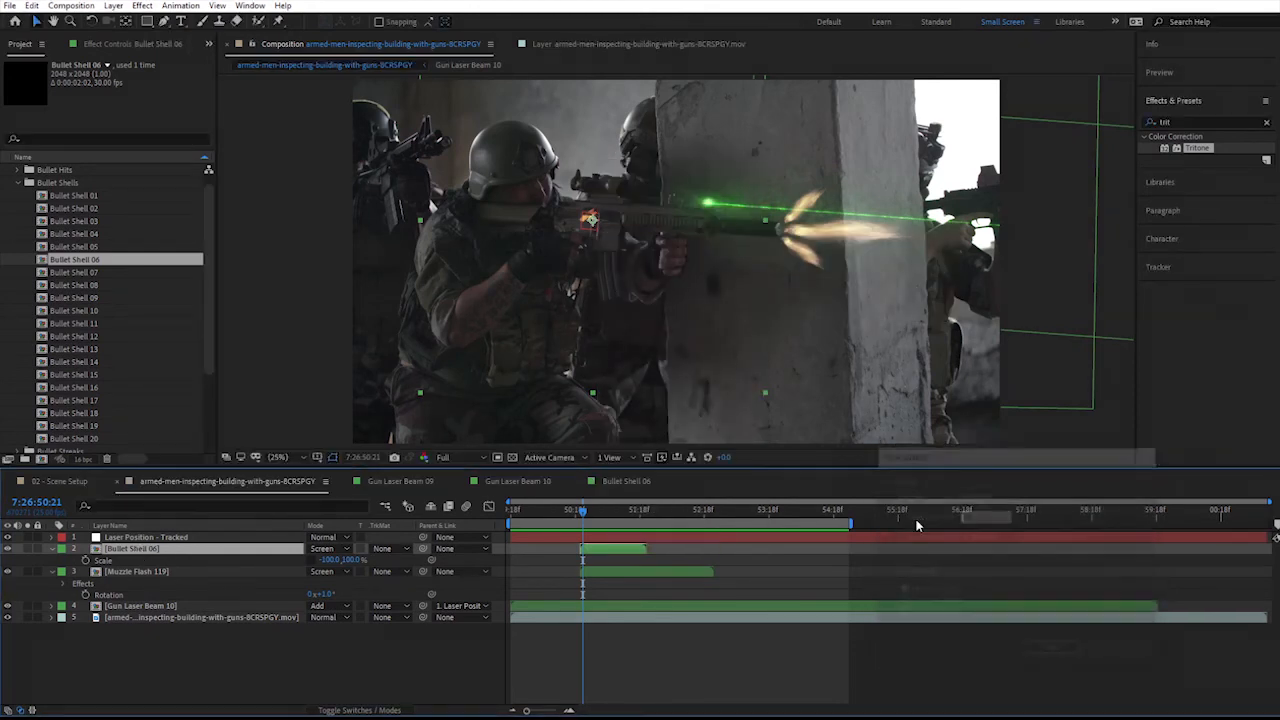
key("space")
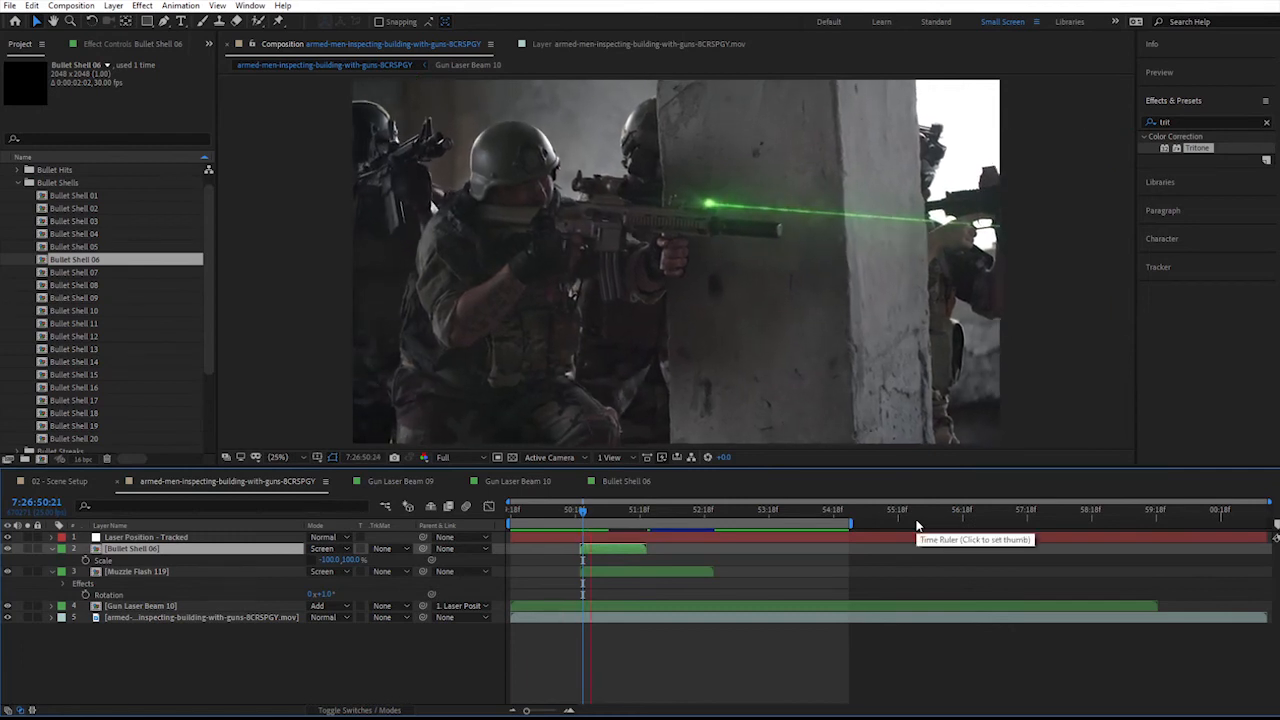
key("space")
key("space")
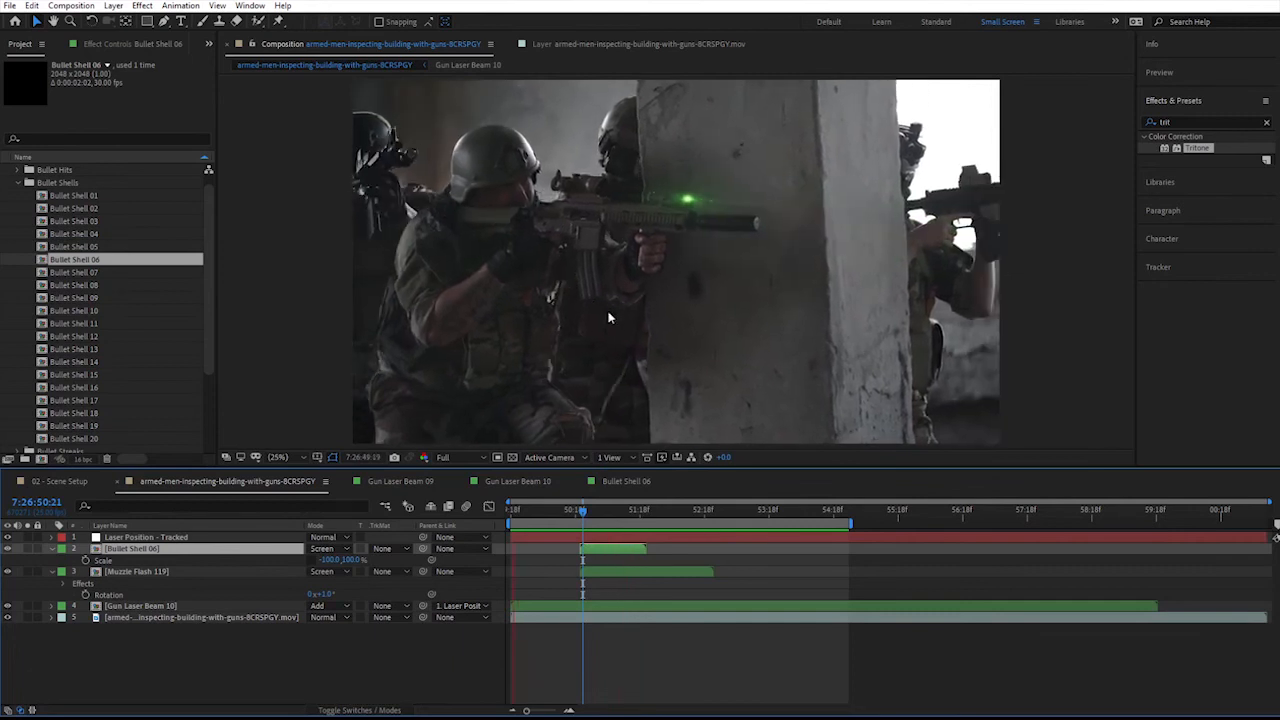
key("space")
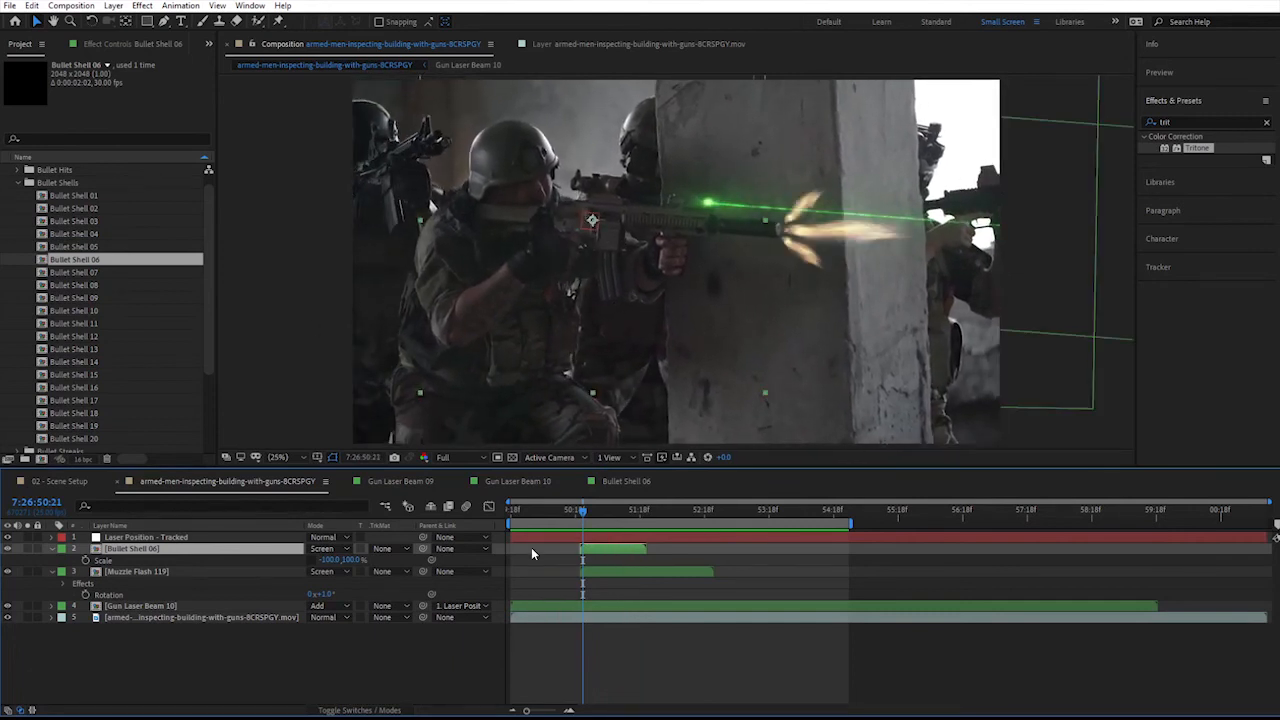
- Rotate the Bullet Shell 06 layer to 31° and preview the shell's path
key("r")
left_click_drag(325, 562, 346, 562)
key("space")
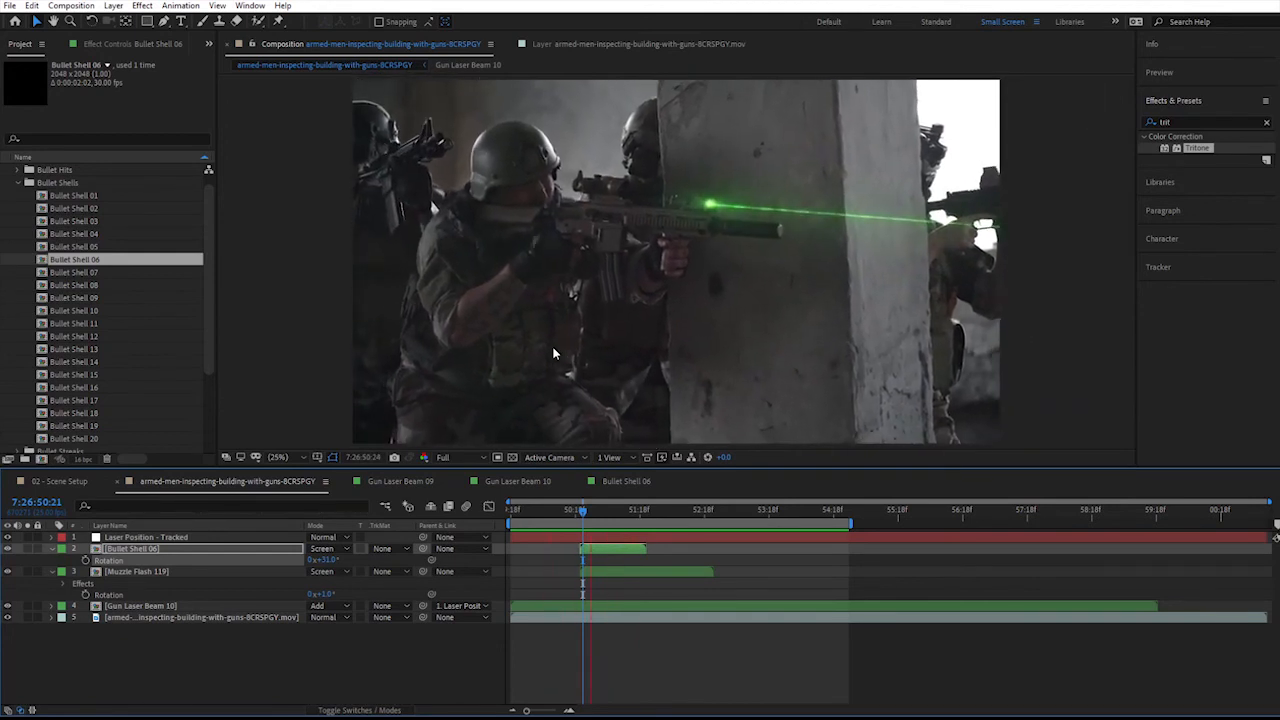
key("space")
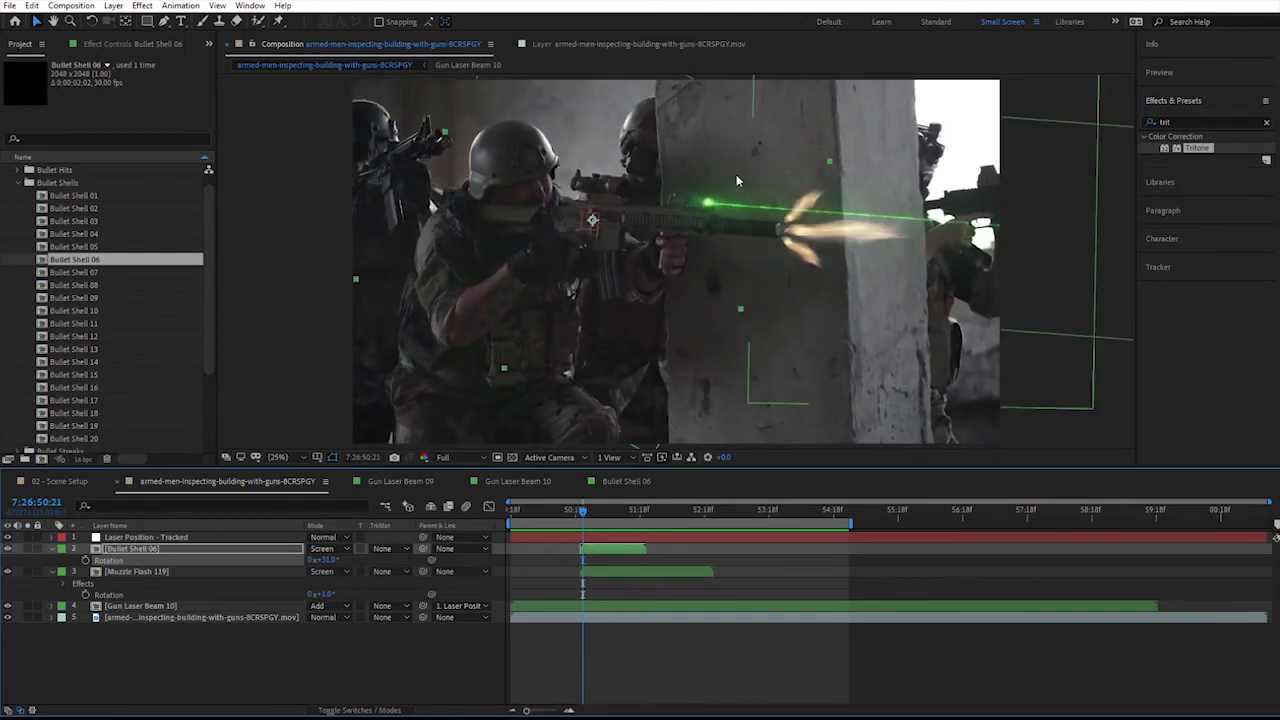
left_click(290, 668)
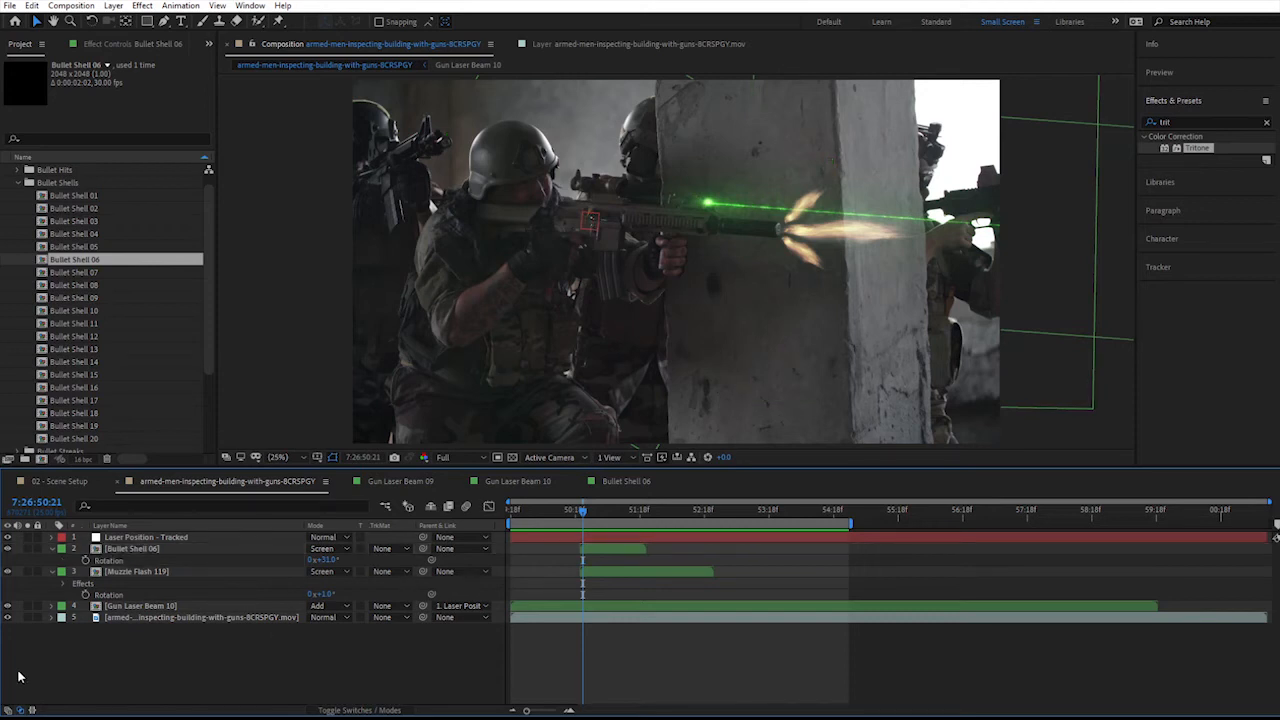
- Copy the Distortion Flash and Light Flash layers from 02 - Scene Setup into the armed-men composition
left_click(58, 481)
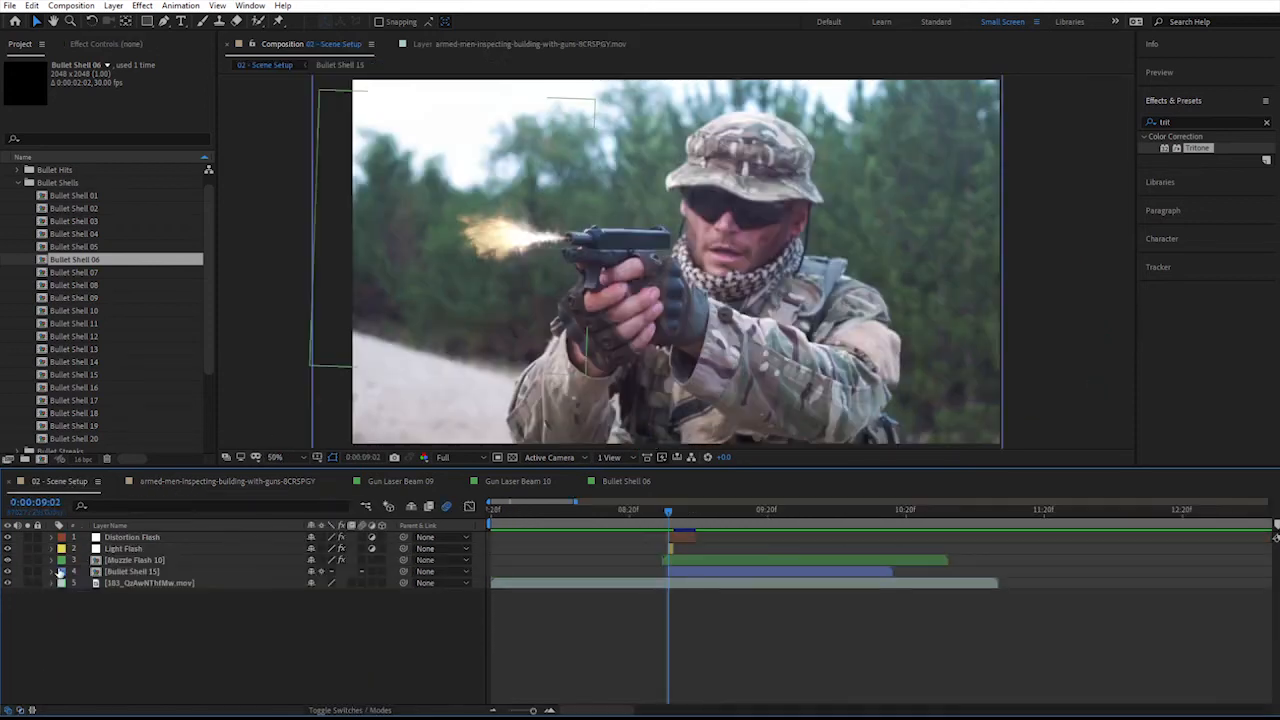
left_click(126, 549)
left_click(120, 537, "shift")
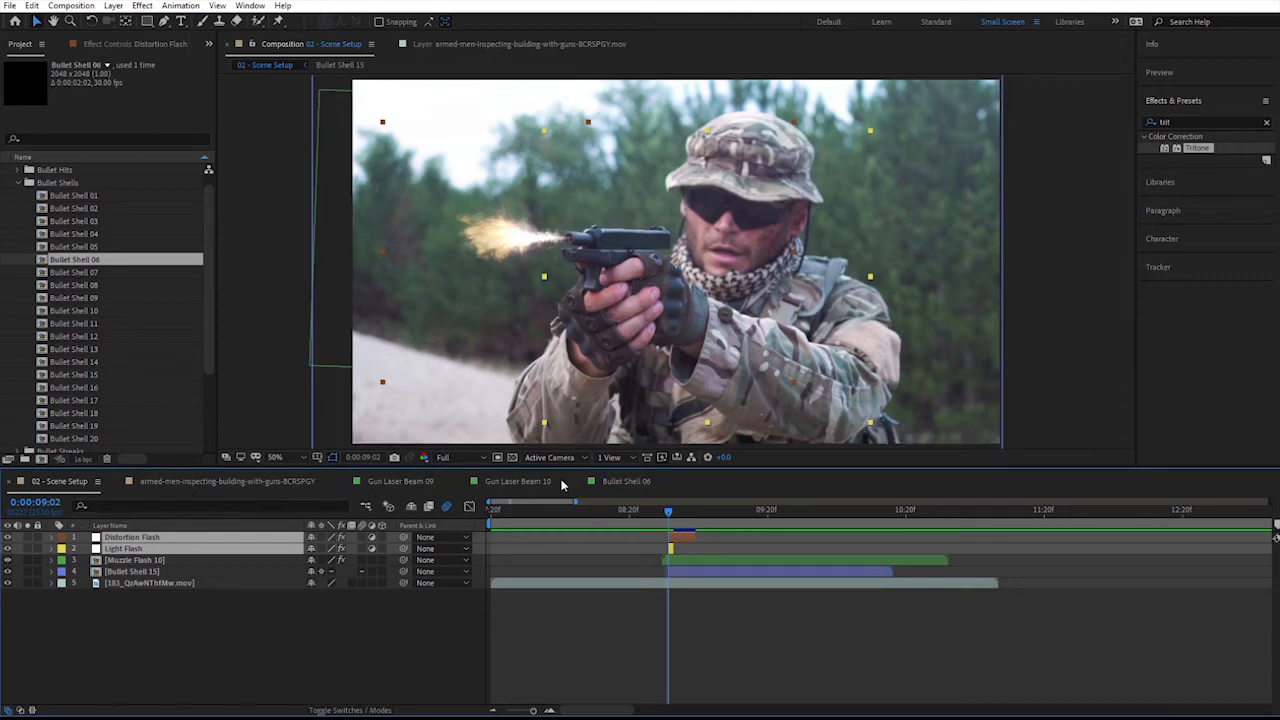
left_click(279, 485)
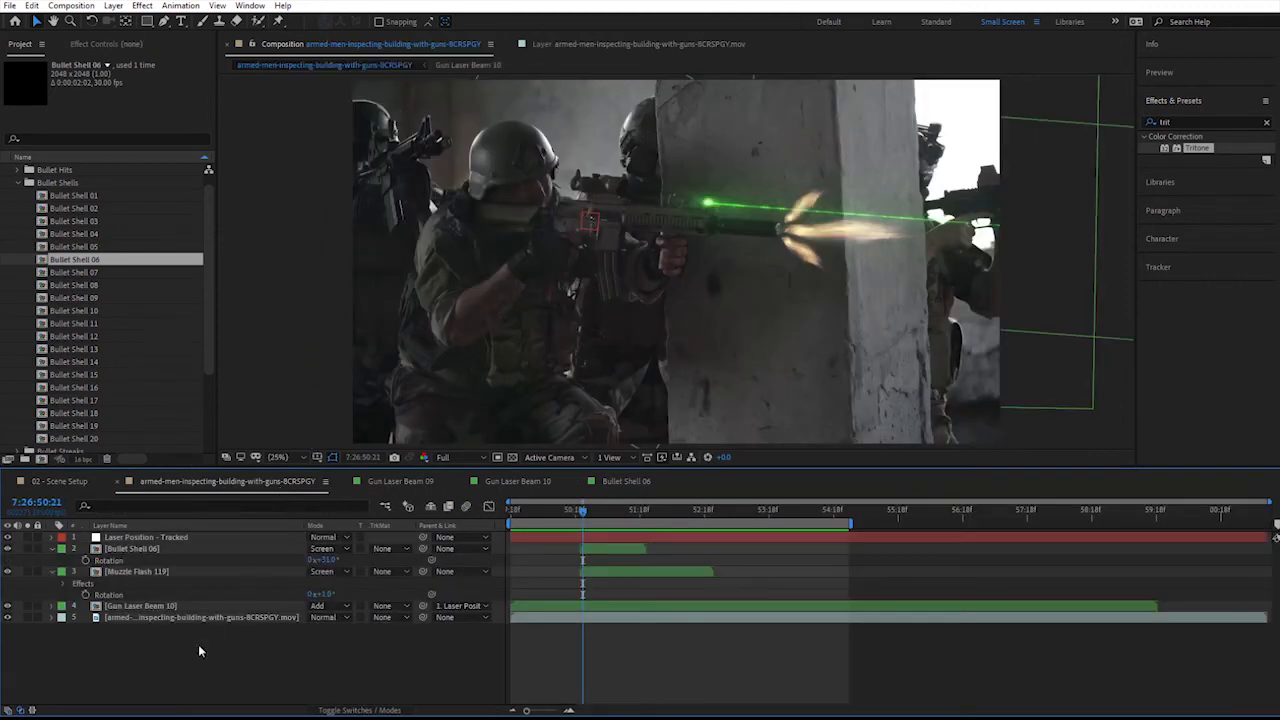
key("ctrl+v")
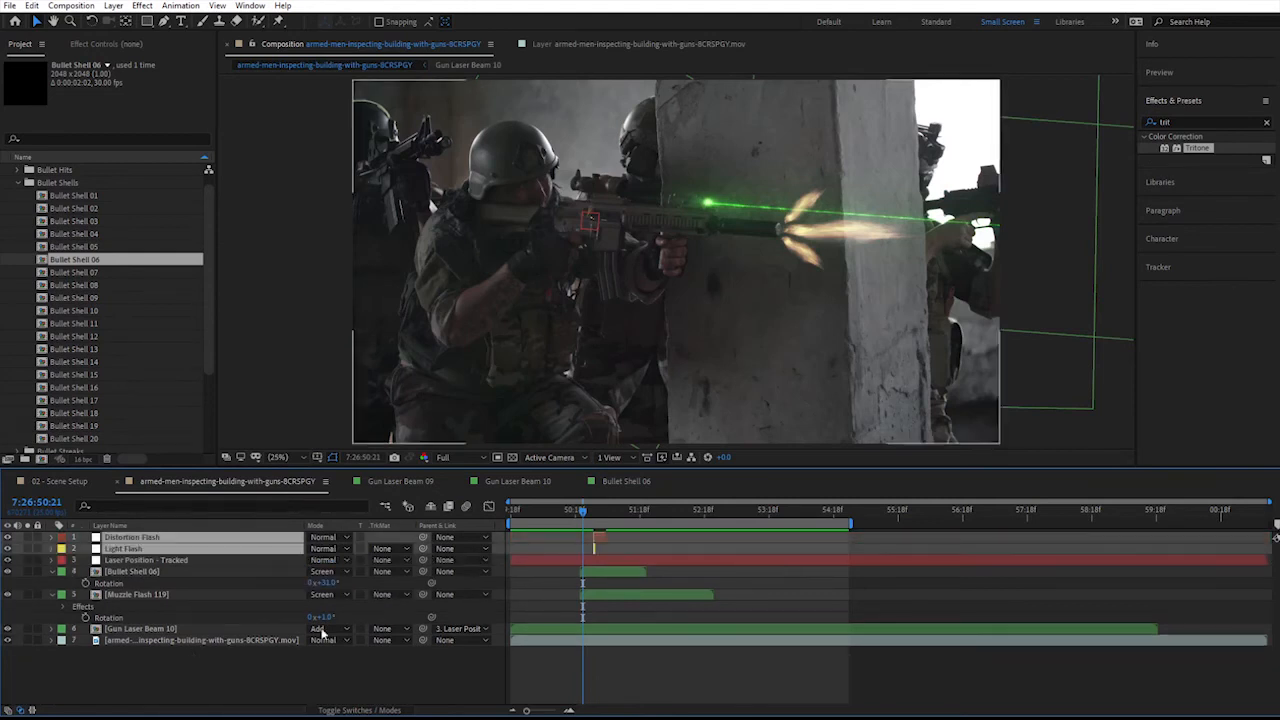
- Shift the Distortion Flash and Light Flash layers together in time so both start at 7:26:50:21
left_click(568, 712)
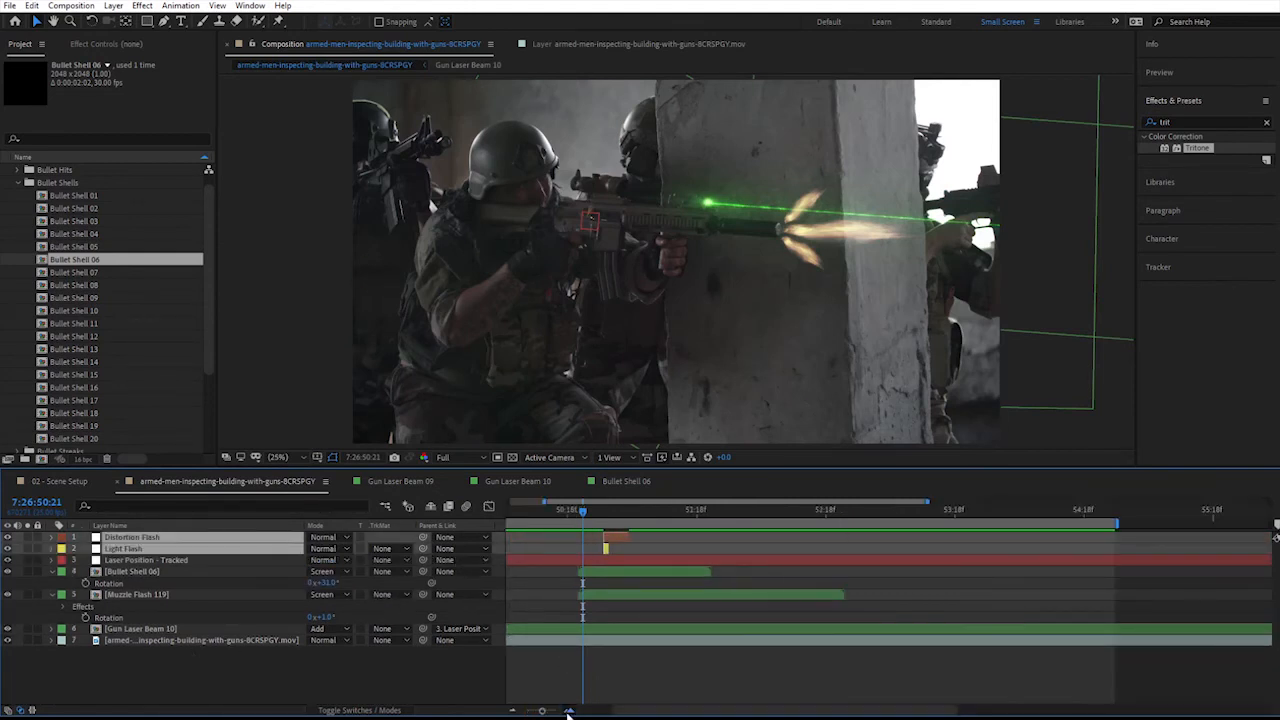
left_click(568, 712)
left_click_drag(642, 540, 601, 540)
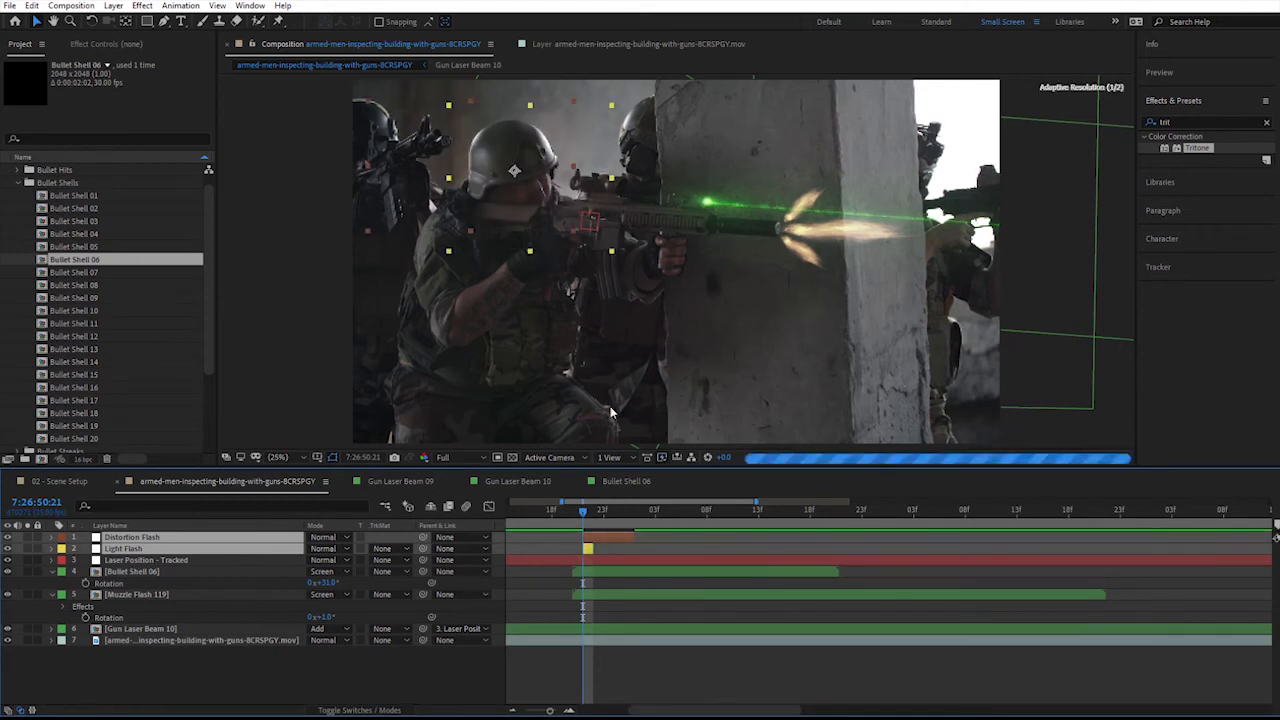
- Move the Light Flash layer's mask over the muzzle flash and try deleting the mask
left_click(337, 686)
left_click(123, 548)
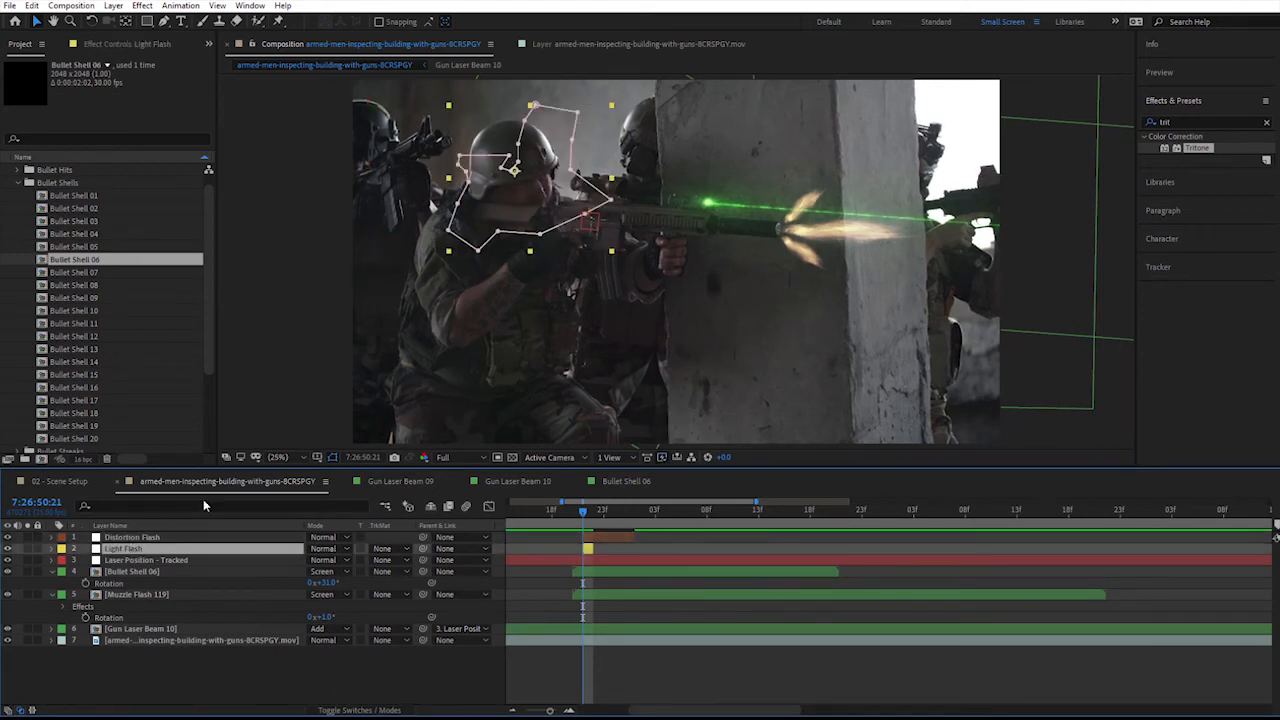
double_click(530, 182)
left_click_drag(520, 205, 821, 244)
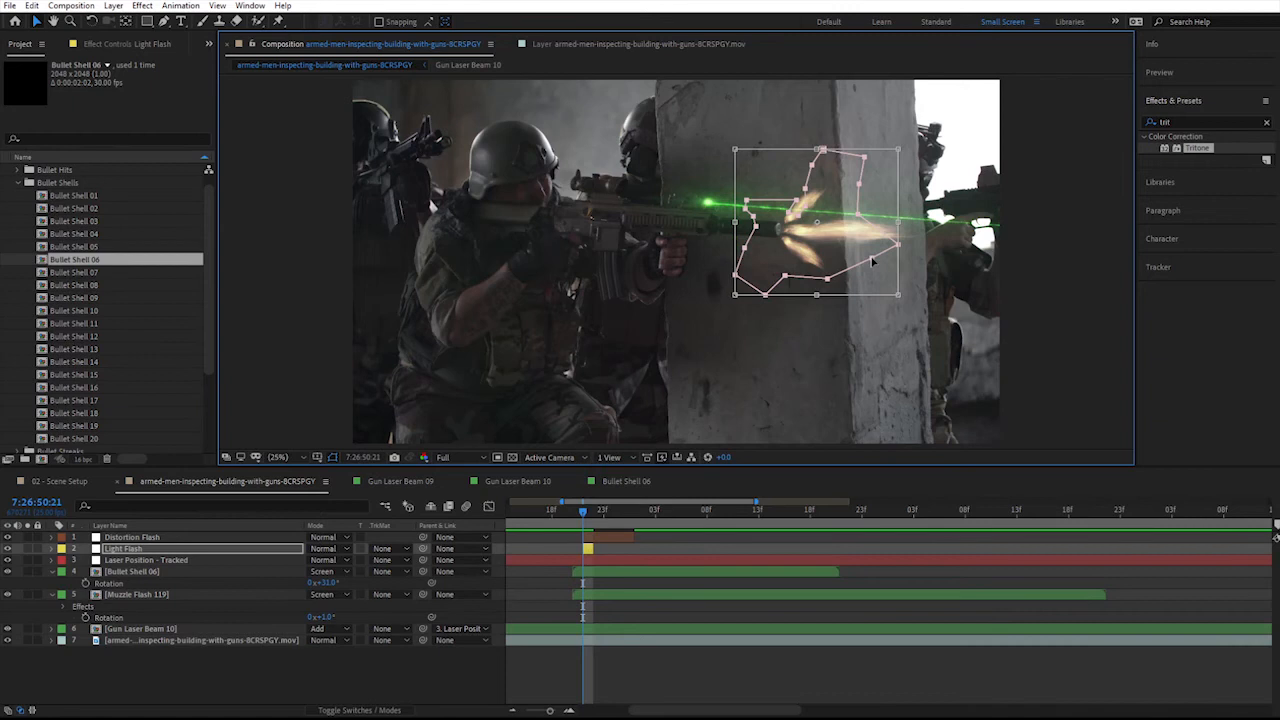
key("Delete")
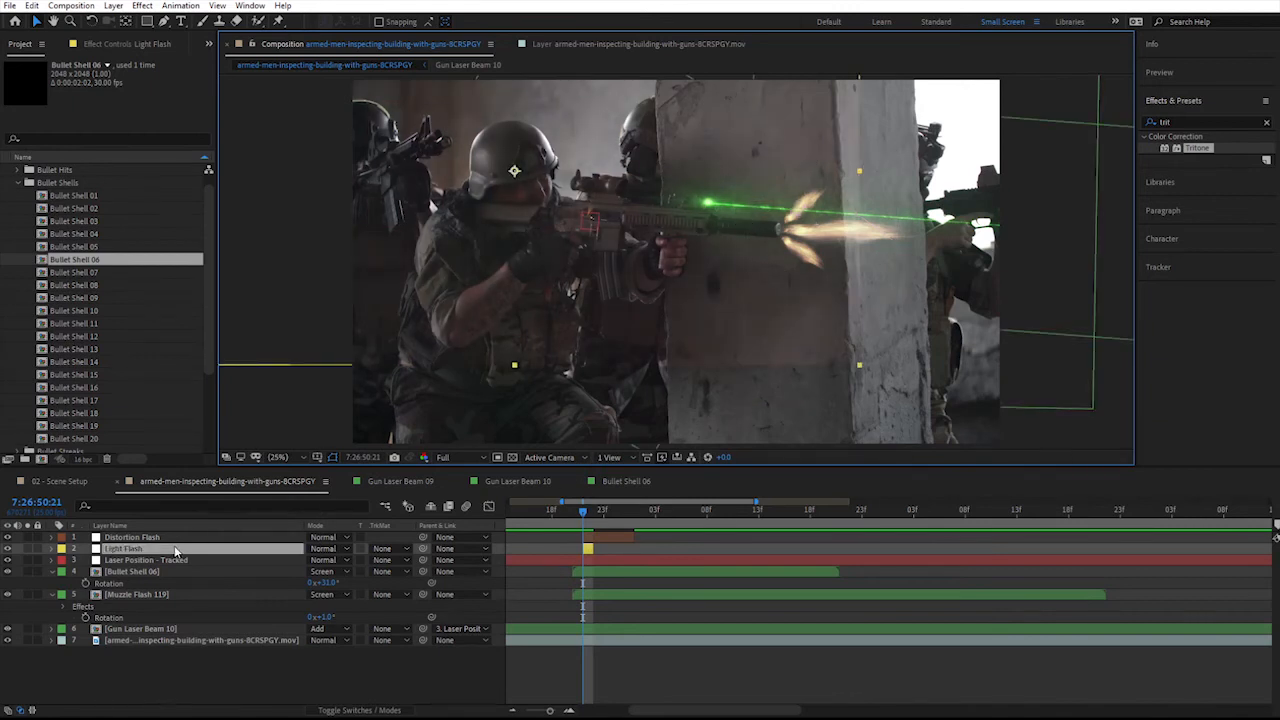
key("ctrl+z")
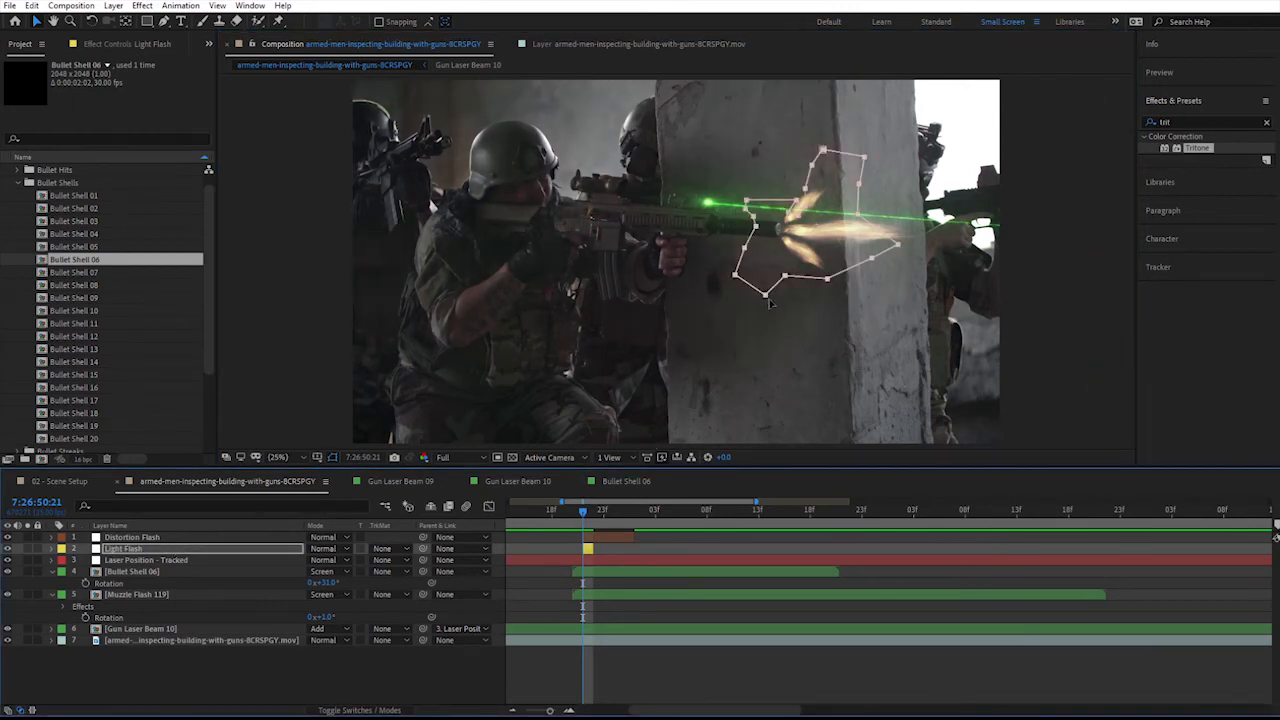
- Delete the existing mask from the Light Flash layer and reposition the layer to cover the whole frame
key("m")
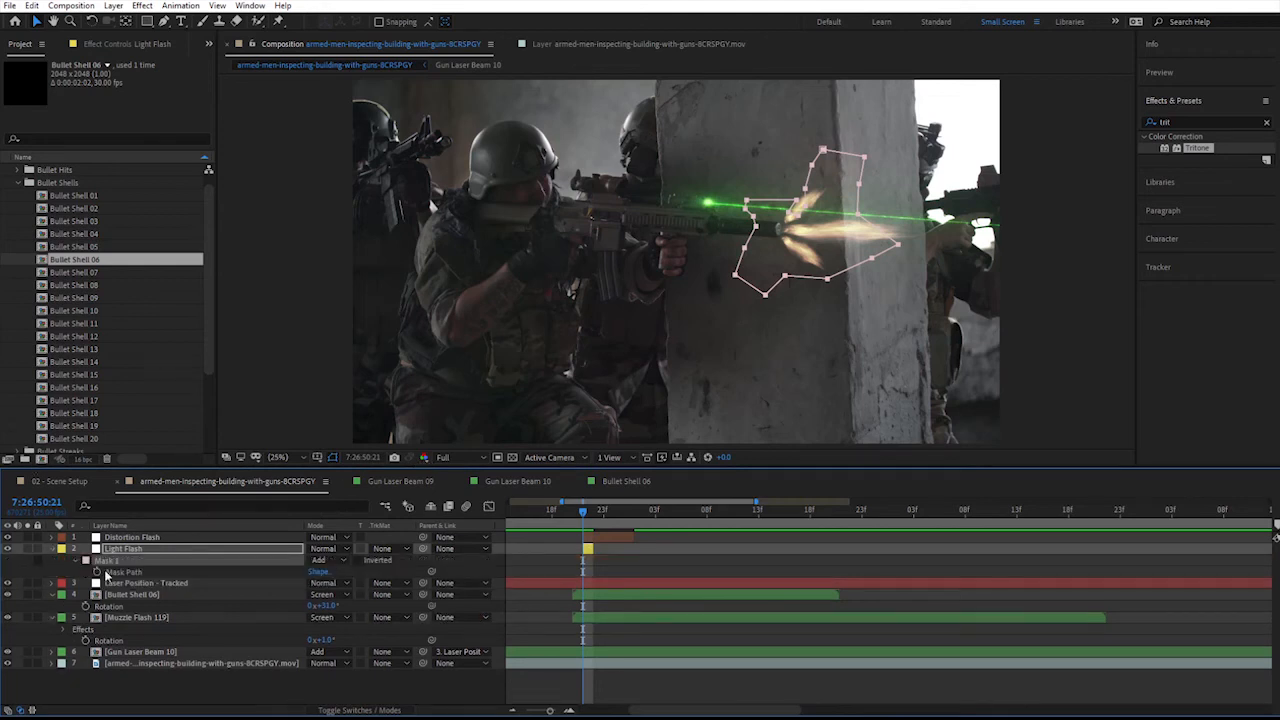
left_click(165, 567)
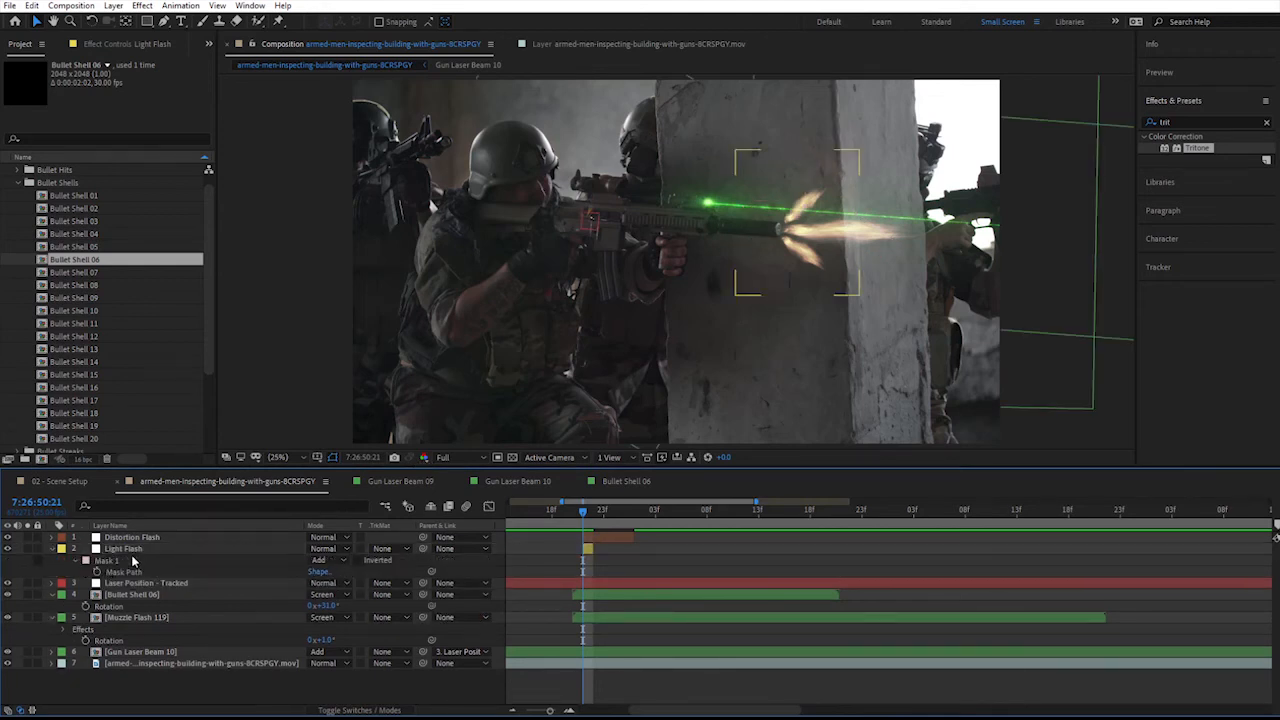
left_click(131, 556)
key("m")
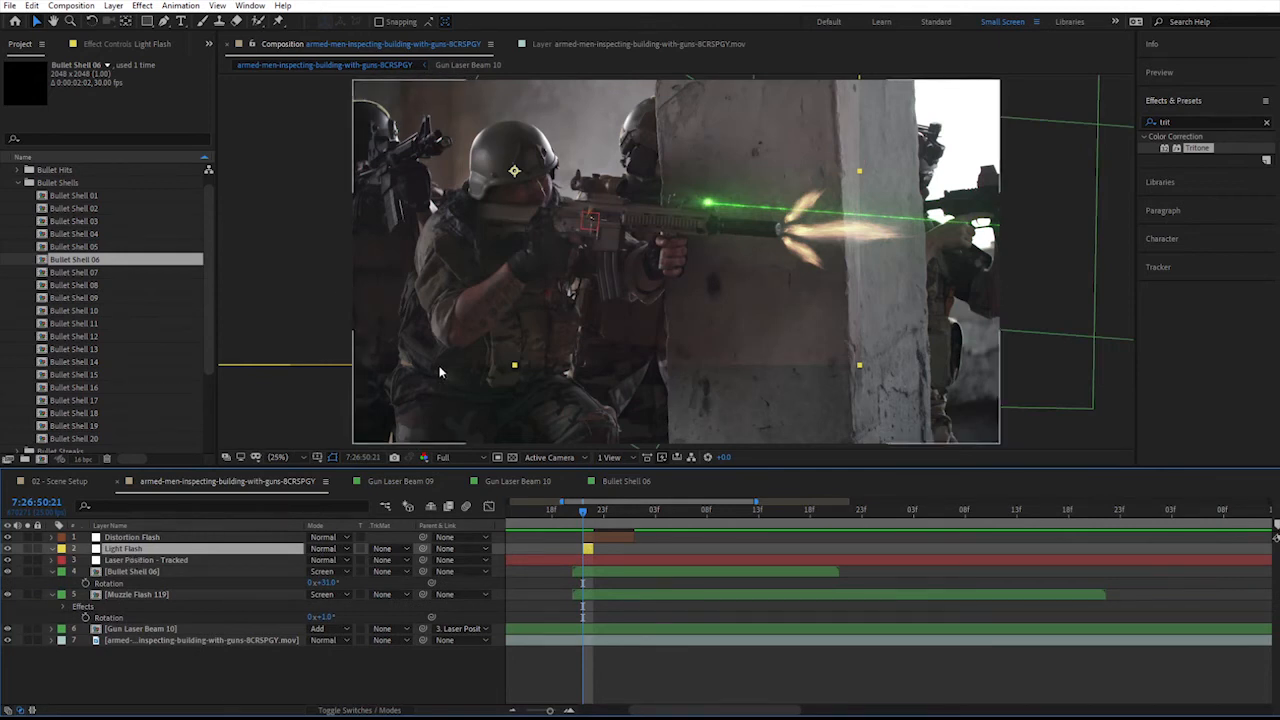
left_click_drag(482, 267, 691, 354)
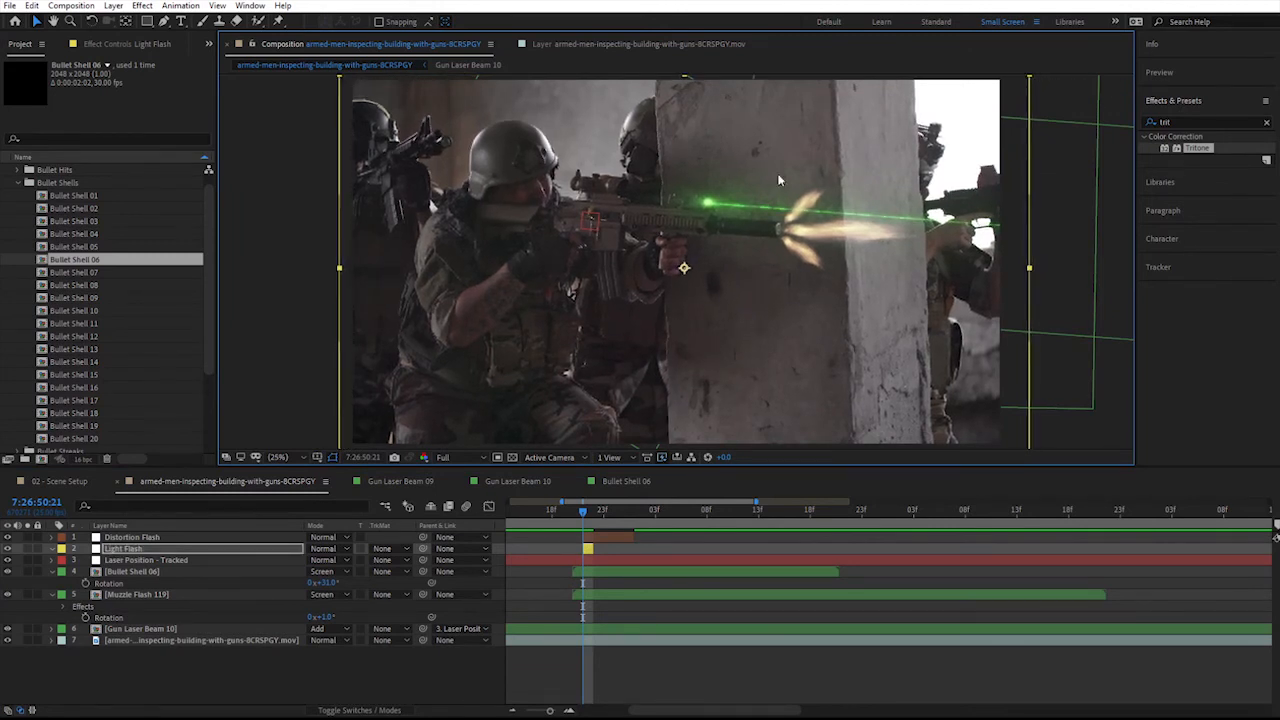
- Draw a closed five-point Pen mask on Light Flash around the front of the rifle and the muzzle flash
left_click(166, 21)
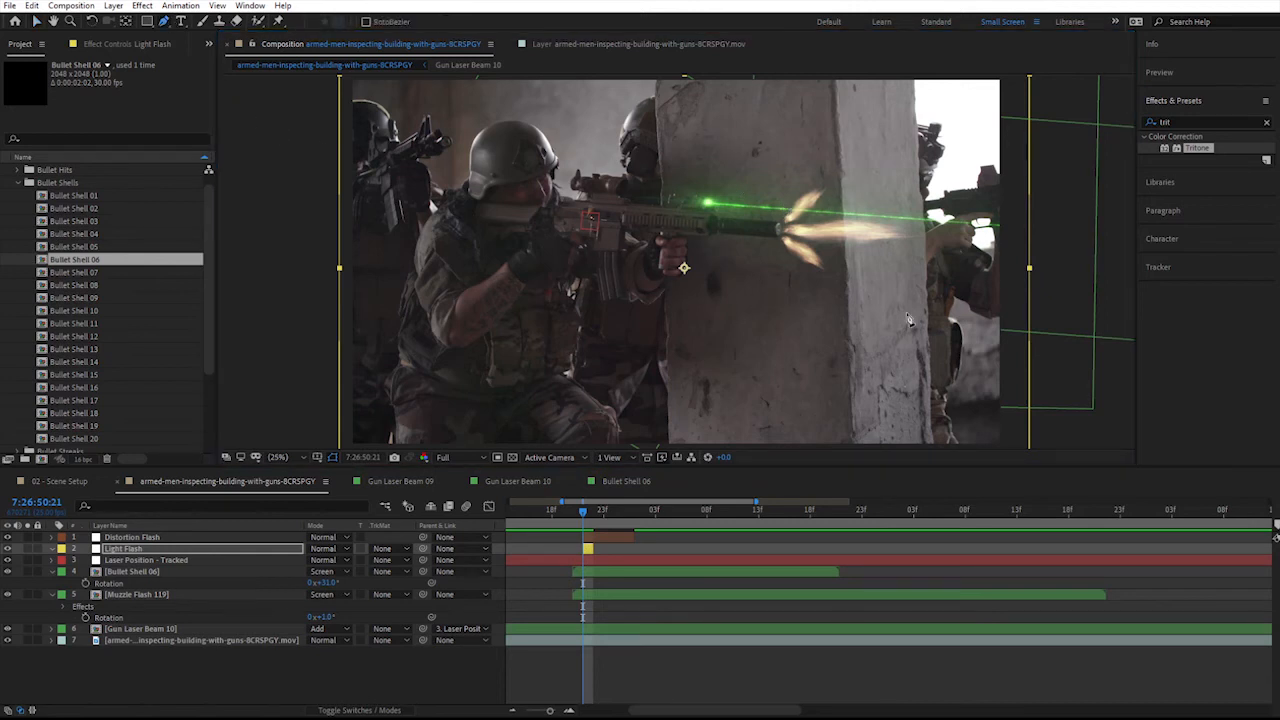
left_click(842, 169)
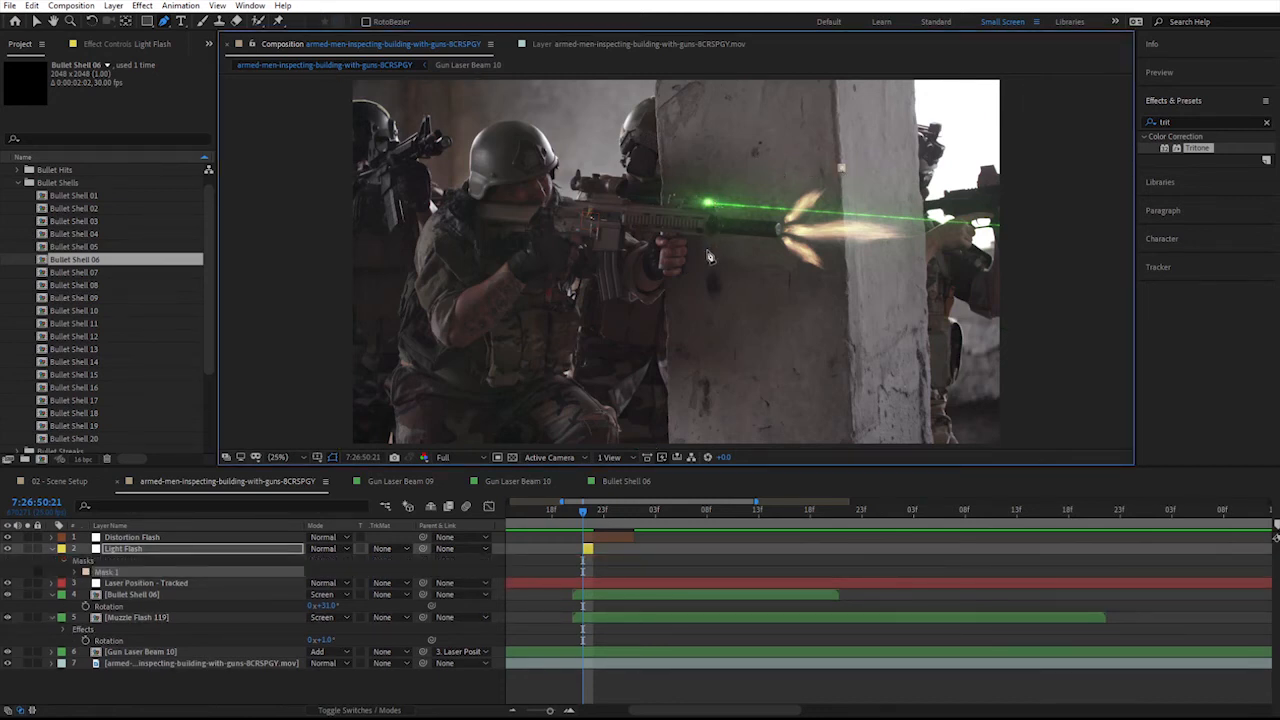
left_click(666, 194)
left_click(657, 275)
left_click(857, 333)
left_click(877, 253)
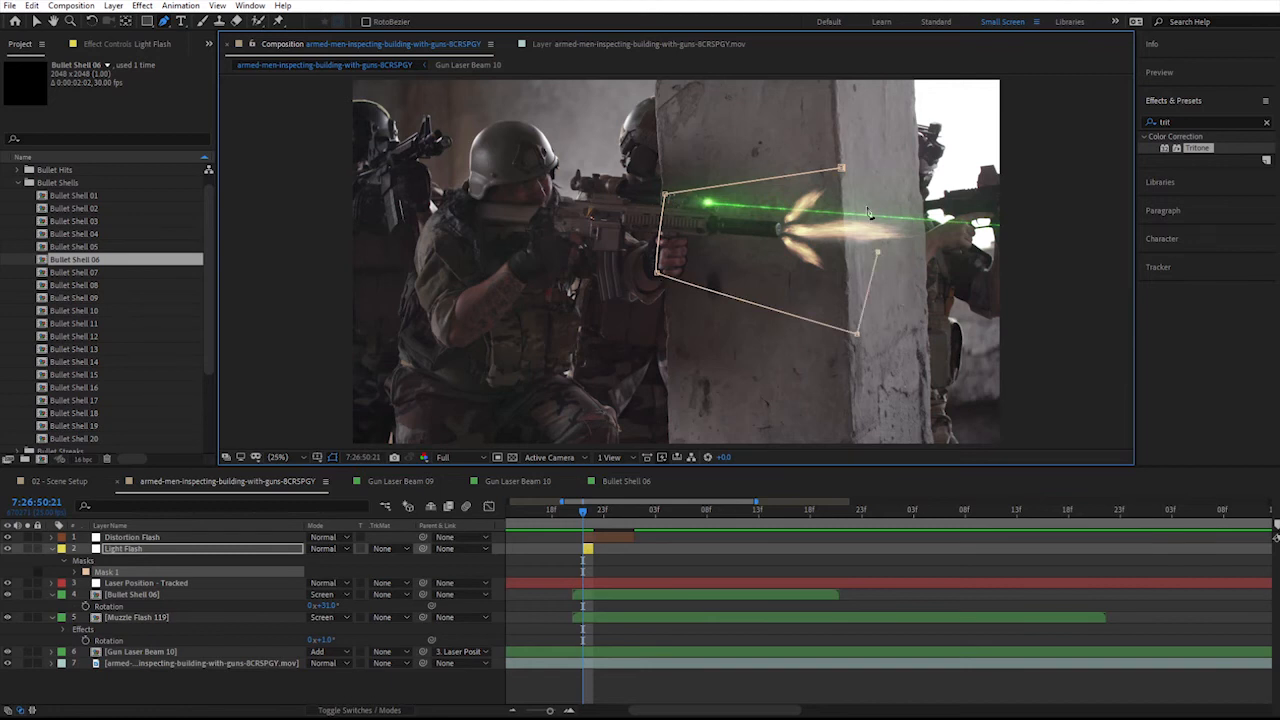
left_click(842, 169)
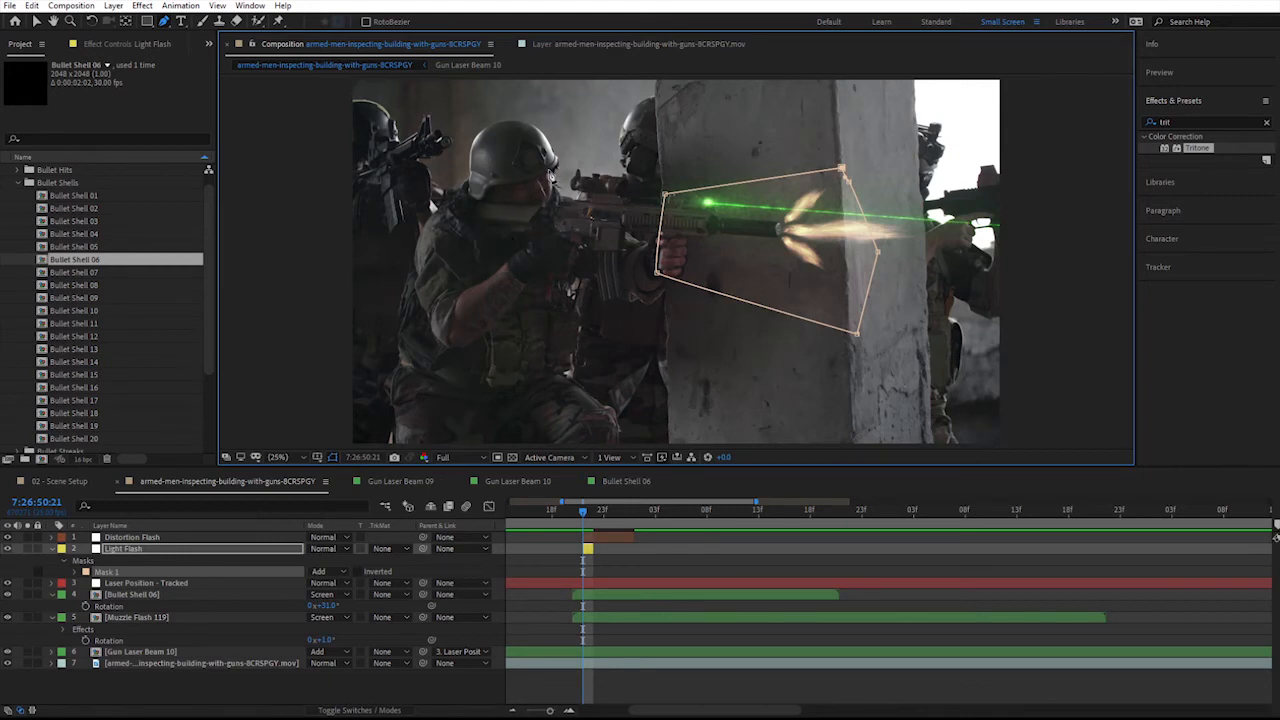
- Draw a second closed five-point mask on Light Flash around the front soldier's face and trigger arm
left_click(548, 172)
left_click(483, 190)
left_click(483, 230)
left_click(500, 268)
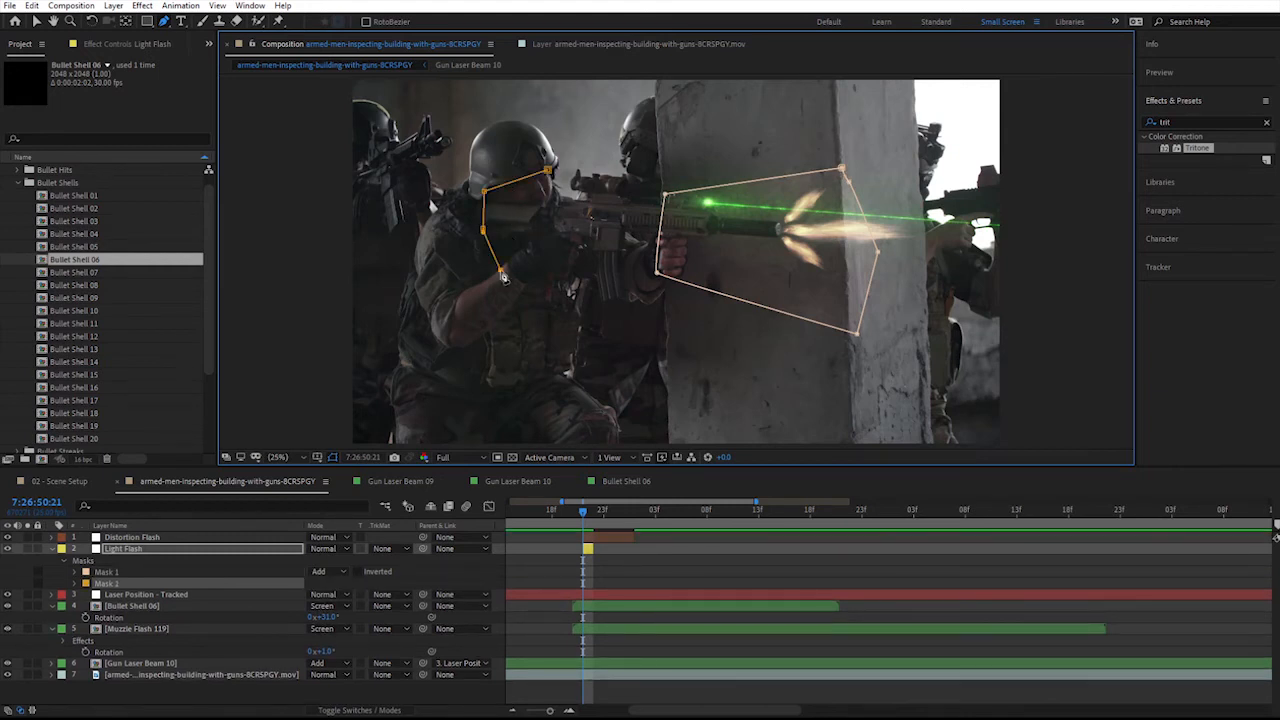
left_click(592, 272)
left_click(548, 172)
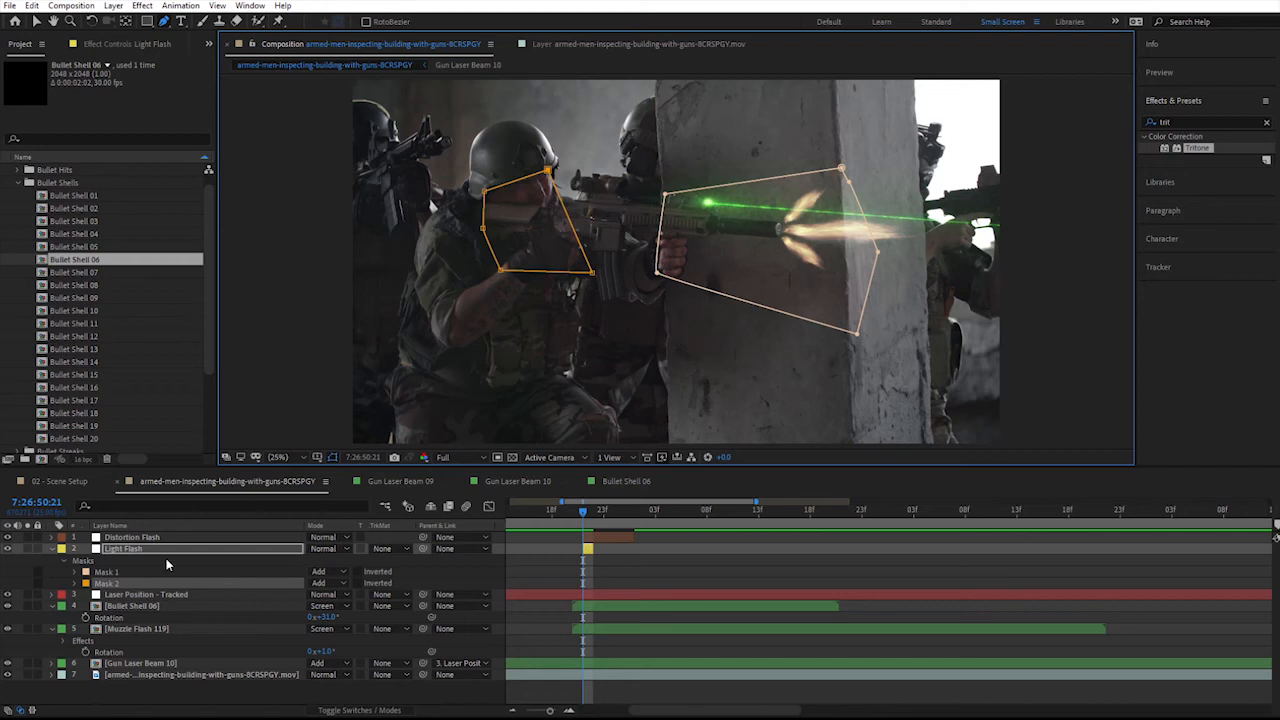
- Feather Light Flash's Mask 1 by 204 pixels and Mask 2 by about 207 pixels
key("f")
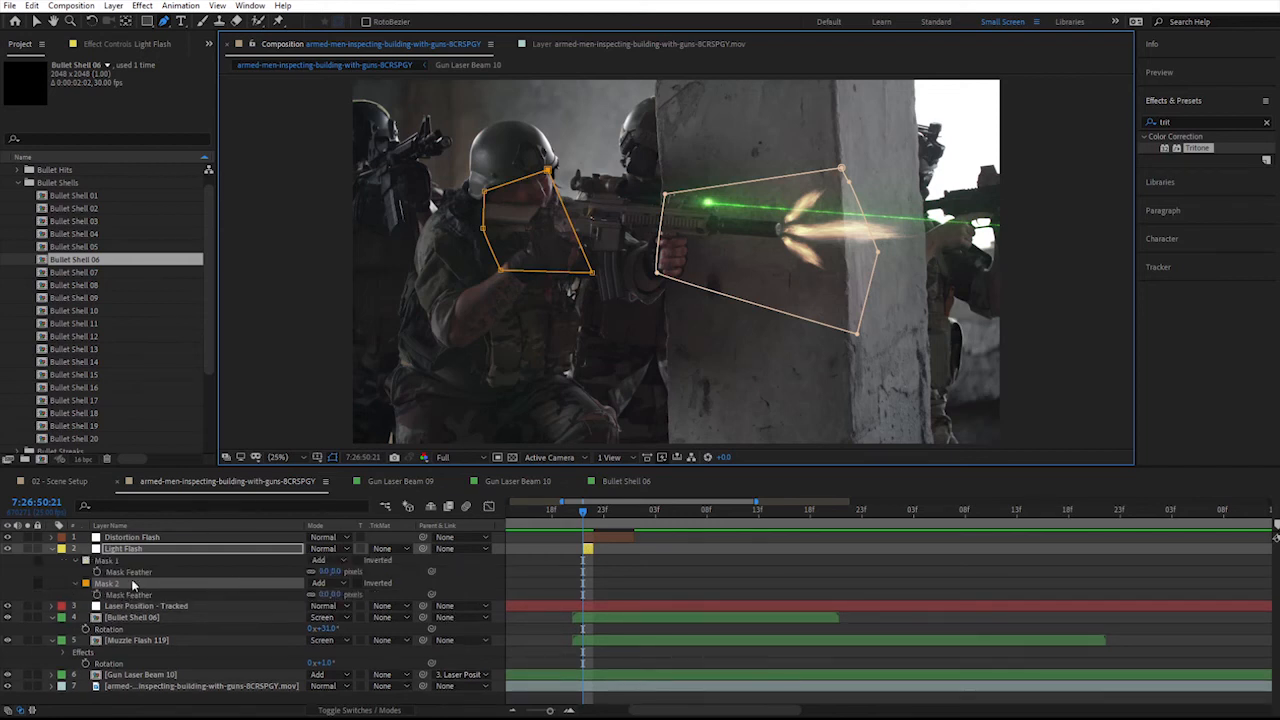
left_click(337, 572)
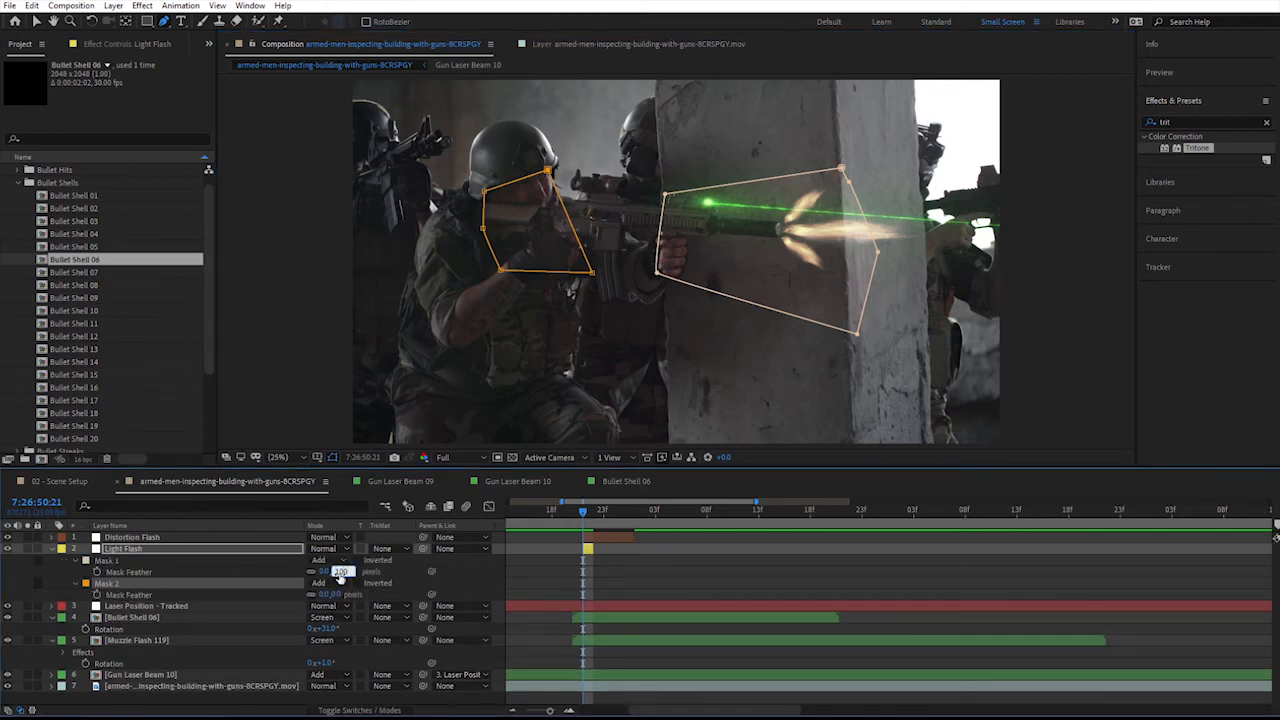
type("100")
key("Return")
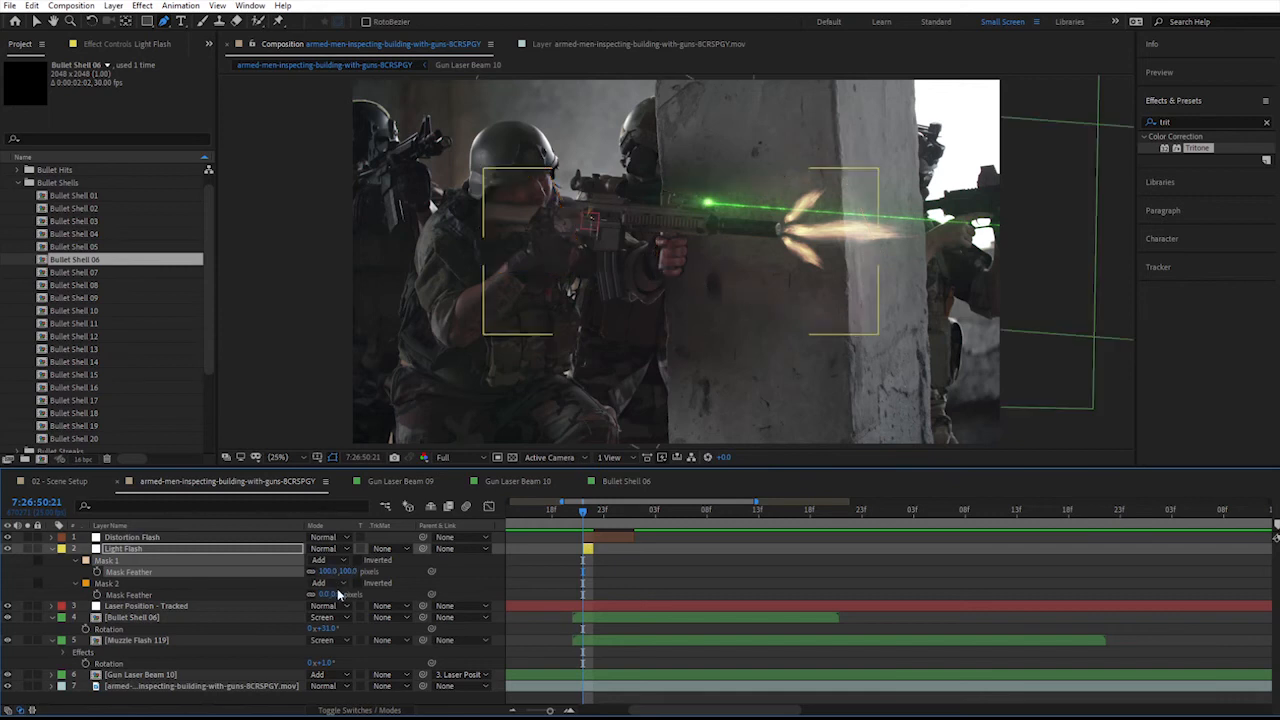
left_click(340, 594)
type("100")
key("Return")
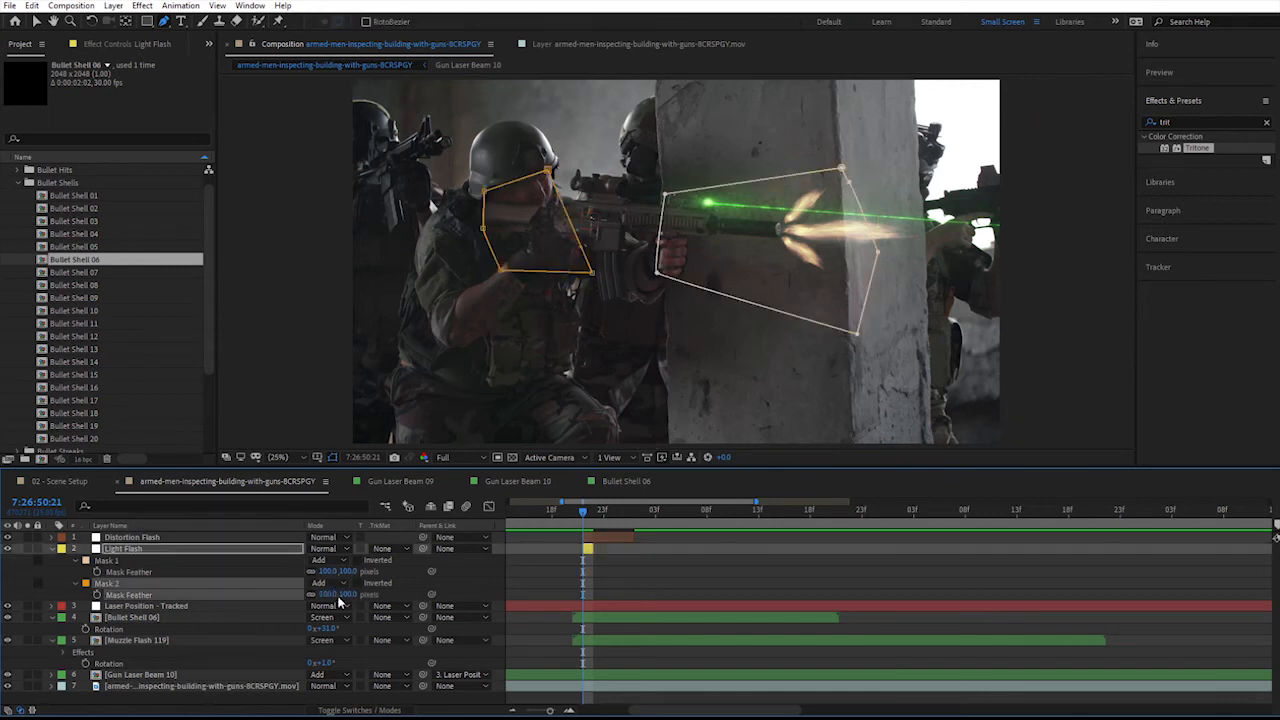
left_click(349, 572)
left_click_drag(350, 574, 419, 576)
left_click_drag(349, 596, 398, 595)
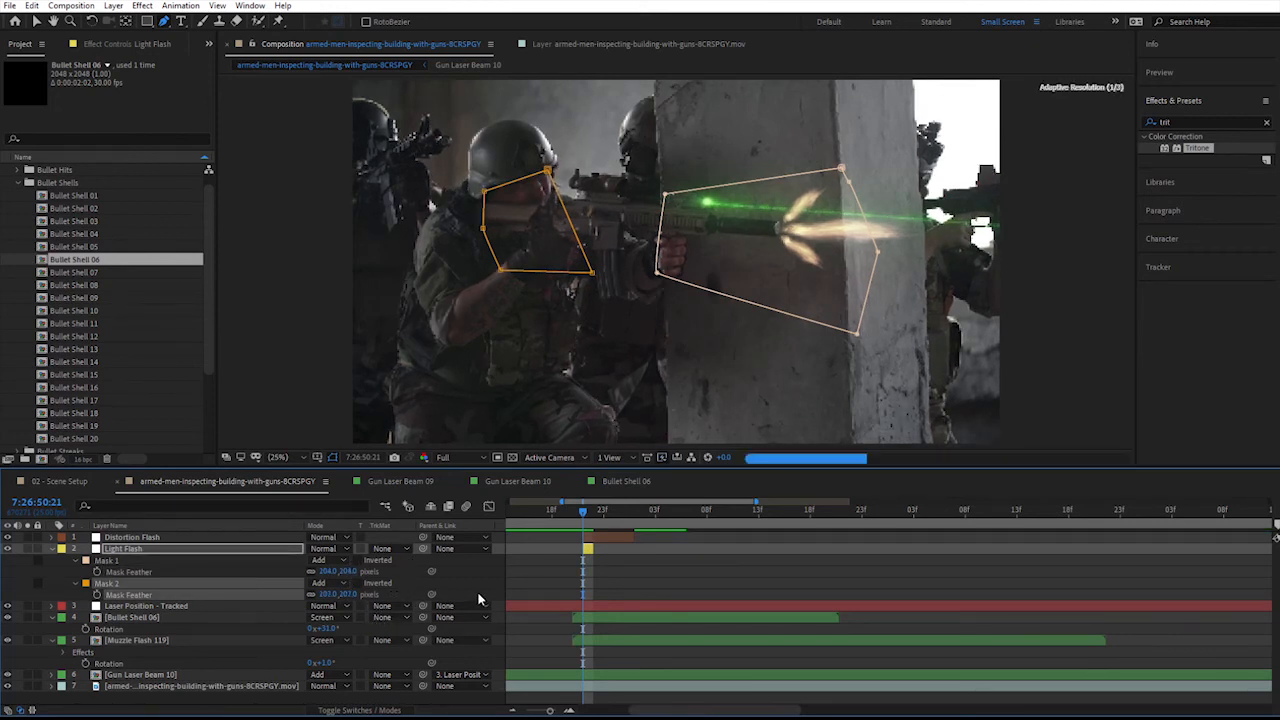
- Collapse the Light Flash mask properties and preview the feathered light flash
left_click(479, 596)
left_click(52, 550)
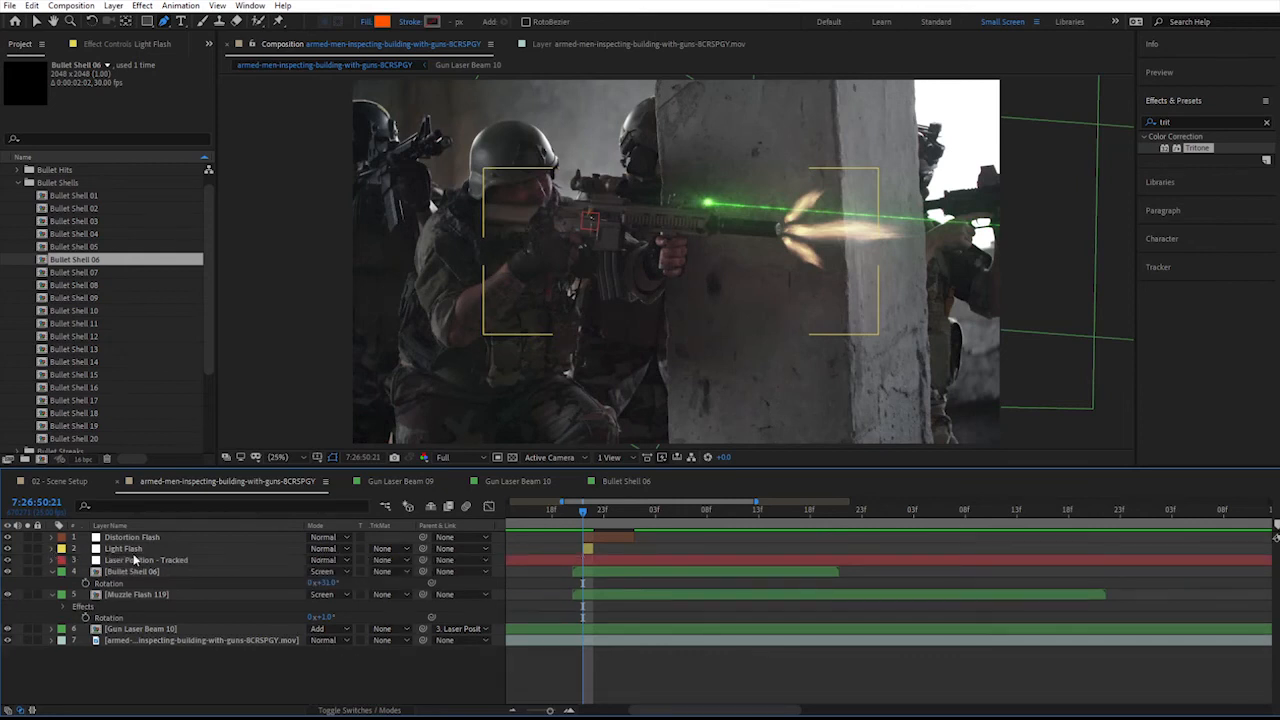
key("space")
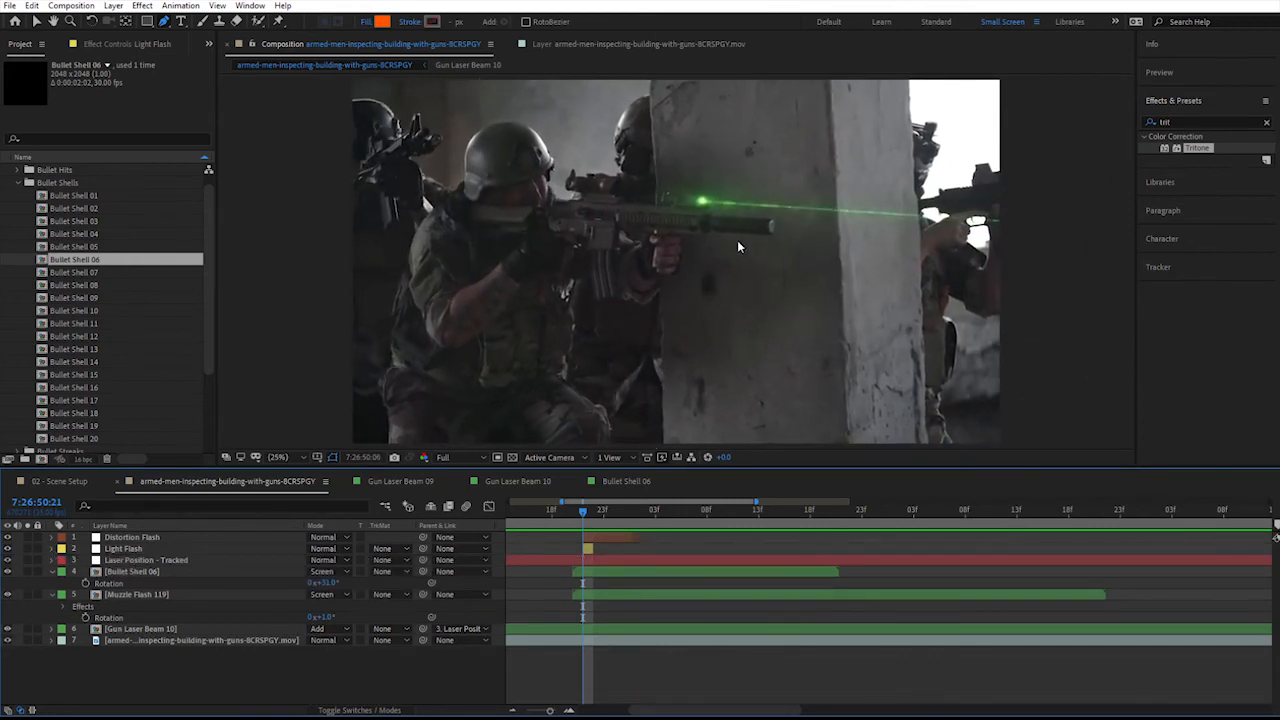
key("space")
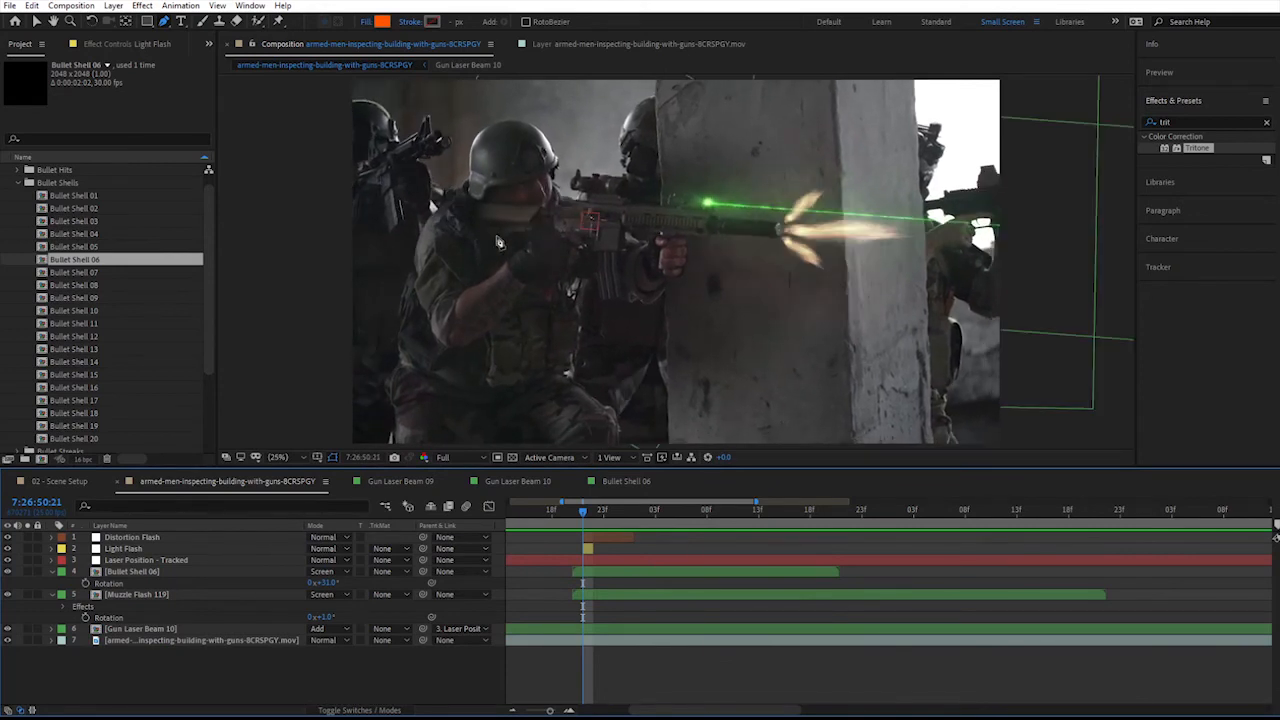
- Delete the existing mask from the Distortion Flash layer and reposition the layer to cover the whole frame
left_click(135, 541)
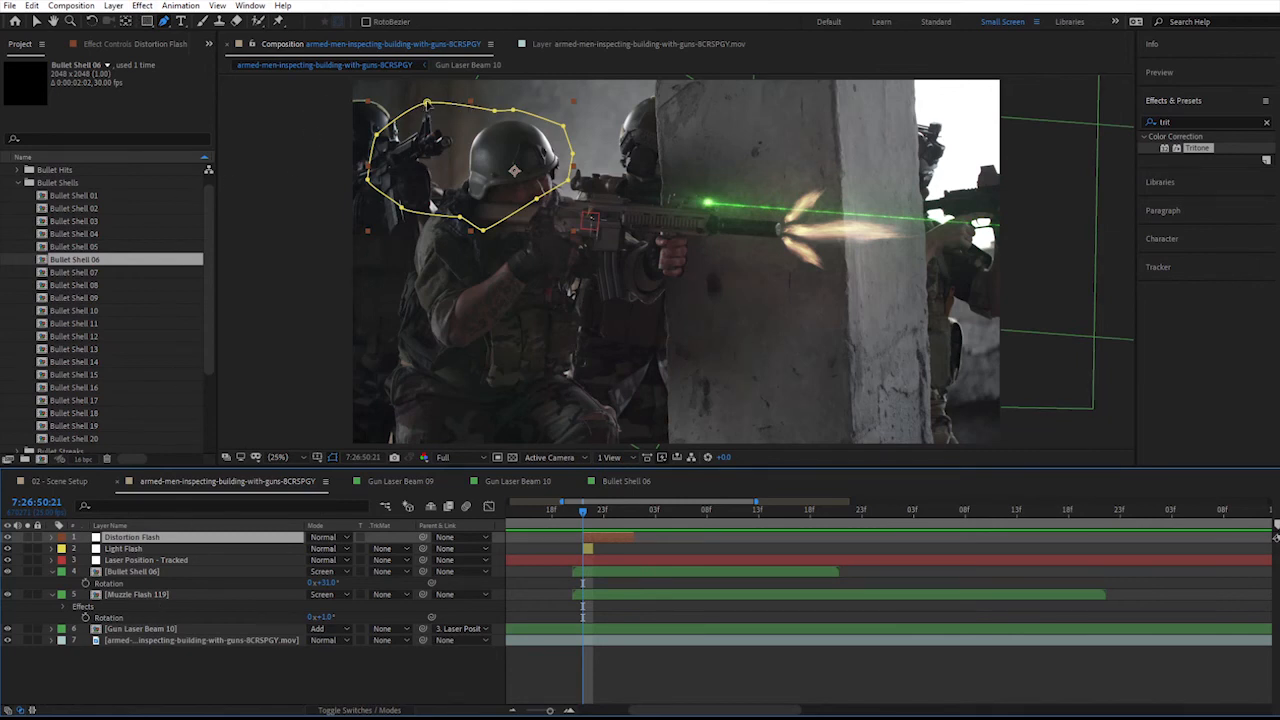
key("v")
double_click(427, 104)
key("ctrl+shift+a")
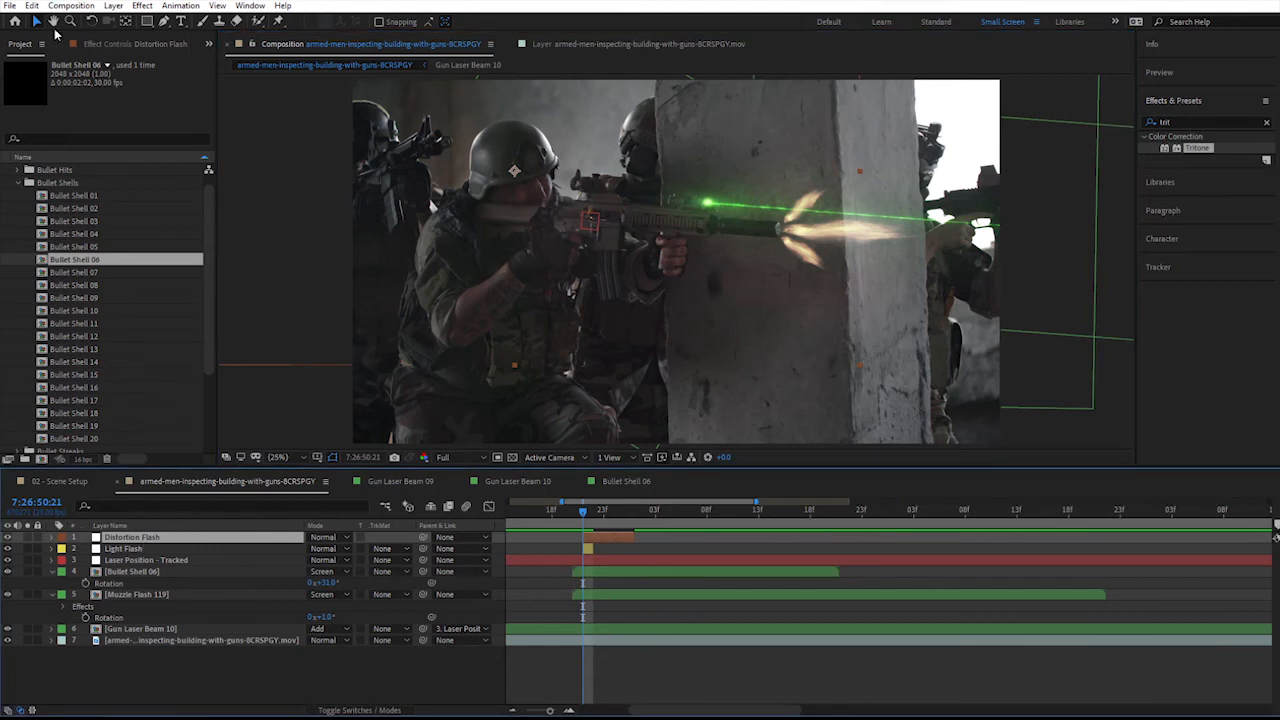
key("comma")
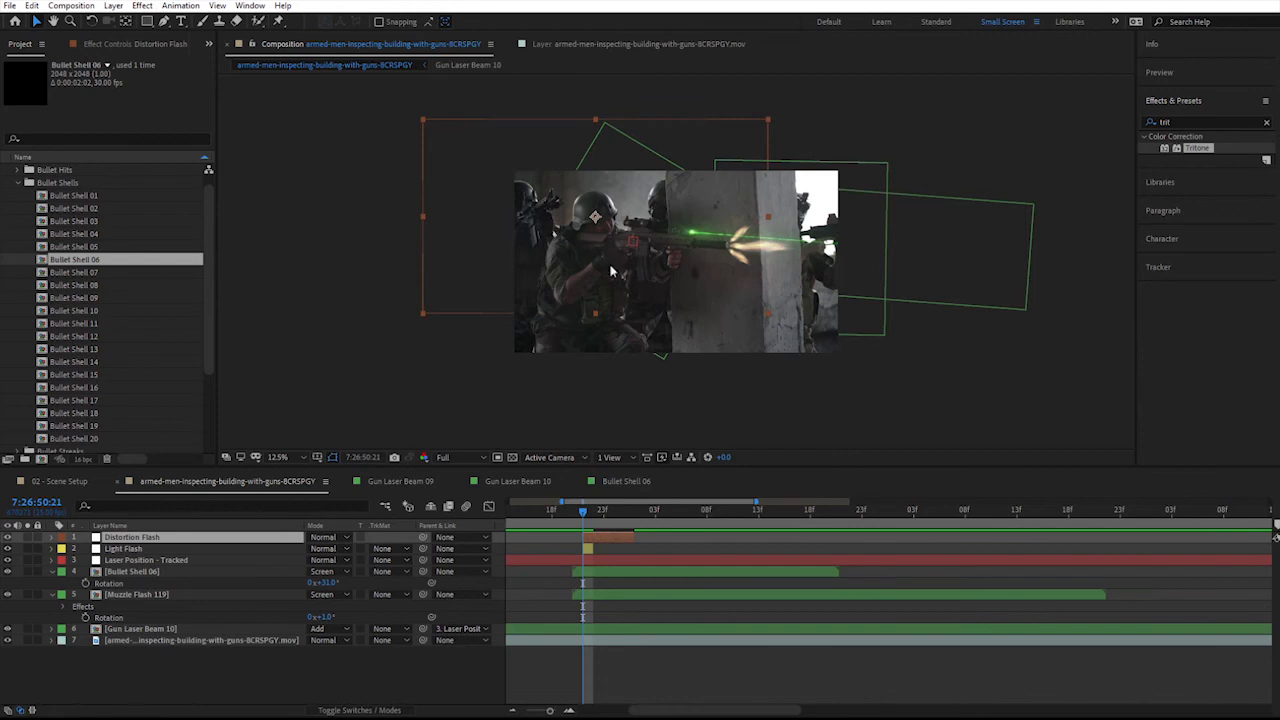
left_click_drag(484, 252, 557, 293)
key("period")
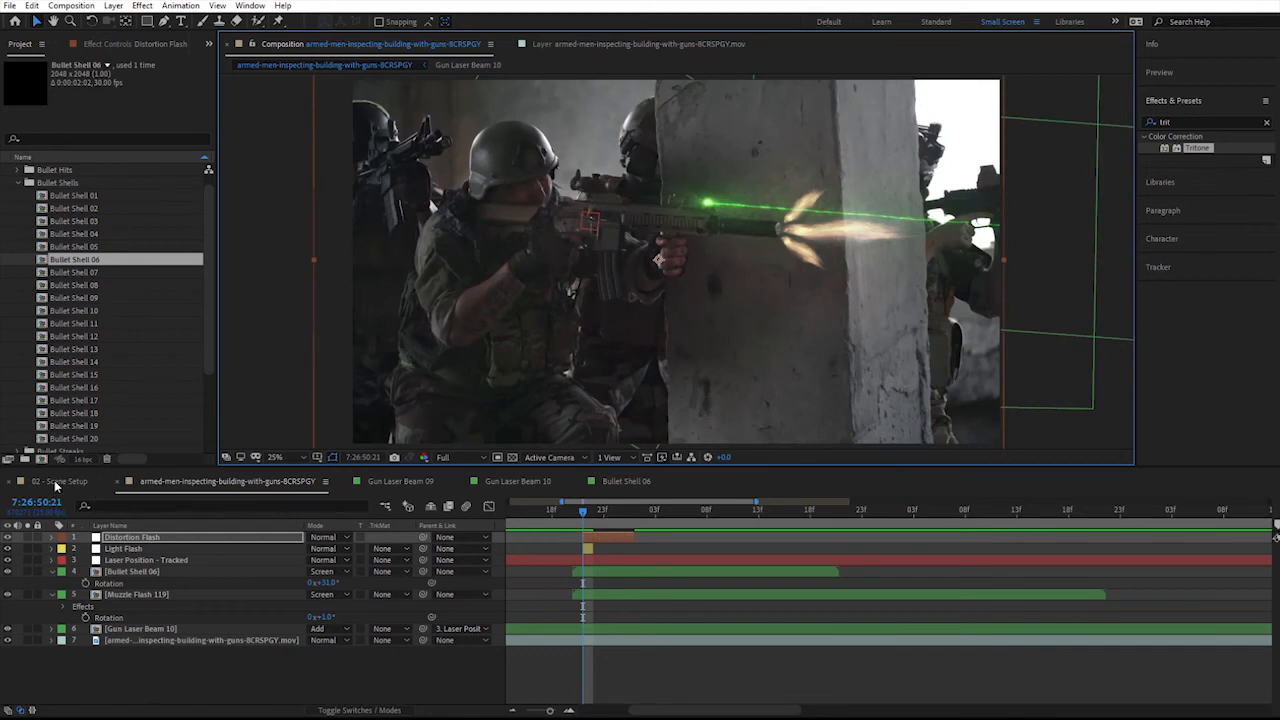
- Draw a closed five-point Pen mask on Distortion Flash around the muzzle flash
left_click(164, 21)
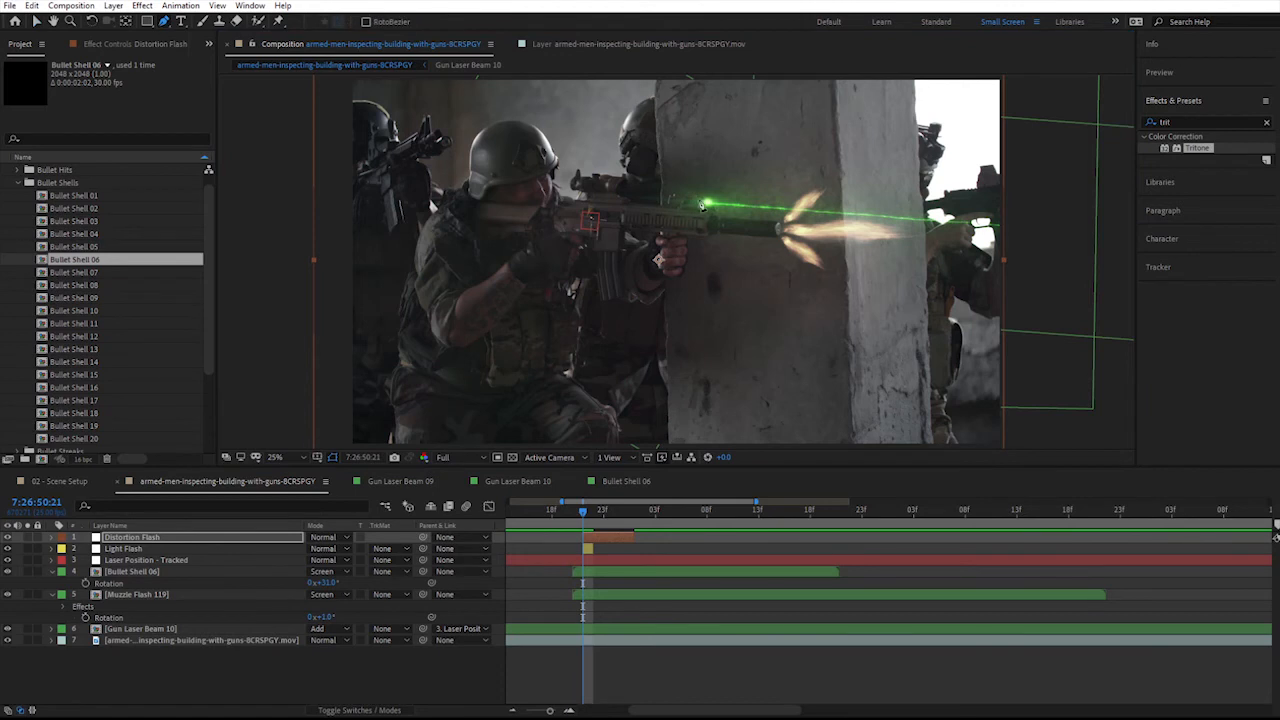
left_click(803, 177)
left_click(720, 250)
left_click(835, 302)
left_click(929, 306)
left_click(917, 211)
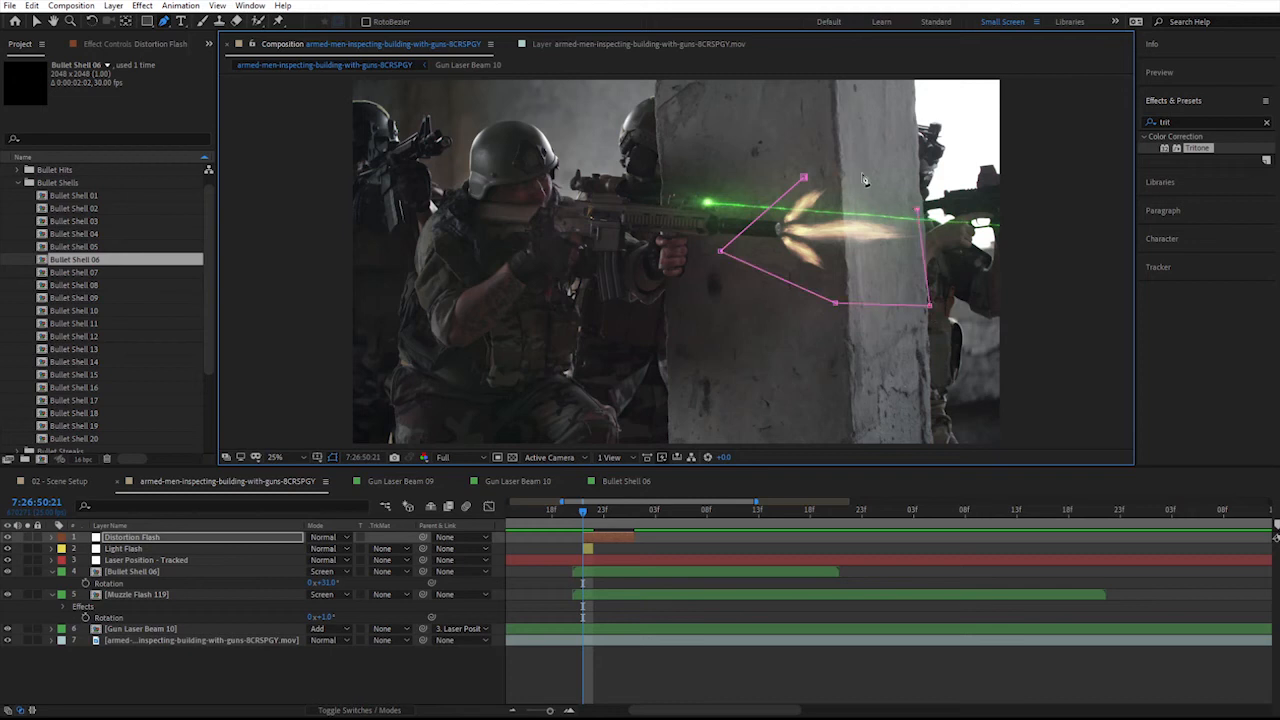
left_click(803, 178)
- Draw a second closed five-point mask on Distortion Flash around the front soldier's face, hands and rifle body
left_click(550, 158)
left_click(467, 205)
left_click(536, 279)
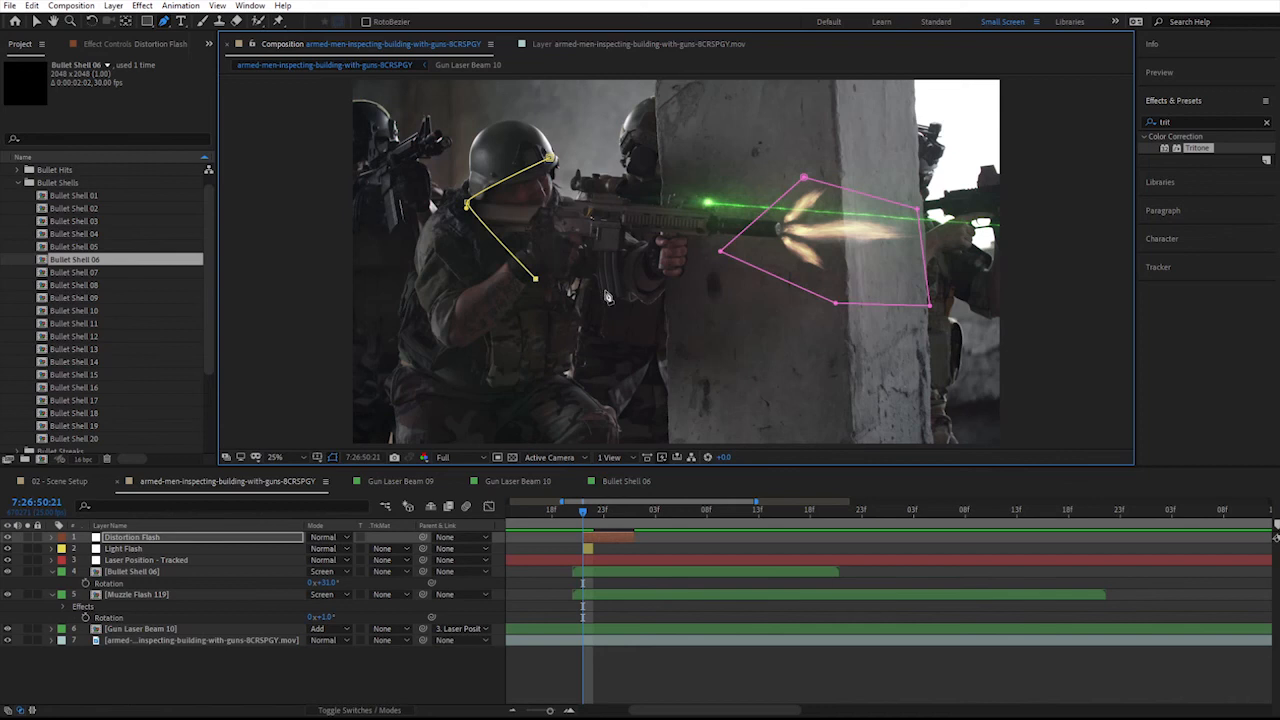
left_click(712, 290)
left_click(720, 194)
left_click(550, 158)
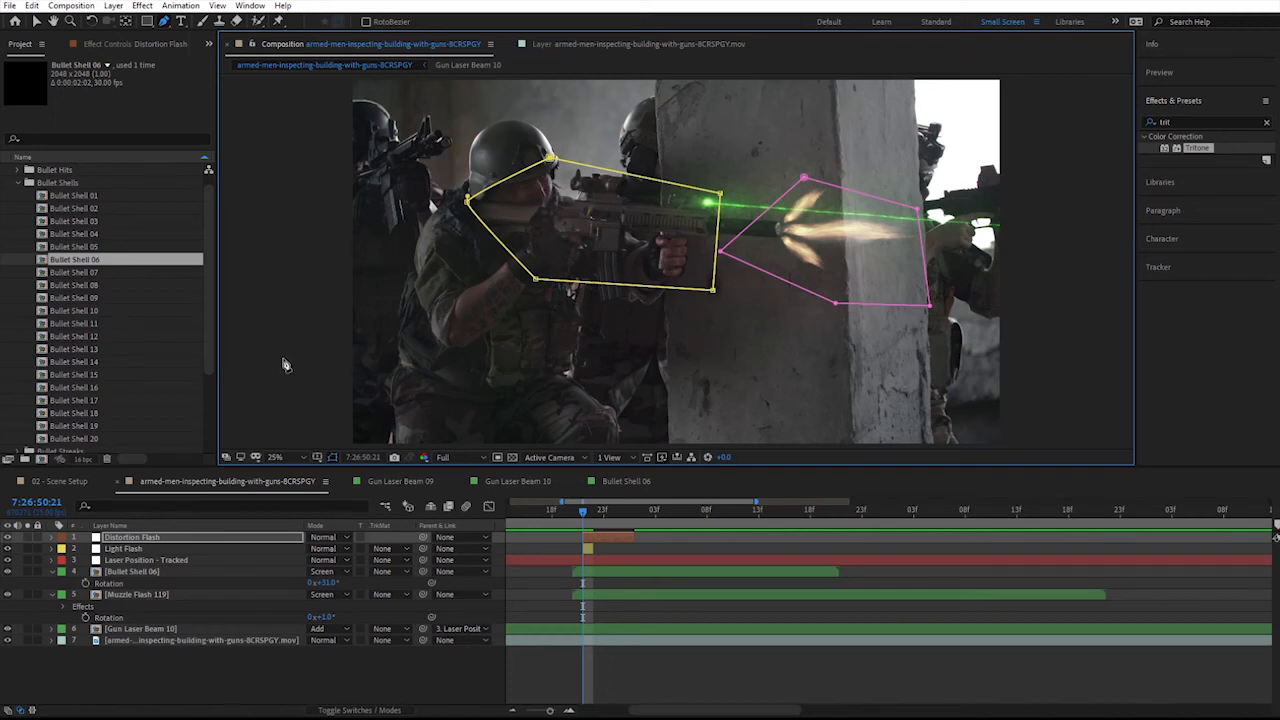
- Set the feather of both Distortion Flash masks to 200 pixels
key("f")
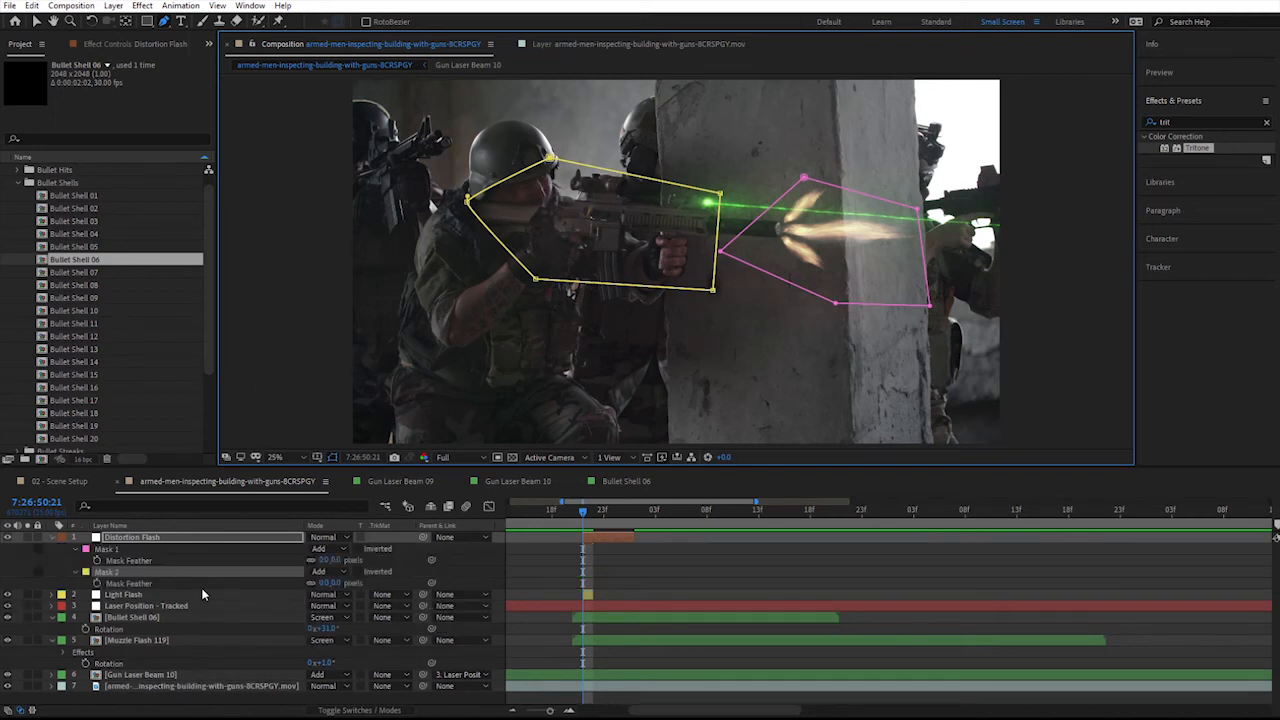
left_click(334, 582)
type("100")
key("Return")
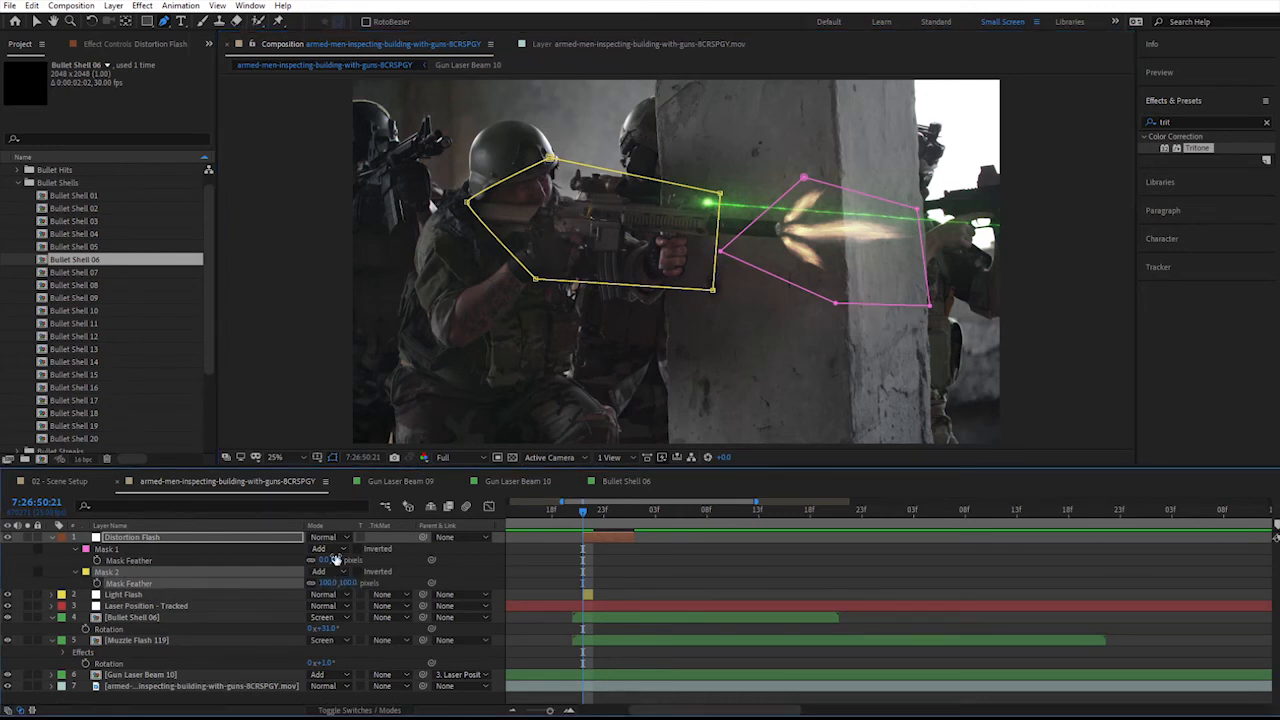
left_click(348, 583)
type("200")
key("Return")
left_click(337, 560)
type("200")
key("Return")
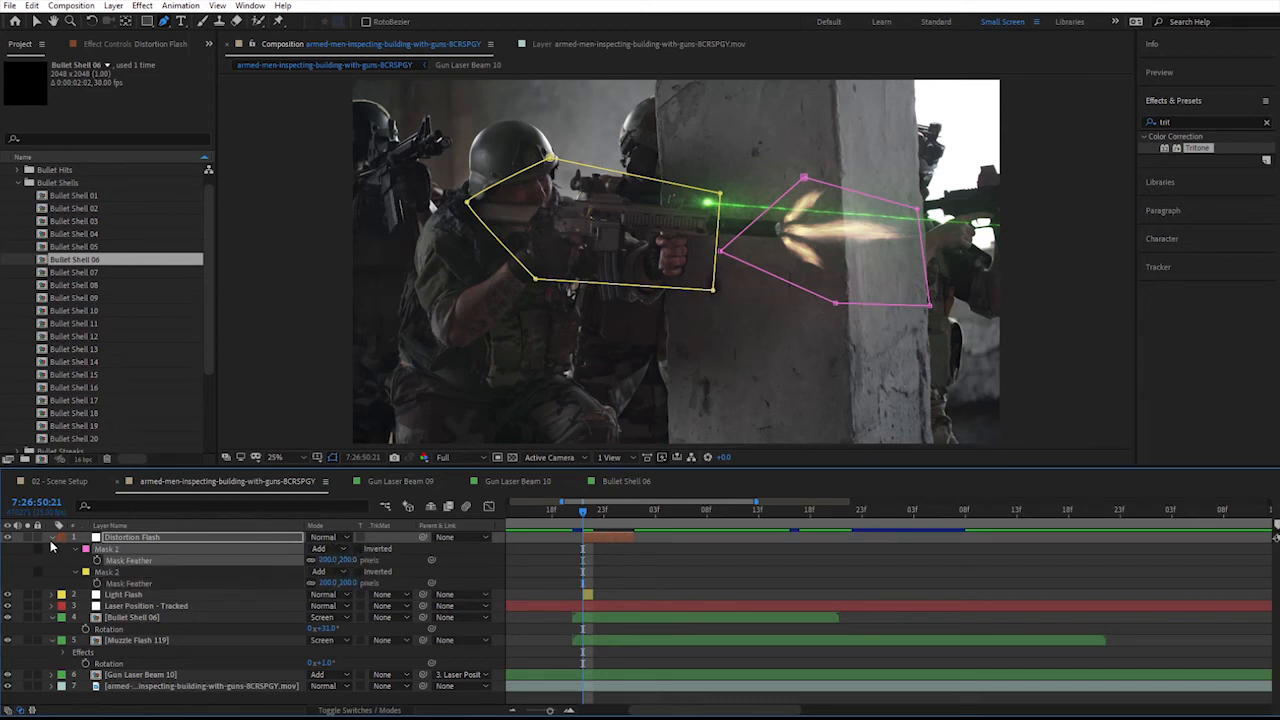
- Collapse all expanded layer properties, deselect the layers and preview the complete shot
left_click(51, 540)
left_click(53, 595)
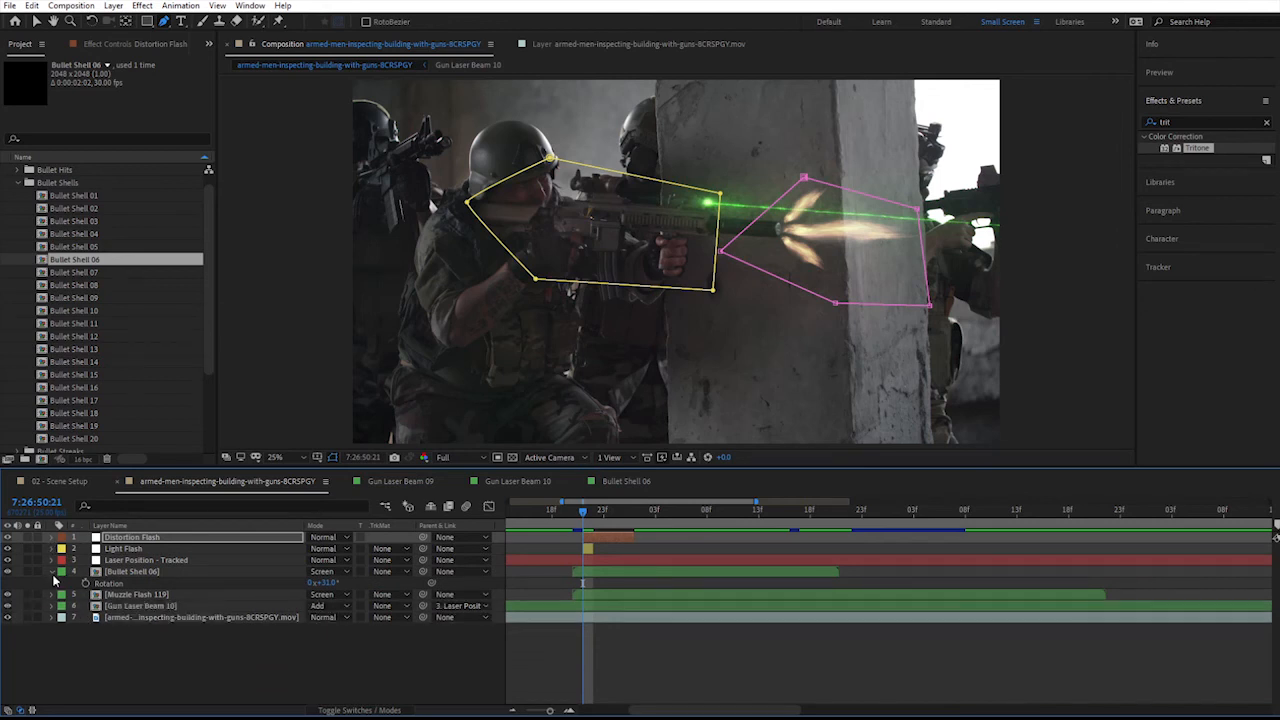
left_click(52, 571)
left_click(80, 631)
key("space")
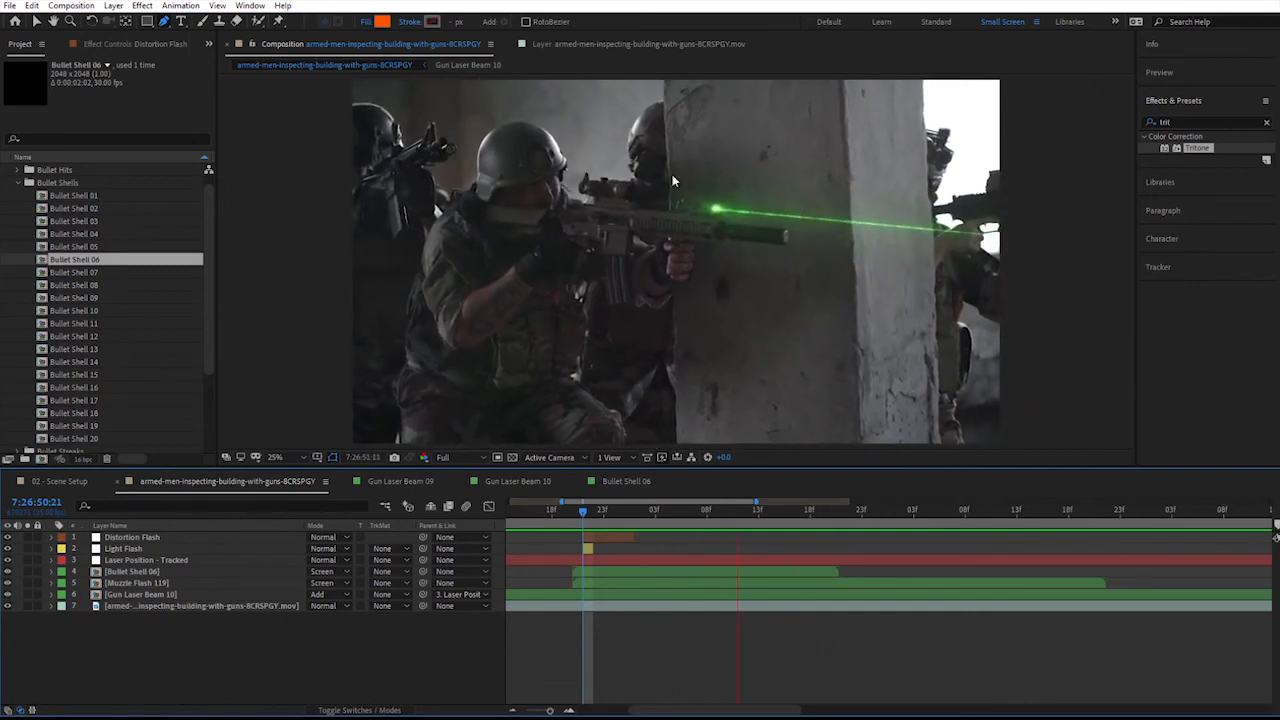
- Preview the shot repeatedly to check the laser, muzzle flash, bullet shell and flash effects together
key("space")
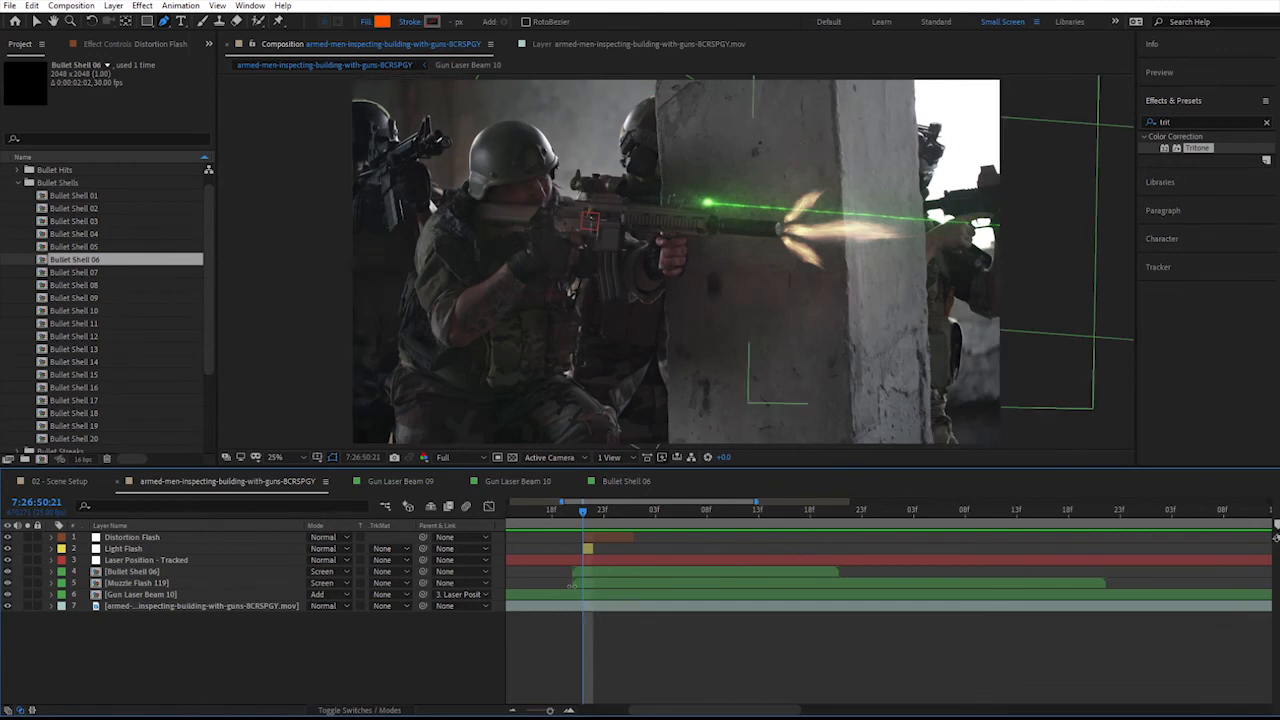
key("space")
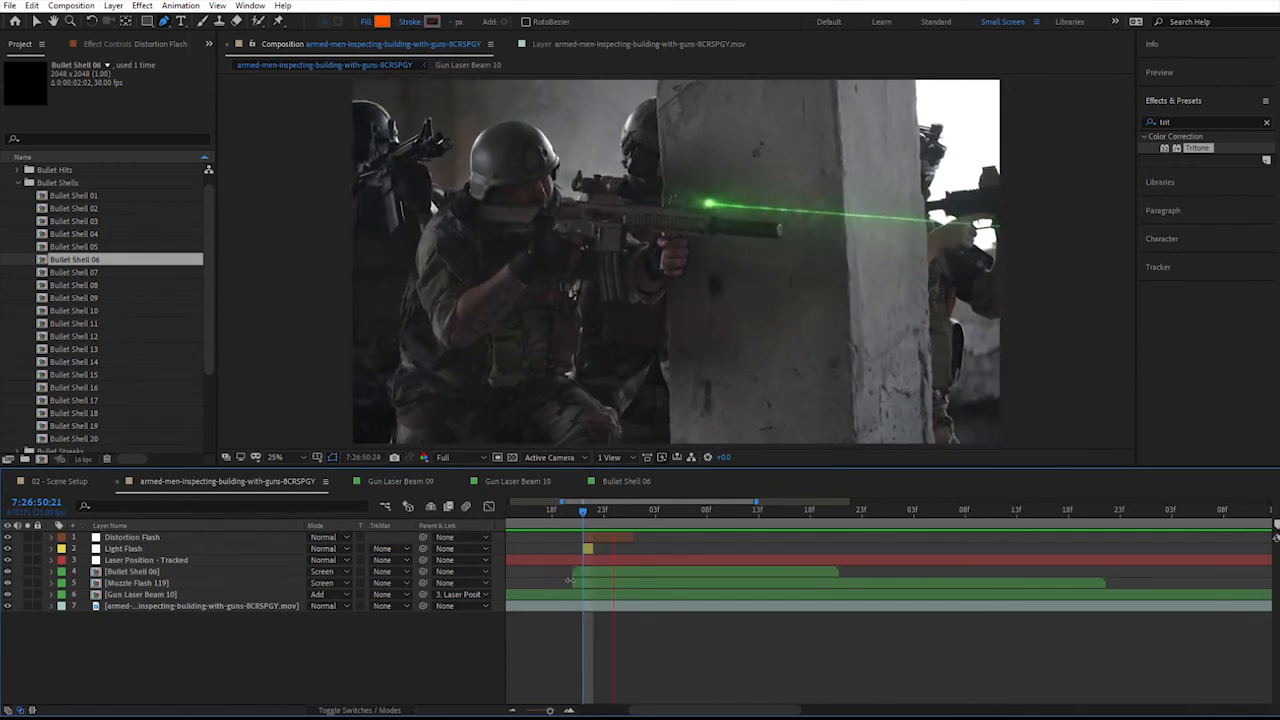
key("space")
key("space")
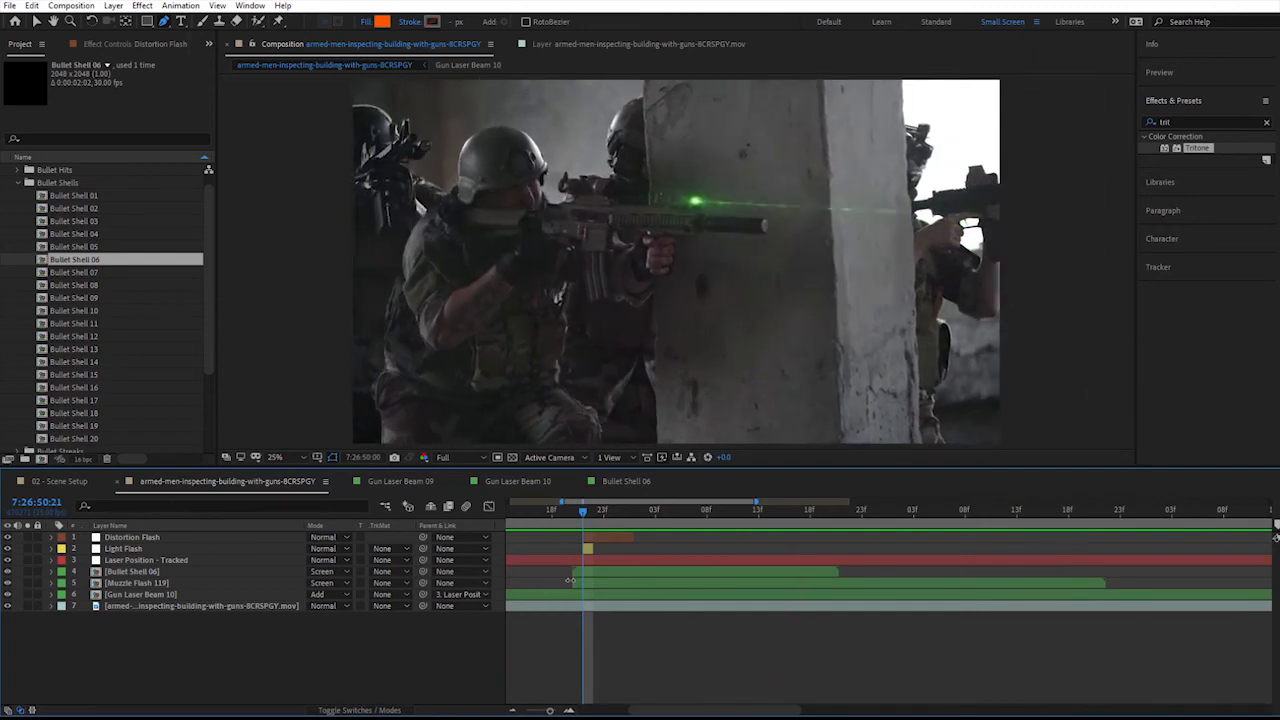
key("space")
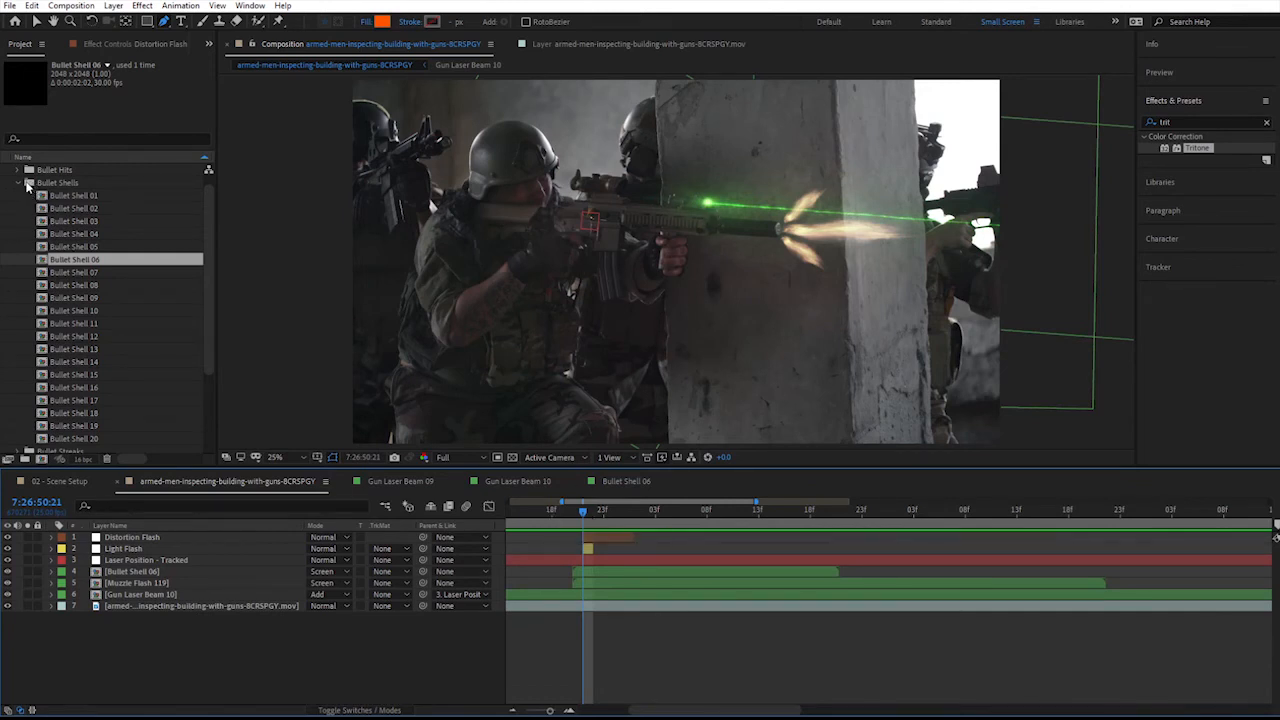
- Open the Dust Bursts folder of the kit and add Dust Burst 11 as the top layer of the soldier composition
left_click(18, 183)
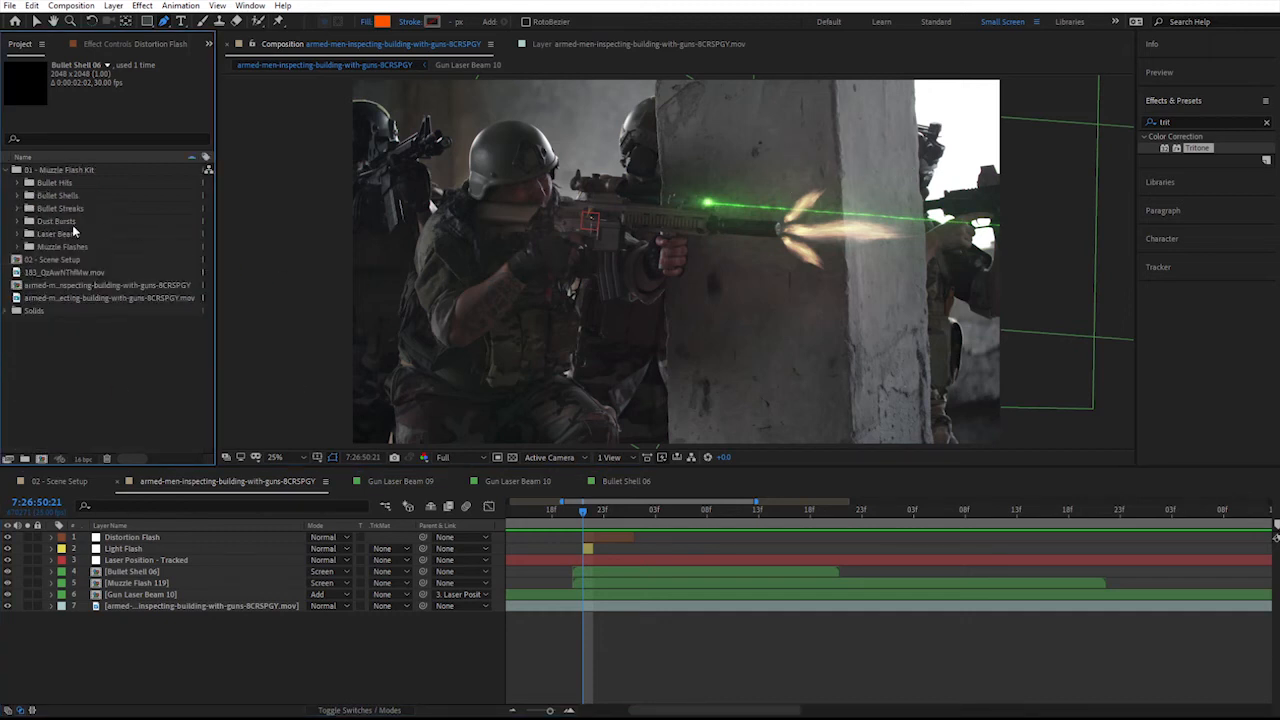
left_click(38, 223)
left_click(16, 221)
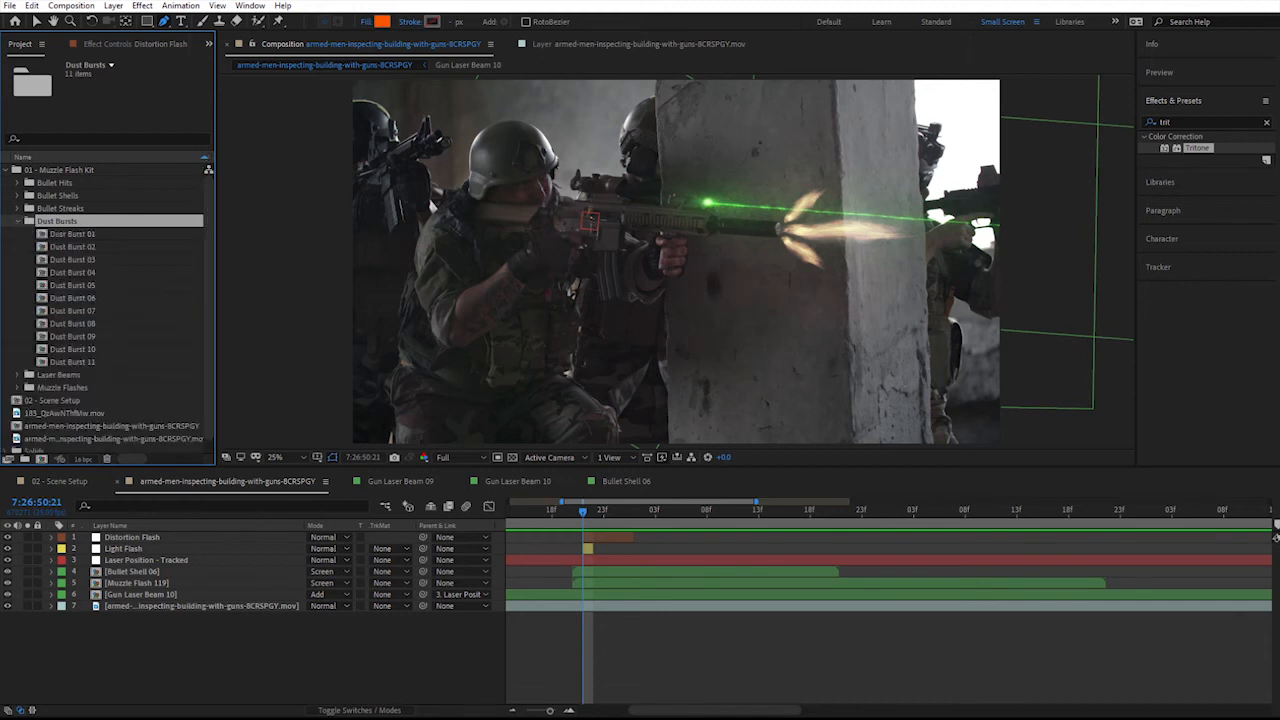
left_click(65, 362)
left_click_drag(55, 362, 148, 541)
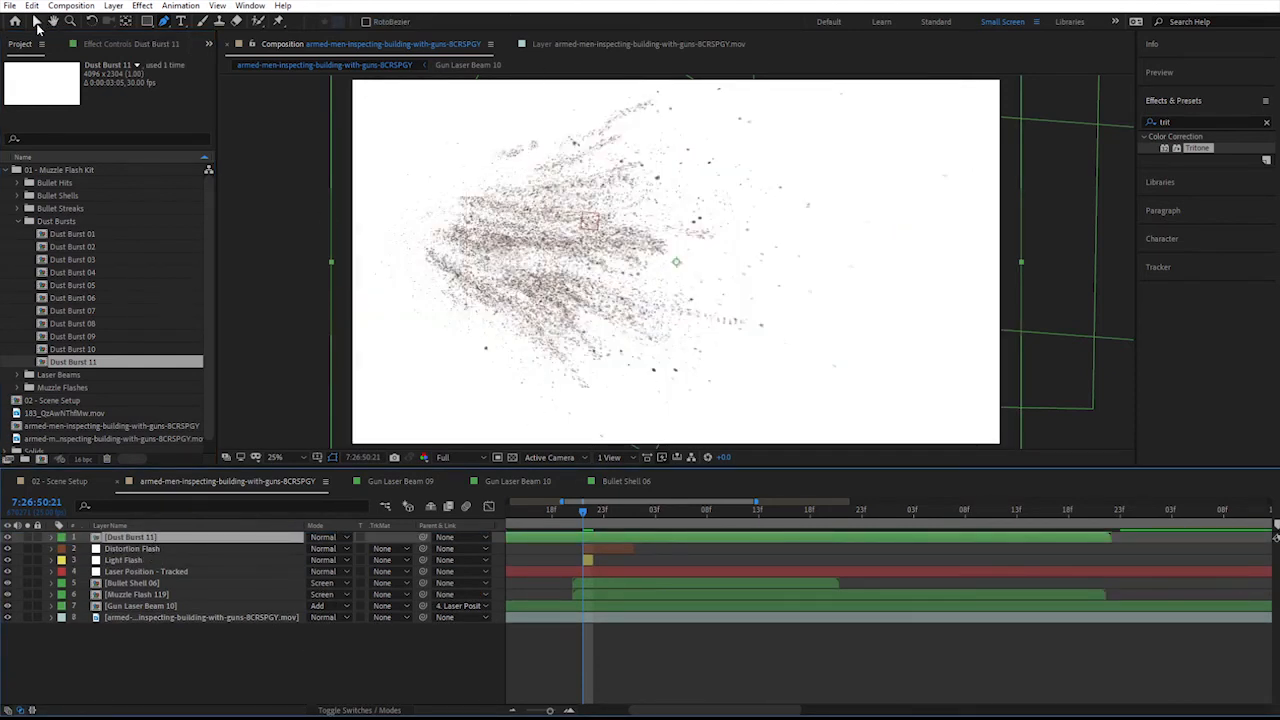
- Set Dust Burst 11 to the Multiply blending mode and move it down over the pillar's lower right face
left_click(326, 537)
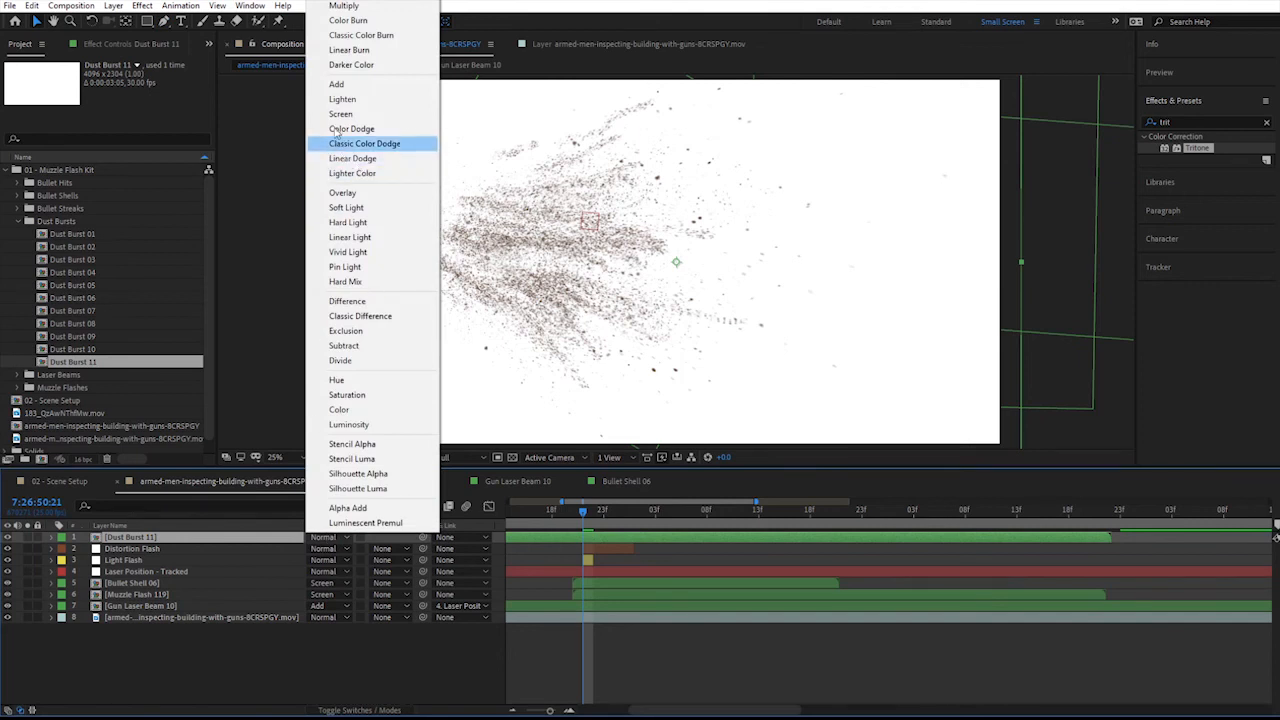
left_click(345, 6)
left_click_drag(510, 298, 757, 404)
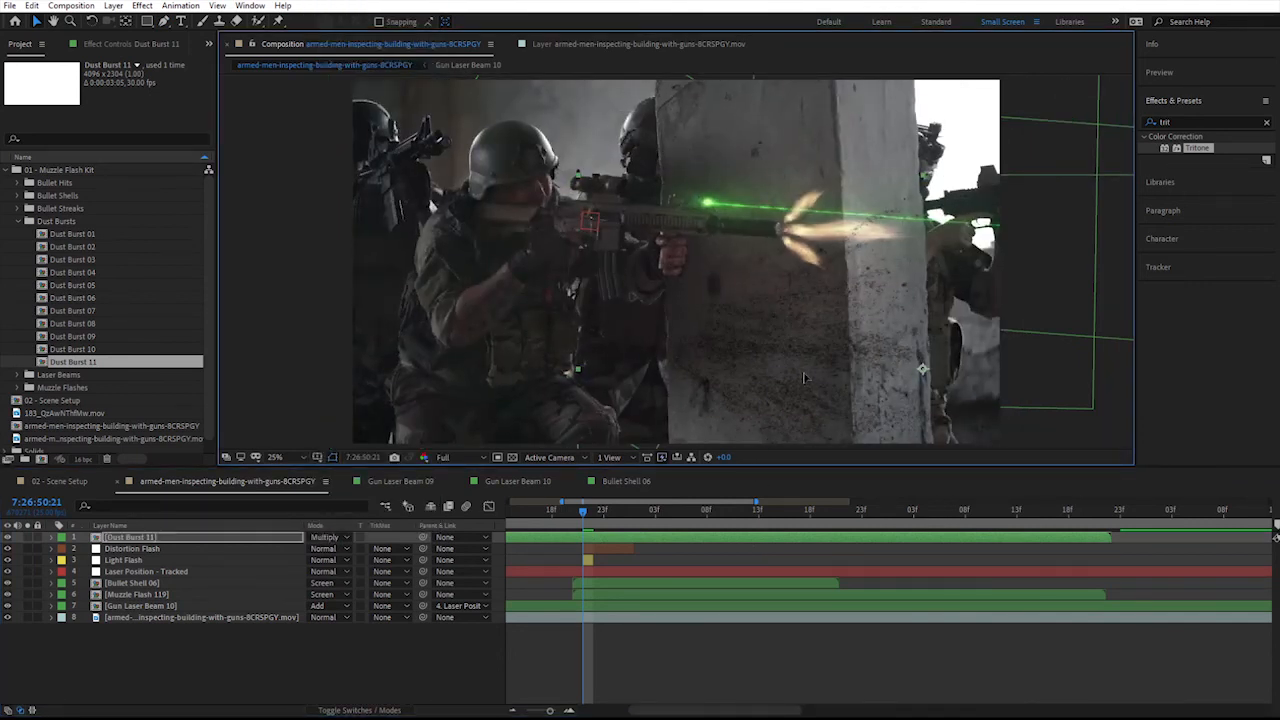
left_click_drag(769, 356, 924, 414)
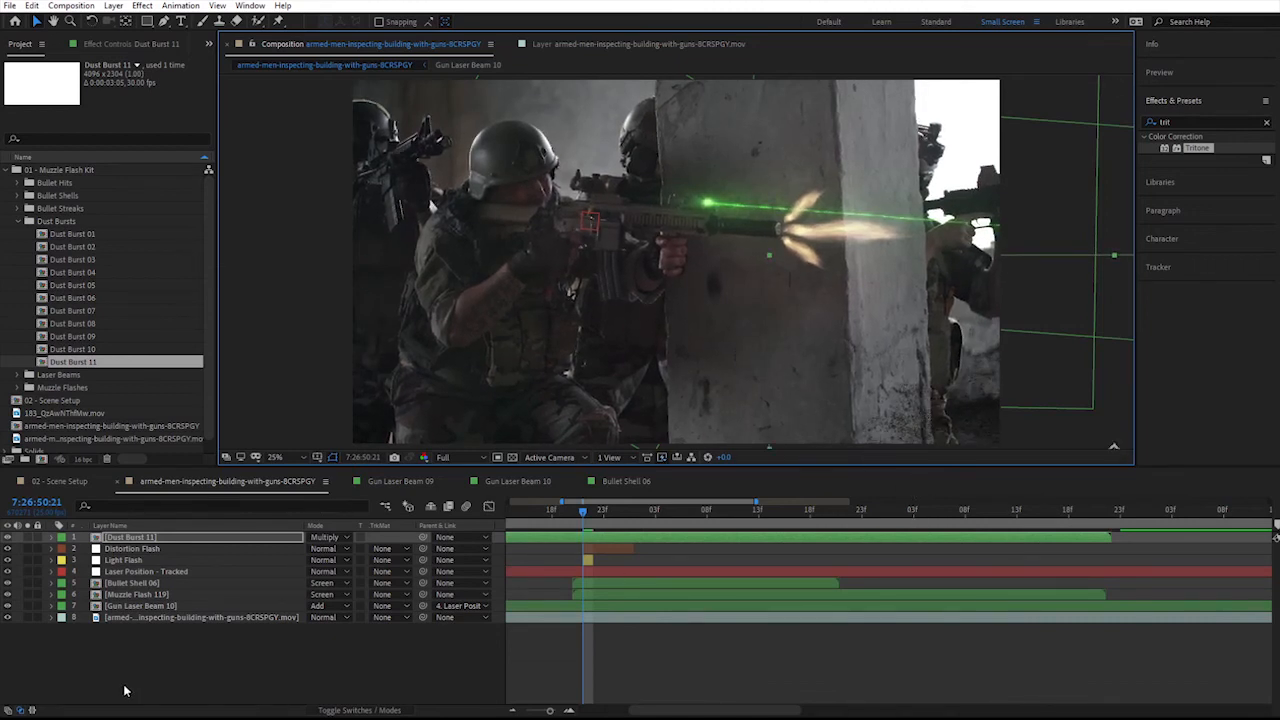
- Scale Dust Burst 11 down slightly and rotate it to -16°, repositioning it on the pillar's lower right face
key("s")
left_click_drag(320, 548, 306, 548)
left_click_drag(987, 414, 918, 386)
key("r")
mouse_move(321, 548)
left_mouse_down()
mouse_move(335, 547)
mouse_move(303, 548)
left_mouse_up()
left_click(922, 407)
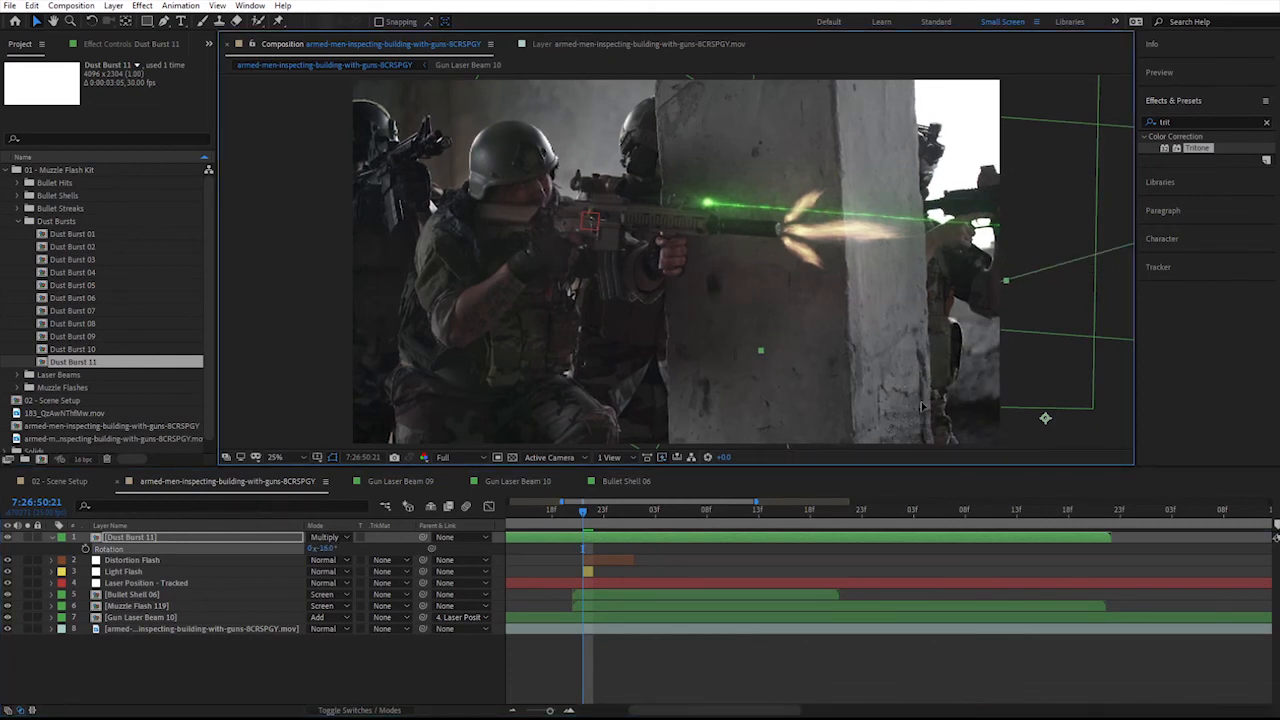
left_click_drag(922, 407, 916, 406)
- Shift the Dust Burst 11 layer about five frames later in time and preview the result
left_click_drag(560, 712, 546, 712)
left_click_drag(553, 544, 585, 546)
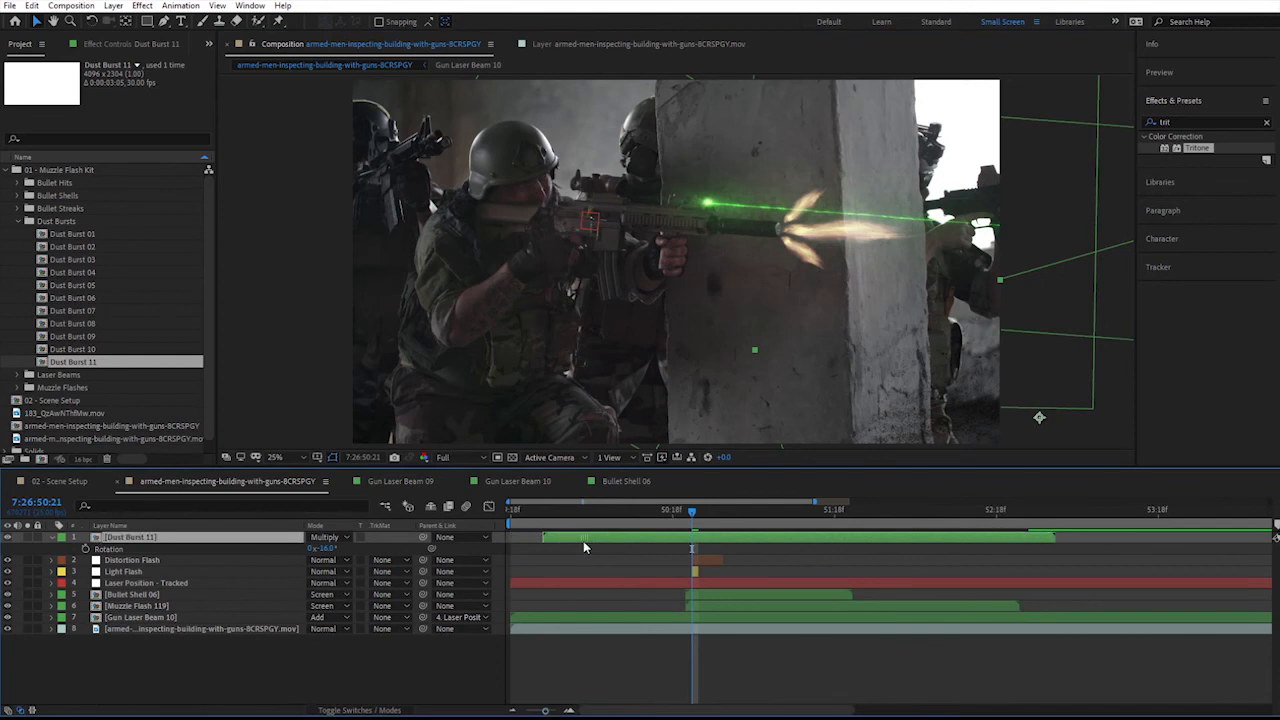
key("space")
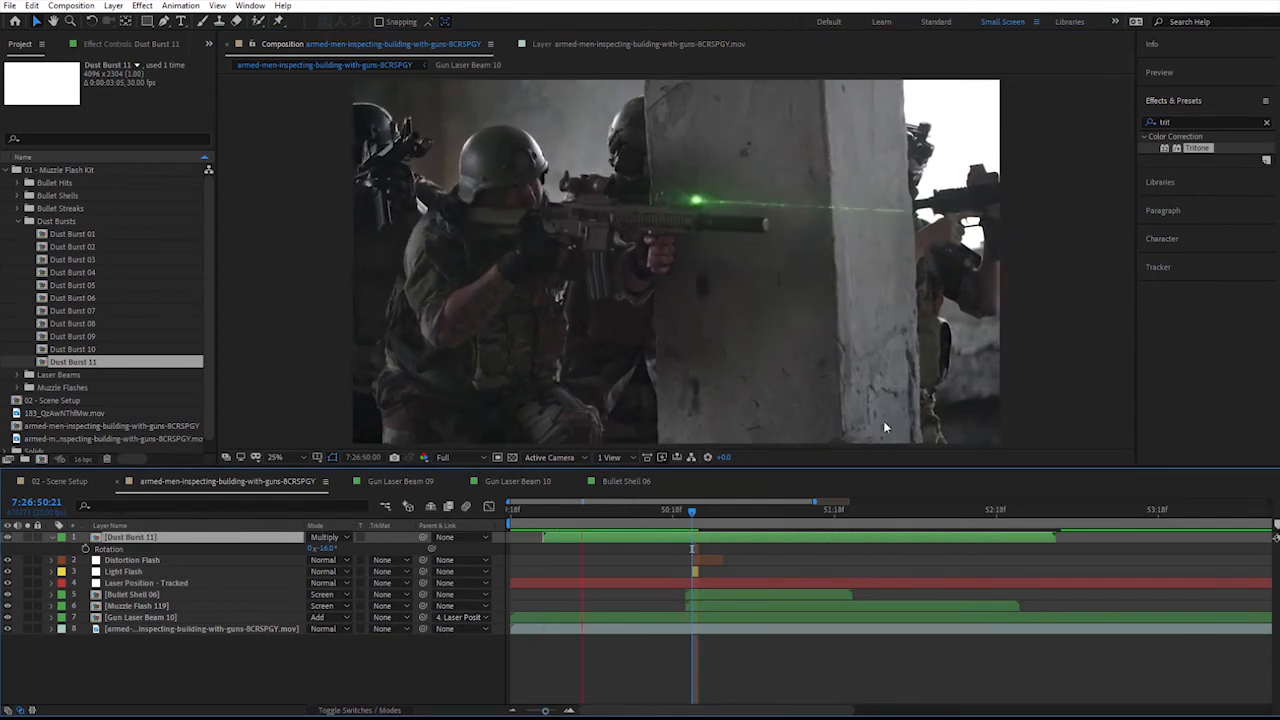
- Fine-tune the position of Dust Burst 11 so the dust sits low at the pillar's right edge
left_click(900, 430)
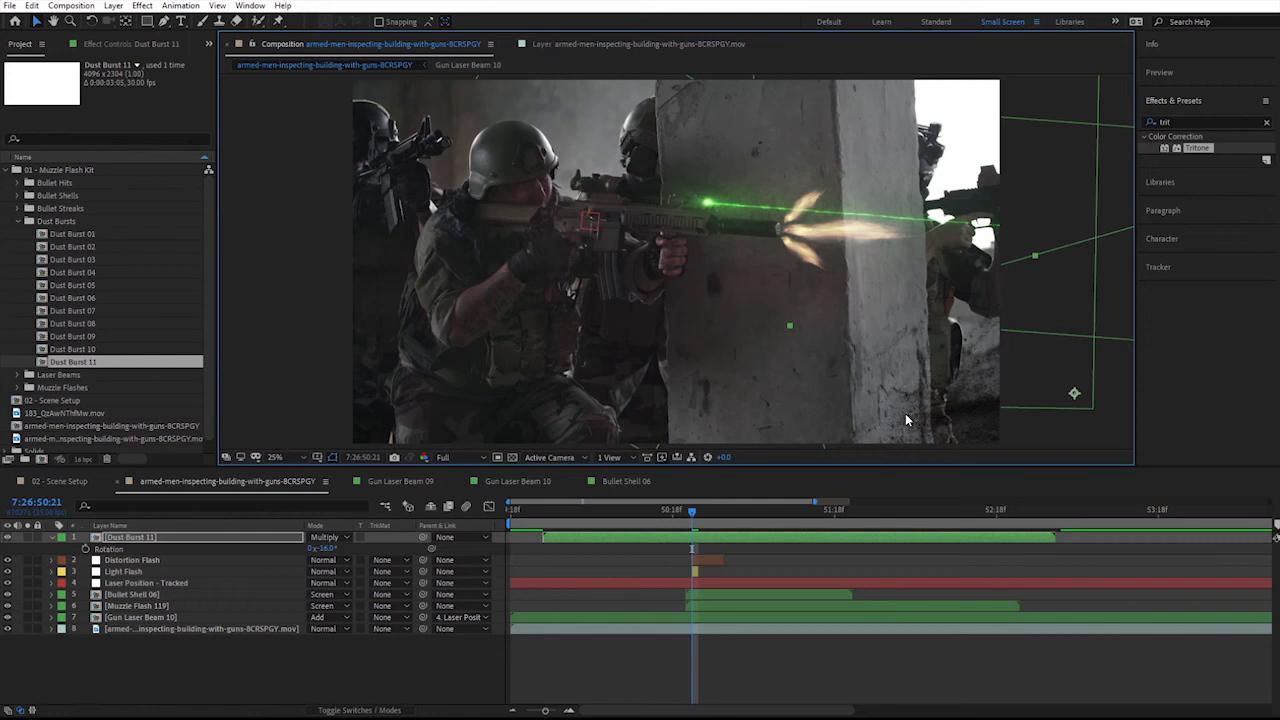
right_click(160, 658)
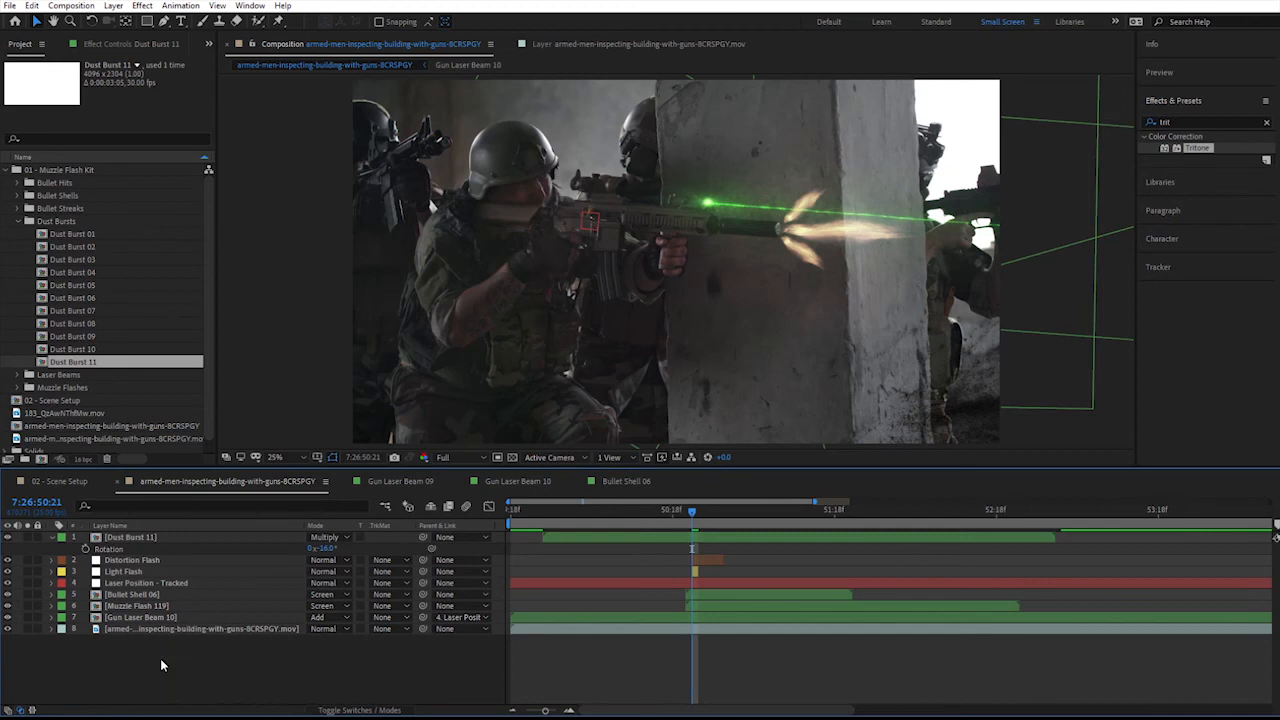
left_click(925, 402)
left_click_drag(925, 400, 923, 432)
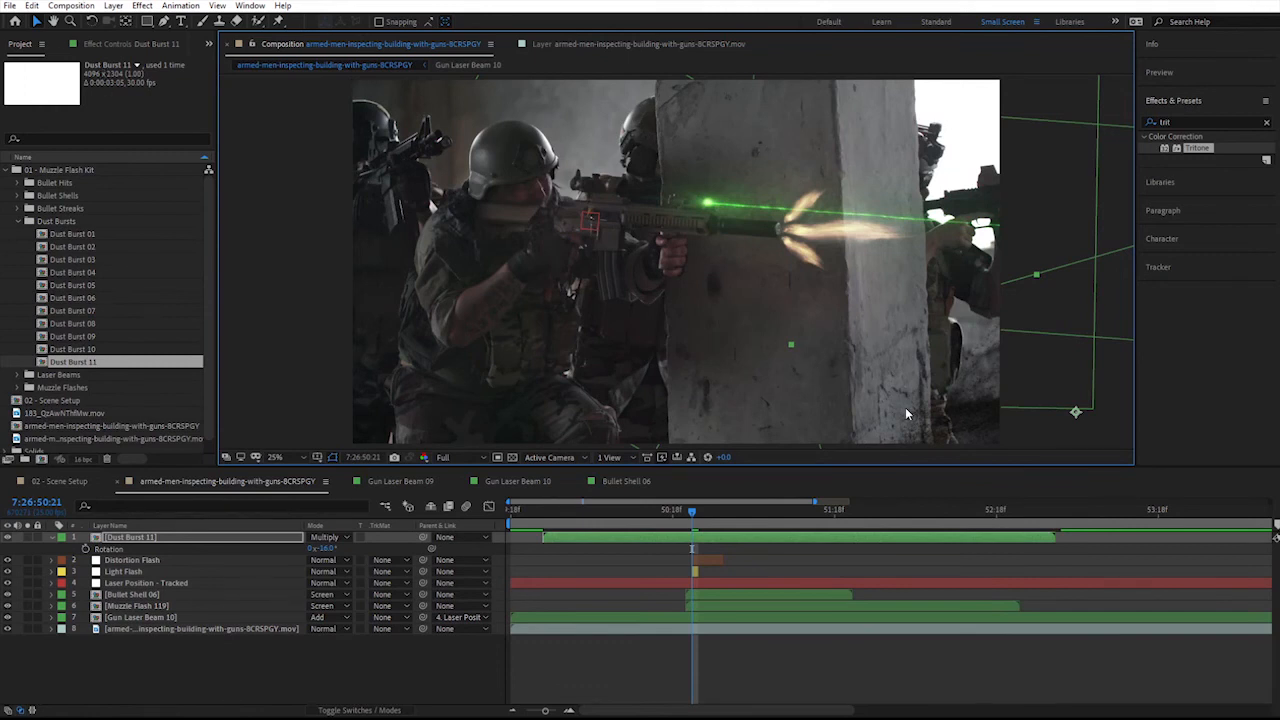
- Create a null object and rename it Dust Burst Position
left_click(122, 8)
left_click(153, 22)
left_click(112, 8)
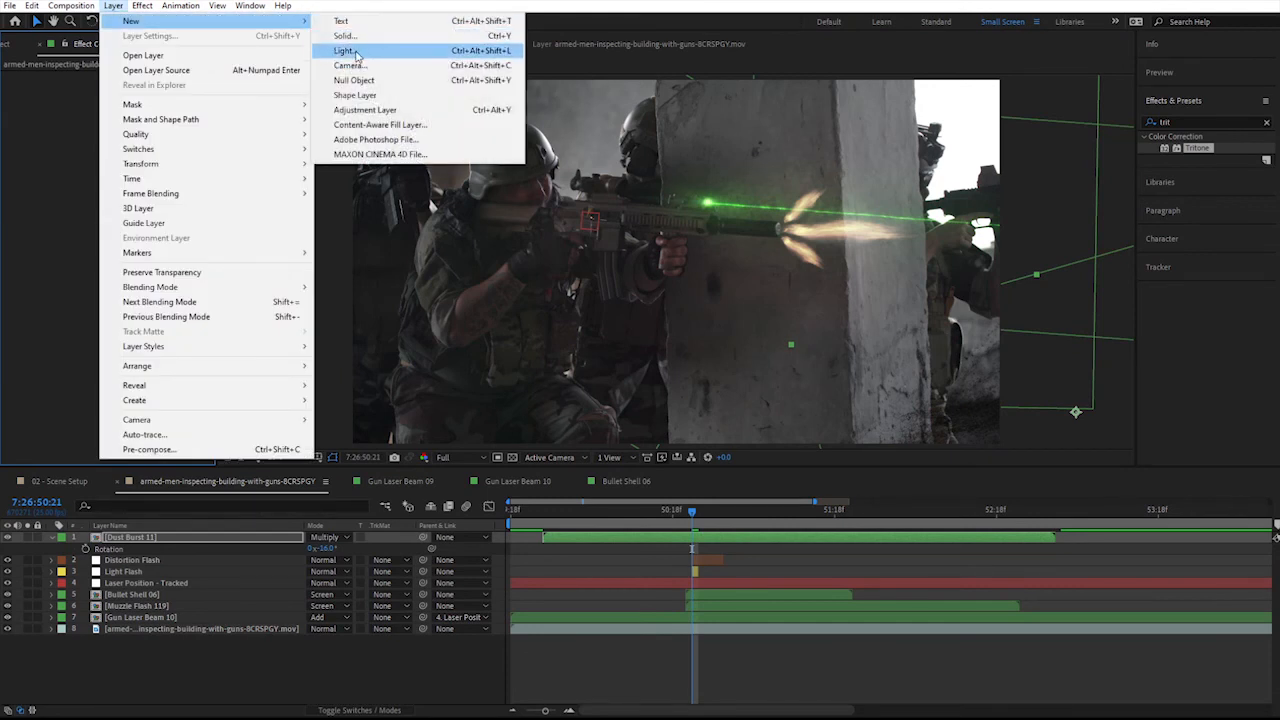
left_click(356, 80)
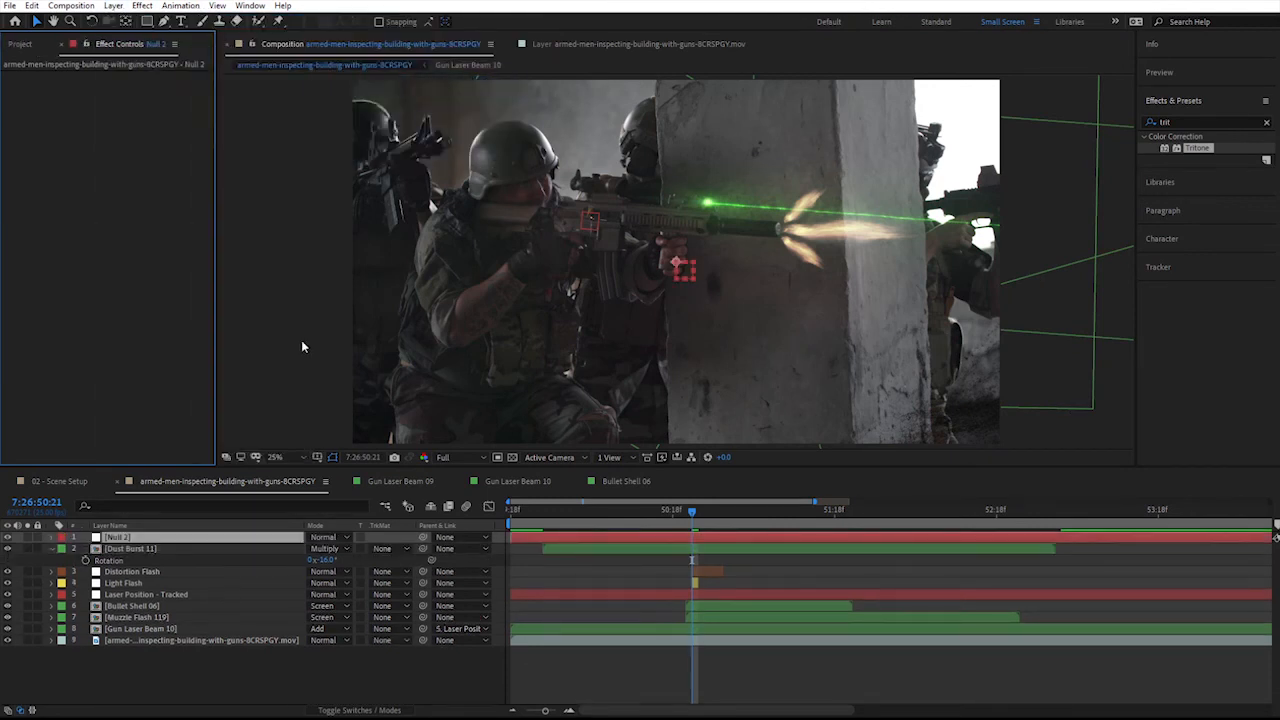
left_click(116, 539)
key("Return")
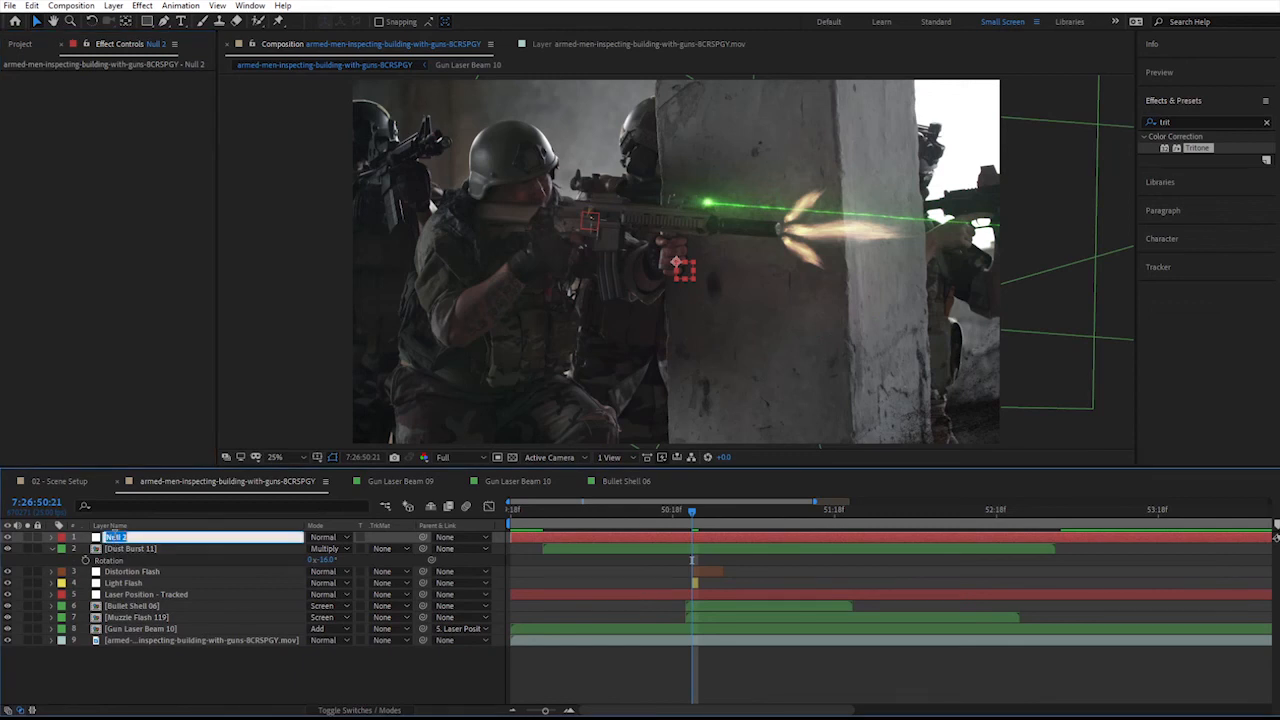
type("D")
type("ust Burst Position")
key("Return")
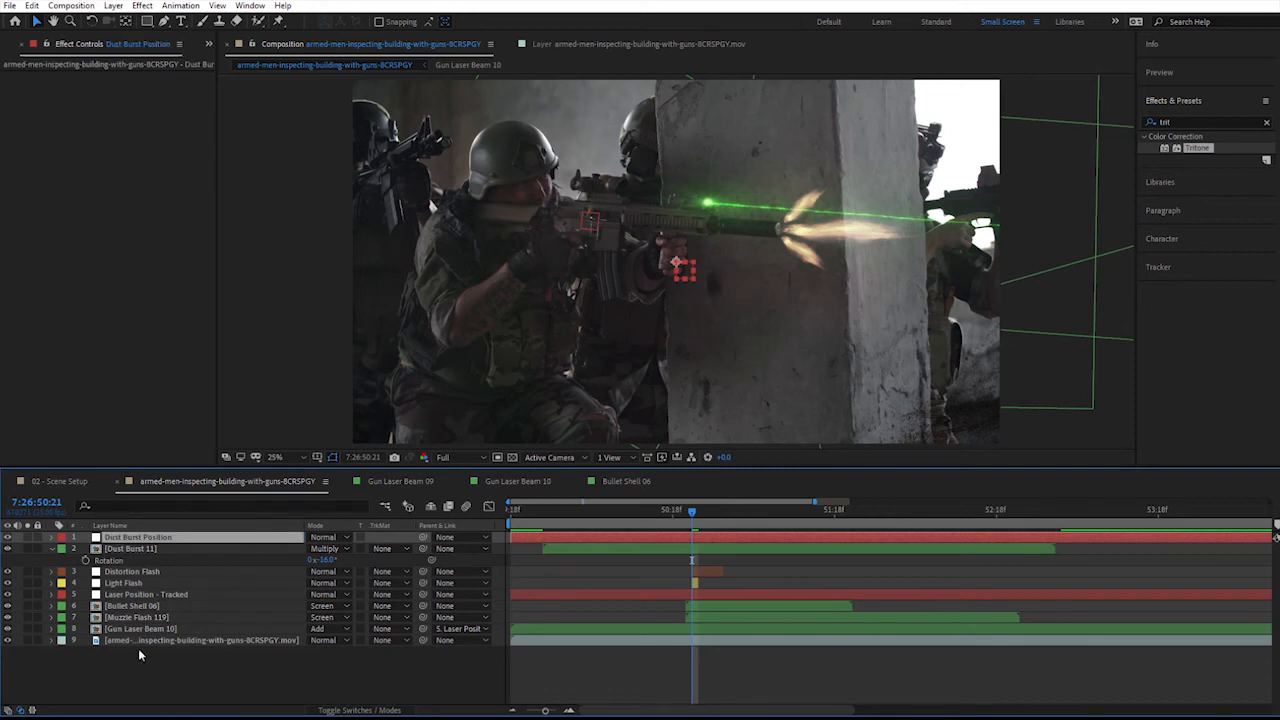
- Start a new position motion track on the soldier footage layer from its first frame
left_click(138, 648)
left_click(131, 641)
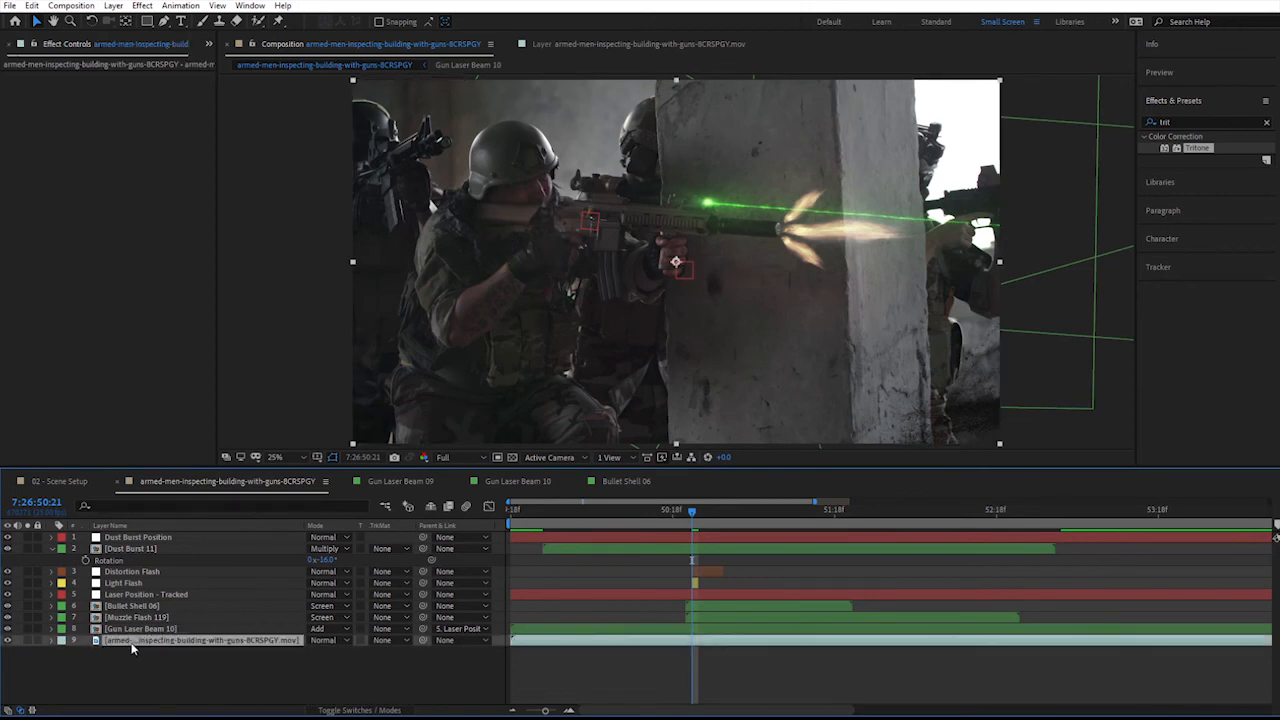
key("Home")
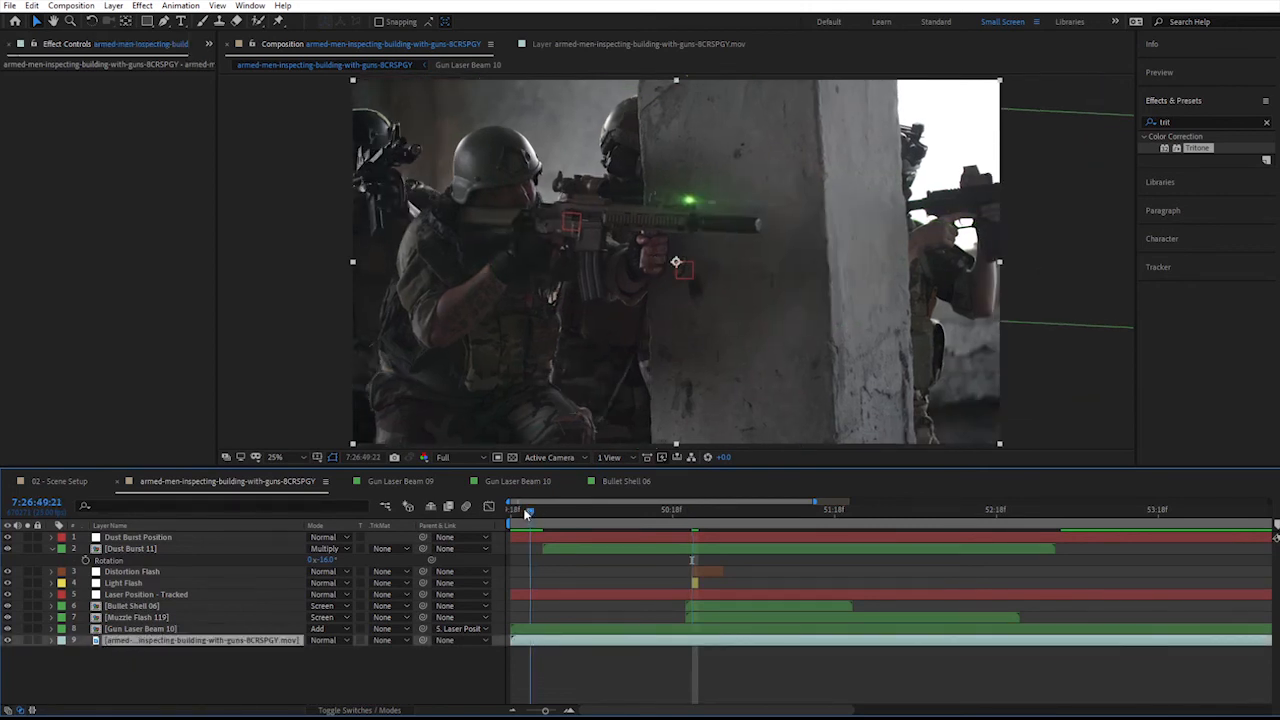
left_click(1170, 266)
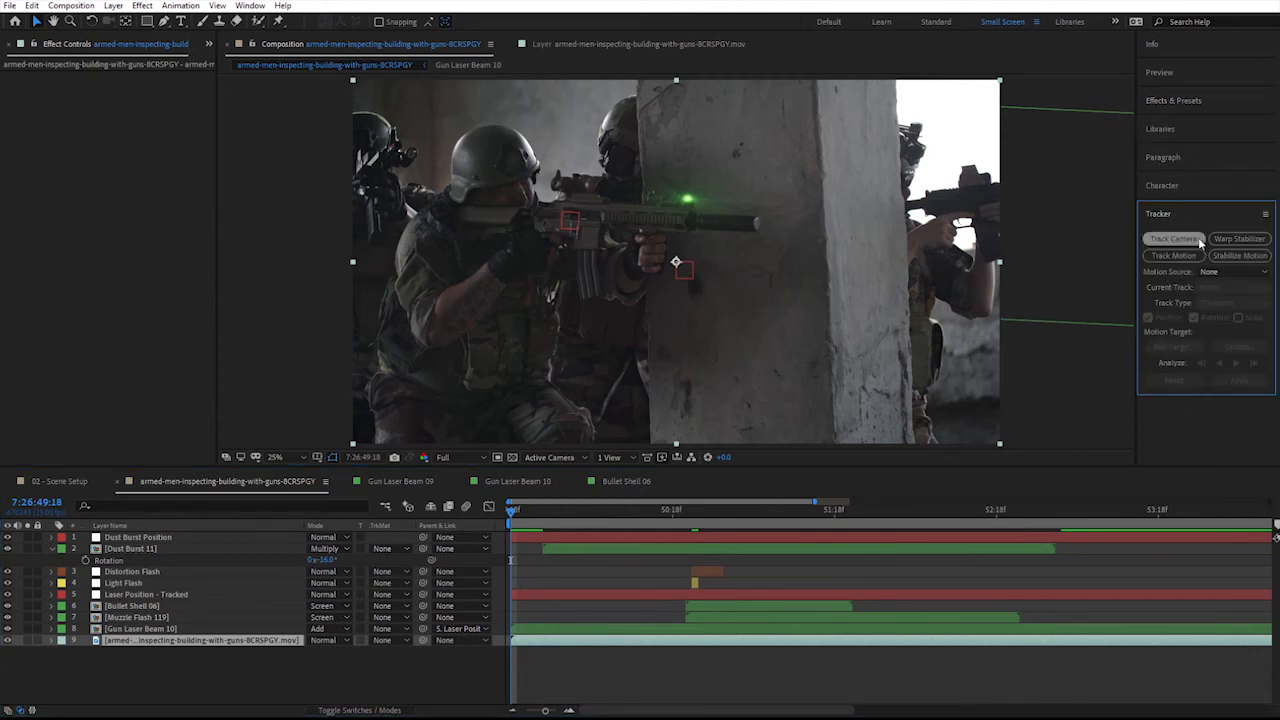
left_click(1174, 256)
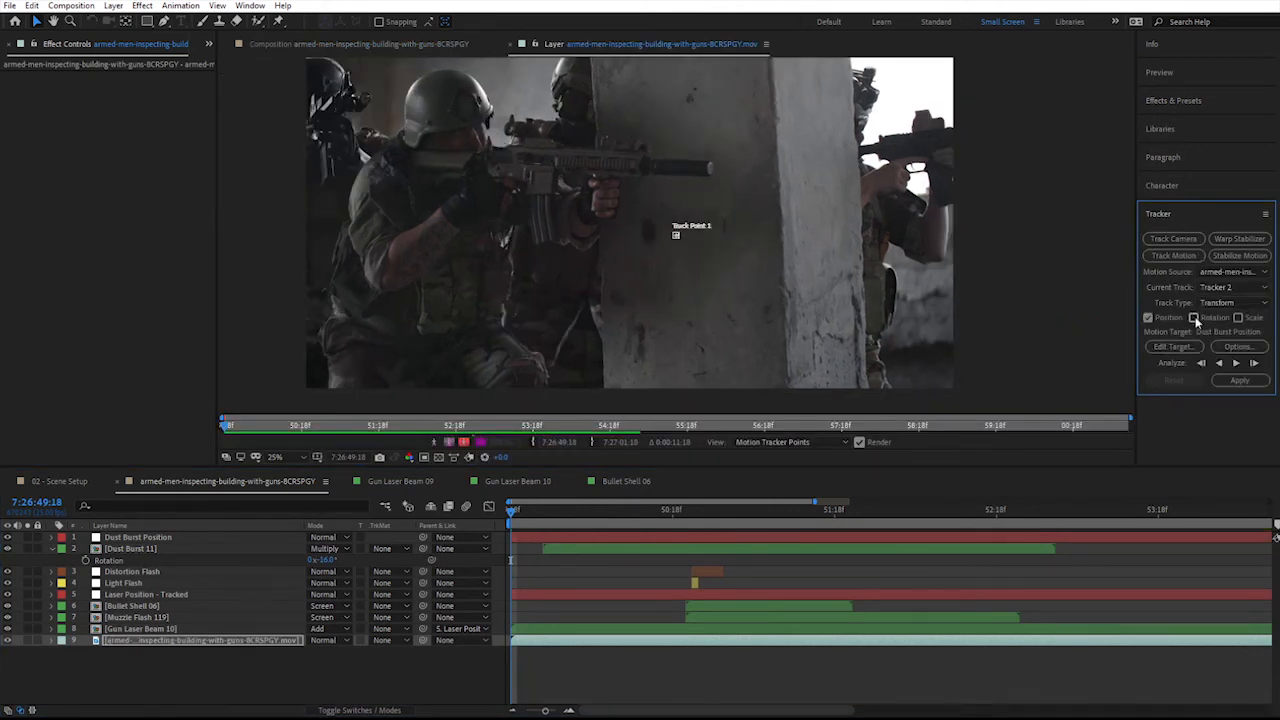
- Enlarge Track Point 1, place it on the pillar's lower right face and analyze the footage forward
left_click(679, 241)
left_click_drag(690, 246, 683, 241)
left_click(686, 245)
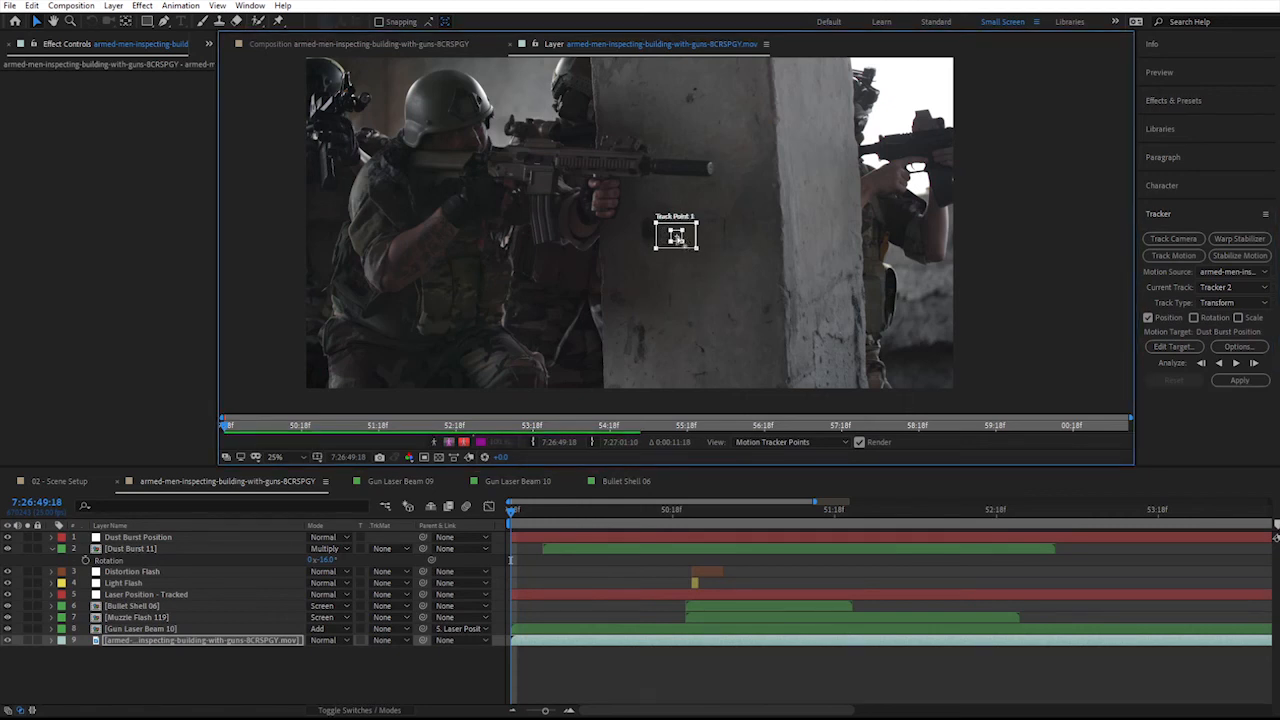
left_click_drag(679, 241, 830, 366)
left_click(1236, 364)
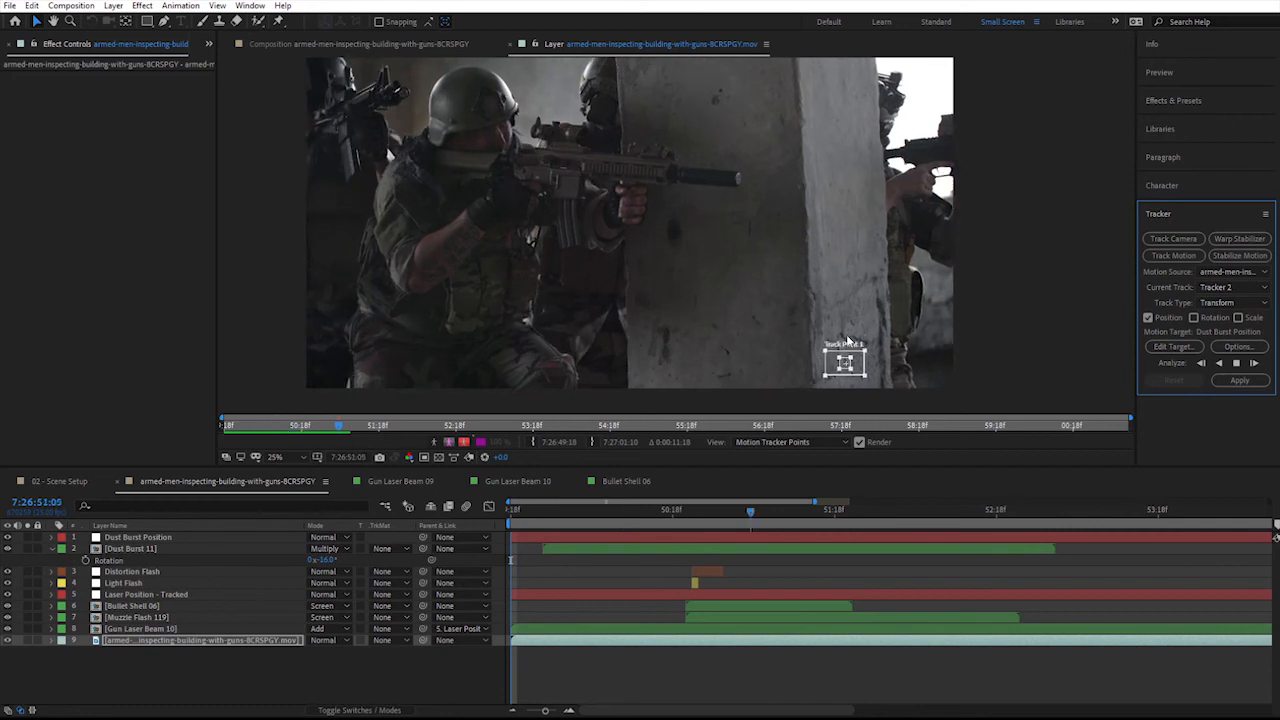
left_click(1237, 364)
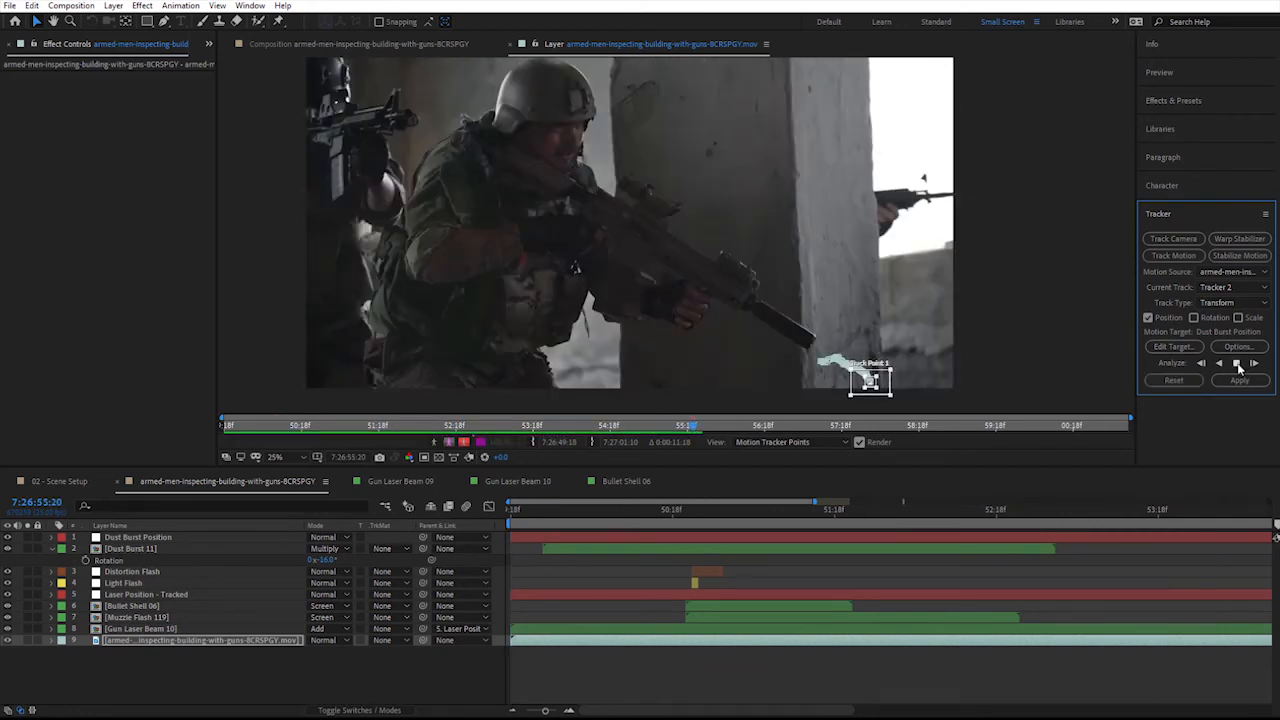
- Apply the tracking data to the Dust Burst Position null in both X and Y dimensions
left_click_drag(1039, 506, 1056, 510)
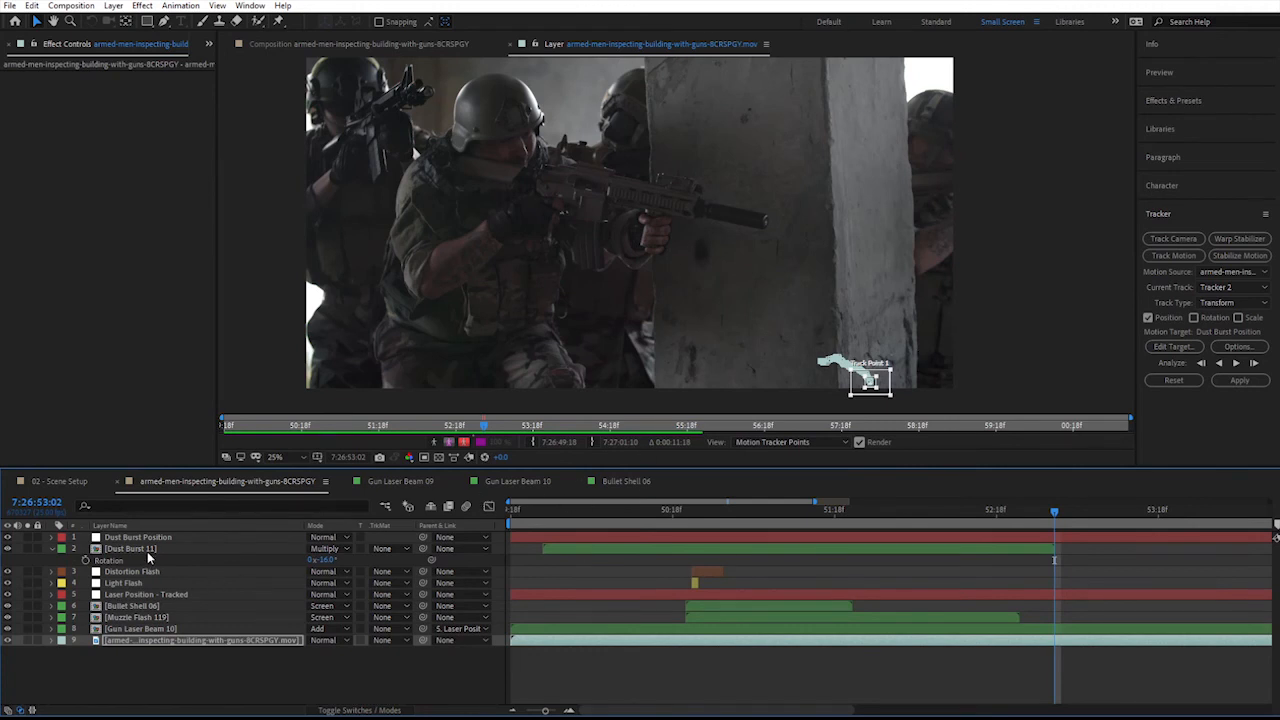
left_click(1162, 347)
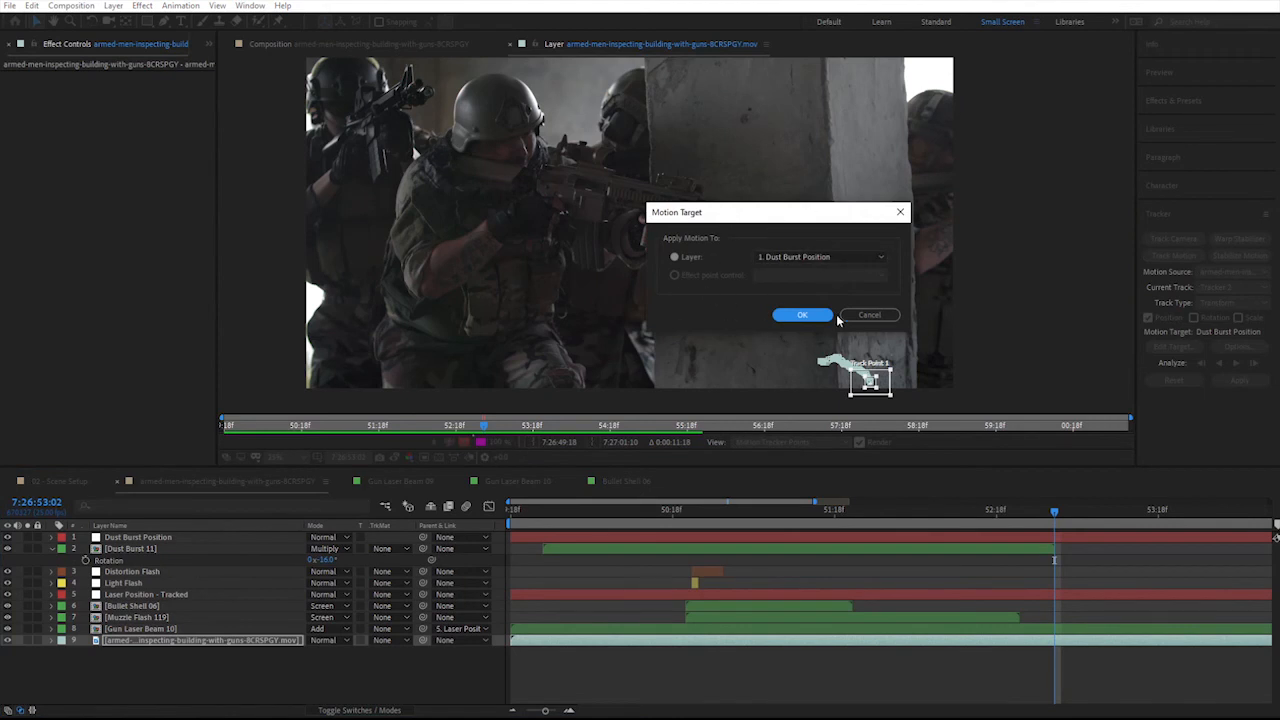
left_click(801, 316)
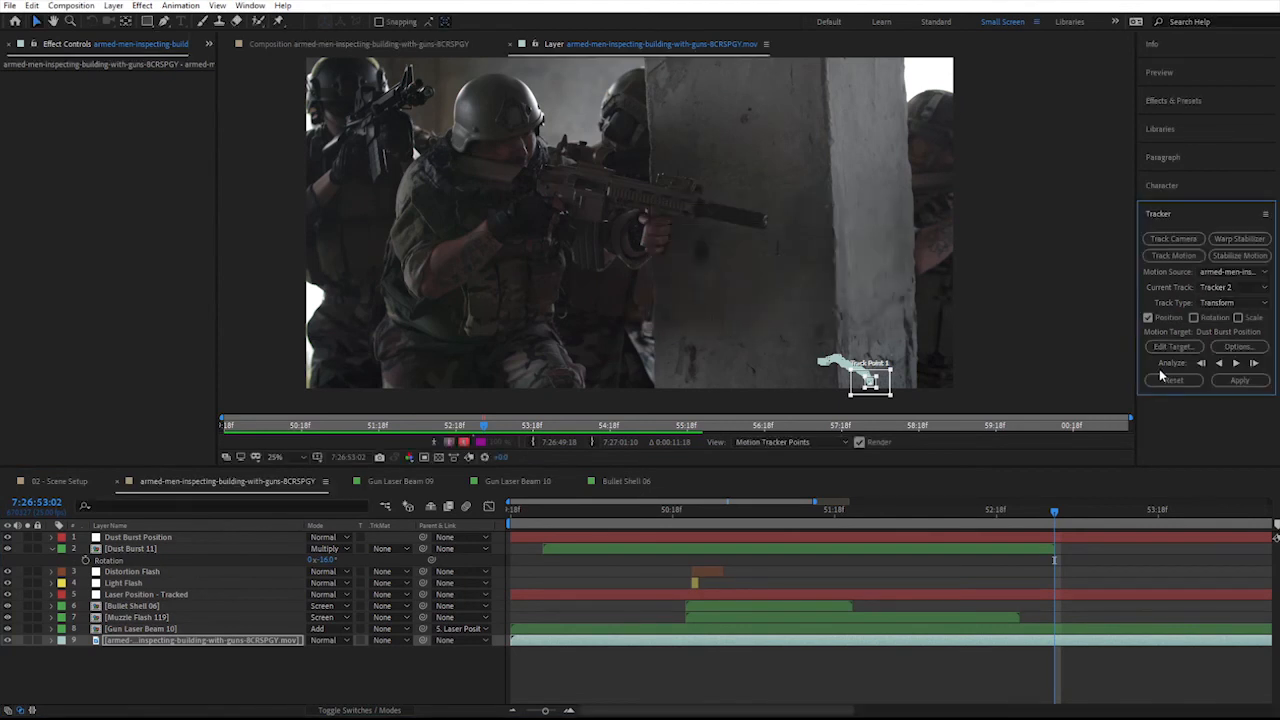
left_click(1238, 381)
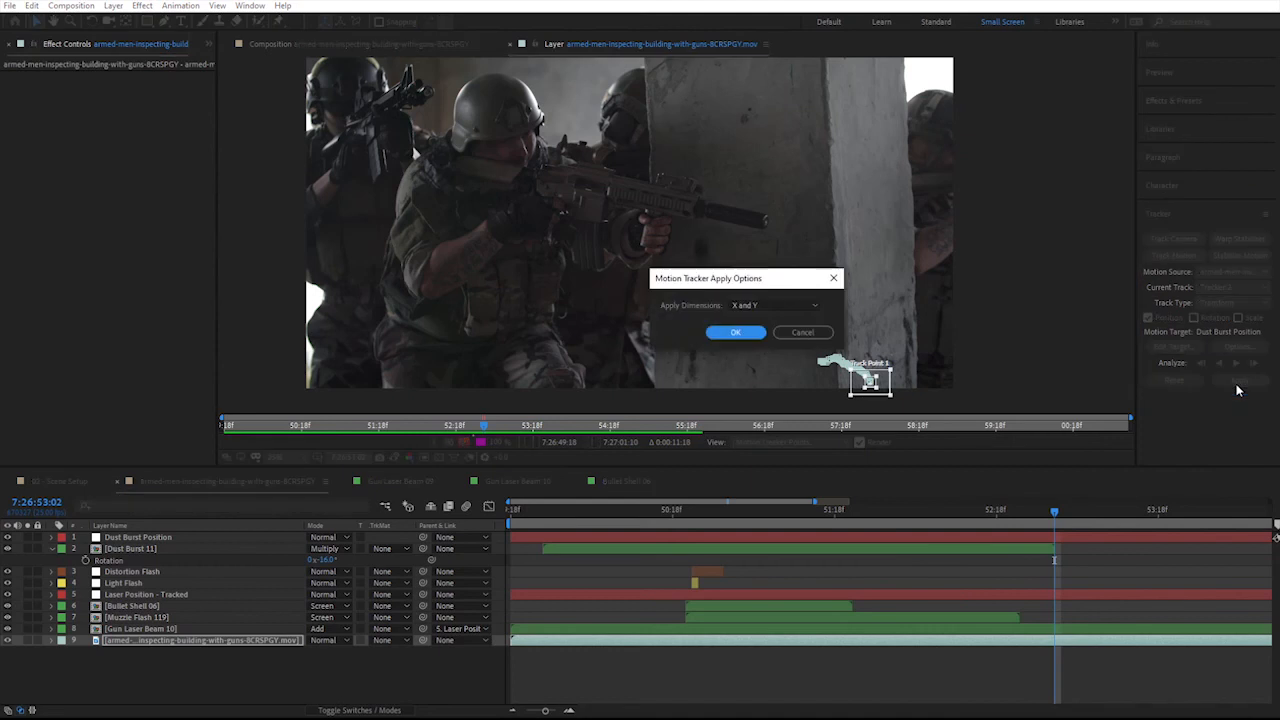
left_click(736, 332)
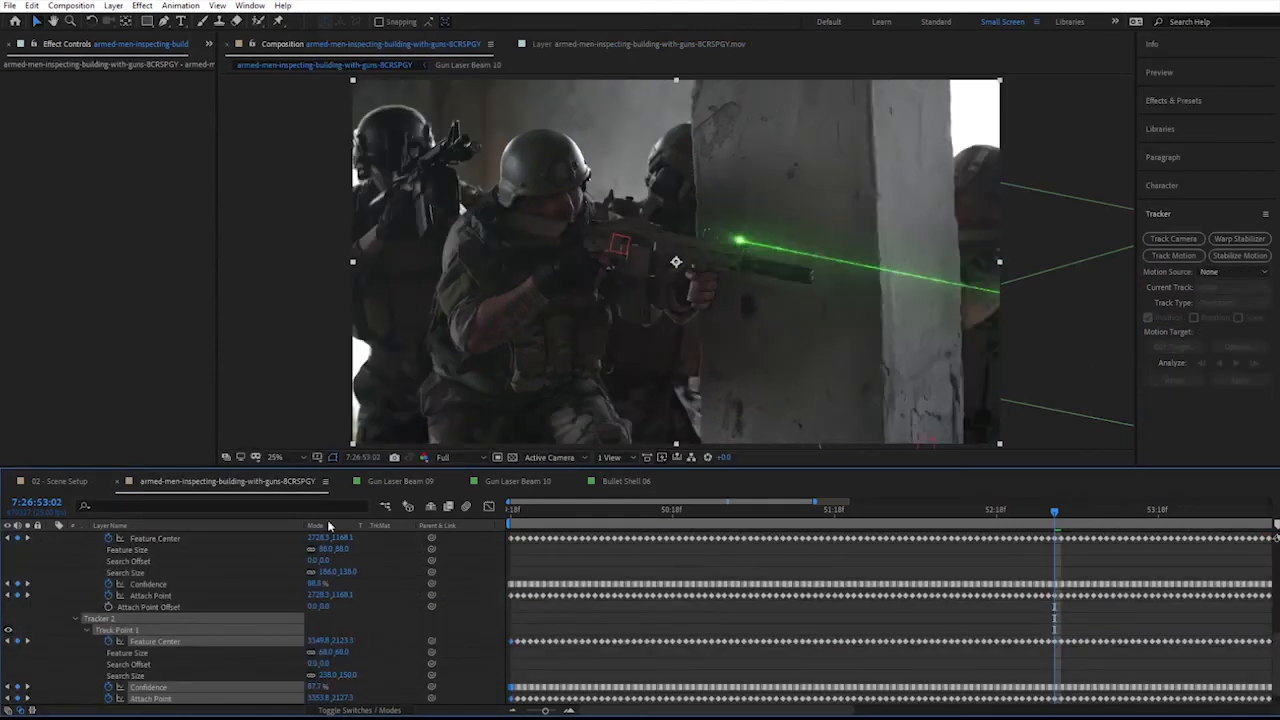
- Collapse the footage layer's tracker properties and scrub the timeline to check the motion of the Dust Burst Position null
scroll(166, 606, "up", 4)
left_click(53, 641)
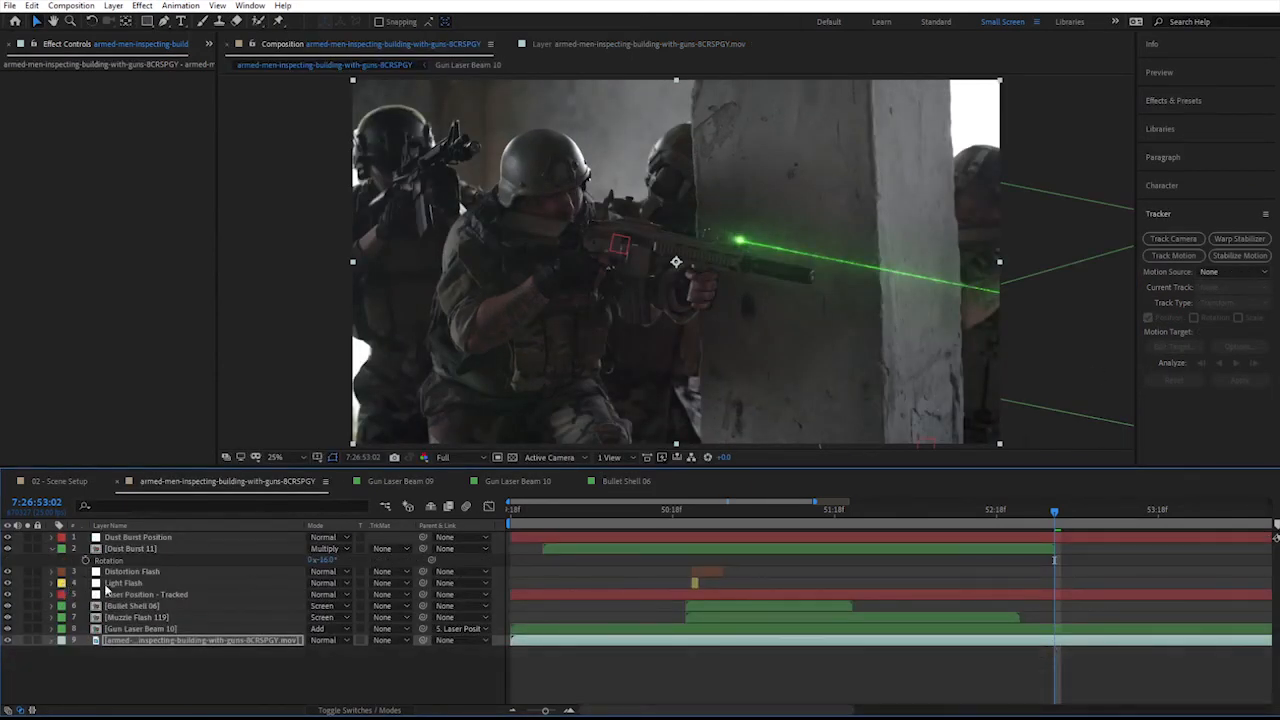
left_click(155, 539)
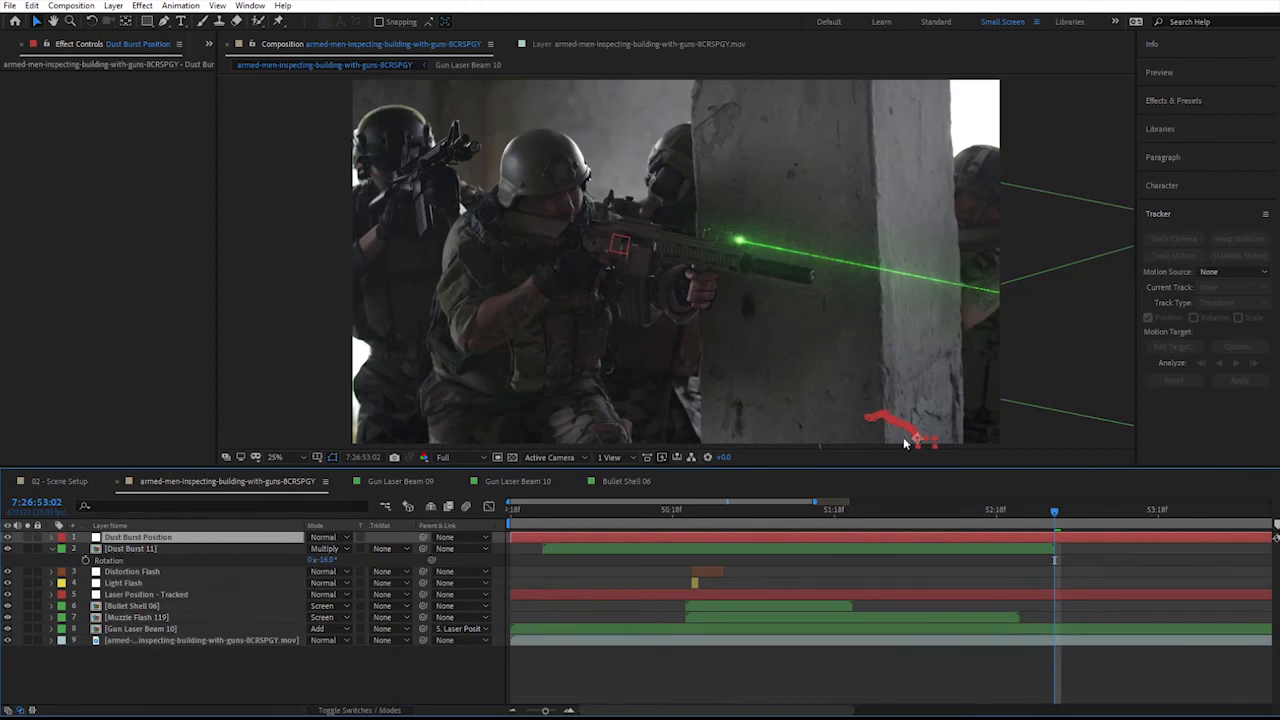
left_click_drag(836, 513, 808, 484)
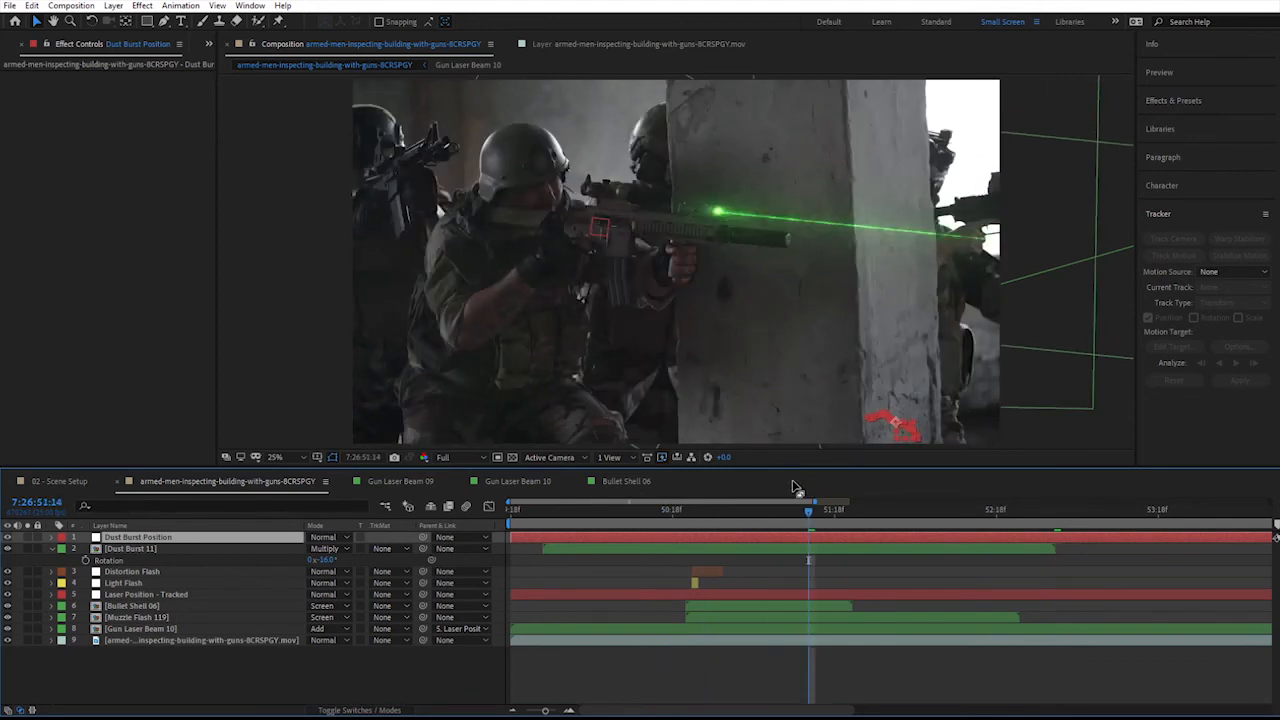
- Parent the Dust Burst 11 layer to the Dust Burst Position null and check its motion around 7:26:50:06
left_click(133, 550)
left_click(561, 507)
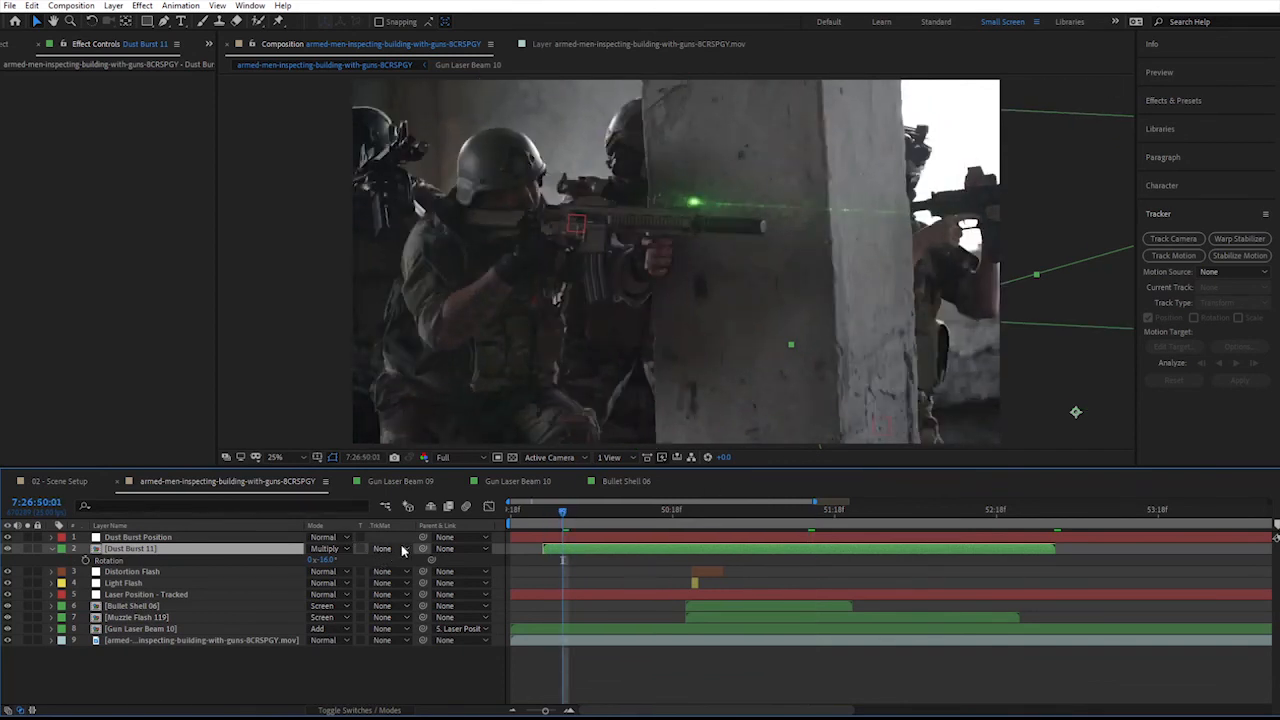
left_click_drag(421, 548, 175, 538)
left_click(51, 549)
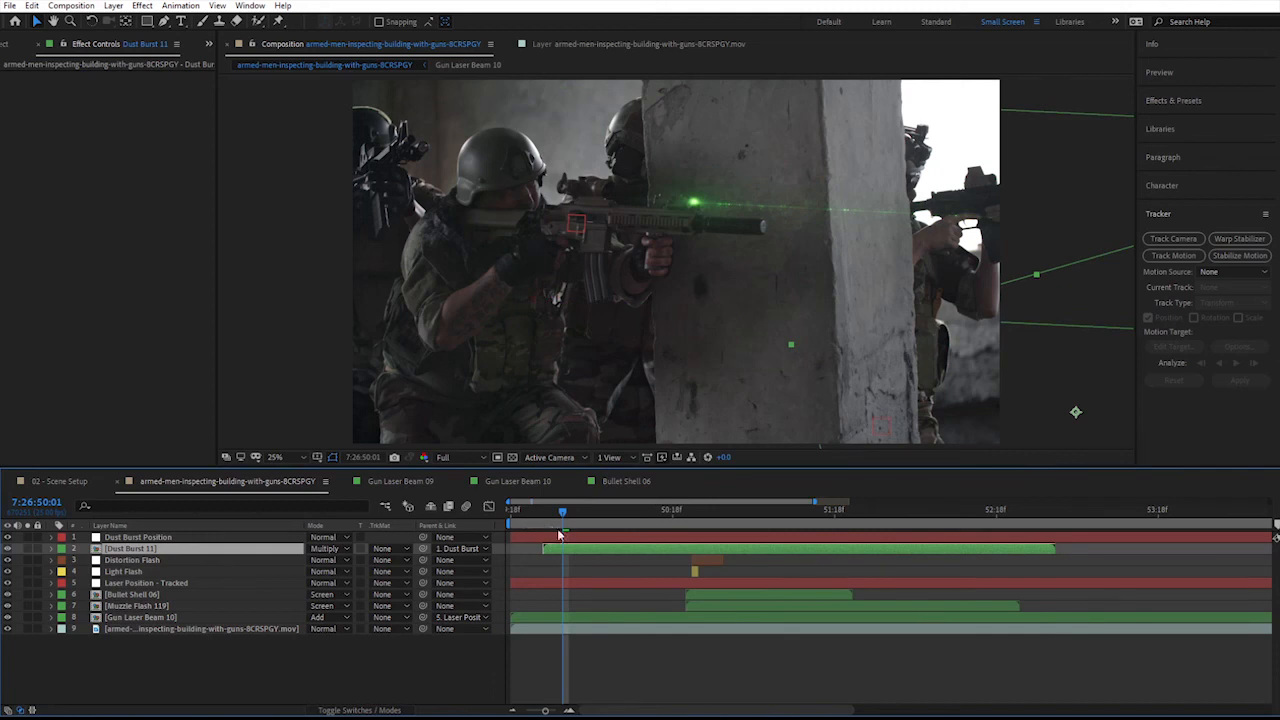
key("space")
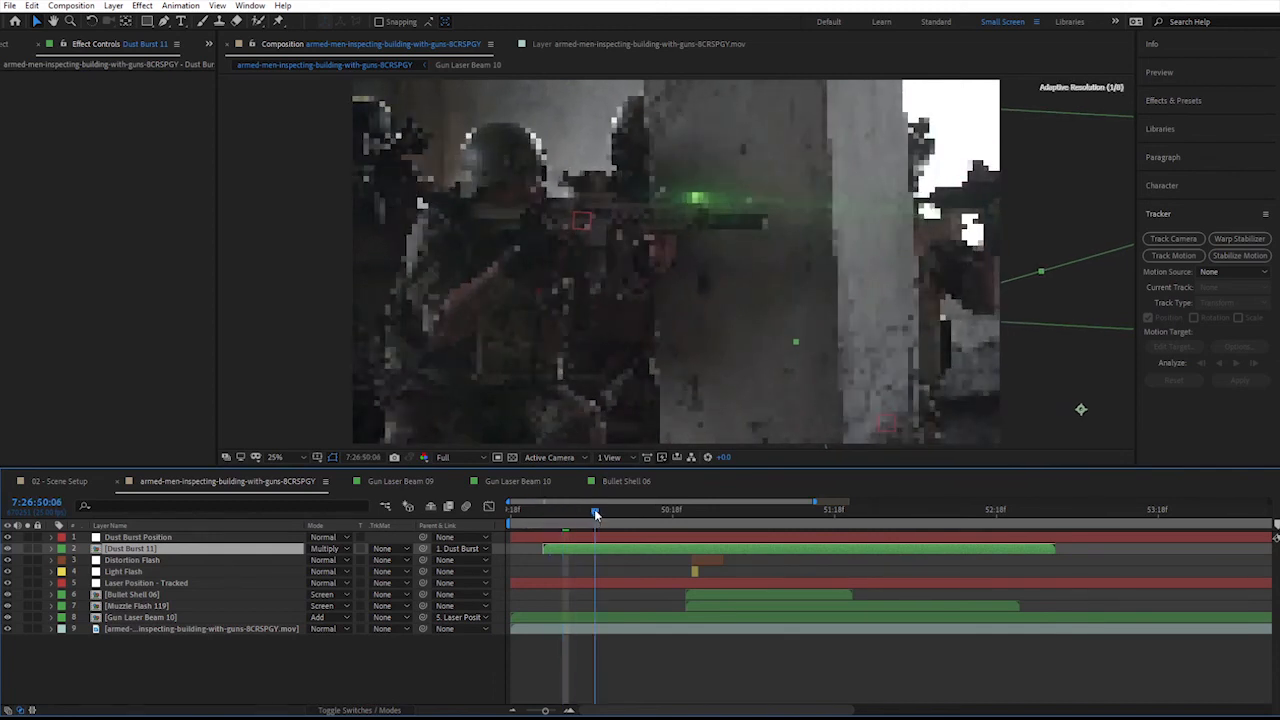
- Move the dust burst slightly up and outward along the pillar's lower outer edge and preview its placement
left_click_drag(920, 436, 928, 399)
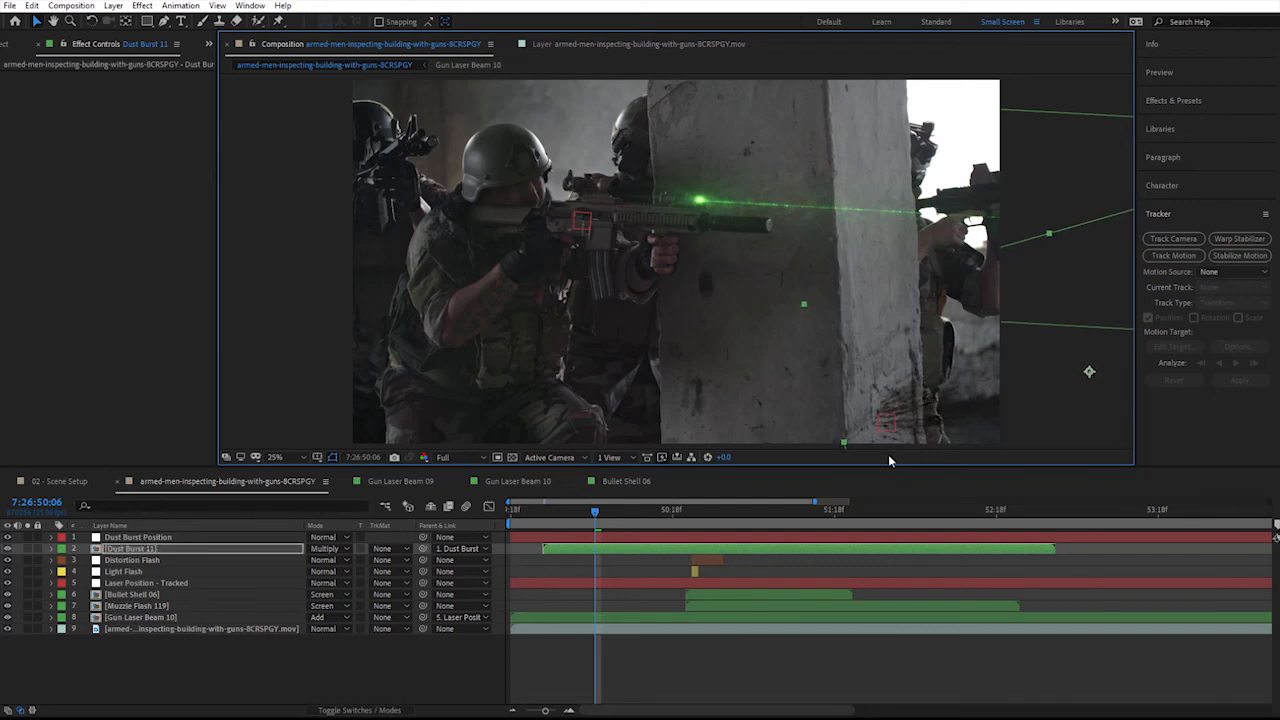
key("space")
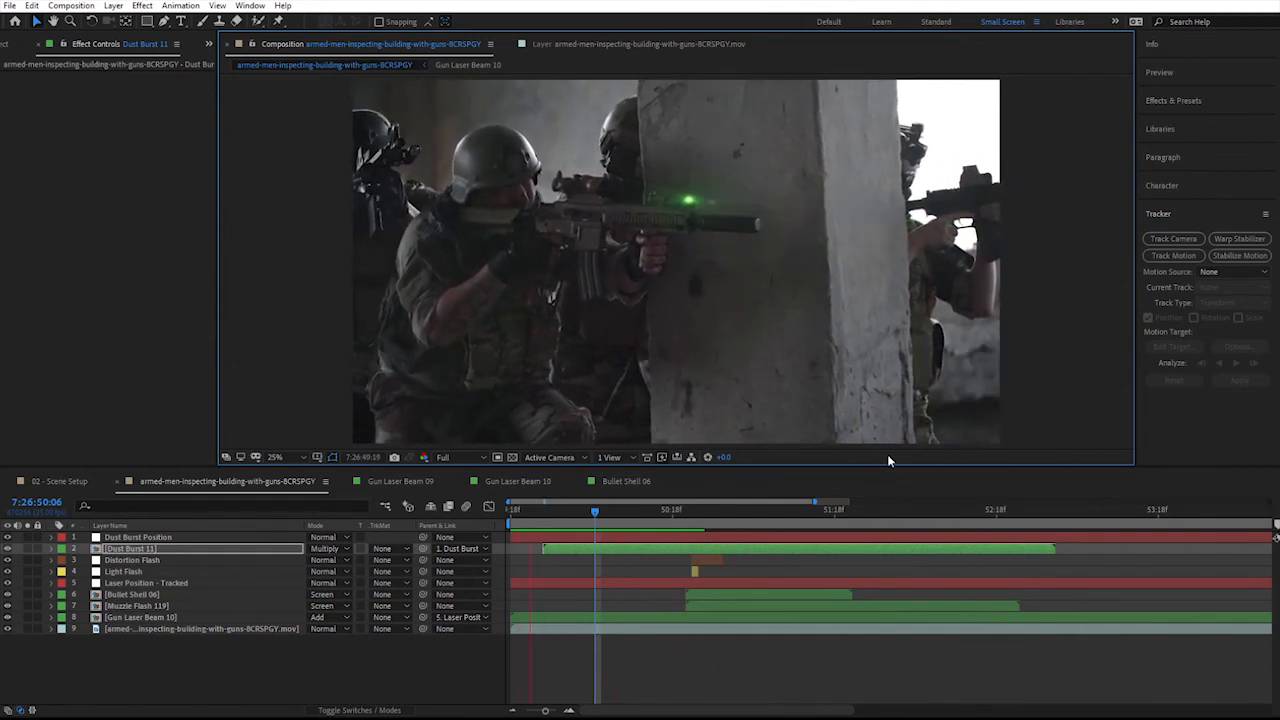
key("space")
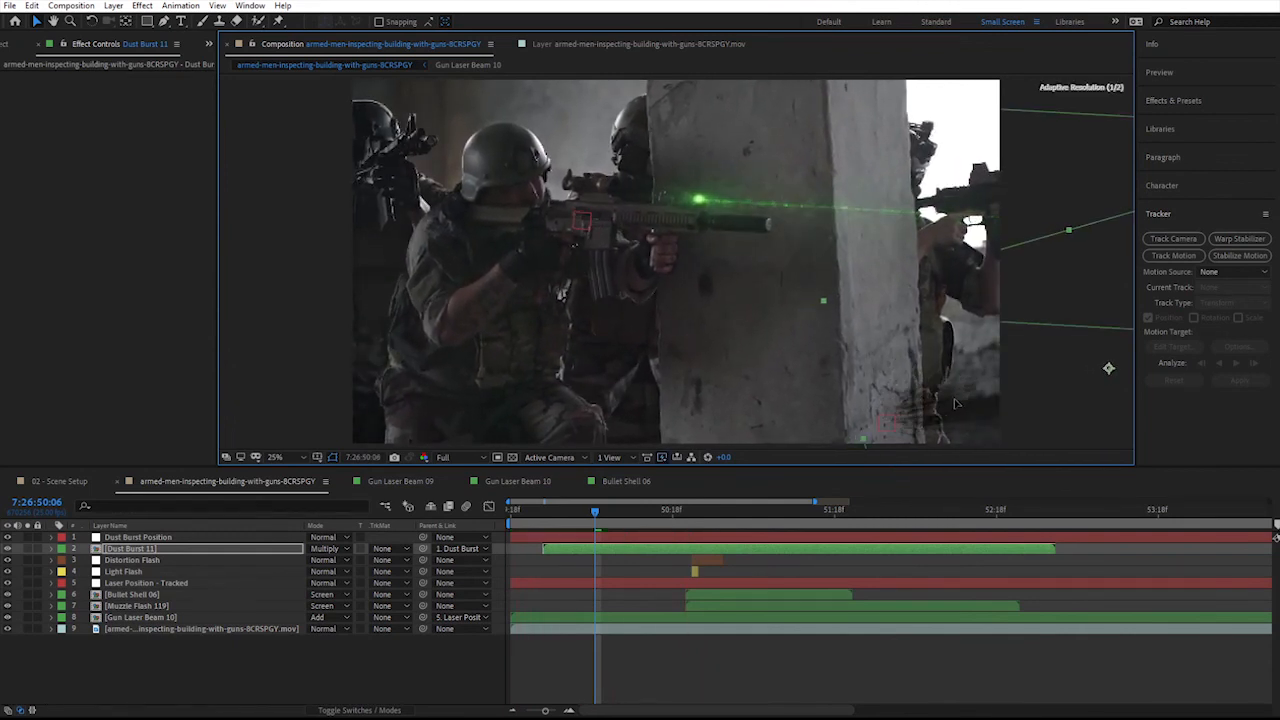
key("space")
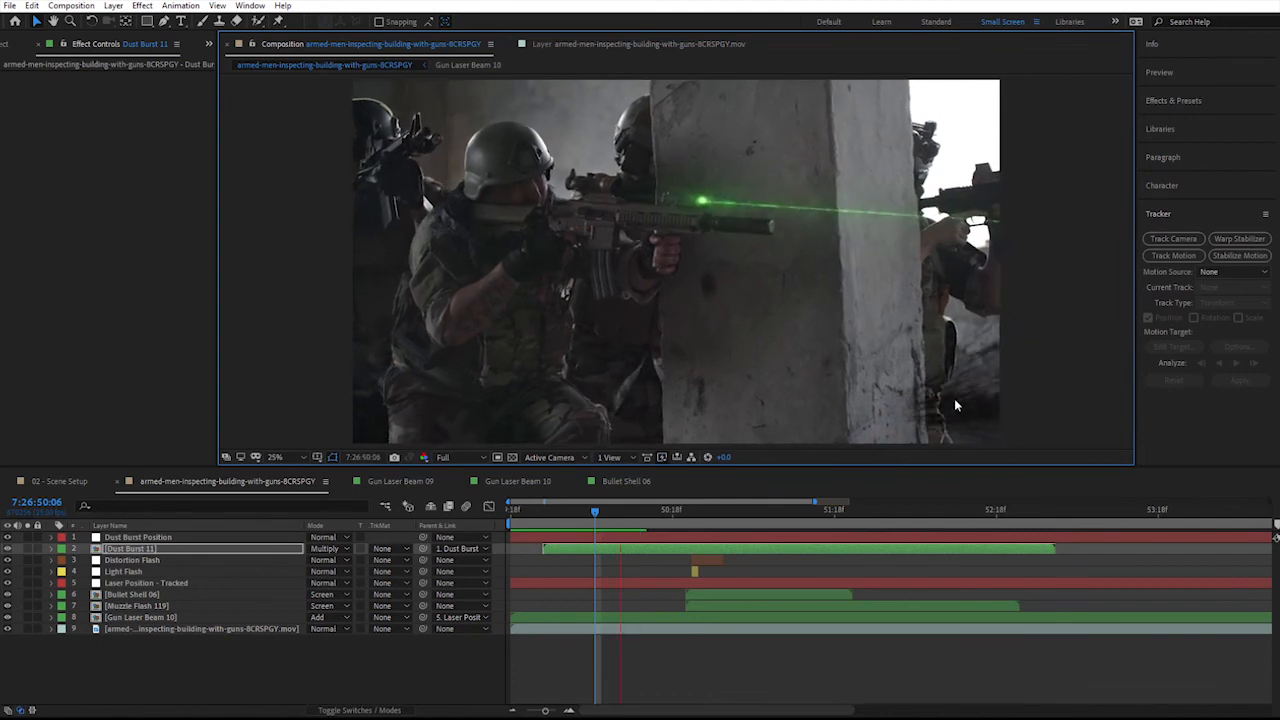
key("space")
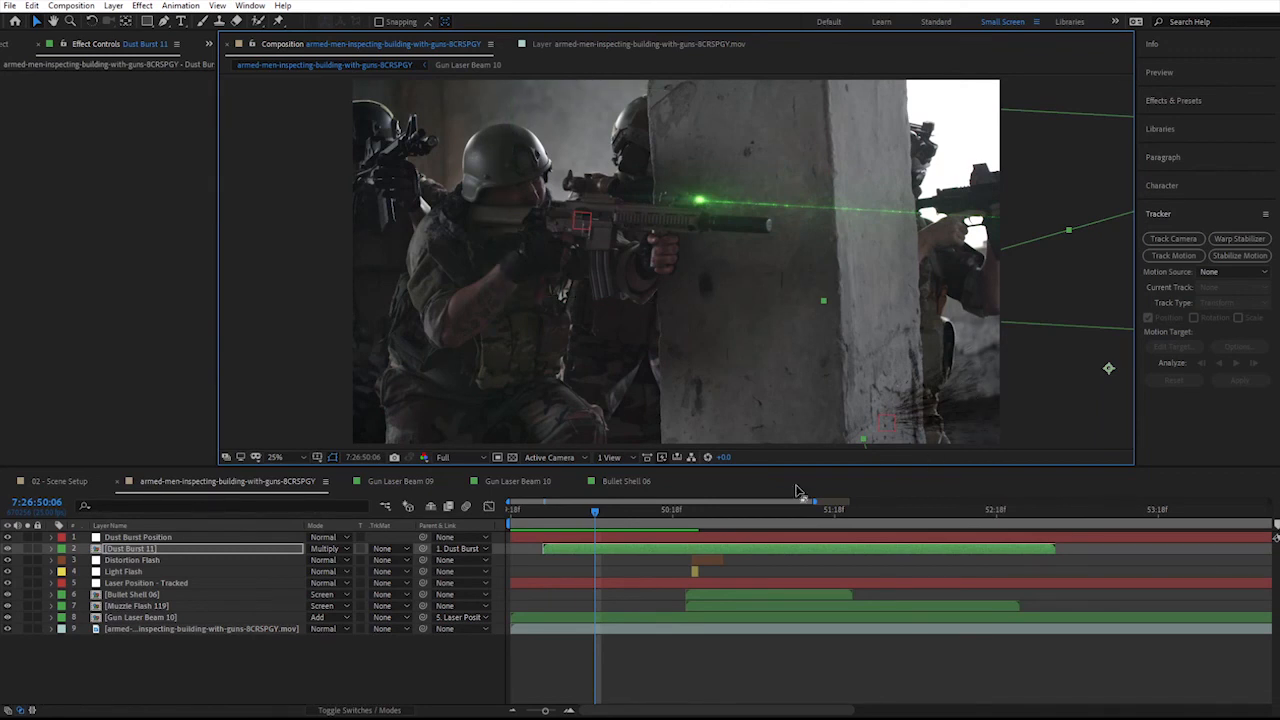
- Time-stretch the Dust Burst 11 layer with a stretch factor of 50, holding its in-point, and preview the faster burst
right_click(602, 550)
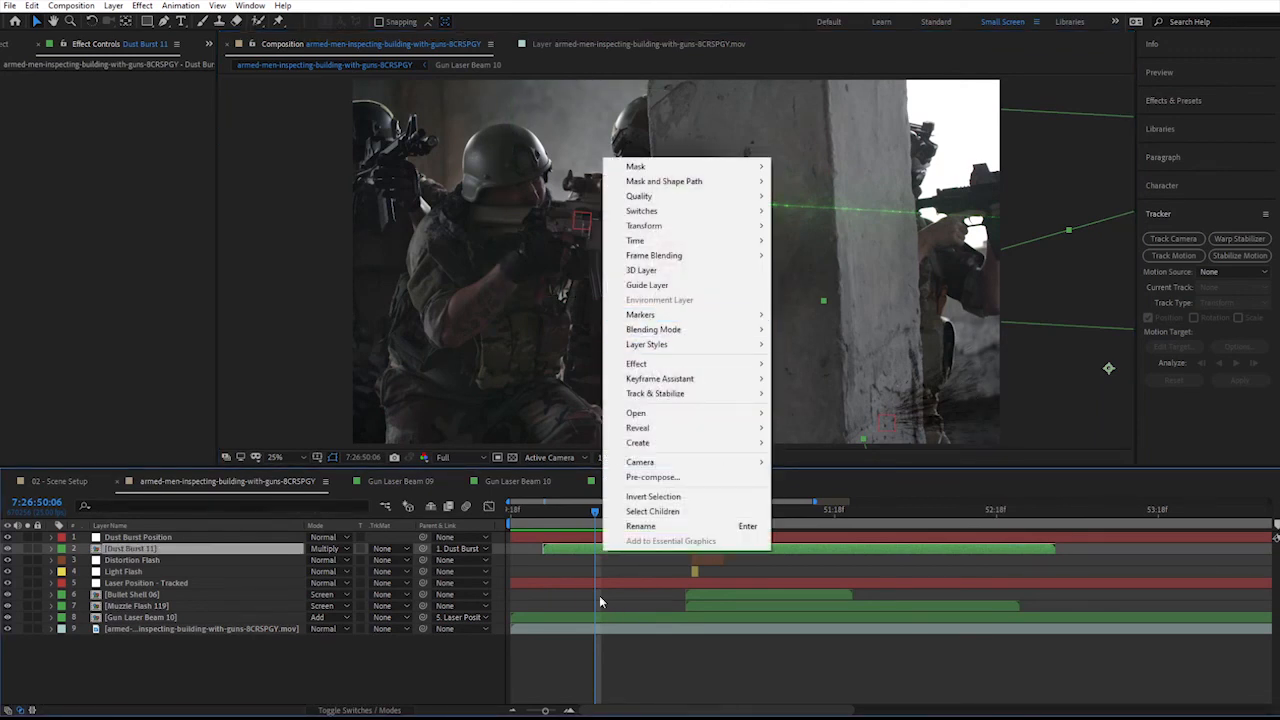
left_click(572, 545)
right_click(572, 545)
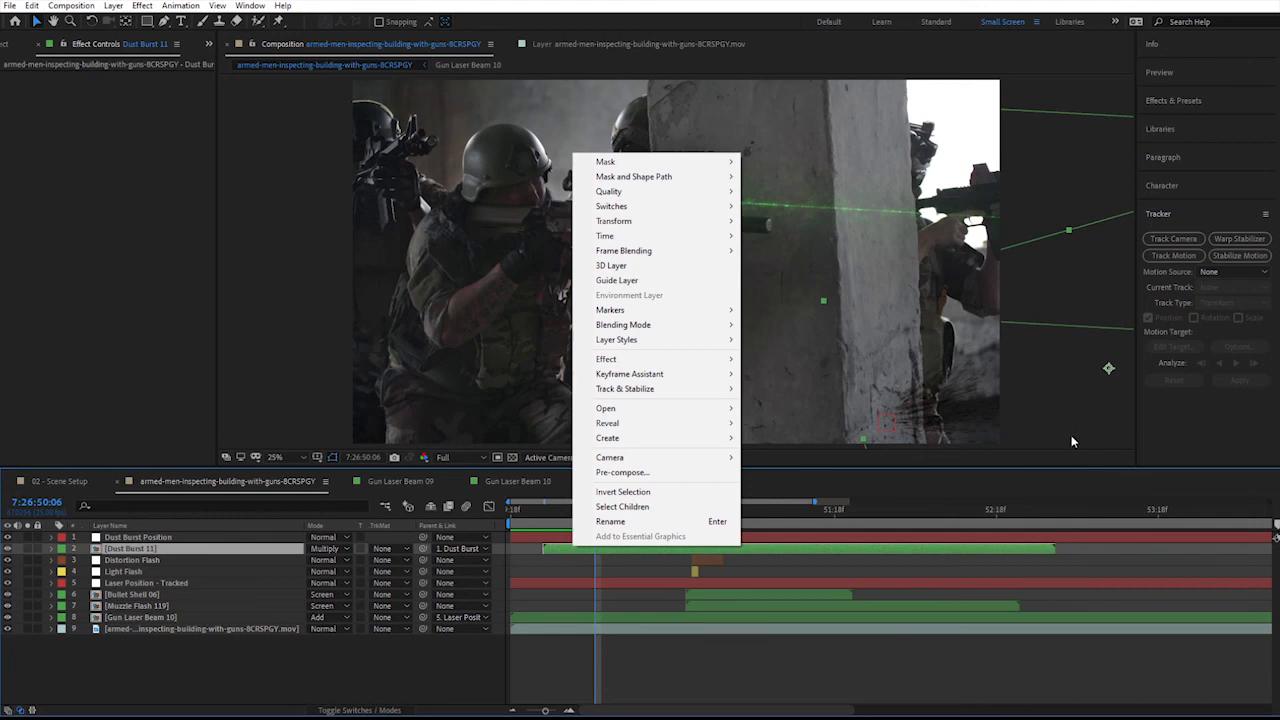
left_click(808, 556)
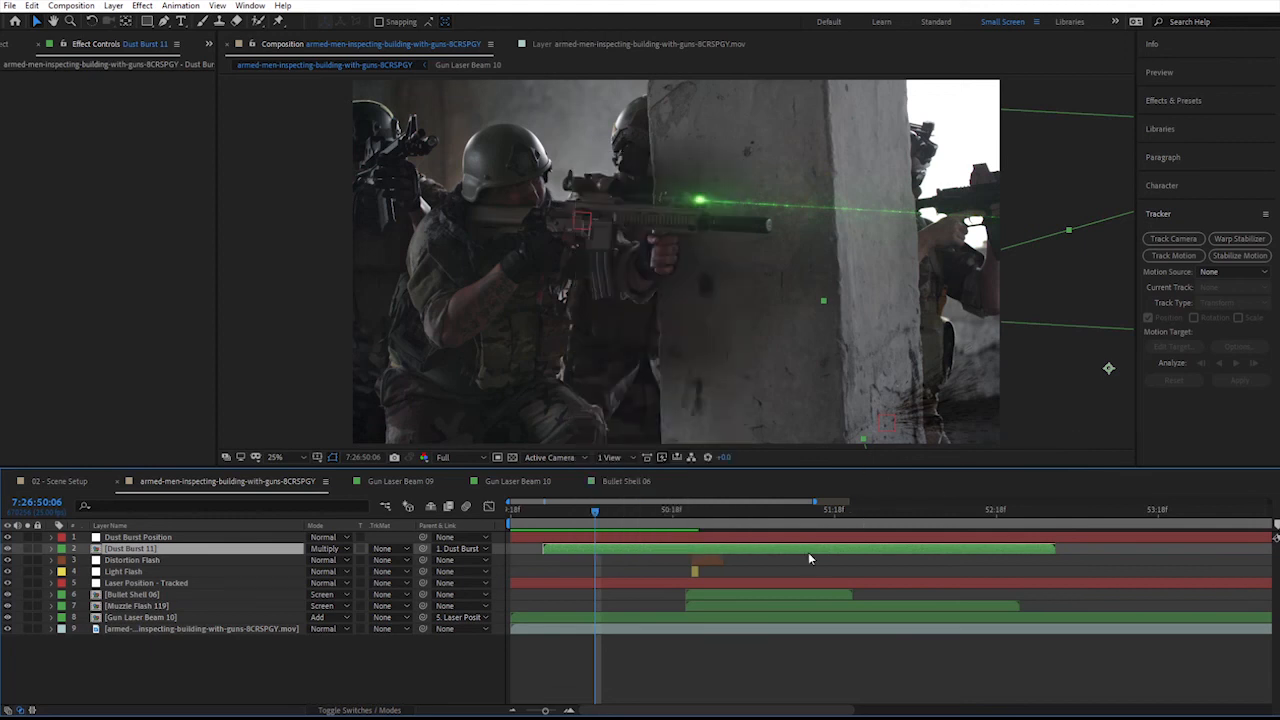
right_click(802, 549)
mouse_move(843, 242)
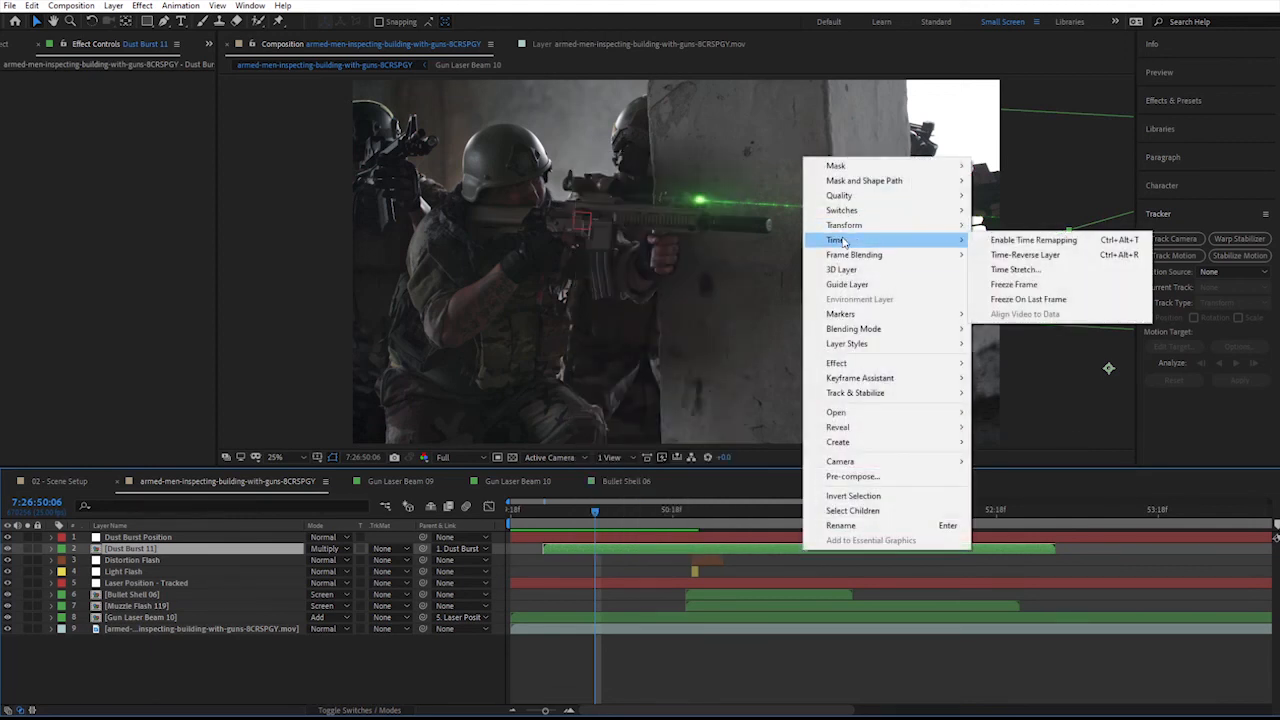
left_click(1110, 268)
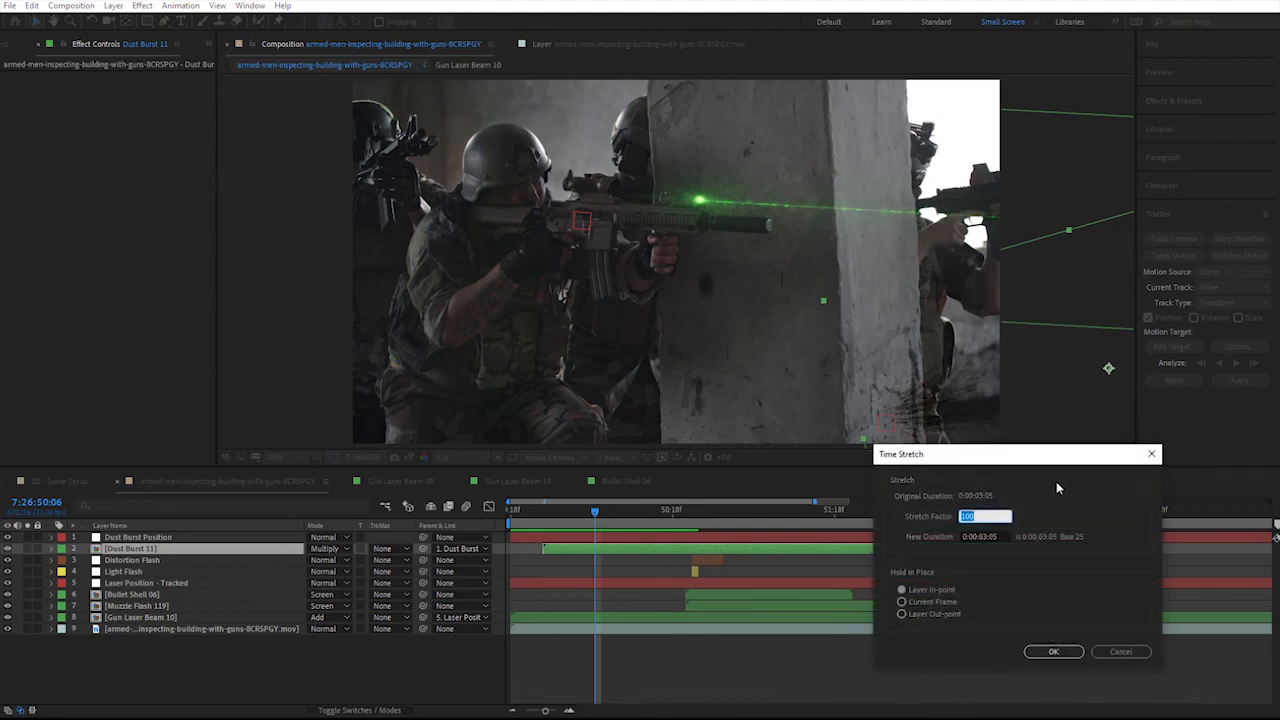
type("50")
key("Return")
key("space")
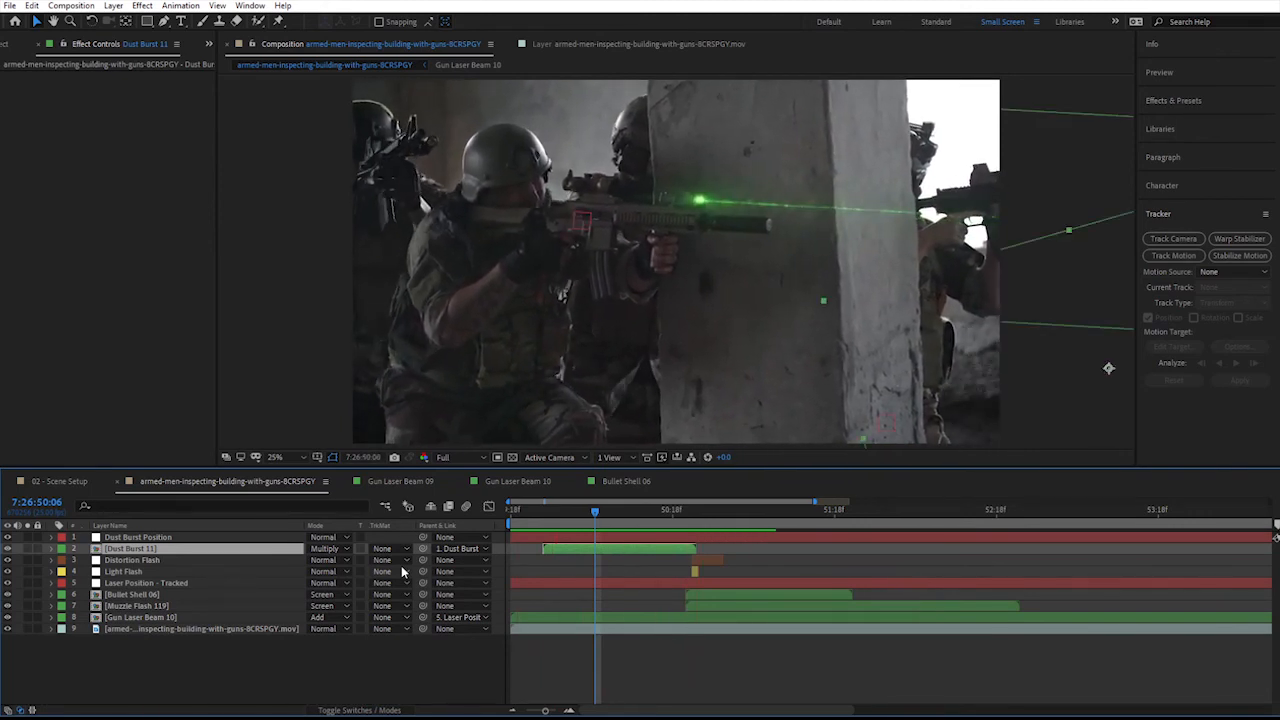
- Replace the Dust Burst 11 layer's source with Dust Burst 07, set its blending mode to Screen and preview it
left_click_drag(593, 509, 556, 519)
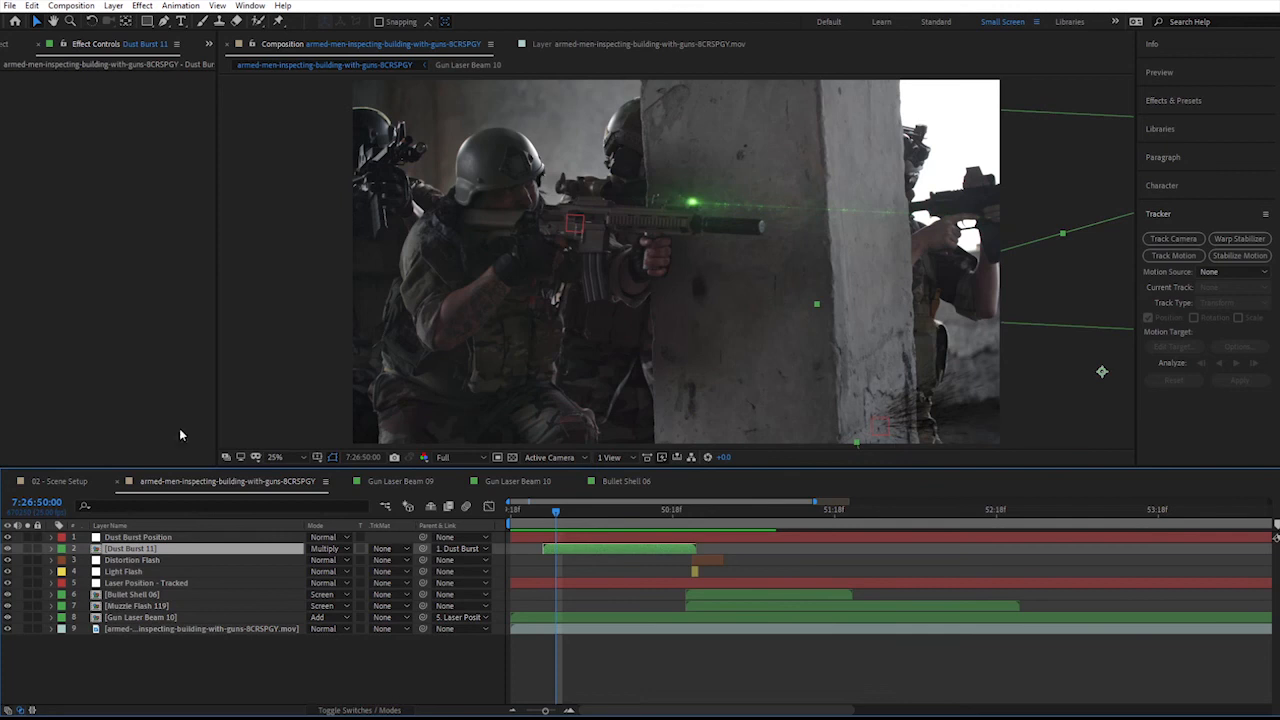
left_click(5, 45)
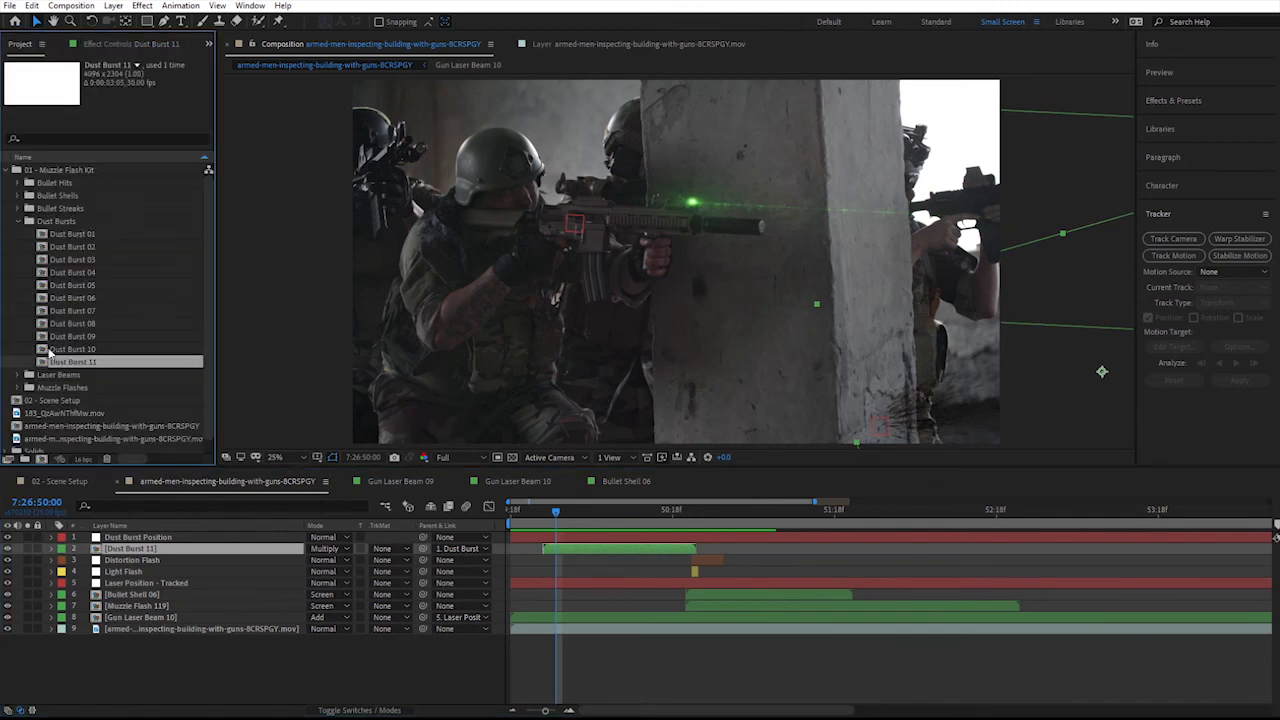
left_click(95, 311)
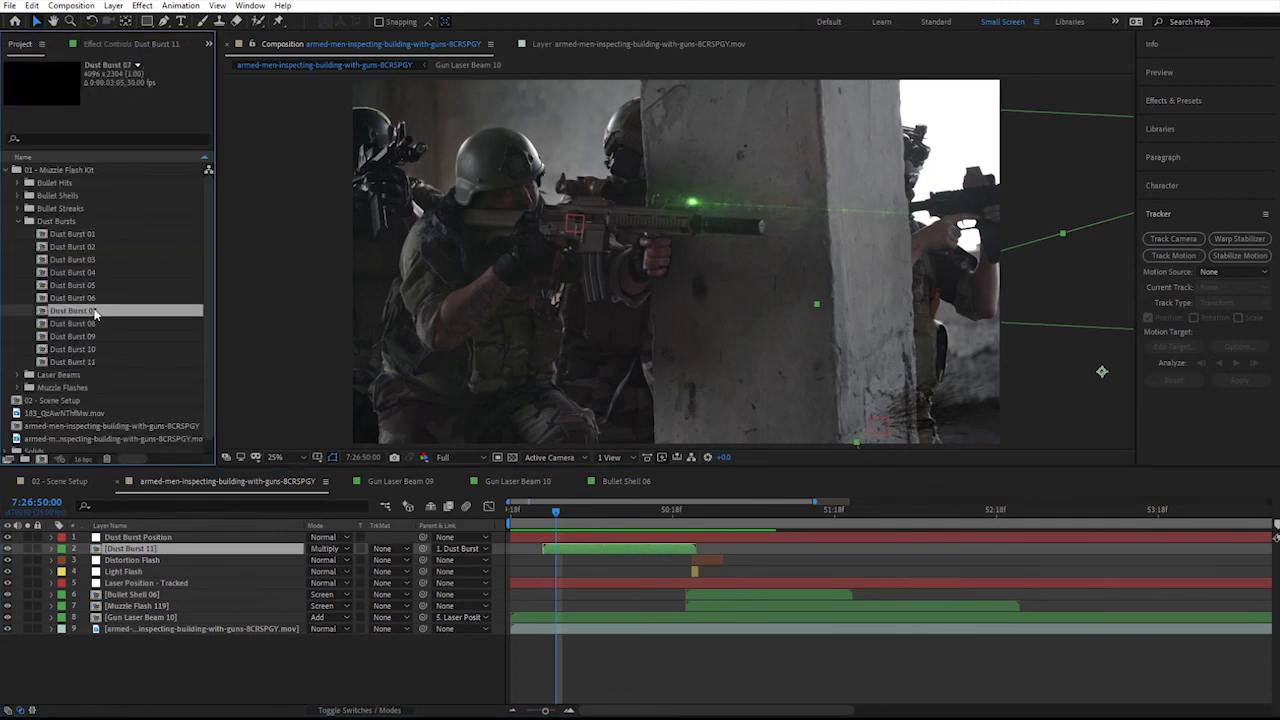
left_click_drag(95, 313, 165, 553)
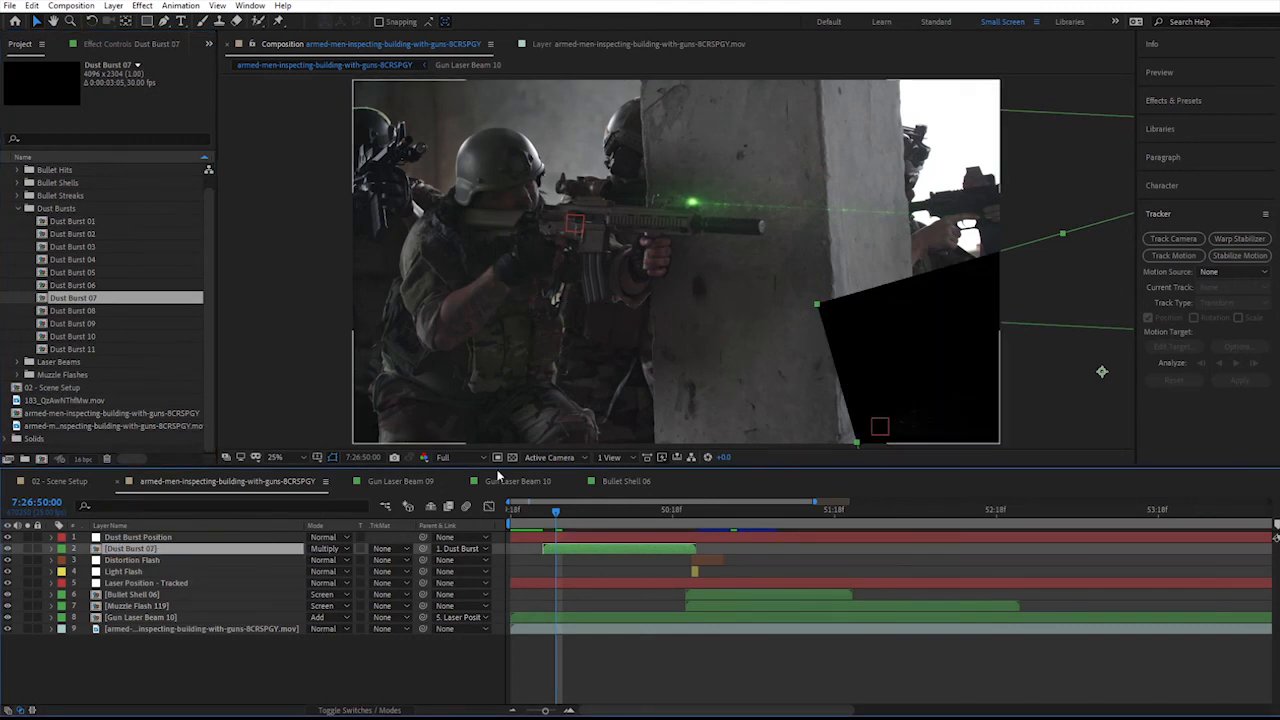
left_click(340, 551)
left_click(358, 127)
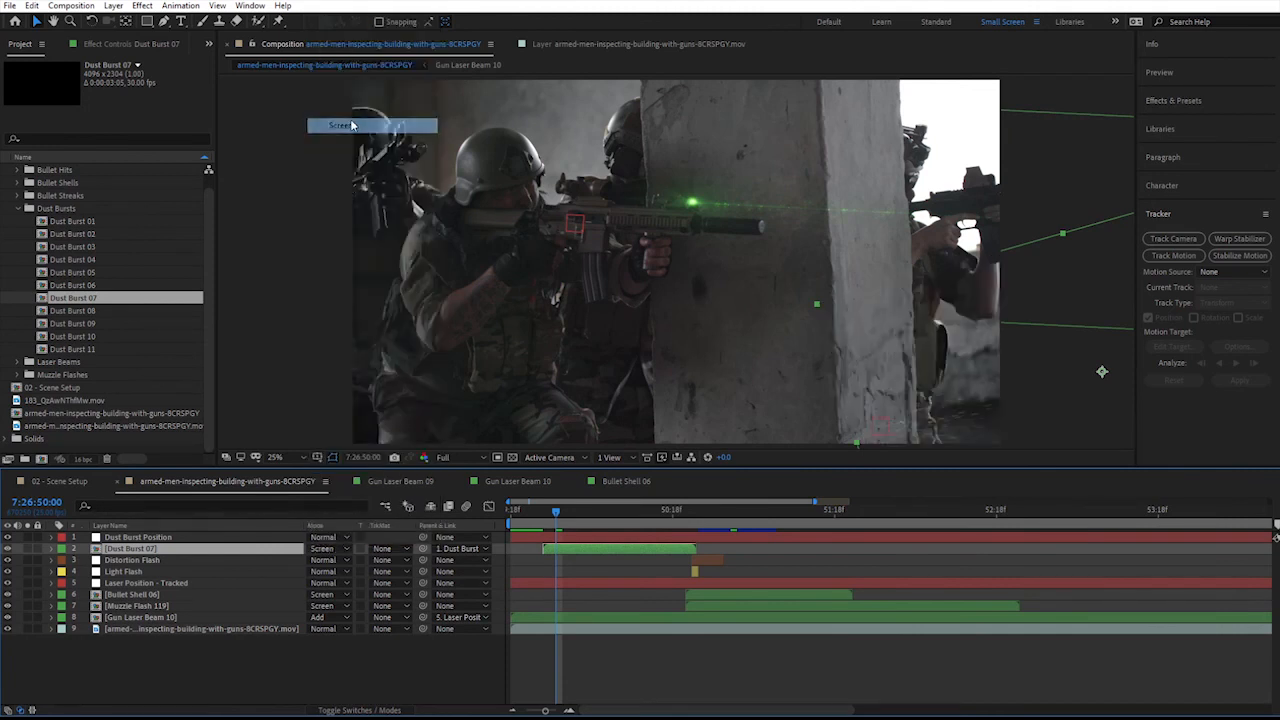
key("space")
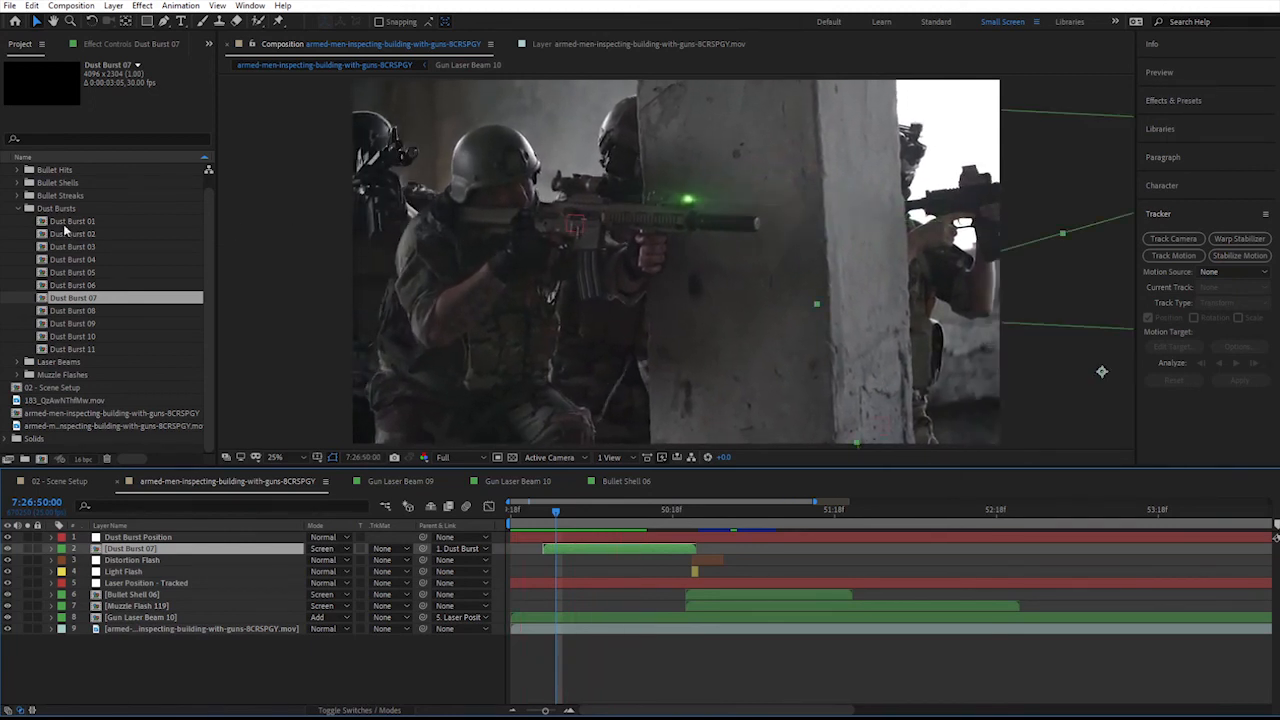
- Add Muzzle Flash 87 from the Bullet Hits folder to the composition, over the upper part of the pillar
left_click(16, 208)
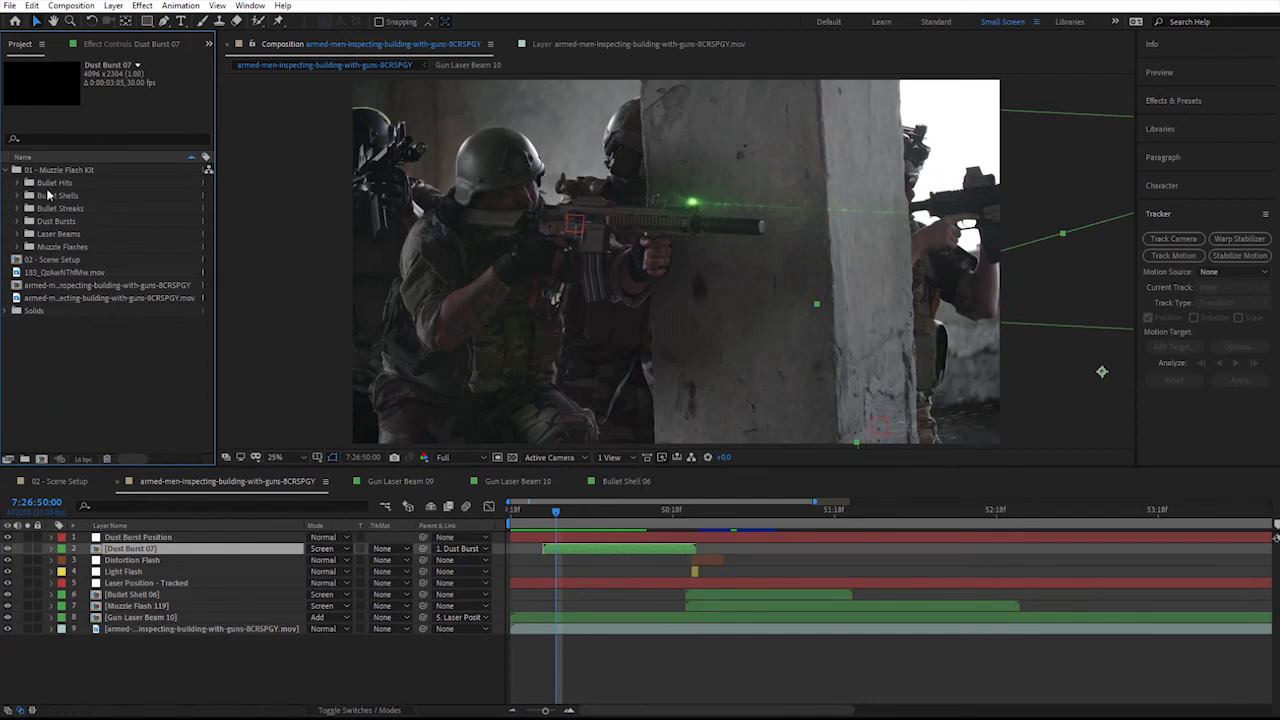
left_click(45, 183)
left_click(18, 184)
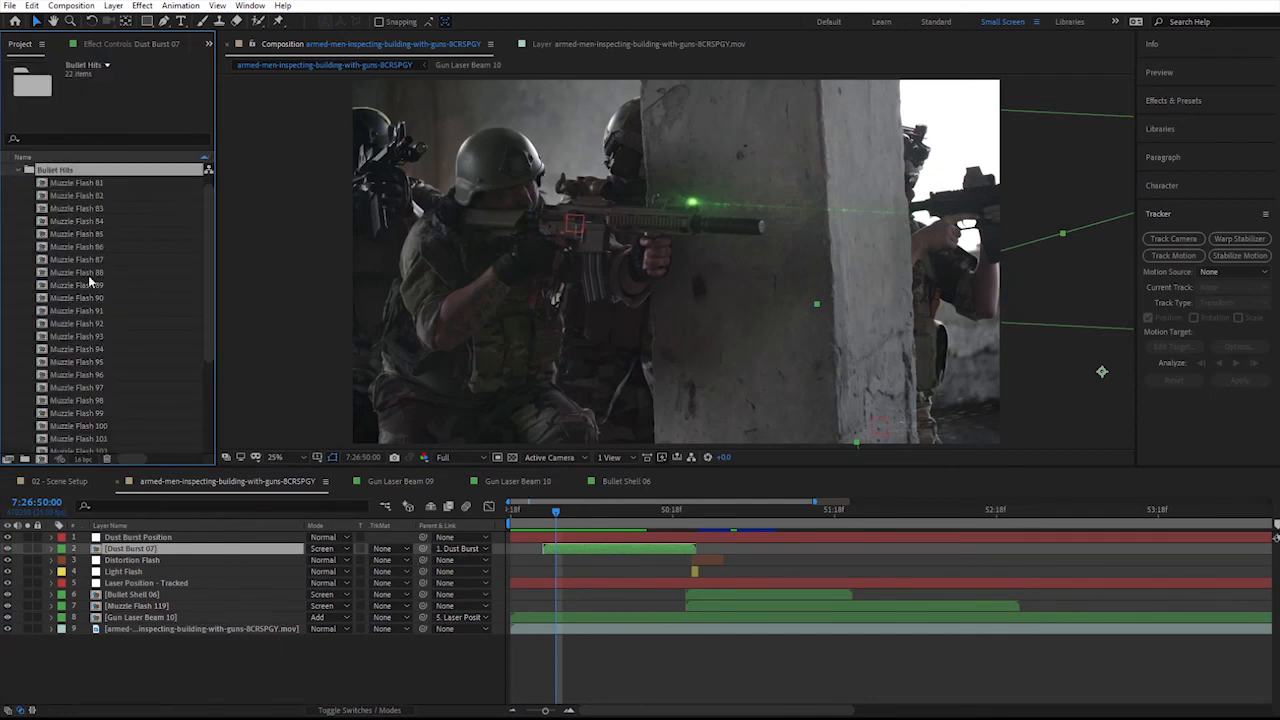
left_click(95, 200)
left_click(68, 260)
left_click_drag(68, 260, 853, 157)
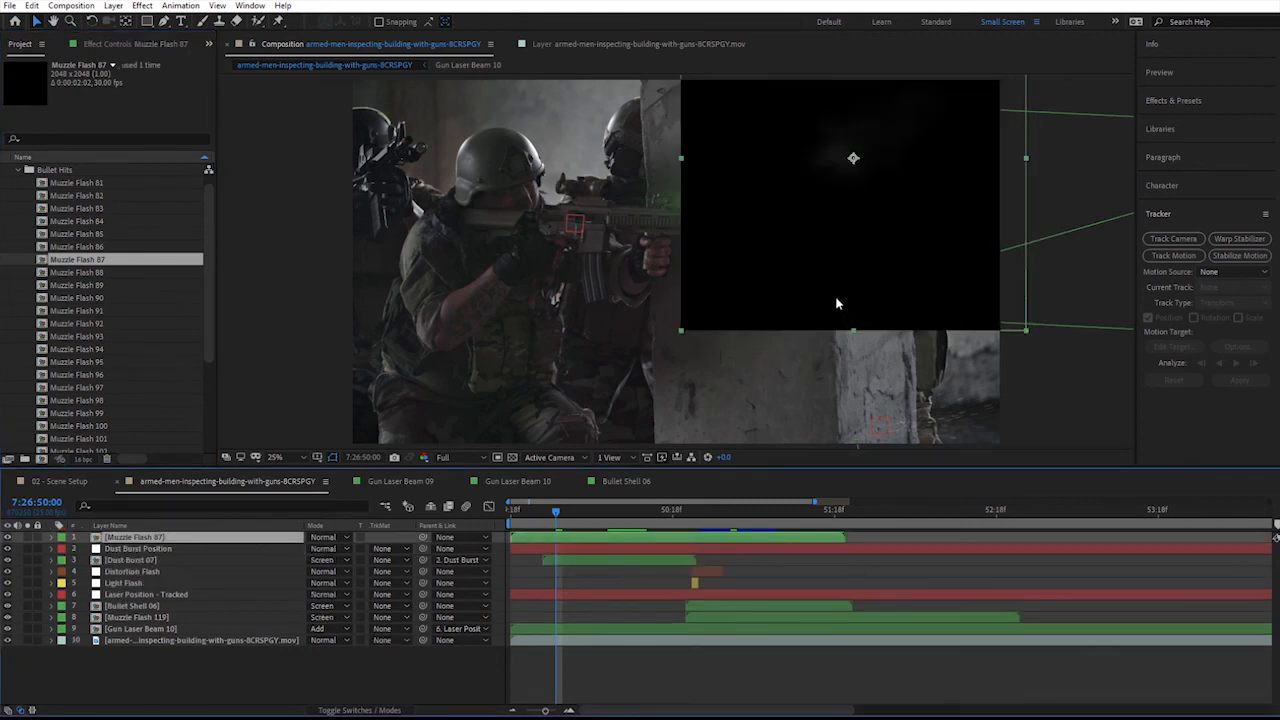
- Set the Muzzle Flash 87 layer's blending mode to Screen and preview the bullet hit
left_click(323, 540)
left_click(360, 111)
key("space")
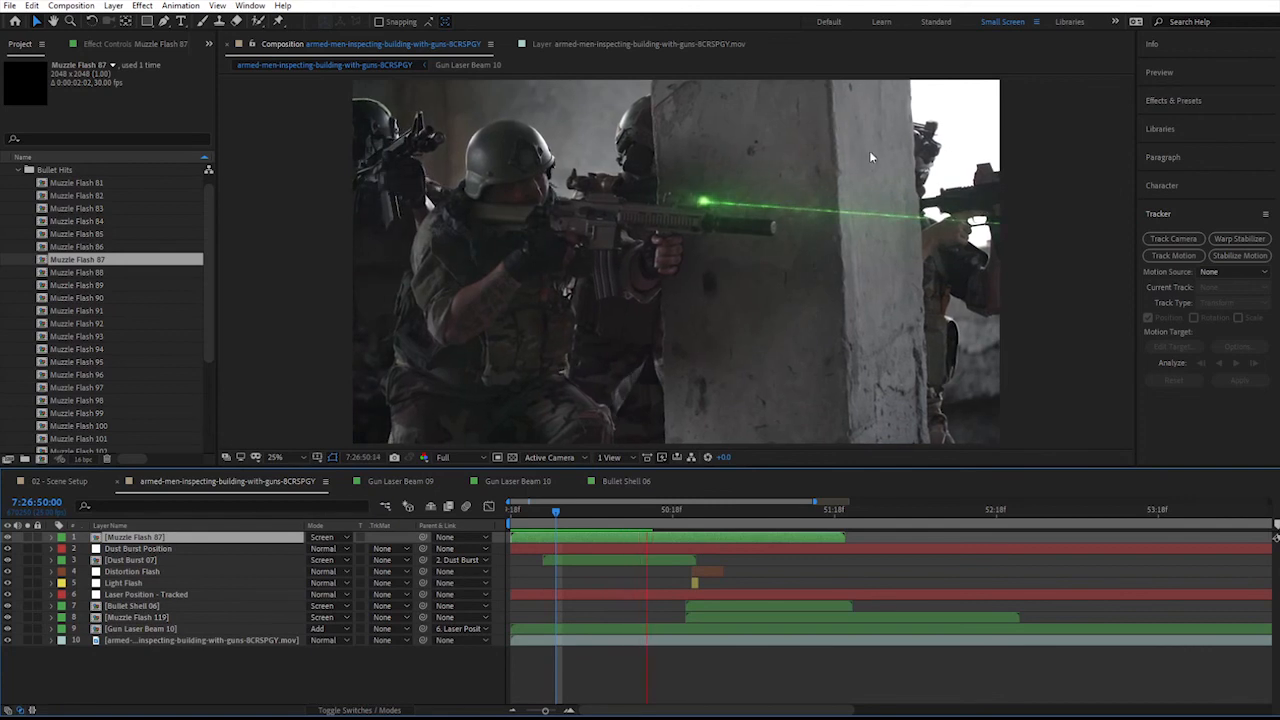
key("space")
- Move the Muzzle Flash 87 bullet hit onto the foreground soldier's helmet and preview it
left_click_drag(872, 160, 644, 162)
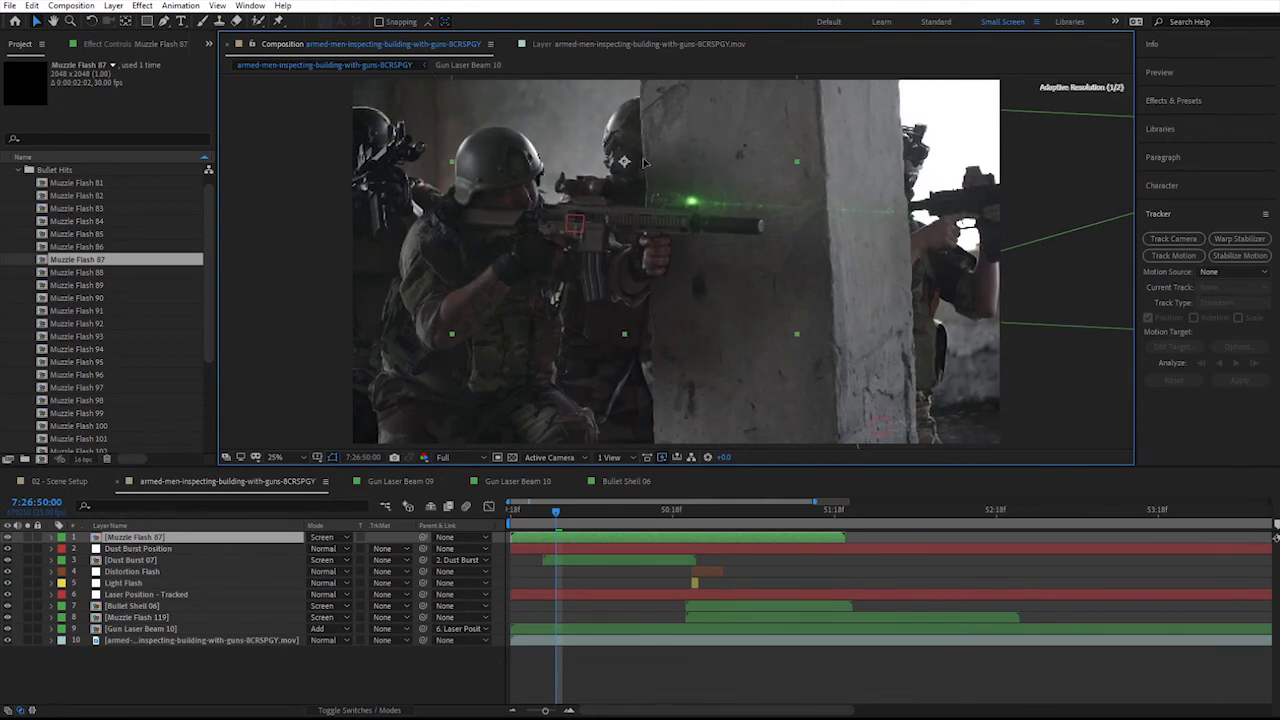
key("space")
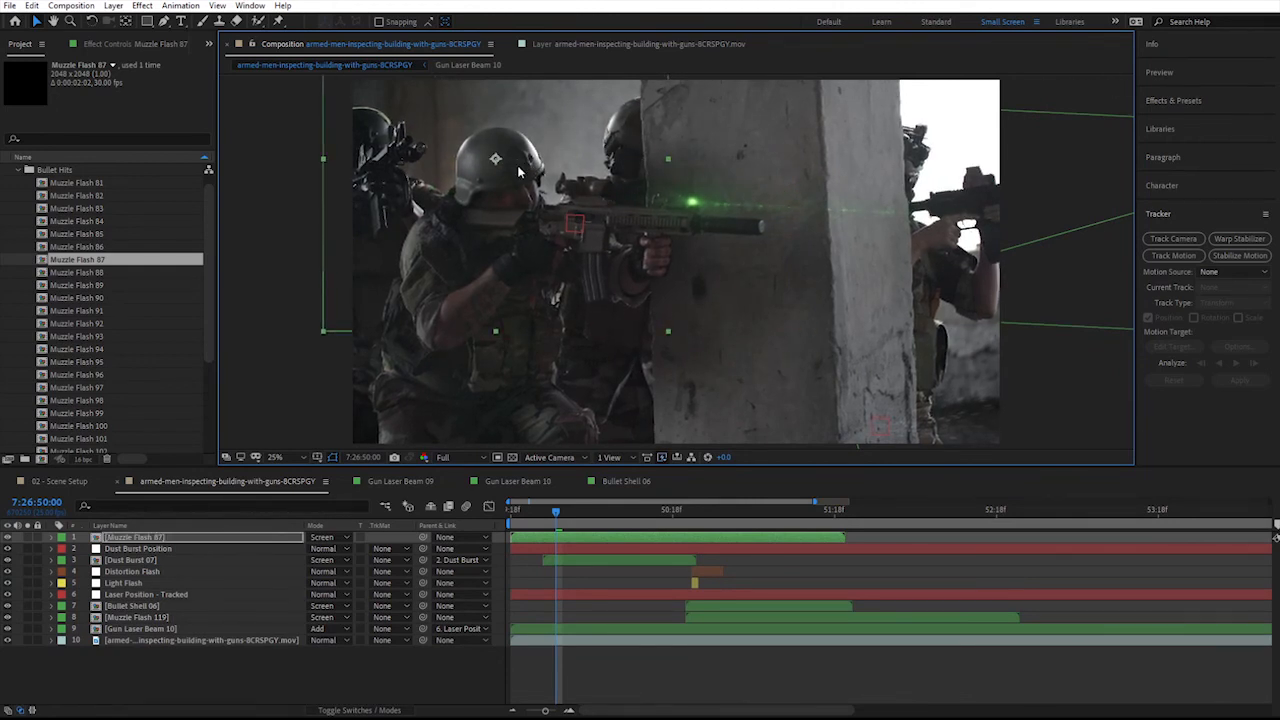
key("space")
- Shift the Muzzle Flash 87 layer in time so it starts a few frames after 7:26:50:00, and play it back
left_click_drag(526, 537, 597, 549)
key("space")
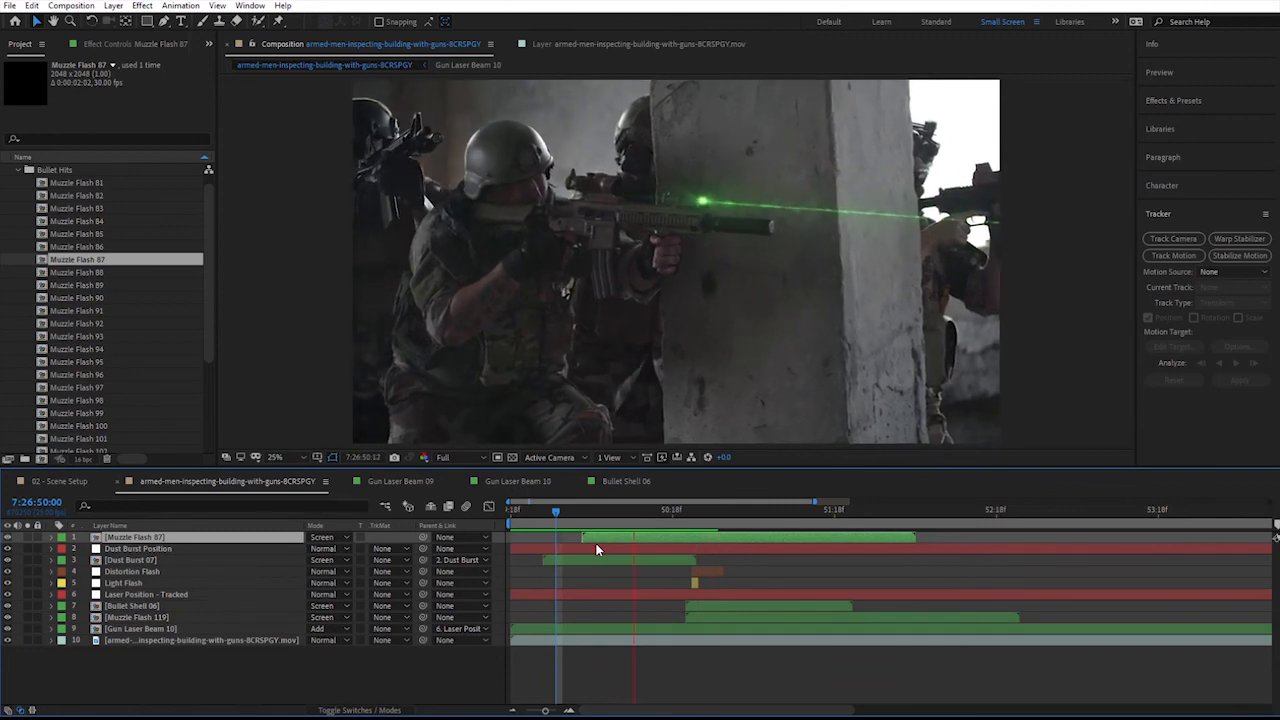
key("space")
key("space")
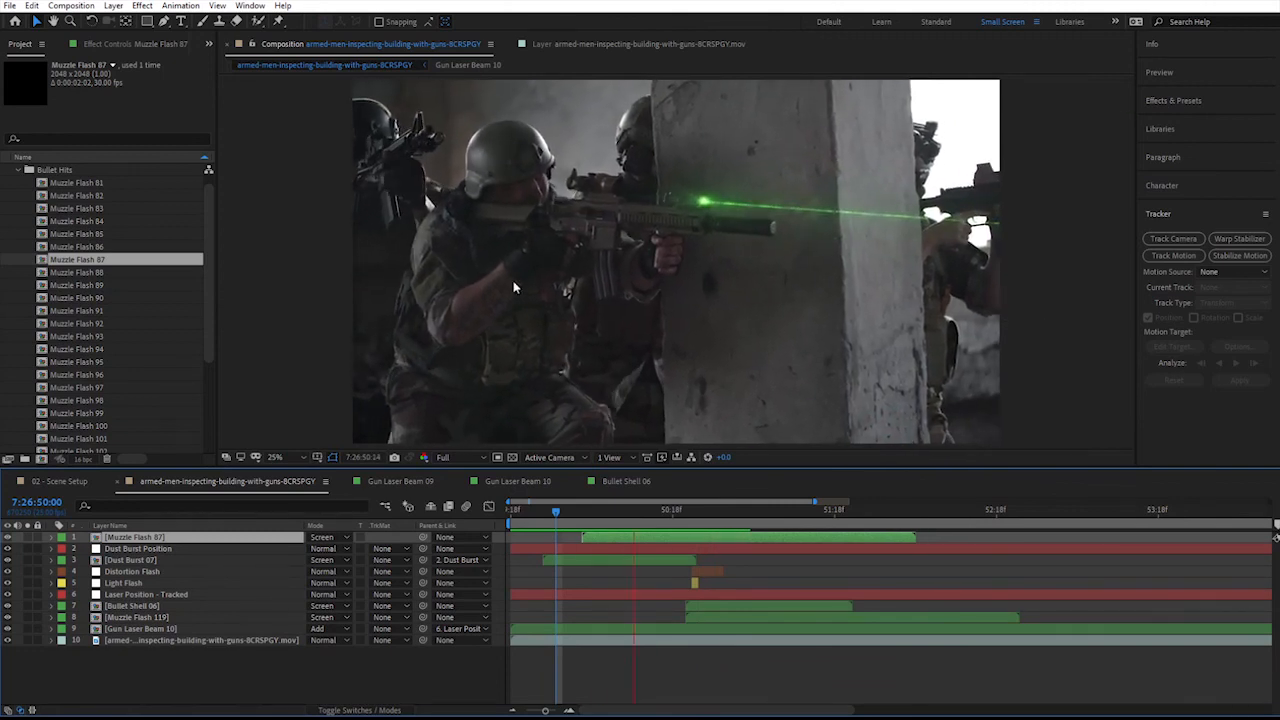
key("space")
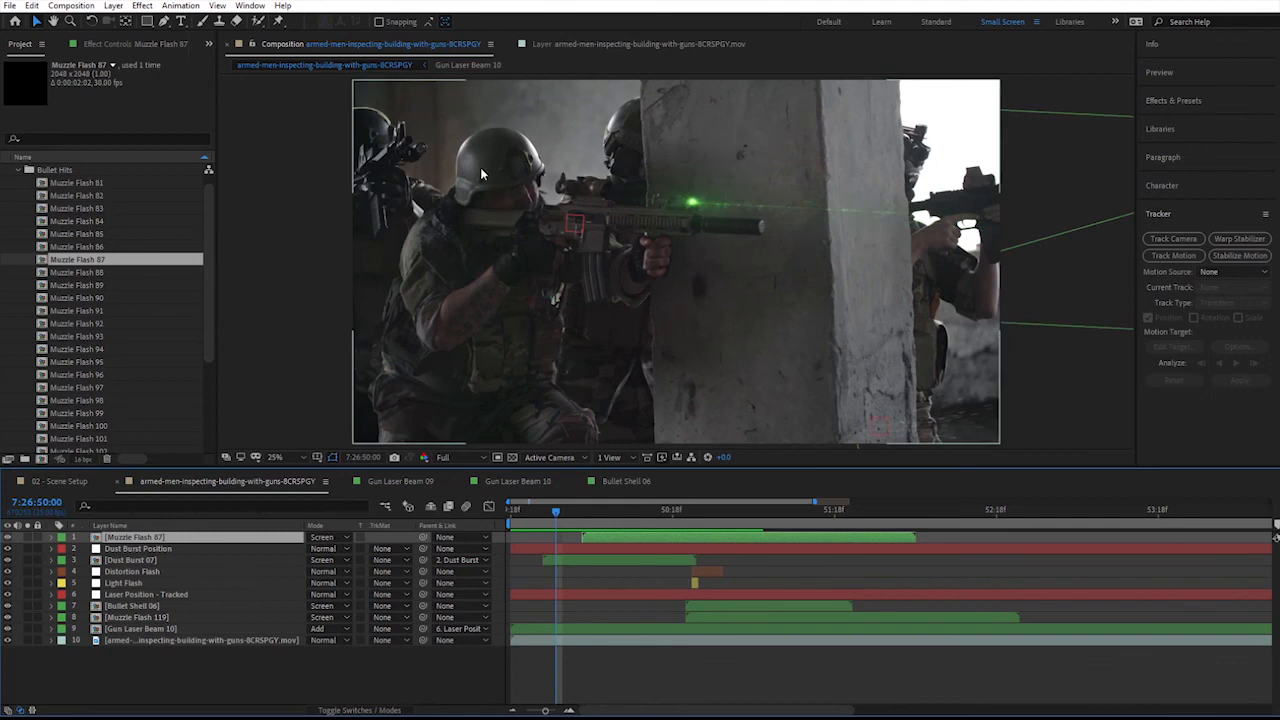
key("space")
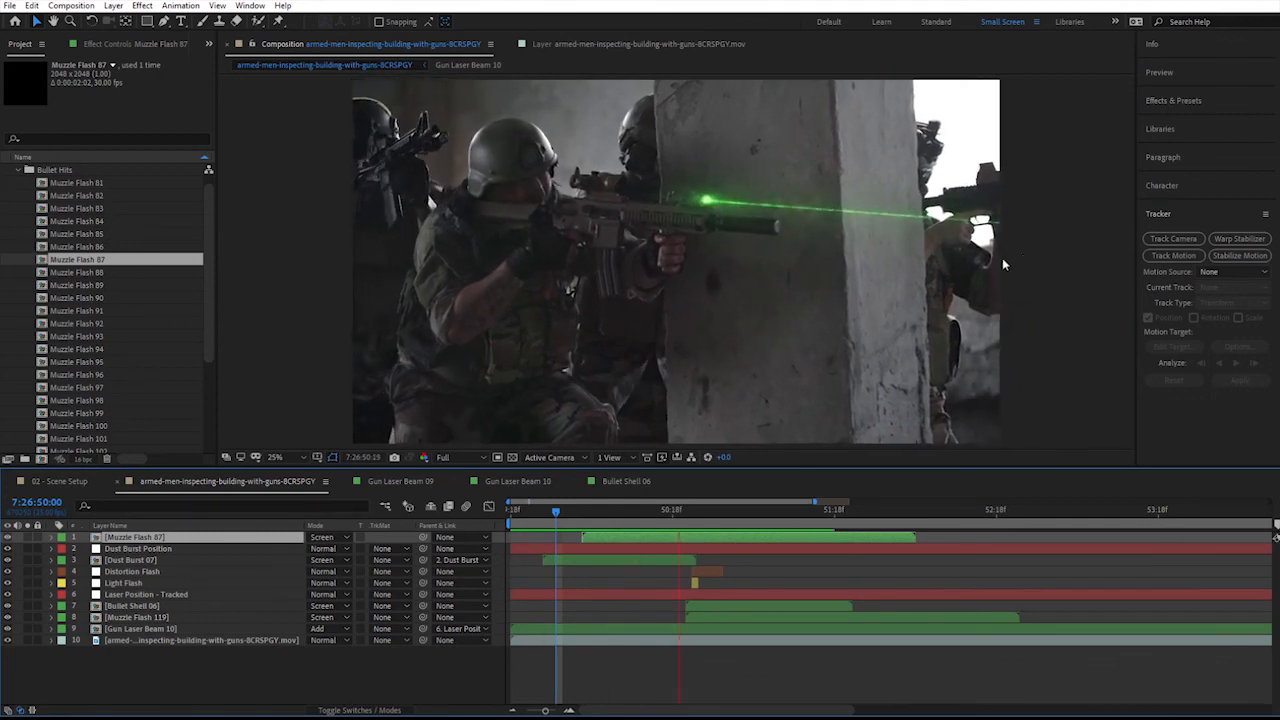
key("space")
key("space")
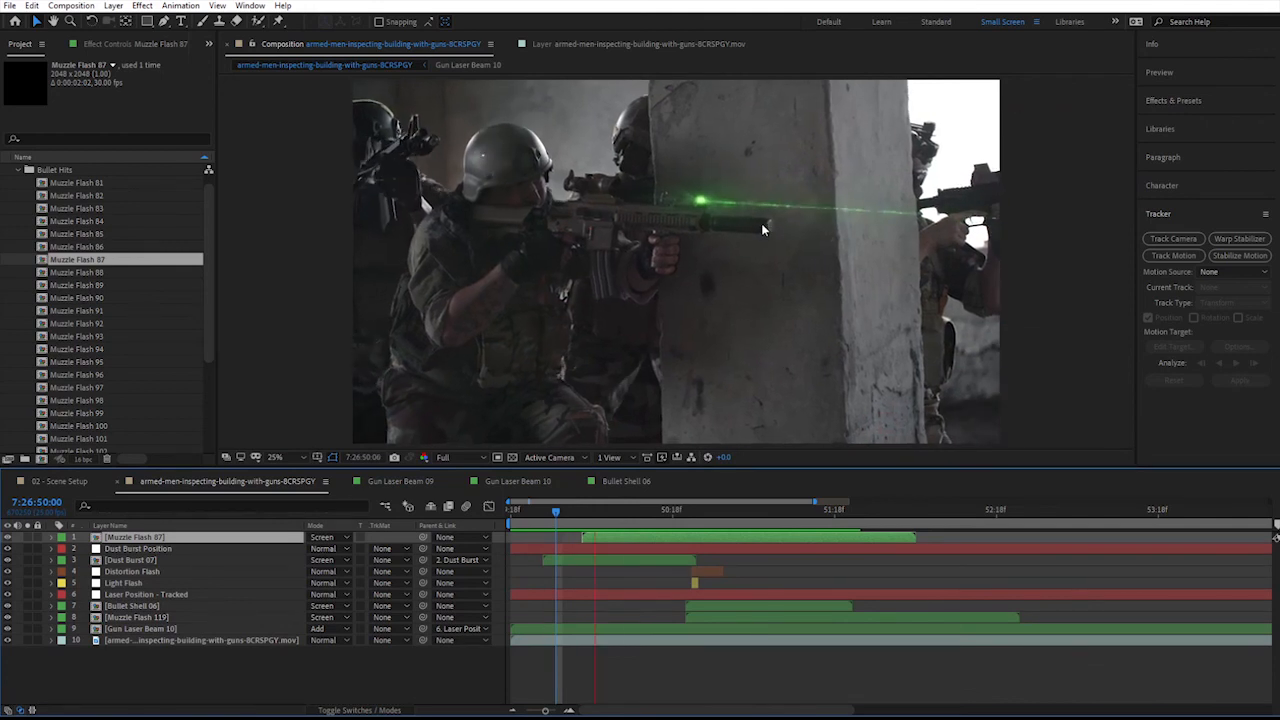
key("space")
- At the 7:26:50:05 frame where the hit sparks, set the Muzzle Flash 87 layer's rotation to 44°
left_click_drag(596, 514, 591, 524)
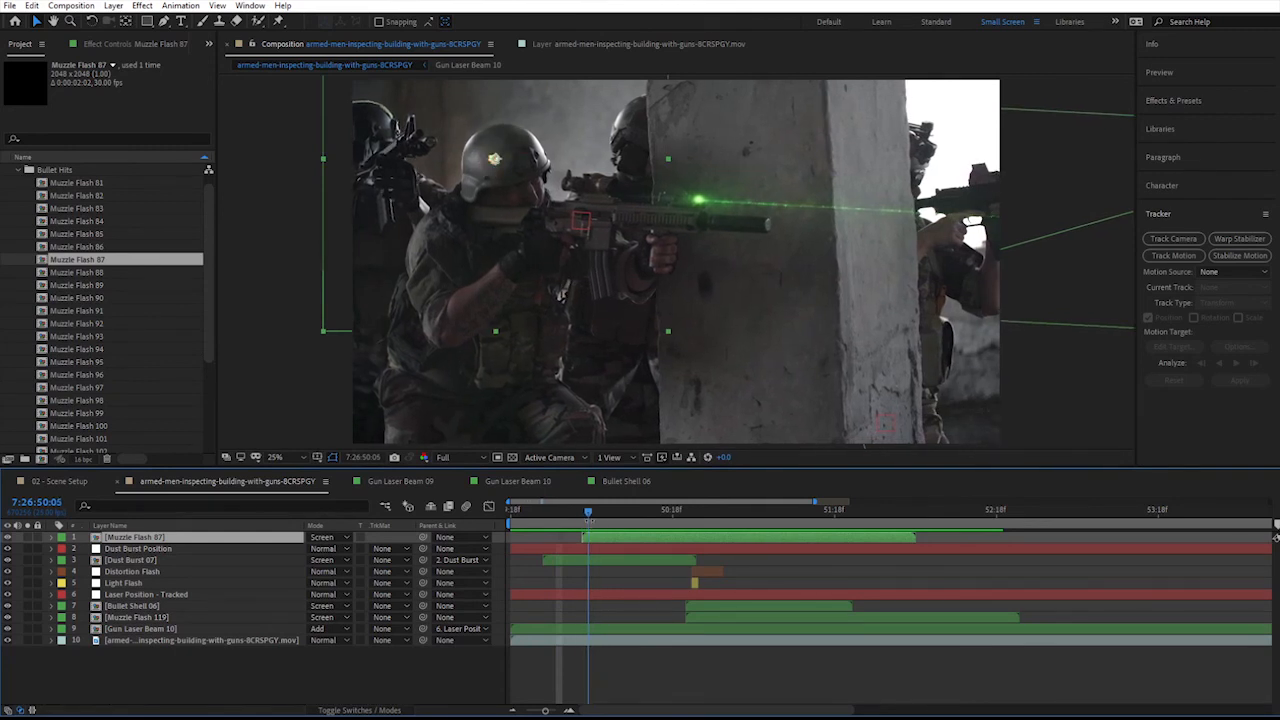
key("r")
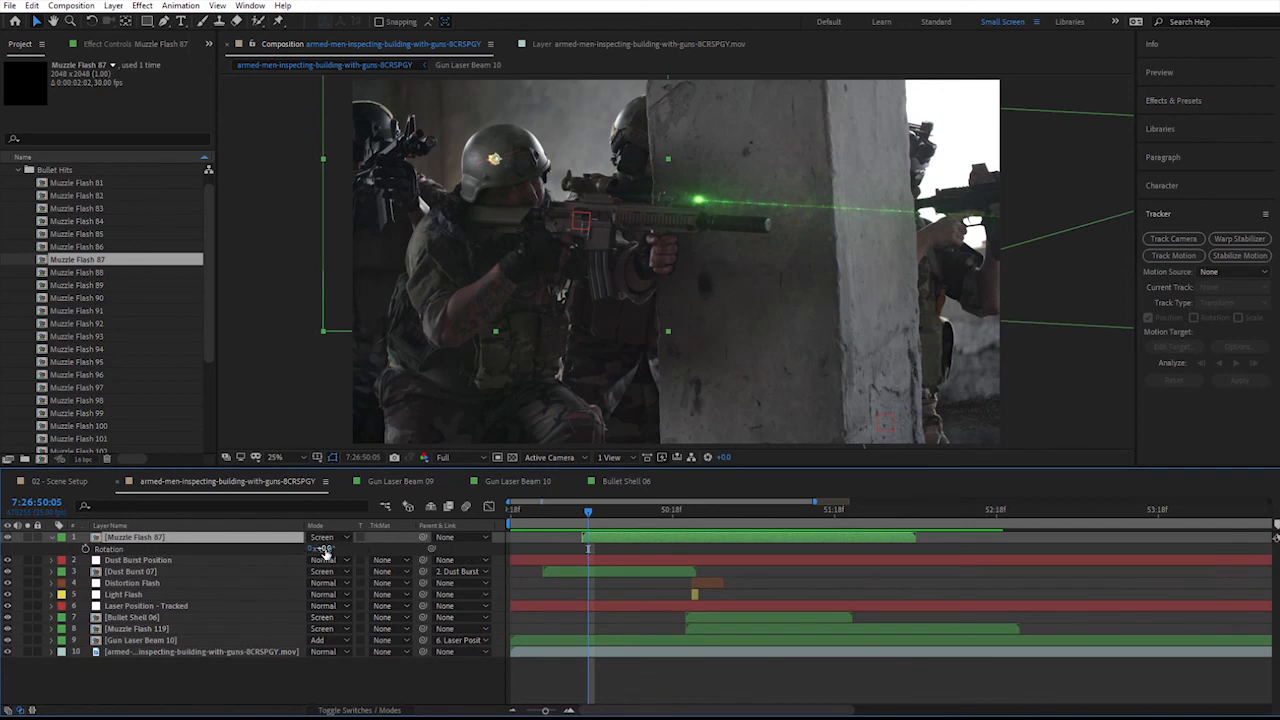
left_click_drag(325, 551, 360, 553)
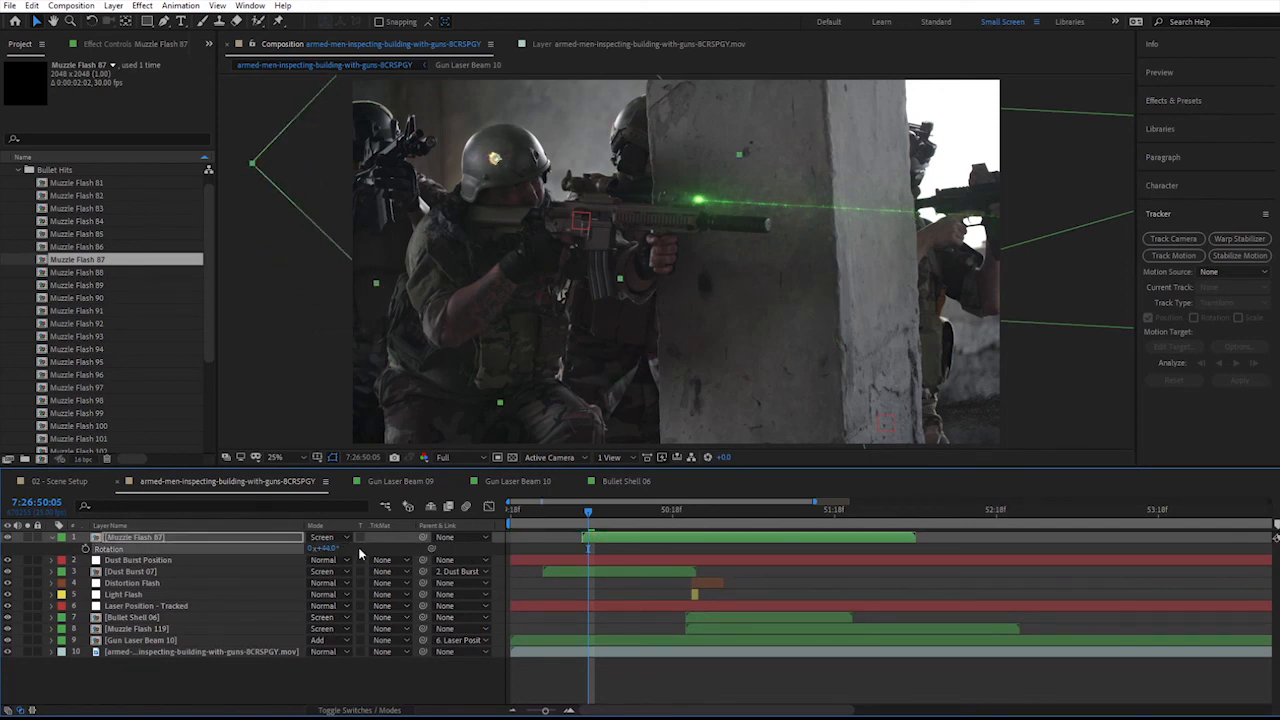
- Scale the Muzzle Flash 87 bullet hit to 50% and preview it on the helmet
type("s")
type("50")
key("Return")
key("space")
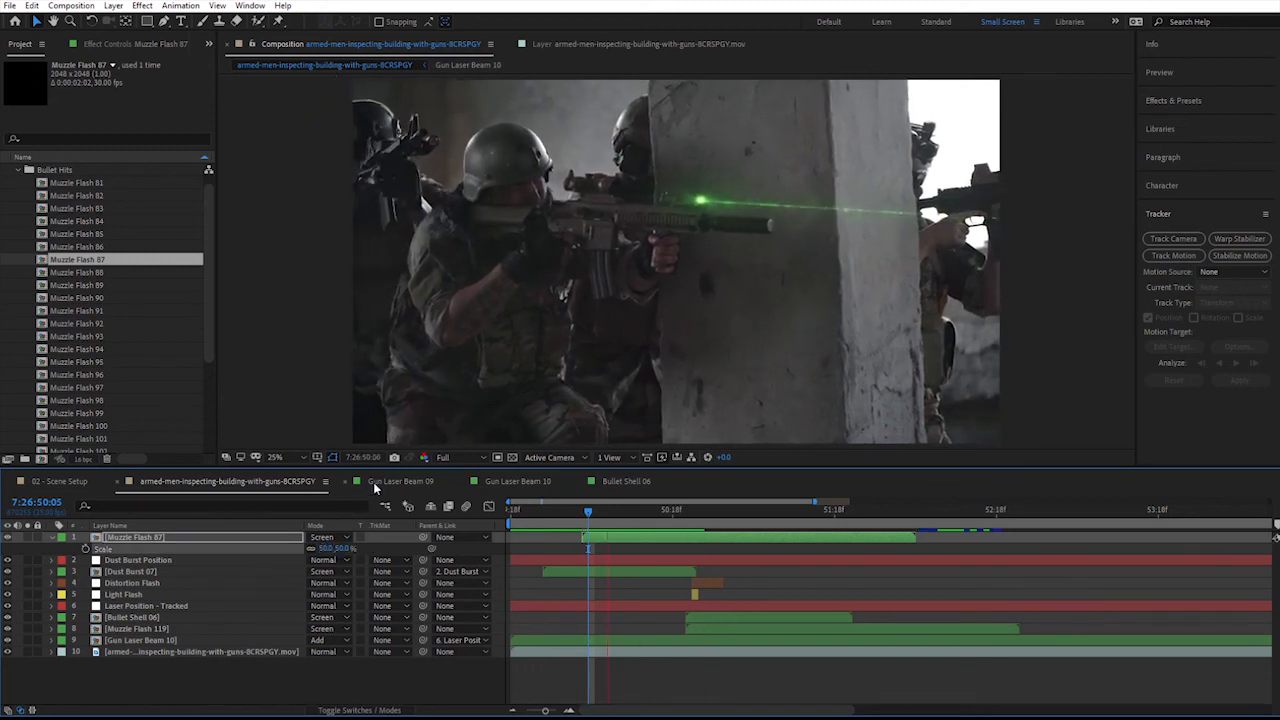
- Stop the preview, collapse the Bullet Hits folder and expand the Bullet Streaks folder among the project assets
key("space")
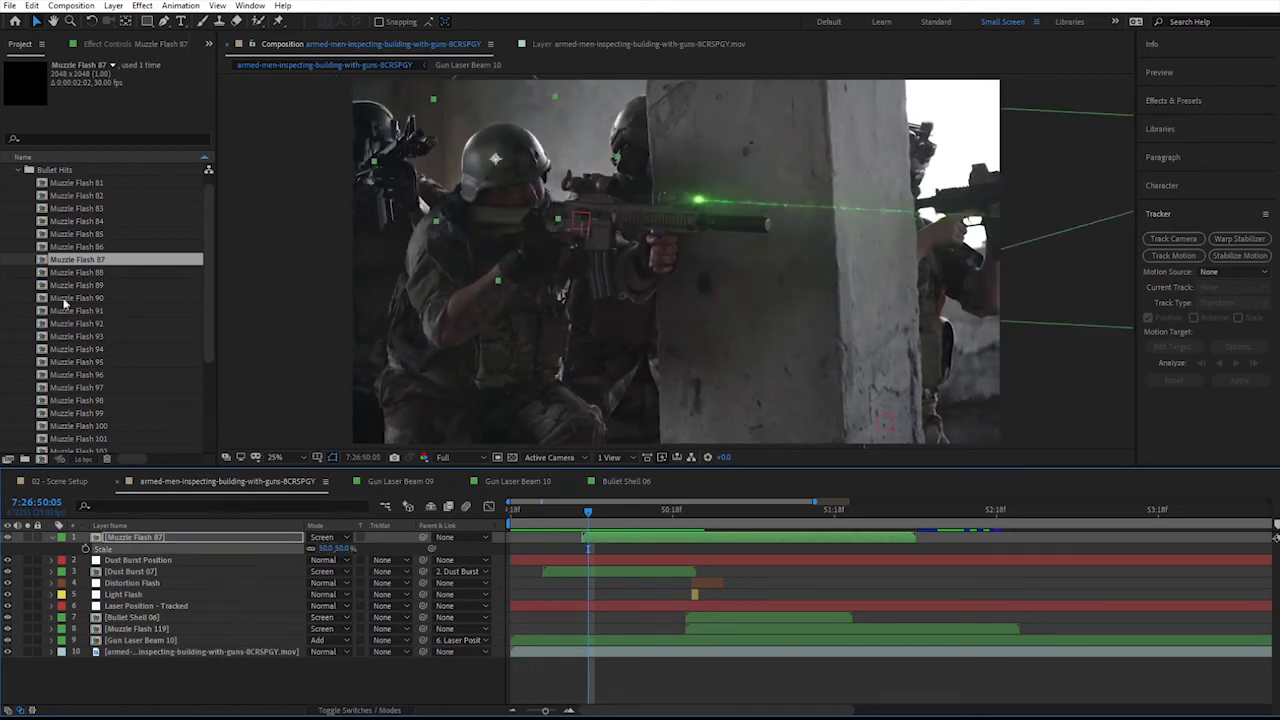
left_click(18, 170)
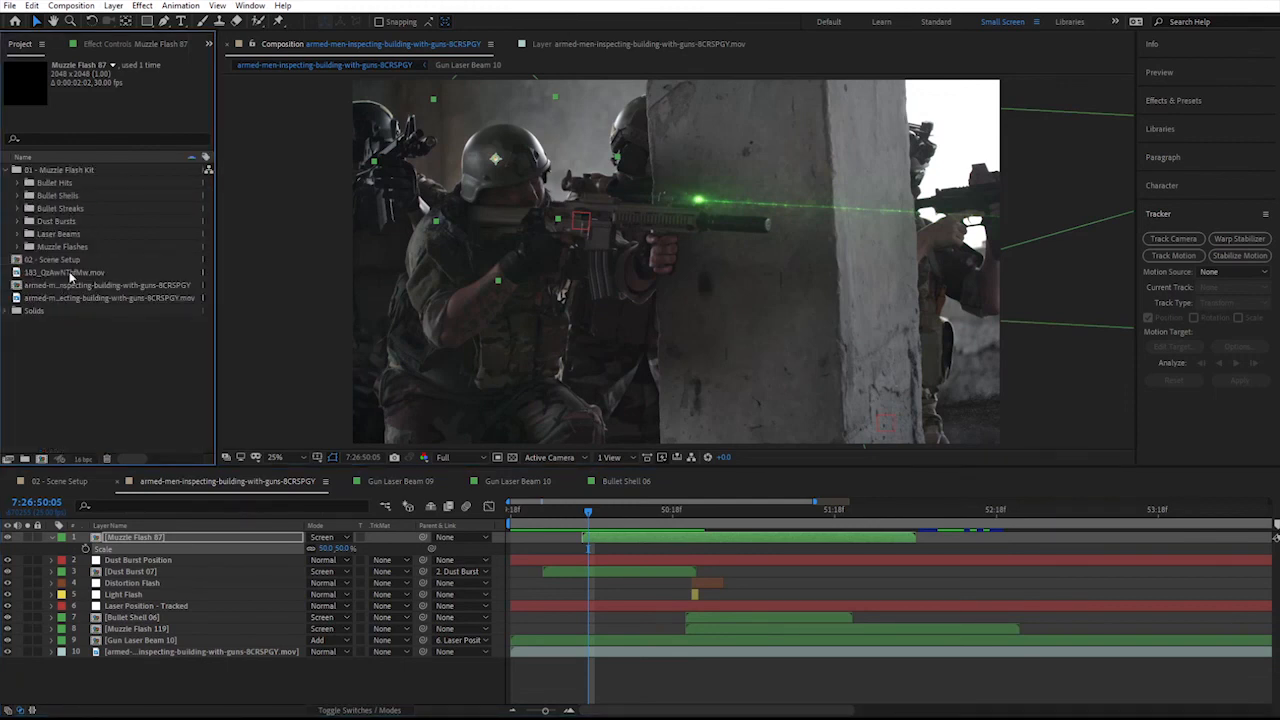
left_click(68, 209)
left_click(17, 209)
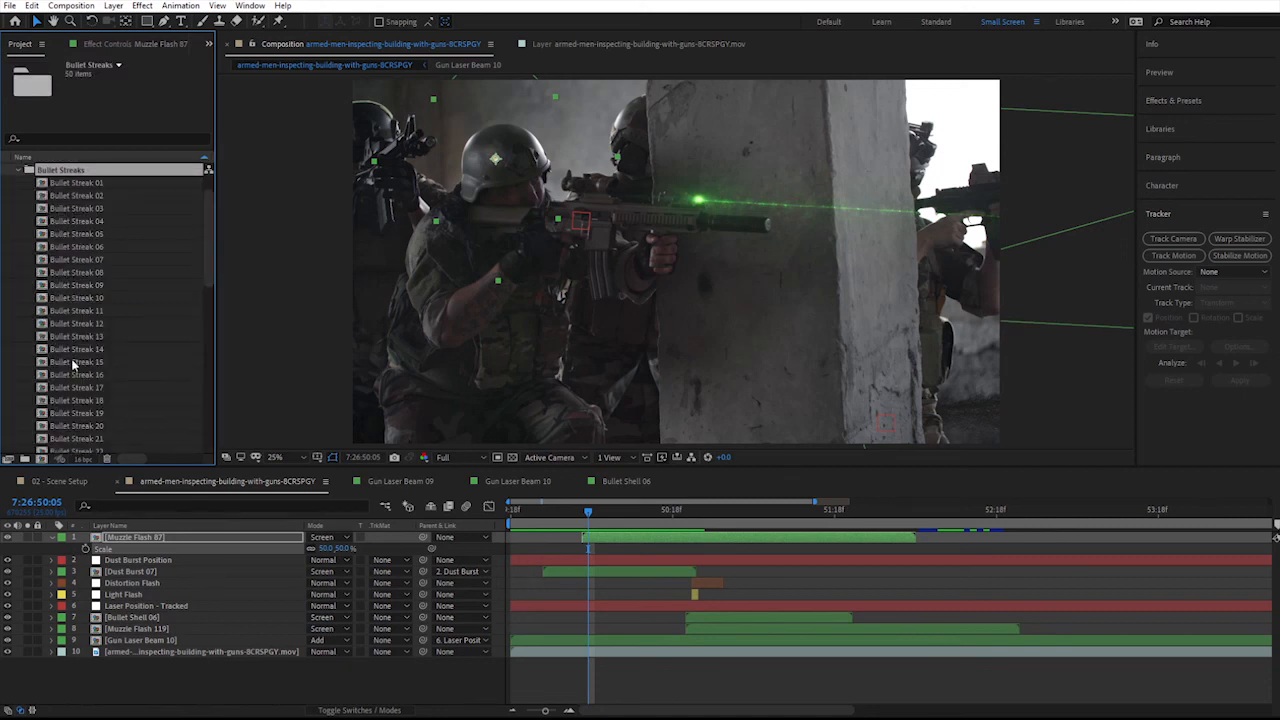
key("Down")
left_click(86, 259)
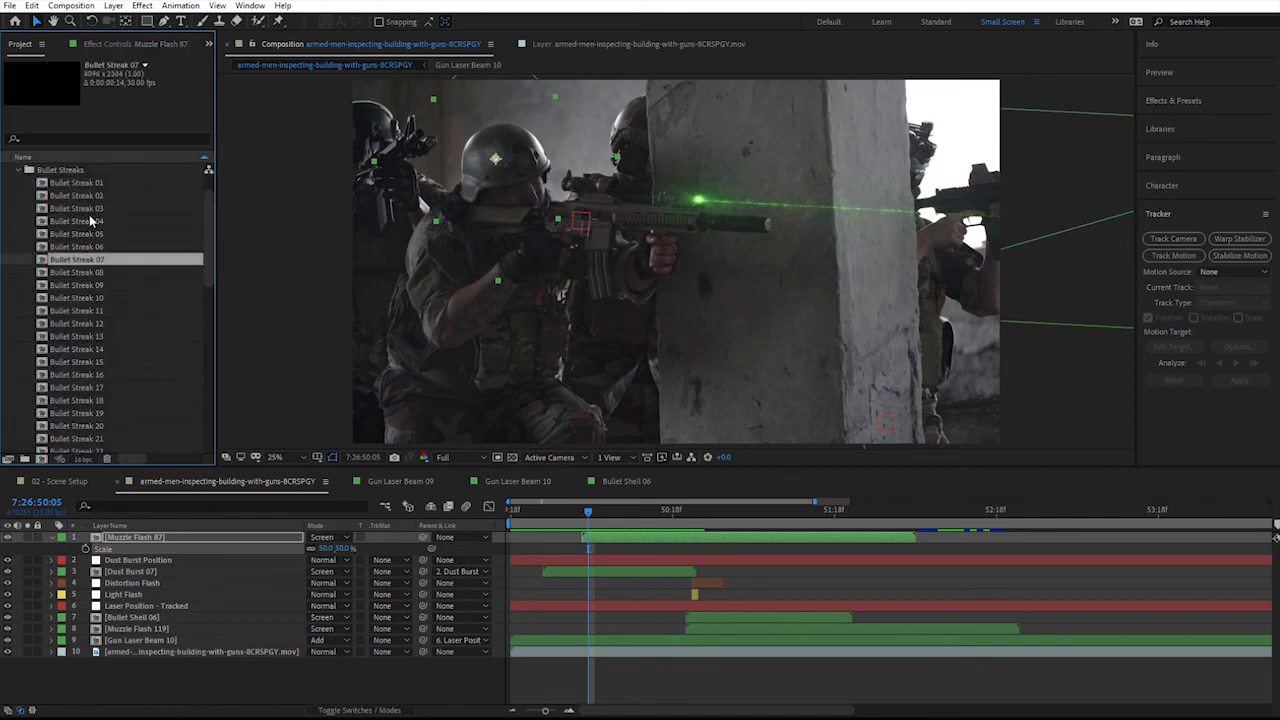
- Open and play the Bullet Streak 04, 05 and 06 compositions to compare the streak assets
double_click(88, 220)
key("space")
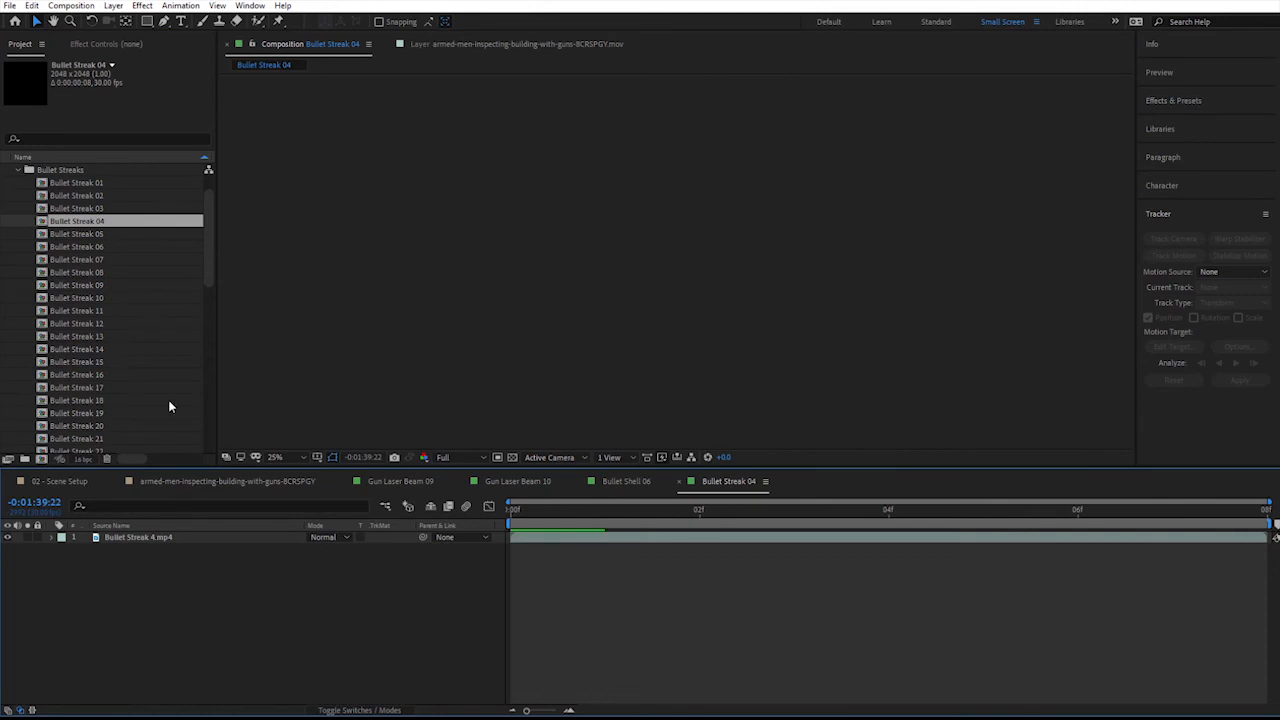
key("space")
double_click(102, 235)
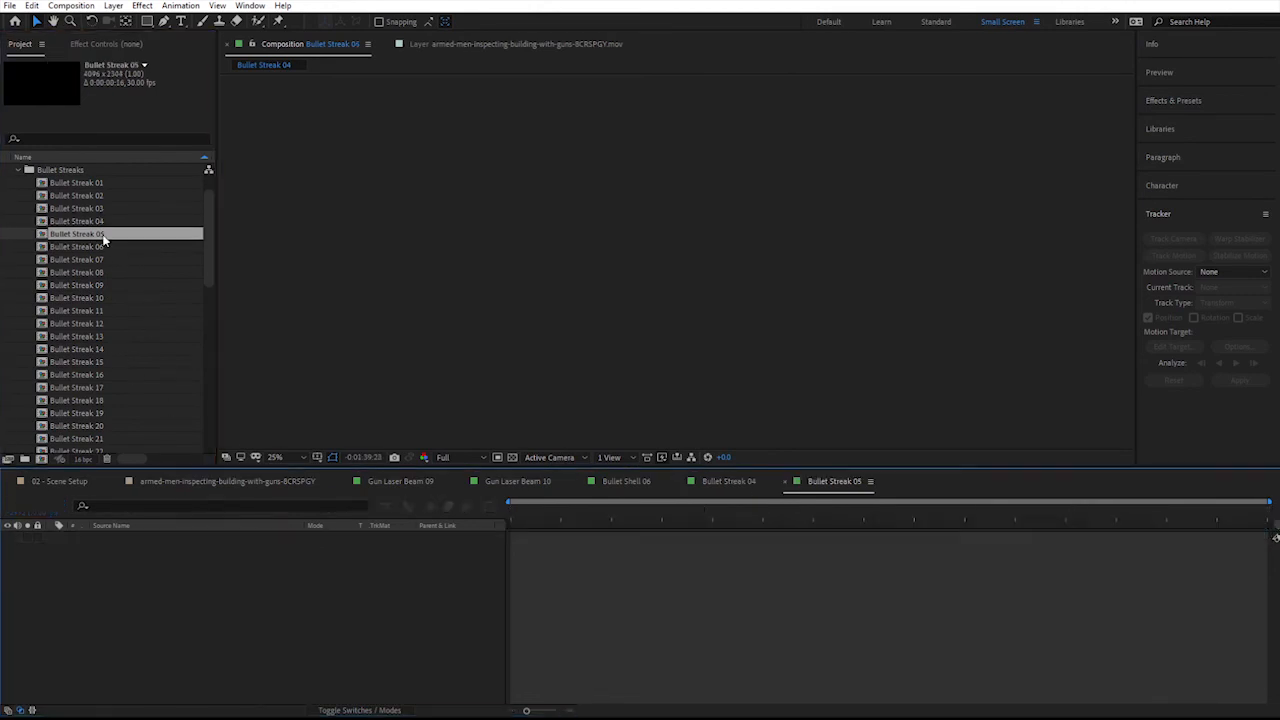
key("space")
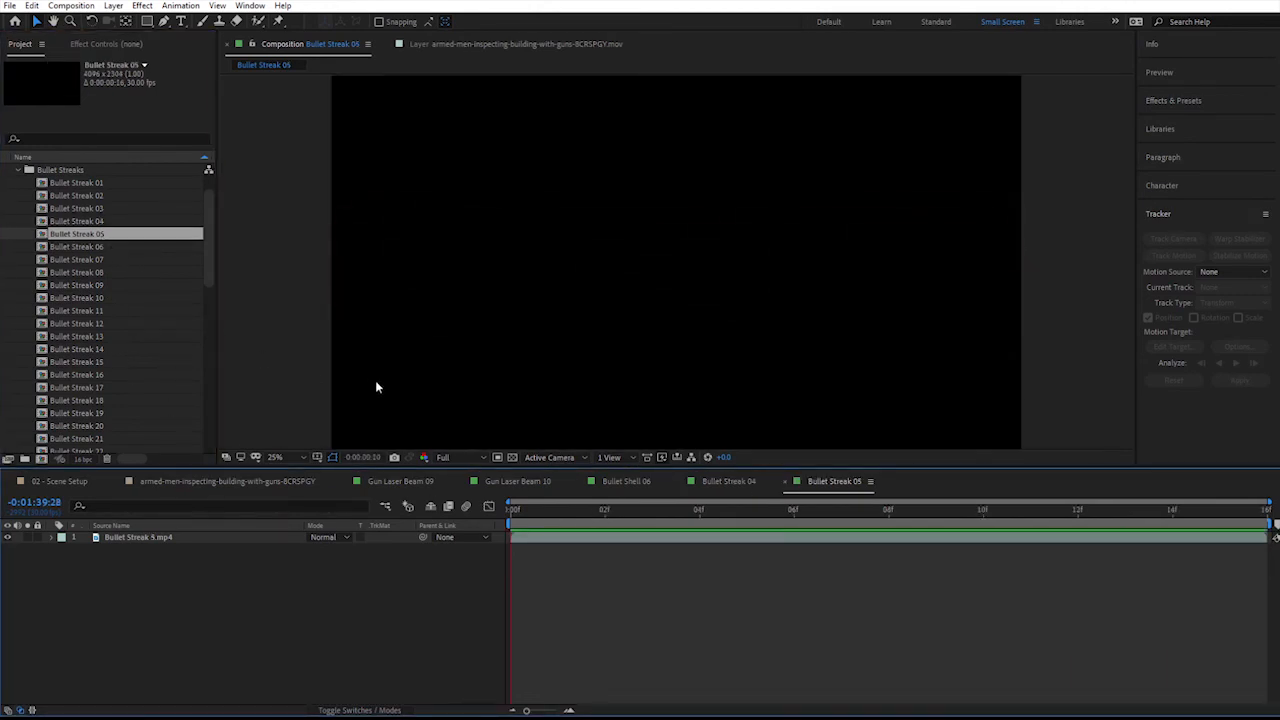
double_click(71, 247)
key("space")
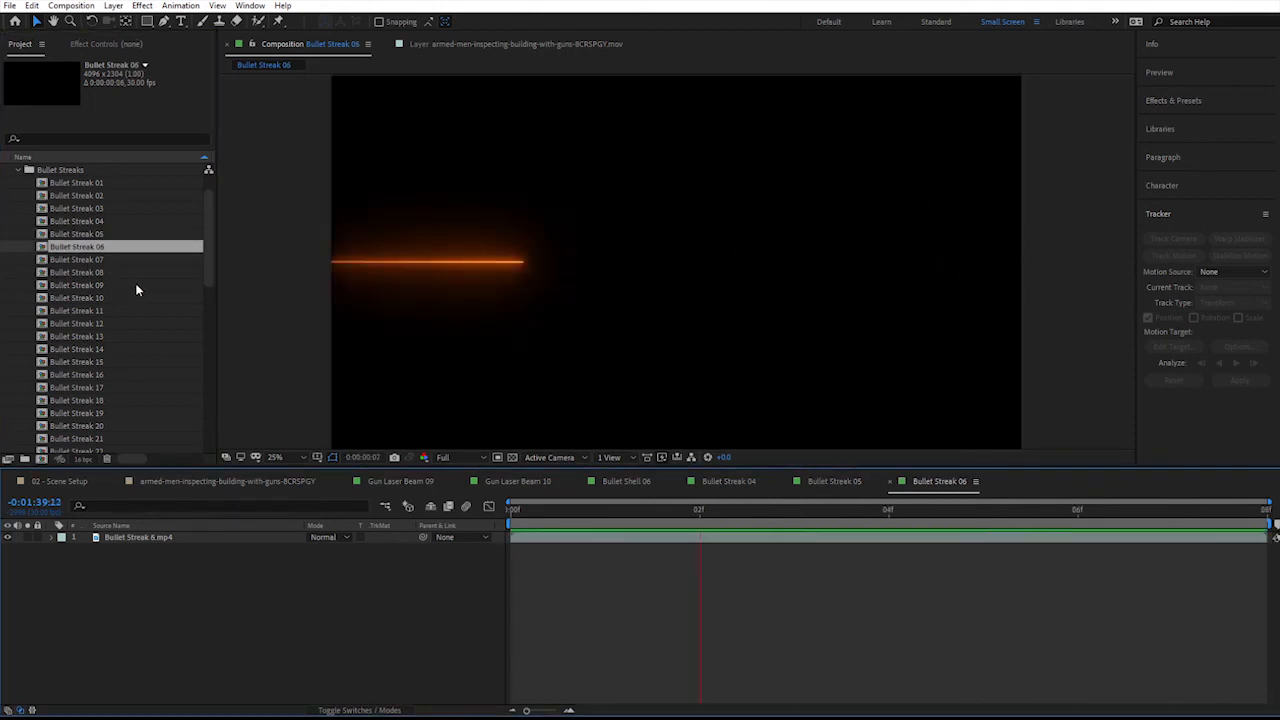
double_click(75, 248)
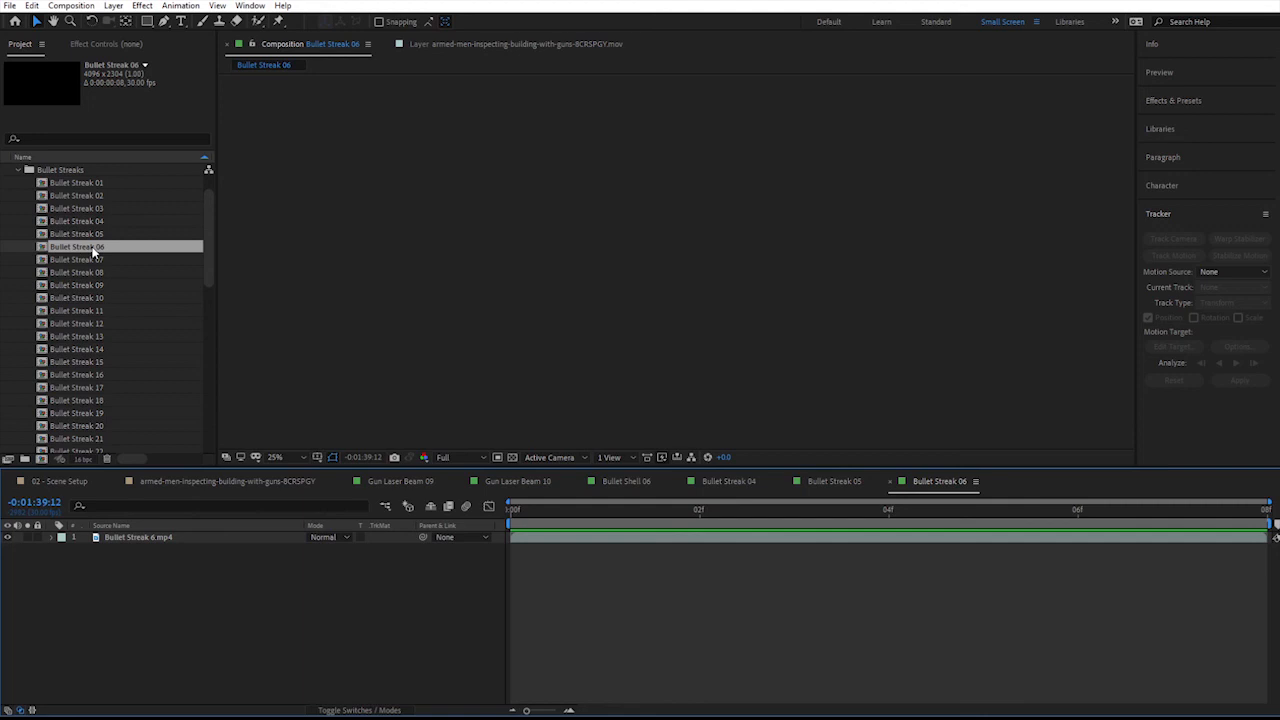
- Add Bullet Streak 06 as the top layer of the armed-men composition, blend it with Screen and nudge it slightly up and left
left_click(258, 484)
left_click_drag(88, 246, 191, 540)
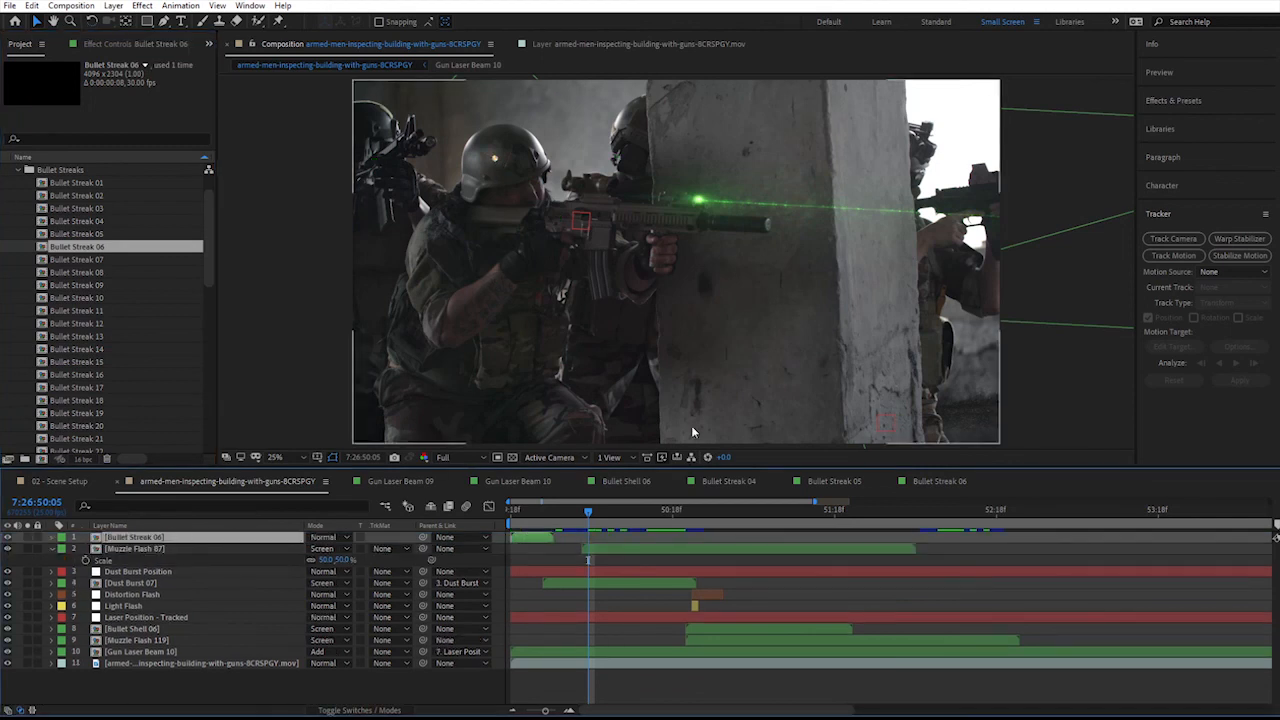
key("space")
key("space")
left_click(523, 513)
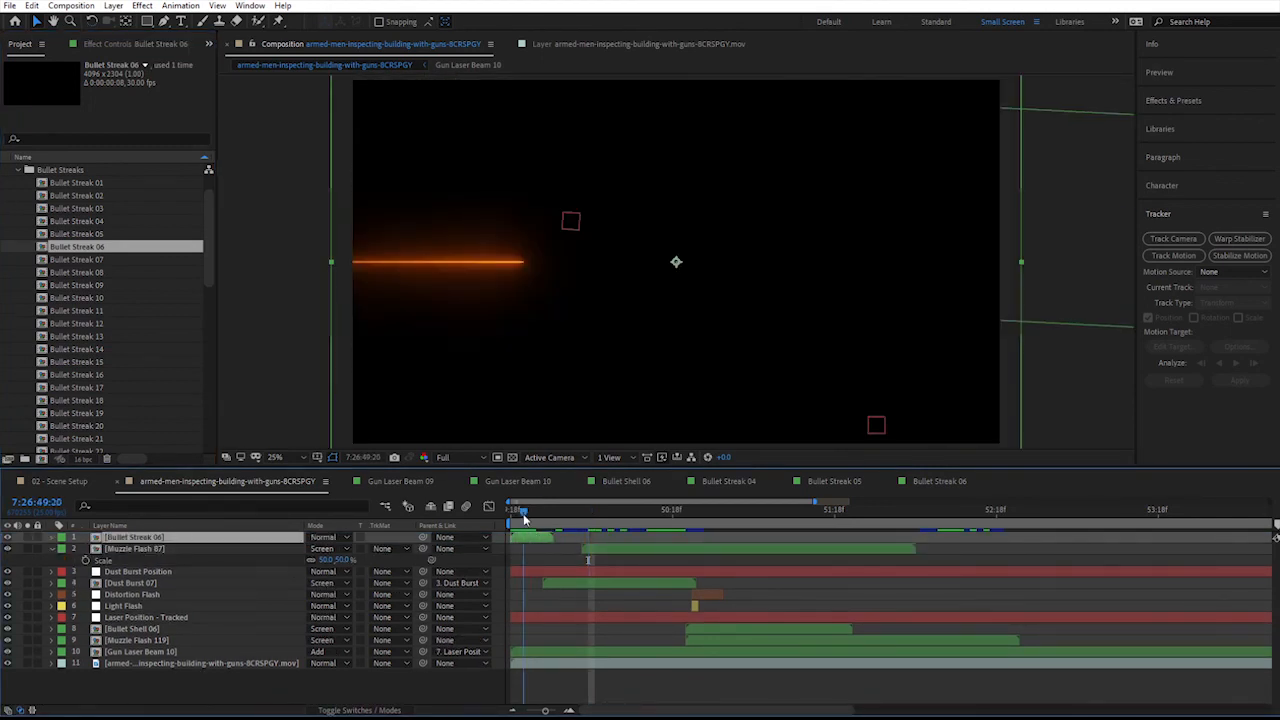
left_click(328, 537)
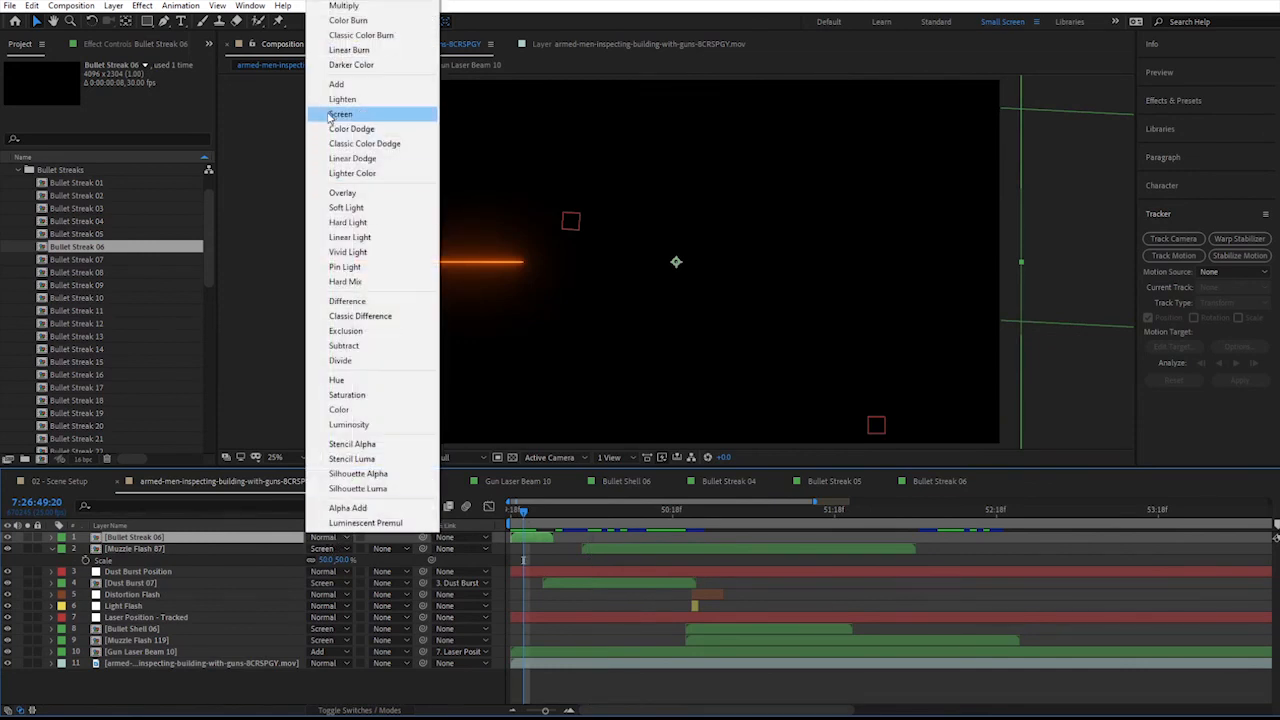
left_click(329, 115)
mouse_move(500, 262)
left_mouse_down()
mouse_move(645, 252)
mouse_move(645, 225)
mouse_move(459, 253)
left_mouse_up()
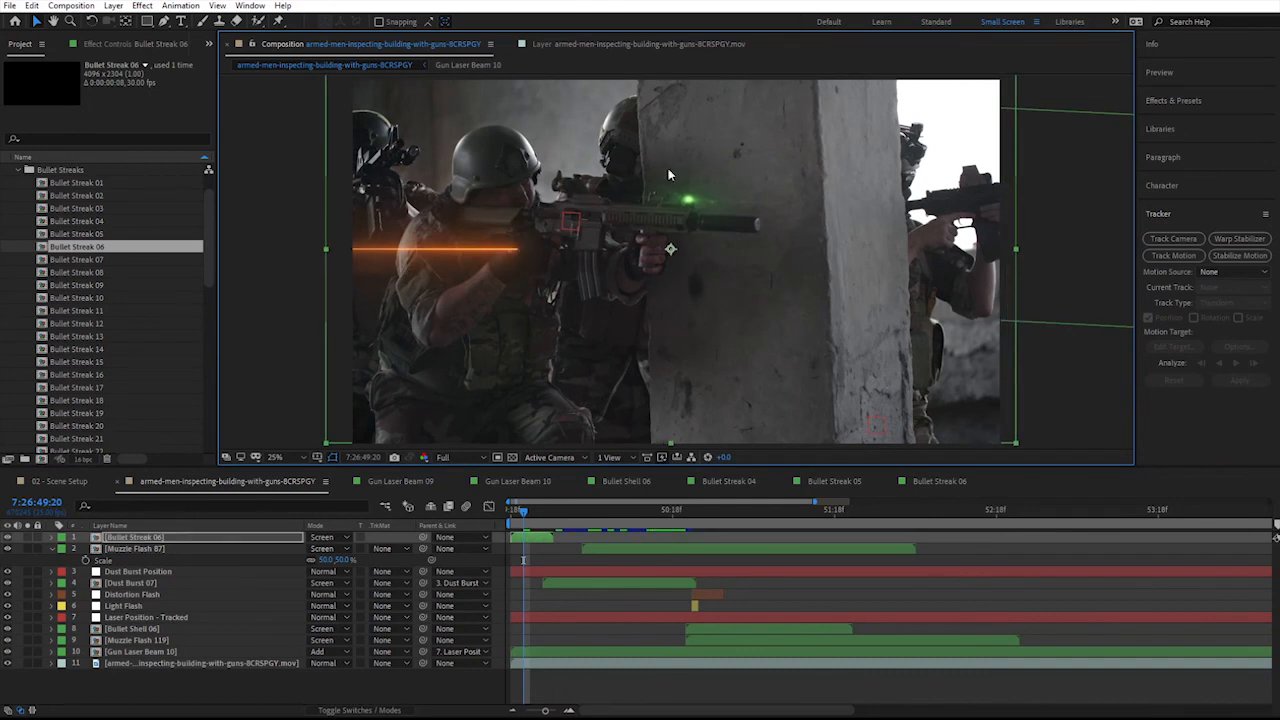
- Rotate the Bullet Streak 06 layer to 180° so it travels the opposite way, and preview it
left_click(157, 537)
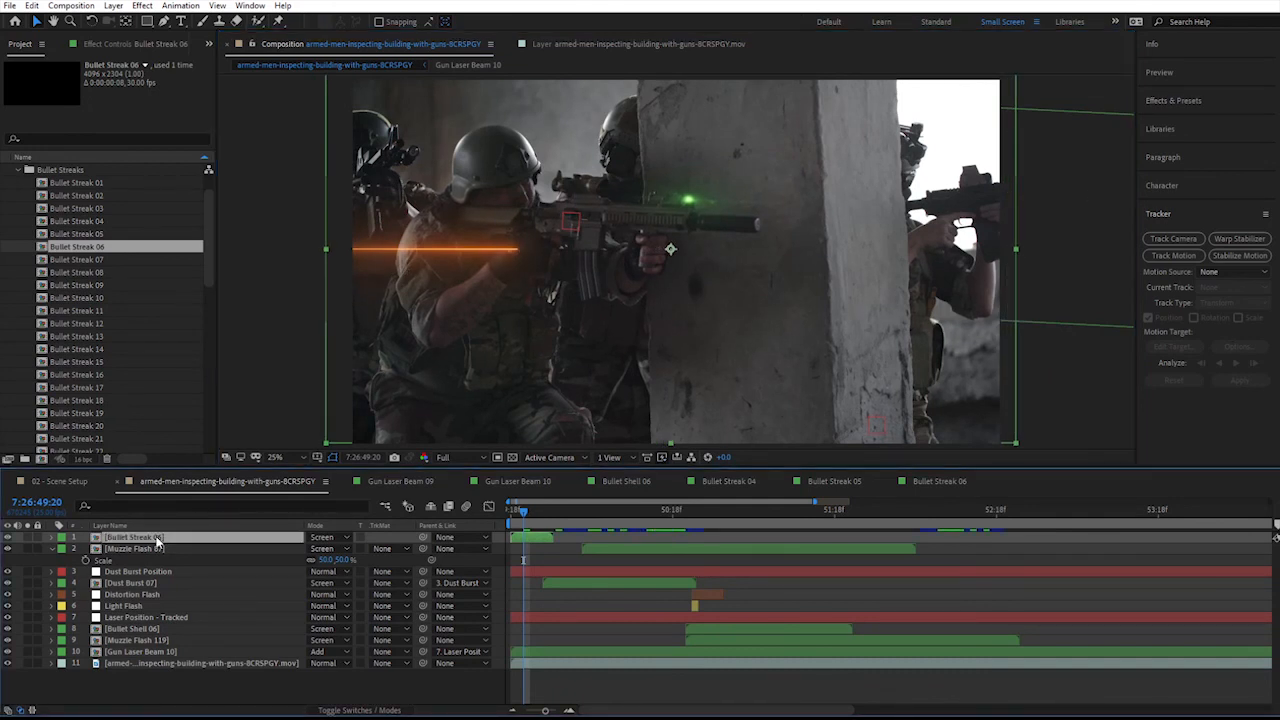
key("r")
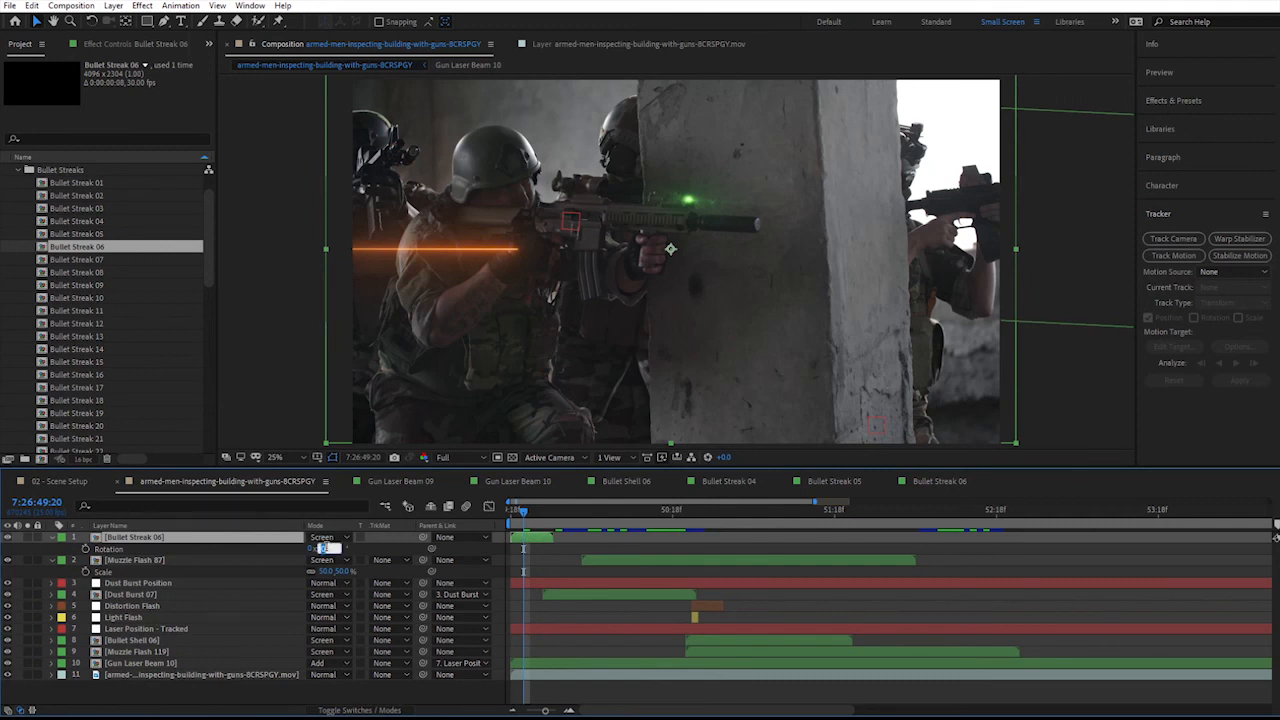
key("Return")
key("space")
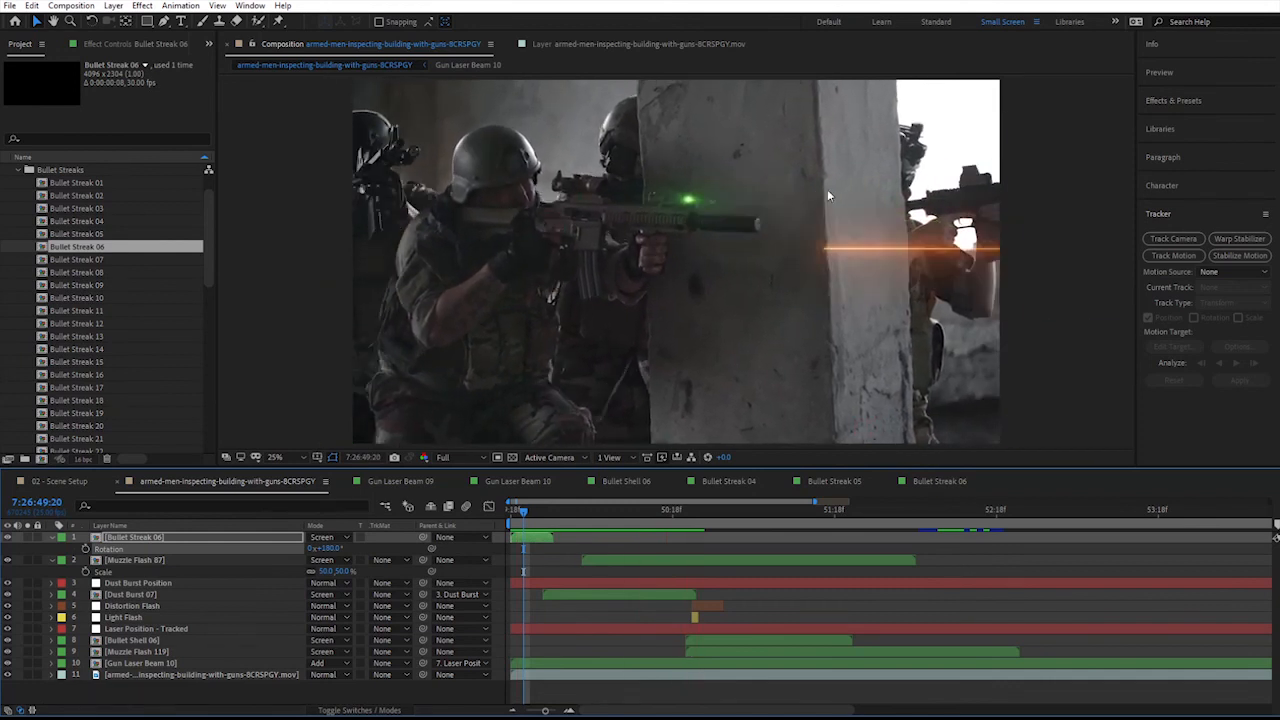
key("space")
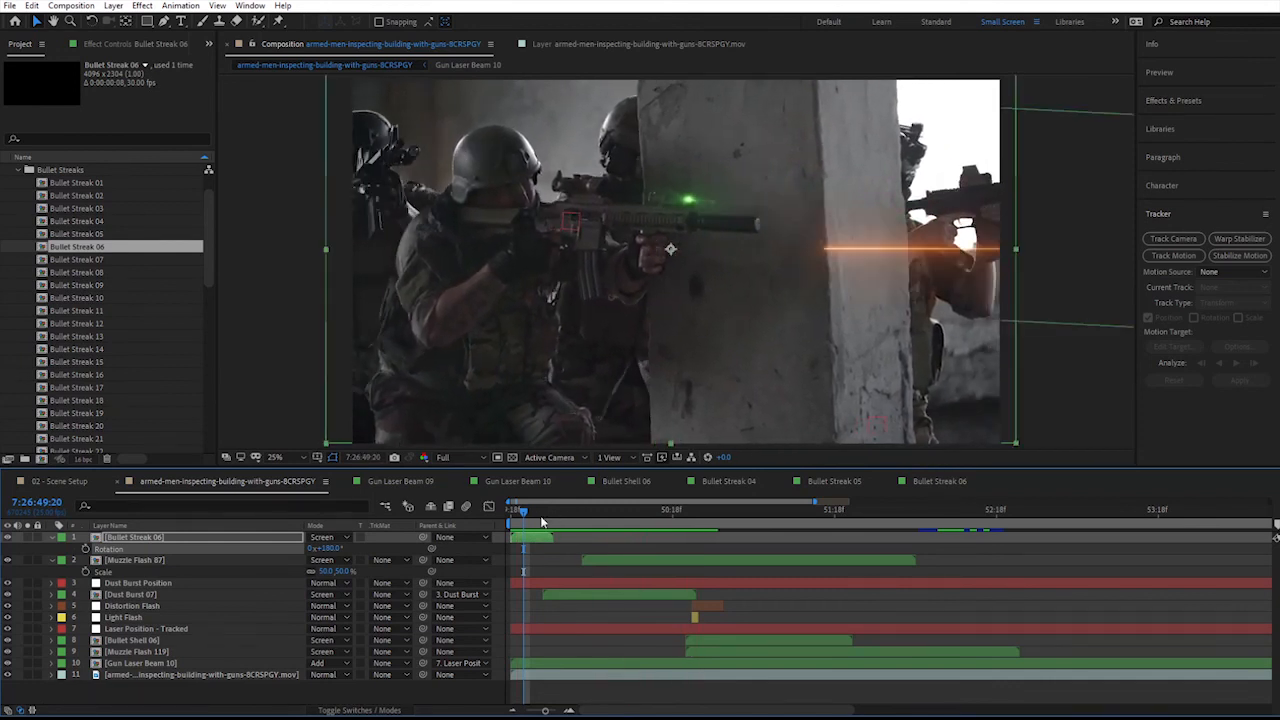
- Line up the streak's tip with the helmet hit, shift its layer in time to overlap 7:26:50:05, and play it back
left_click_drag(537, 519, 537, 514)
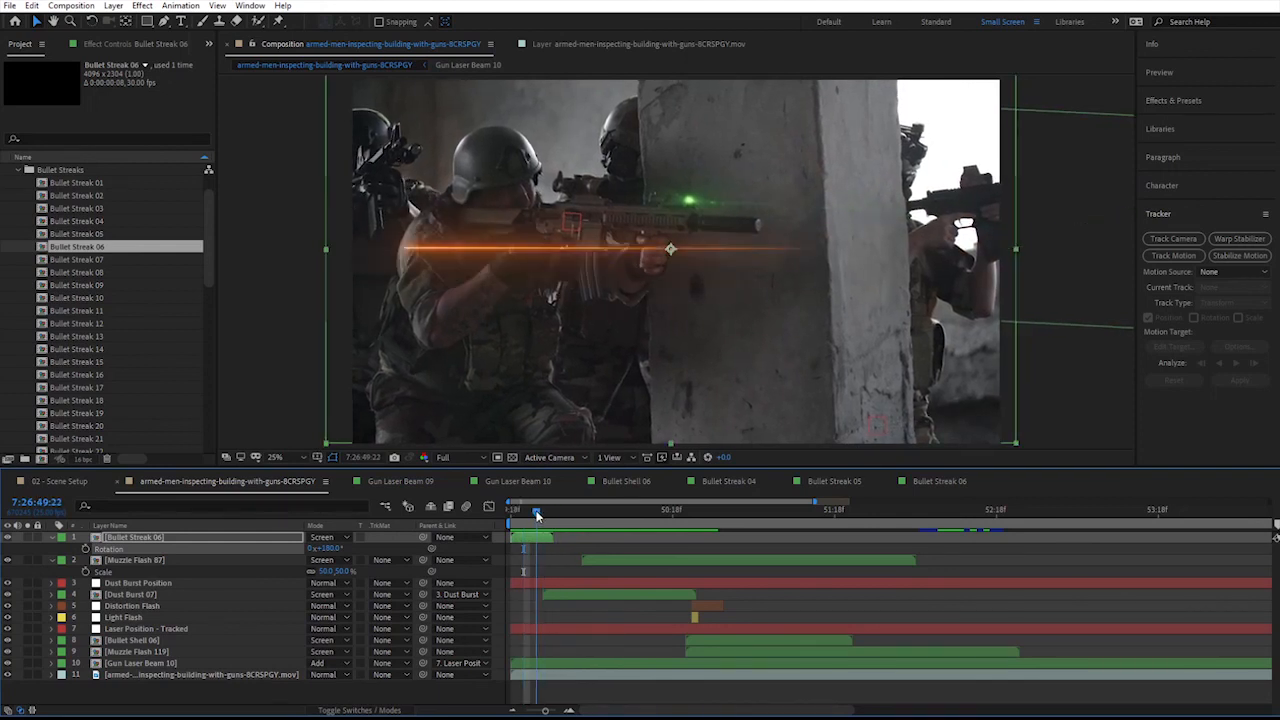
mouse_move(447, 252)
left_mouse_down()
mouse_move(559, 203)
mouse_move(557, 173)
left_mouse_up()
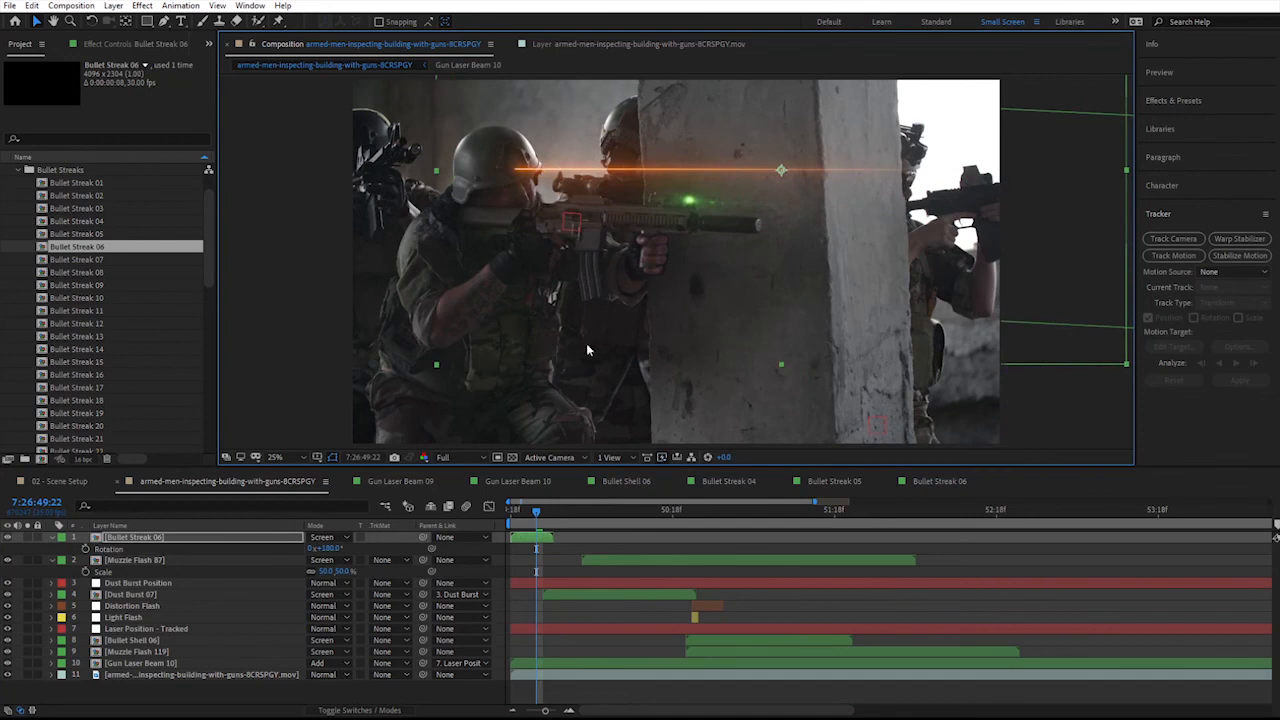
left_click_drag(534, 513, 591, 509)
left_click_drag(531, 538, 576, 545)
mouse_move(476, 175)
left_mouse_down()
mouse_move(537, 157)
mouse_move(539, 178)
left_mouse_up()
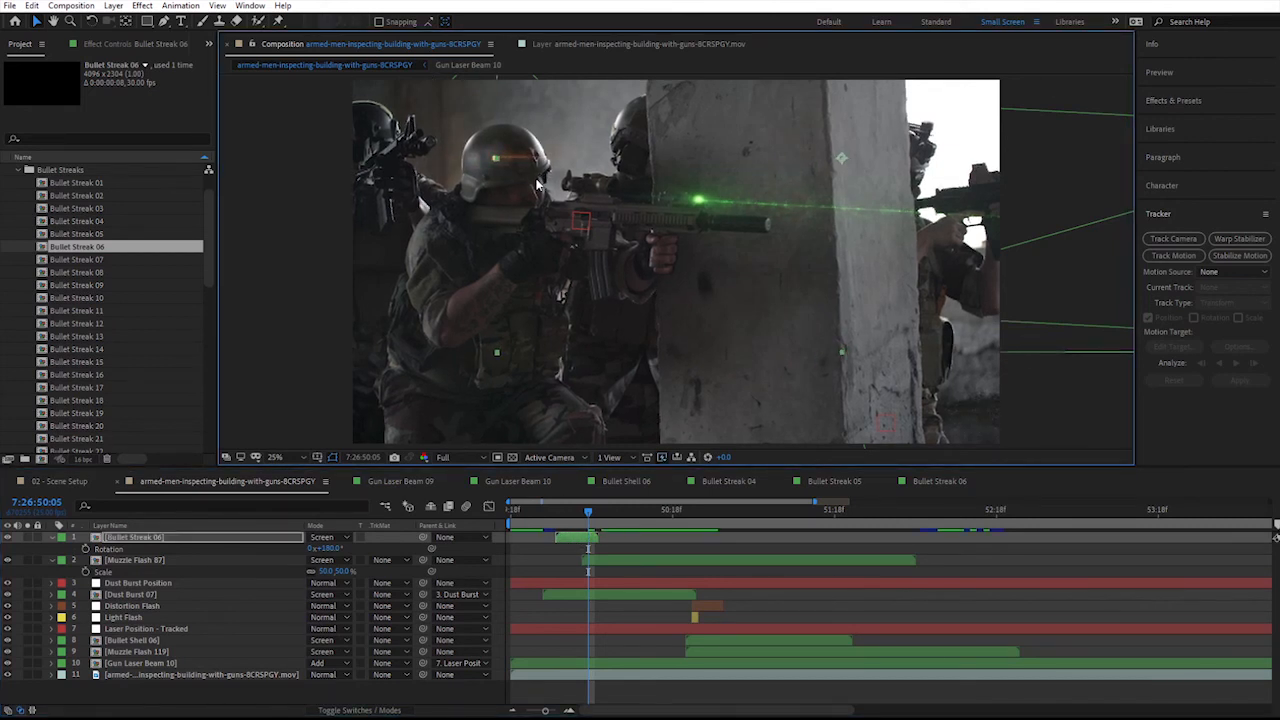
key("space")
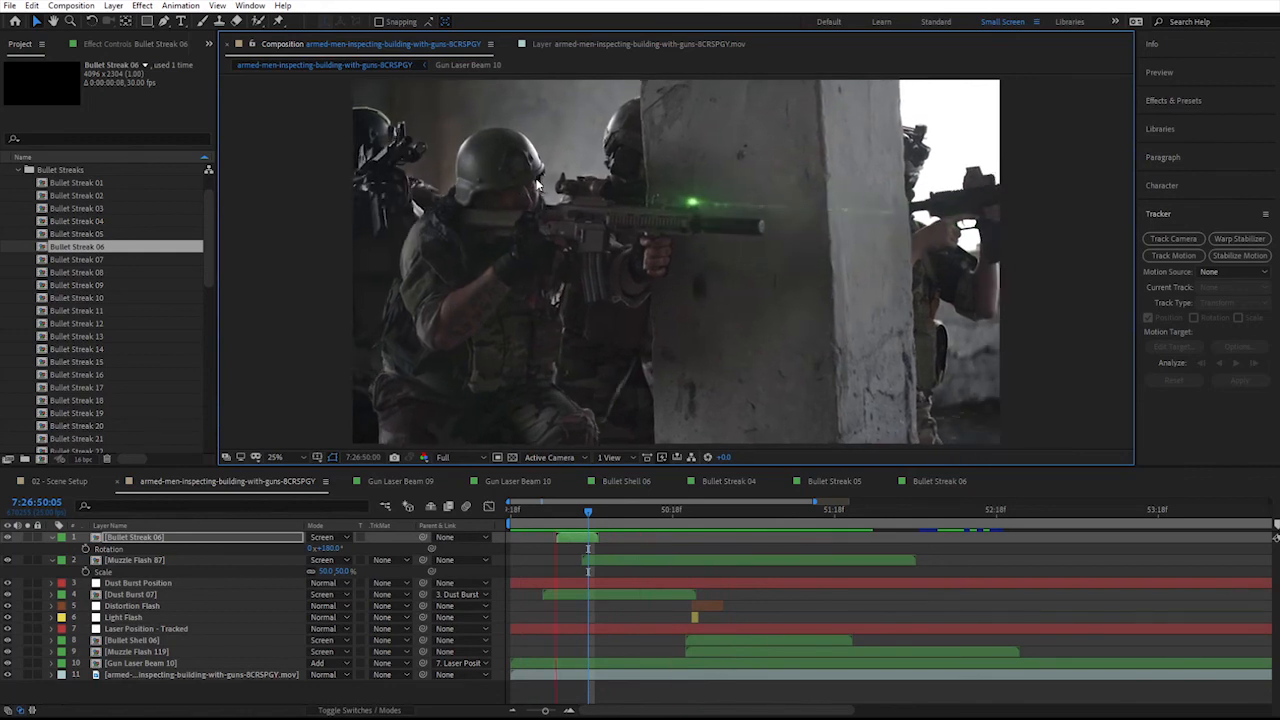
key("space")
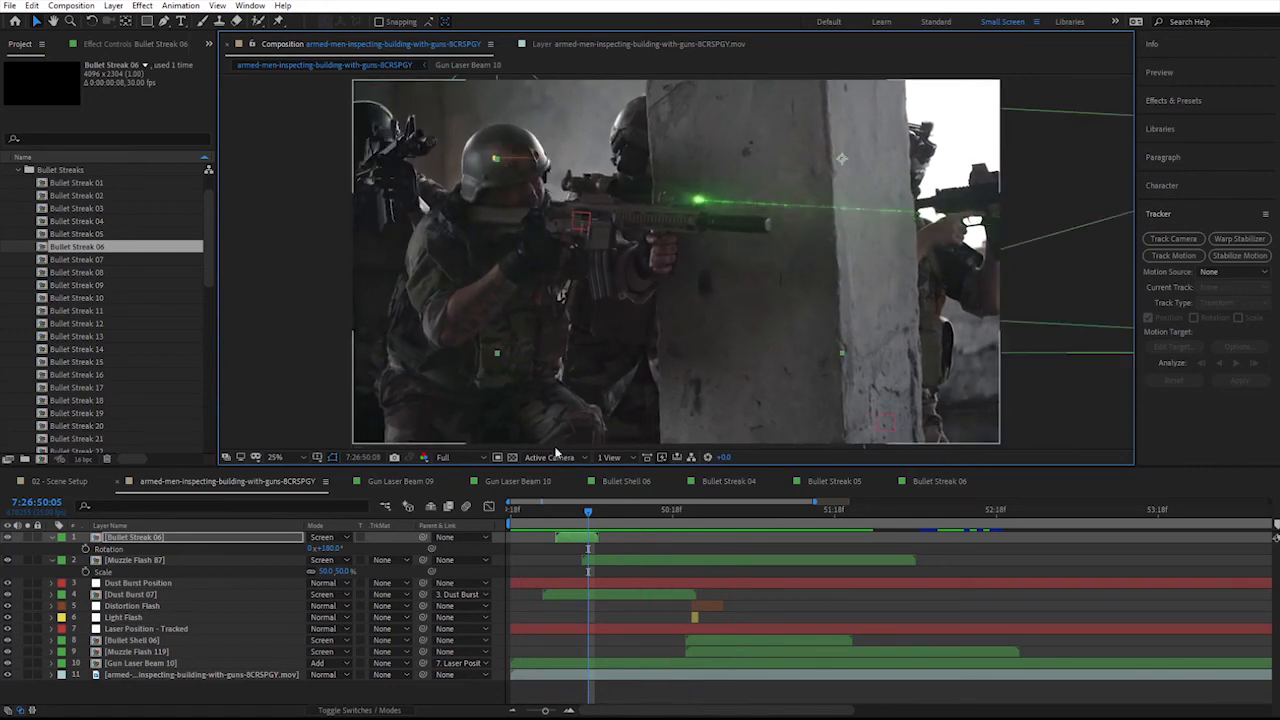
- Time-stretch the Bullet Streak 06 layer with a stretch factor of 50%
right_click(567, 541)
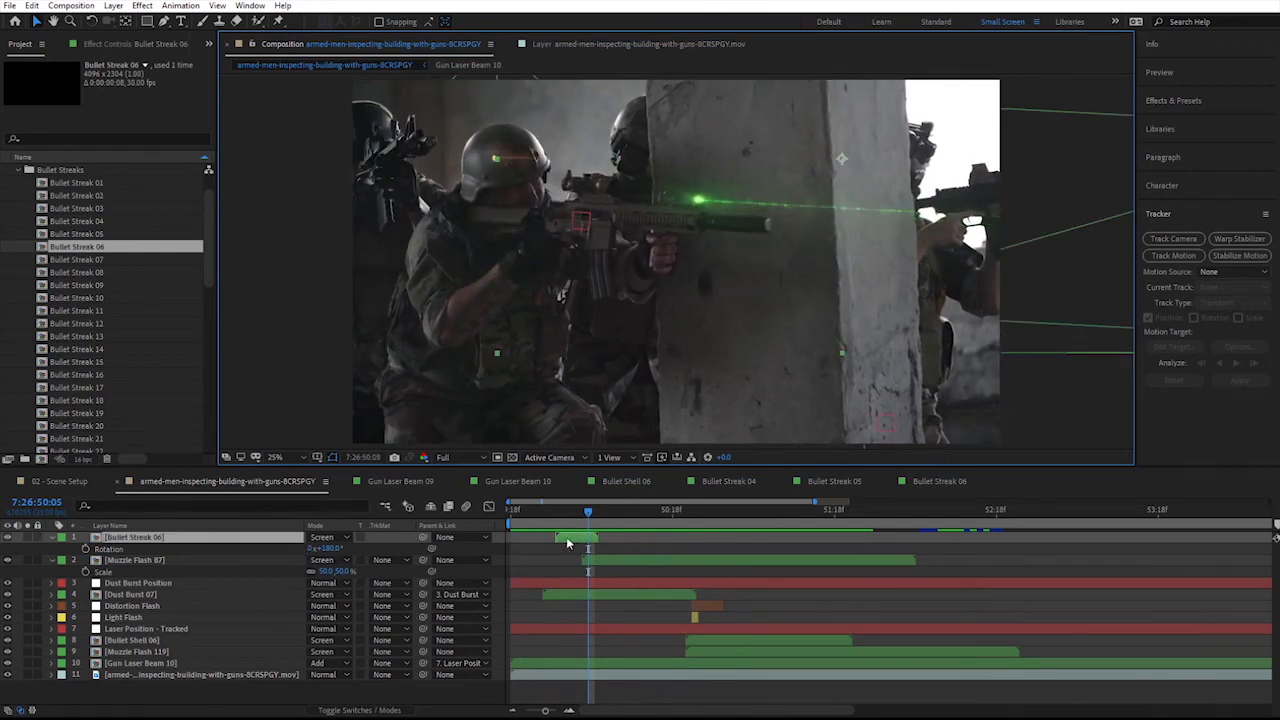
mouse_move(600, 227)
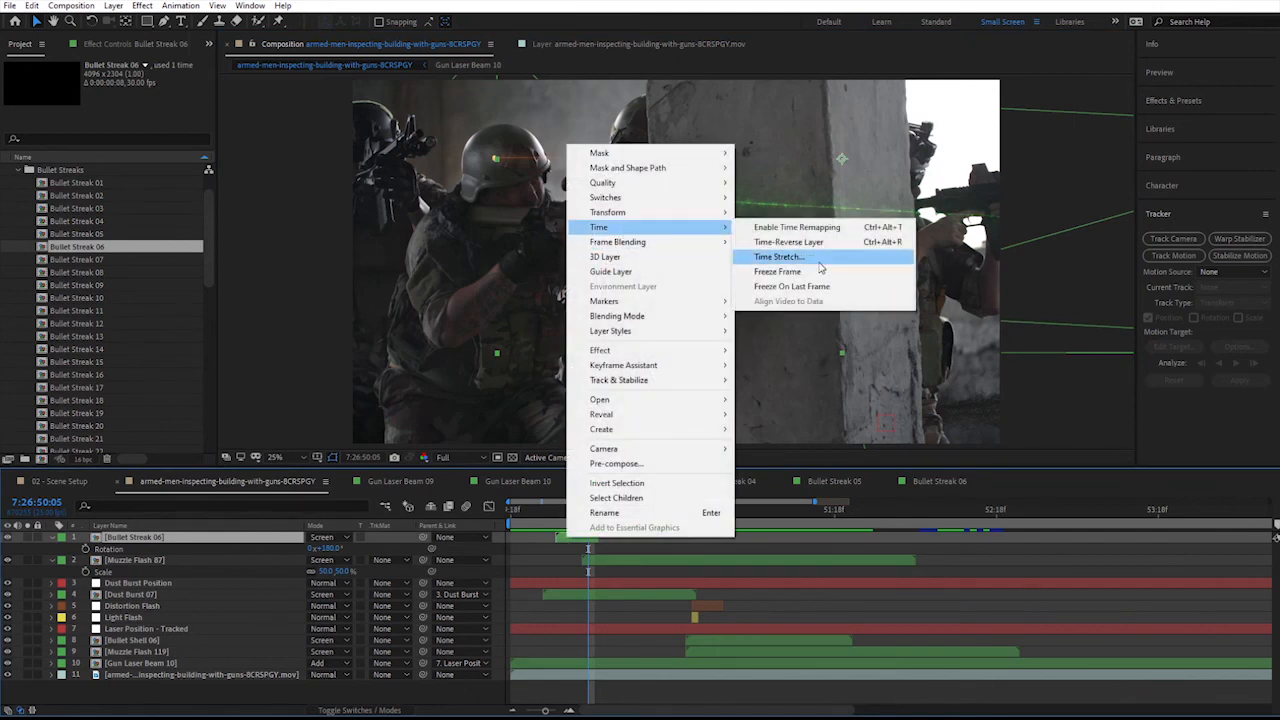
left_click(790, 256)
type("50")
key("Return")
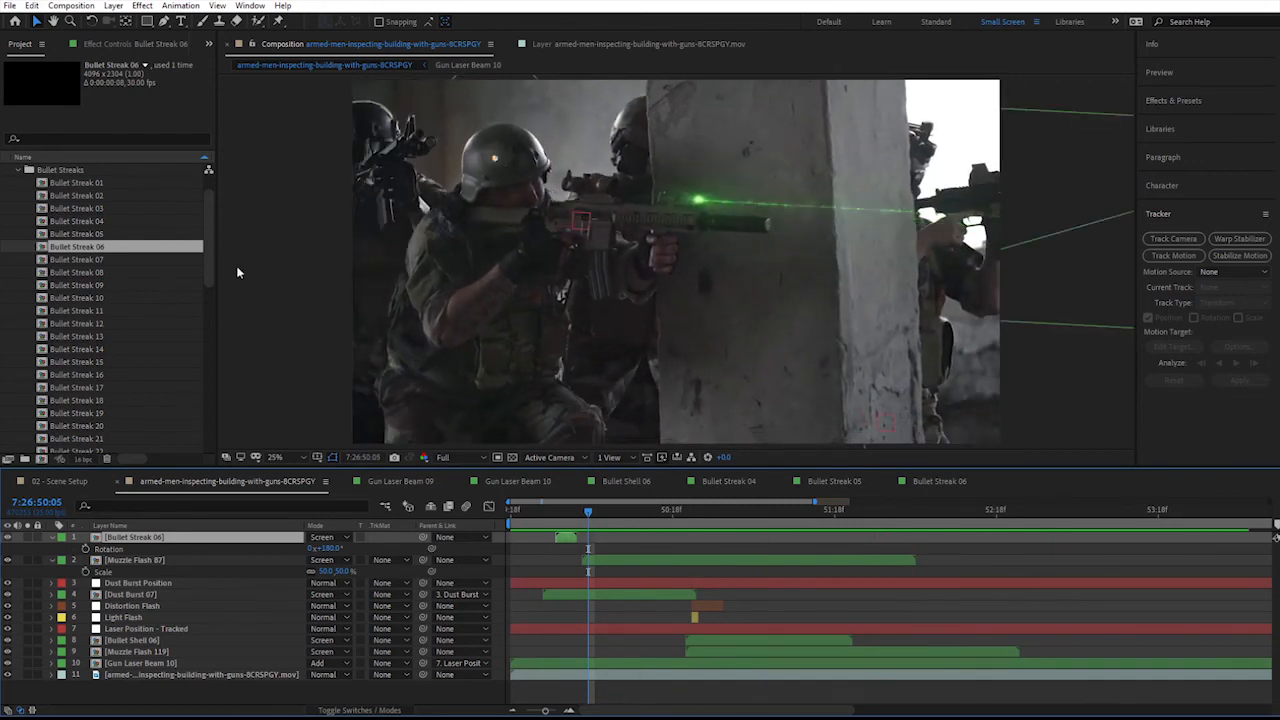
- Add a second Bullet Streak 06 as the top layer, blend it with Screen and show it at 7:26:49:22
mouse_move(82, 251)
left_mouse_down()
mouse_move(172, 505)
mouse_move(214, 543)
mouse_move(230, 540)
left_mouse_up()
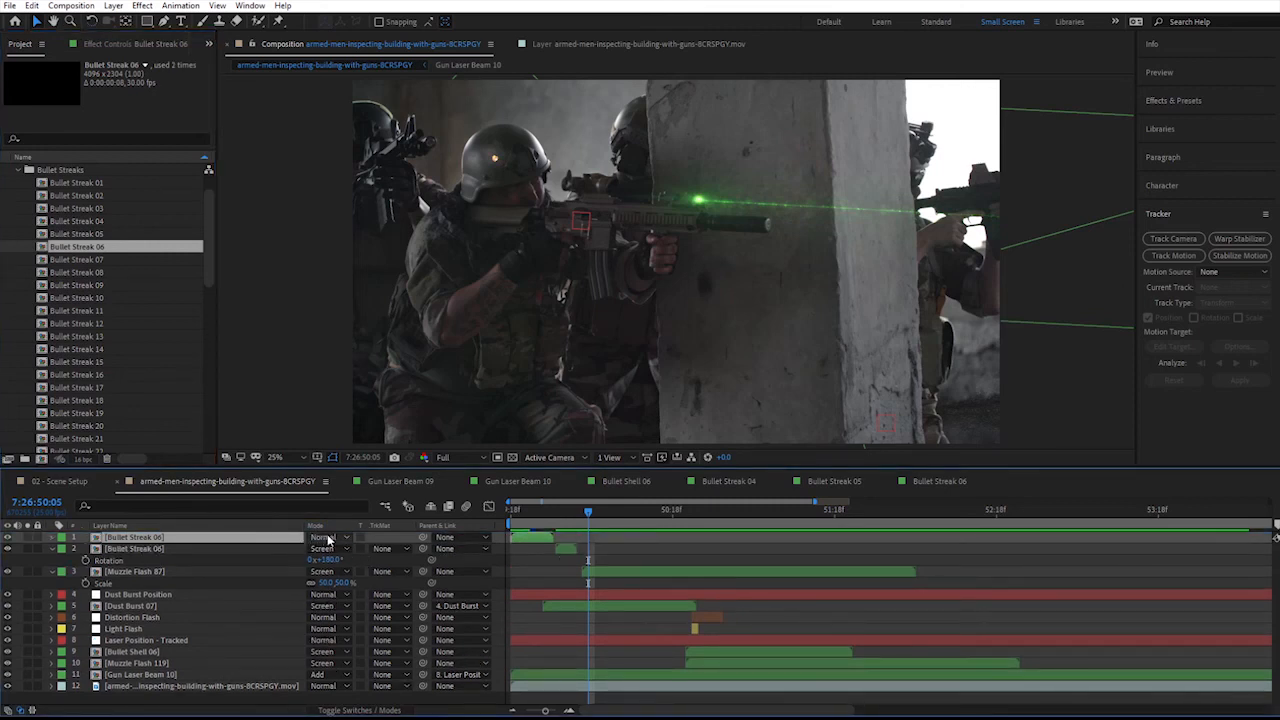
left_click(328, 540)
left_click(360, 115)
left_click(538, 512)
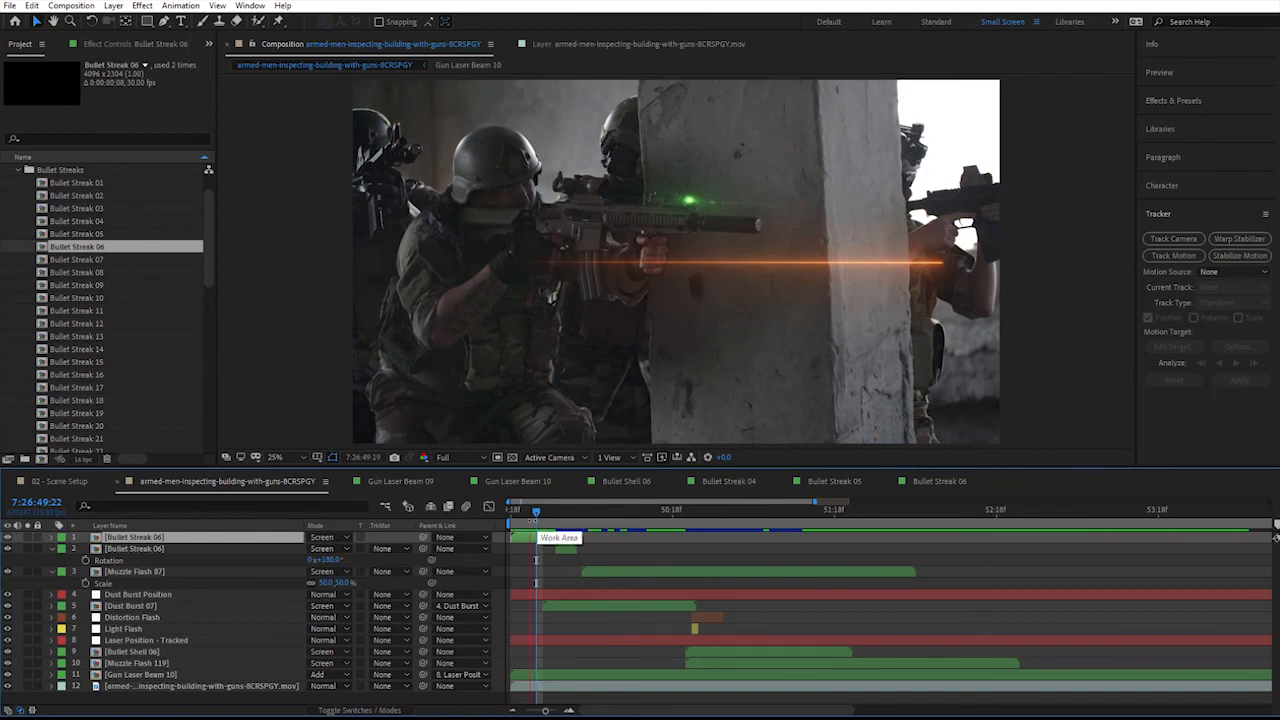
- Rotate the second Bullet Streak 06 to 181°, move it down below the soldier's rifle, and preview the result
left_click(525, 540)
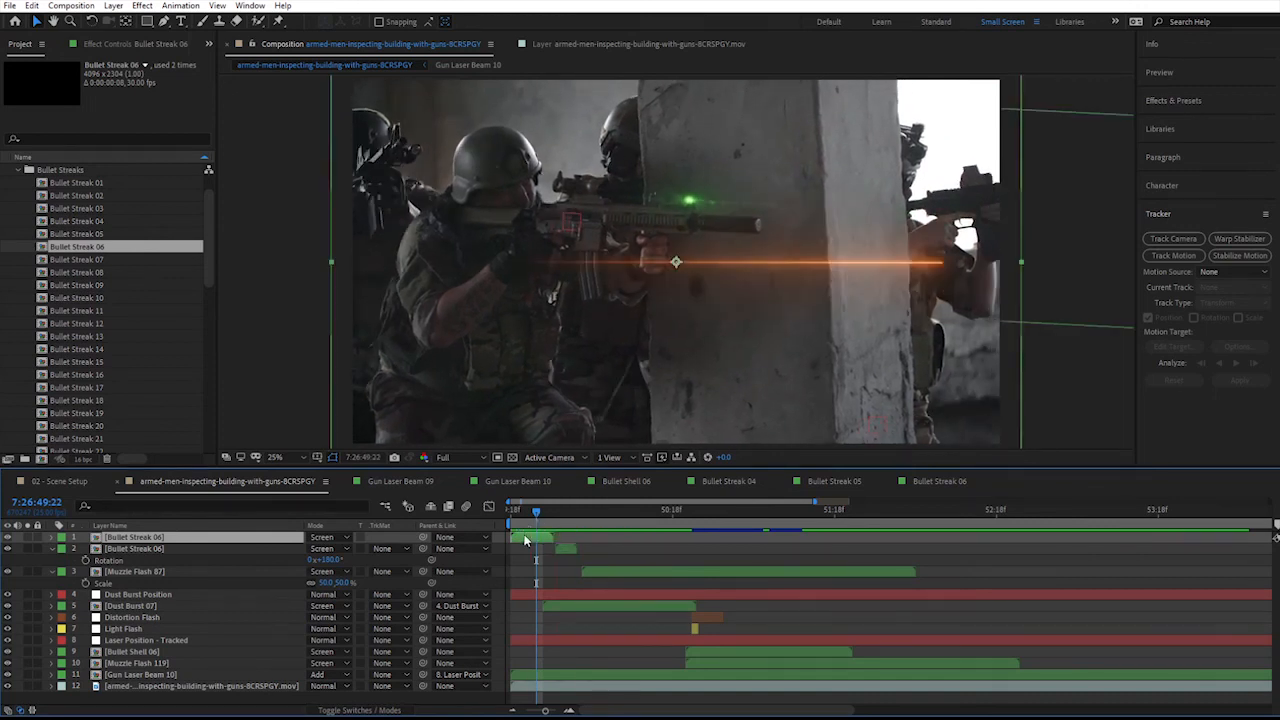
key("r")
left_click_drag(326, 549, 431, 538)
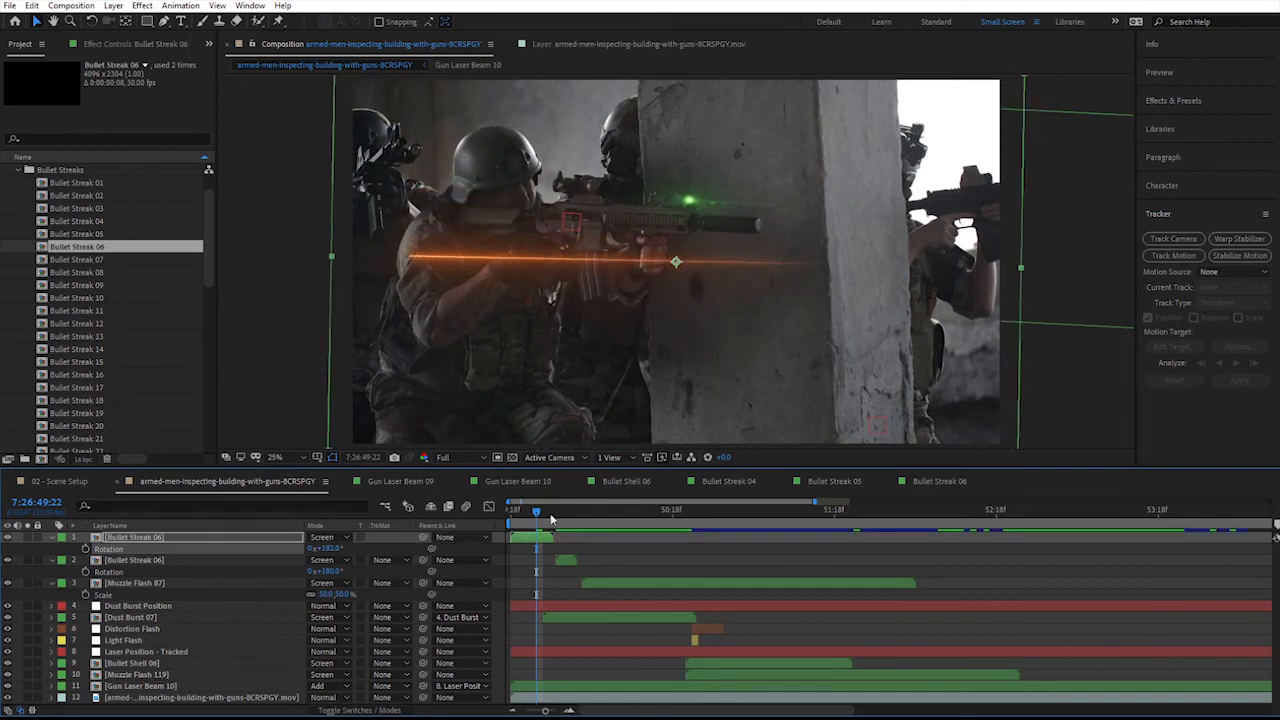
left_click_drag(579, 308, 596, 364)
key("space")
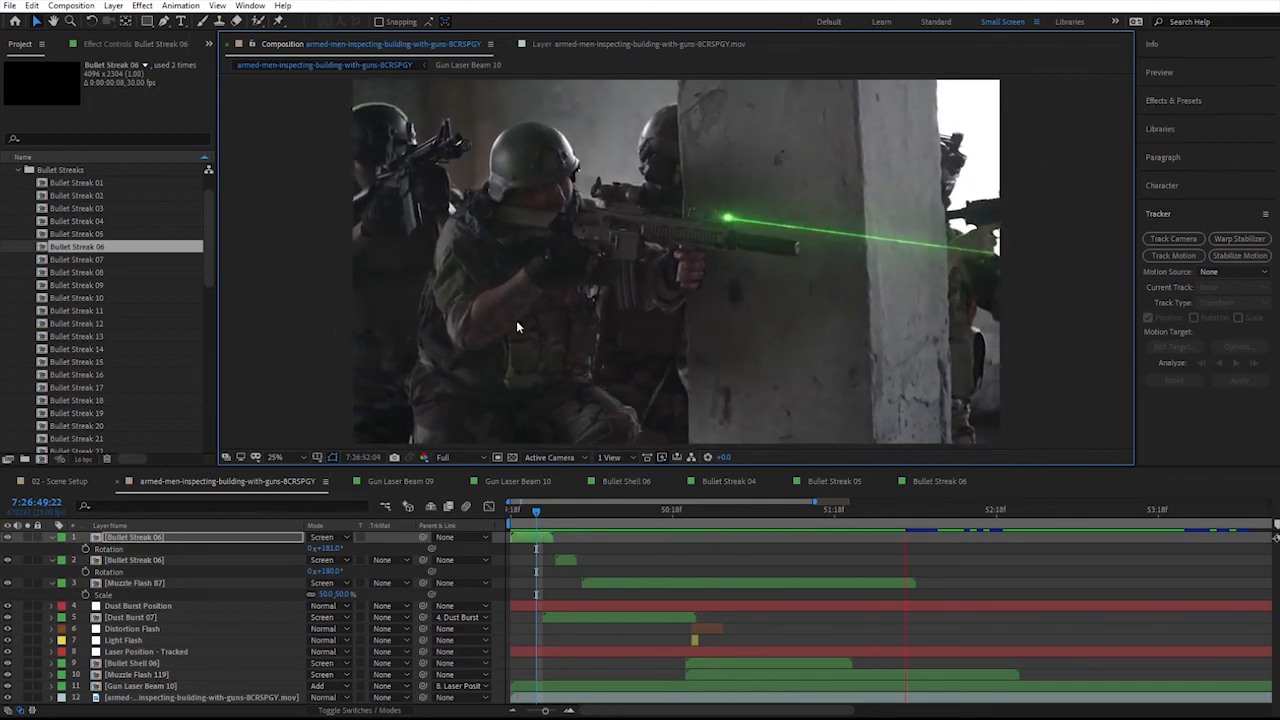
key("space")
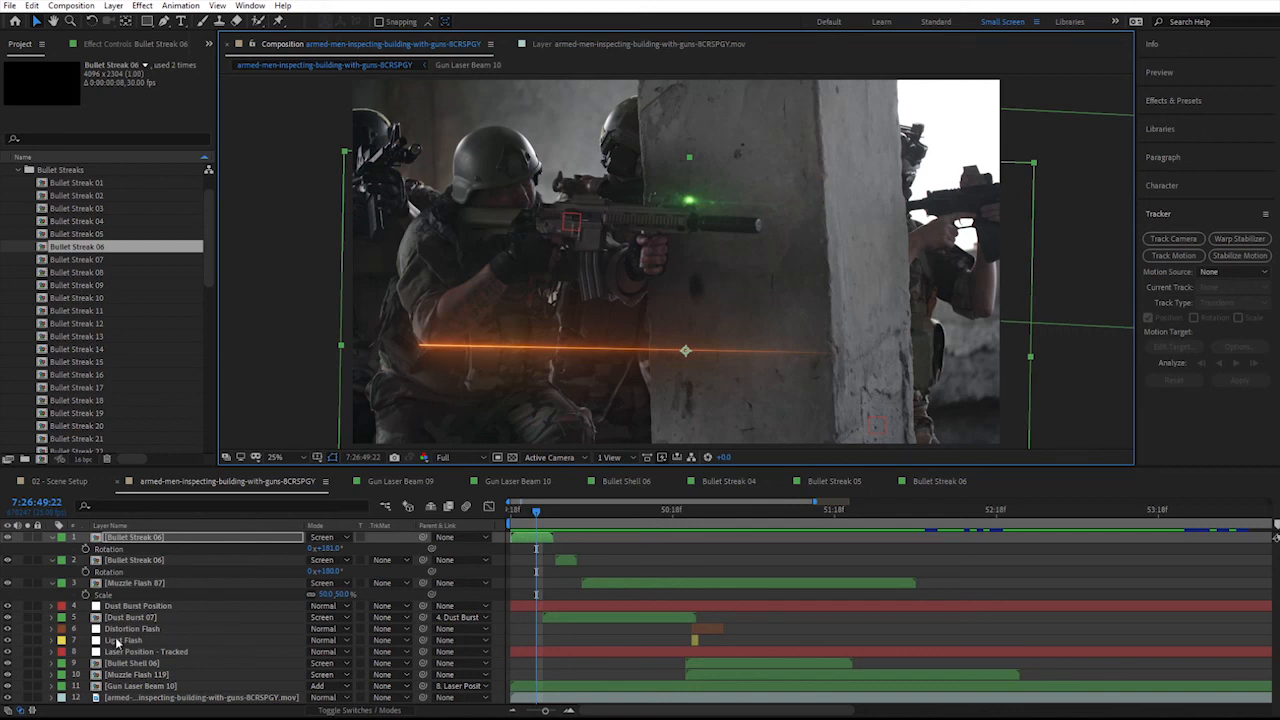
- Copy the Tritone effect from the Muzzle Flash 119 layer onto the topmost Bullet Streak 06 layer
left_click(119, 674)
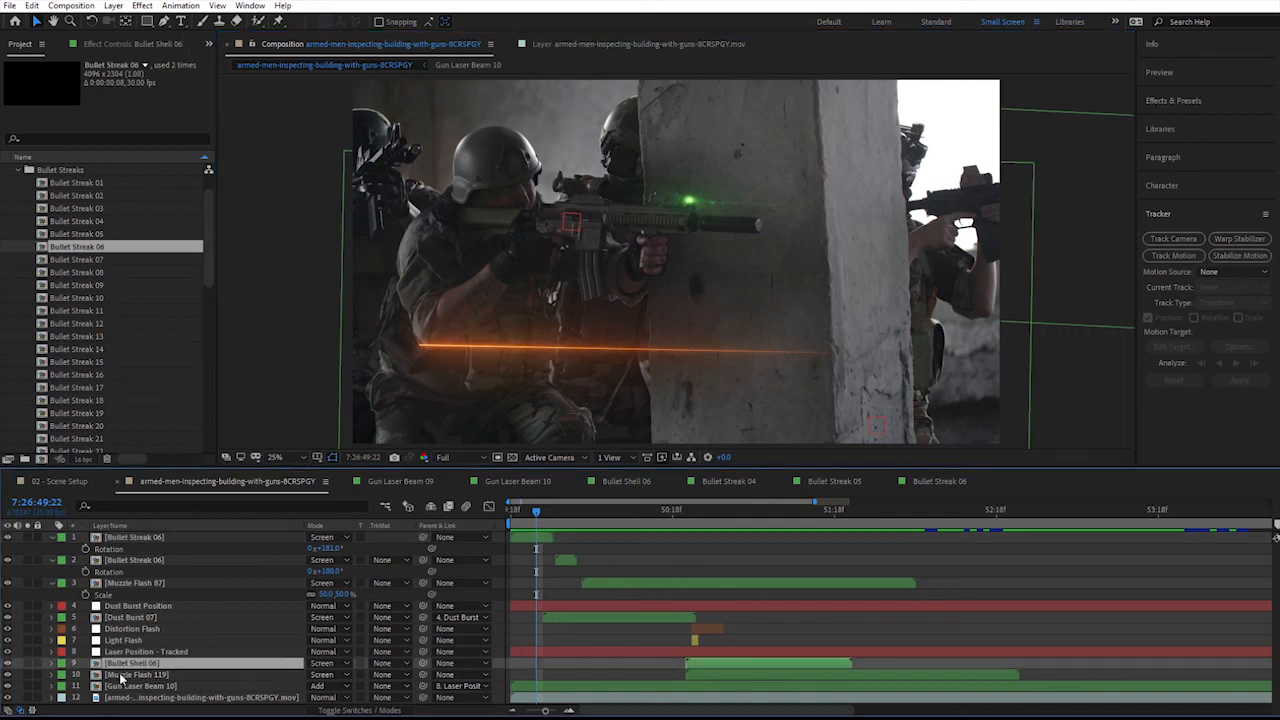
left_click(111, 43)
left_click(63, 78)
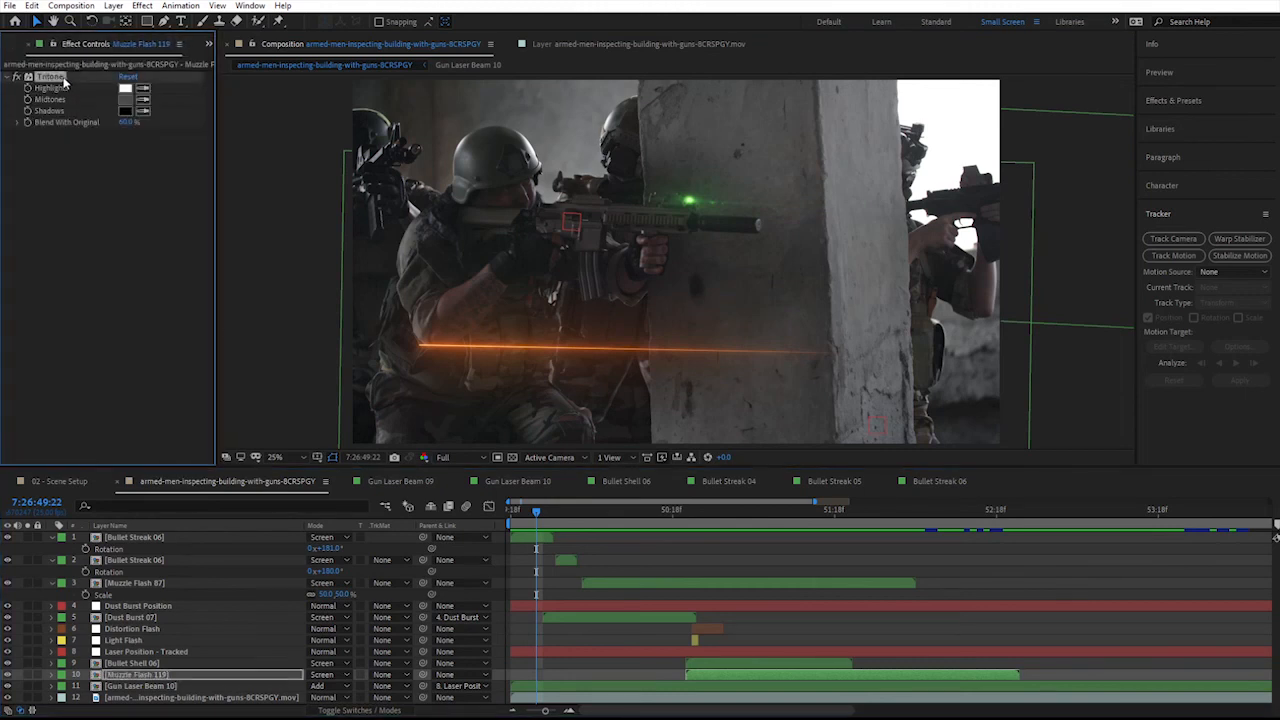
left_click(127, 561)
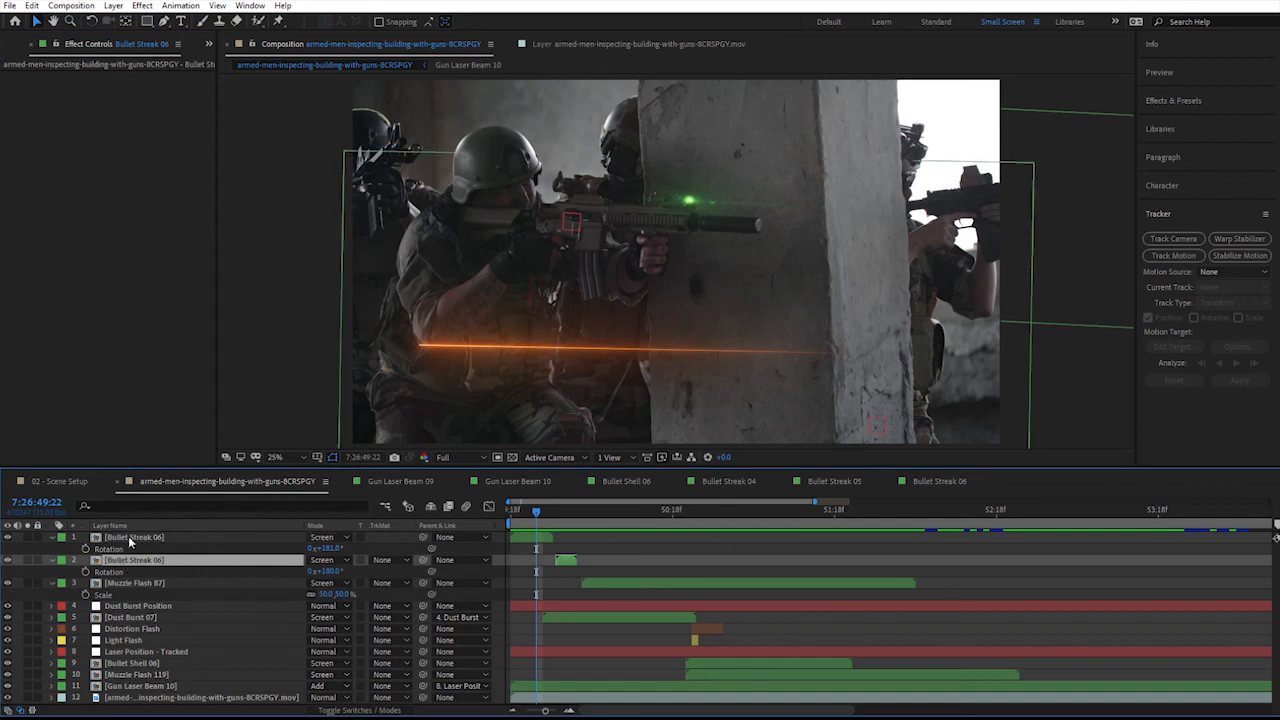
left_click(128, 537)
key("ctrl+v")
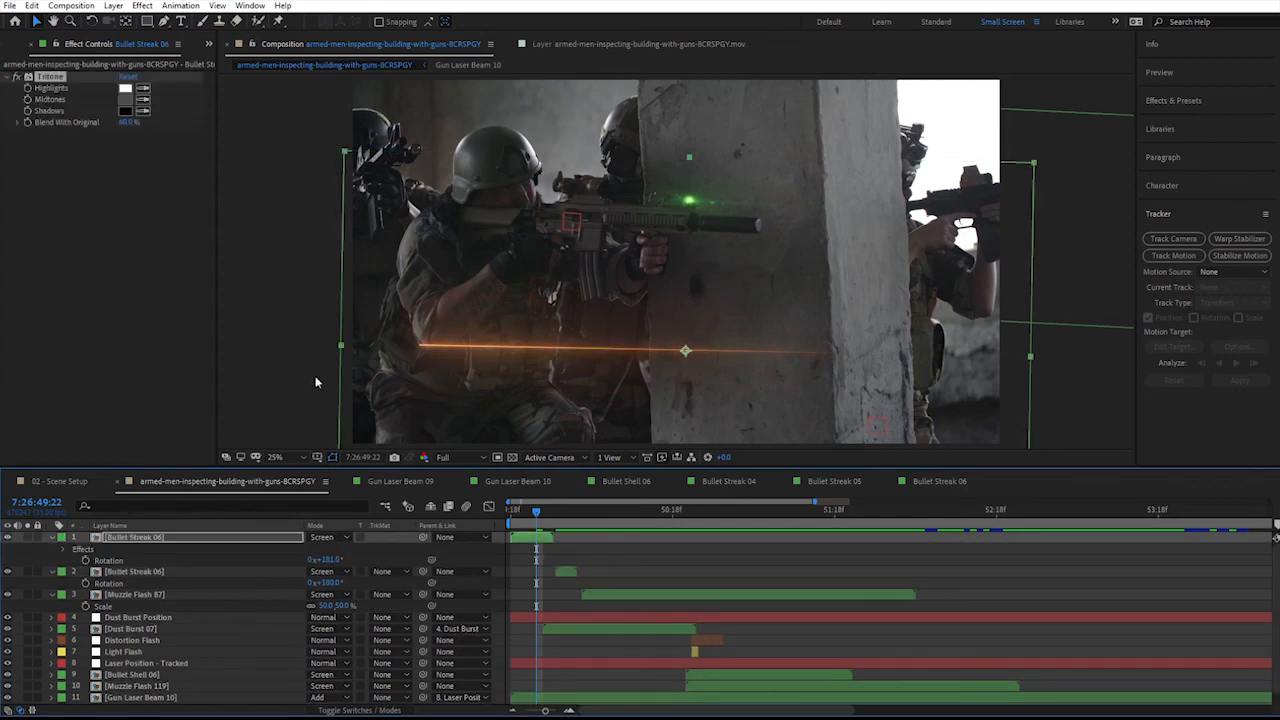
- Paste the Tritone effect onto the lower Bullet Streak 06 layer and collapse the expanded properties of all layers
left_click(136, 569)
key("ctrl+v")
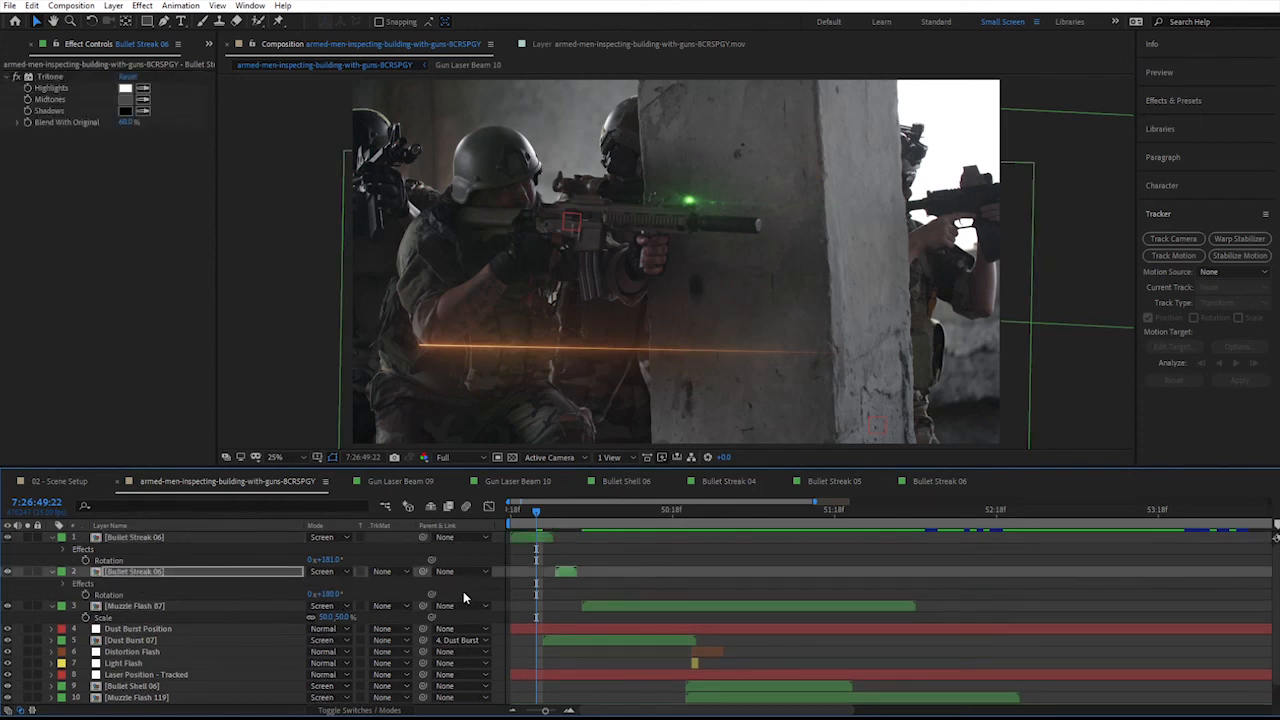
left_click(463, 592)
key("u")
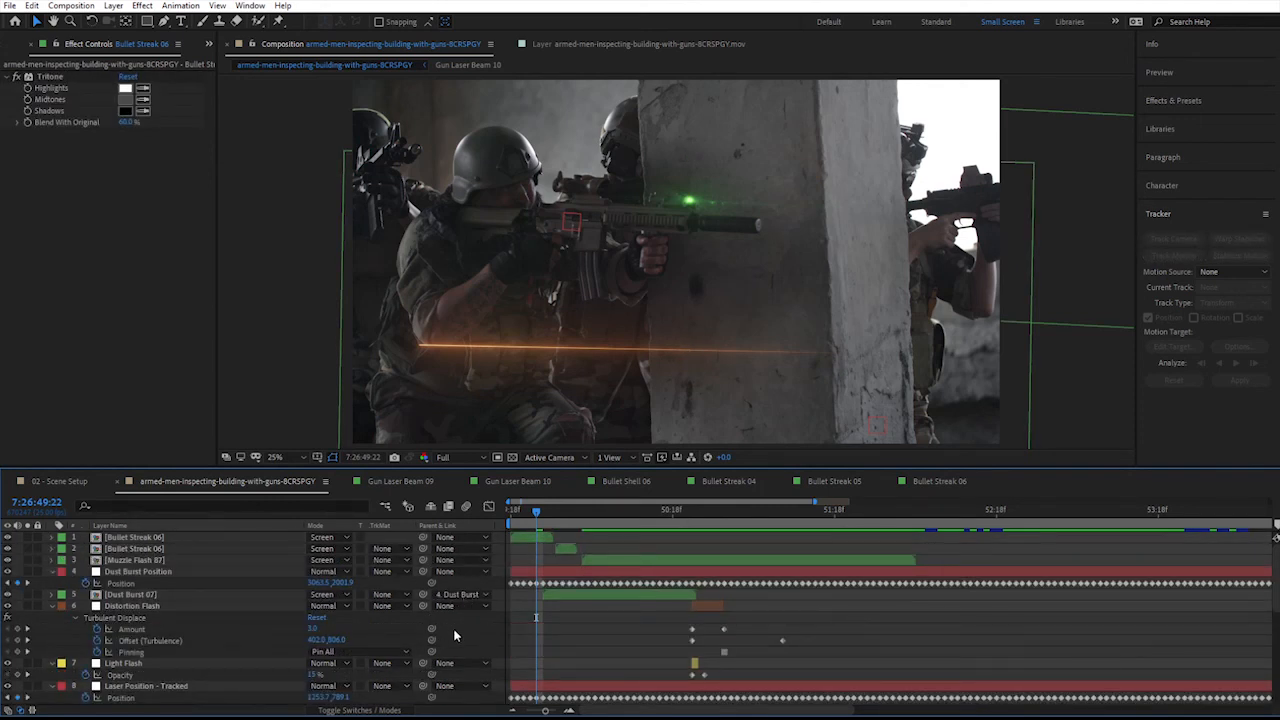
key("u")
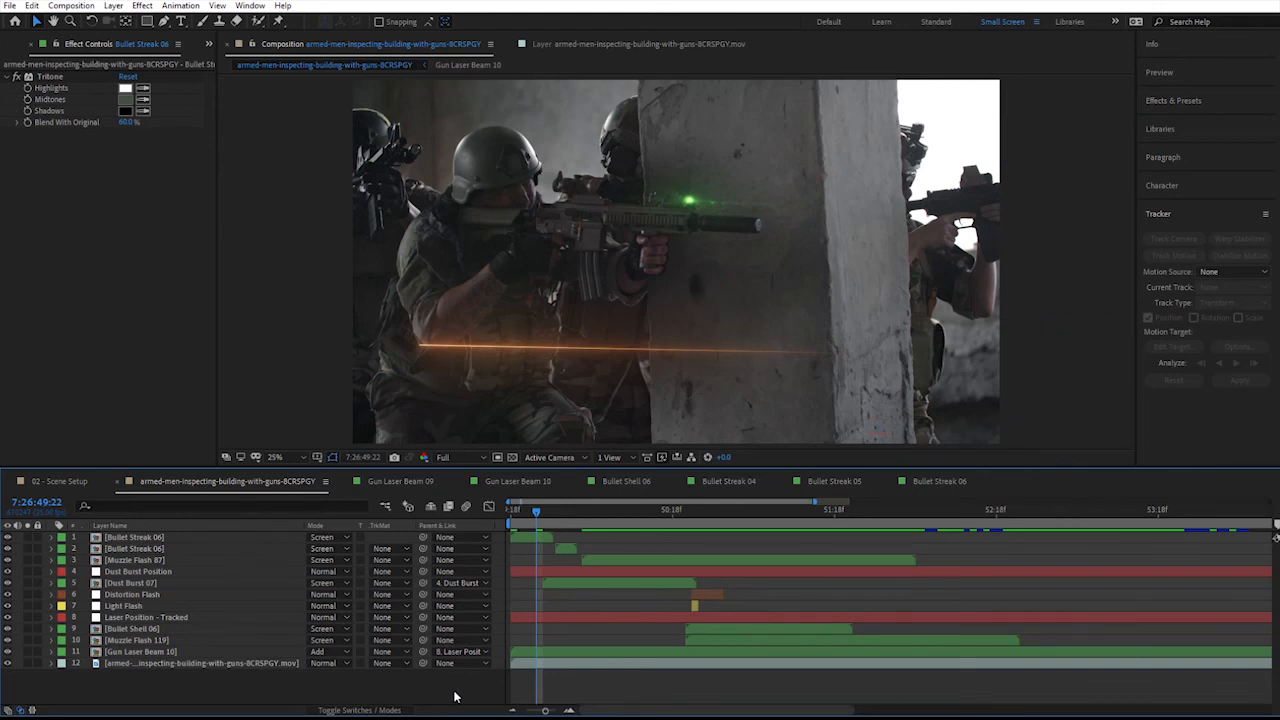
- Play back the composition to review the tinted bullet streaks together with the other effects
key("space")
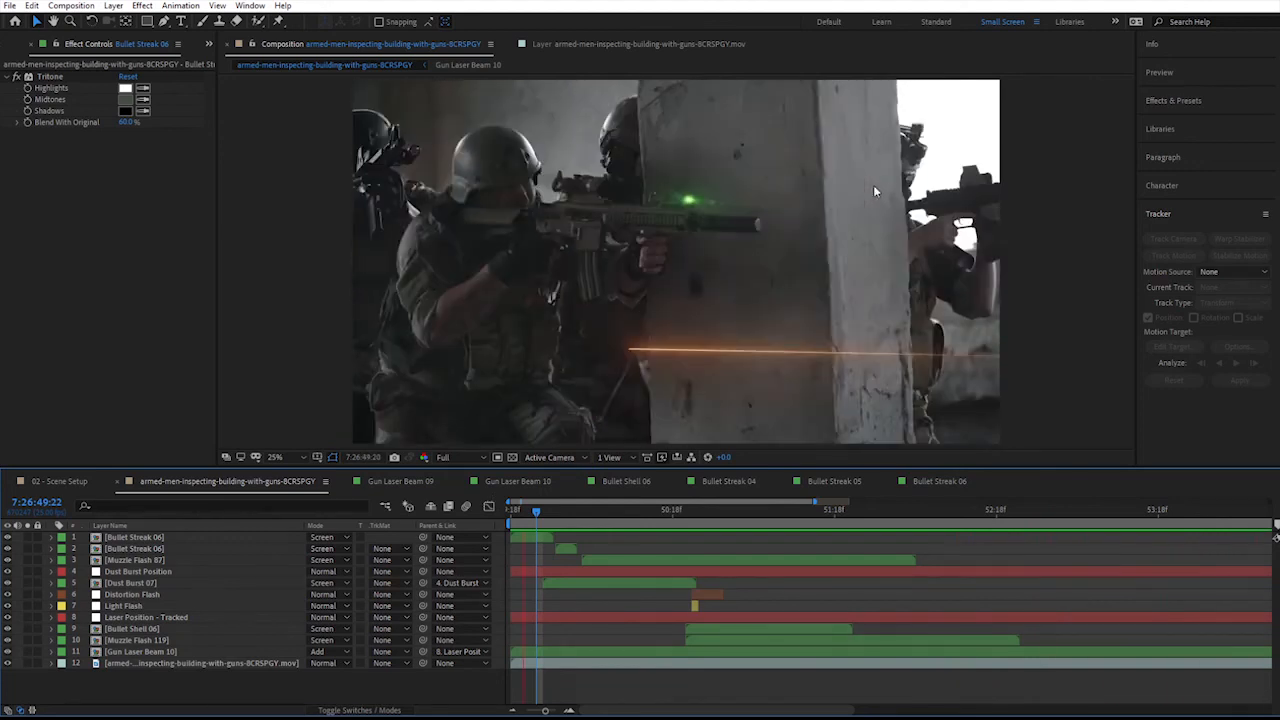
key("space")
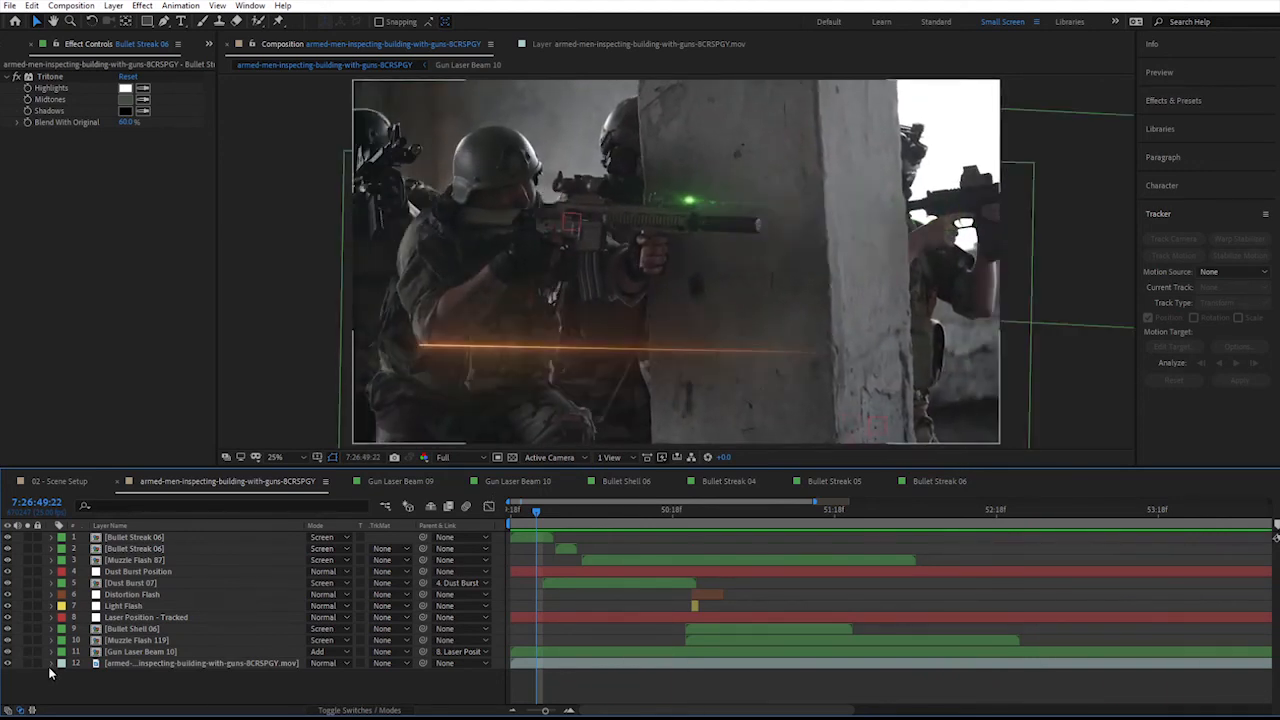
left_click(28, 663)
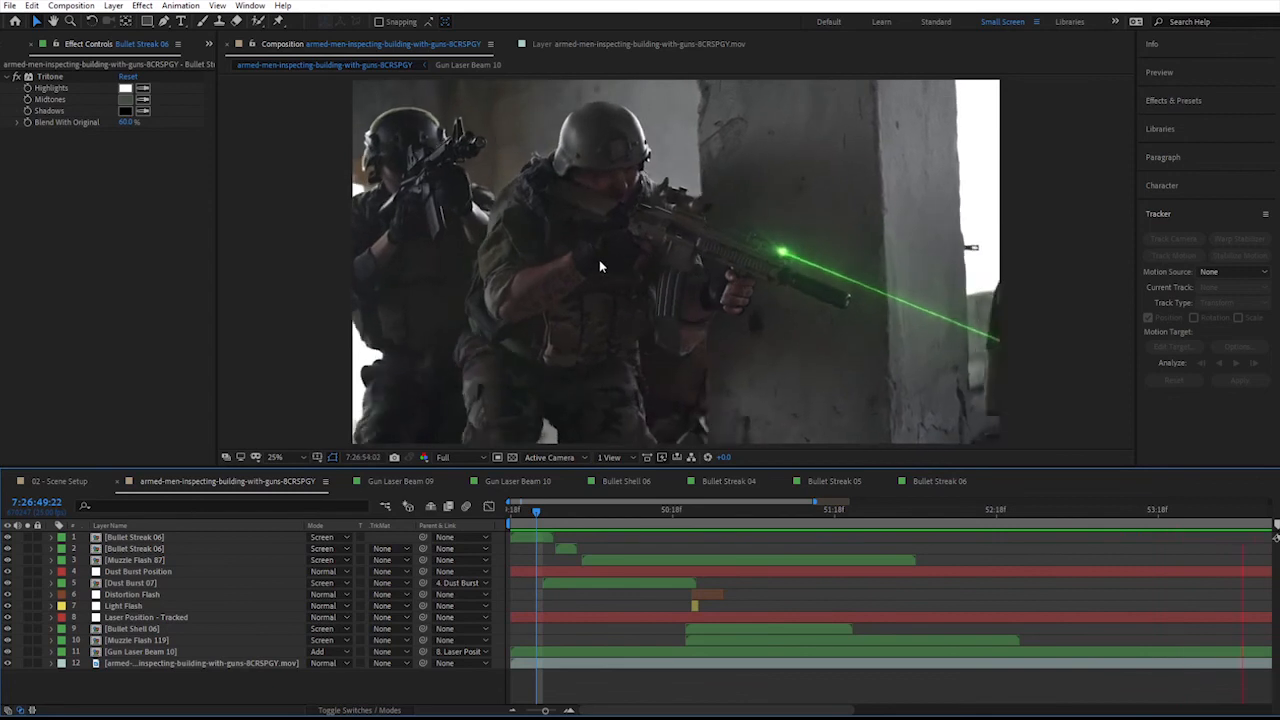
key("space")
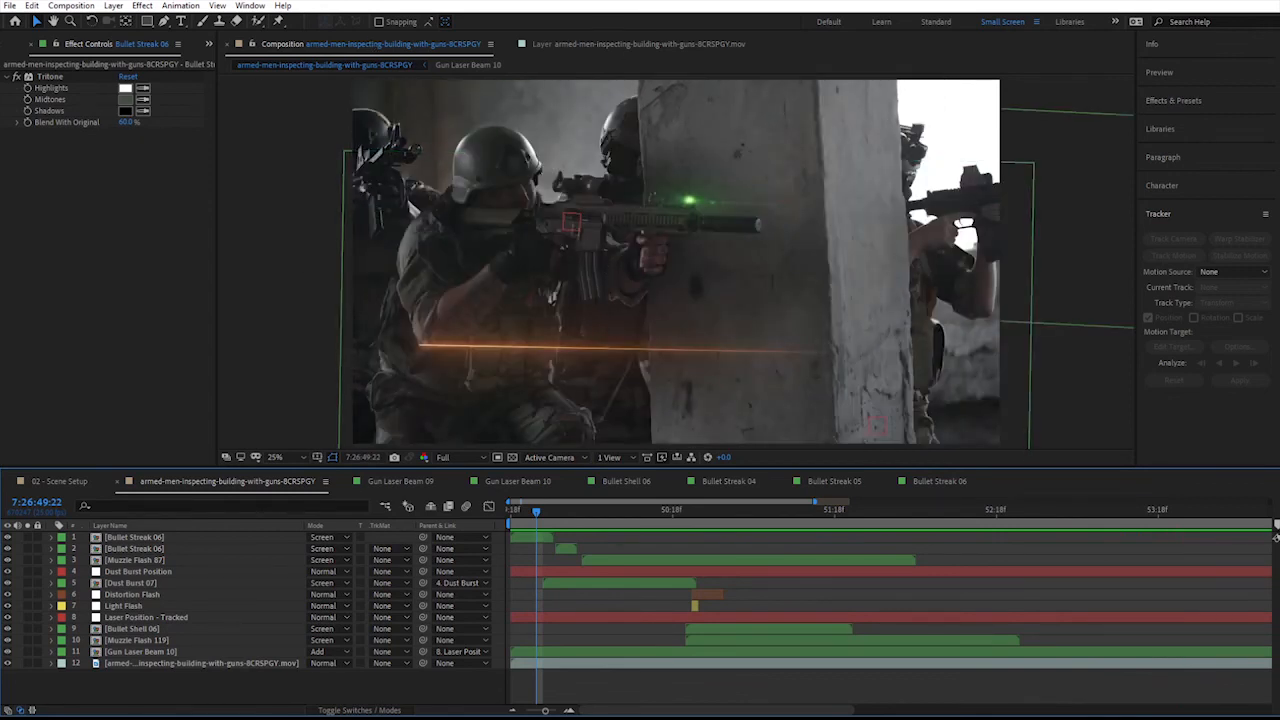
- Show the project's items and collapse the Bullet Streaks and 01 - Muzzle Flash Kit folders
left_click(208, 45)
left_click(262, 66)
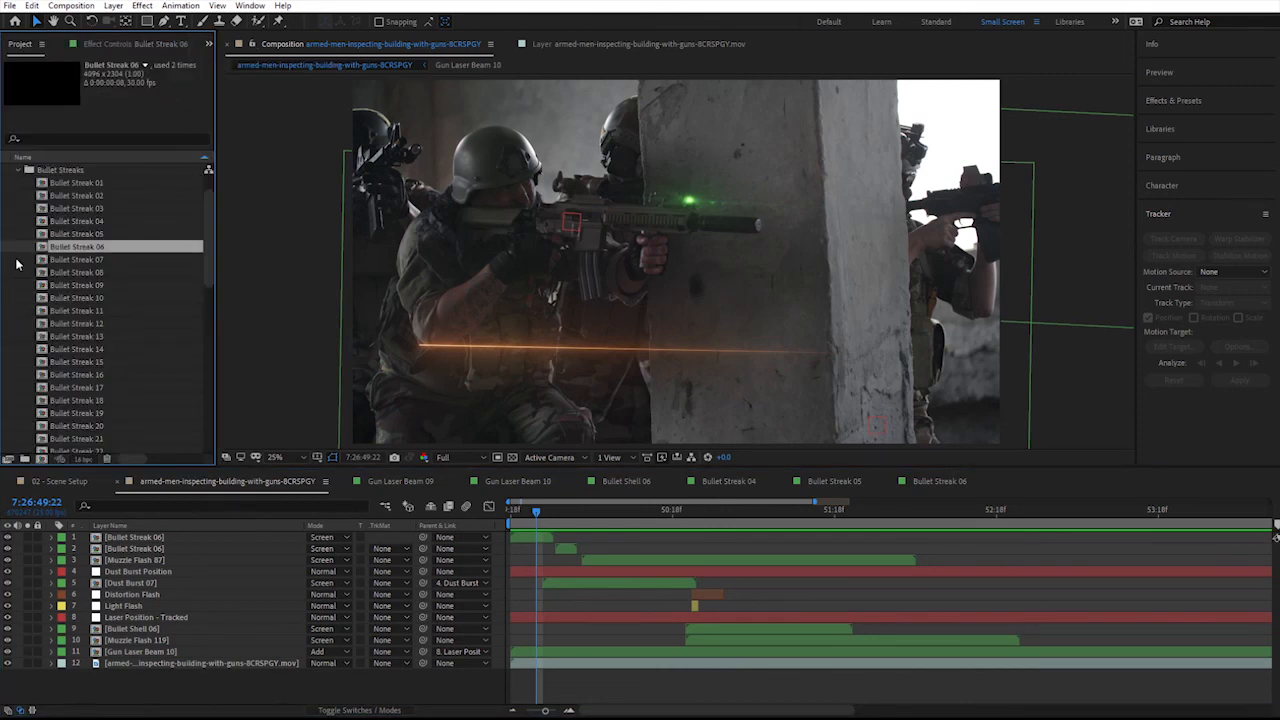
left_click(19, 172)
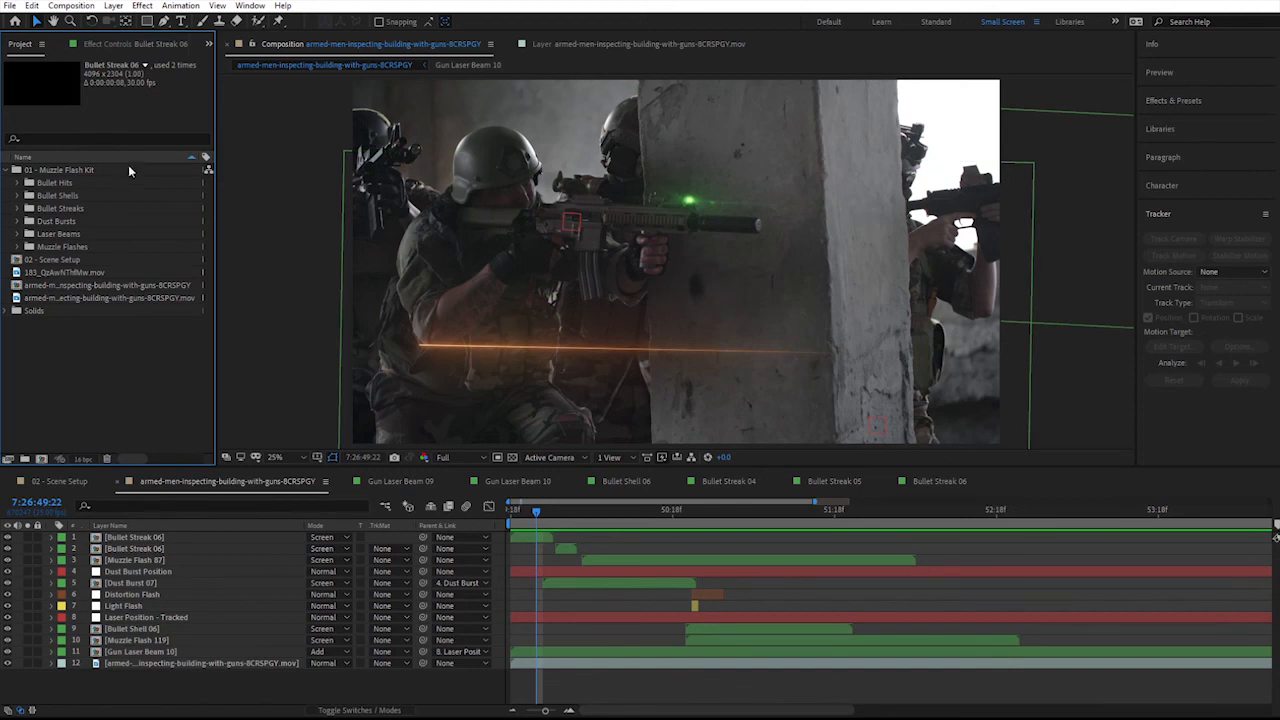
left_click(16, 170)
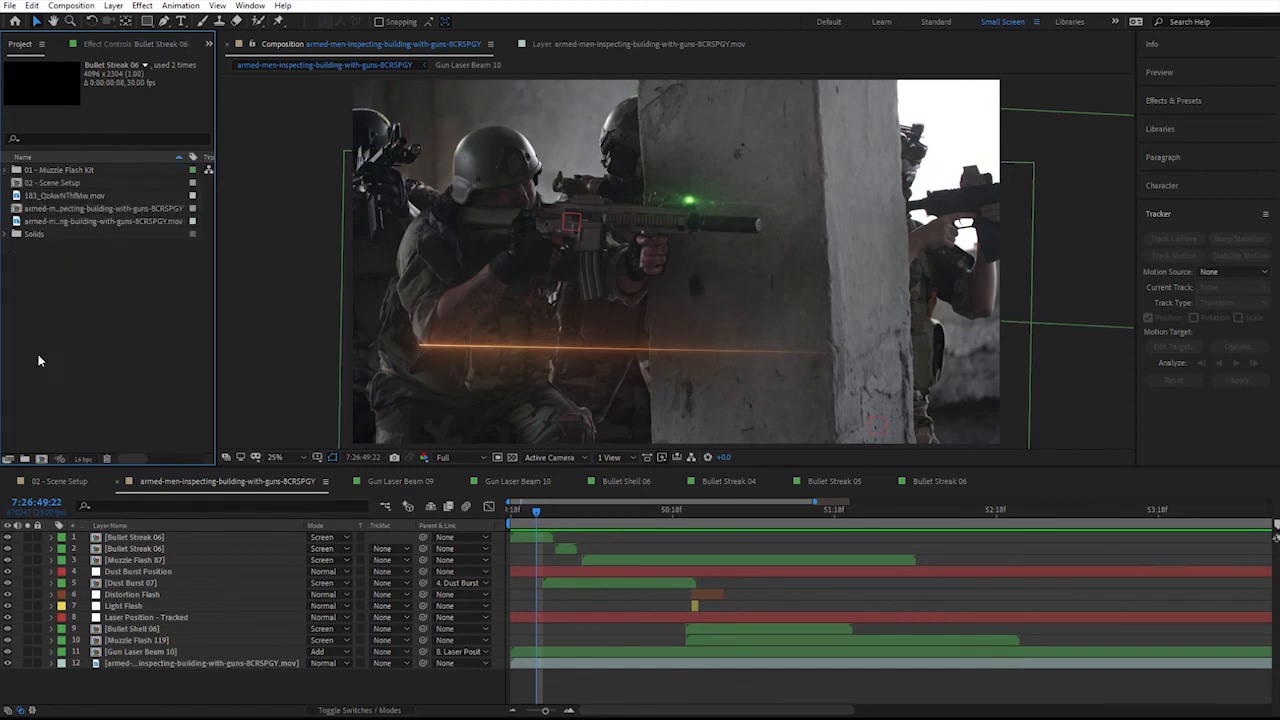